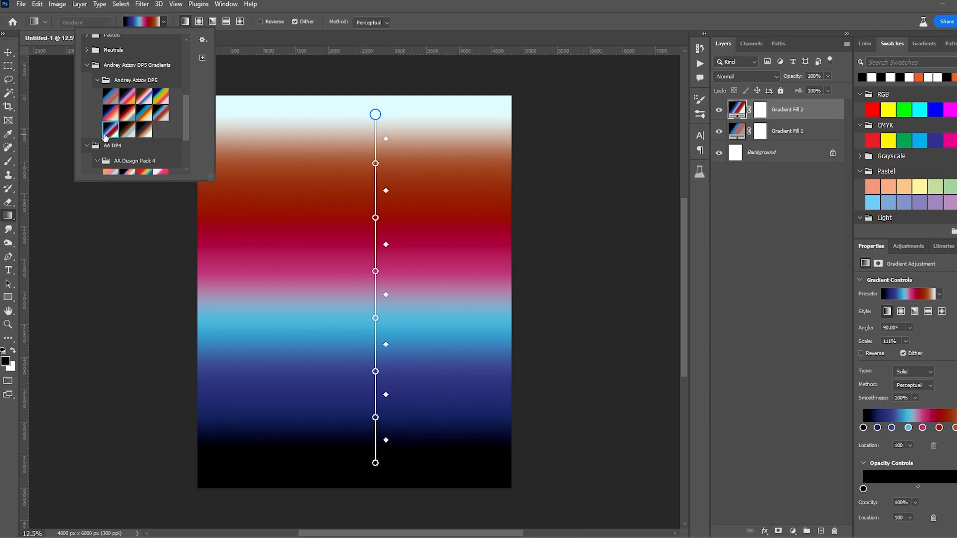
# Step: Apply the first gradient in the second row of the DP5 preset folder to the Gradient Fill 2 layer
pyautogui.click(111, 114)
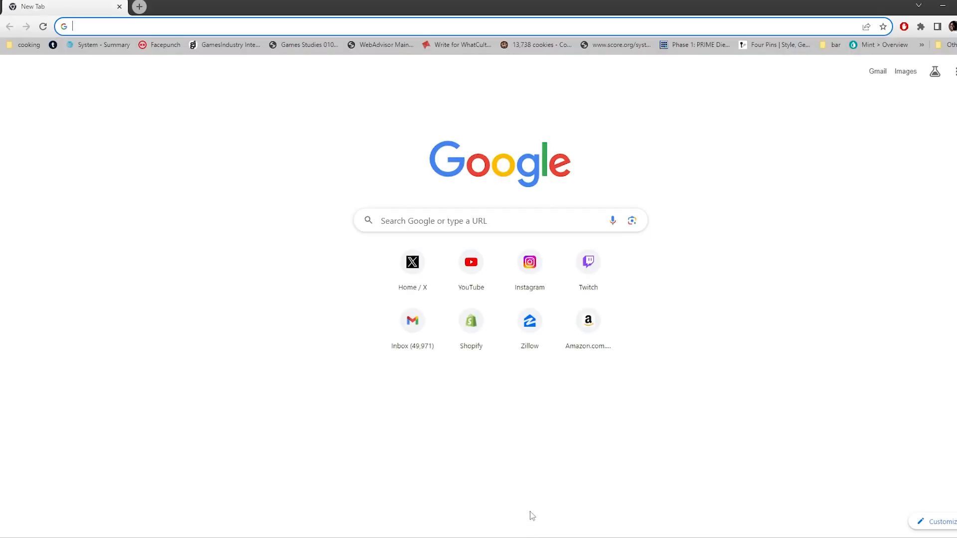
# Step: Switch to the browser, open rawpixel.com, search for "crying eyes" and filter the results to Public Domain
pyautogui.write('rawpixel.com')
pyautogui.press('Return')
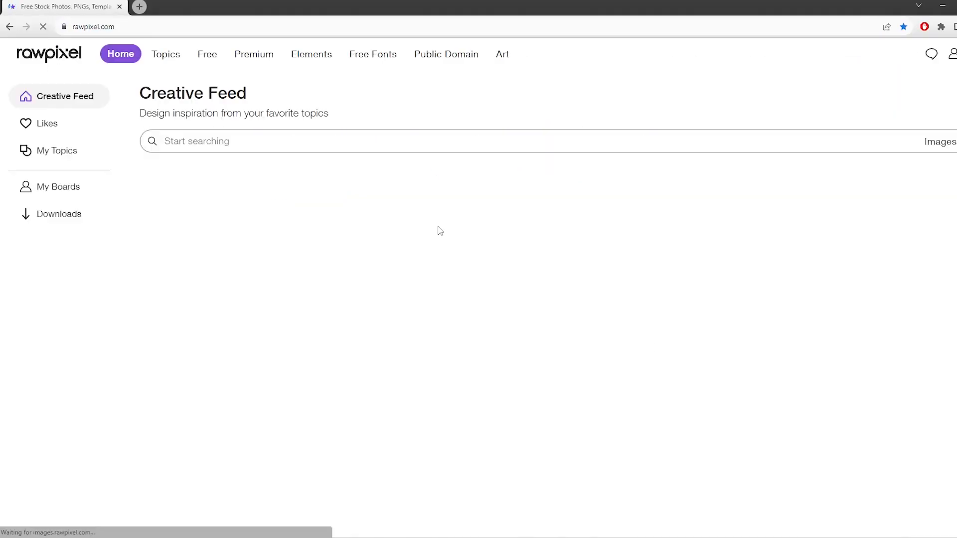
pyautogui.click(312, 266)
pyautogui.write('crying eyes')
pyautogui.press('Return')
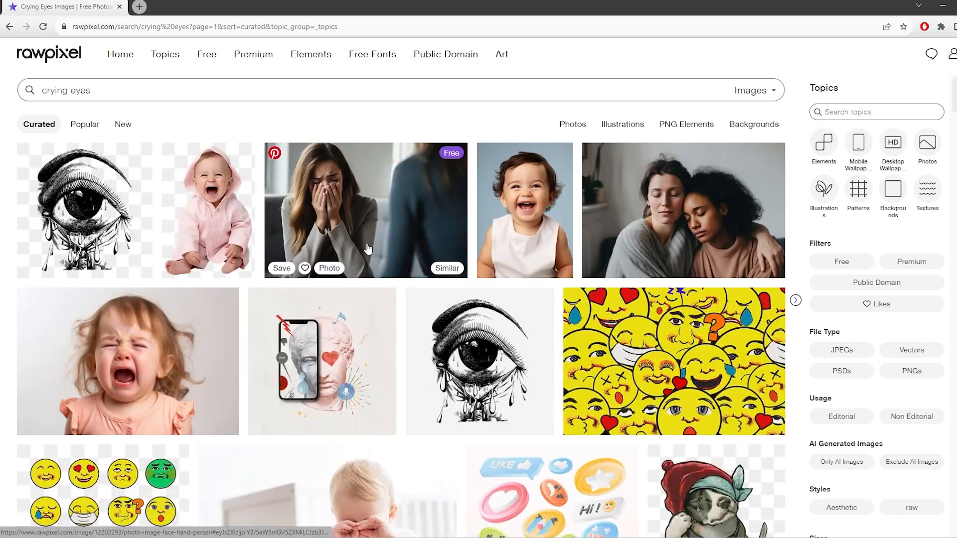
pyautogui.click(822, 283)
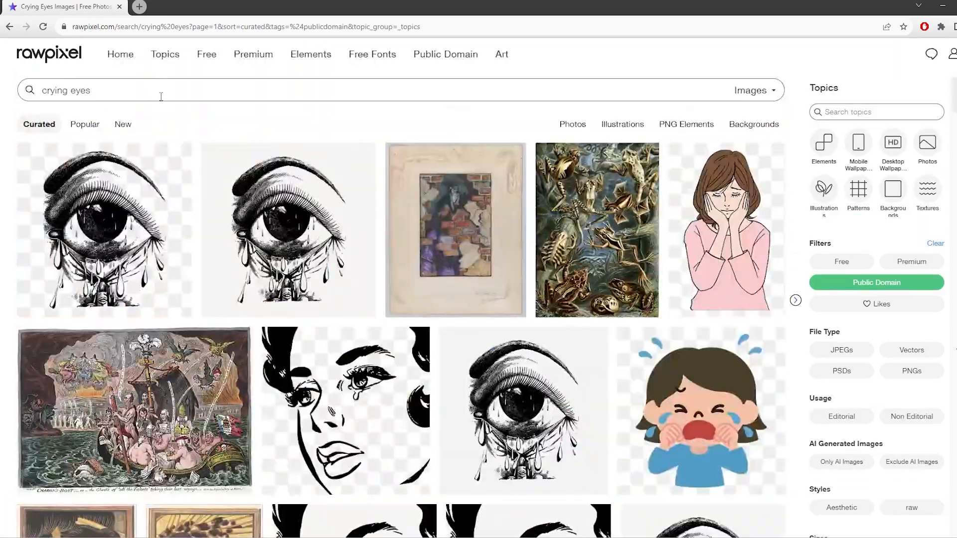
# Step: Replace the search with "eyes" and look through the public domain results
pyautogui.tripleClick(161, 96)
pyautogui.write('eyes')
pyautogui.press('Return')
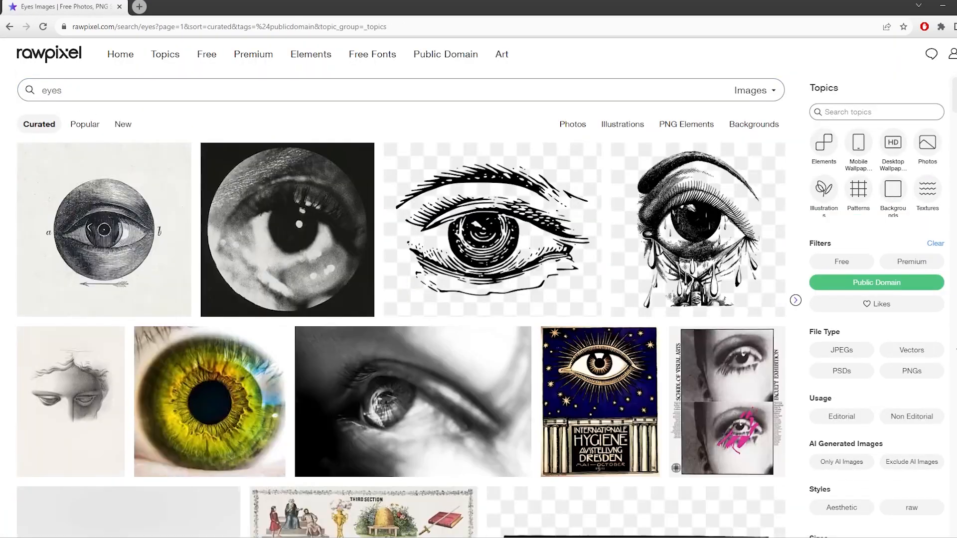
pyautogui.scroll(-8, 466, 252)
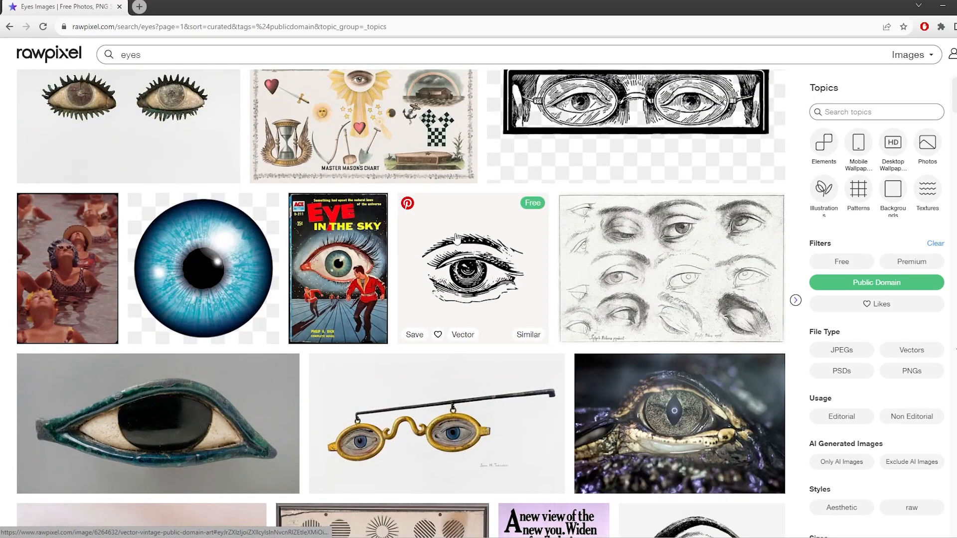
pyautogui.scroll(-5, 456, 238)
pyautogui.scroll(-8, 449, 236)
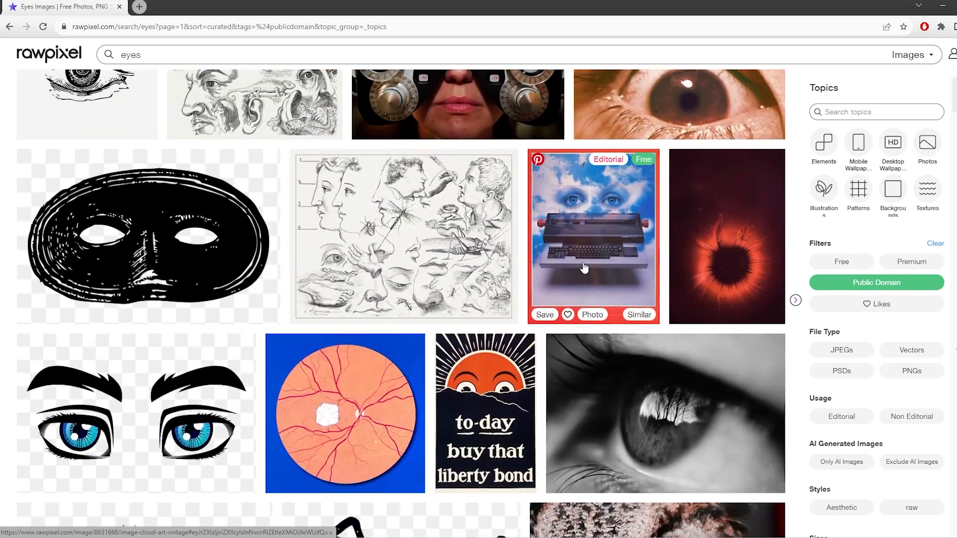
# Step: Open the Olivetti typewriter poster with eyes in the sky, examine it and close its preview
pyautogui.click(584, 267)
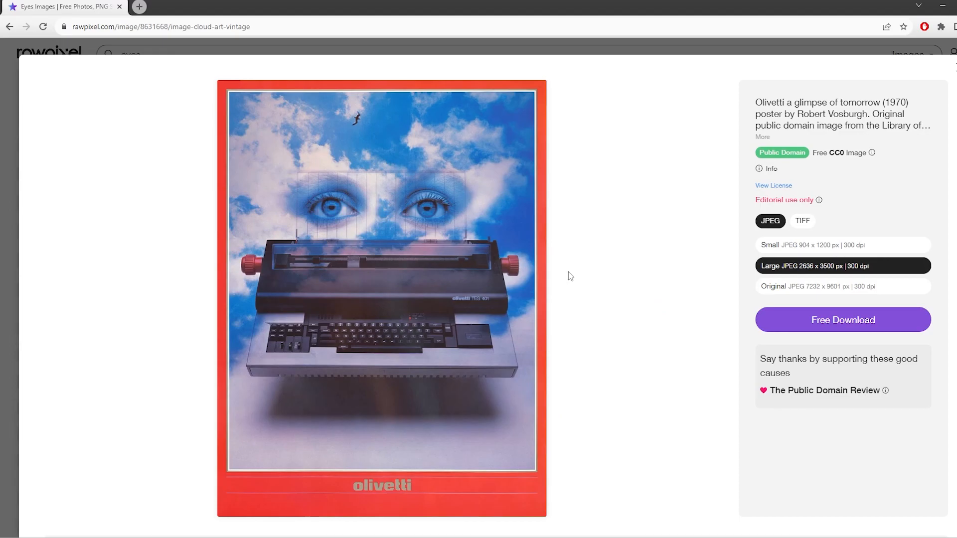
pyautogui.scroll(-6, 568, 274)
pyautogui.press('Escape')
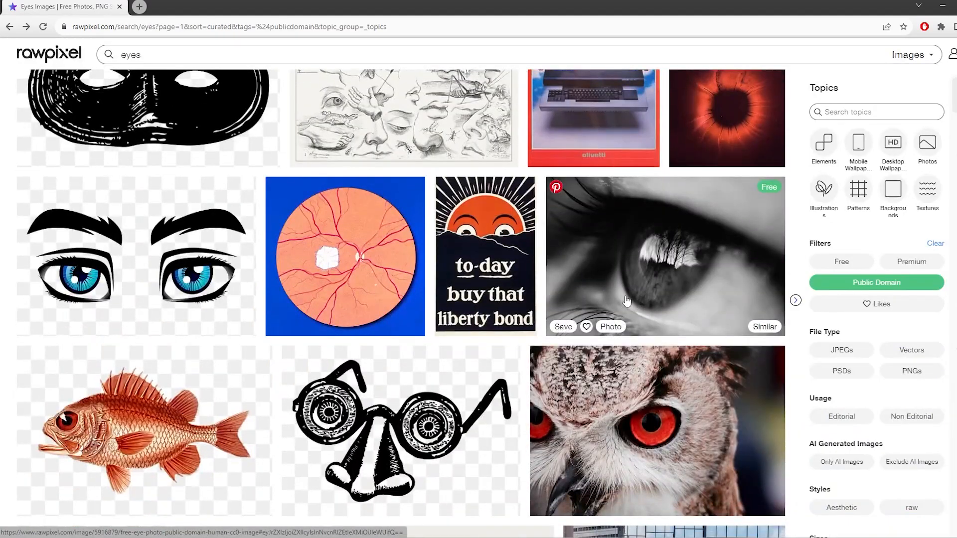
# Step: Look through the remaining public domain eye images, continuing onto the second page of results
pyautogui.scroll(-20, 630, 300)
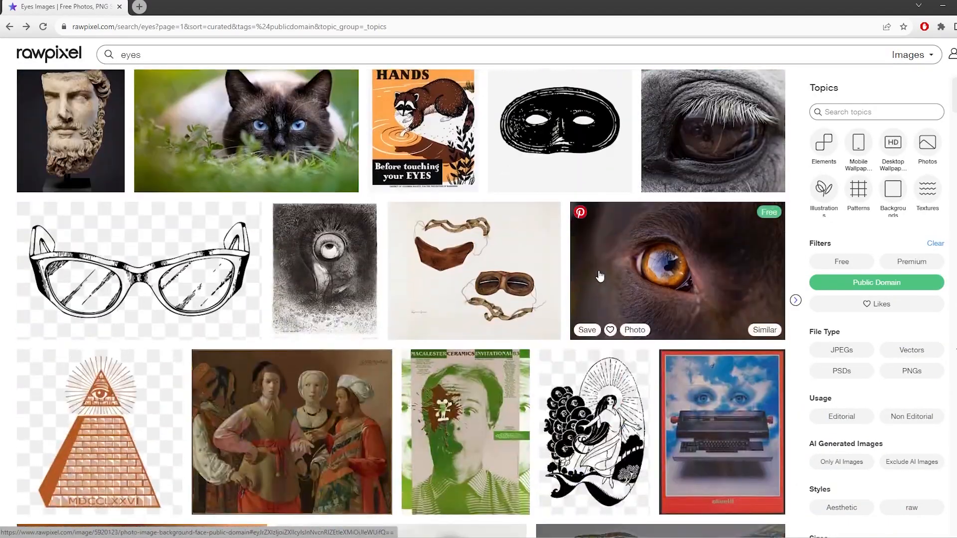
pyautogui.scroll(-20, 599, 276)
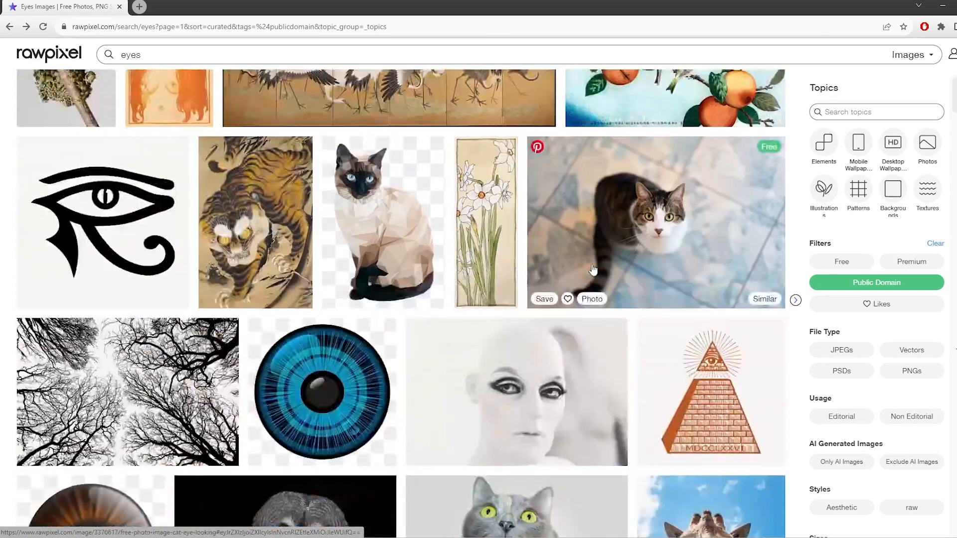
pyautogui.scroll(-5, 593, 270)
pyautogui.click(450, 397)
pyautogui.scroll(-4, 495, 345)
pyautogui.scroll(-20, 496, 345)
pyautogui.scroll(-15, 501, 324)
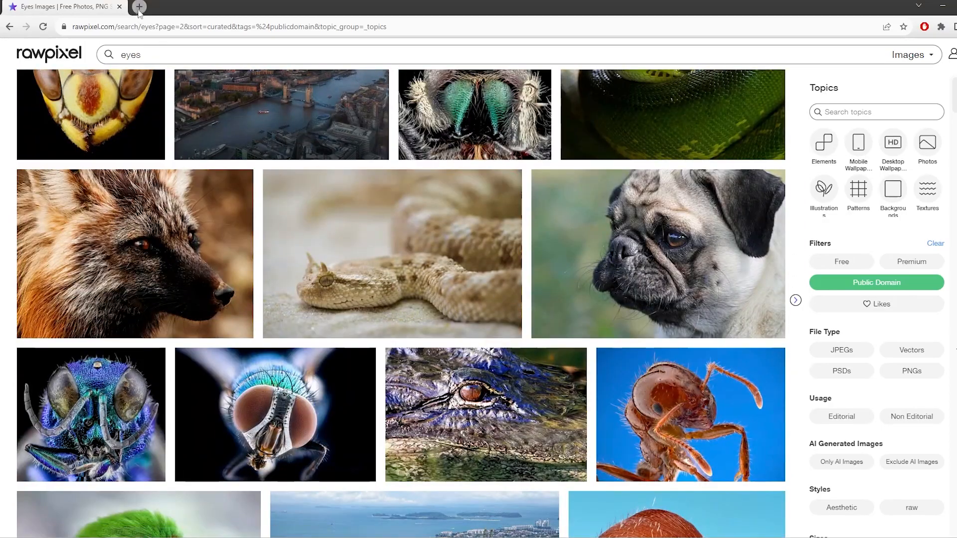
# Step: Open Pixabay in a new tab, search for "crying" and limit the results to vectors
pyautogui.click(140, 6)
pyautogui.write('pixabay')
pyautogui.press('Return')
pyautogui.click(323, 180)
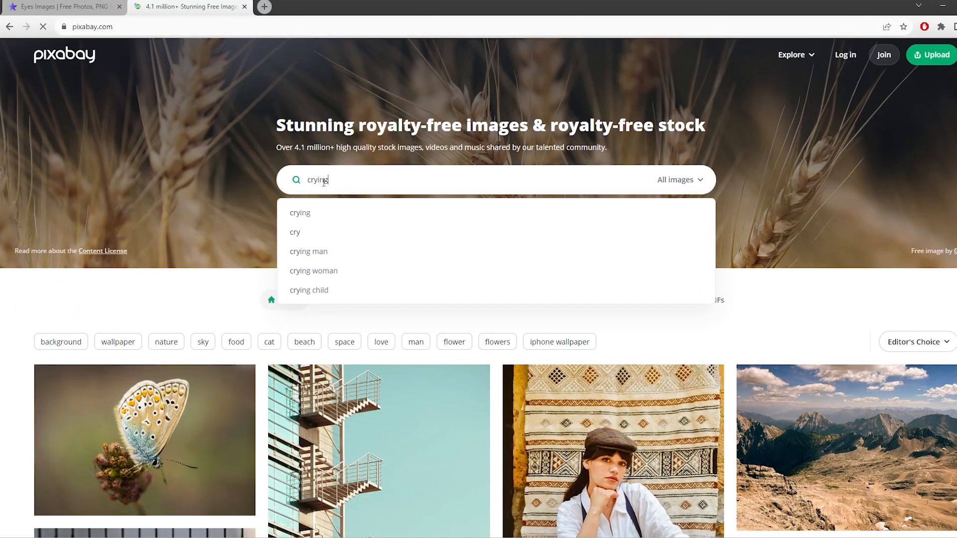
pyautogui.press('Return')
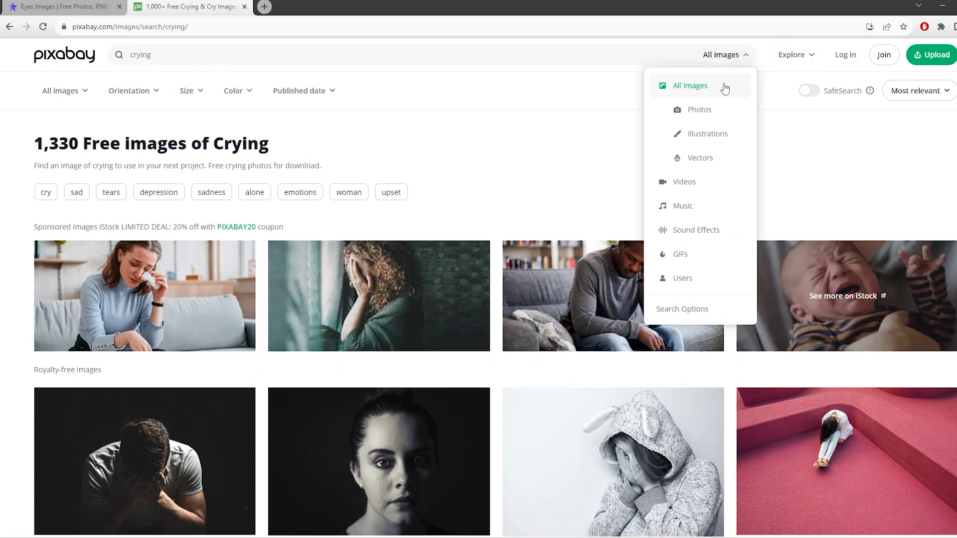
# Step: Find the black lashed eye with a single teardrop and open its page in a new tab
pyautogui.scroll(-12, 626, 277)
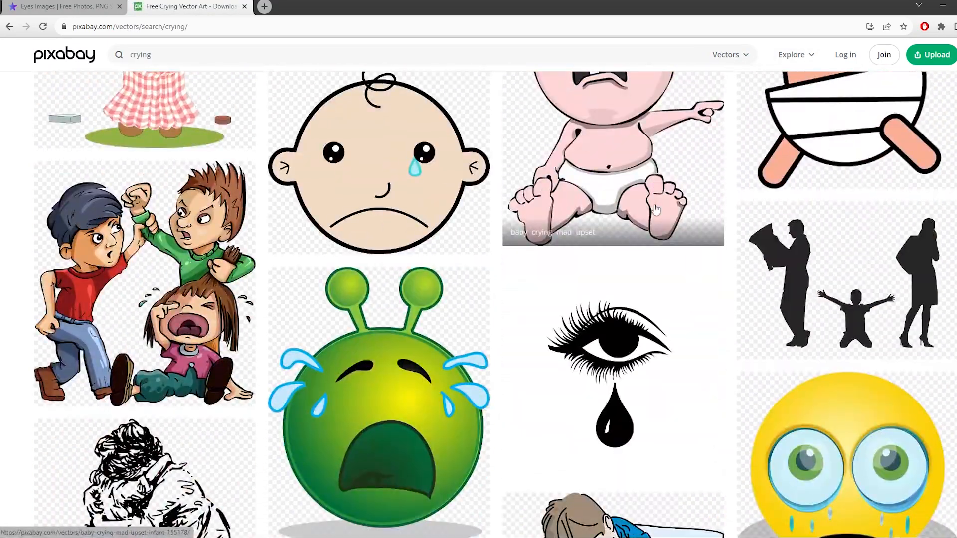
pyautogui.scroll(-5, 656, 210)
pyautogui.scroll(4, 653, 214)
pyautogui.middleClick(595, 356)
# Step: Look through the rest of the crying vectors on Pixabay, including the second page of results
pyautogui.scroll(-20, 593, 369)
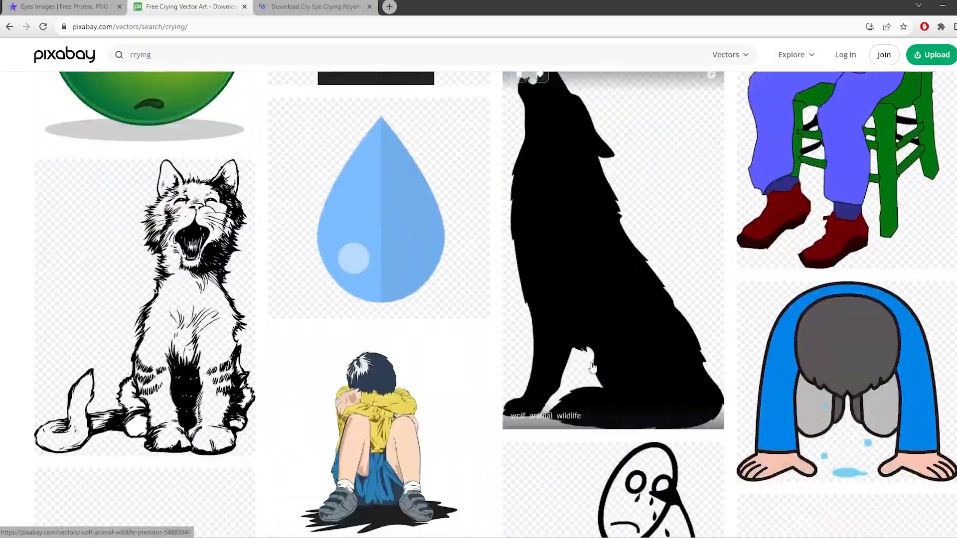
pyautogui.scroll(-20, 592, 368)
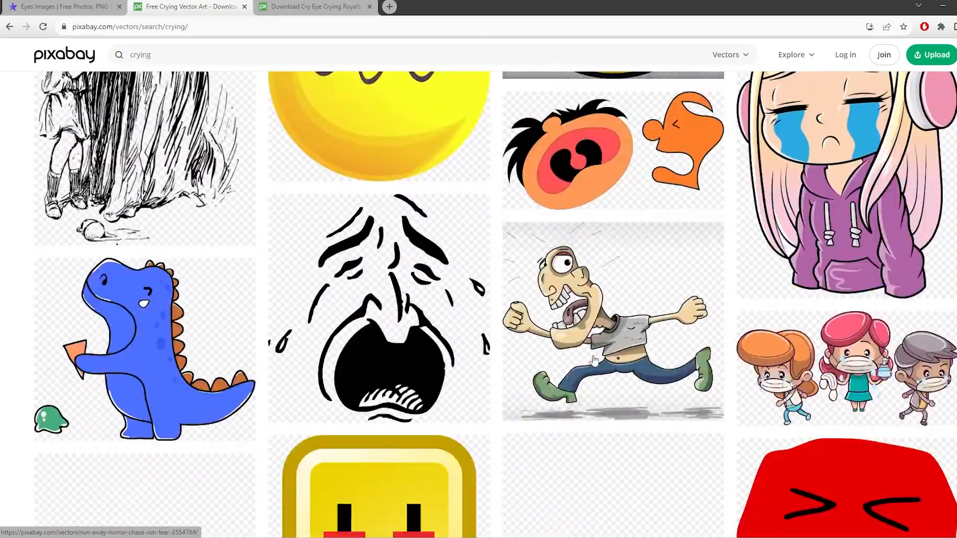
pyautogui.scroll(-20, 591, 349)
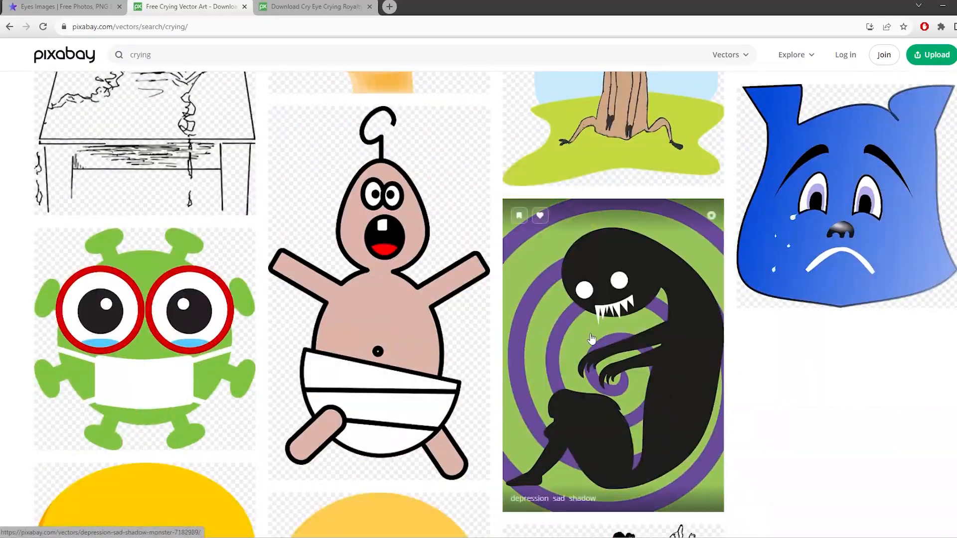
pyautogui.scroll(-10, 592, 339)
pyautogui.click(492, 232)
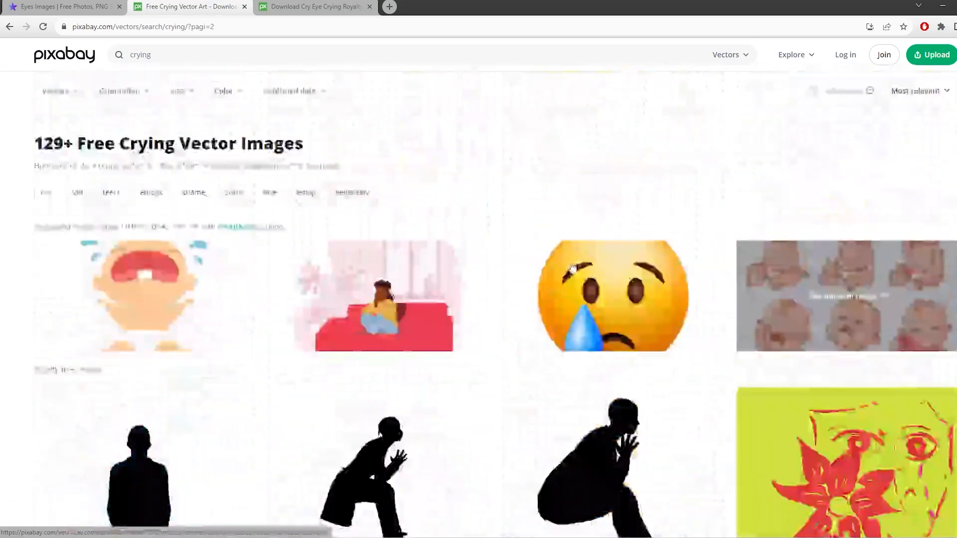
pyautogui.scroll(-20, 569, 242)
pyautogui.scroll(-12, 569, 230)
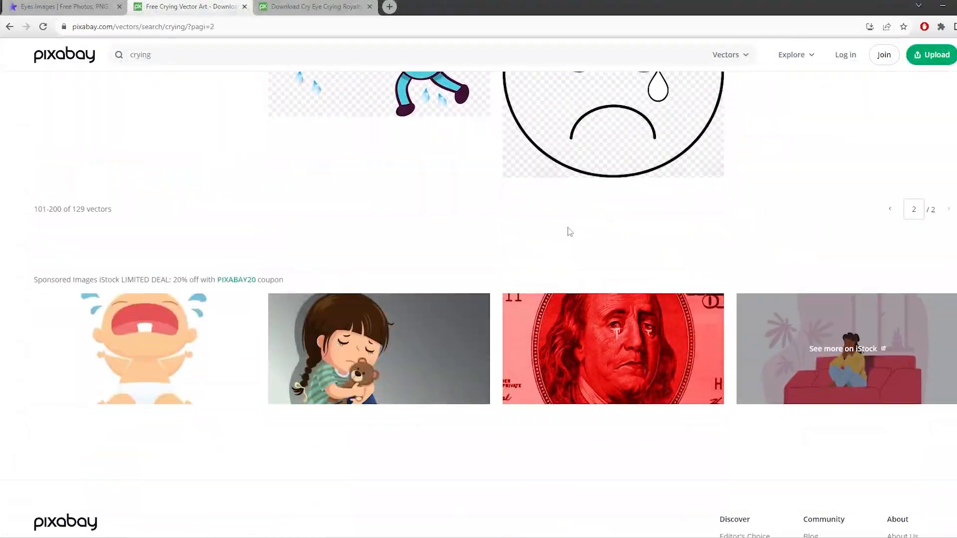
pyautogui.scroll(20, 567, 227)
# Step: Switch to the crying-eye vector's page and examine the image and its related graphics
pyautogui.click(314, 7)
pyautogui.scroll(-5, 618, 290)
pyautogui.scroll(-5, 604, 279)
pyautogui.scroll(6, 599, 277)
pyautogui.scroll(-12, 591, 267)
pyautogui.scroll(-5, 573, 269)
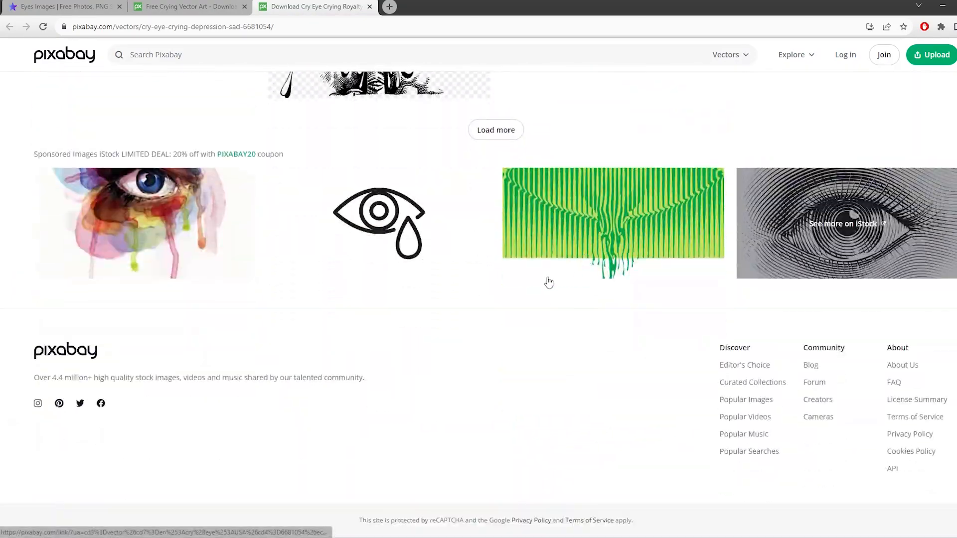
# Step: Recheck the second page of crying vectors and return to the crying-eye vector's page
pyautogui.hotkey('ctrl', 'shift', 'Tab')
pyautogui.scroll(-15, 487, 288)
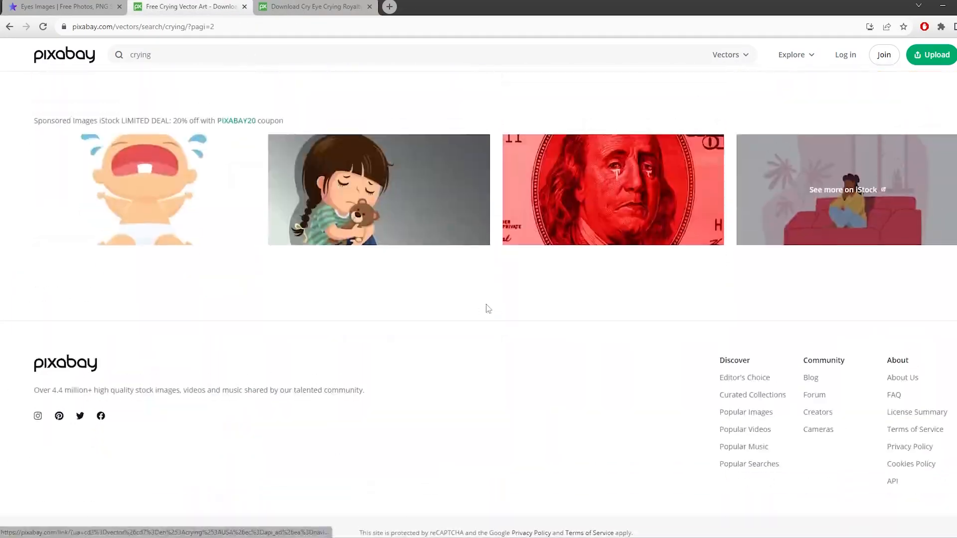
pyautogui.scroll(9, 486, 304)
pyautogui.click(315, 7)
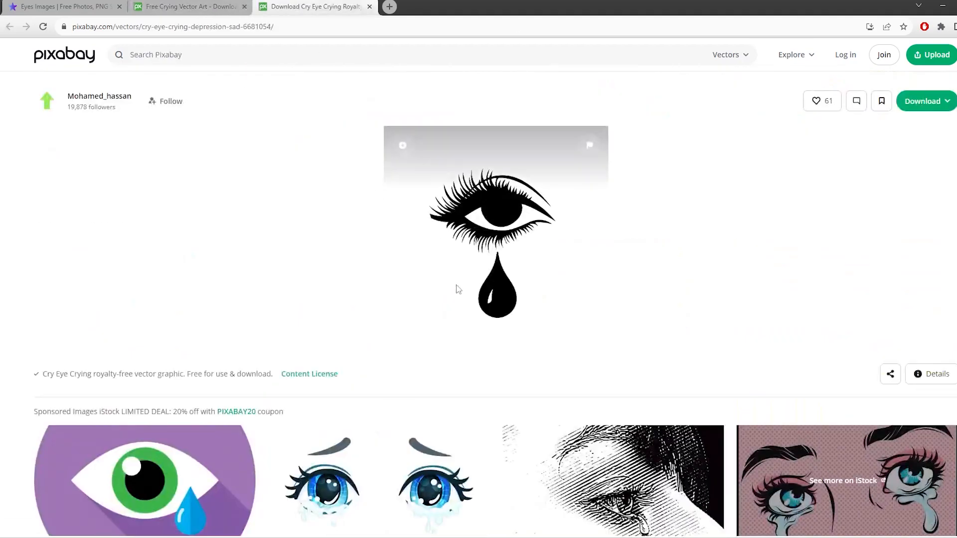
pyautogui.scroll(-5, 450, 286)
# Step: Return to the rawpixel tab, search the public domain images for "cry" and look through the results
pyautogui.click(124, 5)
pyautogui.press('Return')
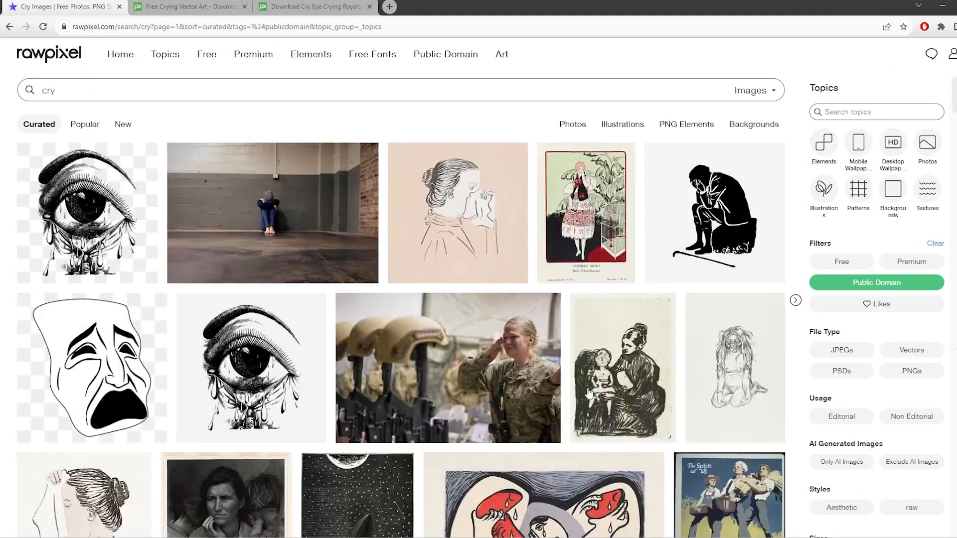
pyautogui.scroll(-6, 514, 359)
pyautogui.scroll(-4, 514, 358)
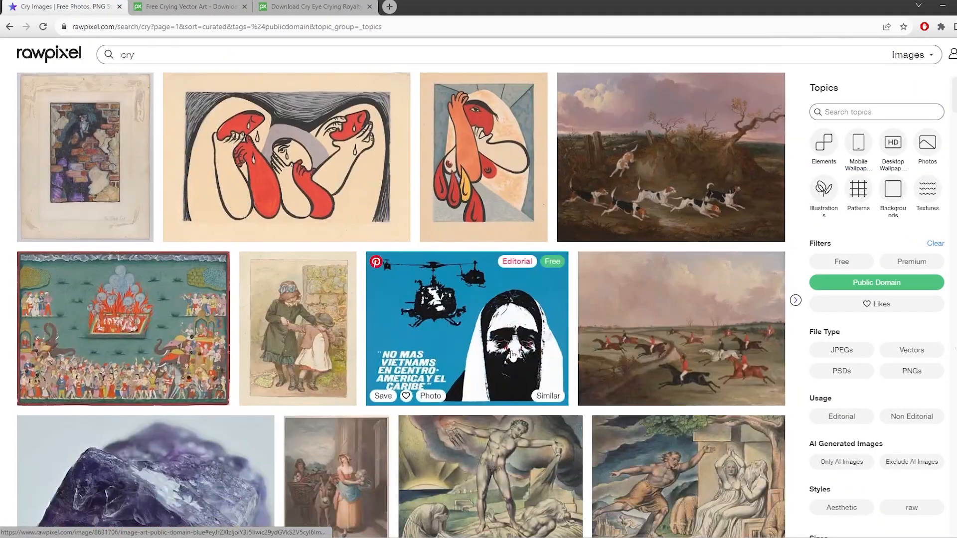
pyautogui.scroll(-6, 558, 484)
pyautogui.scroll(5, 548, 459)
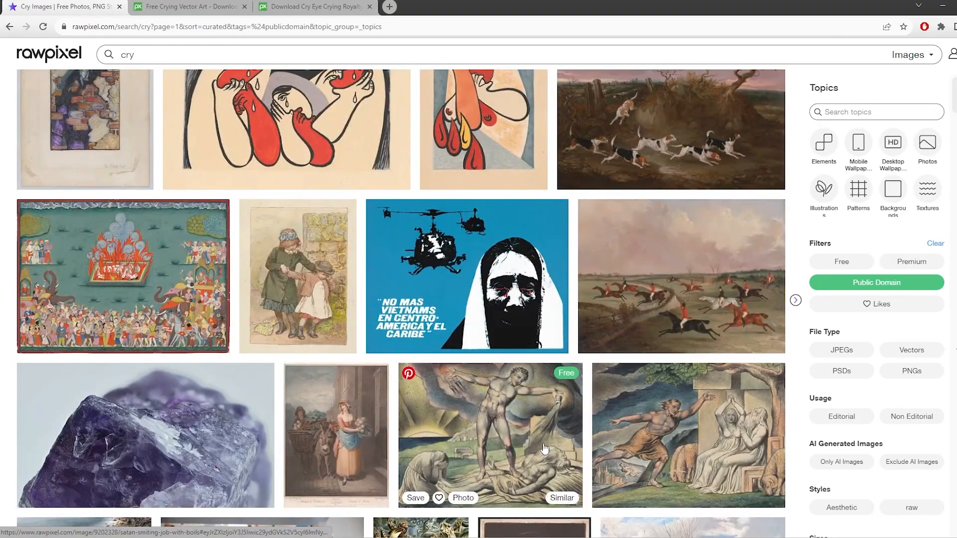
pyautogui.scroll(-20, 544, 449)
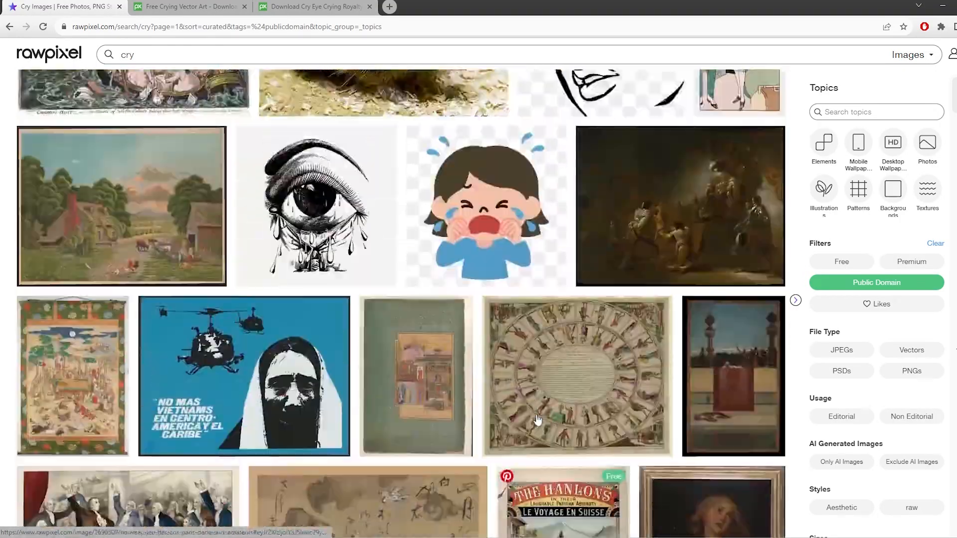
# Step: Open the blue "No mas Vietnams" helicopter poster in the cry results, examine it and close its preview
pyautogui.scroll(4, 537, 421)
pyautogui.scroll(-10, 536, 413)
pyautogui.scroll(1, 533, 405)
pyautogui.scroll(1, 439, 368)
pyautogui.click(299, 180)
pyautogui.scroll(-5, 563, 360)
pyautogui.scroll(5, 548, 360)
pyautogui.press('Escape')
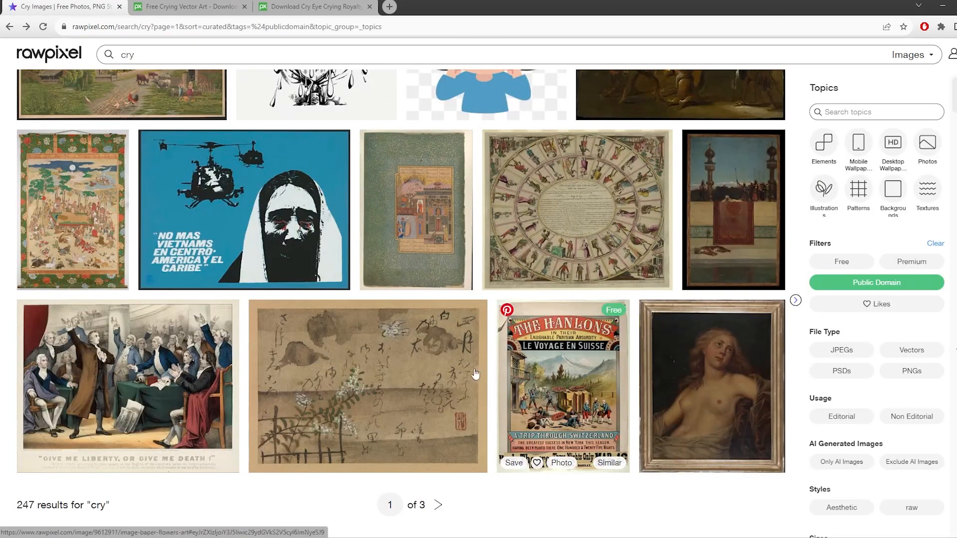
# Step: Load Unsplash in the tab holding the Pixabay search results and search for "crying"
pyautogui.click(152, 7)
pyautogui.click(182, 27)
pyautogui.write('un')
pyautogui.press('Return')
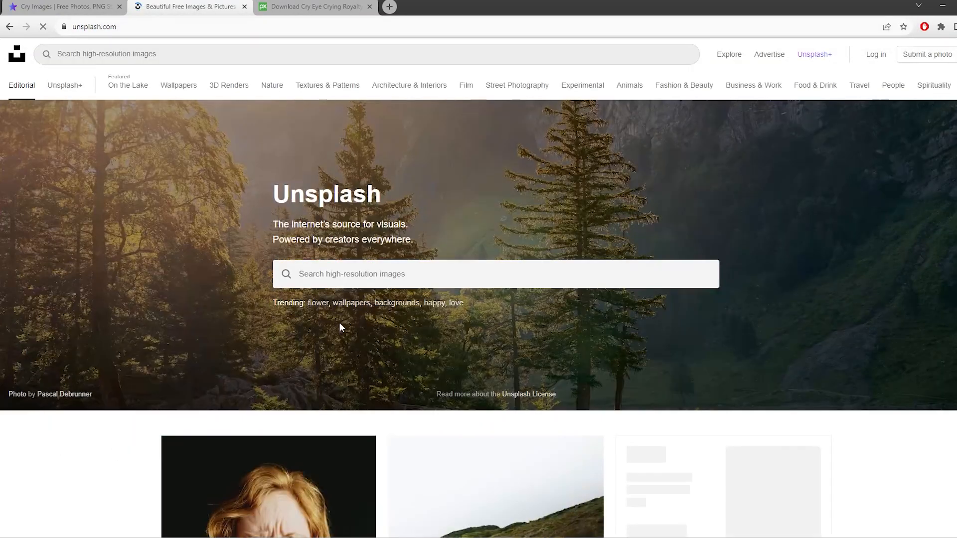
pyautogui.click(369, 273)
pyautogui.write('crying')
pyautogui.press('Return')
# Step: Look through the crying photos on Unsplash for a usable image, loading more results beyond the first batch
pyautogui.scroll(-10, 370, 287)
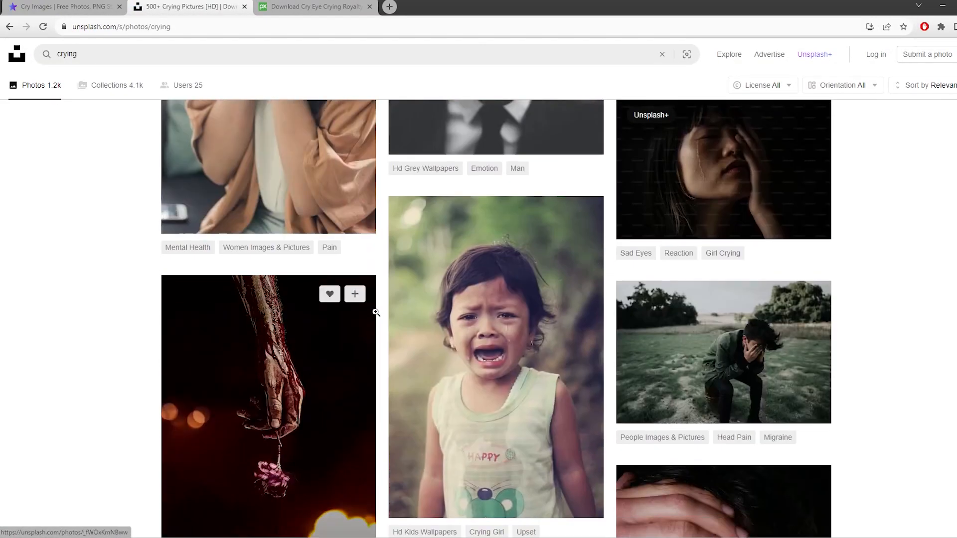
pyautogui.scroll(-1, 379, 304)
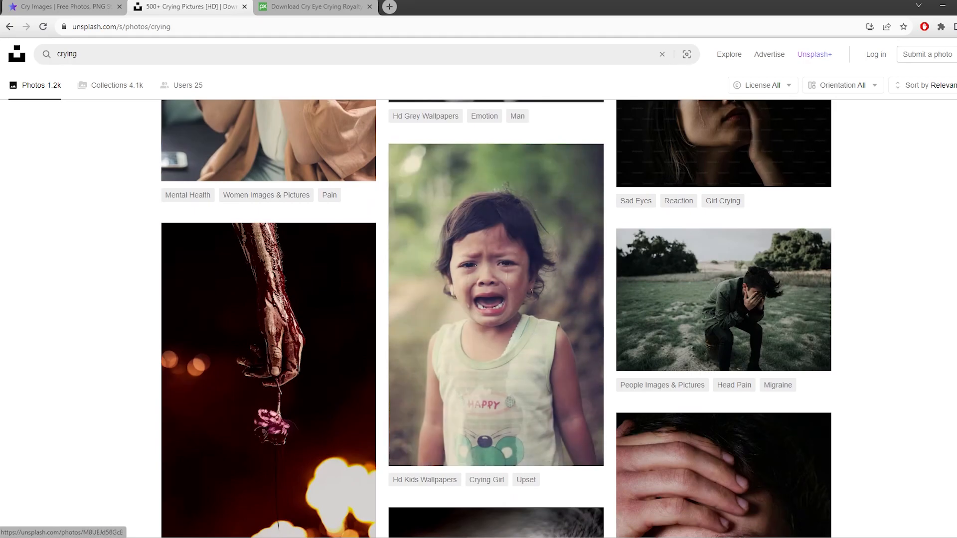
pyautogui.scroll(-12, 398, 305)
pyautogui.scroll(-15, 864, 373)
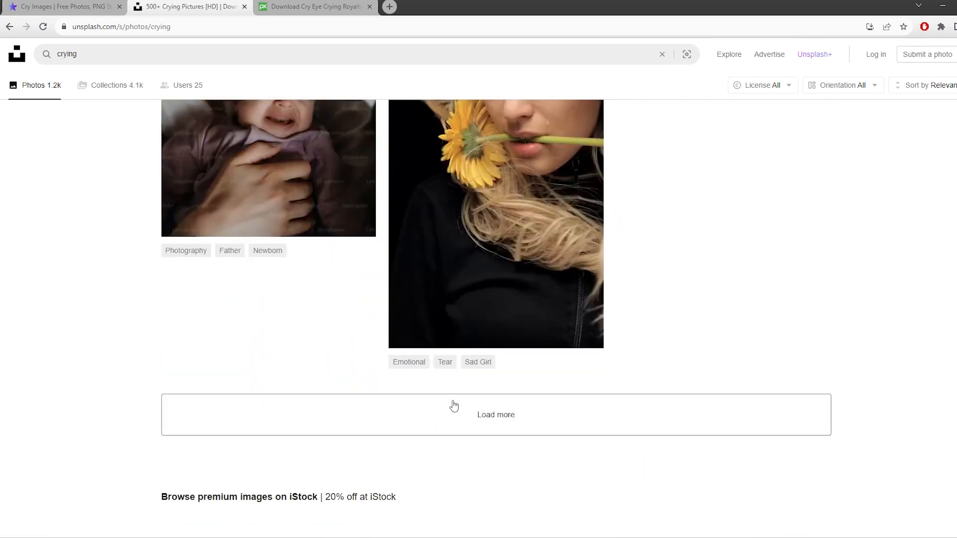
pyautogui.scroll(-15, 863, 373)
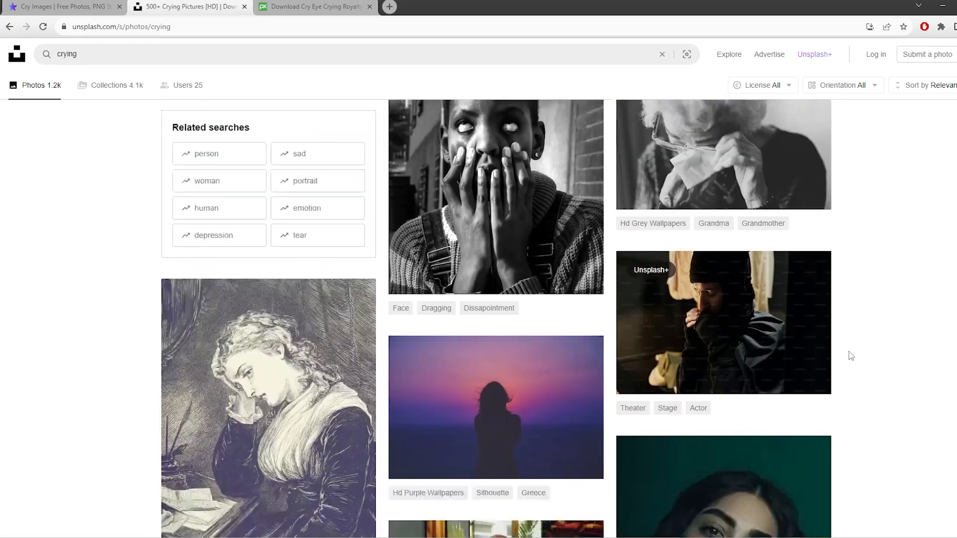
pyautogui.scroll(-15, 849, 355)
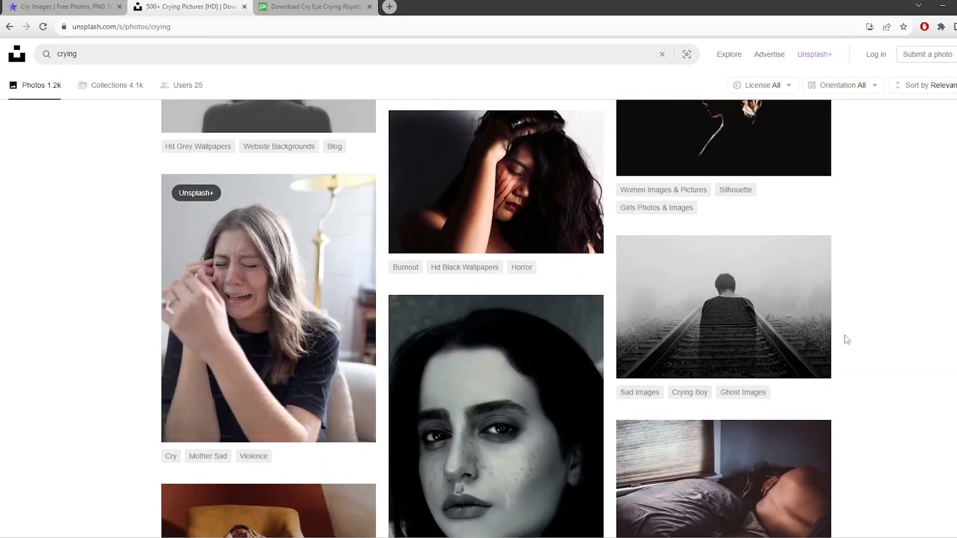
pyautogui.scroll(-15, 869, 410)
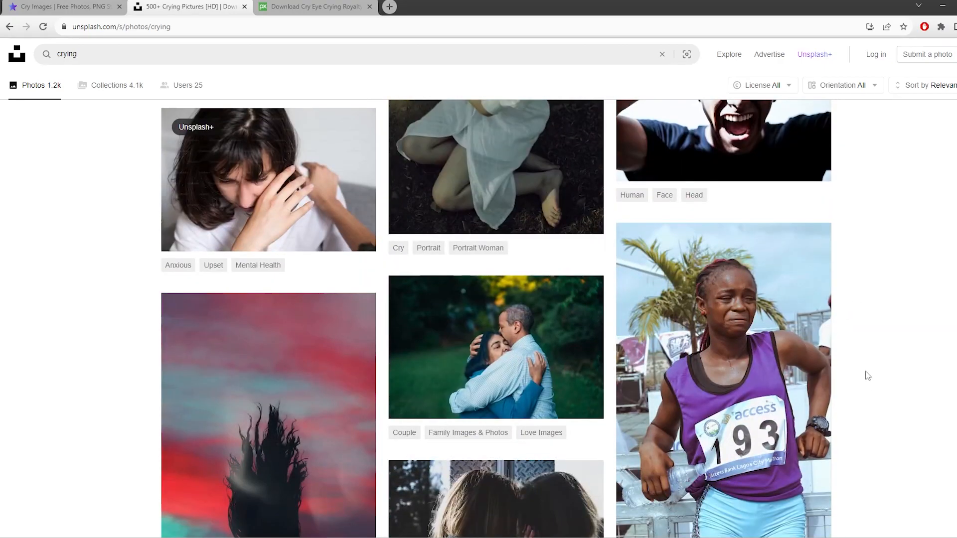
# Step: Look further down the crying photos on Unsplash for a usable face or eye
pyautogui.scroll(-15, 863, 383)
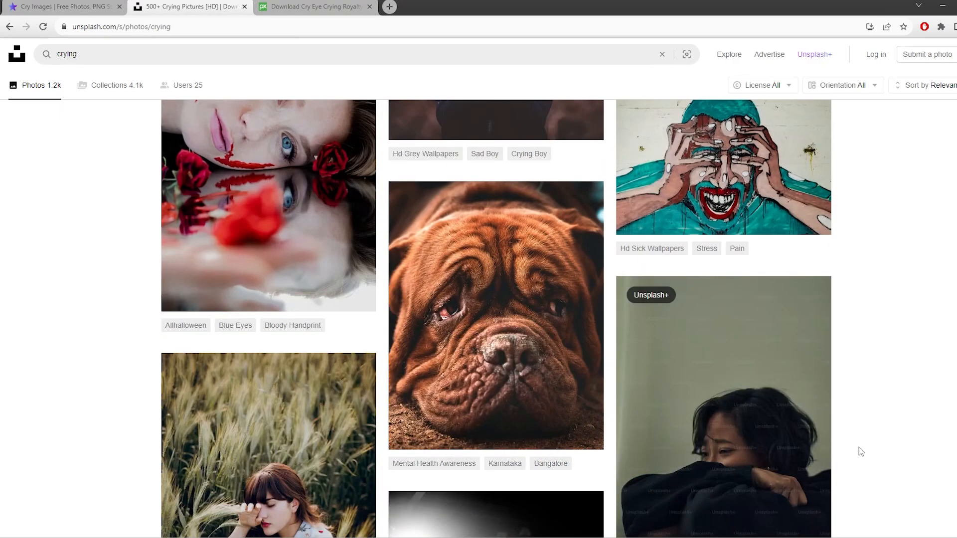
pyautogui.scroll(-15, 851, 429)
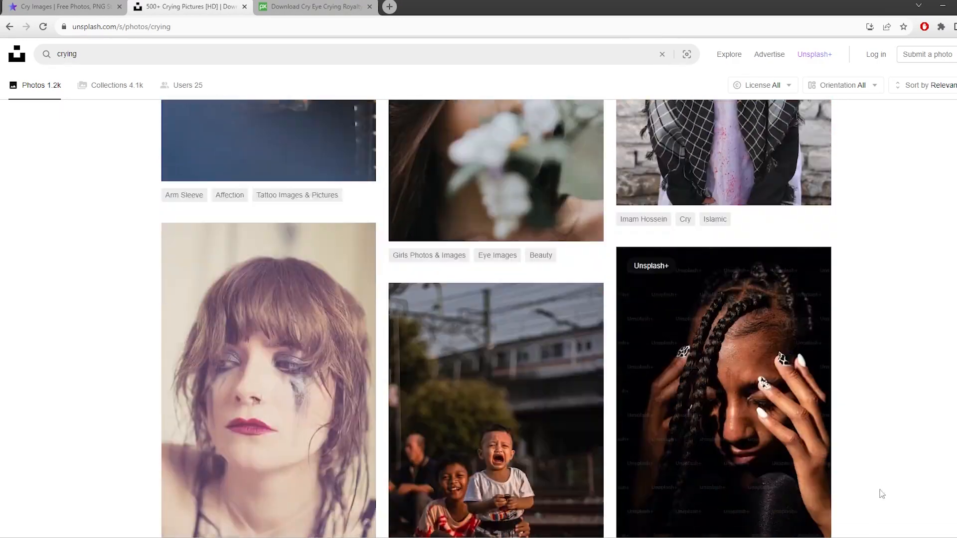
# Step: Return to the rawpixel tab and look through page 2 of the public domain "cry" results
pyautogui.hotkey('ctrl', 'shift', 'Tab')
pyautogui.click(438, 506)
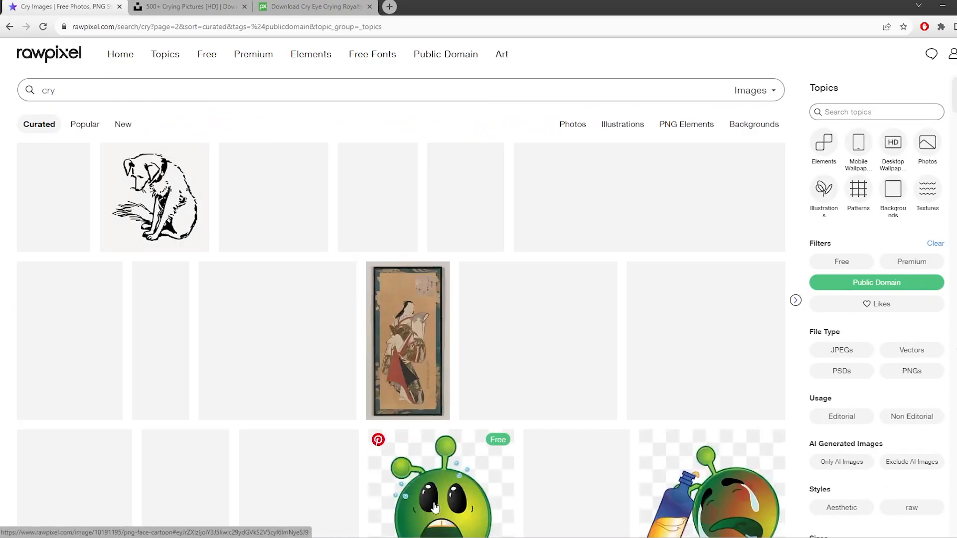
pyautogui.scroll(-8, 417, 437)
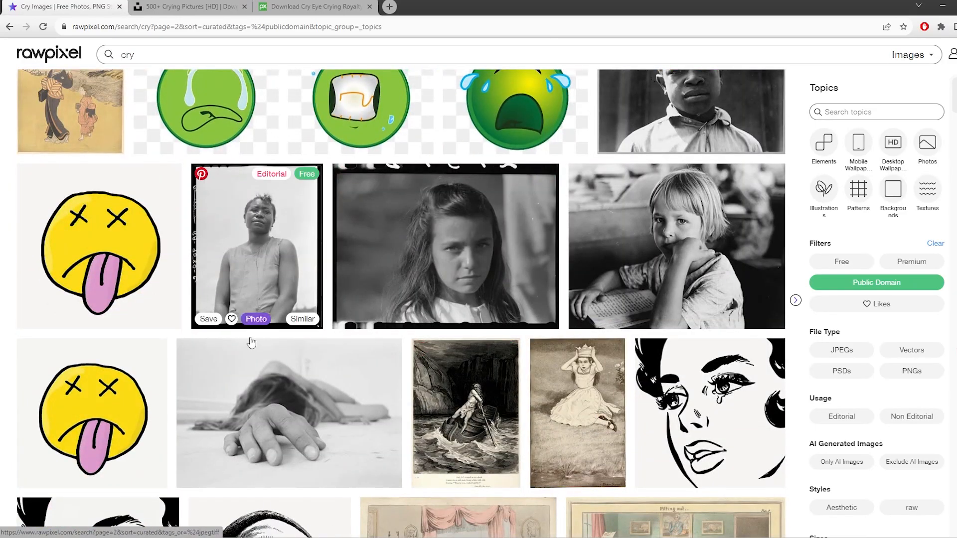
pyautogui.scroll(-10, 261, 319)
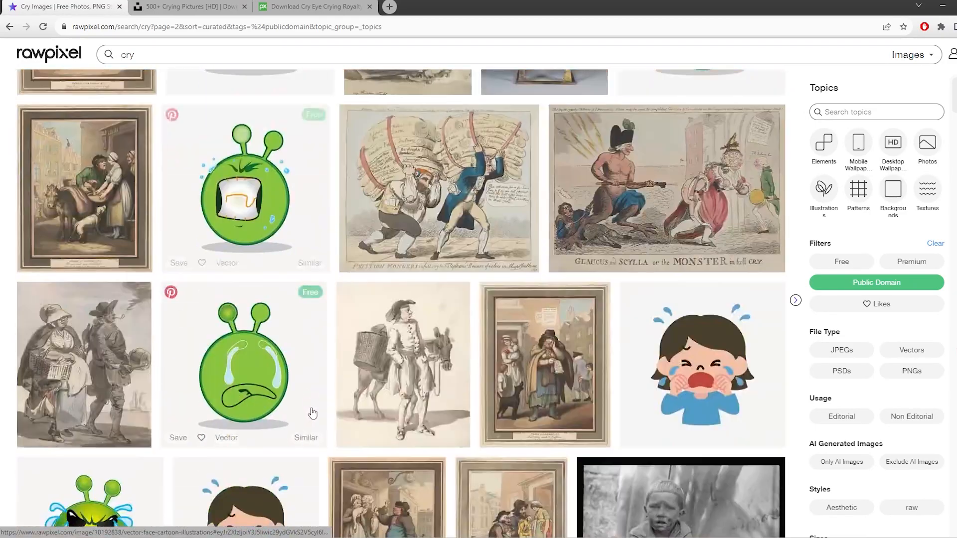
pyautogui.scroll(-12, 312, 413)
pyautogui.scroll(-15, 313, 396)
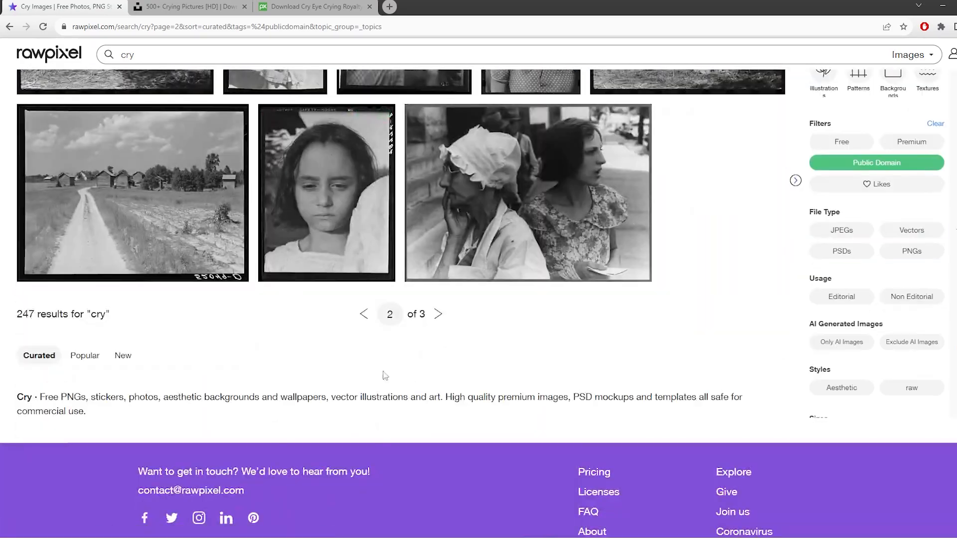
# Step: Go to page 3 of the rawpixel "cry" results and look through it
pyautogui.click(470, 312)
pyautogui.scroll(-15, 470, 409)
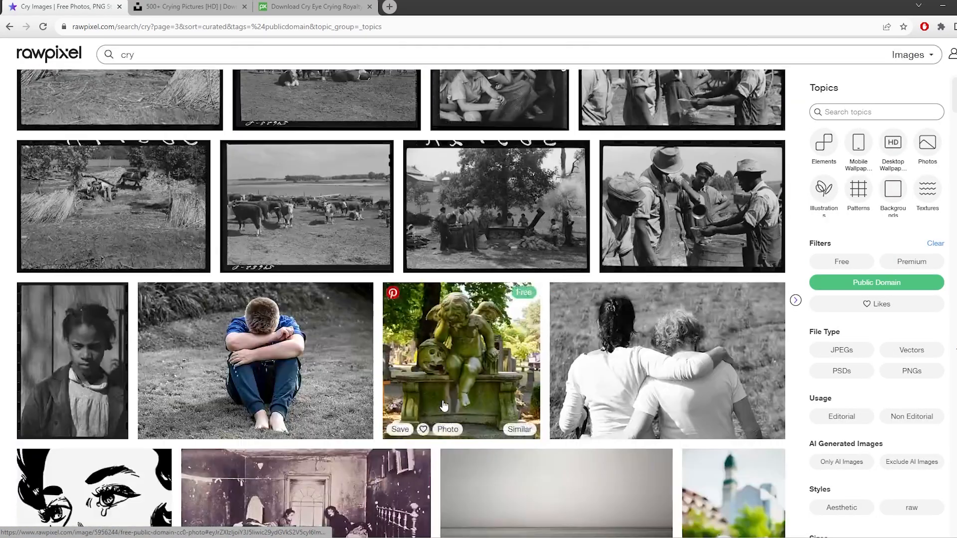
pyautogui.scroll(-5, 443, 388)
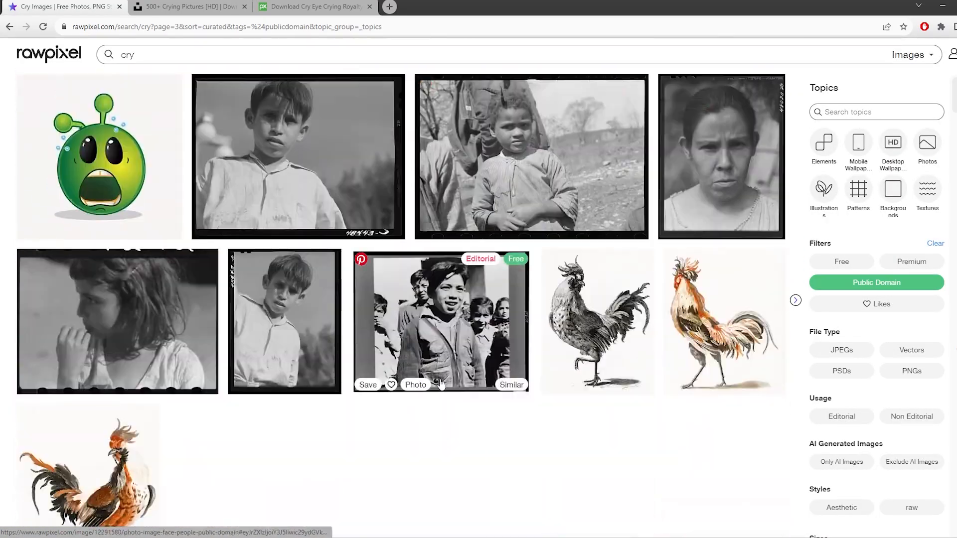
pyautogui.scroll(-4, 598, 456)
# Step: Search the rawpixel public domain images for "sad" and look at the results
pyautogui.scroll(20, 353, 149)
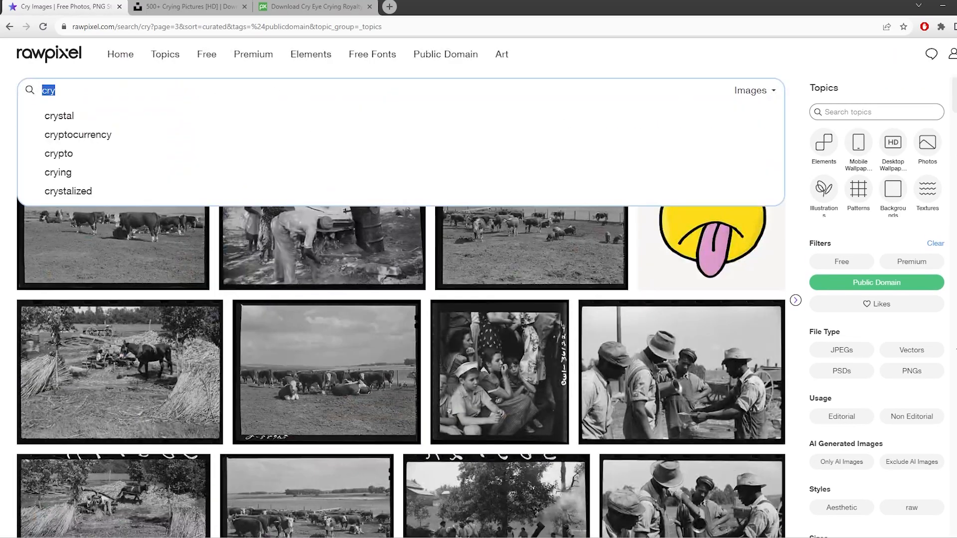
pyautogui.write('sad')
pyautogui.press('Return')
pyautogui.scroll(-5, 277, 214)
# Step: Open a public domain sticker image in the "sad" results, look through its related vintage illustrations and close the preview
pyautogui.click(278, 215)
pyautogui.scroll(-20, 346, 398)
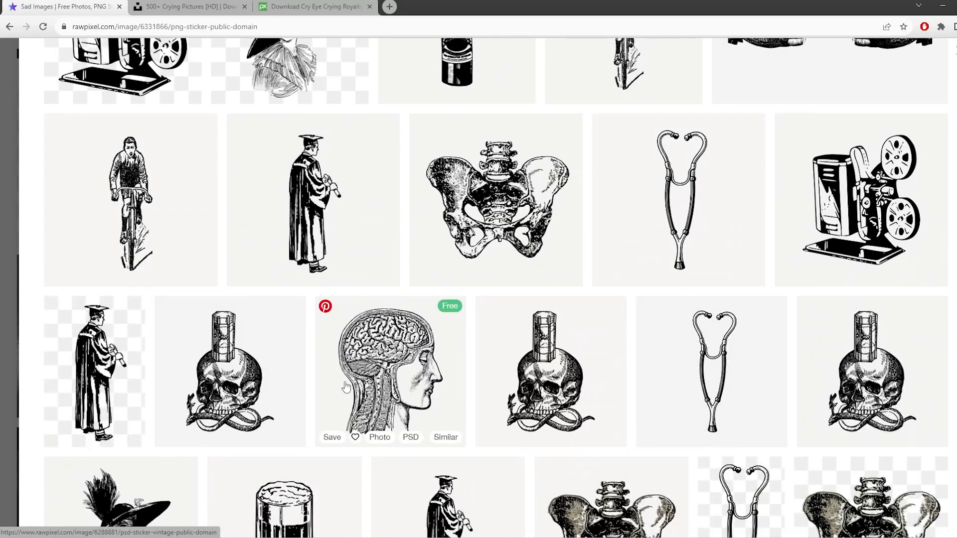
pyautogui.scroll(-10, 346, 383)
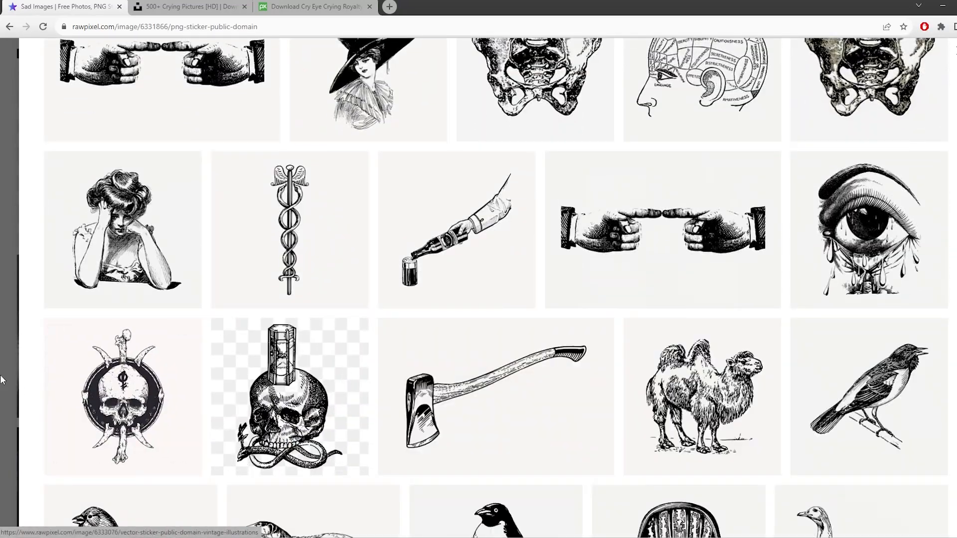
pyautogui.click(7, 377)
pyautogui.scroll(-1, 9, 377)
# Step: Return to the Unsplash tab and continue through the crying photos to the bearded man in front of pink flowers
pyautogui.click(315, 7)
pyautogui.click(192, 7)
pyautogui.scroll(-15, 154, 224)
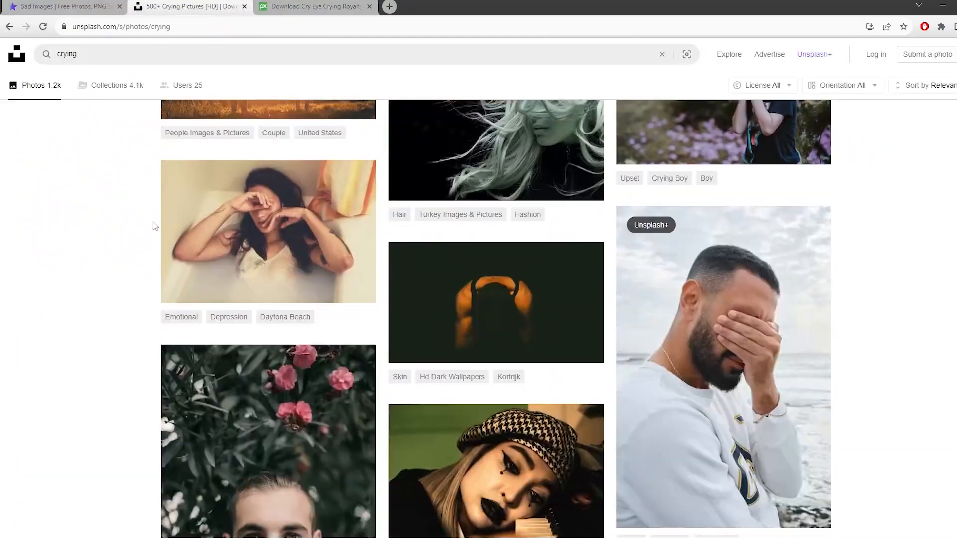
pyautogui.scroll(3, 154, 328)
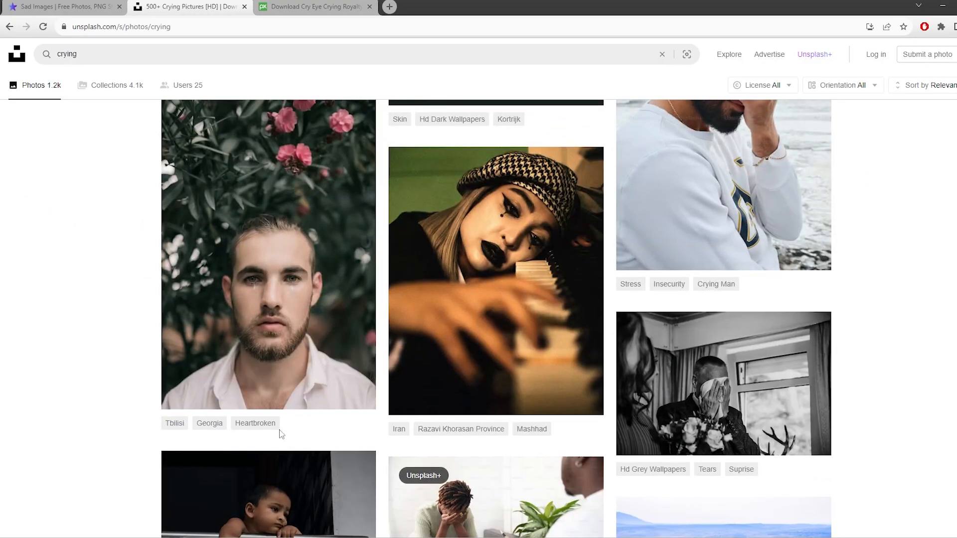
# Step: Look through Unsplash's photos tagged "Heartbroken" and return to the crying results
pyautogui.scroll(-10, 88, 416)
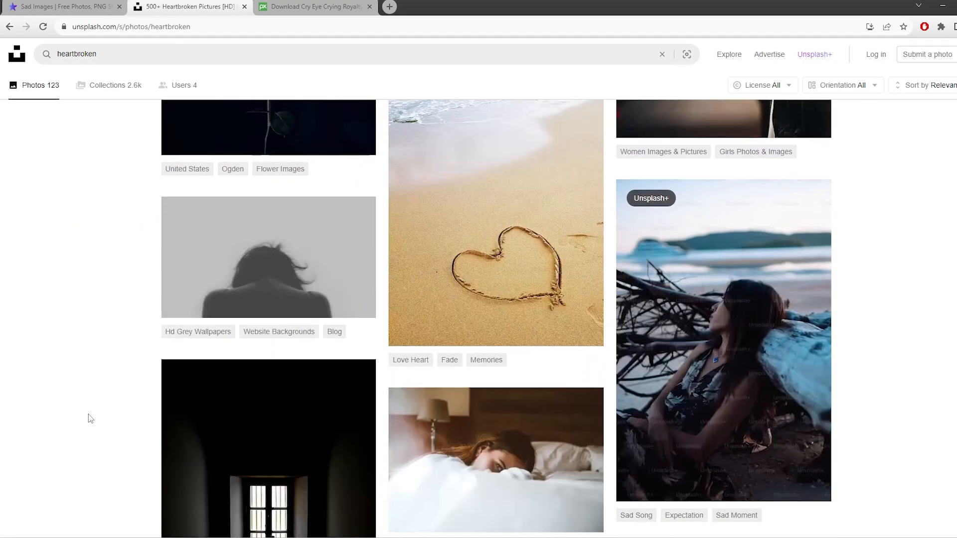
pyautogui.scroll(-20, 91, 416)
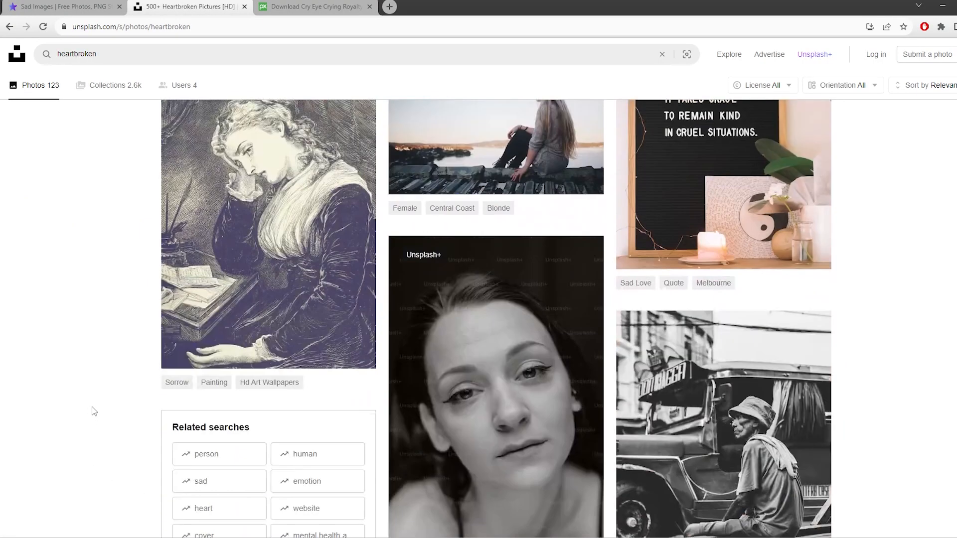
pyautogui.scroll(-20, 94, 410)
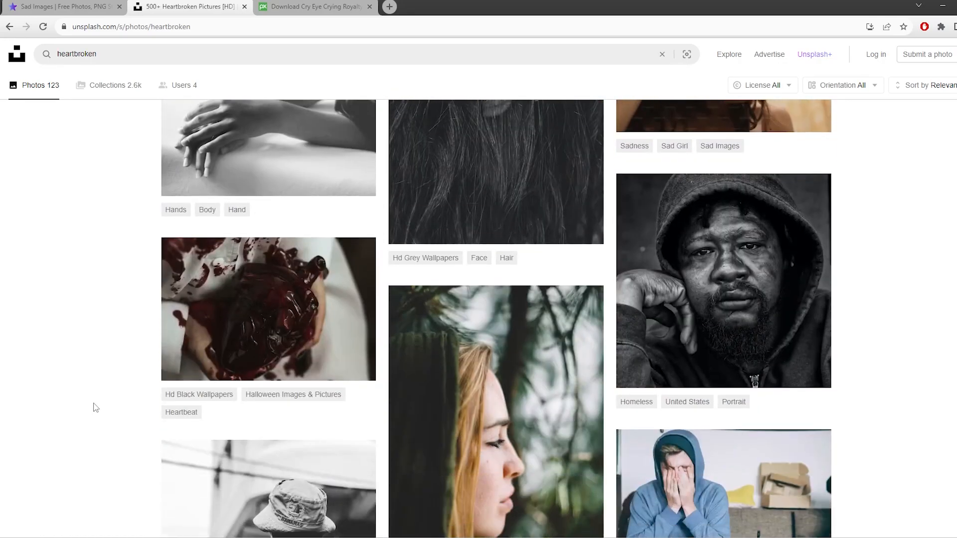
pyautogui.scroll(-20, 96, 404)
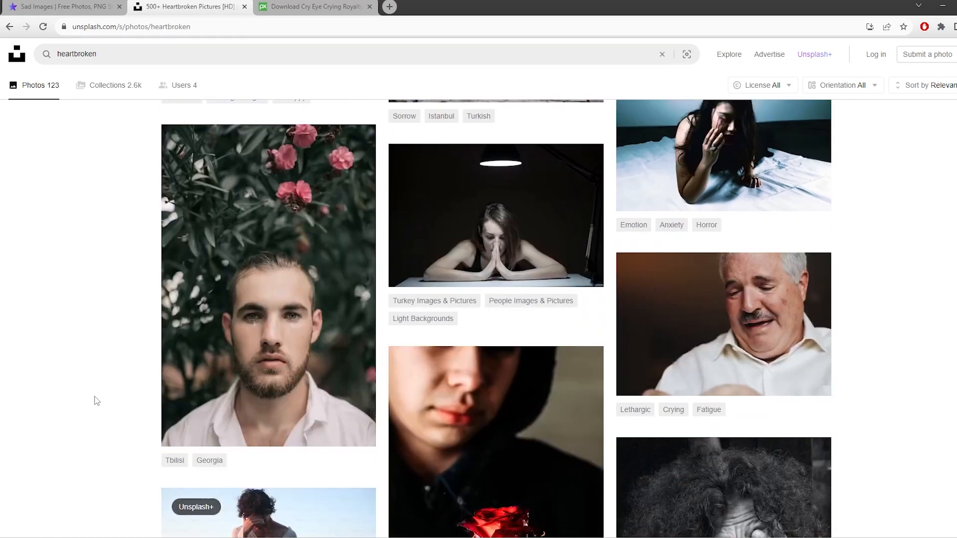
pyautogui.scroll(-10, 96, 401)
pyautogui.hotkey('alt', 'Left')
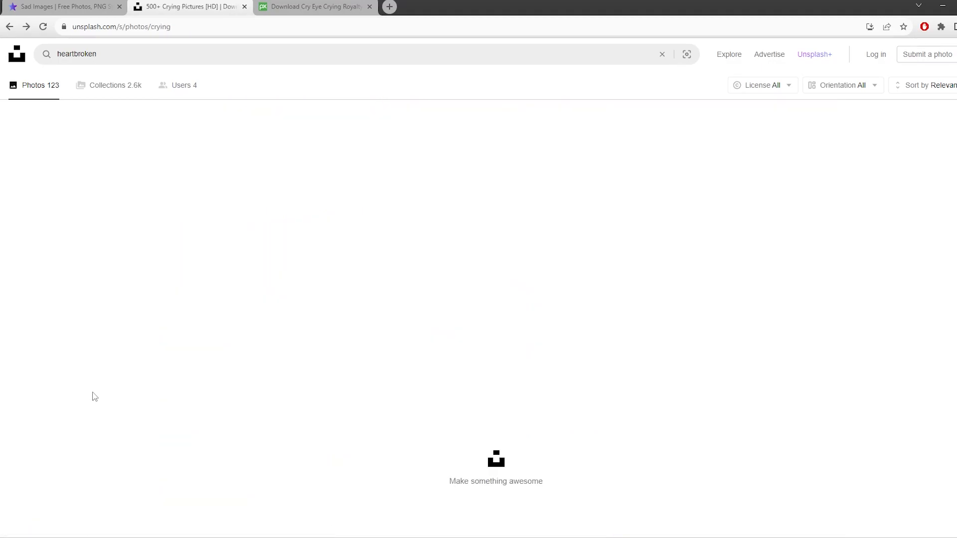
pyautogui.scroll(-10, 92, 430)
# Step: Load the Stills stock image site in the third browser tab and search it for "cry"
pyautogui.click(313, 6)
pyautogui.click(305, 25)
pyautogui.write('still')
pyautogui.press('Return')
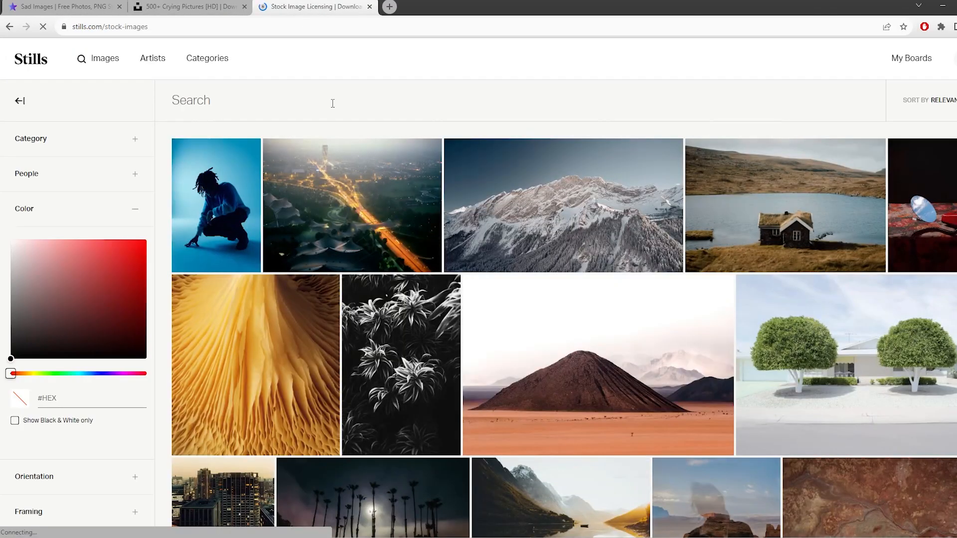
pyautogui.press('Return')
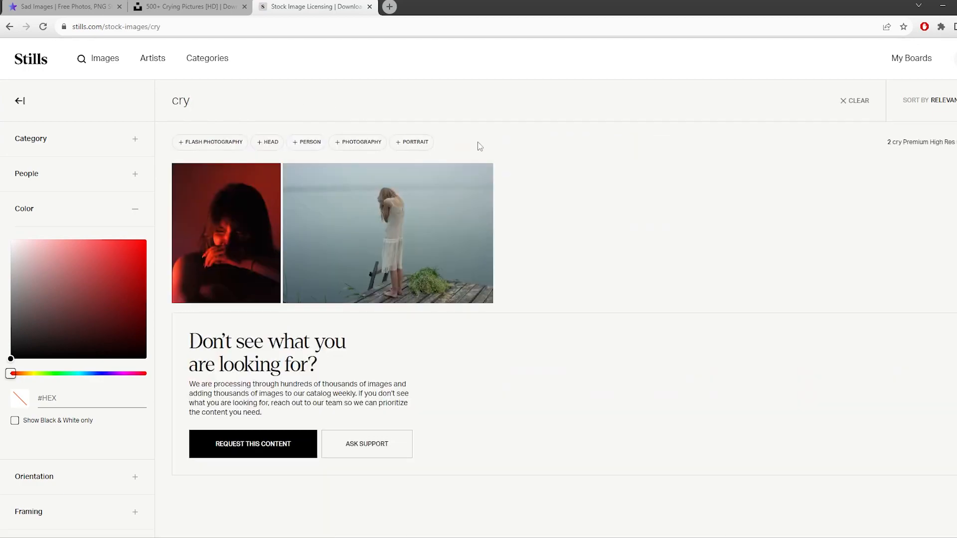
# Step: Search Stills for "sad" and look at the first results
pyautogui.write('sad')
pyautogui.press('Return')
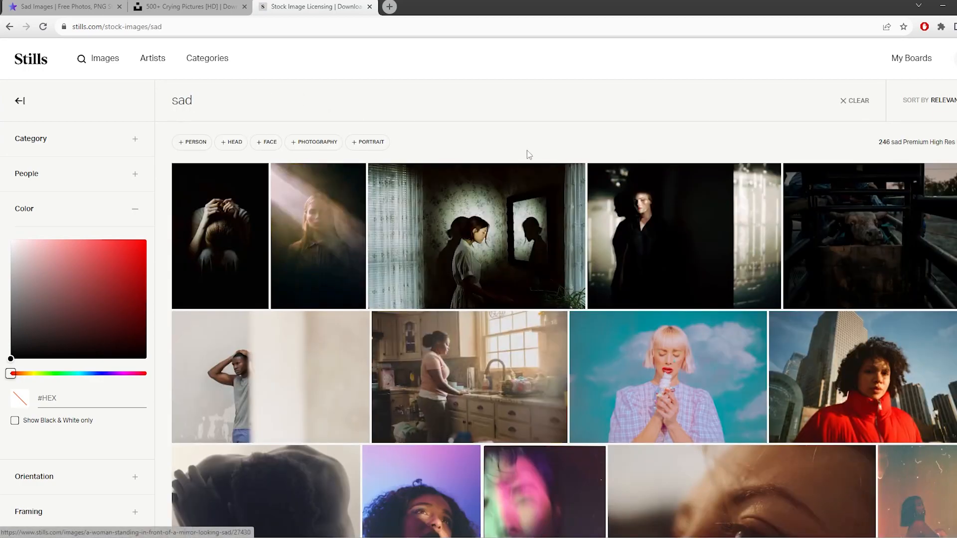
pyautogui.scroll(-3, 529, 132)
# Step: Open the photo of the blonde woman in a plaid dress holding an ice cream cone and examine the other images from its shoot
pyautogui.click(663, 189)
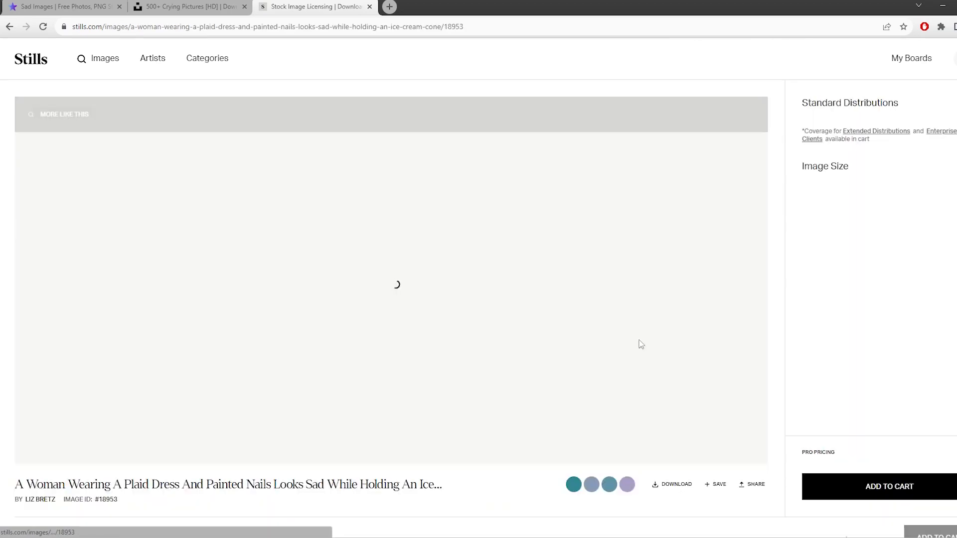
pyautogui.scroll(-8, 480, 411)
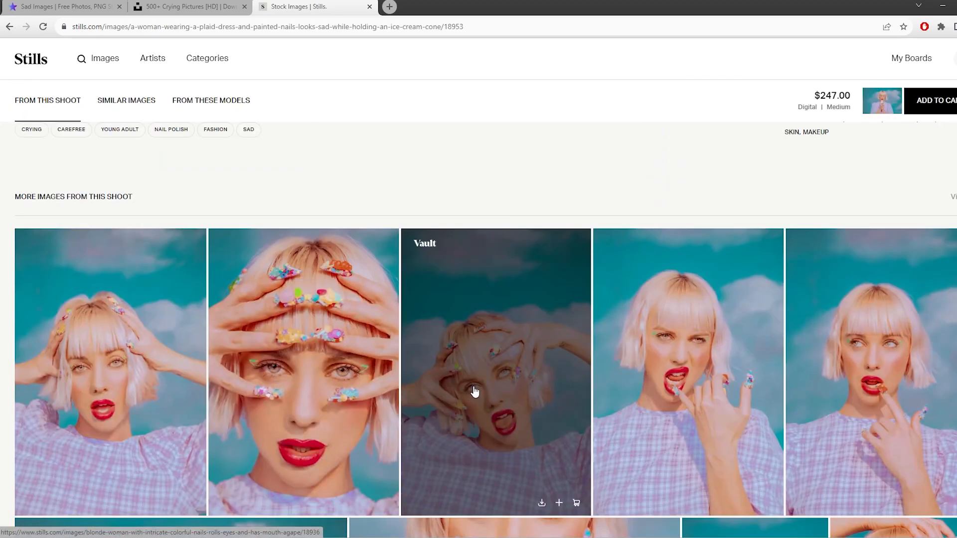
pyautogui.scroll(-6, 474, 392)
pyautogui.scroll(-5, 562, 500)
pyautogui.scroll(15, 555, 487)
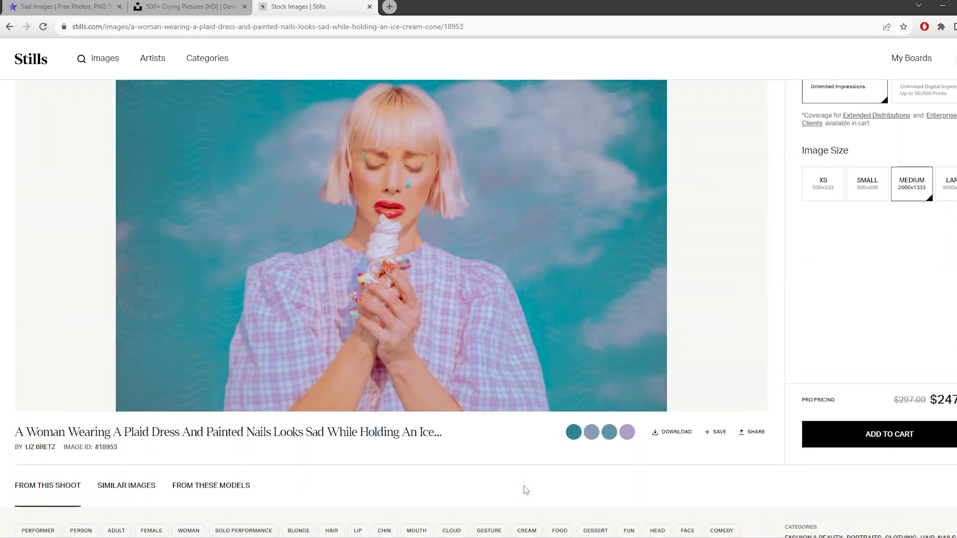
pyautogui.scroll(-10, 523, 488)
# Step: Open the vertical portrait of the frowning woman with a tear and ice cream, examine its page and return to the previous photo
pyautogui.click(749, 401)
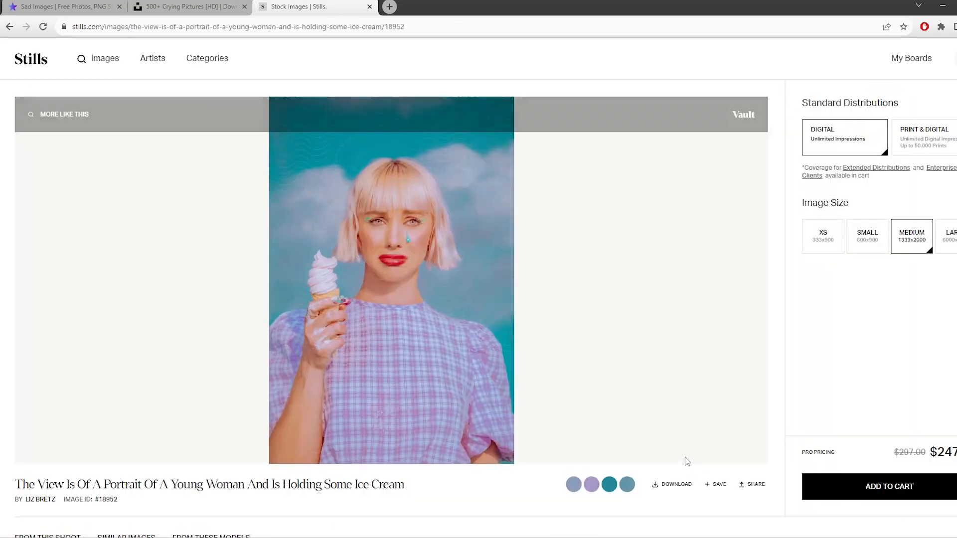
pyautogui.scroll(-6, 660, 438)
pyautogui.scroll(6, 649, 425)
pyautogui.scroll(-14, 633, 418)
pyautogui.scroll(6, 606, 397)
pyautogui.hotkey('alt', 'Left')
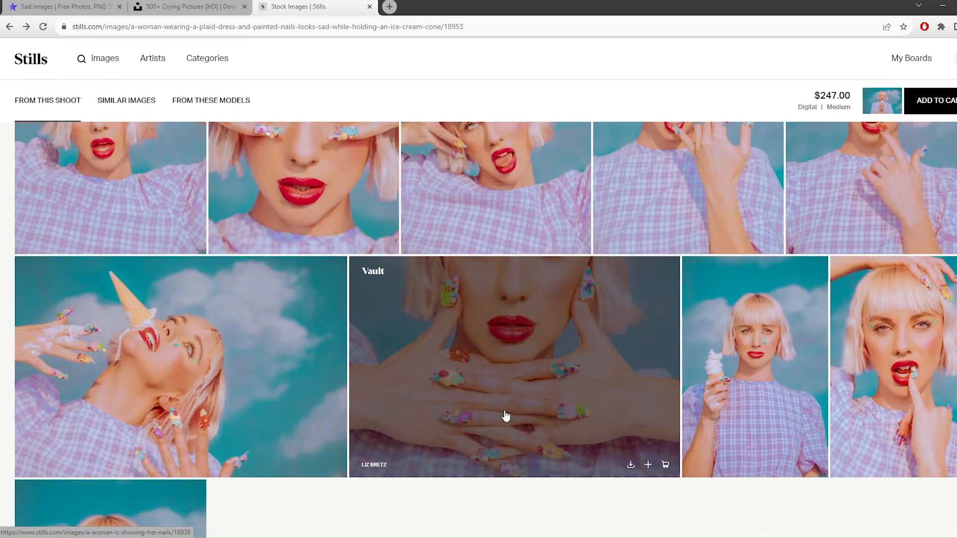
# Step: Return to the "sad" results on Stills and look through the rest of page 1 and all of page 2
pyautogui.hotkey('alt', 'Left')
pyautogui.scroll(-5, 438, 379)
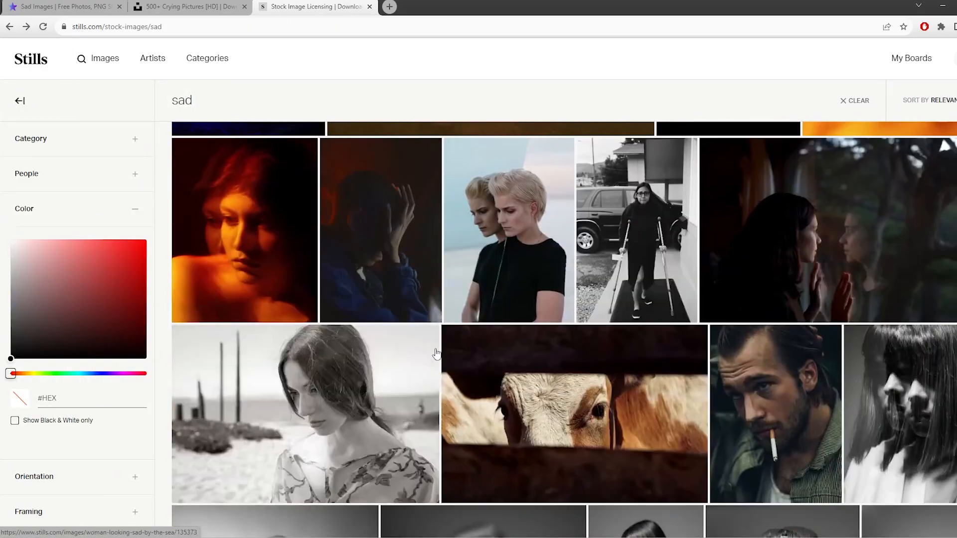
pyautogui.scroll(-15, 437, 352)
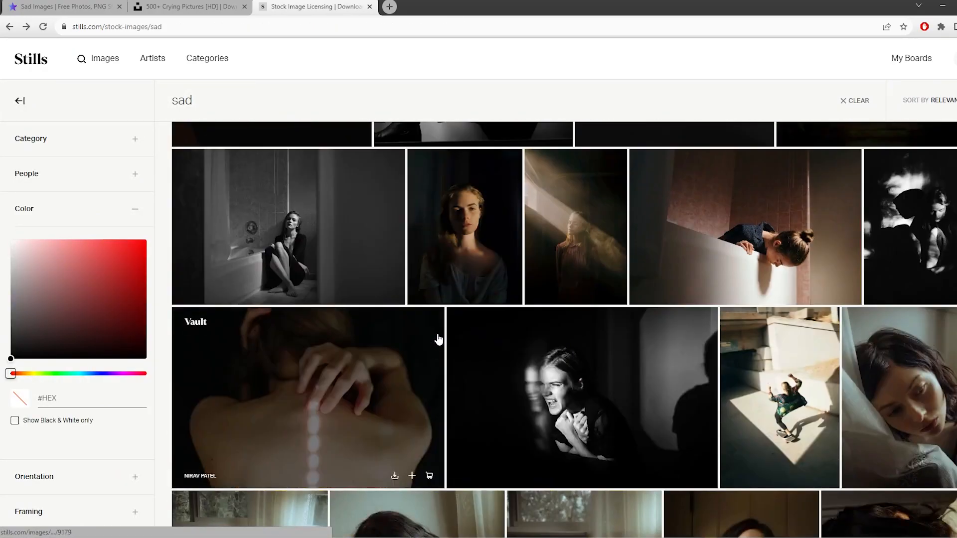
pyautogui.scroll(-10, 438, 340)
pyautogui.click(563, 427)
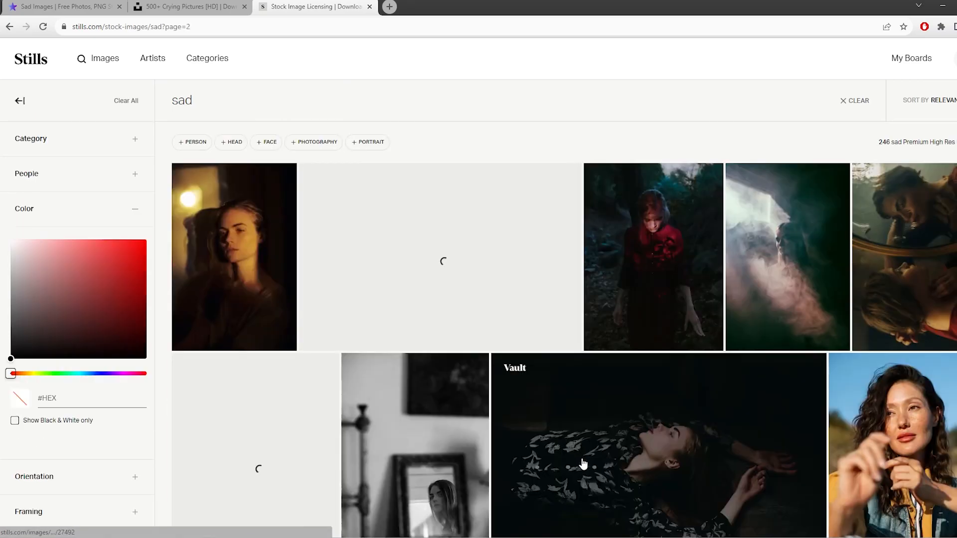
pyautogui.scroll(-15, 563, 409)
pyautogui.scroll(-5, 555, 398)
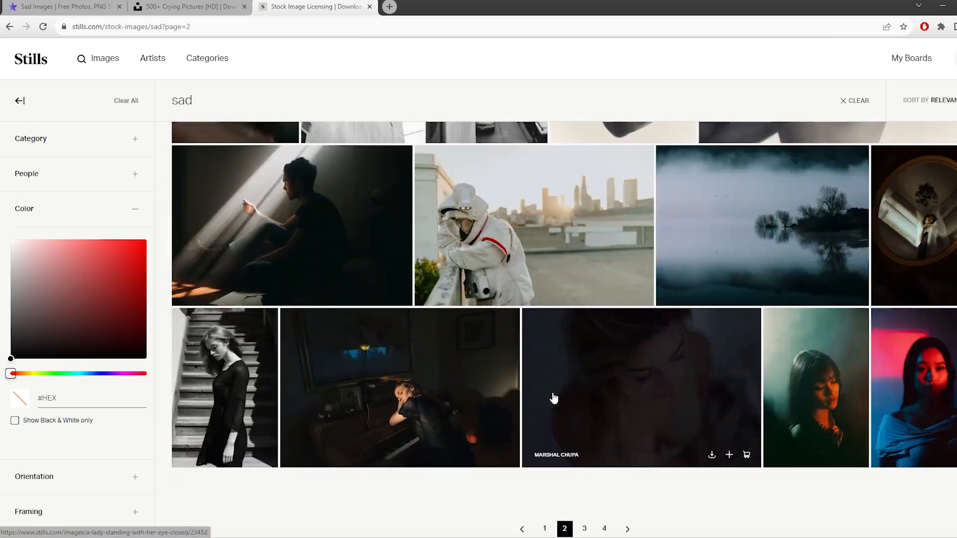
# Step: Return to page 1 of the "sad" results and reopen the plaid-dress ice cream photo down to the images from its shoot
pyautogui.hotkey('alt', 'Left')
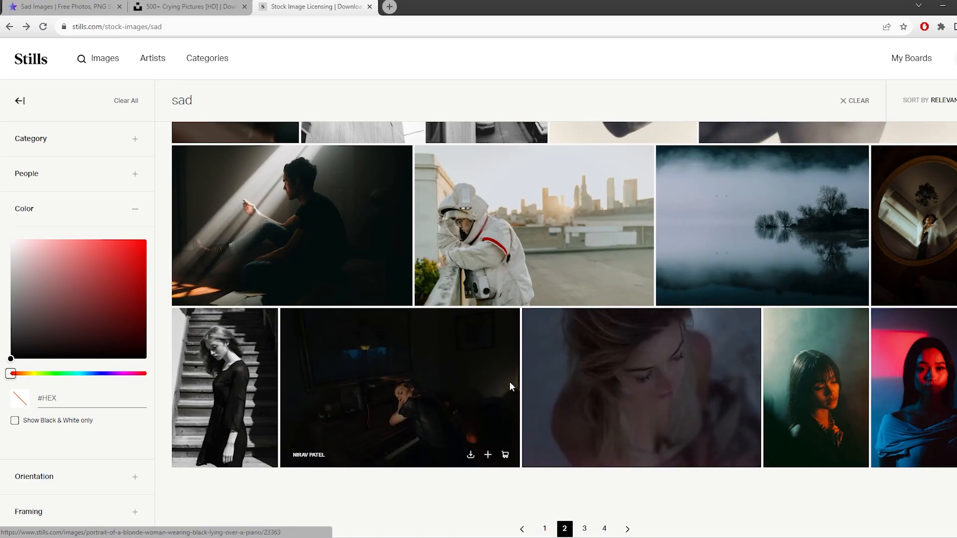
pyautogui.scroll(-1, 521, 389)
pyautogui.click(658, 338)
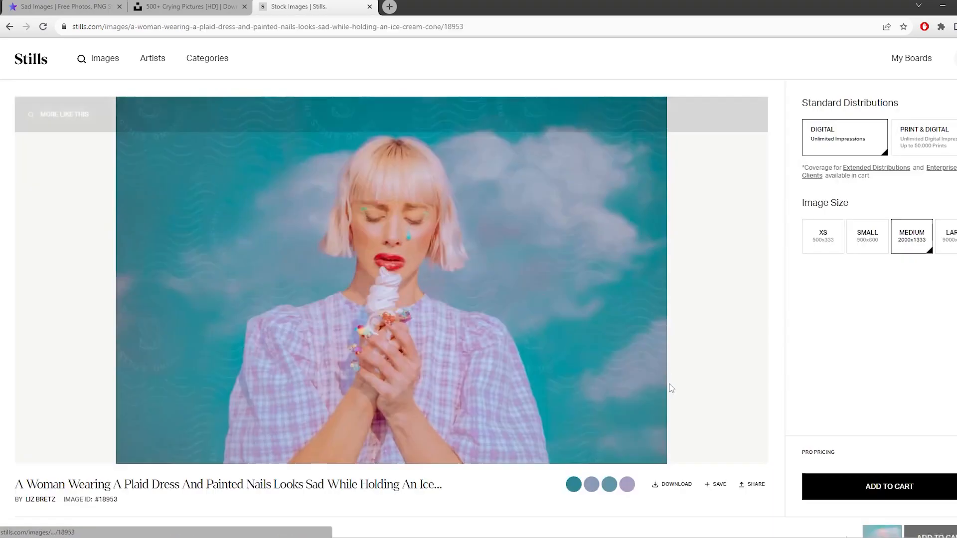
pyautogui.scroll(-8, 670, 435)
pyautogui.scroll(-5, 667, 432)
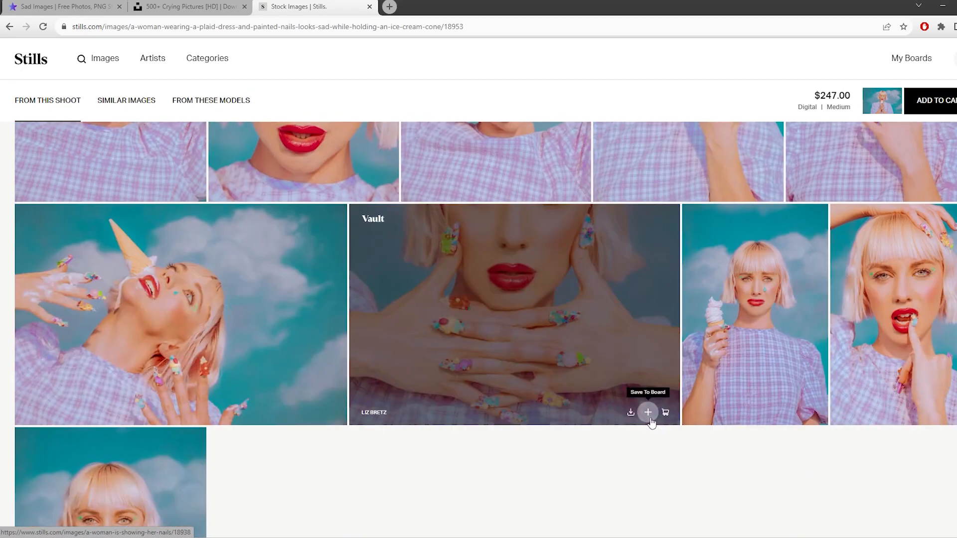
# Step: Open the vertical portrait of the frowning woman holding ice cream and download the image
pyautogui.click(749, 336)
pyautogui.click(673, 484)
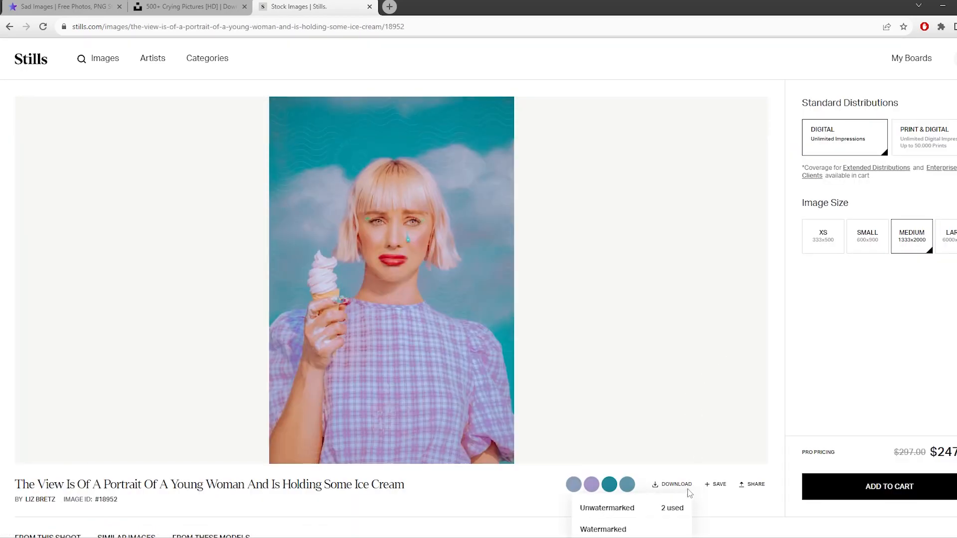
pyautogui.scroll(-2, 670, 448)
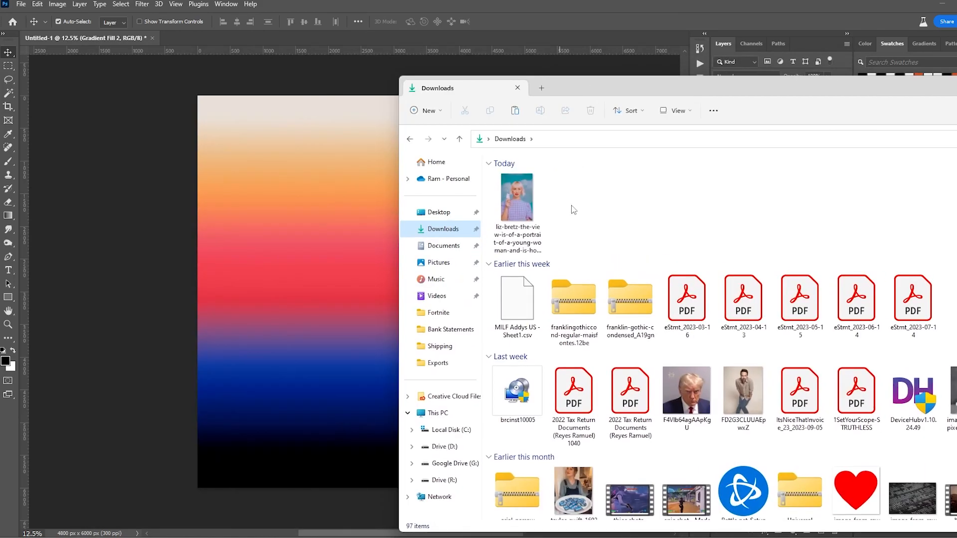
# Step: Place the downloaded portrait of the frowning woman into the poster document and rasterize its layer
pyautogui.click(346, 275)
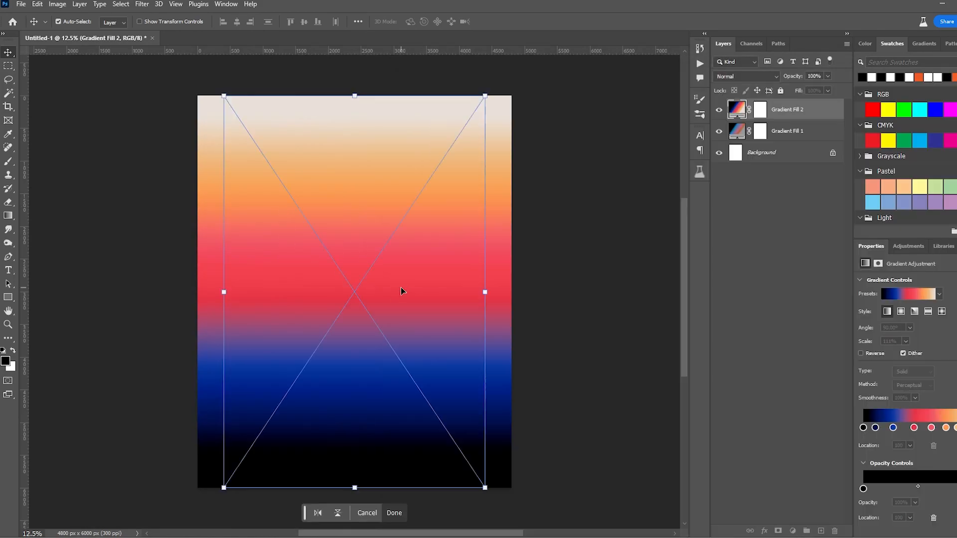
pyautogui.press('Return')
pyautogui.rightClick(789, 103)
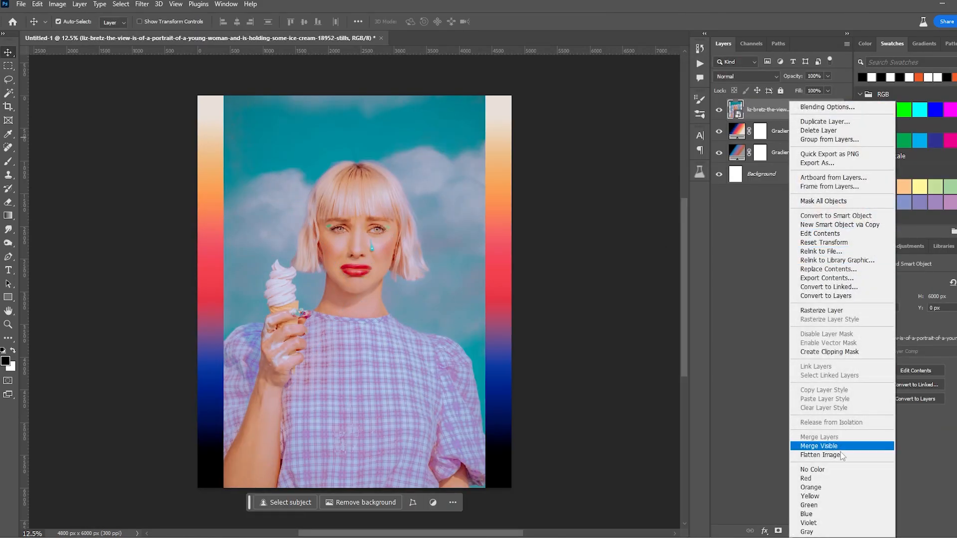
pyautogui.click(850, 310)
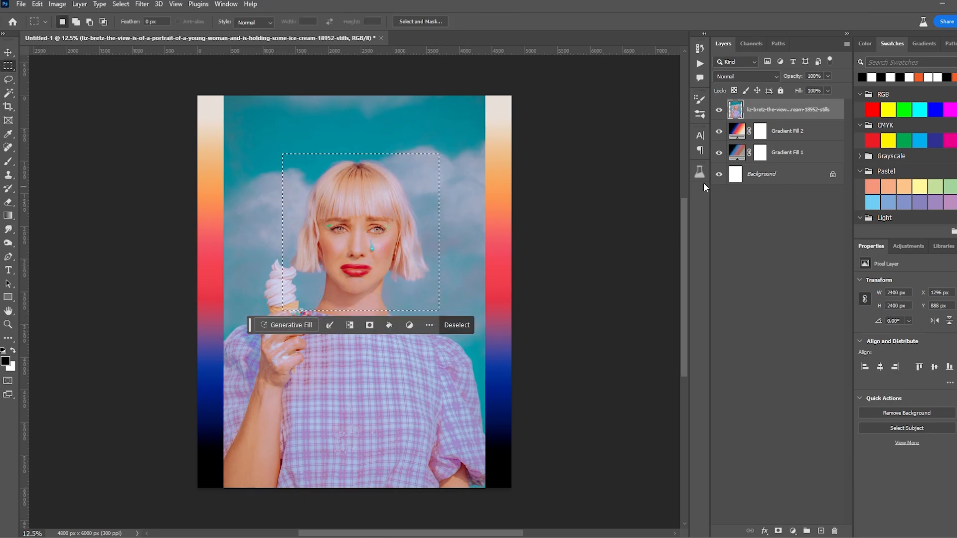
# Step: Delete everything outside the 2400 × 2400 px square around the woman's face and convert the layer to a smart object
pyautogui.hotkey('ctrl', 'shift', 'i')
pyautogui.press('Delete')
pyautogui.hotkey('ctrl', 'd')
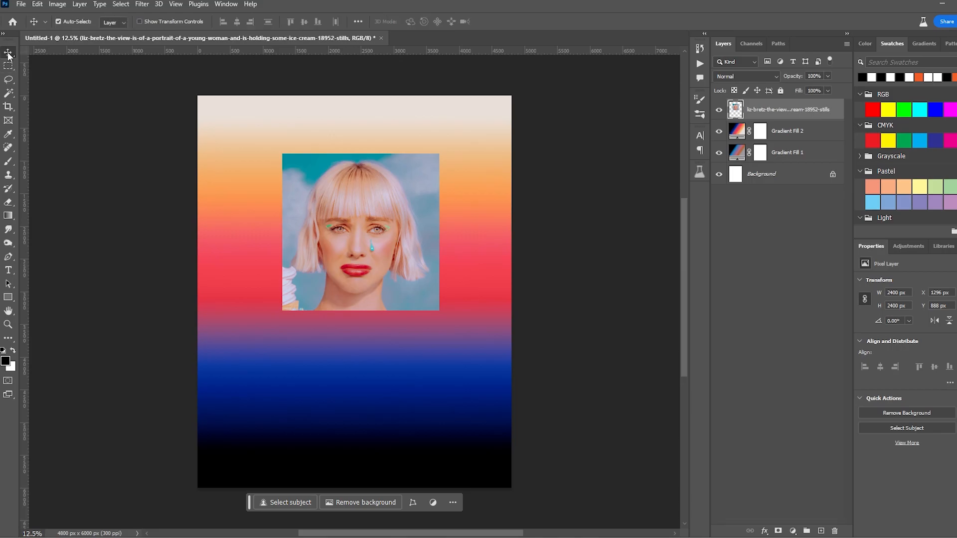
pyautogui.click(8, 52)
pyautogui.rightClick(773, 112)
pyautogui.click(828, 263)
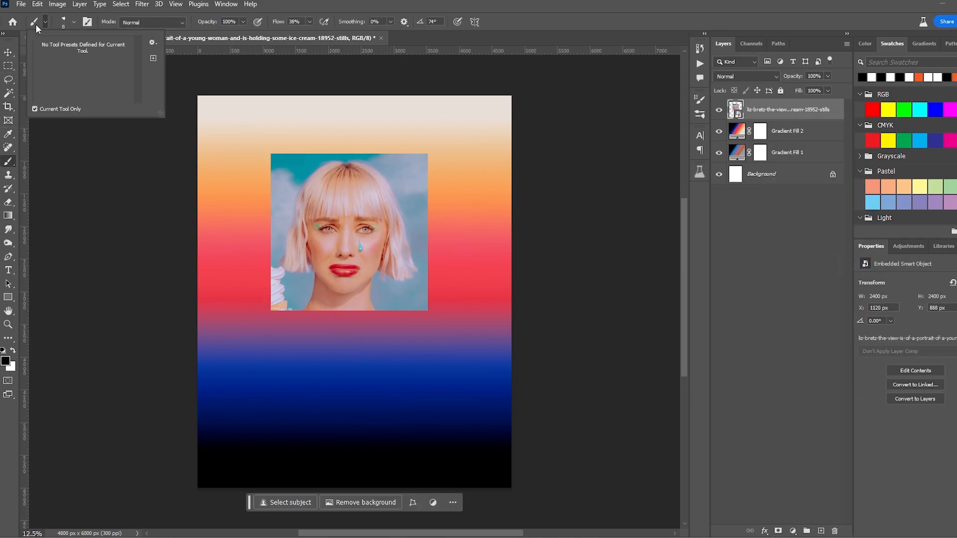
# Step: Enlarge the square portrait to about 10504 px wide and position it so the face fills the whole poster
pyautogui.moveTo(433, 237); pyautogui.dragTo(687, 237)
pyautogui.moveTo(438, 335); pyautogui.dragTo(318, 381)
pyautogui.moveTo(567, 282); pyautogui.dragTo(735, 282)
pyautogui.moveTo(299, 272); pyautogui.dragTo(167, 234)
pyautogui.press('Return')
pyautogui.moveTo(280, 368); pyautogui.dragTo(290, 367)
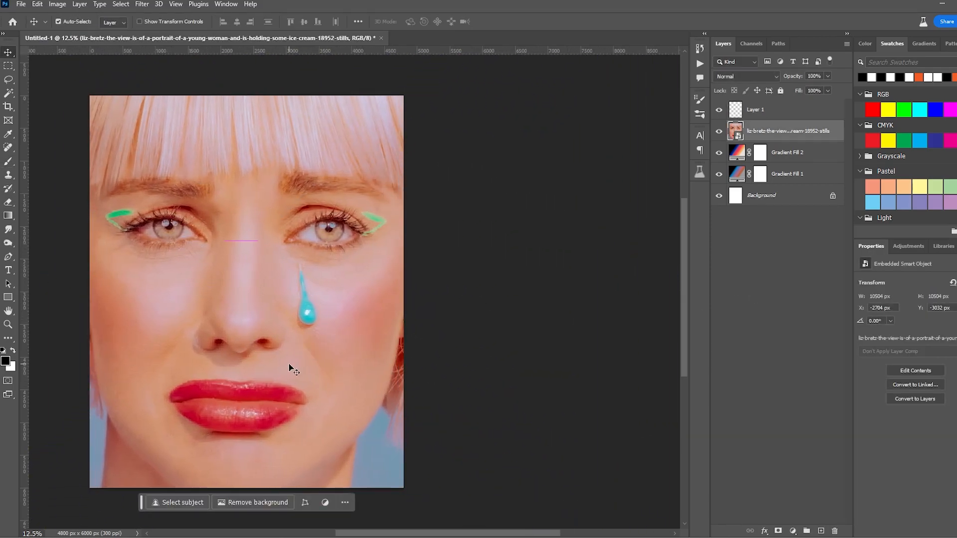
# Step: Apply a Threshold adjustment to the portrait layer and set its blending mode to Darker Color
pyautogui.click(57, 4)
pyautogui.moveTo(84, 30)
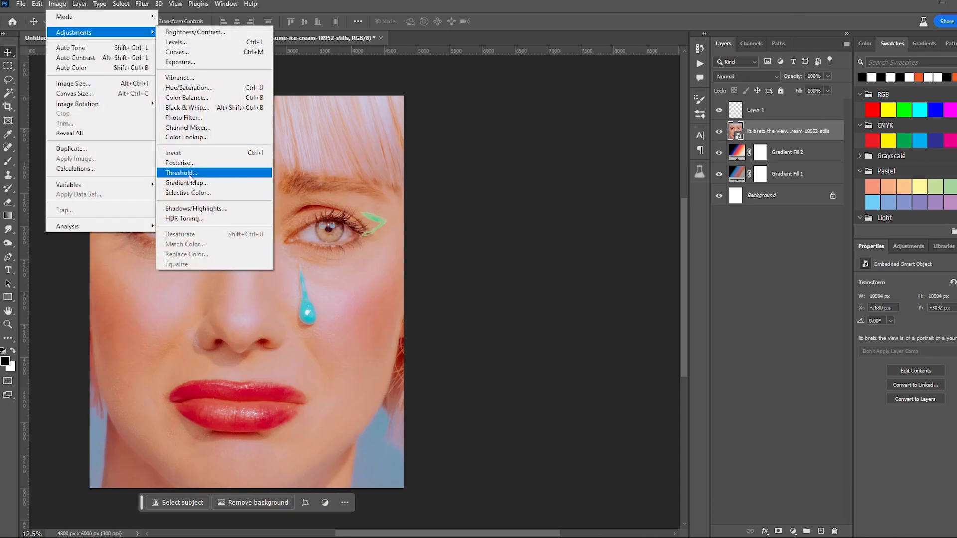
pyautogui.click(209, 166)
pyautogui.moveTo(473, 220)
pyautogui.mouseDown()
pyautogui.moveTo(490, 221)
pyautogui.moveTo(481, 225)
pyautogui.mouseUp()
pyautogui.press('Return')
pyautogui.moveTo(296, 280); pyautogui.dragTo(407, 274)
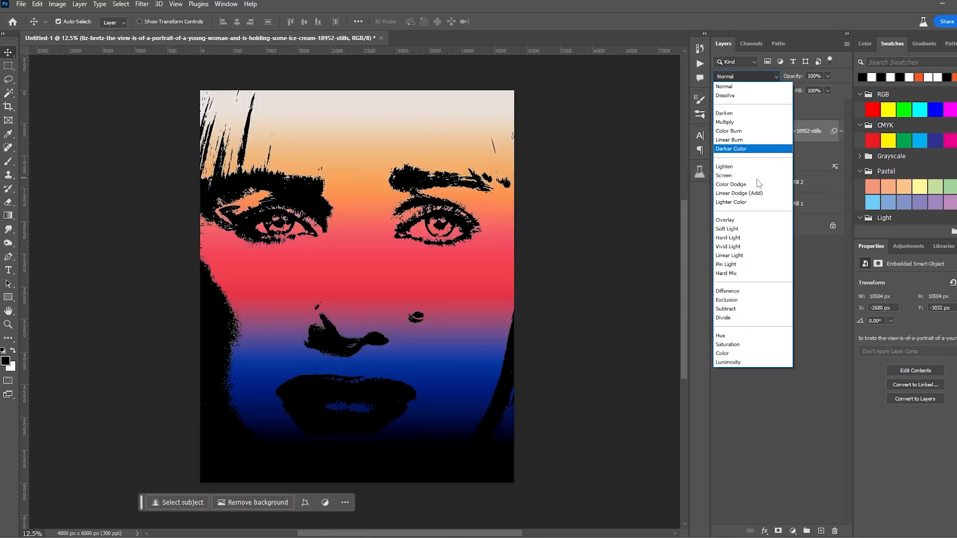
pyautogui.click(766, 150)
# Step: Shift the portrait upward, enlarge it to about 10770 px wide and rotate it to about -1.47°
pyautogui.moveTo(356, 418); pyautogui.dragTo(355, 362)
pyautogui.hotkey('ctrl', 't')
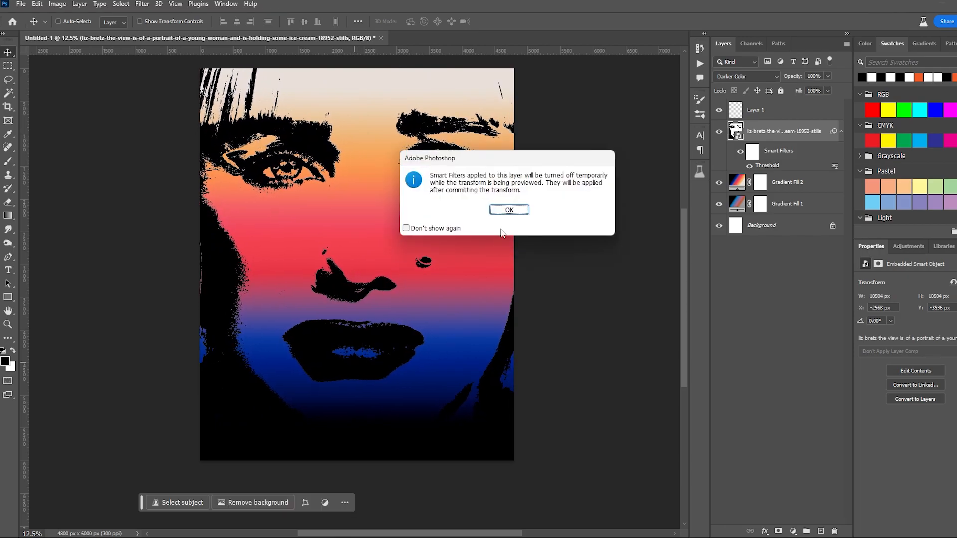
pyautogui.click(507, 209)
pyautogui.scroll(-2, 506, 287)
pyautogui.moveTo(517, 465); pyautogui.dragTo(527, 459)
pyautogui.doubleClick(458, 345)
# Step: Add a layer mask to the portrait and paint out the hair strands across the forehead with a 900 px brush
pyautogui.click(778, 530)
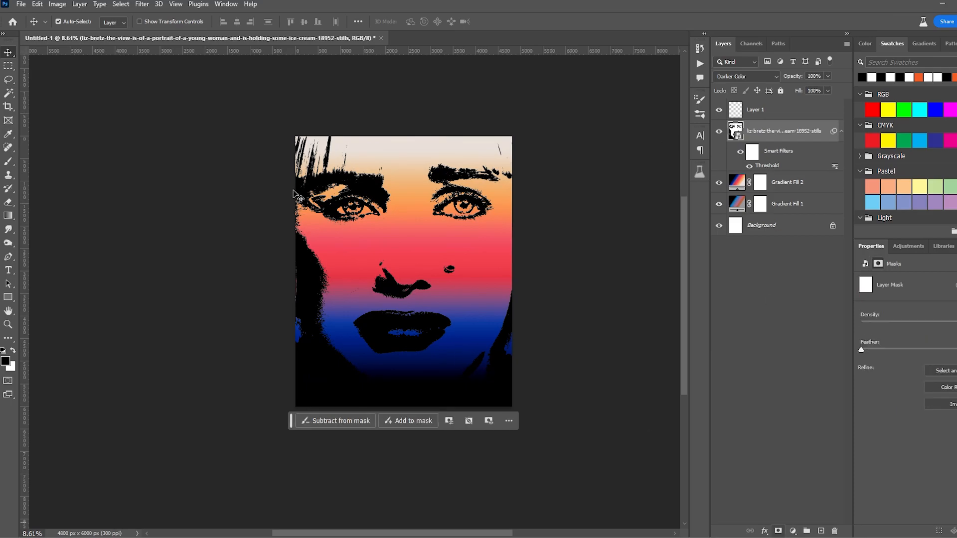
pyautogui.press('b')
pyautogui.click(64, 23)
pyautogui.click(47, 122)
pyautogui.click(360, 3)
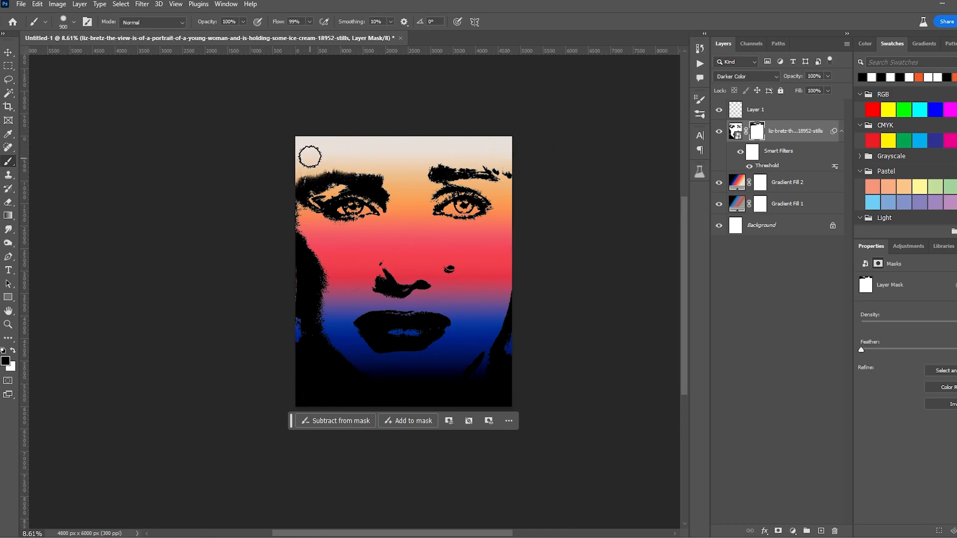
# Step: Open the contents of the portrait smart object and choose the Burn tool for the teal tear
pyautogui.scroll(3, 462, 244)
pyautogui.click(735, 140)
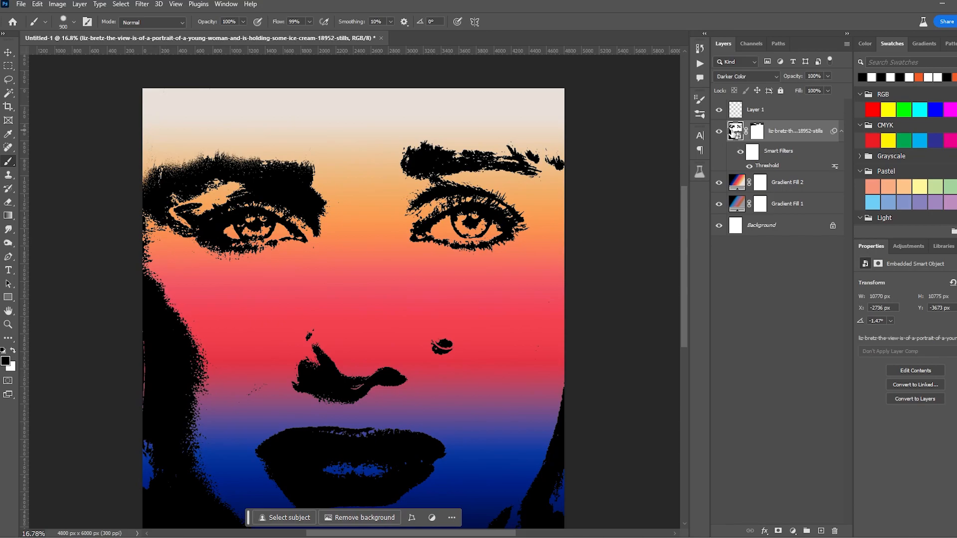
pyautogui.doubleClick(734, 131)
pyautogui.rightClick(9, 162)
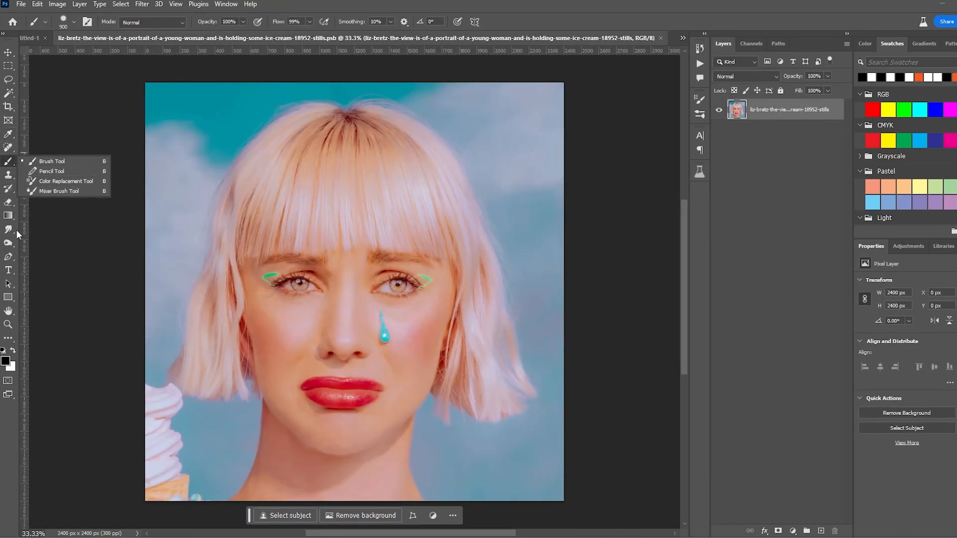
pyautogui.click(8, 243)
pyautogui.click(54, 252)
pyautogui.scroll(9, 387, 335)
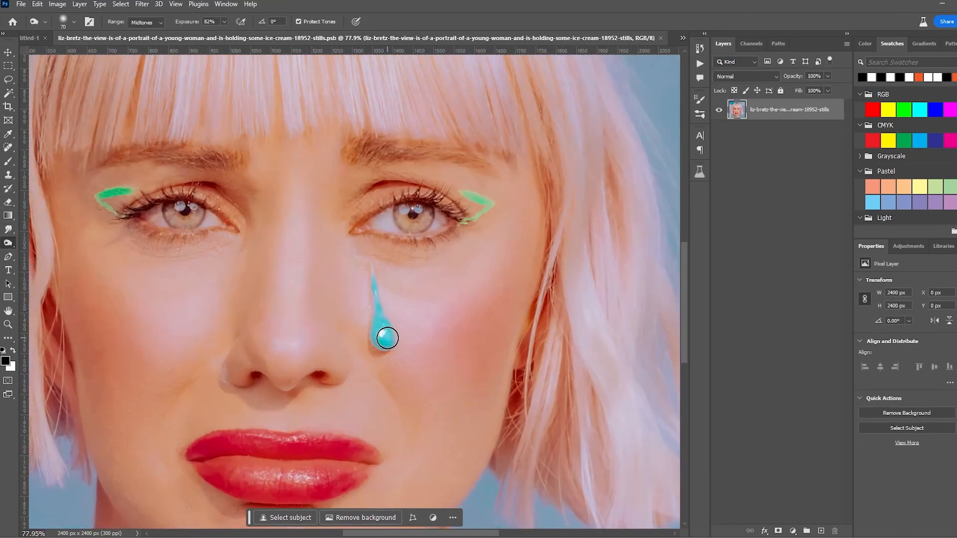
# Step: Try darkening the tear with the Burn tool at 82% exposure, check it against the poster and undo the burning
pyautogui.moveTo(379, 339); pyautogui.dragTo(371, 281)
pyautogui.moveTo(384, 332); pyautogui.dragTo(374, 279)
pyautogui.hotkey('ctrl', 's')
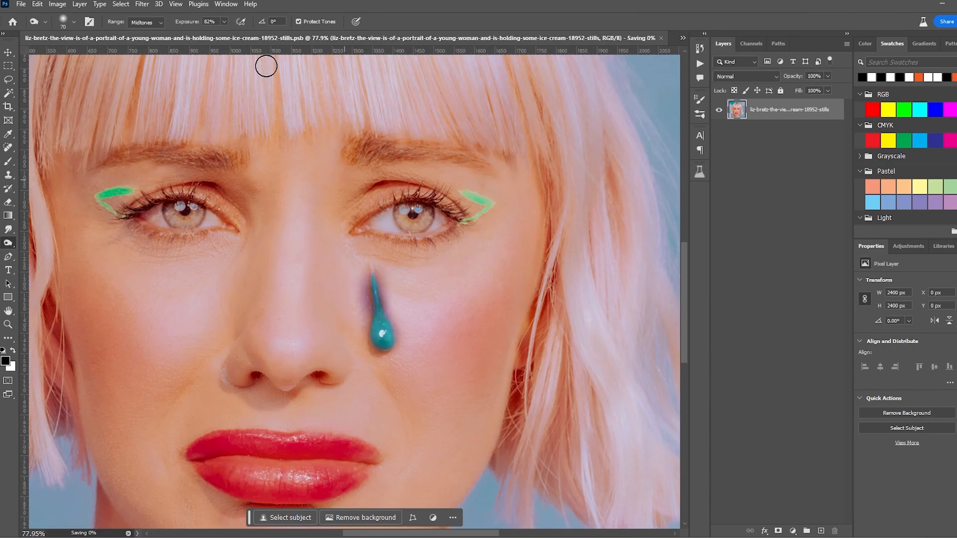
pyautogui.click(683, 38)
pyautogui.click(613, 42)
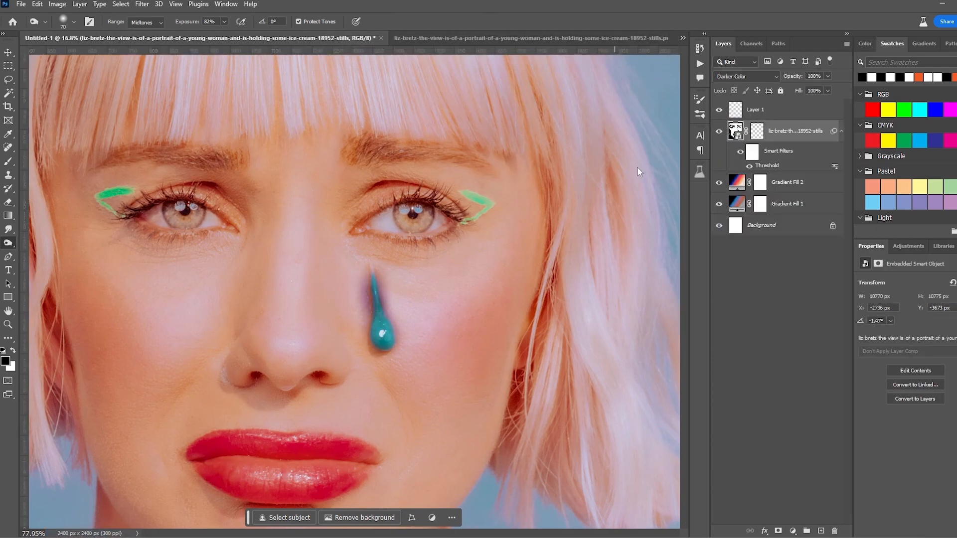
pyautogui.click(606, 34)
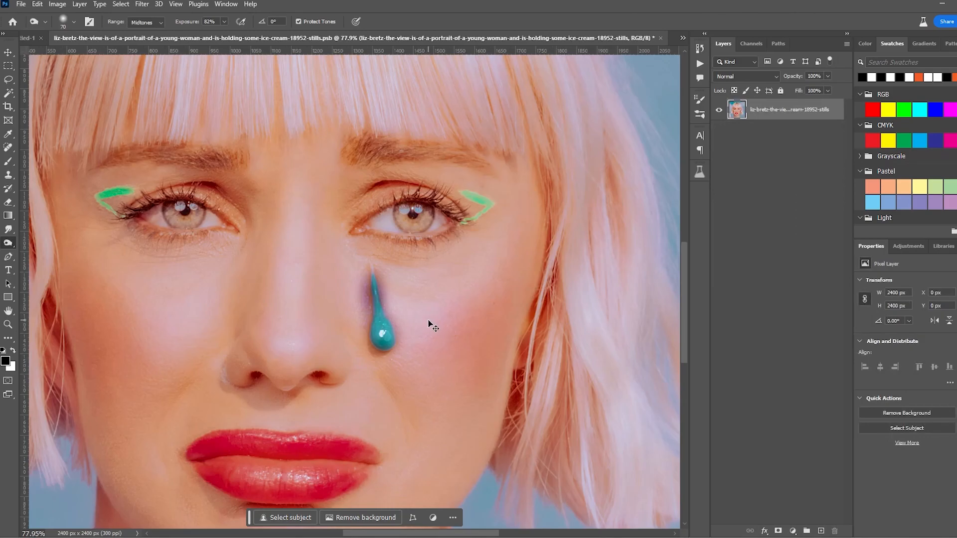
pyautogui.hotkey('ctrl', 'z')
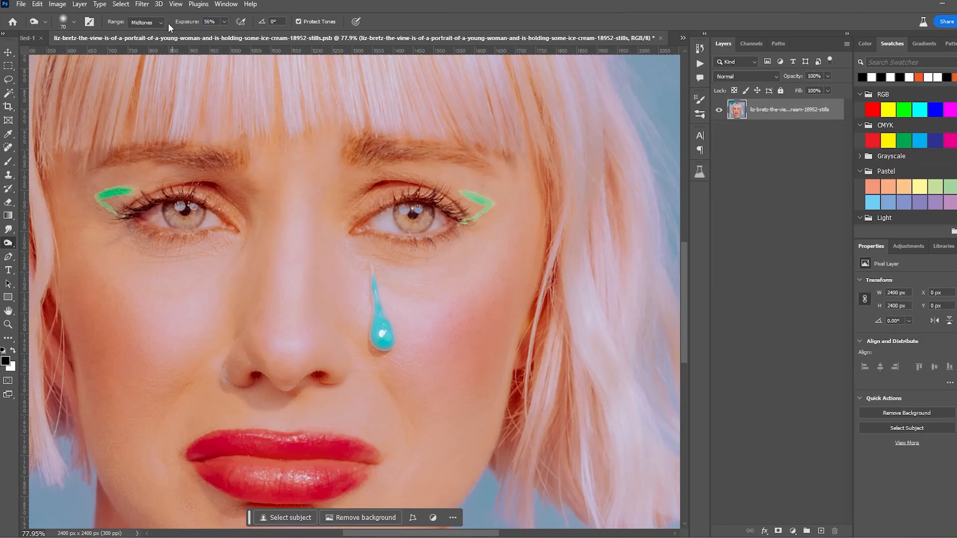
# Step: Darken the tear with a 25 px Burn brush at 44% exposure, save the smart object and return to the poster
pyautogui.press('[')
pyautogui.scroll(4, 387, 342)
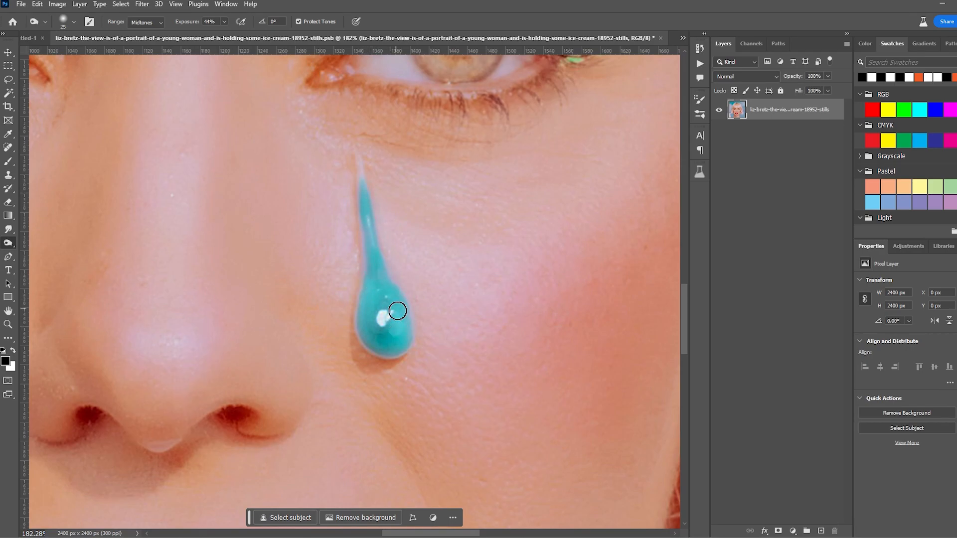
pyautogui.moveTo(372, 268); pyautogui.dragTo(363, 190)
pyautogui.moveTo(395, 299); pyautogui.dragTo(376, 304)
pyautogui.hotkey('ctrl', 'z')
pyautogui.hotkey('ctrl', 's')
pyautogui.click(683, 38)
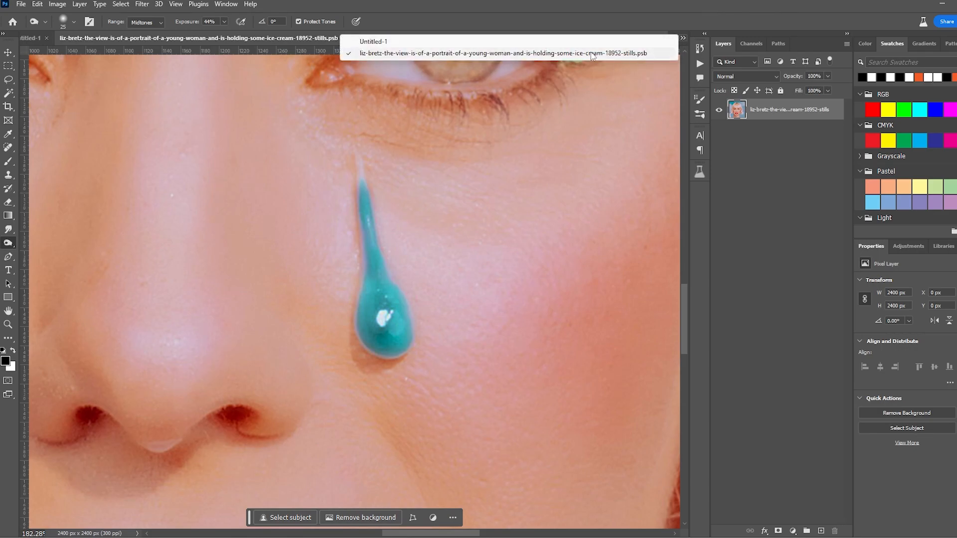
pyautogui.click(591, 42)
# Step: Toggle the gradient fill layers to compare their colours and leave Gradient Fill 2 hidden
pyautogui.scroll(-2, 504, 233)
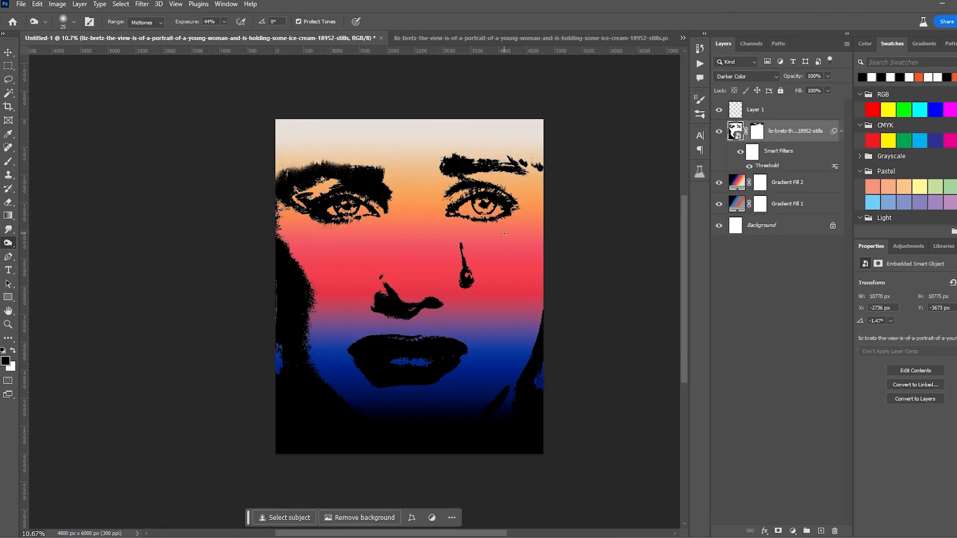
pyautogui.scroll(2, 505, 233)
pyautogui.click(718, 204)
pyautogui.click(719, 182)
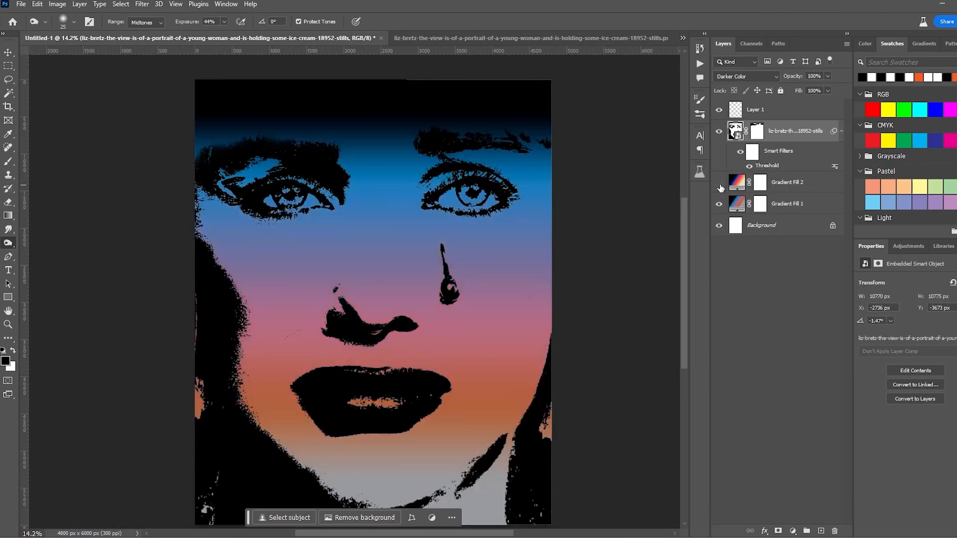
pyautogui.click(719, 184)
pyautogui.click(719, 184)
# Step: Burn the side and base of the nose in the smart object at 23% exposure, save it and return to the poster
pyautogui.click(436, 40)
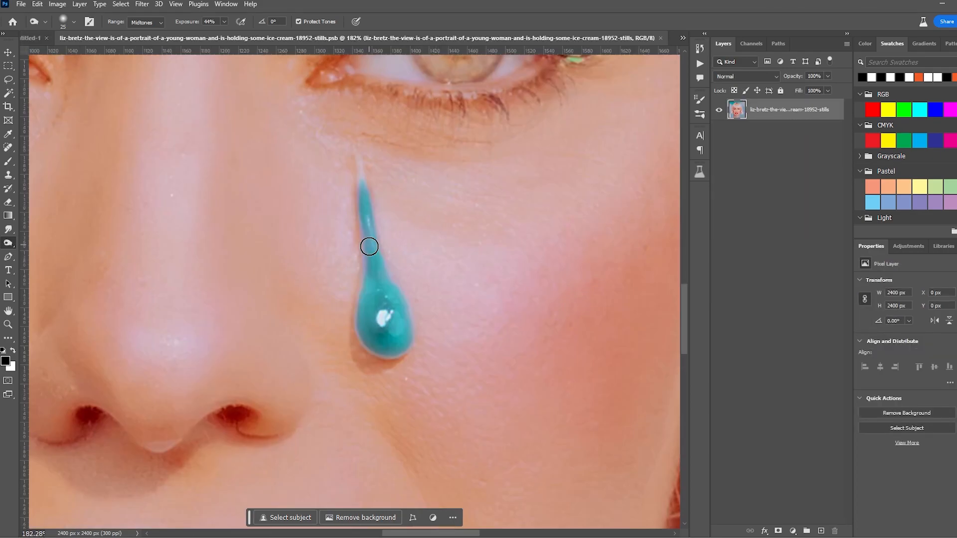
pyautogui.scroll(-3, 277, 252)
pyautogui.moveTo(229, 307)
pyautogui.mouseDown()
pyautogui.moveTo(197, 310)
pyautogui.moveTo(220, 270)
pyautogui.mouseUp()
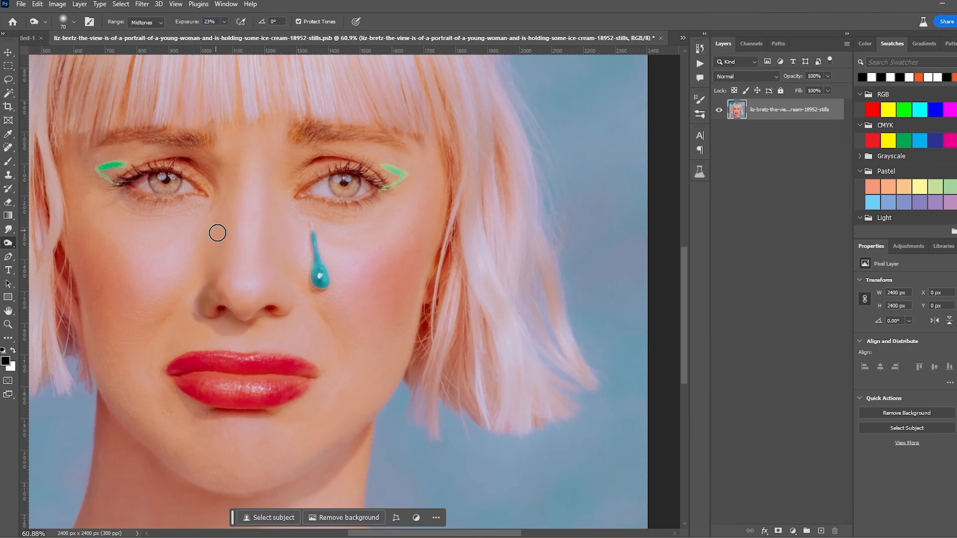
pyautogui.moveTo(276, 314); pyautogui.dragTo(293, 305)
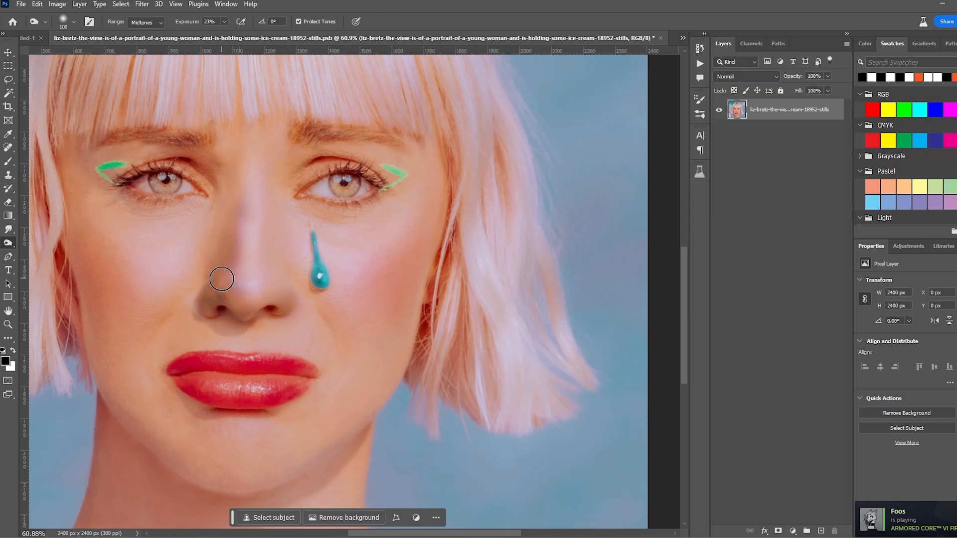
pyautogui.hotkey('ctrl', 's')
pyautogui.click(682, 39)
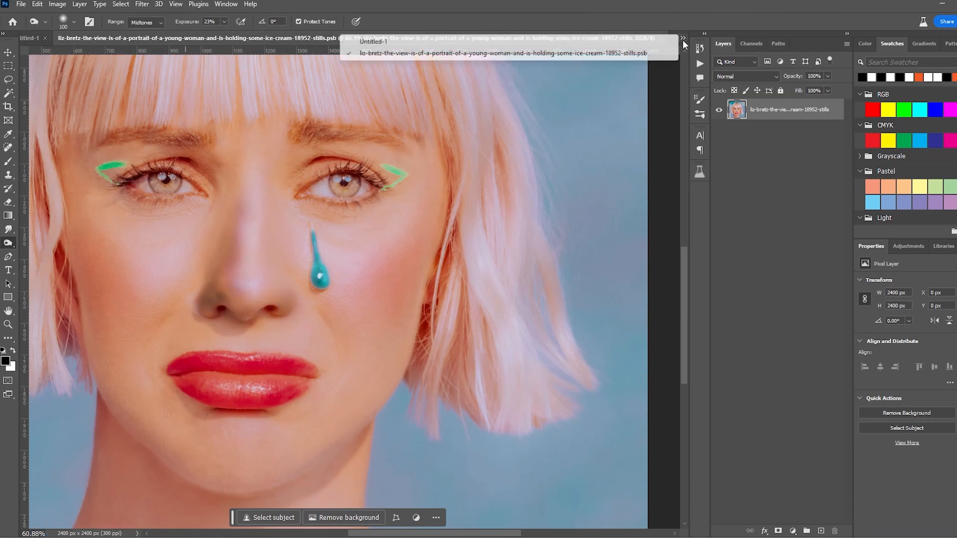
pyautogui.click(592, 42)
# Step: Move the thresholded portrait down to about X -2835 px, Y -3032 px on the poster
pyautogui.scroll(-5, 529, 303)
pyautogui.click(8, 52)
pyautogui.moveTo(434, 316)
pyautogui.mouseDown()
pyautogui.moveTo(434, 378)
pyautogui.moveTo(424, 276)
pyautogui.moveTo(423, 335)
pyautogui.moveTo(434, 344)
pyautogui.moveTo(418, 339)
pyautogui.moveTo(439, 338)
pyautogui.moveTo(434, 305)
pyautogui.moveTo(449, 335)
pyautogui.moveTo(427, 314)
pyautogui.moveTo(432, 341)
pyautogui.mouseUp()
pyautogui.scroll(5, 476, 358)
pyautogui.scroll(-2, 431, 335)
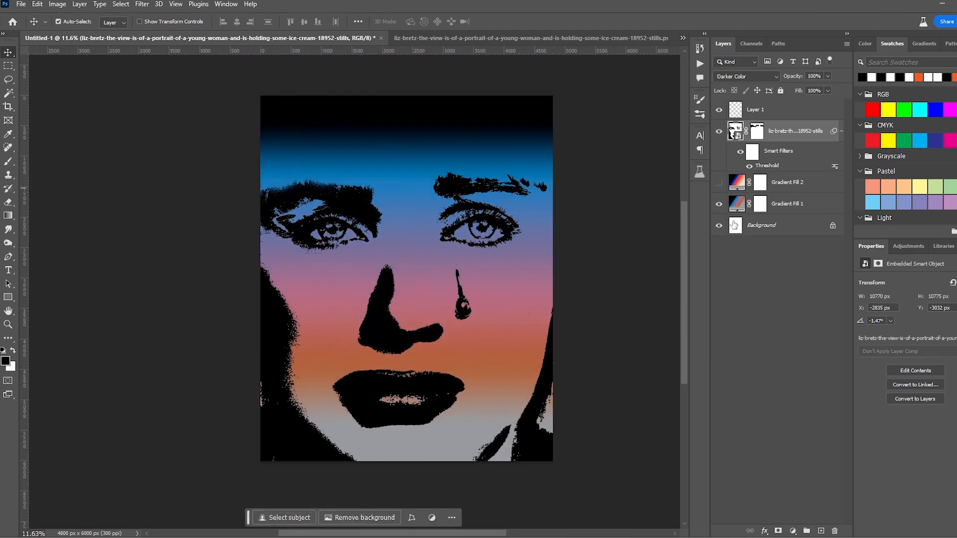
# Step: Hide Gradient Fill 1 and paint out the nose and mouth on the portrait's layer mask with the 900 px brush
pyautogui.click(718, 204)
pyautogui.click(8, 164)
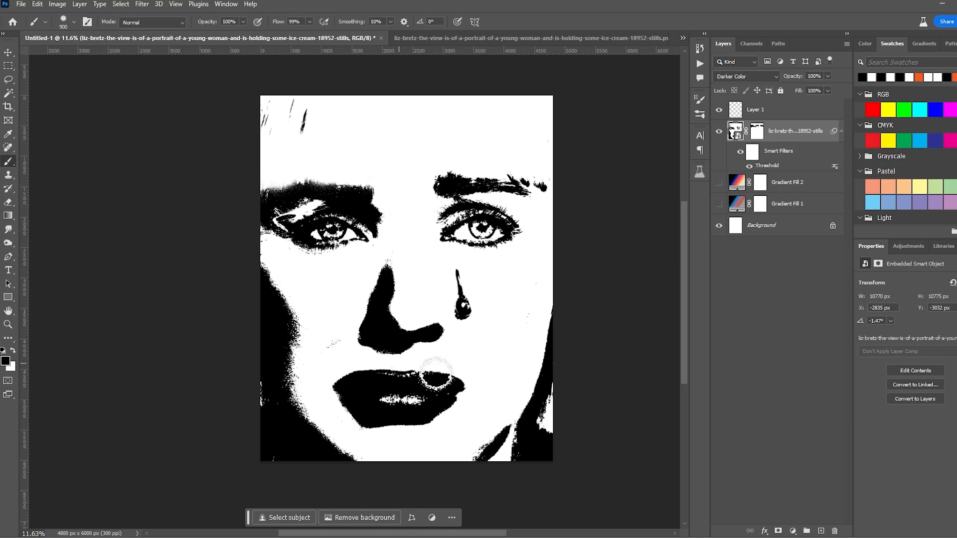
pyautogui.click(751, 152)
pyautogui.moveTo(359, 391)
pyautogui.mouseDown()
pyautogui.moveTo(436, 389)
pyautogui.moveTo(378, 388)
pyautogui.moveTo(400, 279)
pyautogui.mouseUp()
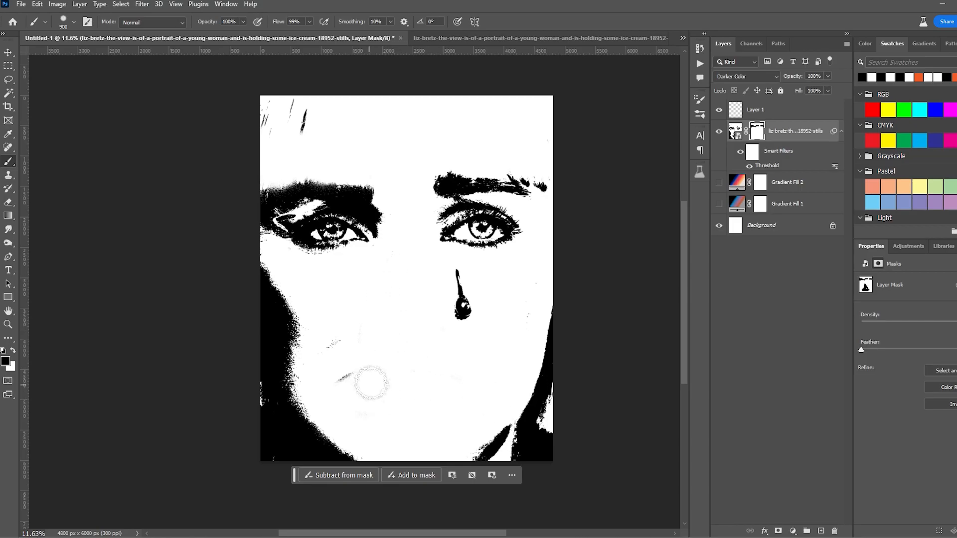
# Step: Mask out the leftover specks, the remaining hair strands on the forehead and the eyebrow above the tear
pyautogui.press('x')
pyautogui.moveTo(524, 438); pyautogui.dragTo(498, 455)
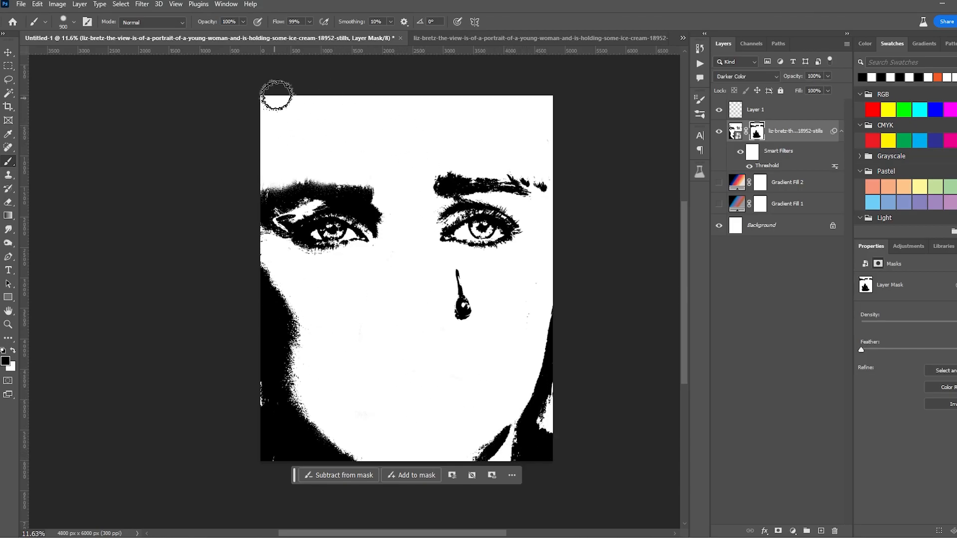
pyautogui.moveTo(441, 186); pyautogui.dragTo(519, 183)
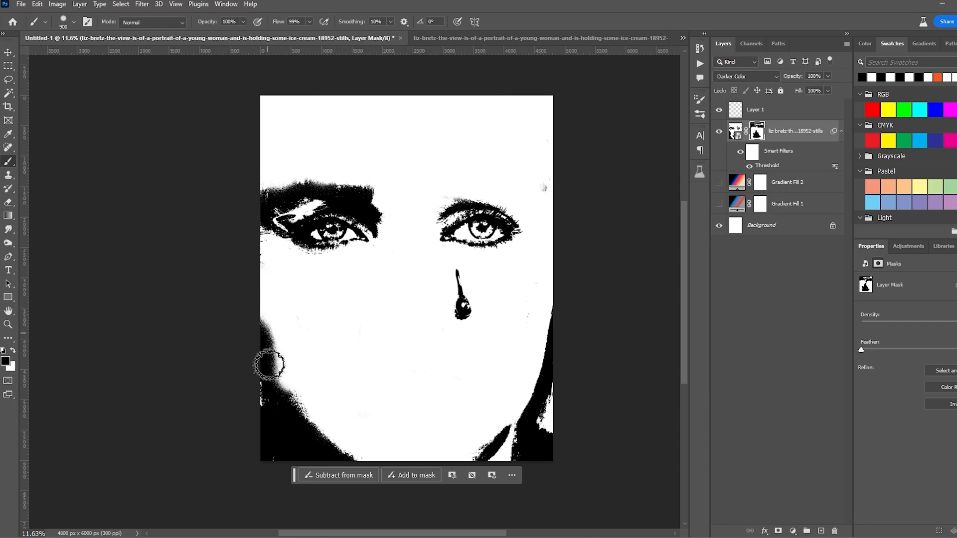
# Step: Create a new layer above the portrait and paint a black frame around the chin and lower sides of the face
pyautogui.click(821, 531)
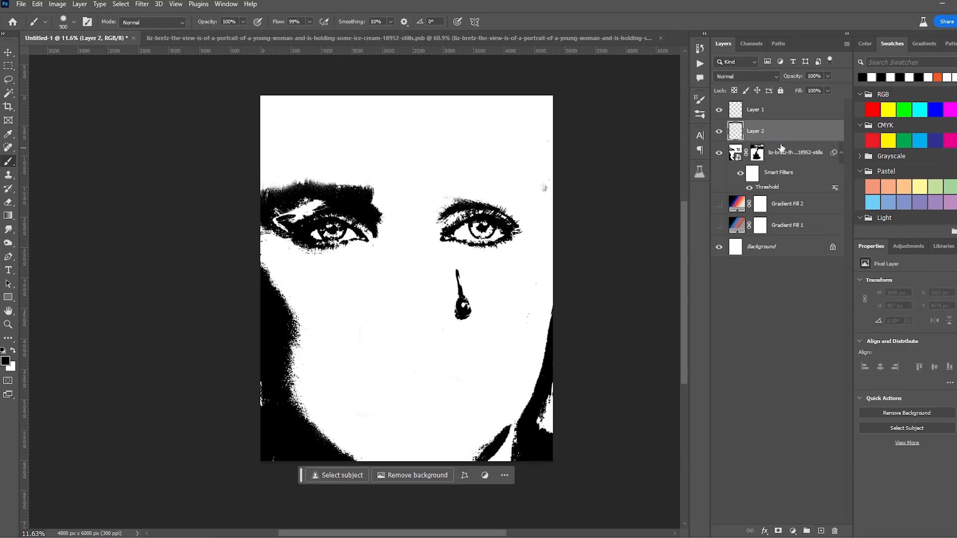
pyautogui.moveTo(293, 427)
pyautogui.mouseDown()
pyautogui.moveTo(237, 451)
pyautogui.moveTo(521, 451)
pyautogui.moveTo(554, 395)
pyautogui.mouseUp()
pyautogui.moveTo(521, 442)
pyautogui.mouseDown()
pyautogui.moveTo(549, 390)
pyautogui.moveTo(558, 301)
pyautogui.mouseUp()
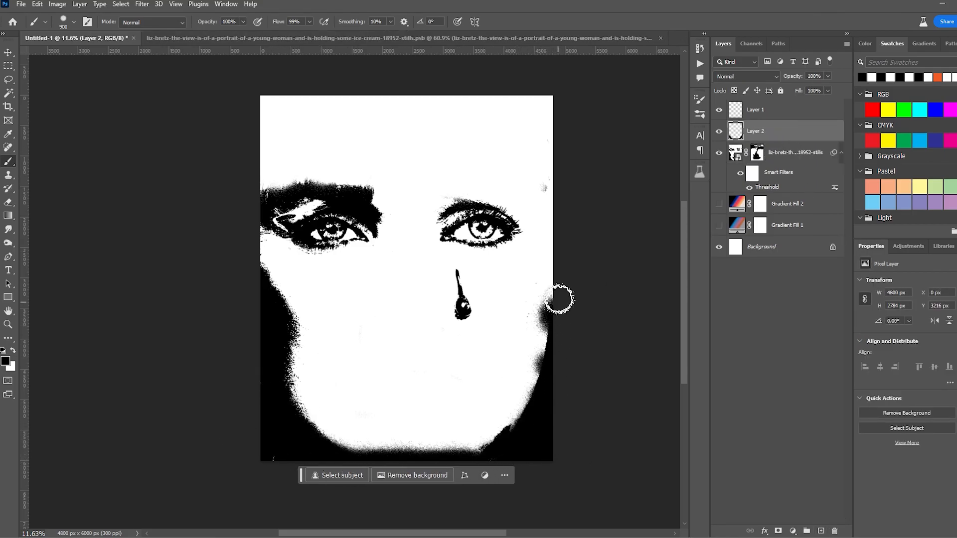
# Step: Paint white over the remaining thick eyebrow on the new layer, keeping the eyes
pyautogui.scroll(-3, 576, 348)
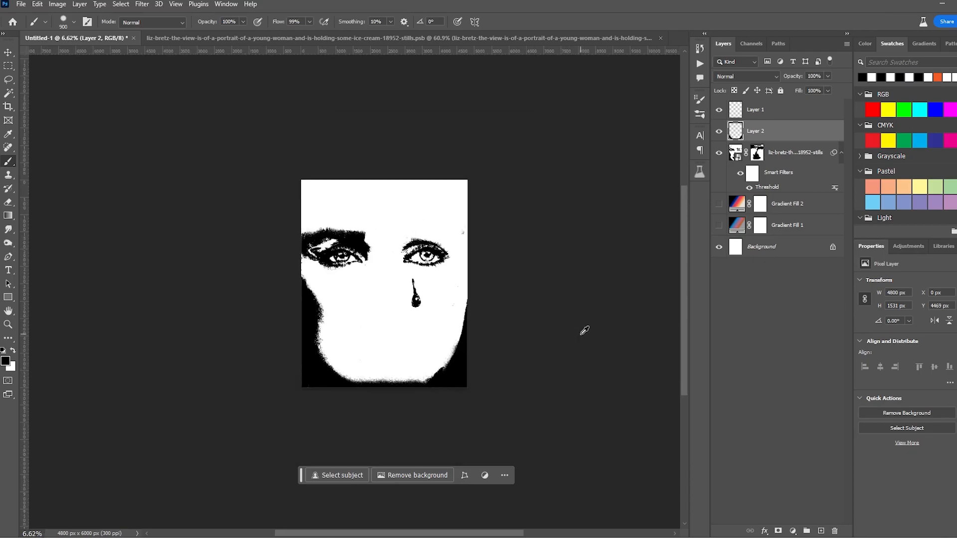
pyautogui.scroll(2, 581, 334)
pyautogui.press('x')
pyautogui.moveTo(384, 222)
pyautogui.mouseDown()
pyautogui.moveTo(324, 200)
pyautogui.moveTo(265, 215)
pyautogui.mouseUp()
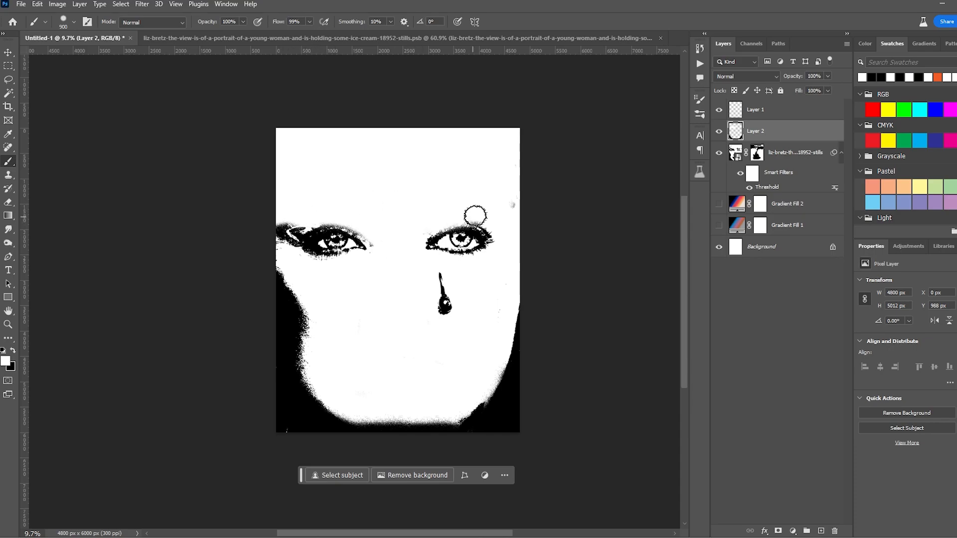
# Step: Show Gradient Fill 2 and erase the white paint above both eyes on Layer 2 with a 600 px eraser
pyautogui.click(719, 205)
pyautogui.click(719, 205)
pyautogui.click(719, 204)
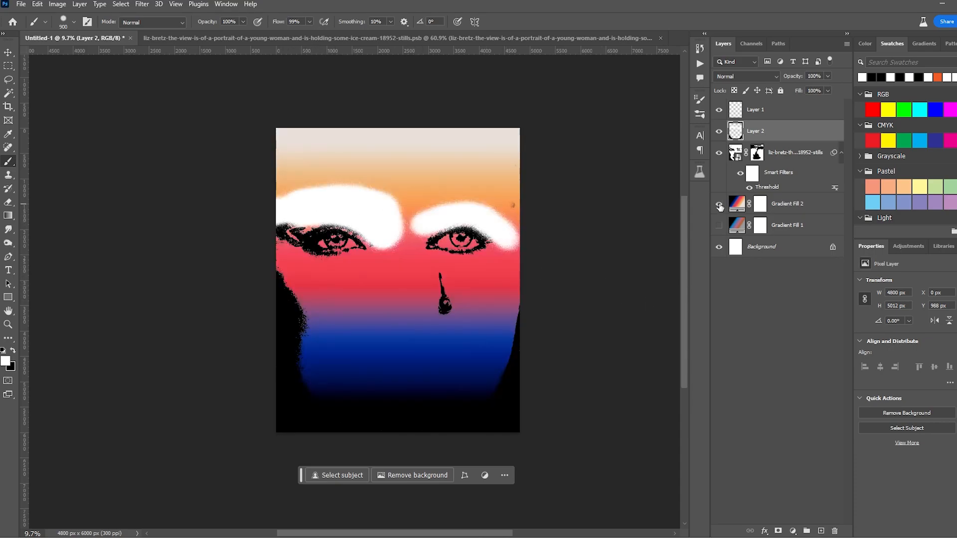
pyautogui.click(719, 205)
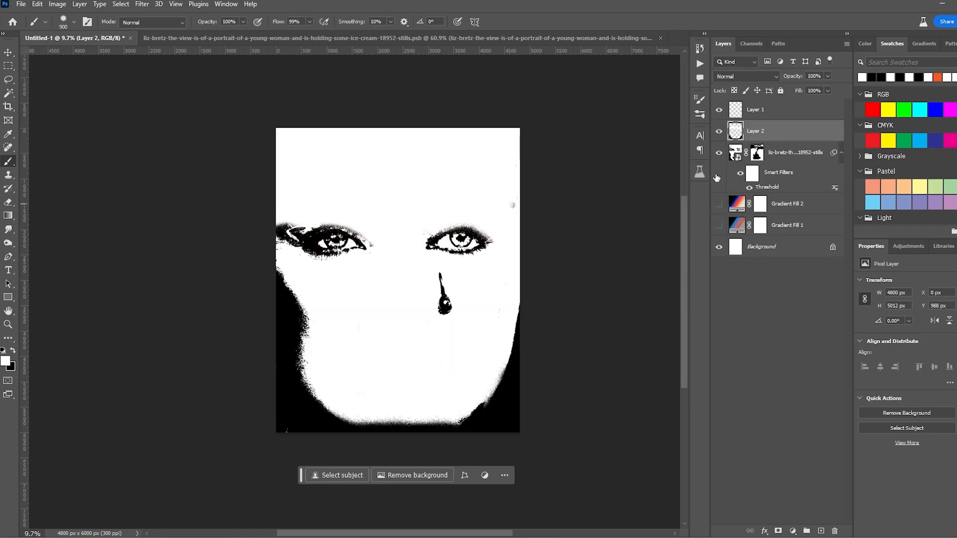
pyautogui.click(719, 204)
pyautogui.click(8, 202)
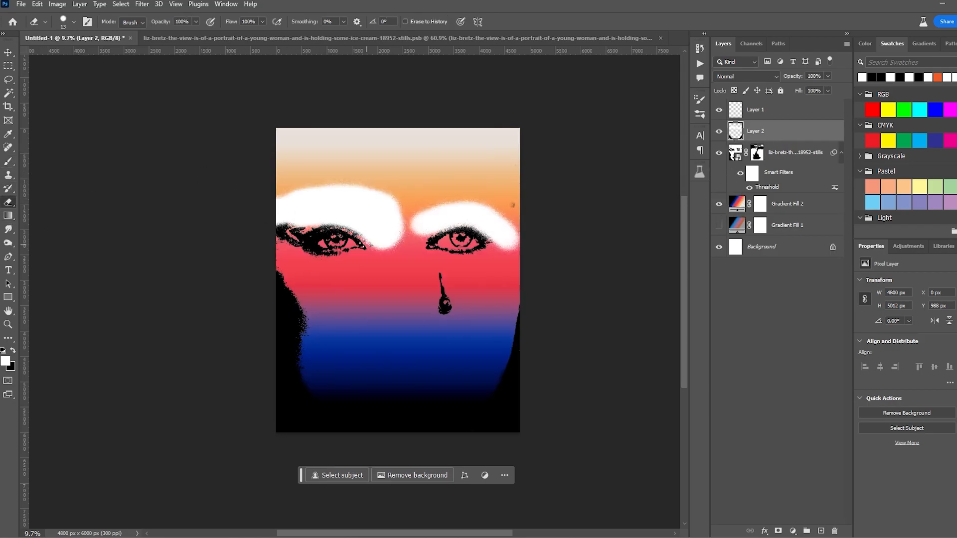
pyautogui.moveTo(360, 242)
pyautogui.mouseDown()
pyautogui.moveTo(352, 201)
pyautogui.moveTo(449, 206)
pyautogui.moveTo(519, 233)
pyautogui.mouseUp()
pyautogui.press(']')
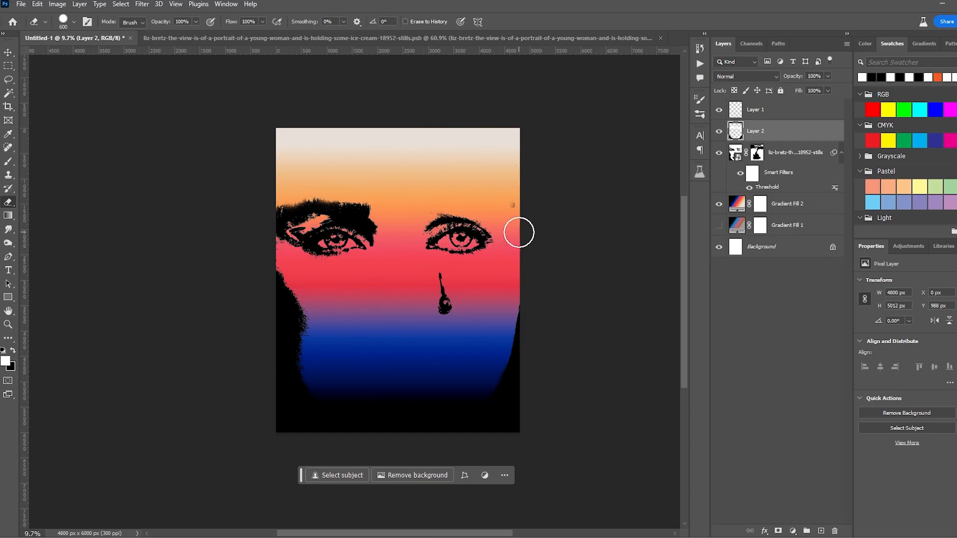
# Step: Paint black on the portrait's layer mask with the 900 px brush to hide the thick eyebrow and stray marks around the eyes
pyautogui.click(757, 152)
pyautogui.click(505, 205)
pyautogui.click(74, 22)
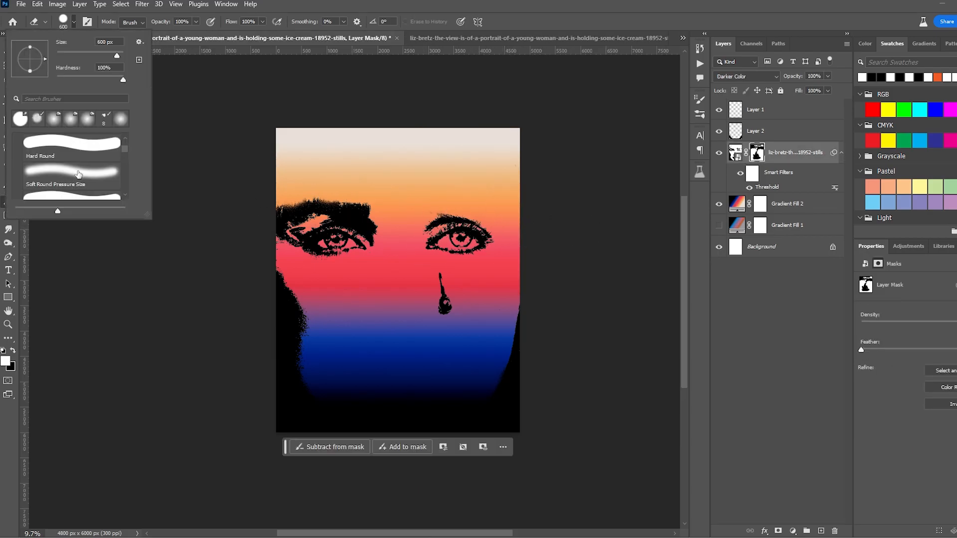
pyautogui.click(44, 123)
pyautogui.click(491, 2)
pyautogui.scroll(5, 485, 183)
pyautogui.press('x')
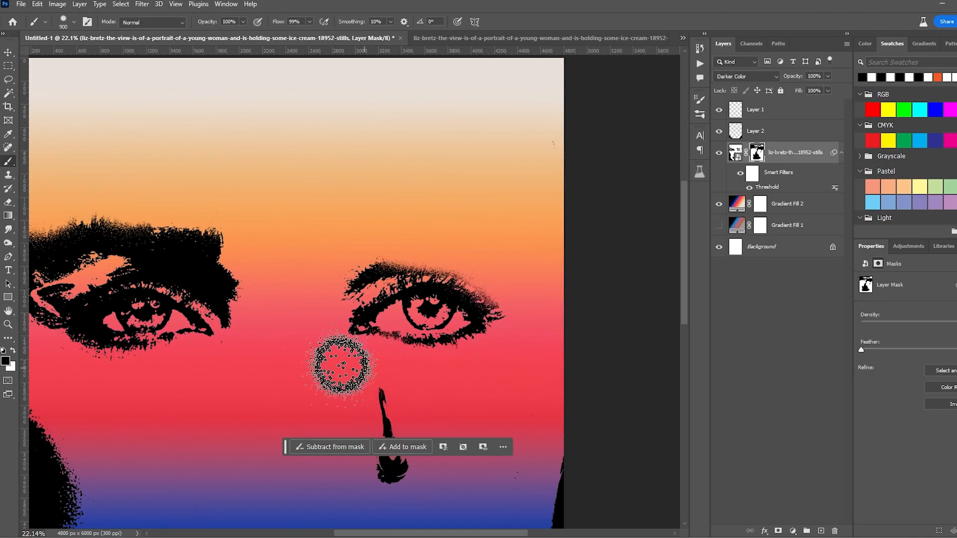
pyautogui.moveTo(274, 231); pyautogui.dragTo(452, 238)
pyautogui.moveTo(442, 294); pyautogui.dragTo(309, 198)
pyautogui.moveTo(309, 198)
pyautogui.mouseDown()
pyautogui.moveTo(439, 305)
pyautogui.moveTo(299, 219)
pyautogui.moveTo(188, 280)
pyautogui.moveTo(376, 256)
pyautogui.moveTo(401, 277)
pyautogui.moveTo(293, 230)
pyautogui.moveTo(199, 280)
pyautogui.moveTo(220, 296)
pyautogui.moveTo(214, 344)
pyautogui.mouseUp()
pyautogui.moveTo(400, 327); pyautogui.dragTo(509, 134)
# Step: Enlarge the brush to 1100 px and mask out the remaining brow edges above and between the eyes
pyautogui.press(']')
pyautogui.press(']')
pyautogui.moveTo(464, 328)
pyautogui.mouseDown()
pyautogui.moveTo(477, 366)
pyautogui.moveTo(353, 236)
pyautogui.mouseUp()
pyautogui.moveTo(284, 239)
pyautogui.mouseDown()
pyautogui.moveTo(309, 297)
pyautogui.moveTo(240, 327)
pyautogui.mouseUp()
pyautogui.scroll(-4, 338, 280)
# Step: Paint the dark edge beside the cheek and jaw black on Layer 2 with the 1100 px brush, undoing the stray stroke
pyautogui.click(755, 130)
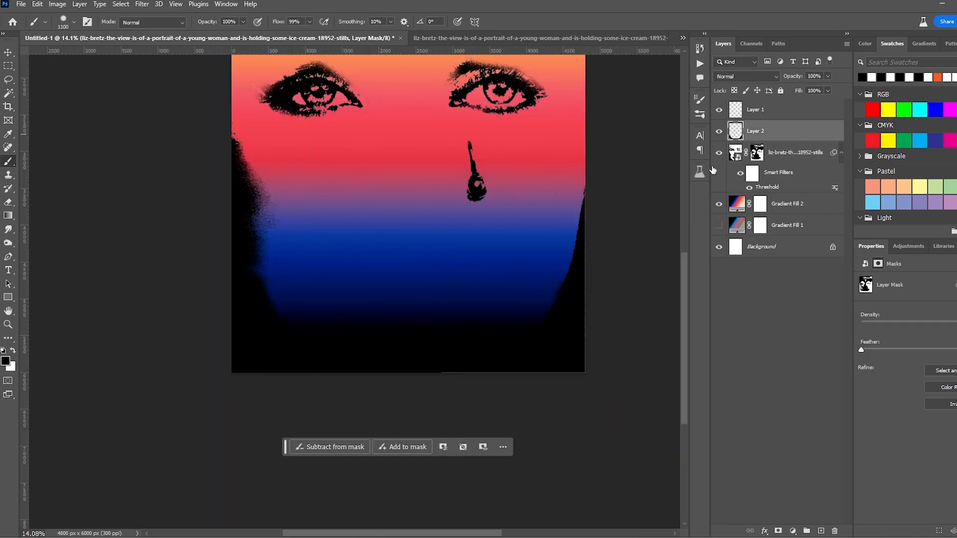
pyautogui.moveTo(245, 217); pyautogui.dragTo(280, 329)
pyautogui.moveTo(387, 253); pyautogui.dragTo(398, 169)
pyautogui.hotkey('ctrl', 'z')
pyautogui.moveTo(409, 239); pyautogui.dragTo(301, 301)
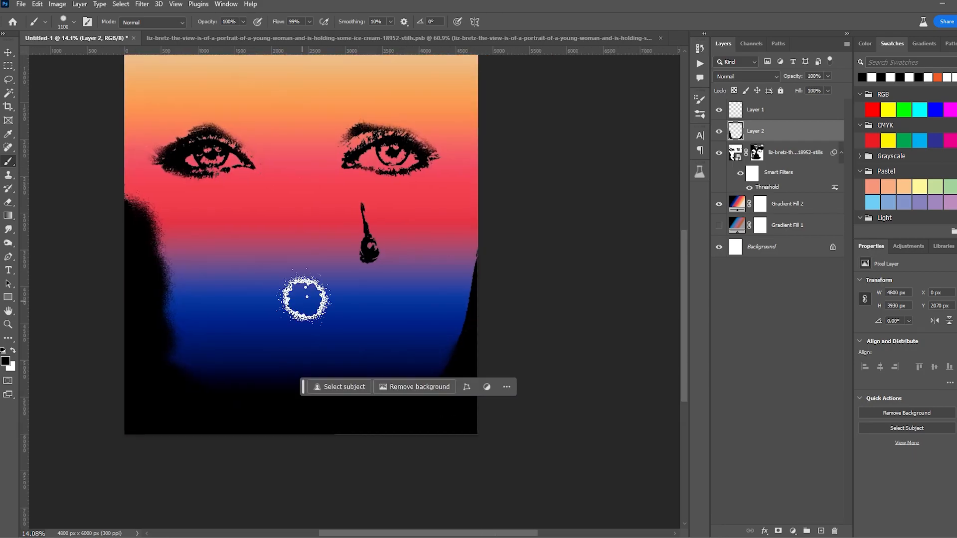
pyautogui.scroll(-3, 305, 298)
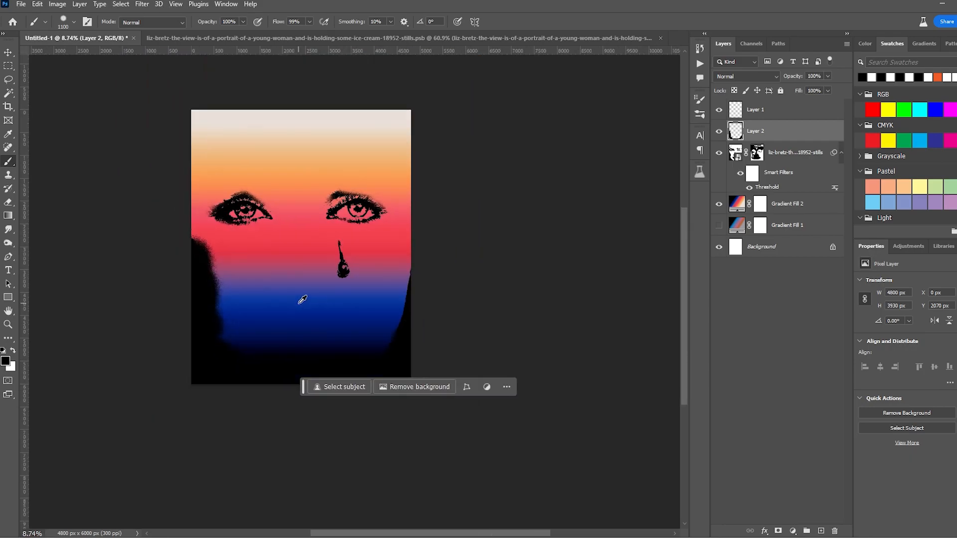
# Step: Try moving the thresholded portrait up so the eyes sit on the orange part of the gradient
pyautogui.press('v')
pyautogui.moveTo(348, 277)
pyautogui.mouseDown()
pyautogui.moveTo(367, 353)
pyautogui.moveTo(321, 182)
pyautogui.moveTo(371, 209)
pyautogui.moveTo(343, 205)
pyautogui.moveTo(353, 293)
pyautogui.moveTo(348, 209)
pyautogui.moveTo(350, 287)
pyautogui.moveTo(352, 238)
pyautogui.mouseUp()
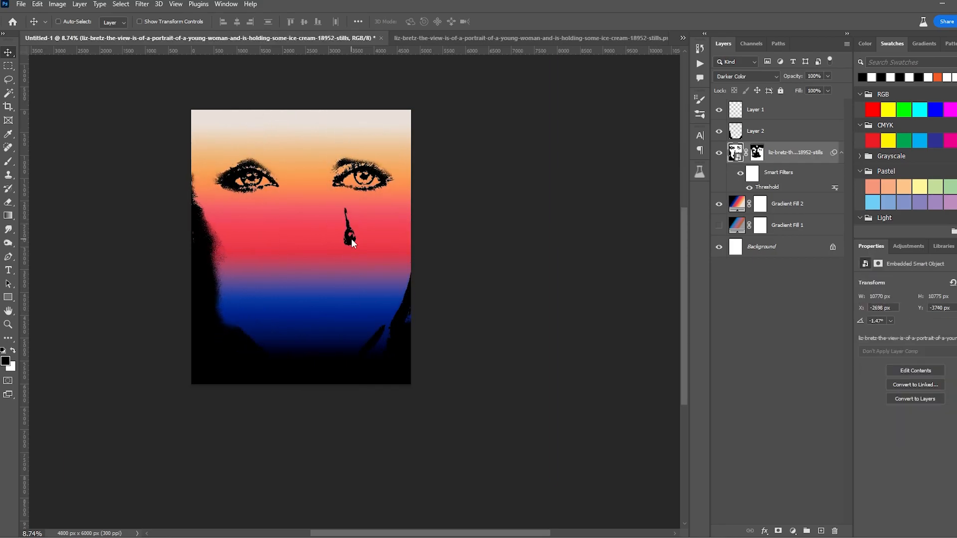
# Step: Save the document as 372.psd in a subfolder of Projects on Drive (R:), keeping Maximize Compatibility on
pyautogui.hotkey('ctrl', 's')
pyautogui.scroll(-5, 65, 178)
pyautogui.scroll(-2, 62, 178)
pyautogui.click(57, 184)
pyautogui.doubleClick(155, 199)
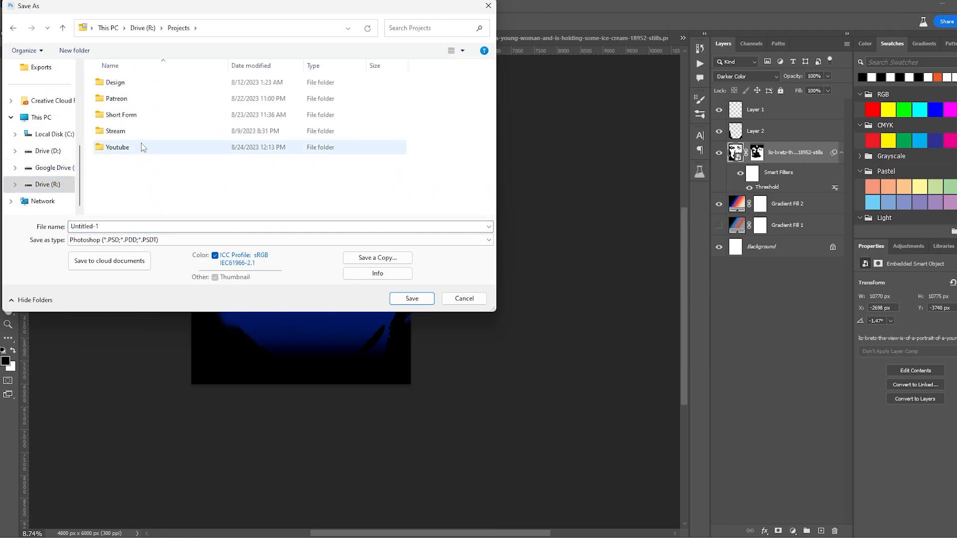
pyautogui.doubleClick(160, 85)
pyautogui.doubleClick(154, 129)
pyautogui.doubleClick(180, 107)
pyautogui.click(350, 227)
pyautogui.write('372')
pyautogui.click(412, 299)
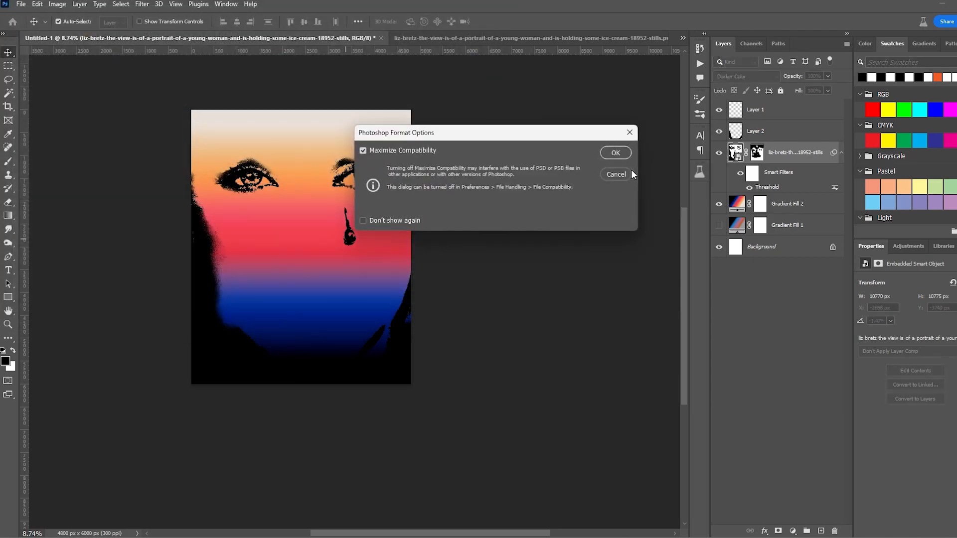
pyautogui.click(615, 152)
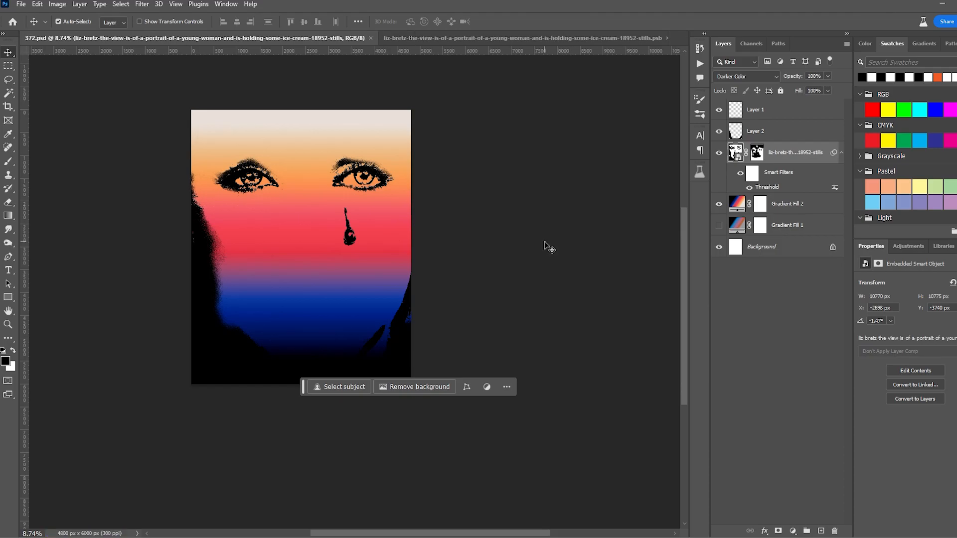
# Step: Try painting wide black vertical streaks on Layer 2 from below the eyes down to the black base
pyautogui.click(405, 344)
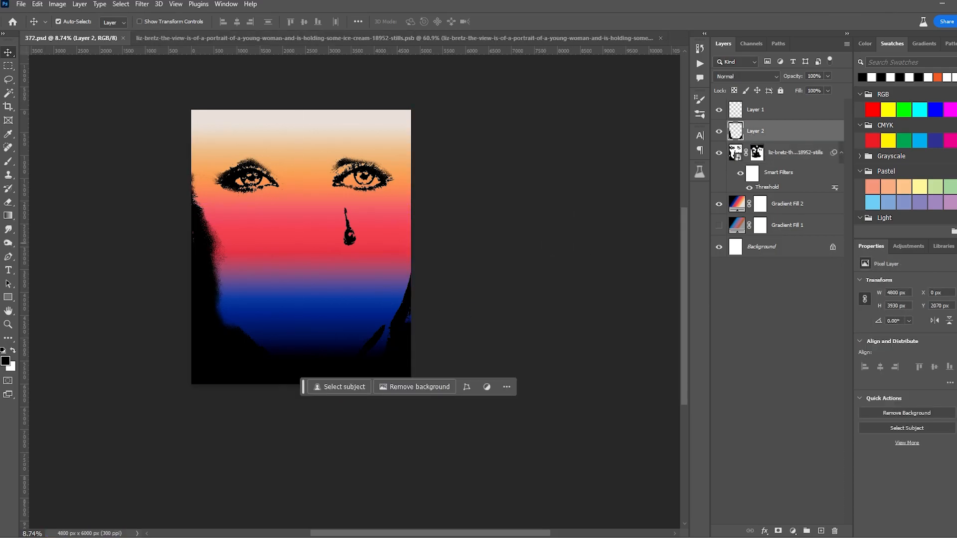
pyautogui.press('b')
pyautogui.moveTo(293, 241); pyautogui.dragTo(293, 326)
pyautogui.moveTo(222, 219); pyautogui.dragTo(219, 323)
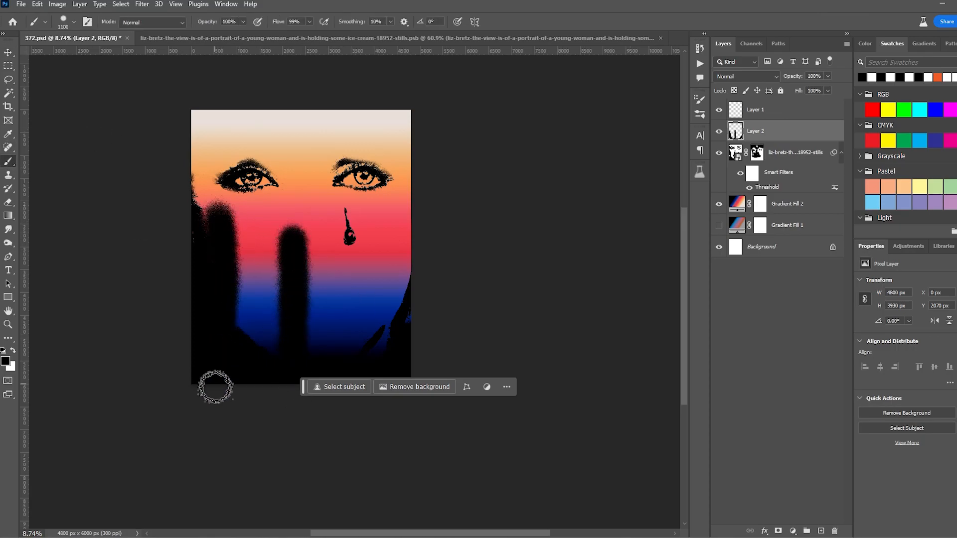
pyautogui.moveTo(297, 248); pyautogui.dragTo(297, 273)
pyautogui.moveTo(291, 200)
pyautogui.mouseDown()
pyautogui.moveTo(380, 329)
pyautogui.moveTo(396, 294)
pyautogui.mouseUp()
pyautogui.moveTo(405, 192); pyautogui.dragTo(408, 319)
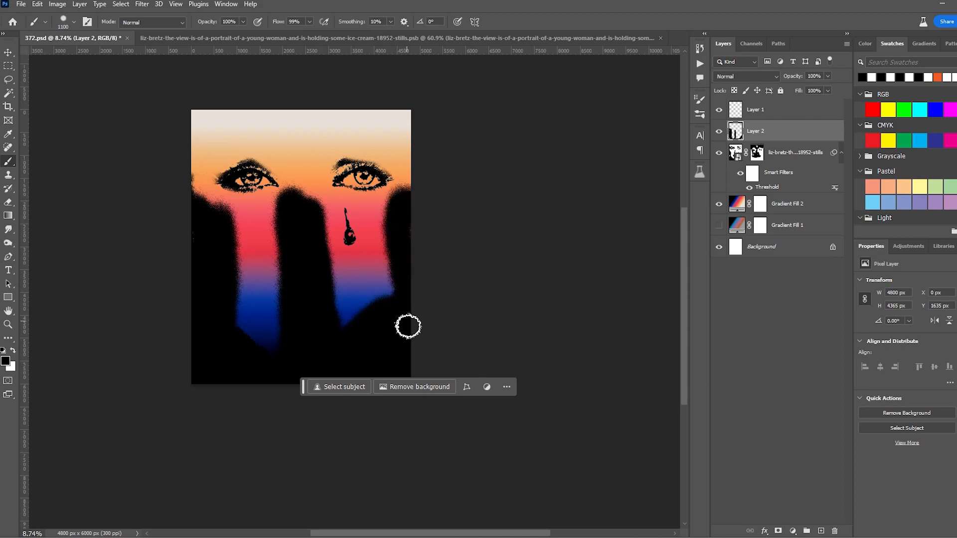
pyautogui.moveTo(297, 219); pyautogui.dragTo(306, 296)
# Step: Undo the black streaks on Layer 2 and the portrait's upward move
pyautogui.hotkey('ctrl', 'z')
pyautogui.hotkey('ctrl', 'z')
pyautogui.hotkey('ctrl', 'z')
pyautogui.hotkey('ctrl', 'z')
pyautogui.hotkey('ctrl', 'z')
pyautogui.hotkey('ctrl', 'z')
# Step: Switch to the browser and search Google for "tears streaming down" in a new tab, declining the generative search offer
pyautogui.hotkey('alt', 'Tab')
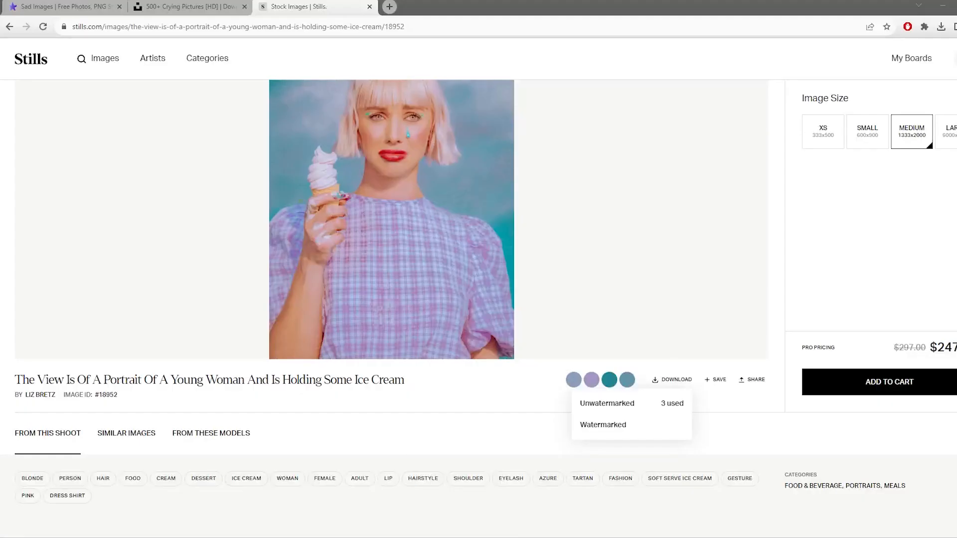
pyautogui.hotkey('ctrl', 't')
pyautogui.write('tears streaming down')
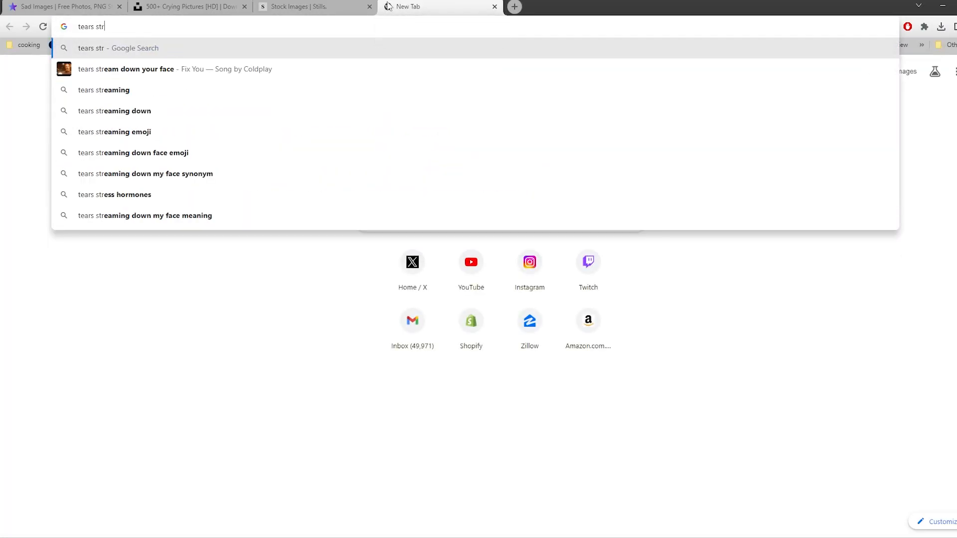
pyautogui.press('Return')
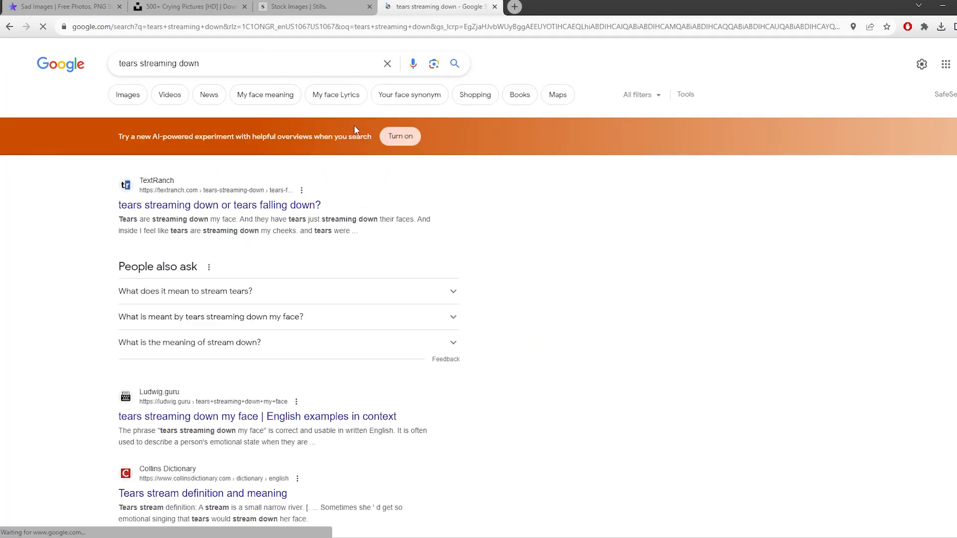
pyautogui.click(392, 137)
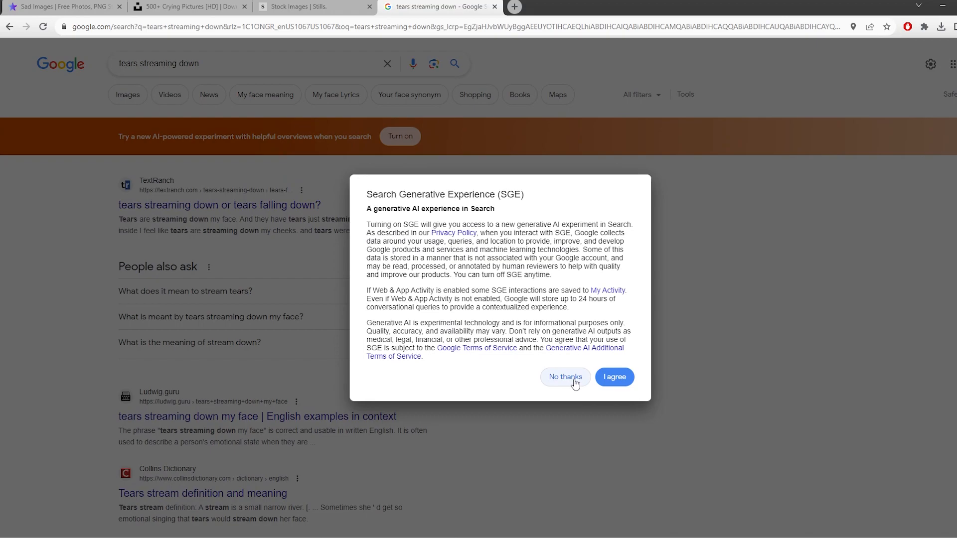
pyautogui.click(671, 358)
# Step: Refine the search to "tears streaming down vector" and show the image results
pyautogui.click(265, 65)
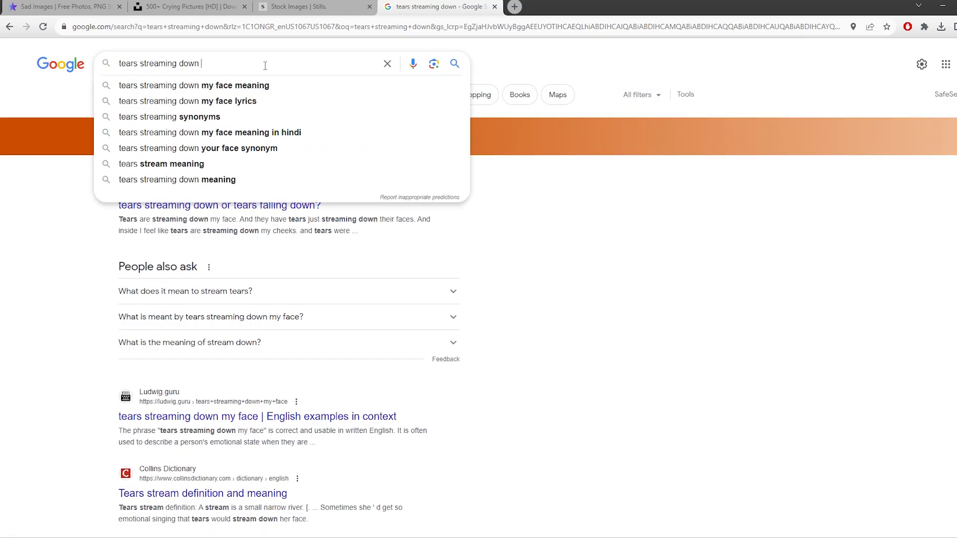
pyautogui.write('vector')
pyautogui.press('Return')
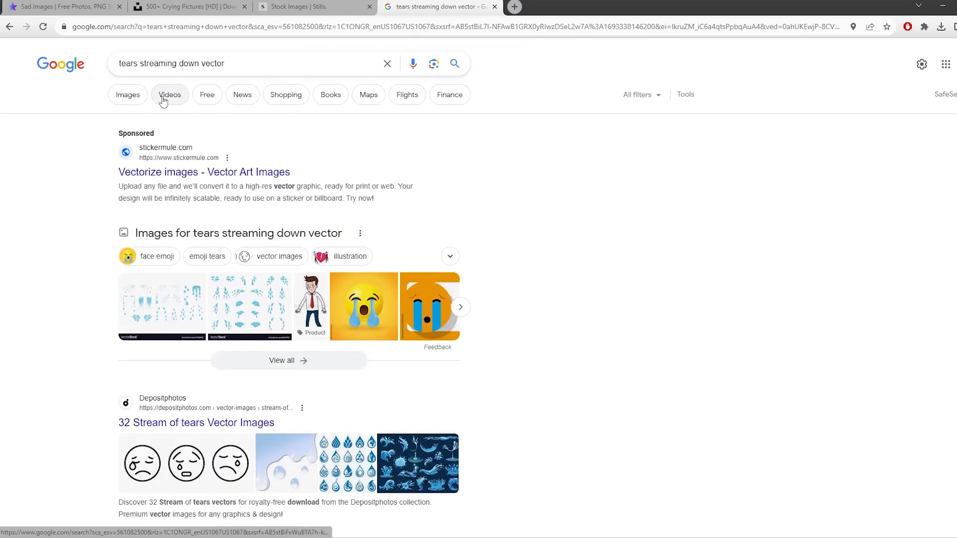
pyautogui.click(135, 100)
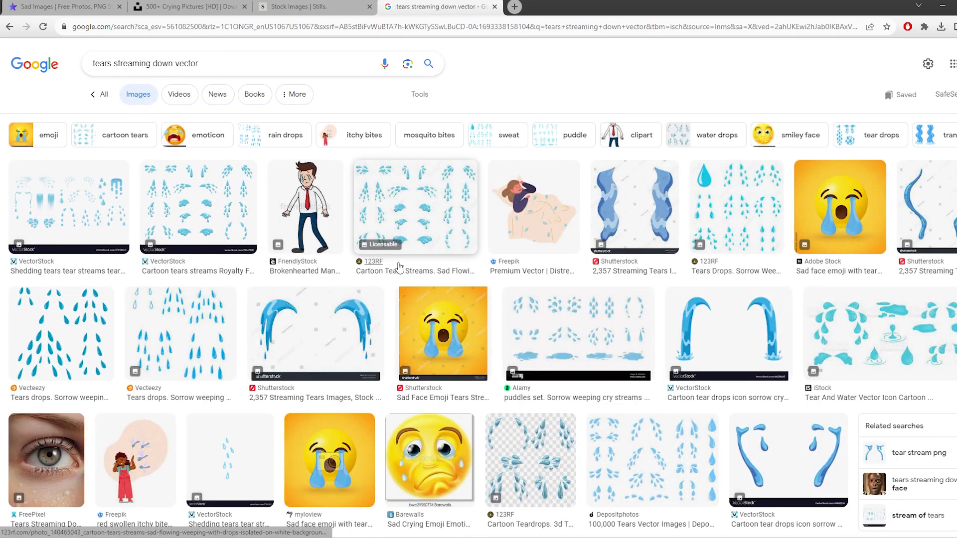
# Step: Examine the image results and the Depositphotos preview for a usable graphic of tears streaming from eyes
pyautogui.scroll(-10, 399, 269)
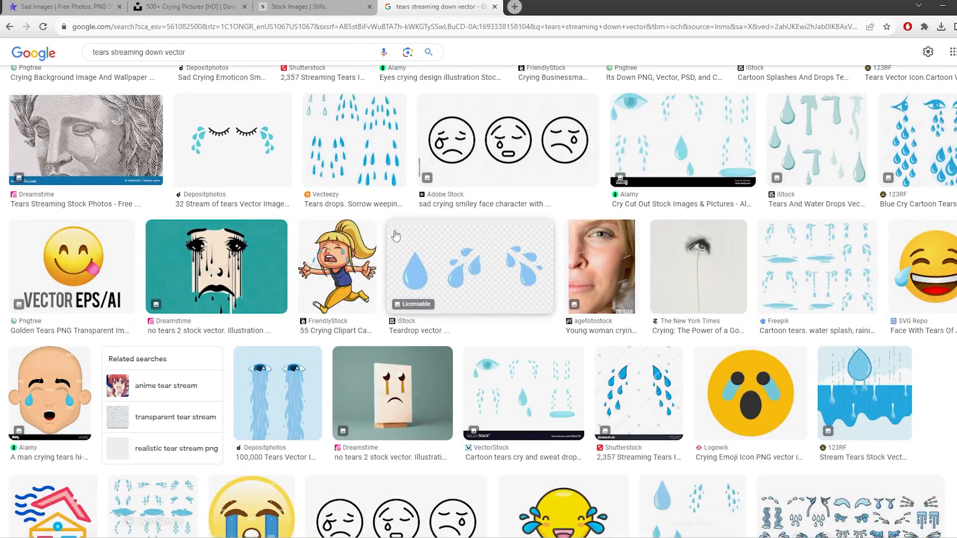
pyautogui.click(314, 359)
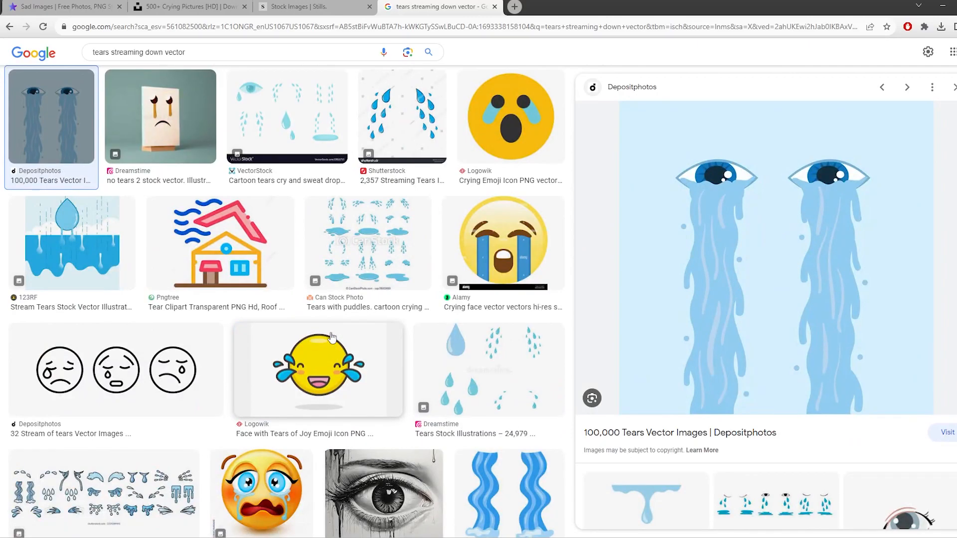
pyautogui.scroll(-6, 332, 338)
pyautogui.scroll(-5, 335, 296)
pyautogui.scroll(-8, 695, 325)
pyautogui.scroll(5, 647, 307)
pyautogui.scroll(-4, 648, 307)
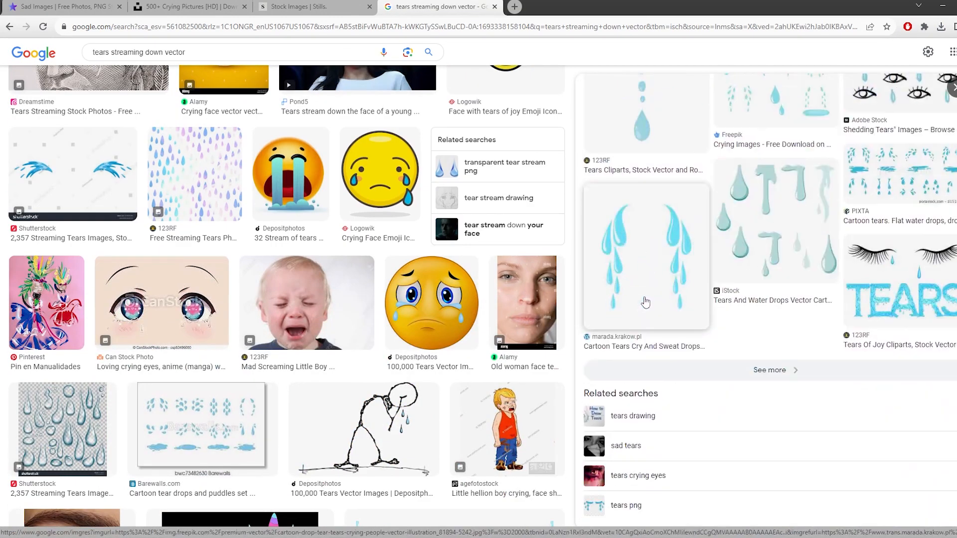
pyautogui.scroll(6, 381, 262)
# Step: Browse the Unsplash results for "crying" for a photo with tears that could suit the poster
pyautogui.click(259, 4)
pyautogui.click(248, 7)
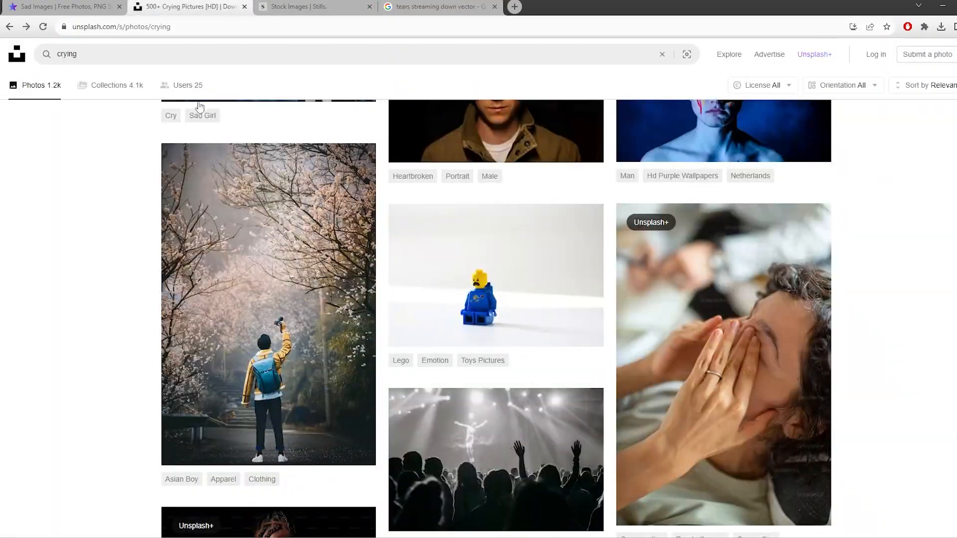
pyautogui.scroll(-15, 535, 344)
pyautogui.scroll(-4, 535, 345)
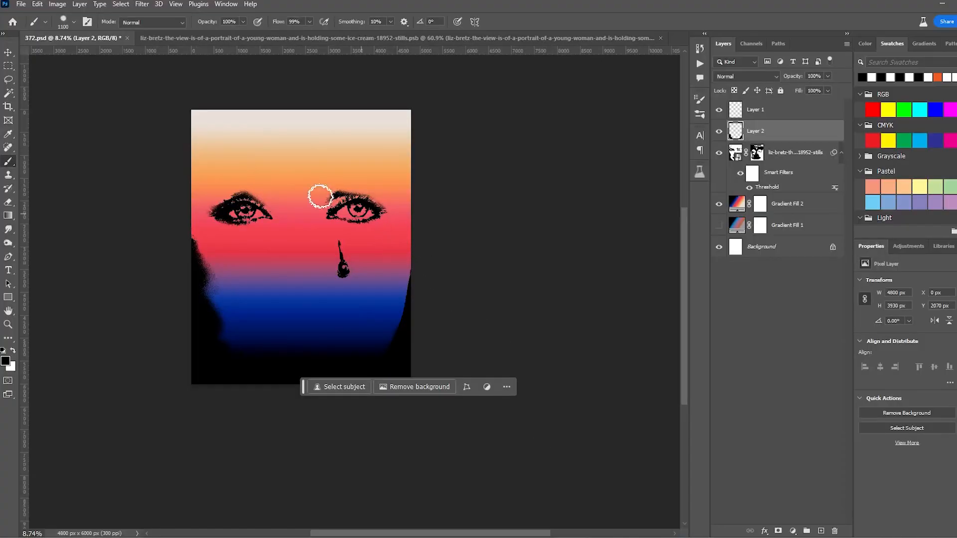
pyautogui.scroll(5, 320, 195)
pyautogui.scroll(-6, 298, 192)
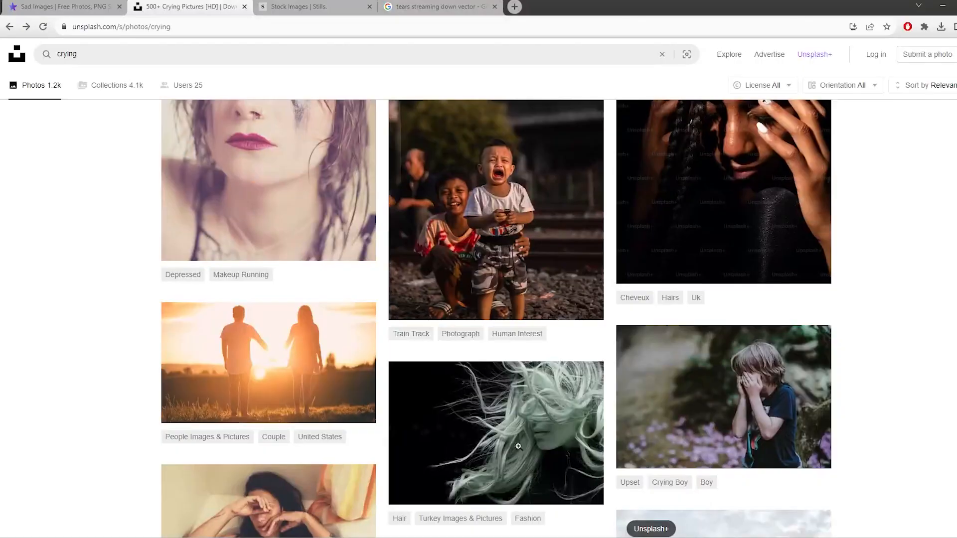
pyautogui.scroll(-20, 518, 447)
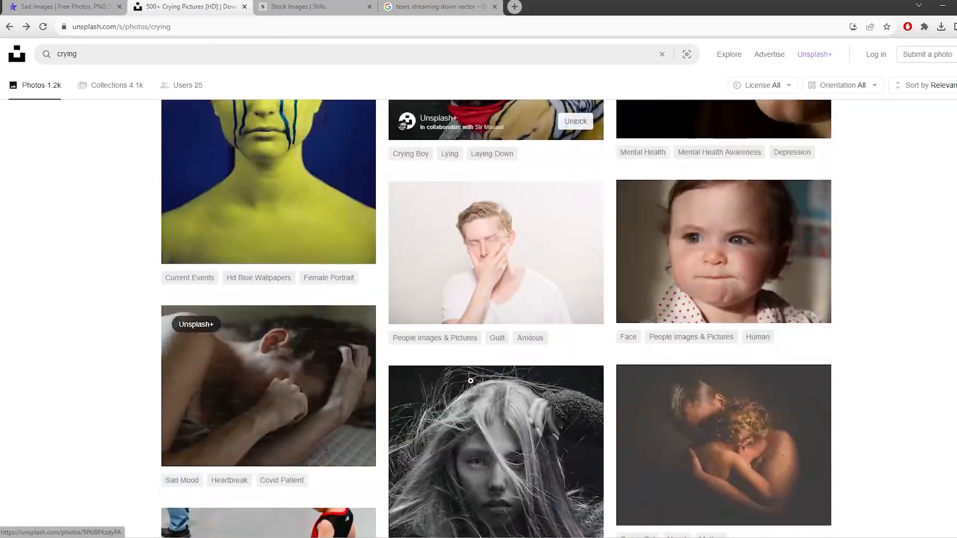
pyautogui.scroll(-20, 164, 246)
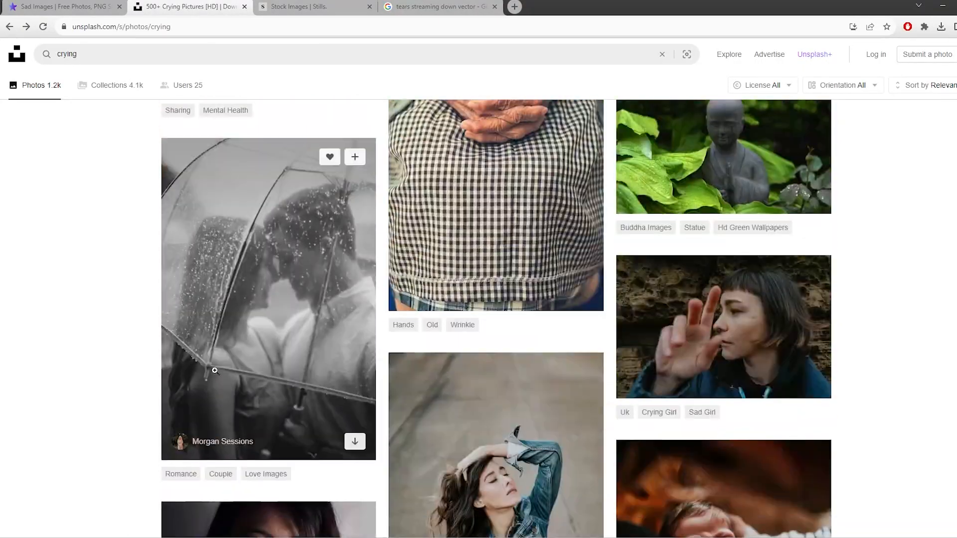
pyautogui.scroll(-20, 164, 246)
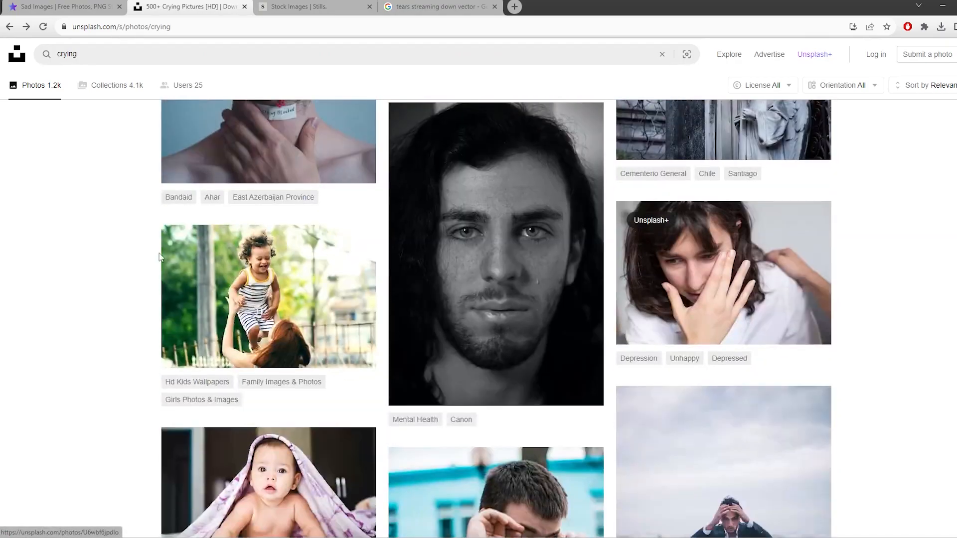
pyautogui.scroll(-15, 141, 316)
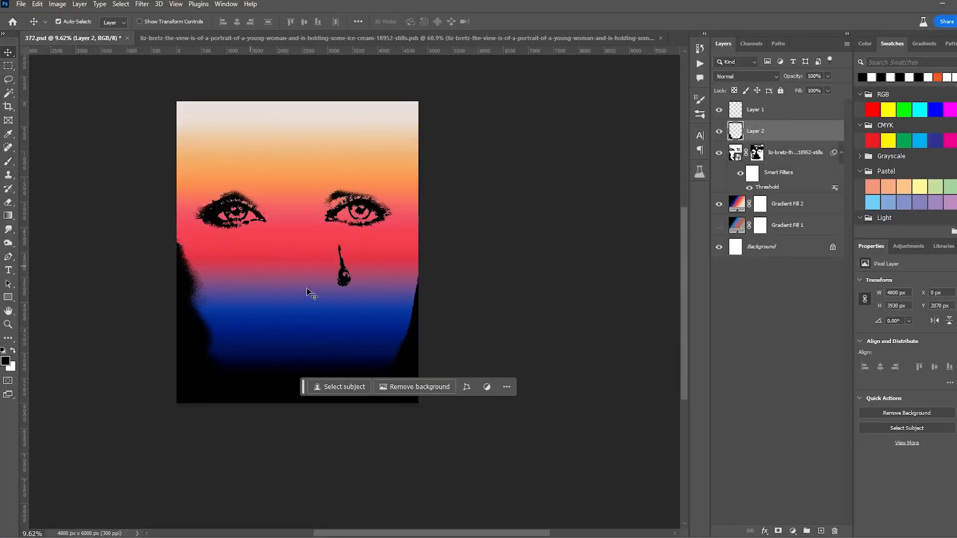
# Step: Return to Photoshop and move the thresholded portrait slightly lower over the gradient
pyautogui.moveTo(307, 291); pyautogui.dragTo(349, 295)
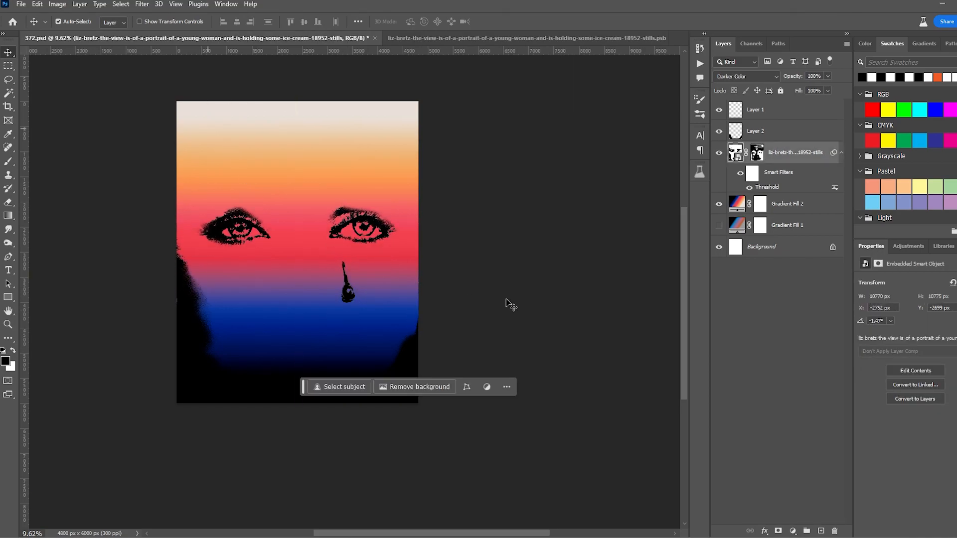
# Step: Switch to the browser and examine Envato Elements' "crying" results, its 3D category and the Loudly Crying Face Emoji for streaming tears
pyautogui.click(600, 536)
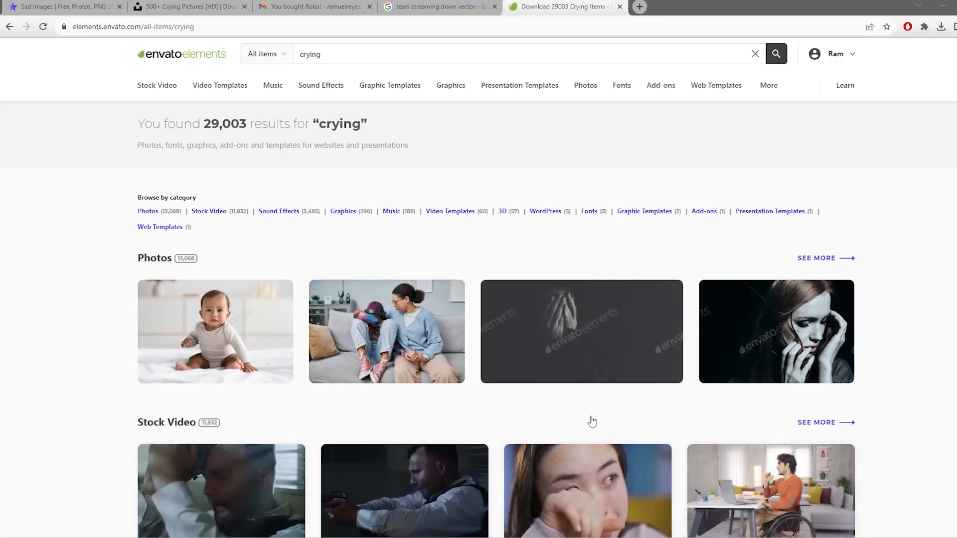
pyautogui.scroll(-10, 593, 418)
pyautogui.scroll(-10, 876, 376)
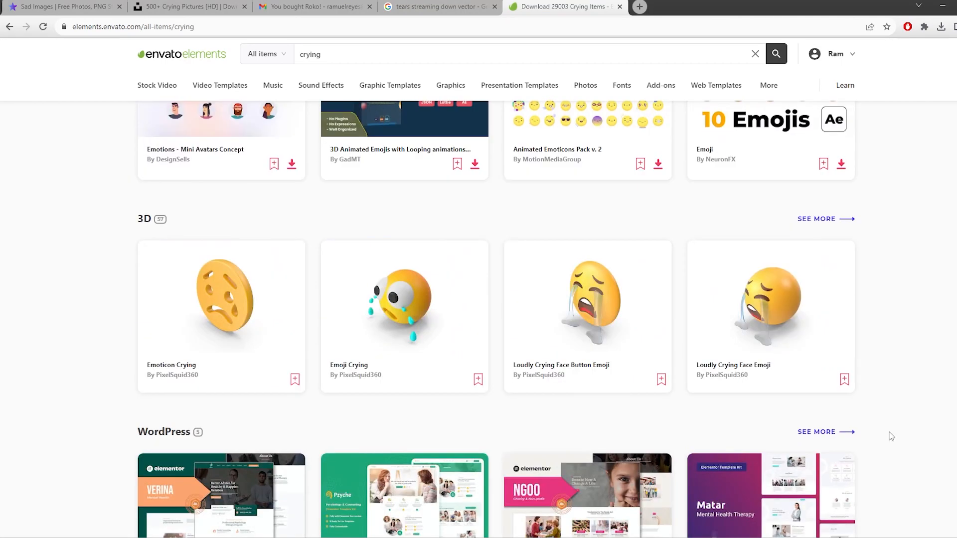
pyautogui.click(811, 219)
pyautogui.click(610, 339)
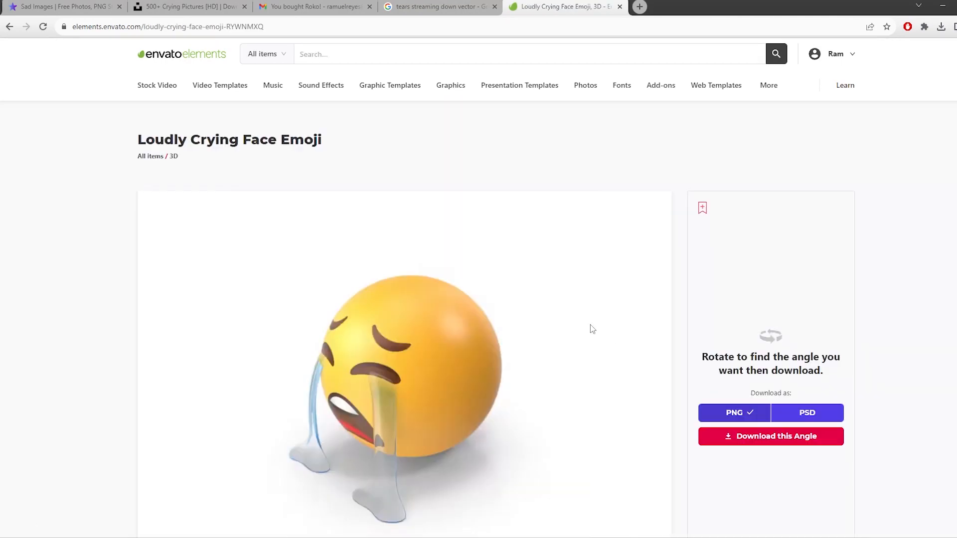
pyautogui.scroll(-4, 449, 331)
pyautogui.scroll(3, 429, 349)
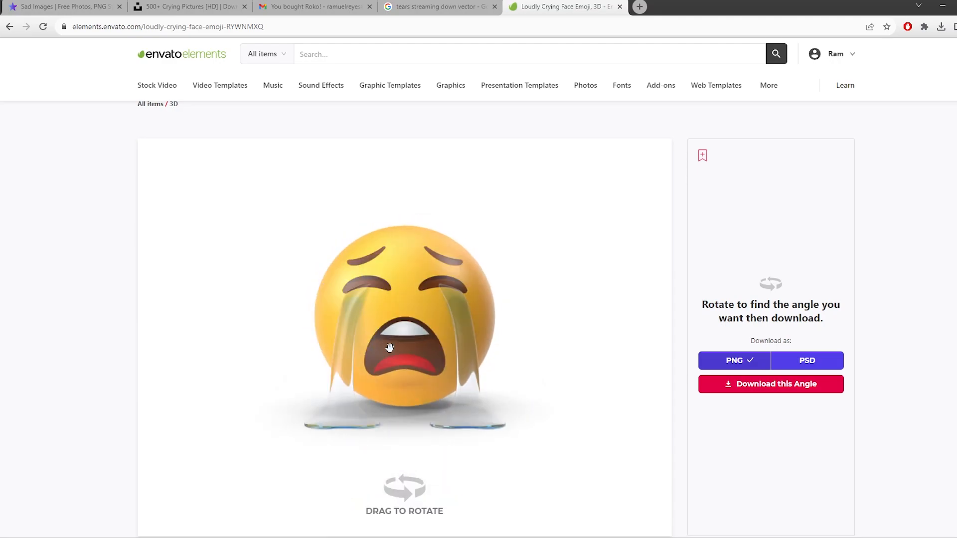
pyautogui.scroll(-7, 379, 348)
pyautogui.hotkey('alt', 'Left')
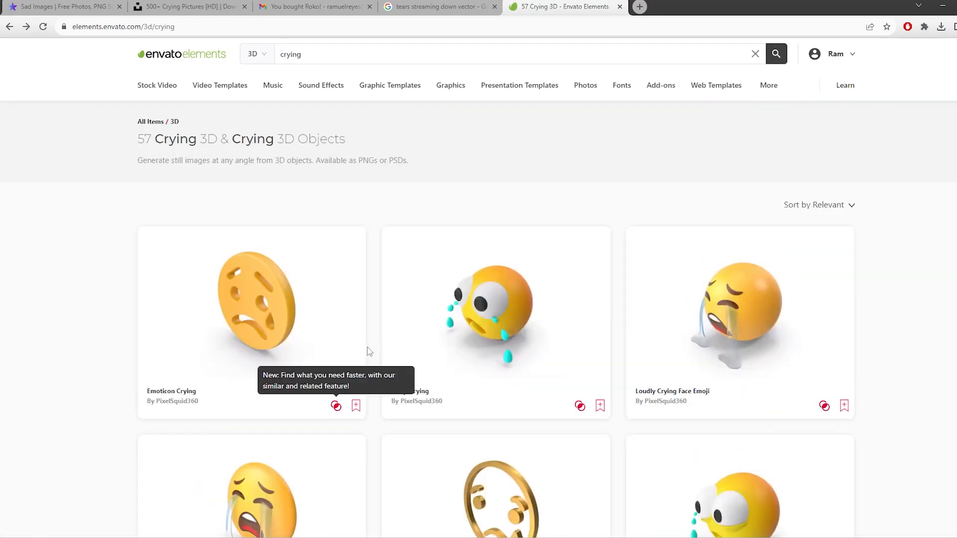
# Step: Return to Photoshop and paint black on a new layer below the portrait, beside and between the eyes, leaving a gradient stream under each eye
pyautogui.hotkey('alt', 'Tab')
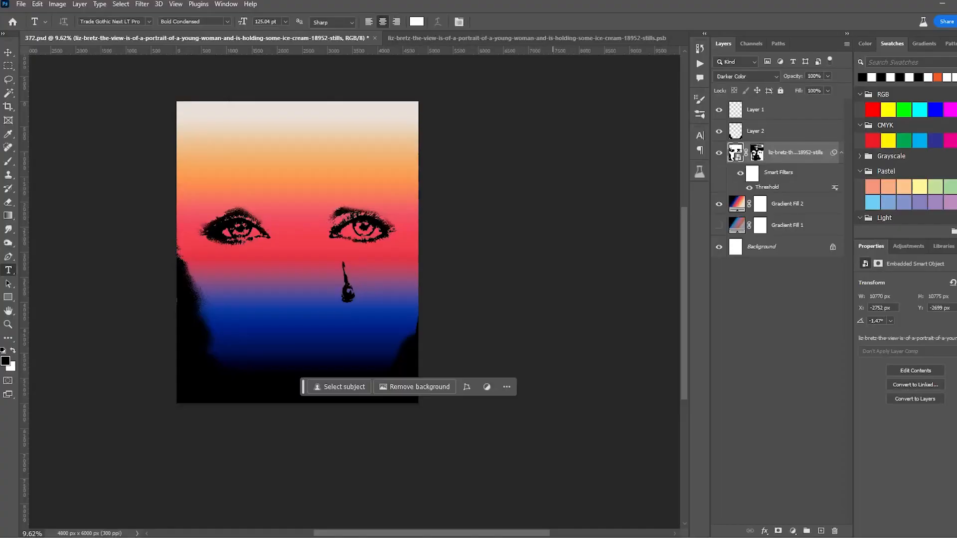
pyautogui.click(9, 165)
pyautogui.moveTo(175, 245)
pyautogui.mouseDown()
pyautogui.moveTo(192, 297)
pyautogui.moveTo(199, 244)
pyautogui.moveTo(220, 256)
pyautogui.moveTo(205, 298)
pyautogui.moveTo(212, 407)
pyautogui.mouseUp()
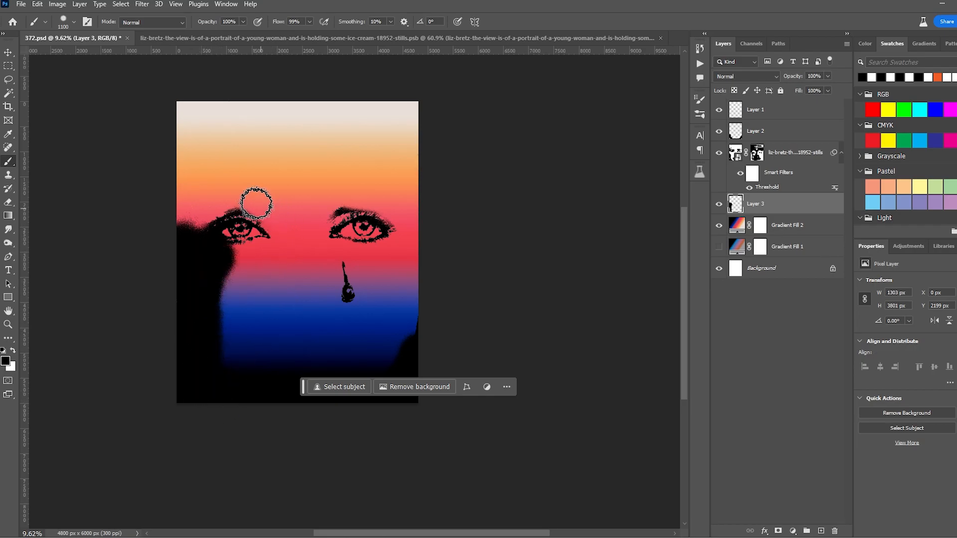
pyautogui.moveTo(282, 242)
pyautogui.mouseDown()
pyautogui.moveTo(275, 393)
pyautogui.moveTo(321, 261)
pyautogui.moveTo(327, 292)
pyautogui.moveTo(326, 243)
pyautogui.moveTo(344, 384)
pyautogui.mouseUp()
pyautogui.moveTo(402, 248)
pyautogui.mouseDown()
pyautogui.moveTo(402, 347)
pyautogui.moveTo(409, 227)
pyautogui.moveTo(407, 251)
pyautogui.mouseUp()
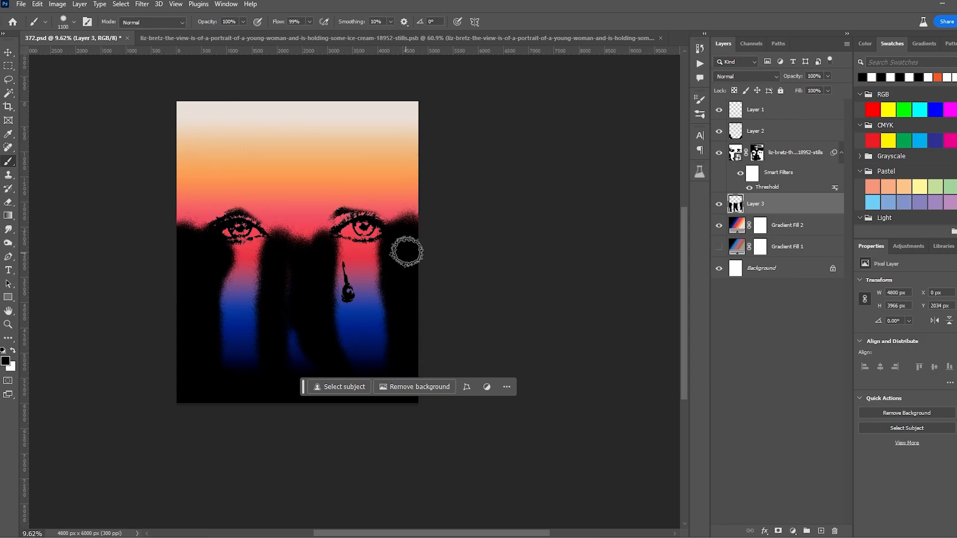
pyautogui.moveTo(402, 212); pyautogui.dragTo(334, 213)
pyautogui.scroll(5, 410, 239)
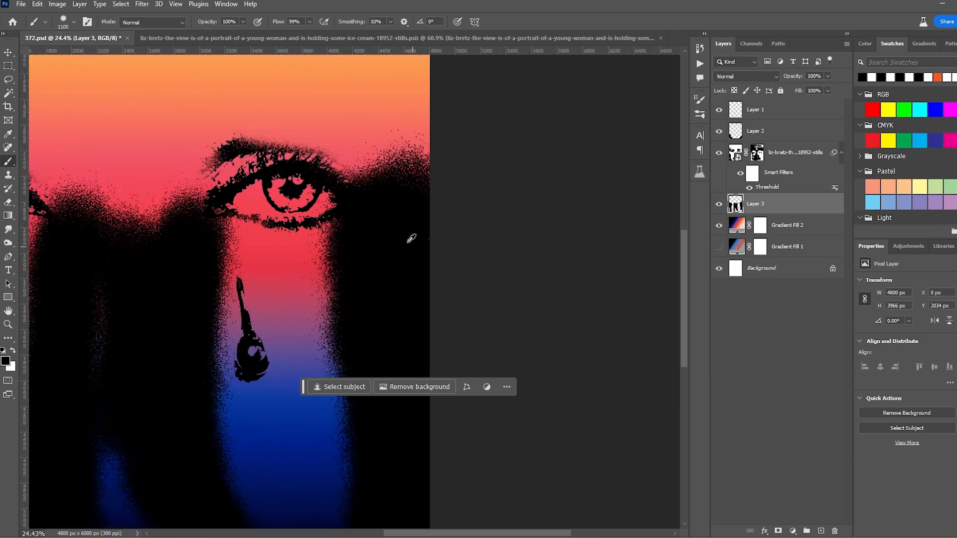
pyautogui.click(756, 152)
pyautogui.click(739, 205)
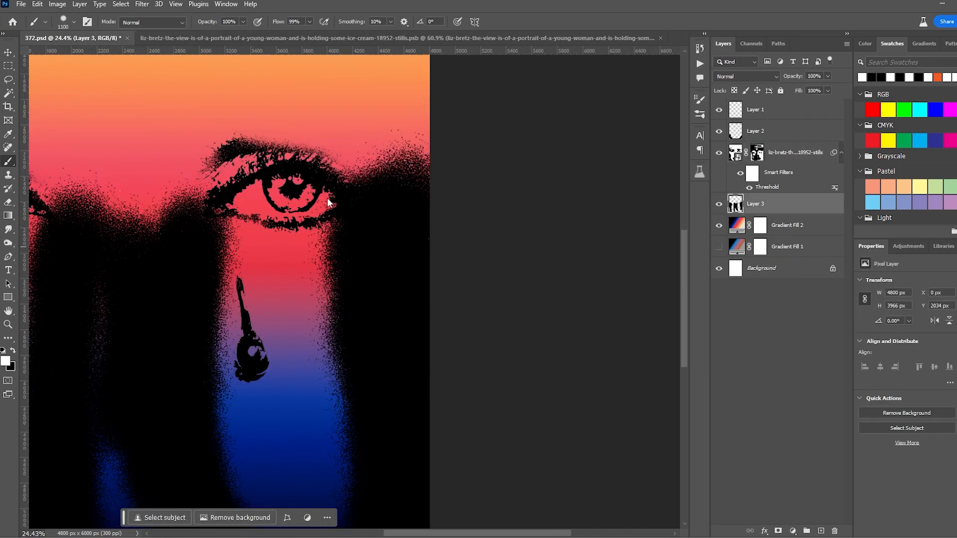
pyautogui.press('x')
pyautogui.scroll(-2, 164, 249)
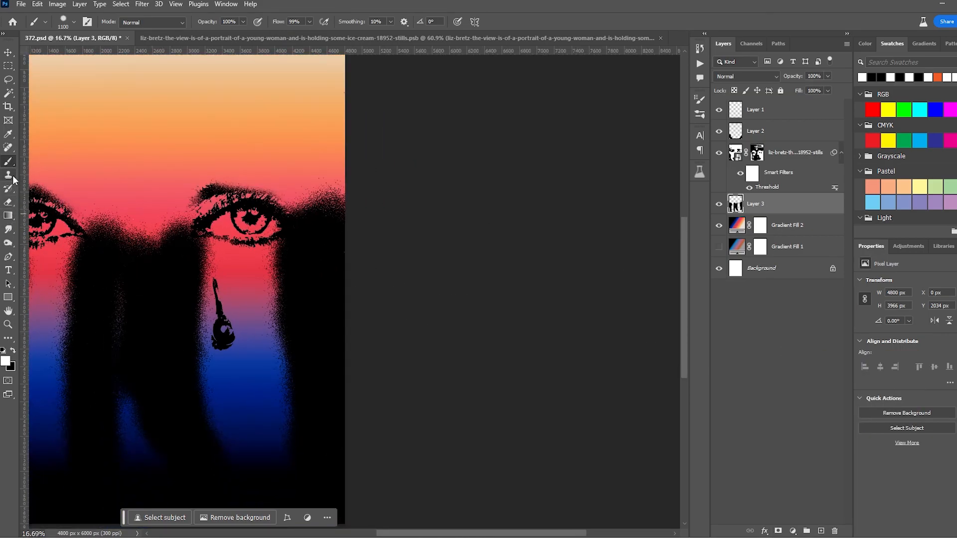
# Step: Fill the whole of Layer 3 with solid black using the Paint Bucket Tool
pyautogui.rightClick(8, 161)
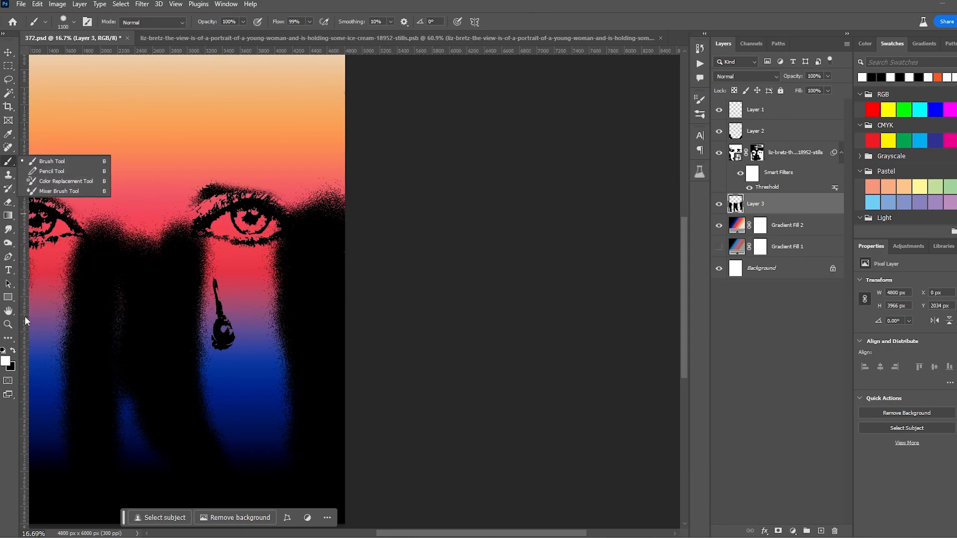
pyautogui.rightClick(8, 216)
pyautogui.click(50, 225)
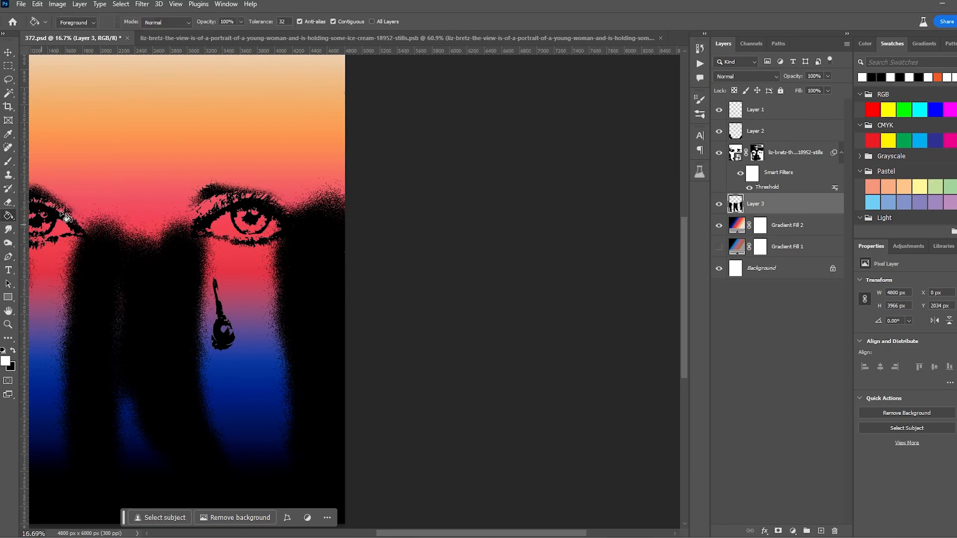
pyautogui.click(143, 178)
pyautogui.moveTo(143, 177); pyautogui.dragTo(528, 204)
pyautogui.hotkey('ctrl', 'z')
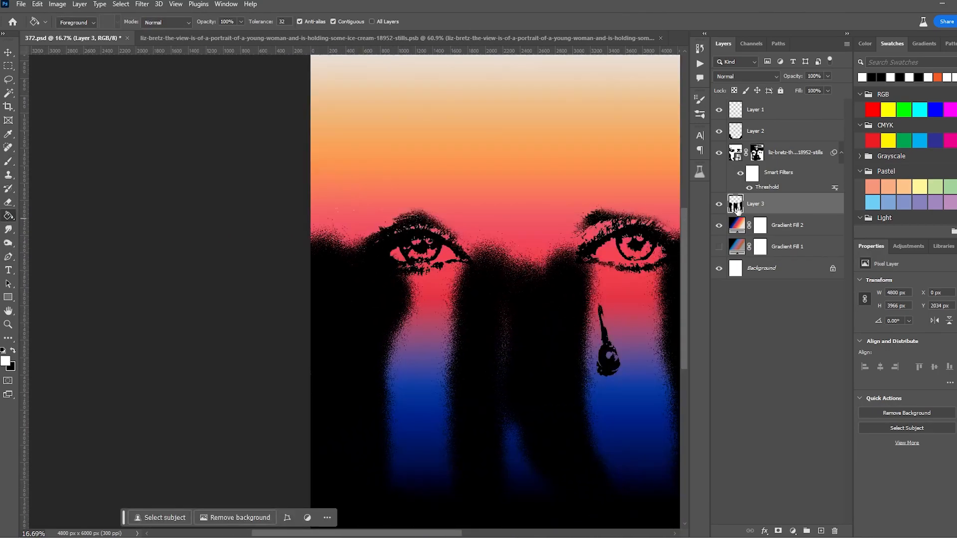
pyautogui.hotkey('ctrl', 'z')
pyautogui.click(443, 397)
pyautogui.hotkey('ctrl', 'z')
pyautogui.press('x')
pyautogui.click(539, 366)
pyautogui.hscroll(3, 306, 224)
# Step: Add an inverted layer mask to Layer 3 and brush its black back in down both outer sides of the face
pyautogui.press('b')
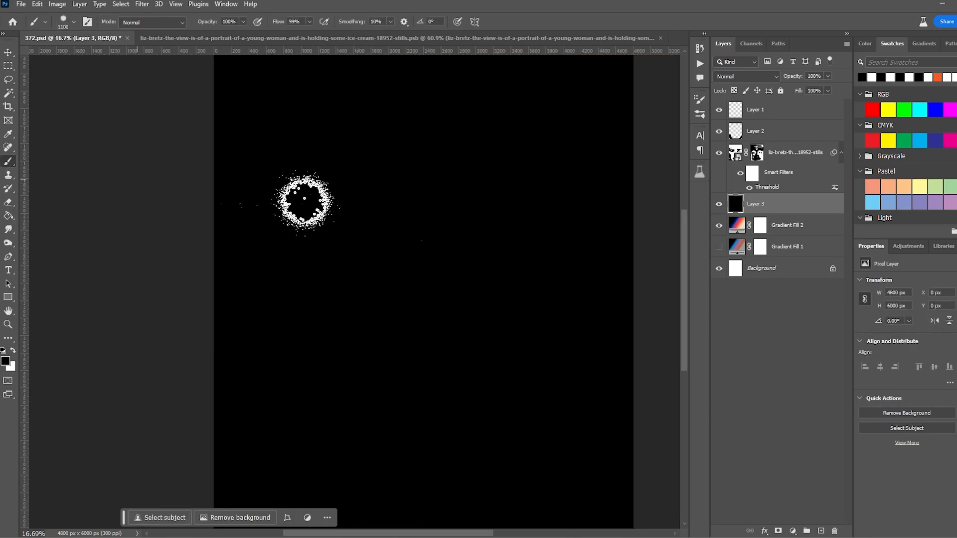
pyautogui.click(778, 531)
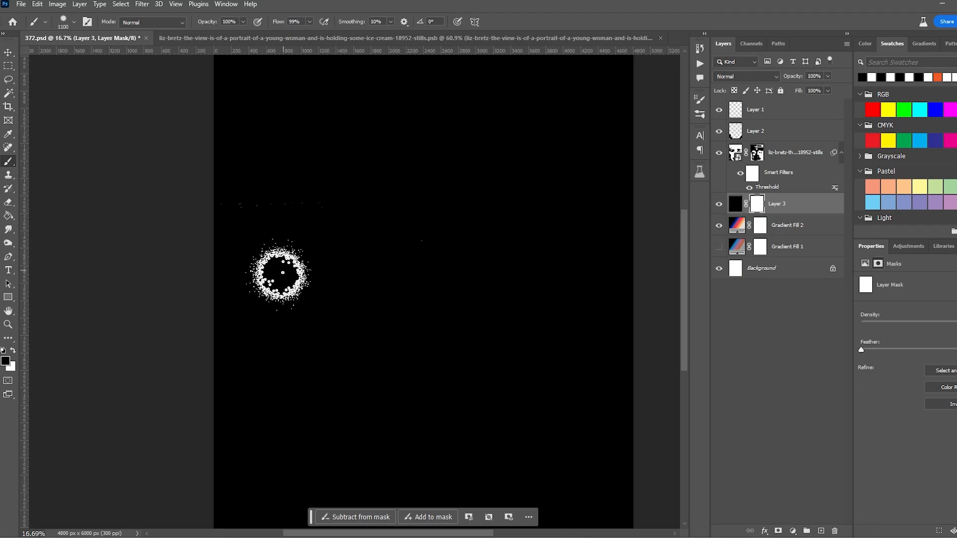
pyautogui.hotkey('ctrl', 'i')
pyautogui.press('x')
pyautogui.moveTo(223, 273)
pyautogui.mouseDown()
pyautogui.moveTo(290, 443)
pyautogui.moveTo(210, 291)
pyautogui.moveTo(212, 215)
pyautogui.moveTo(210, 256)
pyautogui.moveTo(264, 272)
pyautogui.moveTo(226, 281)
pyautogui.moveTo(264, 268)
pyautogui.moveTo(202, 284)
pyautogui.moveTo(229, 296)
pyautogui.moveTo(230, 283)
pyautogui.moveTo(254, 300)
pyautogui.moveTo(256, 495)
pyautogui.mouseUp()
pyautogui.moveTo(605, 264)
pyautogui.mouseDown()
pyautogui.moveTo(658, 267)
pyautogui.moveTo(600, 264)
pyautogui.moveTo(631, 270)
pyautogui.moveTo(597, 256)
pyautogui.moveTo(642, 283)
pyautogui.moveTo(604, 518)
pyautogui.mouseUp()
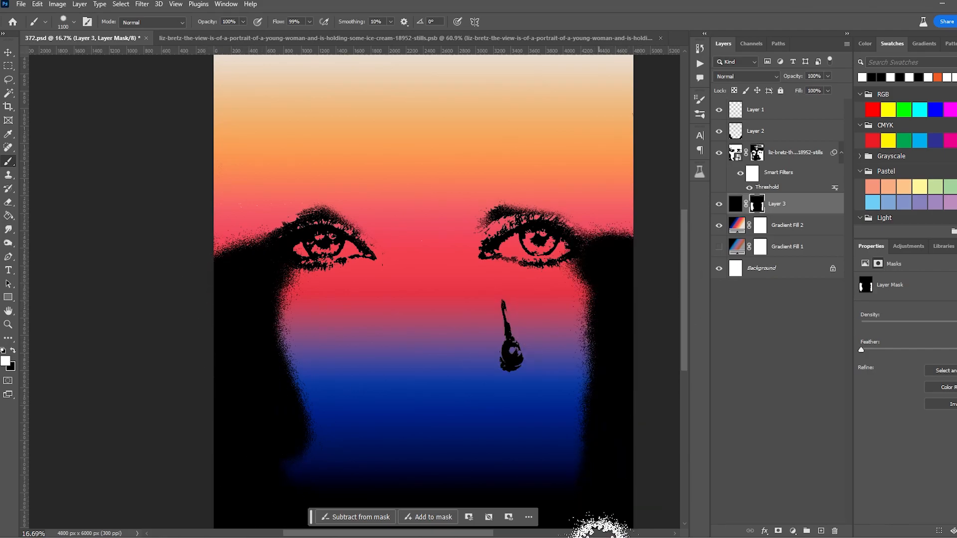
# Step: Brush black vertical columns into Layer 3's mask below the inner corner of each eye to frame the tear streams
pyautogui.scroll(-3, 544, 289)
pyautogui.moveTo(471, 171)
pyautogui.mouseDown()
pyautogui.moveTo(498, 259)
pyautogui.moveTo(602, 299)
pyautogui.mouseUp()
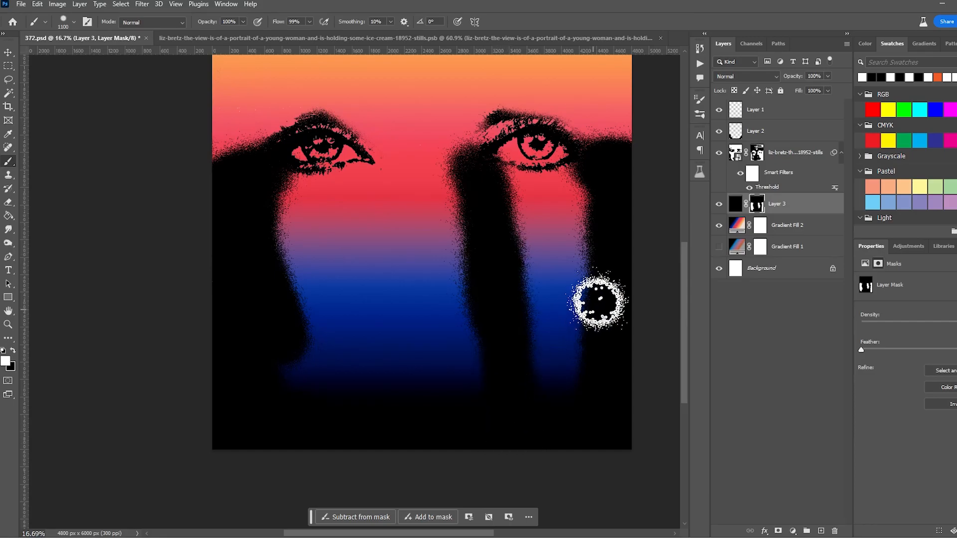
pyautogui.hotkey('ctrl', 'z')
pyautogui.moveTo(476, 163)
pyautogui.mouseDown()
pyautogui.moveTo(495, 240)
pyautogui.moveTo(487, 439)
pyautogui.mouseUp()
pyautogui.moveTo(392, 158)
pyautogui.mouseDown()
pyautogui.moveTo(453, 151)
pyautogui.moveTo(416, 151)
pyautogui.moveTo(416, 197)
pyautogui.mouseUp()
pyautogui.hotkey('ctrl', 'z')
pyautogui.scroll(4, 427, 147)
pyautogui.moveTo(454, 184); pyautogui.dragTo(380, 200)
pyautogui.hotkey('ctrl', 'z')
pyautogui.moveTo(378, 235)
pyautogui.mouseDown()
pyautogui.moveTo(342, 284)
pyautogui.moveTo(384, 390)
pyautogui.mouseUp()
# Step: Try covering the area between the eyes with black on Layer 3's mask, and clear it again down the middle
pyautogui.scroll(-3, 398, 424)
pyautogui.moveTo(416, 198)
pyautogui.mouseDown()
pyautogui.moveTo(459, 379)
pyautogui.moveTo(388, 210)
pyautogui.moveTo(463, 160)
pyautogui.mouseUp()
pyautogui.scroll(3, 384, 284)
pyautogui.scroll(-6, 382, 283)
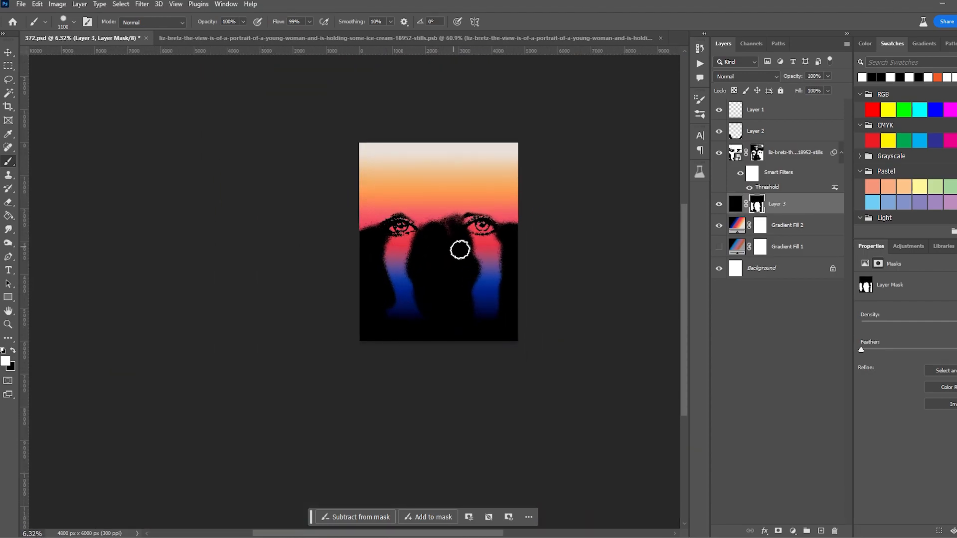
pyautogui.scroll(2, 456, 247)
pyautogui.moveTo(455, 248)
pyautogui.mouseDown()
pyautogui.moveTo(436, 387)
pyautogui.moveTo(440, 212)
pyautogui.moveTo(419, 234)
pyautogui.moveTo(438, 237)
pyautogui.moveTo(438, 182)
pyautogui.mouseUp()
pyautogui.press('x')
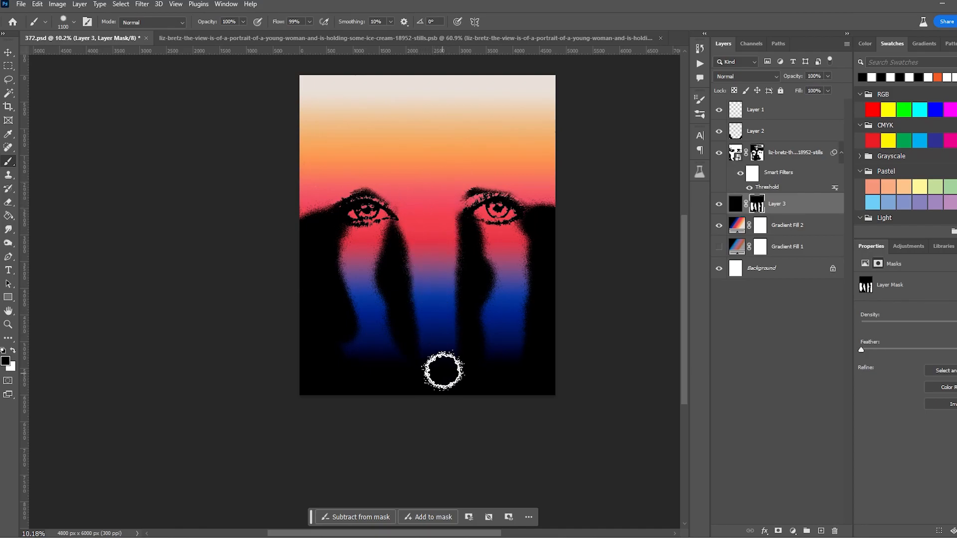
# Step: Try inverting the thresholded portrait over the gradient
pyautogui.click(795, 152)
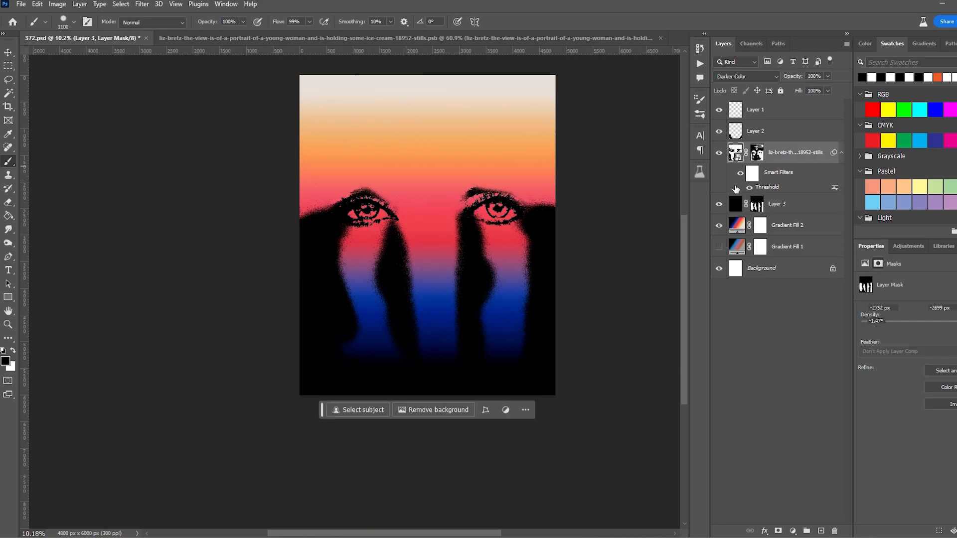
pyautogui.hotkey('ctrl', 'i')
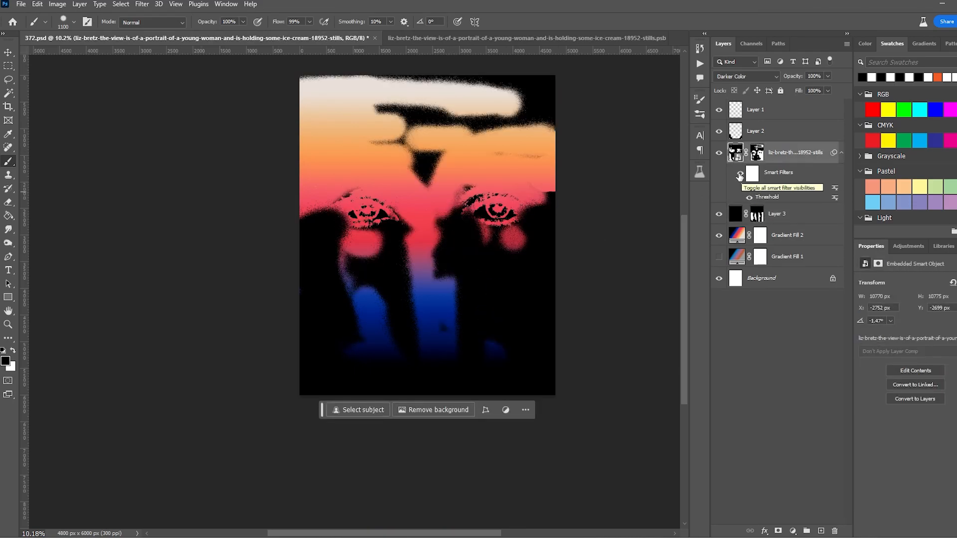
pyautogui.hotkey('ctrl', 'z')
# Step: Duplicate the portrait layer beneath the hidden original, then delete the copy's layer mask and invert its image
pyautogui.moveTo(789, 158); pyautogui.dragTo(787, 196)
pyautogui.click(718, 153)
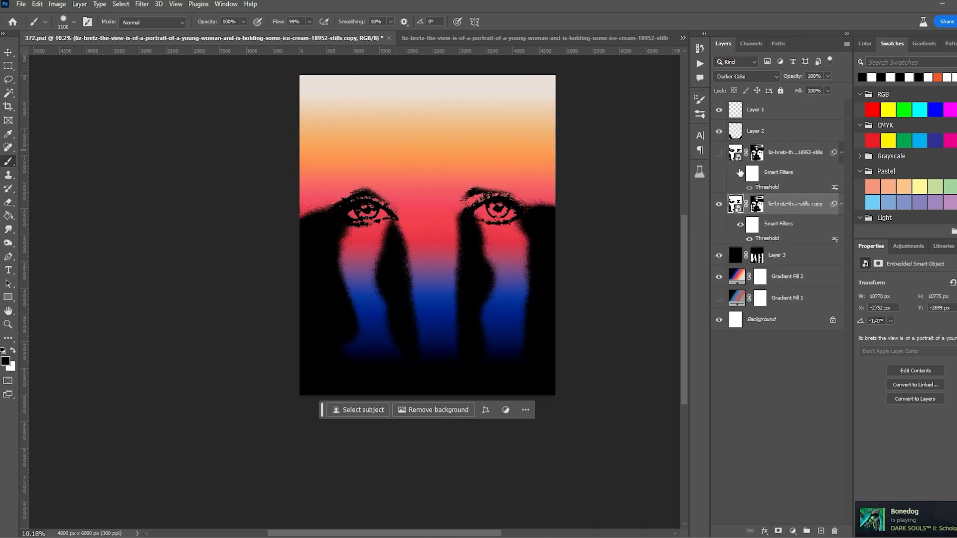
pyautogui.click(754, 204)
pyautogui.press('Delete')
pyautogui.hotkey('ctrl', 'i')
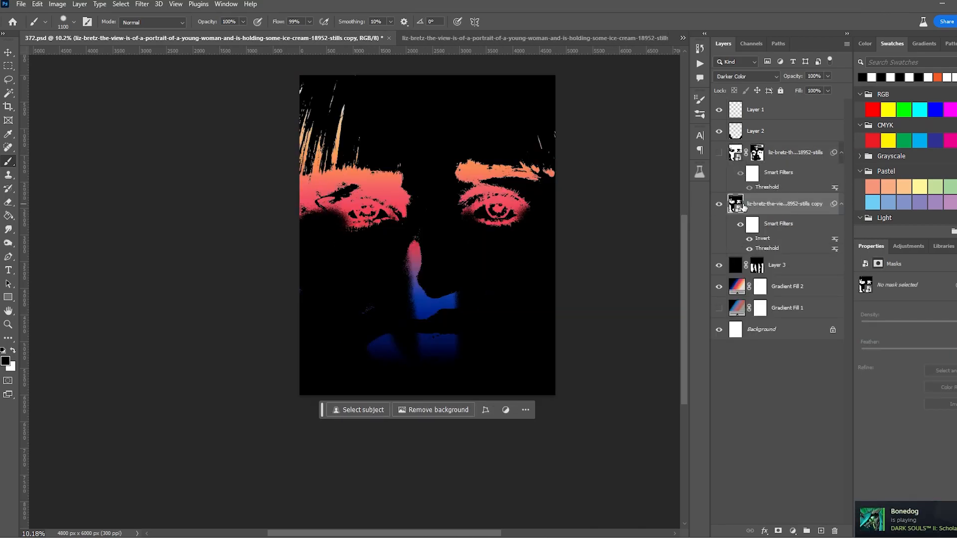
# Step: Hide Layer 3 and add a blank layer mask to the inverted portrait copy
pyautogui.click(719, 264)
pyautogui.click(719, 285)
pyautogui.click(719, 287)
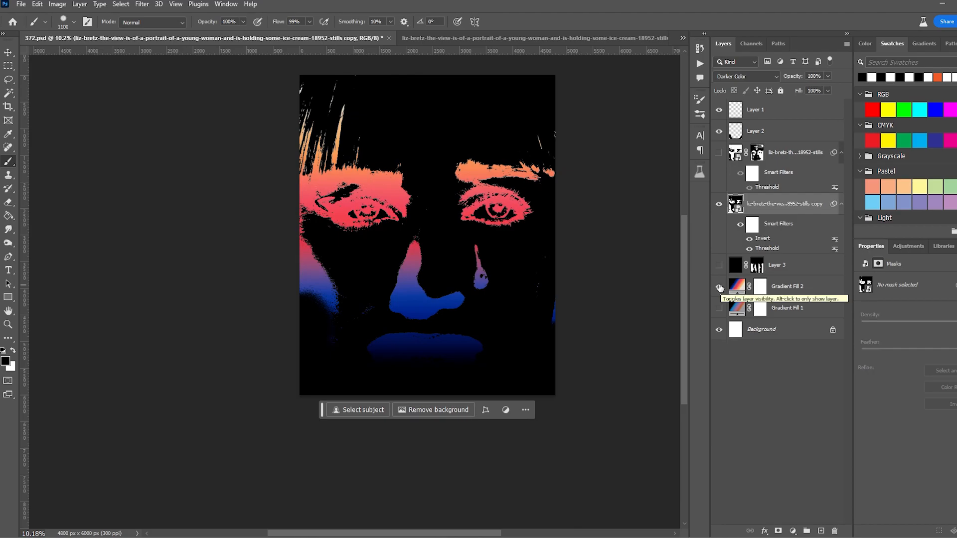
pyautogui.click(778, 531)
pyautogui.press('x')
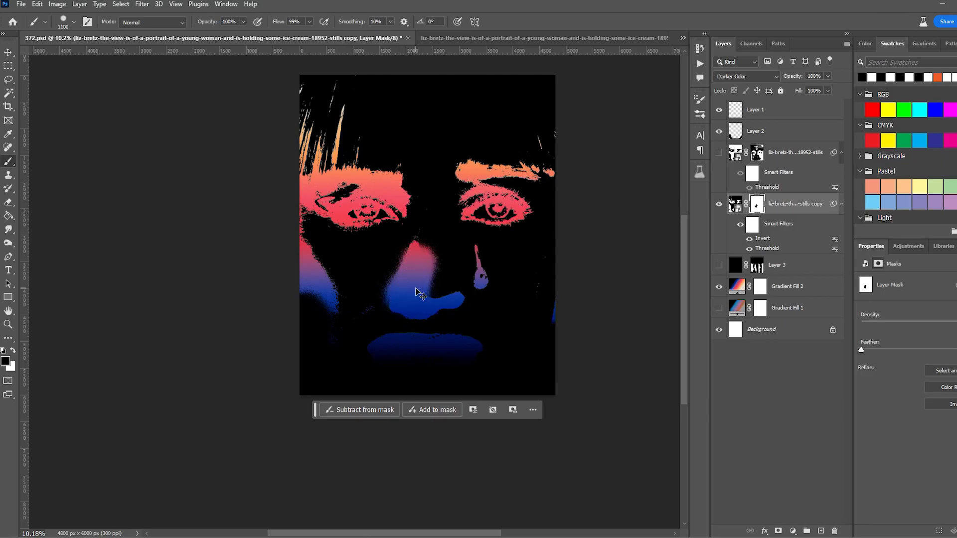
pyautogui.scroll(1, 434, 254)
pyautogui.scroll(-2, 434, 254)
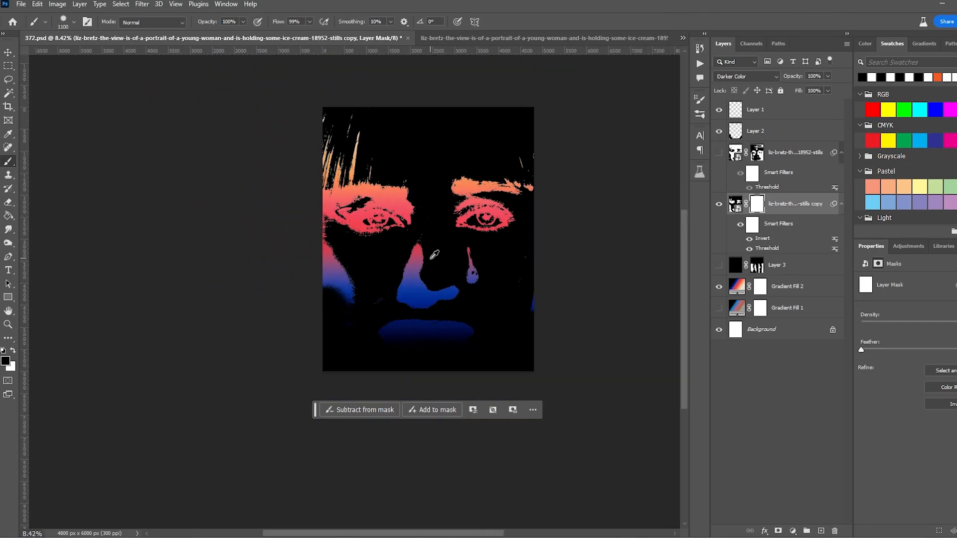
# Step: Duplicate Layer 3 above the inverted portrait copy, make the duplicate visible and delete its layer mask
pyautogui.moveTo(790, 268); pyautogui.dragTo(781, 196)
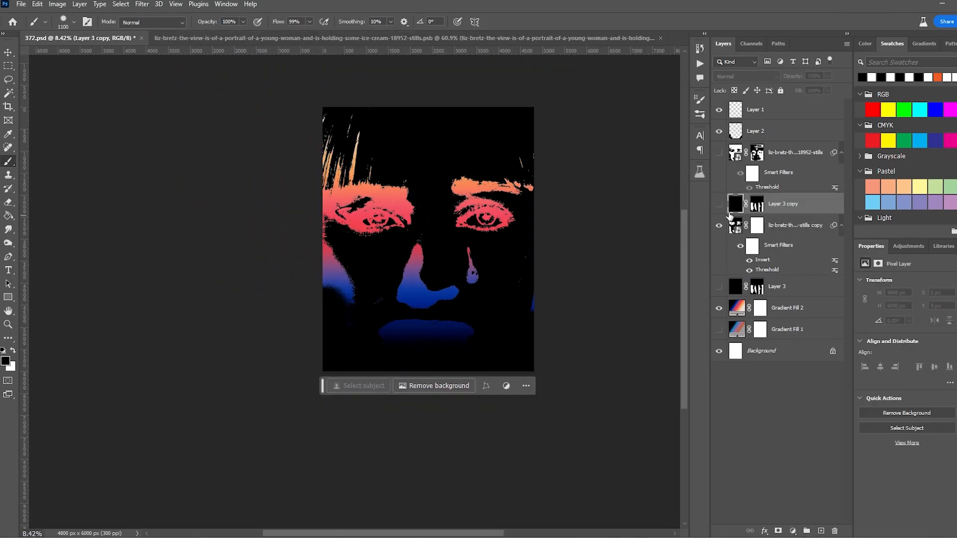
pyautogui.click(719, 204)
pyautogui.click(758, 207)
pyautogui.press('Delete')
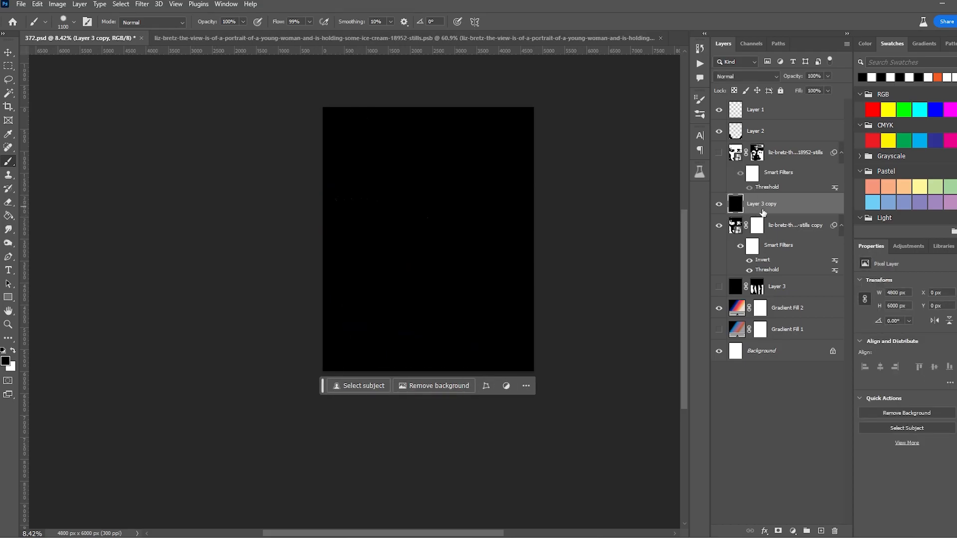
# Step: Invert the solid Layer 3 copy to white and move it beneath the inverted portrait copy
pyautogui.click(718, 204)
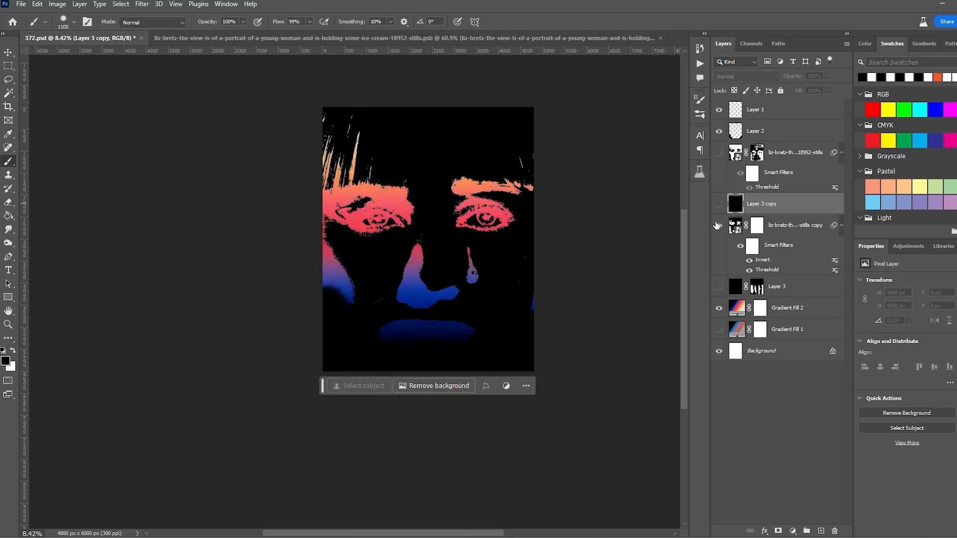
pyautogui.click(719, 204)
pyautogui.hotkey('ctrl', 'i')
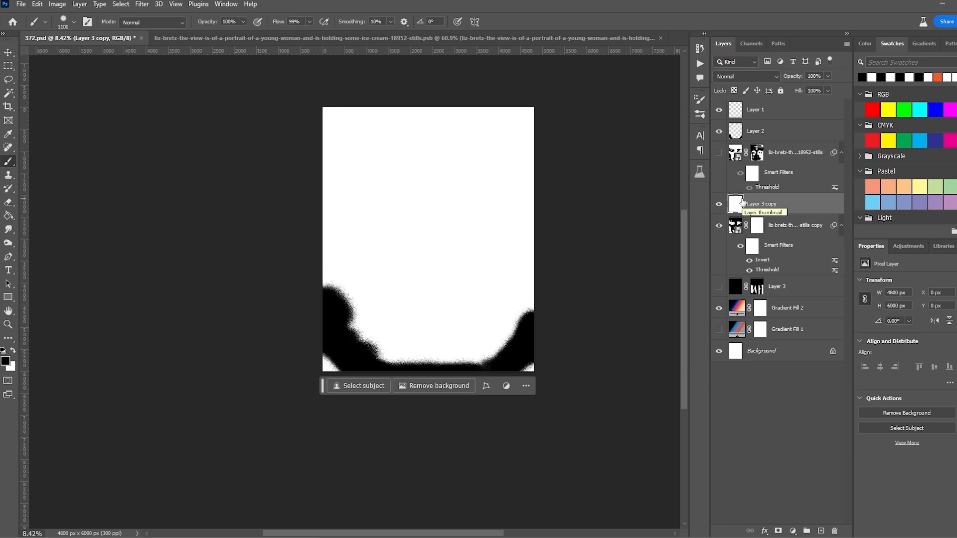
pyautogui.moveTo(767, 206); pyautogui.dragTo(769, 253)
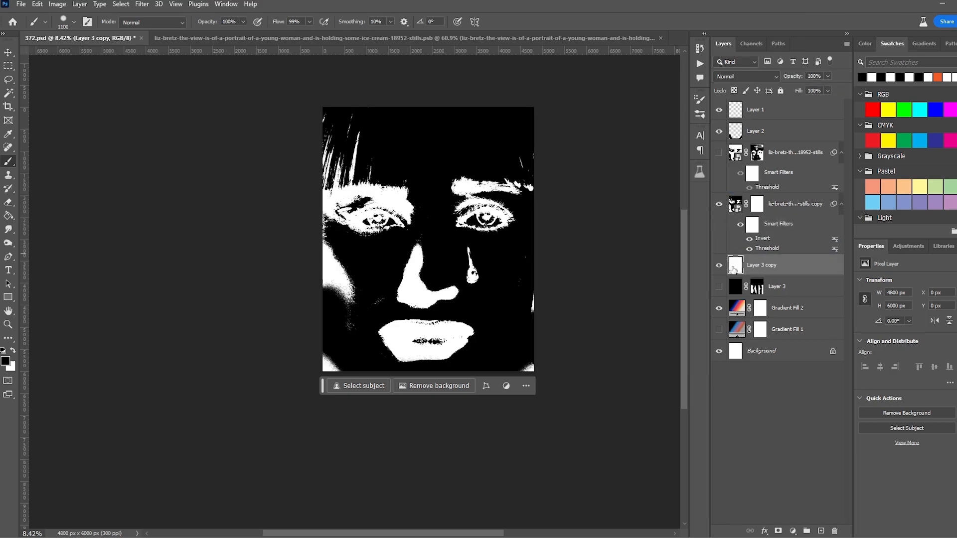
pyautogui.hotkey('ctrl', 'i')
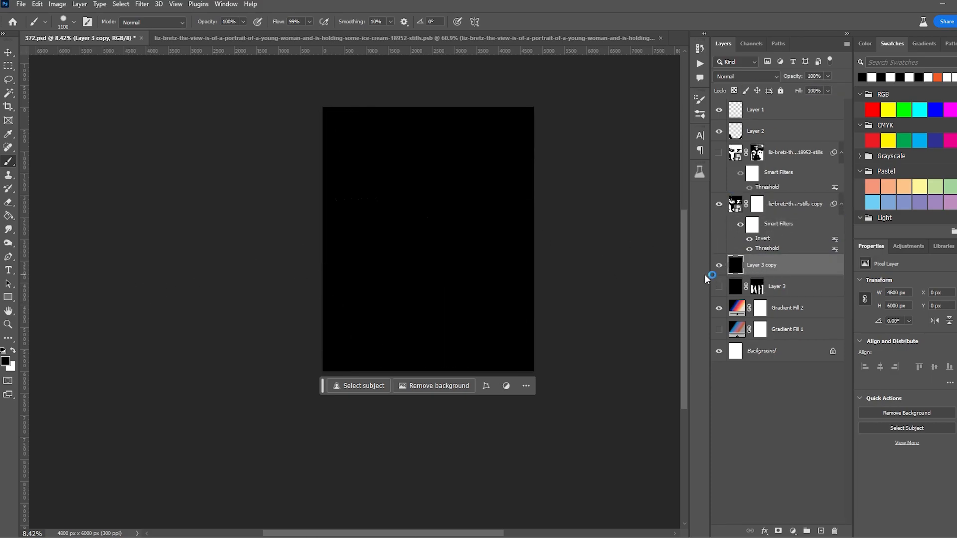
pyautogui.hotkey('ctrl', 'i')
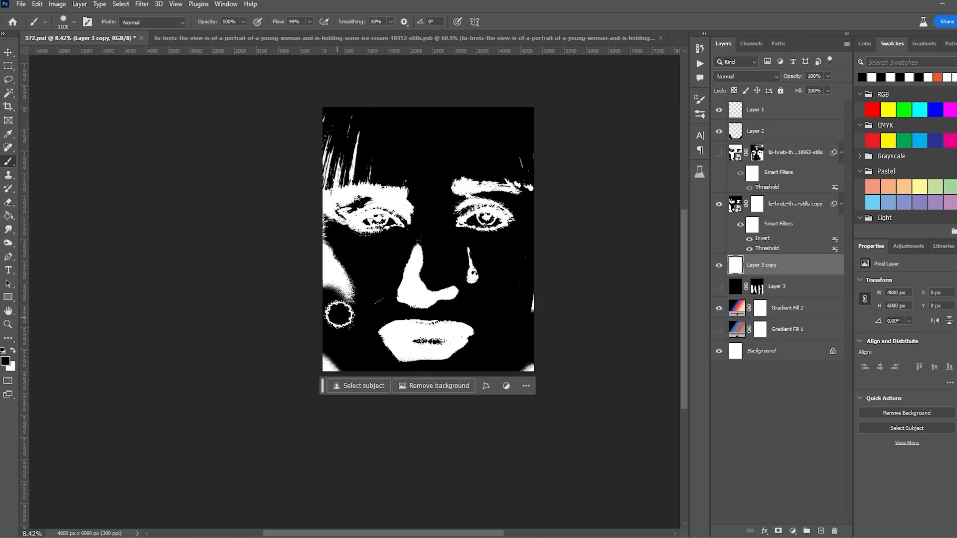
# Step: Paint black on the Layer 3 copy around the face so only the eyes and tear stay white
pyautogui.moveTo(308, 360)
pyautogui.mouseDown()
pyautogui.moveTo(438, 361)
pyautogui.moveTo(448, 342)
pyautogui.moveTo(422, 339)
pyautogui.moveTo(363, 273)
pyautogui.moveTo(406, 274)
pyautogui.moveTo(448, 308)
pyautogui.moveTo(424, 268)
pyautogui.mouseUp()
pyautogui.moveTo(414, 178)
pyautogui.mouseDown()
pyautogui.moveTo(334, 162)
pyautogui.moveTo(371, 156)
pyautogui.moveTo(283, 156)
pyautogui.moveTo(375, 174)
pyautogui.moveTo(411, 198)
pyautogui.moveTo(312, 190)
pyautogui.moveTo(318, 221)
pyautogui.moveTo(355, 193)
pyautogui.mouseUp()
pyautogui.moveTo(410, 203)
pyautogui.mouseDown()
pyautogui.moveTo(353, 192)
pyautogui.moveTo(326, 215)
pyautogui.moveTo(367, 173)
pyautogui.moveTo(478, 167)
pyautogui.moveTo(435, 183)
pyautogui.moveTo(526, 187)
pyautogui.mouseUp()
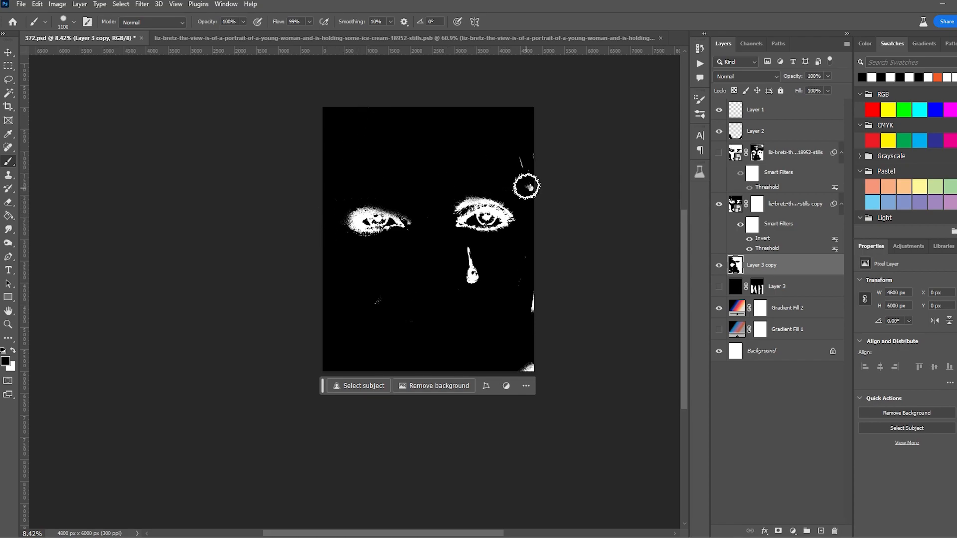
pyautogui.moveTo(458, 200); pyautogui.dragTo(485, 195)
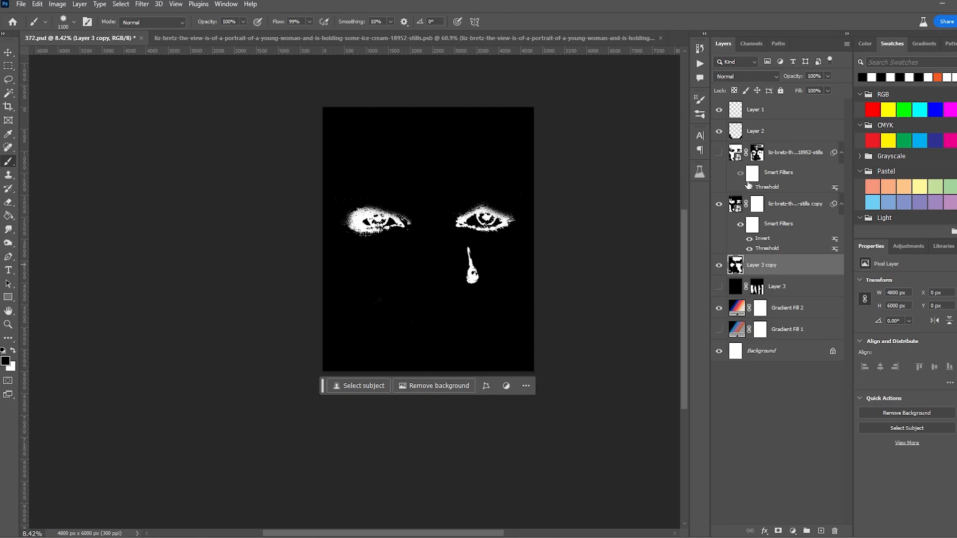
# Step: Try Darken blending and extra brush strokes below the left eye on the Layer 3 copy, then restore Normal blending
pyautogui.click(746, 76)
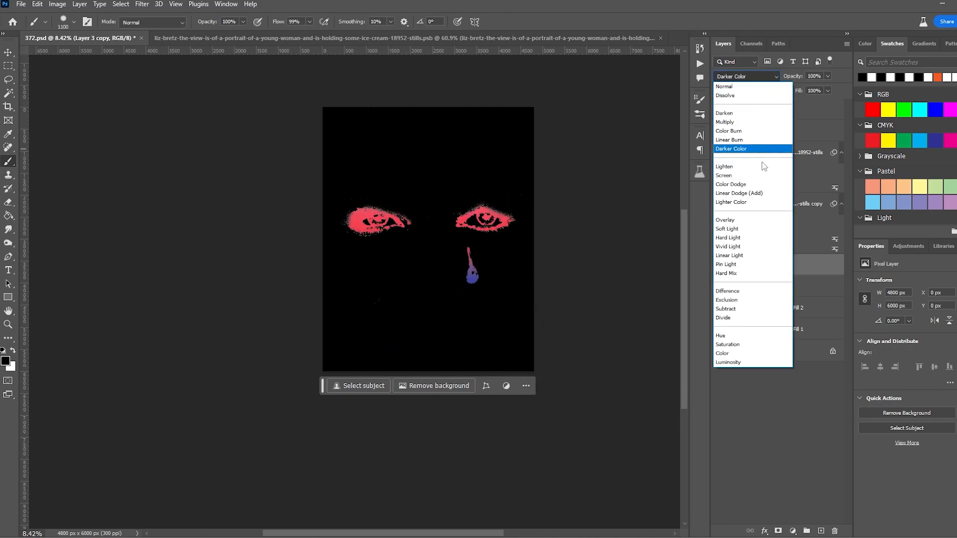
pyautogui.click(759, 113)
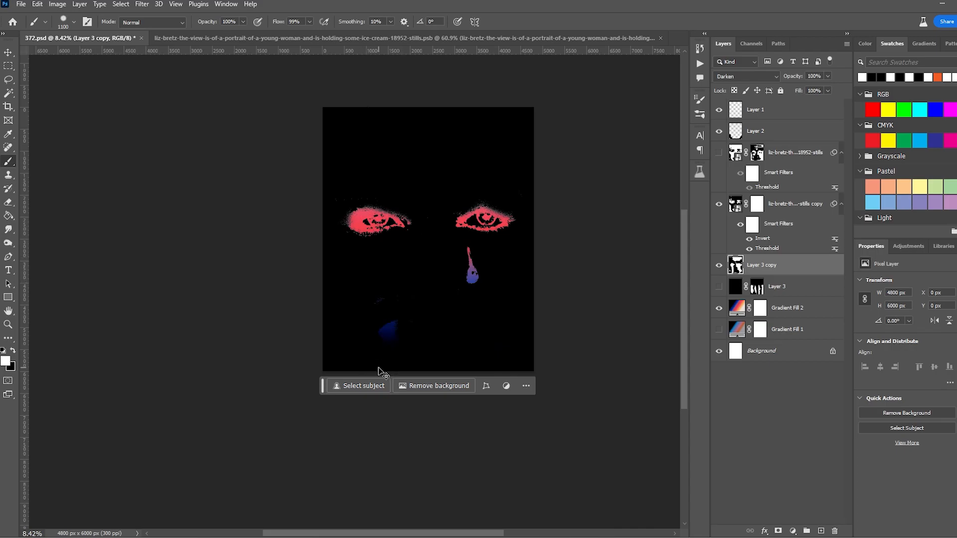
pyautogui.press('x')
pyautogui.moveTo(379, 365)
pyautogui.mouseDown()
pyautogui.moveTo(392, 263)
pyautogui.moveTo(405, 237)
pyautogui.mouseUp()
pyautogui.click(757, 158)
pyautogui.click(762, 264)
pyautogui.click(746, 77)
pyautogui.click(733, 79)
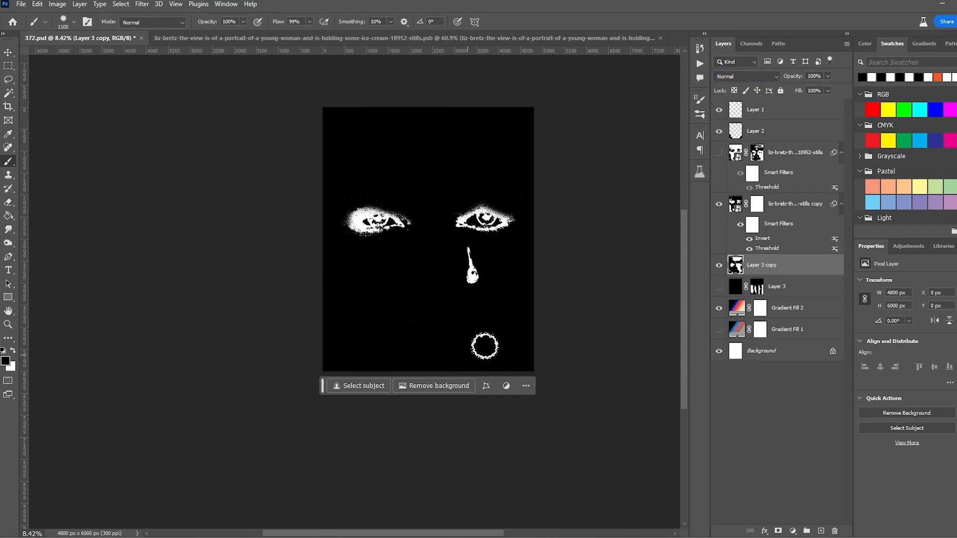
pyautogui.moveTo(370, 332)
pyautogui.mouseDown()
pyautogui.moveTo(404, 286)
pyautogui.moveTo(421, 341)
pyautogui.mouseUp()
pyautogui.hotkey('ctrl', 'z')
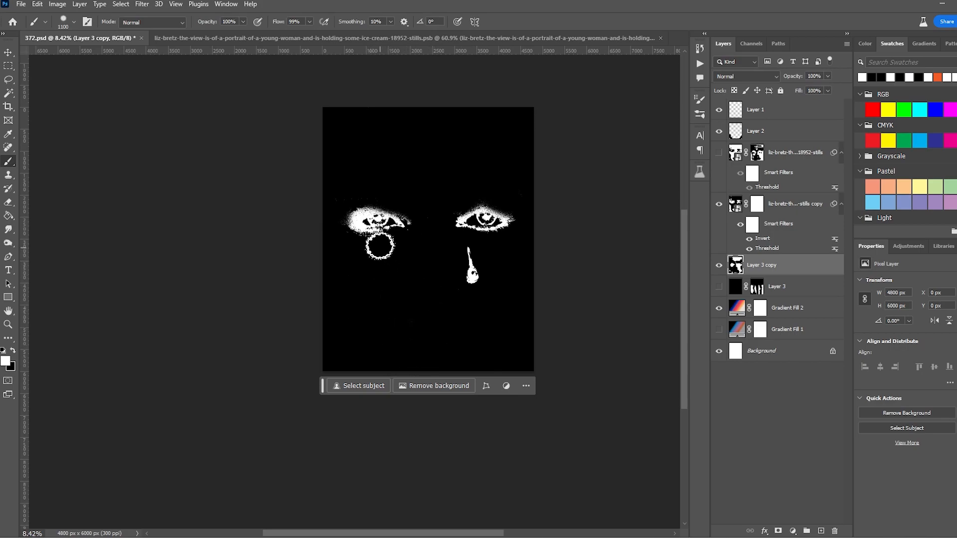
# Step: Try a duplicate of the Layer 3 copy above the inverted portrait with other blend modes, then delete it
pyautogui.moveTo(768, 268); pyautogui.dragTo(765, 194)
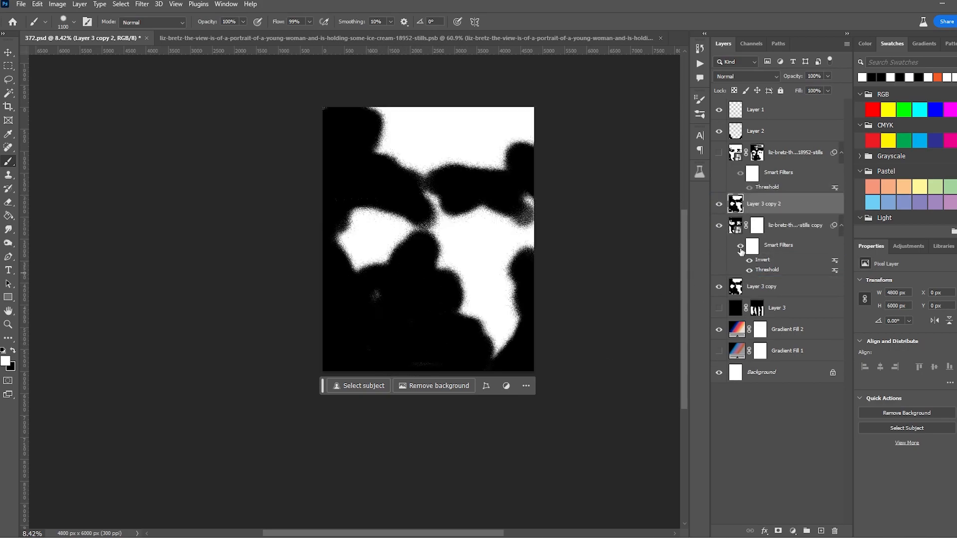
pyautogui.click(777, 78)
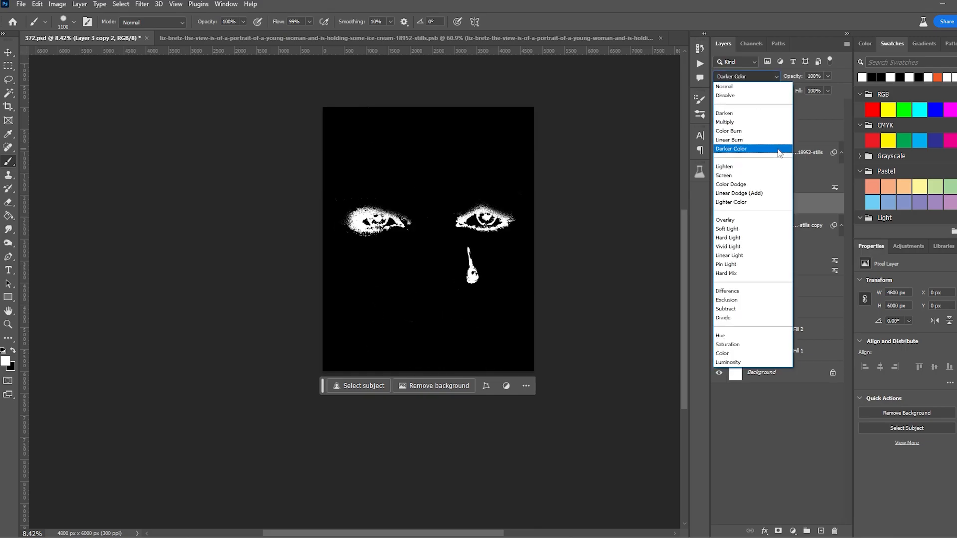
pyautogui.click(796, 201)
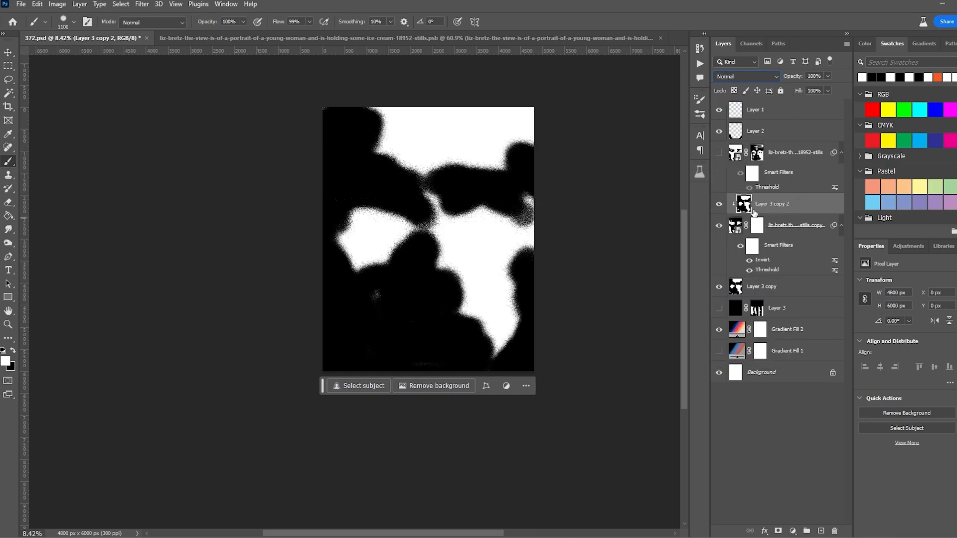
pyautogui.press('Delete')
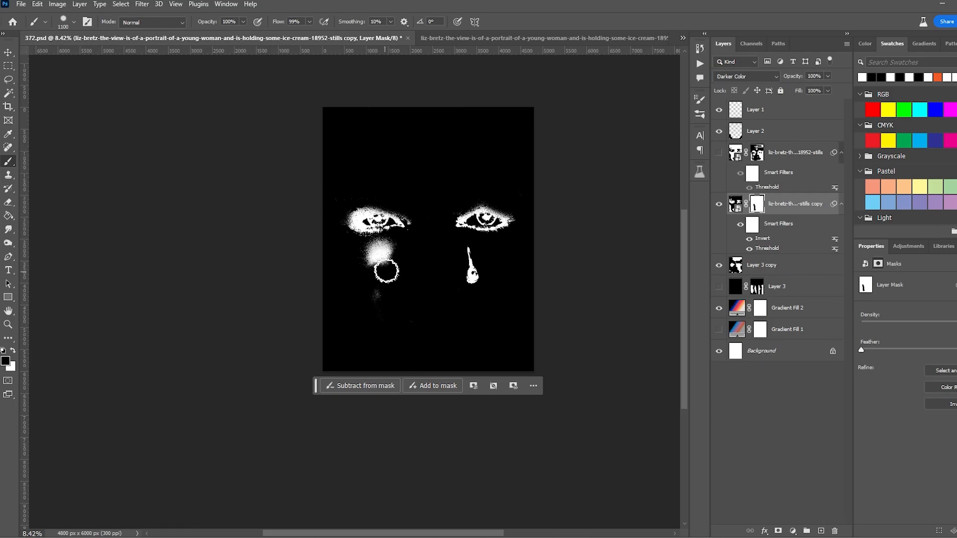
# Step: Paint a white tear stream below the left eye on the Layer 3 copy and mask the inverted portrait there
pyautogui.click(741, 265)
pyautogui.moveTo(397, 339); pyautogui.dragTo(377, 287)
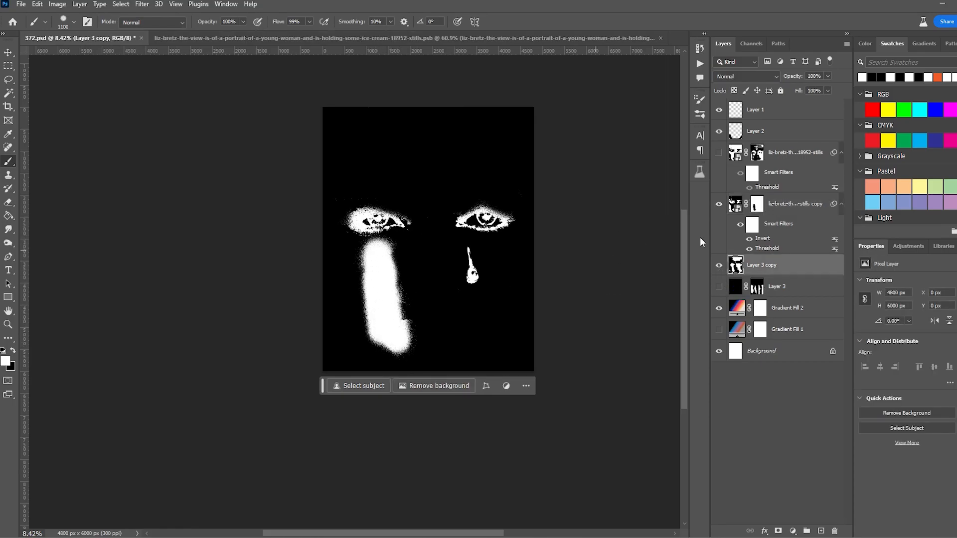
pyautogui.click(754, 205)
pyautogui.moveTo(373, 253); pyautogui.dragTo(371, 237)
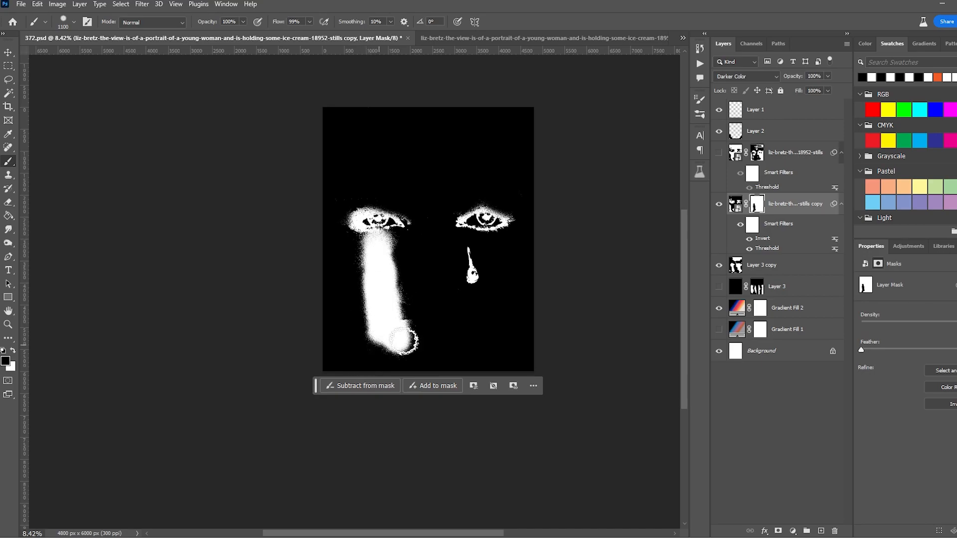
# Step: Set the Layer 3 copy's blend mode to Multiply and inspect the coloured tear stream
pyautogui.click(762, 266)
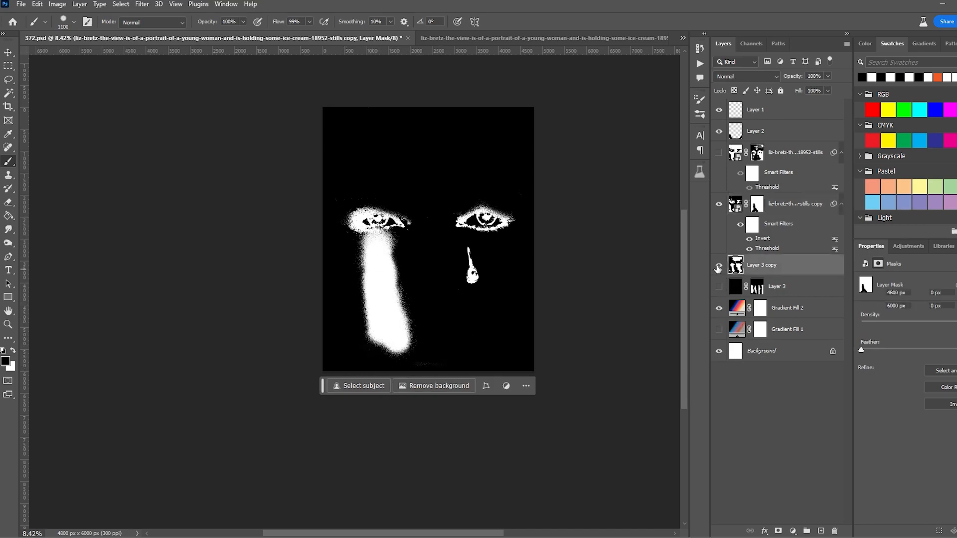
pyautogui.click(754, 77)
pyautogui.click(750, 123)
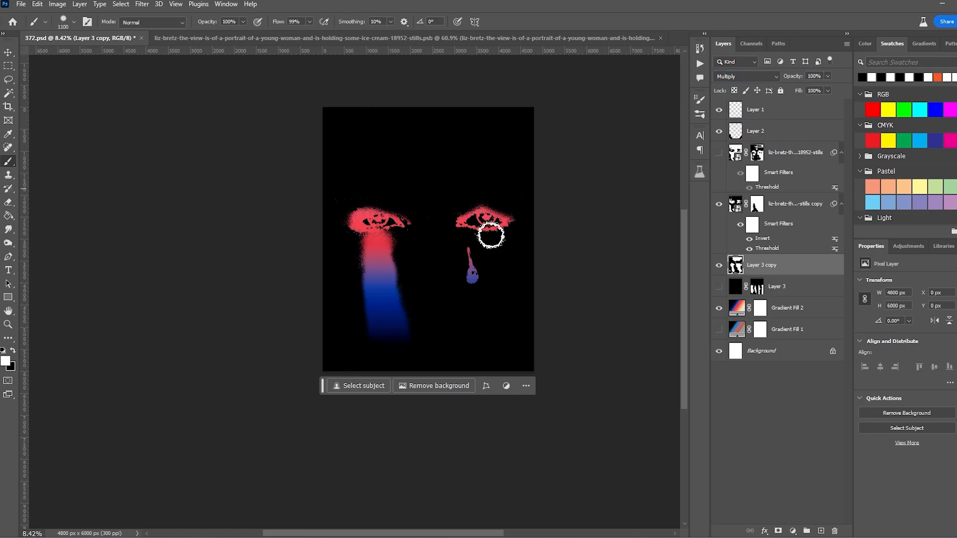
pyautogui.scroll(10, 358, 234)
pyautogui.scroll(-9, 363, 234)
# Step: Undo the Multiply blending and the painted and masked tear stream
pyautogui.hotkey('ctrl', 'z')
pyautogui.hotkey('ctrl', 'z')
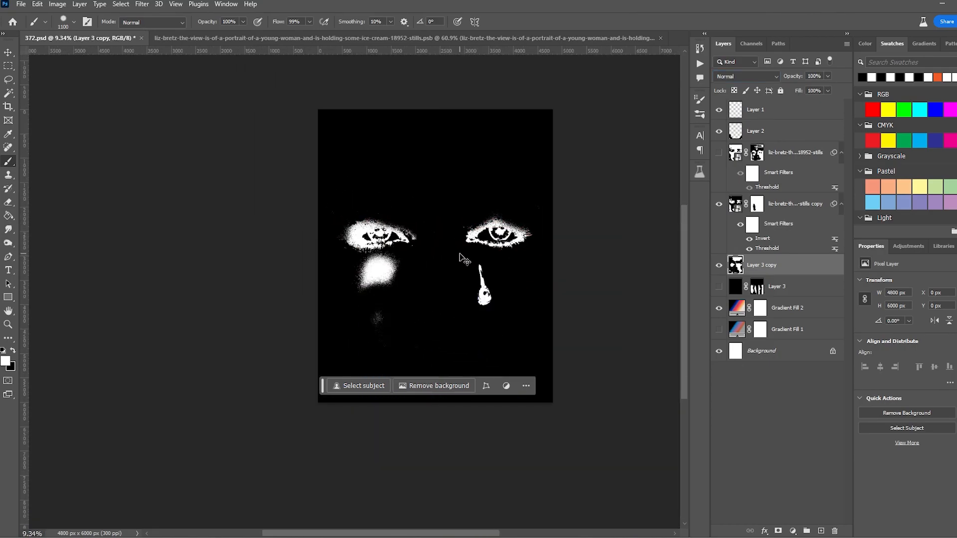
pyautogui.hotkey('ctrl', 'z')
# Step: Choose a textured 25 px brush preset
pyautogui.click(74, 22)
pyautogui.moveTo(128, 145); pyautogui.dragTo(130, 173)
pyautogui.click(553, 440)
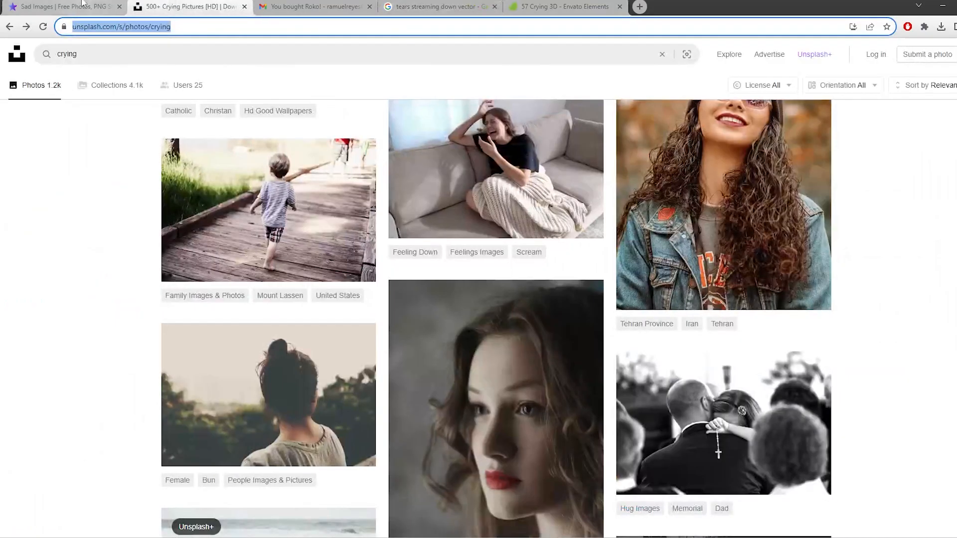
# Step: Switch to the web browser and open pinterest.com in place of the Unsplash page
pyautogui.click(84, 4)
pyautogui.click(204, 7)
pyautogui.tripleClick(209, 26)
pyautogui.write('pinterest.com')
pyautogui.press('Return')
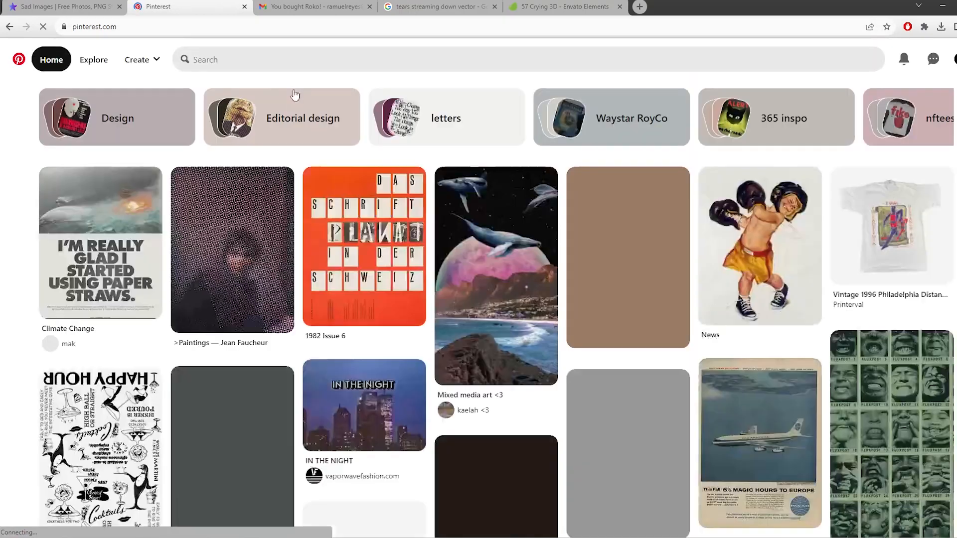
# Step: Search Pinterest for "crying poster"
pyautogui.click(292, 58)
pyautogui.write('crying')
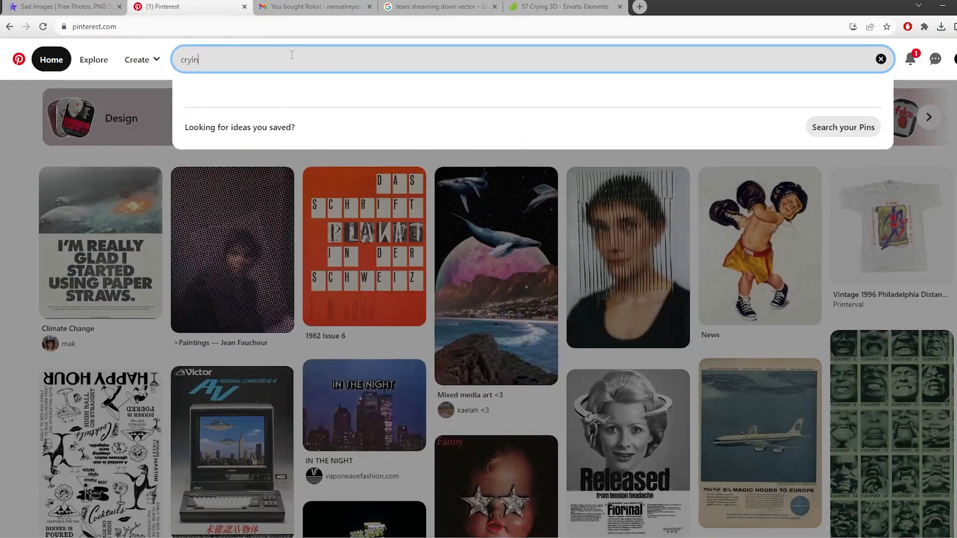
pyautogui.click(23, 237)
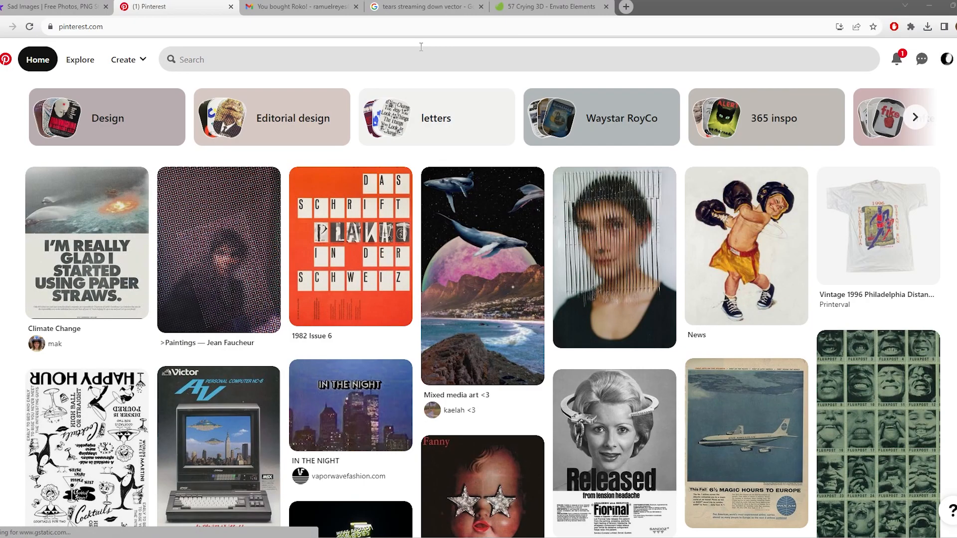
pyautogui.click(434, 56)
pyautogui.write('crying poster')
pyautogui.press('Return')
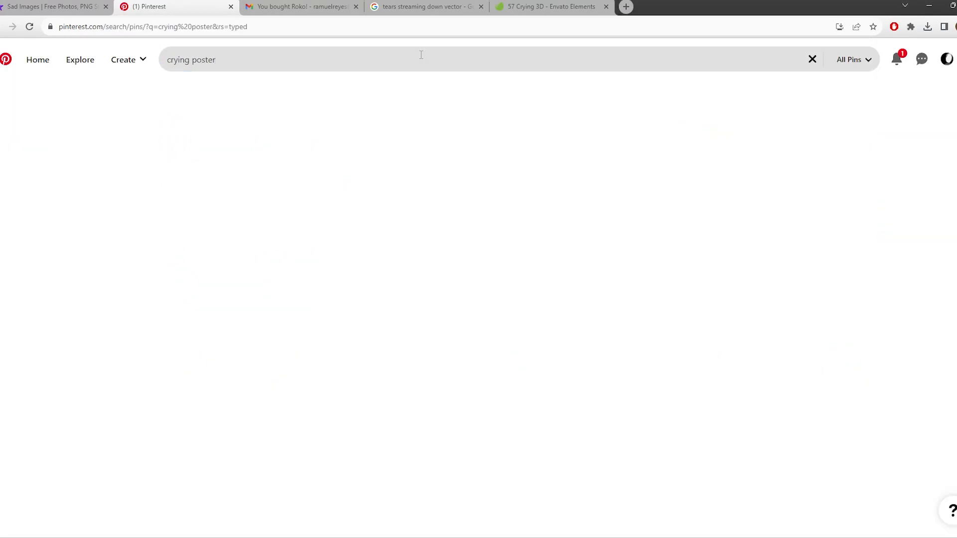
# Step: Browse the poster ideas and examine the pin of the woman in yellow with coloured tear stripes
pyautogui.scroll(-4, 59, 318)
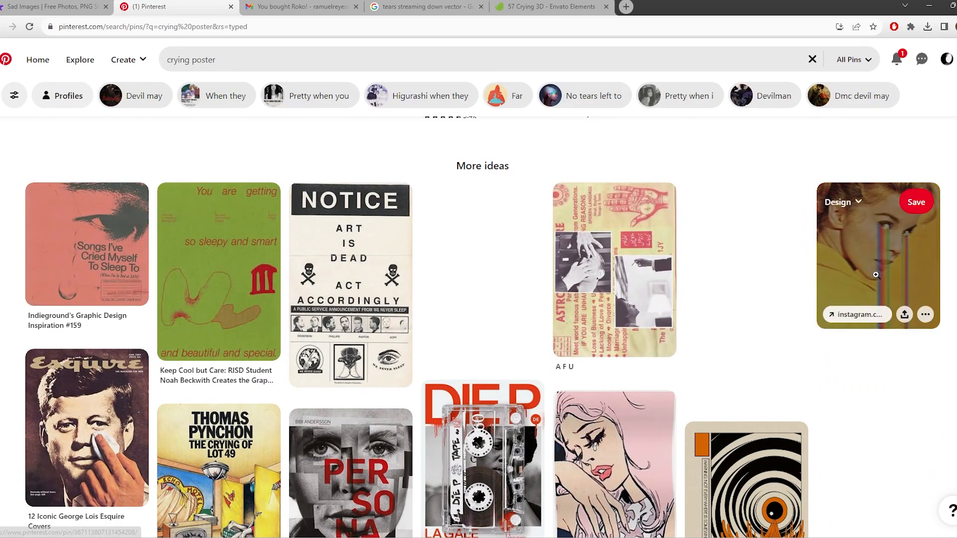
pyautogui.click(842, 291)
pyautogui.scroll(-4, 688, 286)
pyautogui.scroll(4, 684, 275)
pyautogui.hotkey('alt', 'Left')
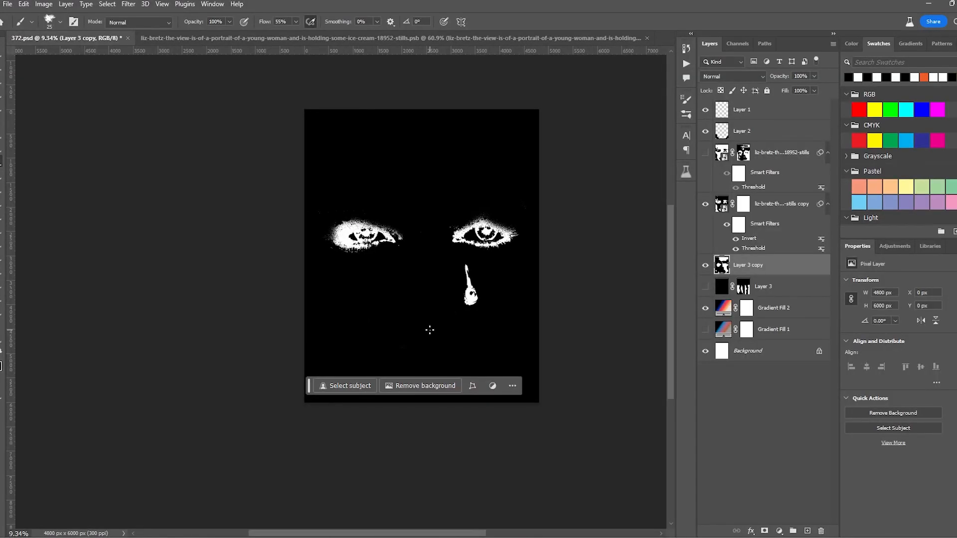
# Step: Back in Photoshop, draw a white rectangle about 708 × 3641 px down from the left eye and place it beneath the Layer 3 copy
pyautogui.rightClick(1, 162)
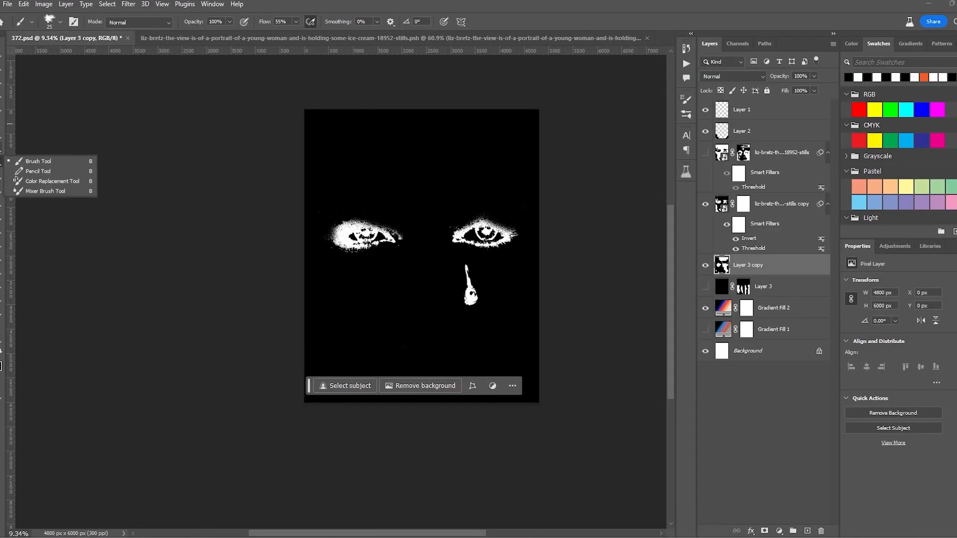
pyautogui.click(2, 297)
pyautogui.moveTo(342, 243)
pyautogui.mouseDown()
pyautogui.moveTo(399, 417)
pyautogui.moveTo(377, 422)
pyautogui.mouseUp()
pyautogui.click(102, 22)
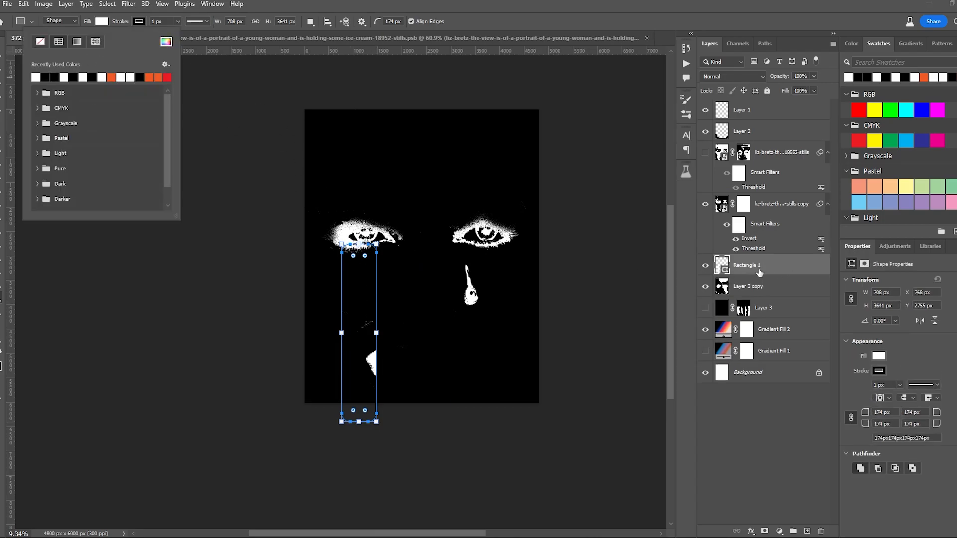
pyautogui.moveTo(757, 270); pyautogui.dragTo(758, 296)
# Step: Hide the Layer 3 copy, Rectangle 1 and the inverted portrait copy, and show the original portrait layer
pyautogui.click(705, 287)
pyautogui.click(705, 265)
pyautogui.click(705, 204)
pyautogui.click(705, 204)
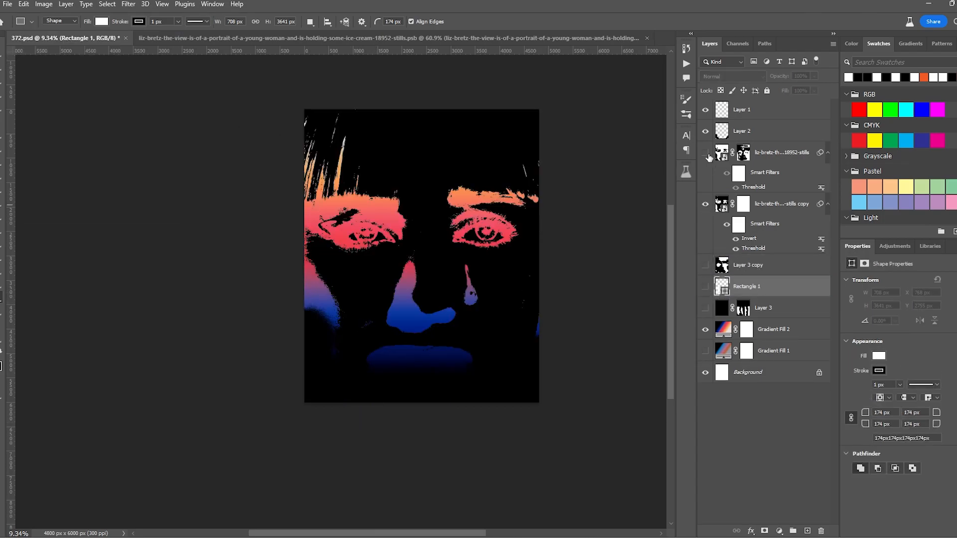
pyautogui.click(705, 152)
pyautogui.click(705, 204)
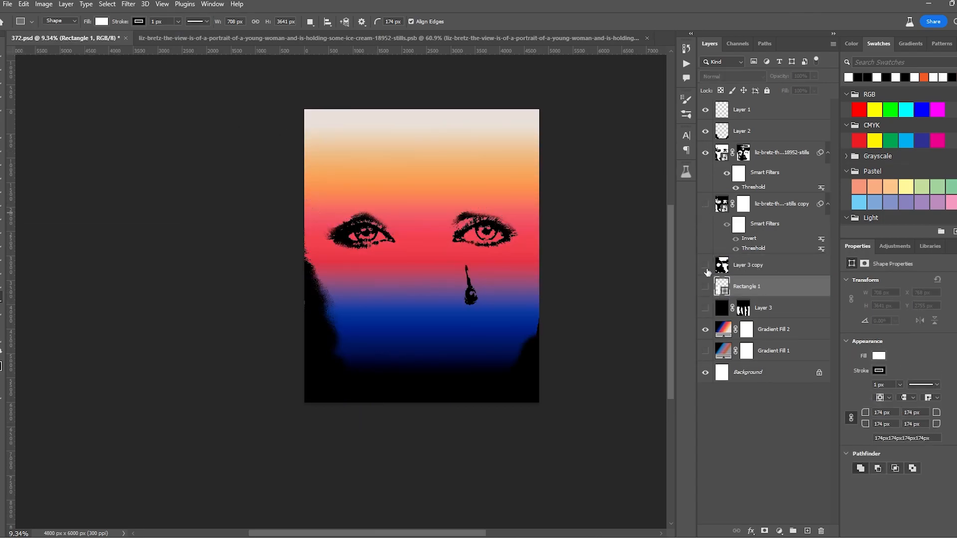
# Step: Compare the poster with and without Gradient Fill 2 and leave the gradient hidden
pyautogui.click(705, 330)
pyautogui.click(705, 329)
pyautogui.click(705, 330)
pyautogui.click(705, 329)
pyautogui.click(705, 329)
pyautogui.click(705, 330)
pyautogui.click(705, 329)
pyautogui.click(705, 329)
# Step: Enlarge the original portrait layer slightly, rotate it to about -0.81° and reposition it on the canvas
pyautogui.click(2, 52)
pyautogui.moveTo(348, 377); pyautogui.dragTo(347, 398)
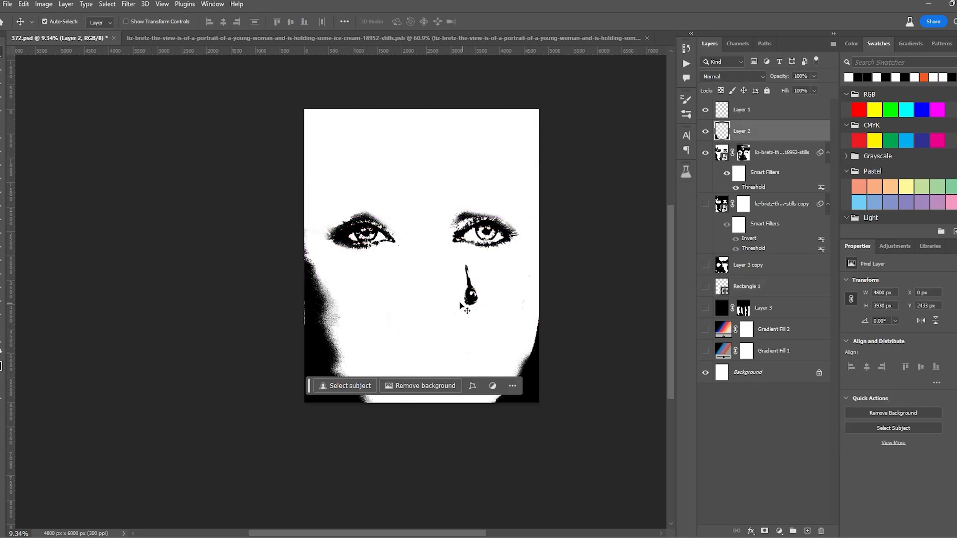
pyautogui.click(382, 240)
pyautogui.hotkey('ctrl', 't')
pyautogui.click(498, 212)
pyautogui.moveTo(169, 242); pyautogui.dragTo(118, 241)
pyautogui.moveTo(499, 235); pyautogui.dragTo(528, 198)
pyautogui.moveTo(487, 506); pyautogui.dragTo(486, 506)
pyautogui.moveTo(500, 217); pyautogui.dragTo(495, 277)
pyautogui.press('Return')
# Step: Try to select the tear on the original portrait layer with the Quick Selection tool
pyautogui.click(372, 245)
pyautogui.scroll(5, 372, 245)
pyautogui.scroll(-3, 370, 244)
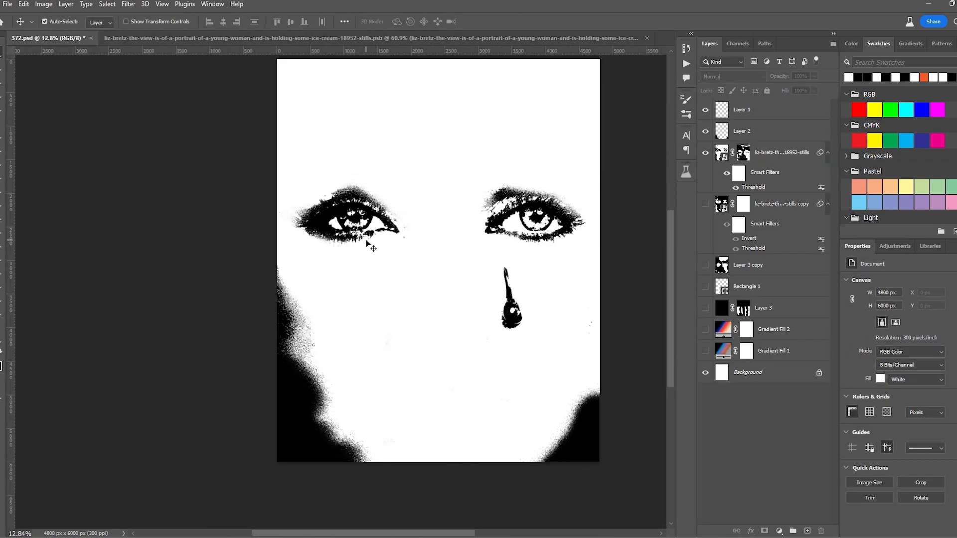
pyautogui.scroll(5, 504, 282)
pyautogui.scroll(-2, 515, 279)
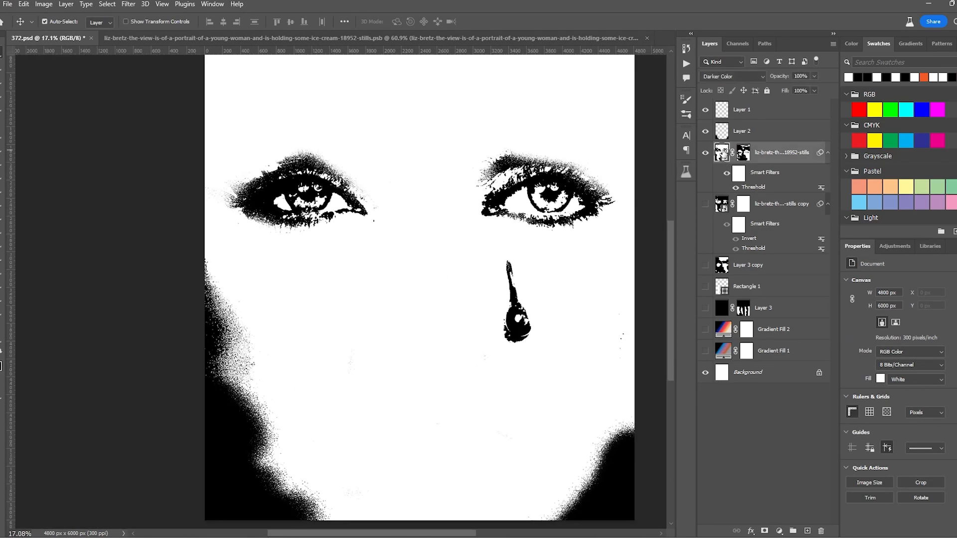
pyautogui.click(724, 155)
pyautogui.click(1, 94)
pyautogui.click(45, 103)
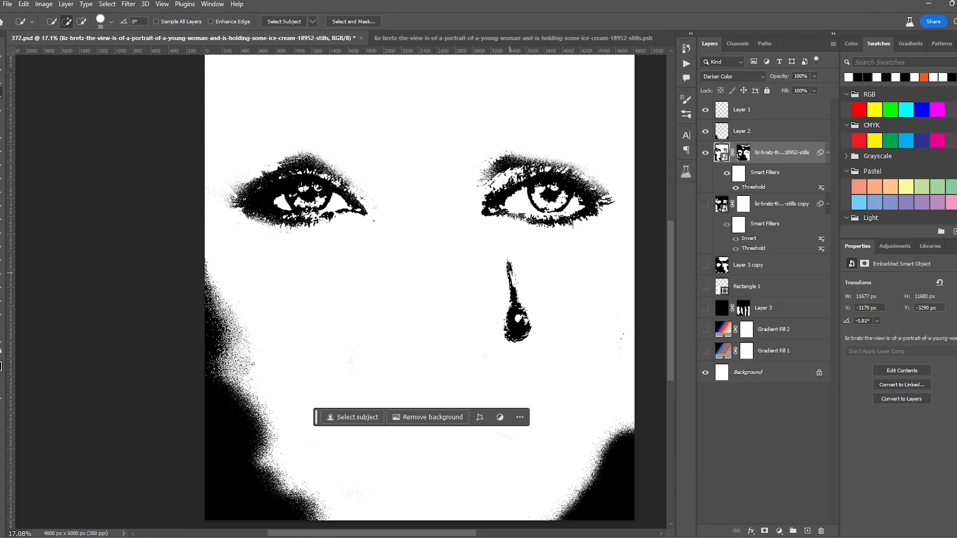
pyautogui.click(523, 314)
# Step: Draw a freehand Lasso selection around the tear and copy it to a new layer
pyautogui.scroll(3, 524, 313)
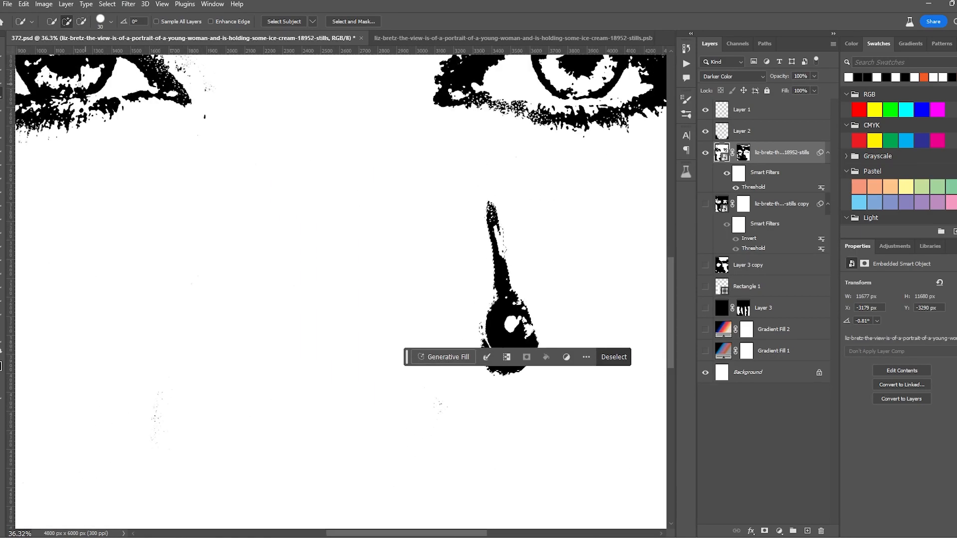
pyautogui.rightClick(2, 95)
pyautogui.press('l')
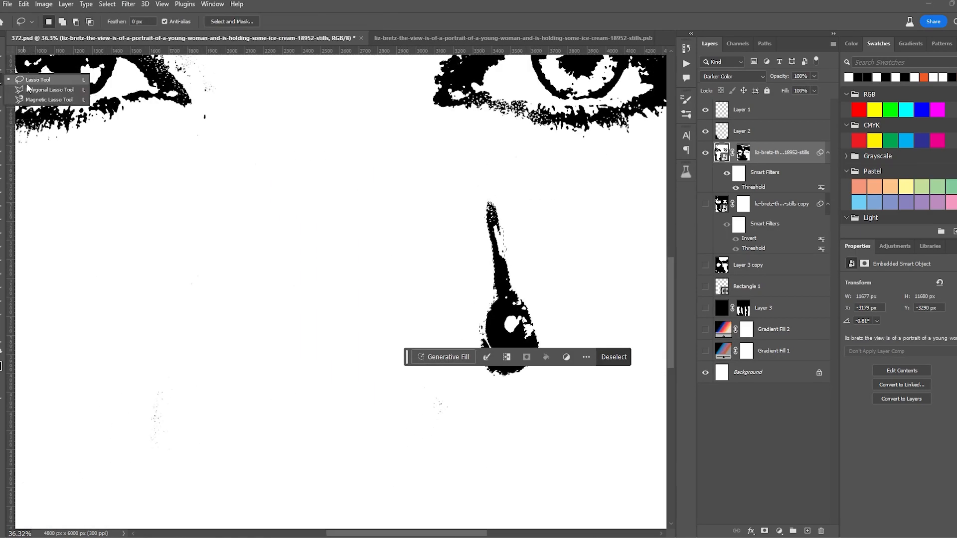
pyautogui.moveTo(519, 204); pyautogui.dragTo(538, 239)
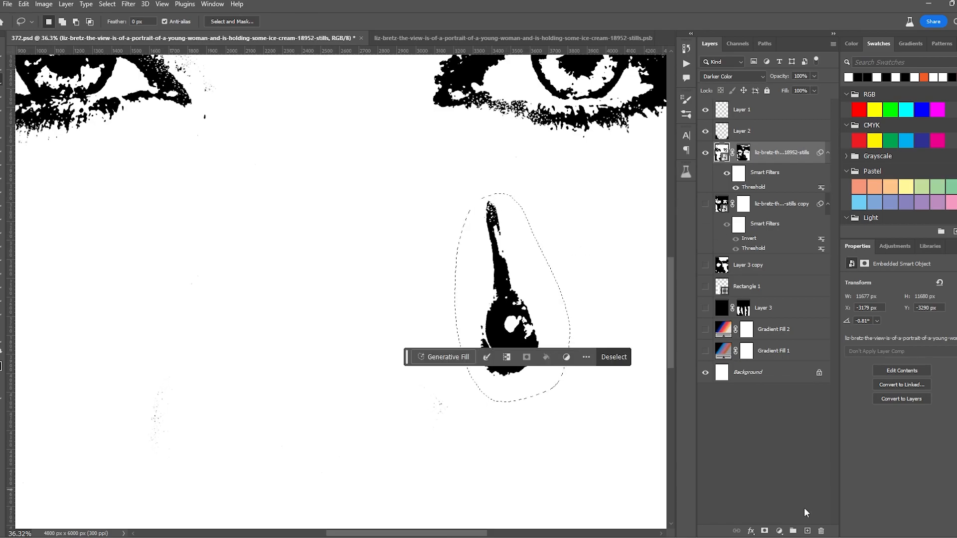
pyautogui.hotkey('ctrl', 'j')
# Step: Scale down and reposition the copied tear with Free Transform
pyautogui.scroll(-6, 653, 195)
pyautogui.hotkey('ctrl', 't')
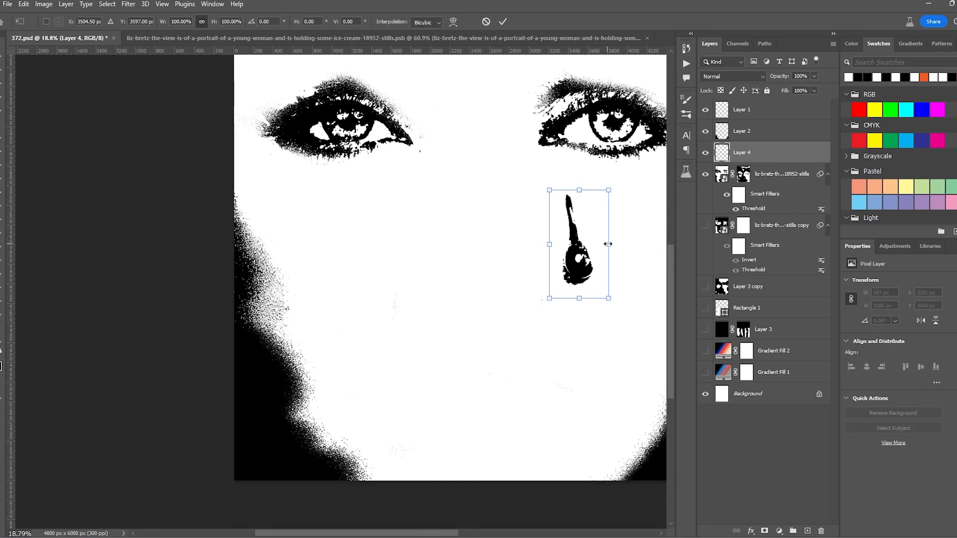
pyautogui.moveTo(609, 243); pyautogui.dragTo(588, 244)
pyautogui.moveTo(543, 277); pyautogui.dragTo(544, 296)
pyautogui.moveTo(604, 287); pyautogui.dragTo(601, 293)
pyautogui.moveTo(543, 278)
pyautogui.mouseDown()
pyautogui.moveTo(590, 268)
pyautogui.moveTo(533, 266)
pyautogui.mouseUp()
pyautogui.moveTo(593, 264)
pyautogui.mouseDown()
pyautogui.moveTo(593, 256)
pyautogui.moveTo(535, 267)
pyautogui.mouseUp()
pyautogui.press('Return')
pyautogui.scroll(-4, 603, 287)
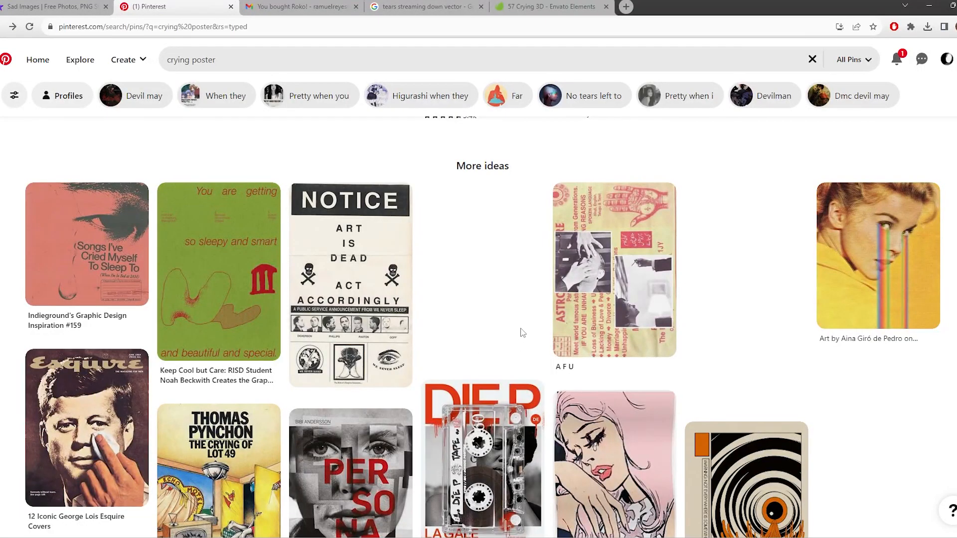
# Step: Browse the crying poster results on Pinterest for design references
pyautogui.scroll(-6, 521, 333)
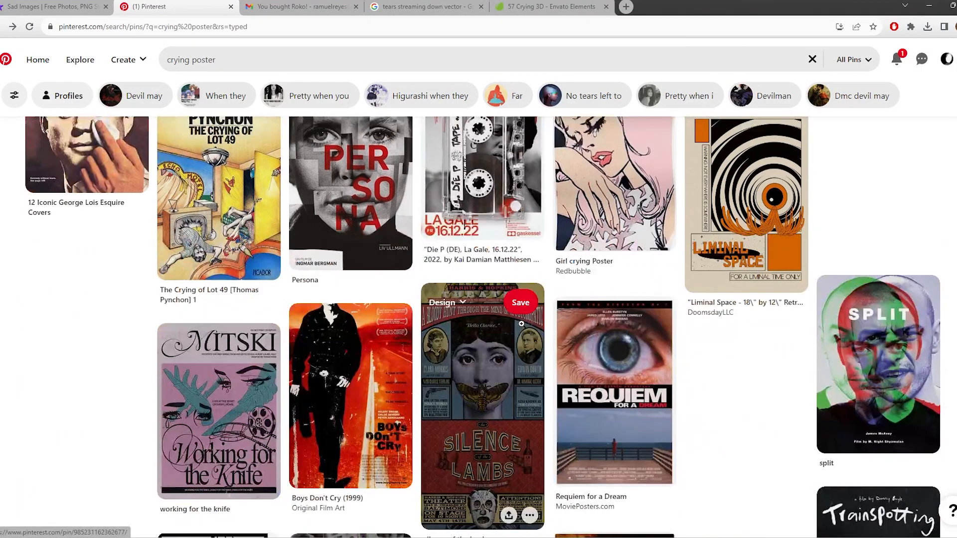
pyautogui.scroll(-8, 552, 306)
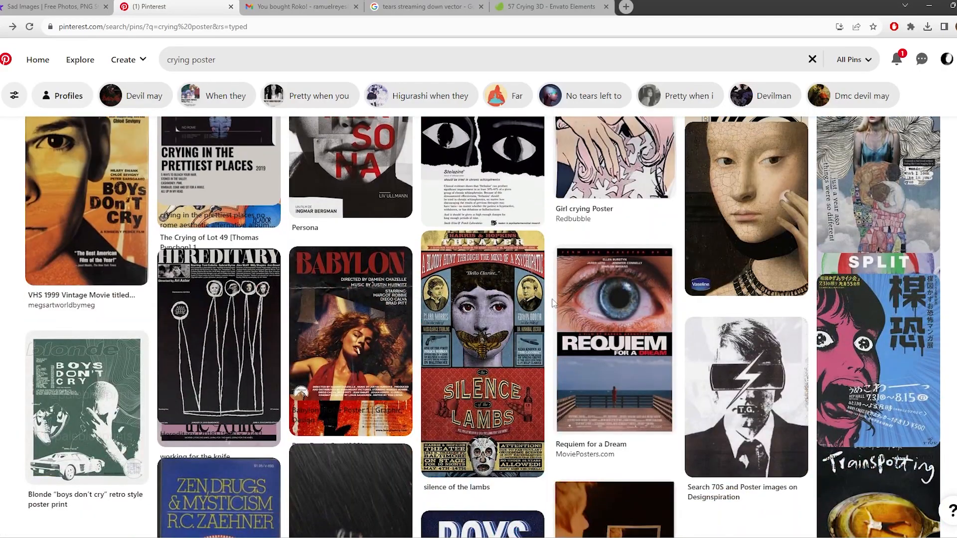
pyautogui.scroll(-6, 550, 299)
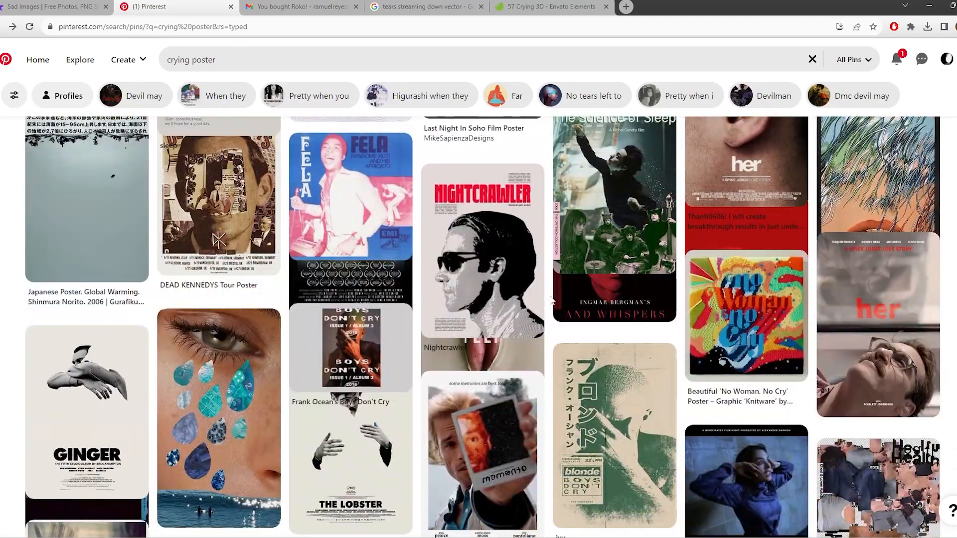
pyautogui.scroll(-10, 550, 296)
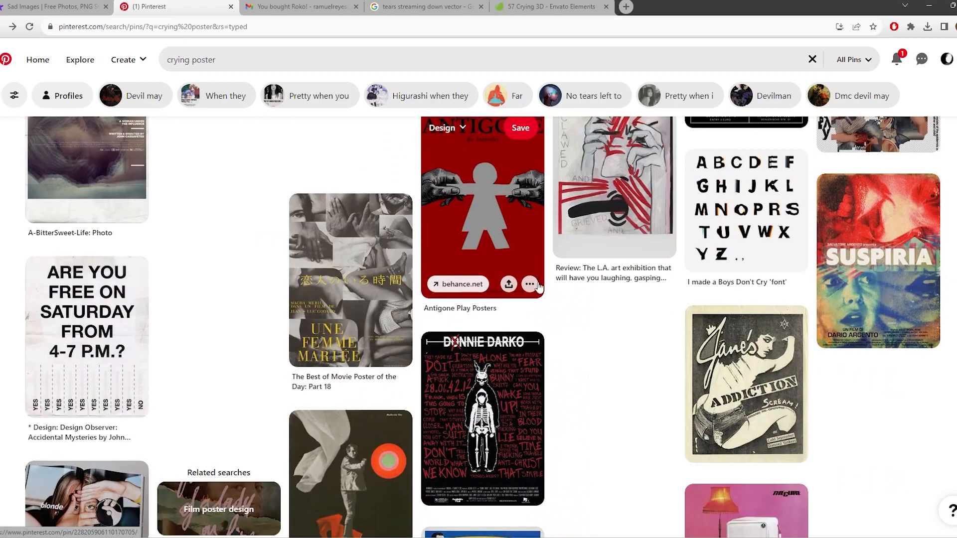
# Step: Switch to Photoshop, show Gradient Fill 2 and clip it directly above the thresholded portrait layer
pyautogui.click(579, 536)
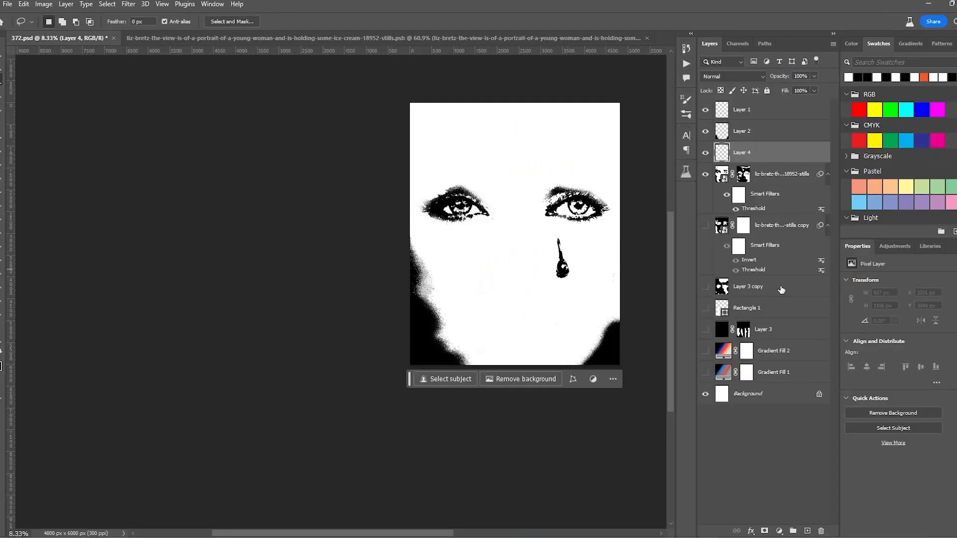
pyautogui.click(706, 352)
pyautogui.moveTo(767, 352); pyautogui.dragTo(763, 162)
pyautogui.keyDown('alt'); pyautogui.click(746, 184); pyautogui.keyUp('alt')
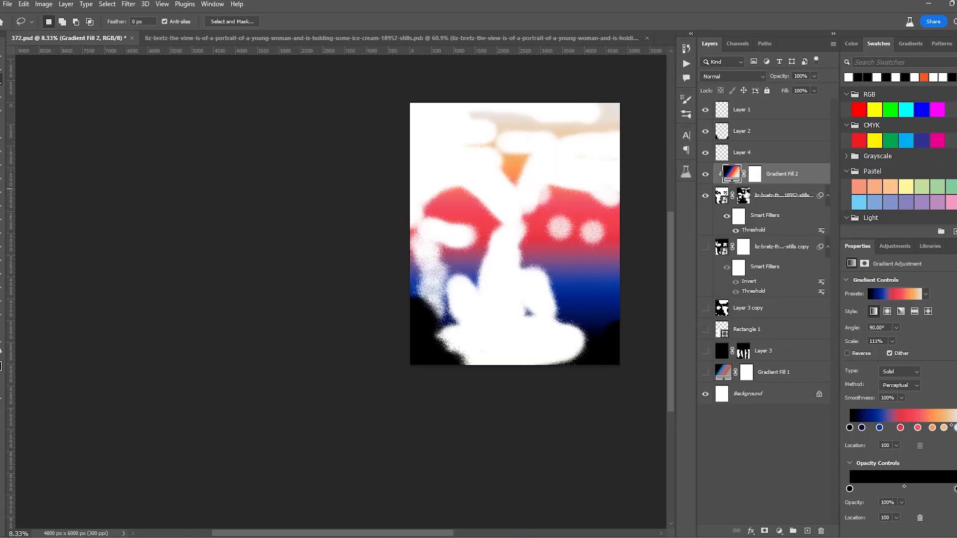
# Step: Try Darker Color and Overlay blending on the portrait layer with Gradient Fill 2 unclipped, and restore Normal blending and the clipping
pyautogui.click(722, 205)
pyautogui.keyDown('alt'); pyautogui.click(741, 186); pyautogui.keyUp('alt')
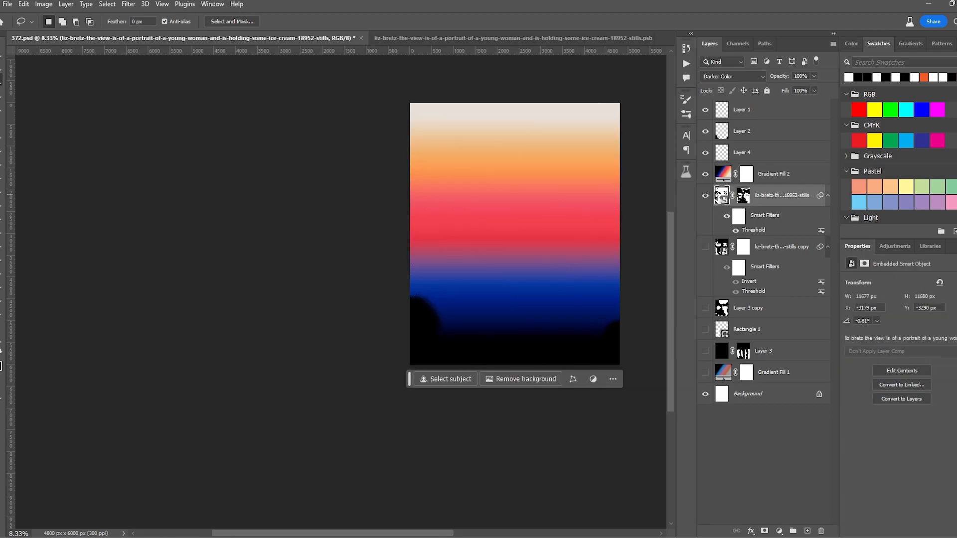
pyautogui.click(751, 76)
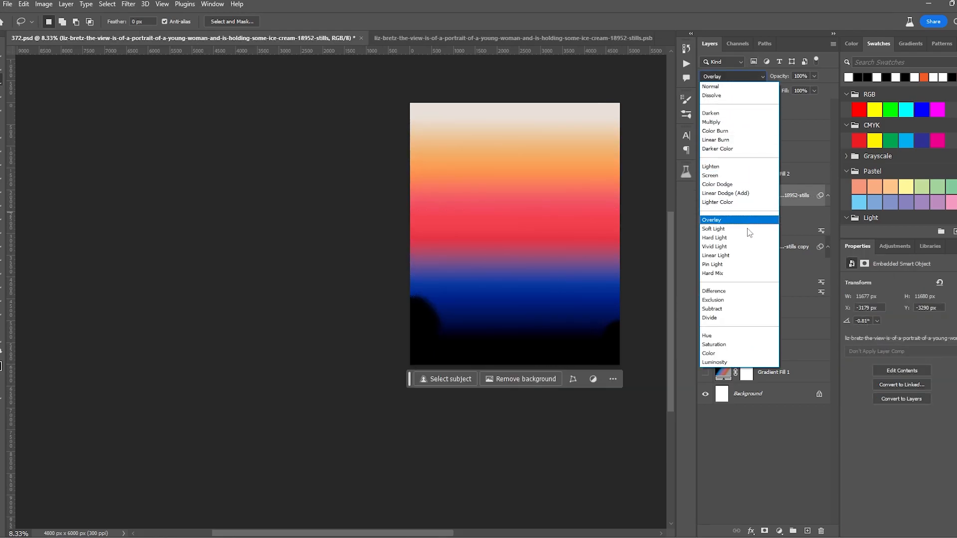
pyautogui.press('Escape')
pyautogui.click(726, 174)
pyautogui.click(724, 197)
pyautogui.click(731, 77)
pyautogui.click(727, 87)
pyautogui.keyDown('alt'); pyautogui.click(738, 185); pyautogui.keyUp('alt')
# Step: Set the blend mode of the Gradient Fill 2 layer to Lighter Color
pyautogui.click(743, 198)
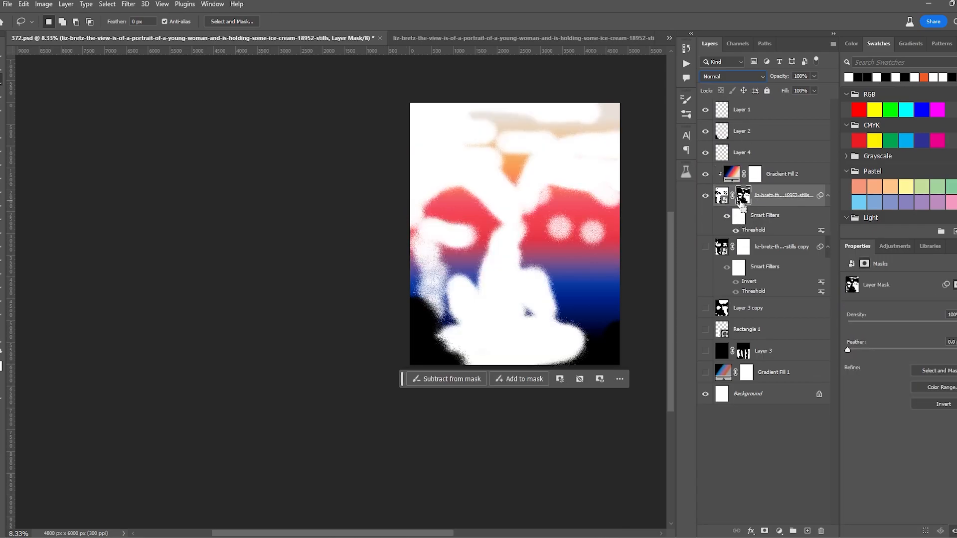
pyautogui.click(722, 196)
pyautogui.click(732, 176)
pyautogui.click(778, 201)
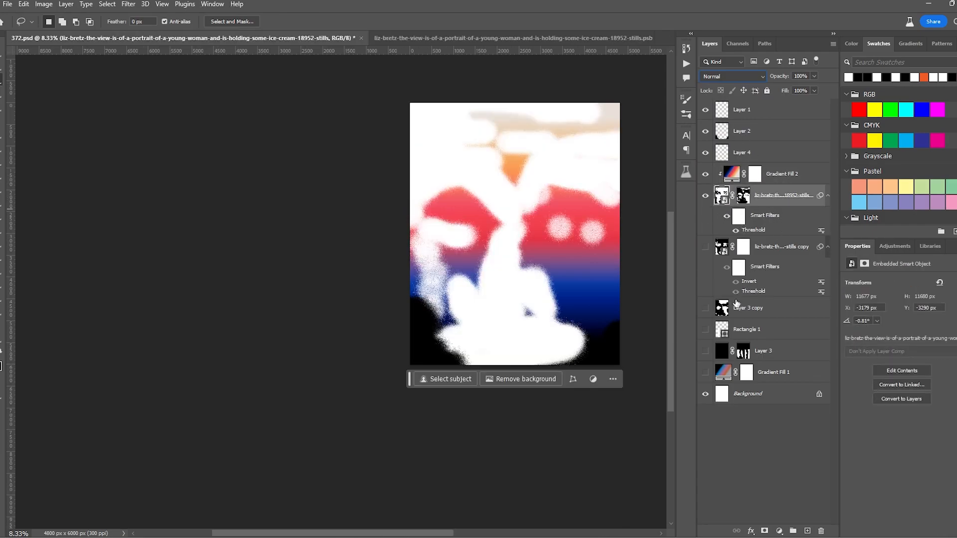
pyautogui.click(802, 178)
pyautogui.click(743, 76)
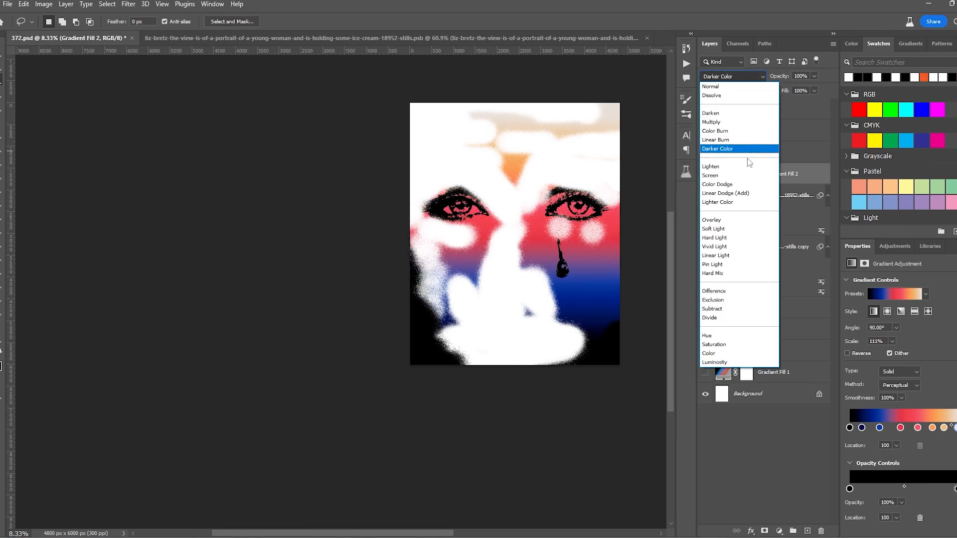
pyautogui.click(758, 203)
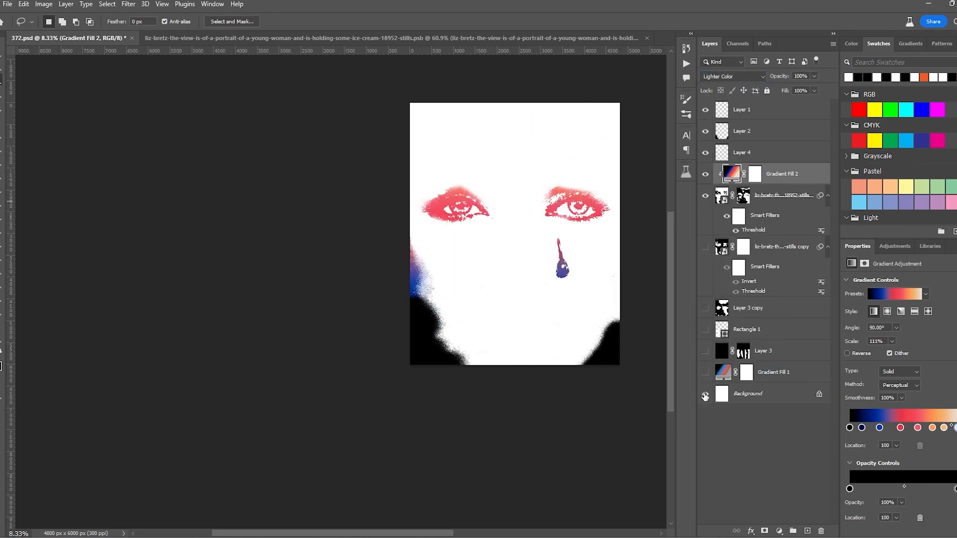
# Step: Release Gradient Fill 2 from its clipping and move the visible Layer 2 directly beneath it
pyautogui.click(704, 131)
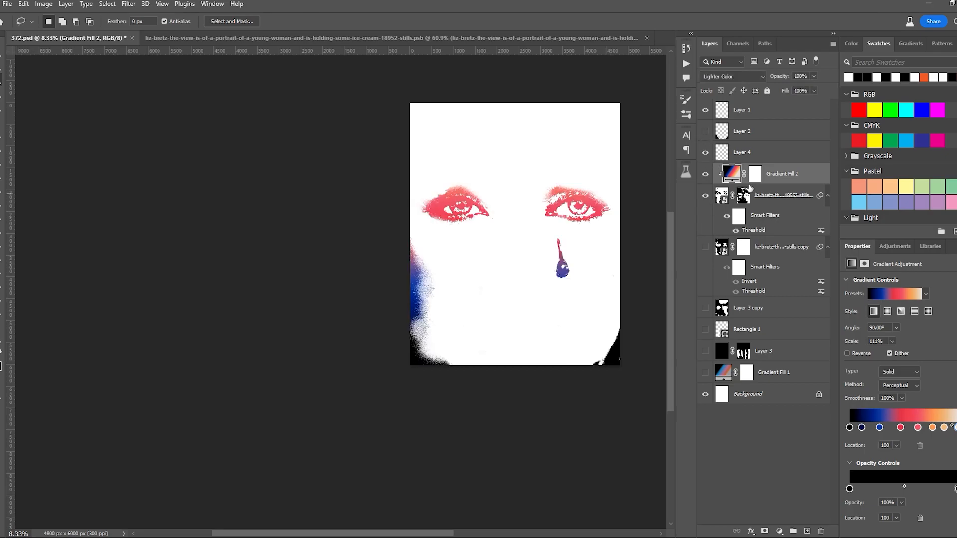
pyautogui.keyDown('alt'); pyautogui.click(751, 183); pyautogui.keyUp('alt')
pyautogui.click(742, 131)
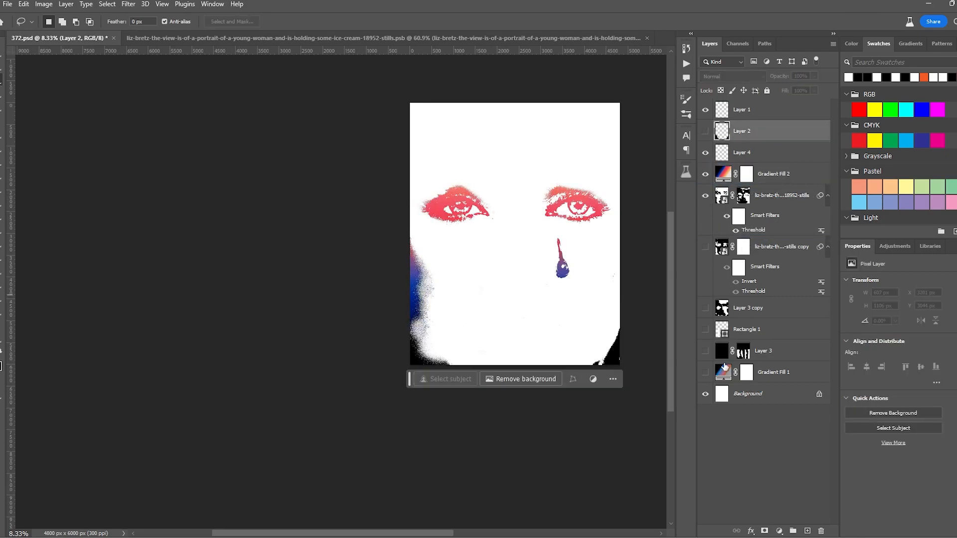
pyautogui.click(705, 131)
pyautogui.moveTo(740, 131); pyautogui.dragTo(781, 198)
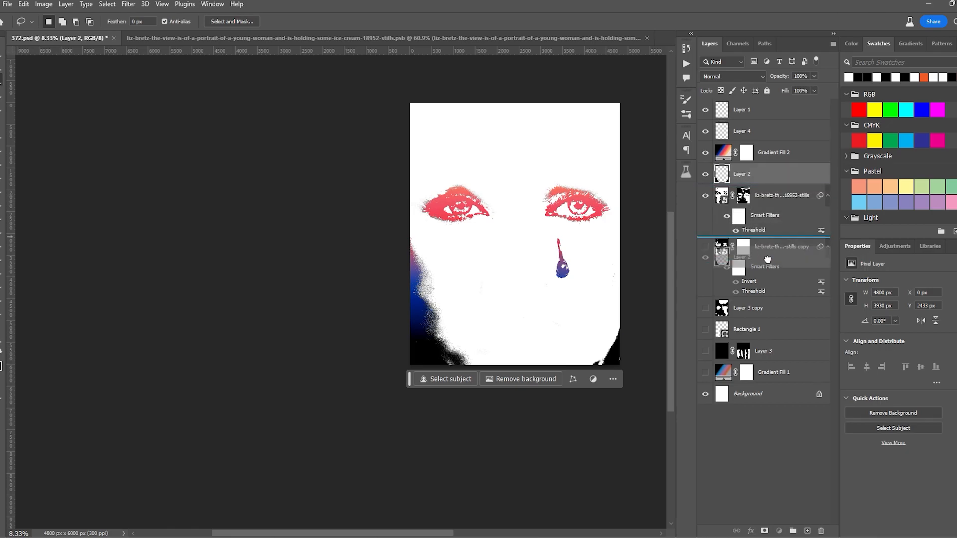
# Step: Try painting white over the dark lower areas of Layer 2 with a 1600 px splatter brush
pyautogui.click(4, 155)
pyautogui.moveTo(788, 180); pyautogui.dragTo(787, 179)
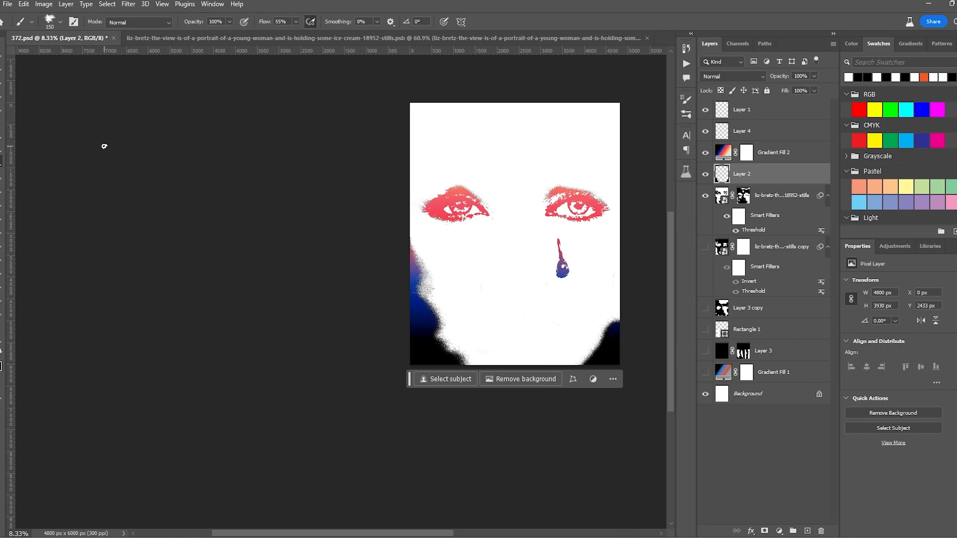
pyautogui.press(']')
pyautogui.moveTo(435, 343)
pyautogui.mouseDown()
pyautogui.moveTo(496, 338)
pyautogui.moveTo(571, 348)
pyautogui.mouseUp()
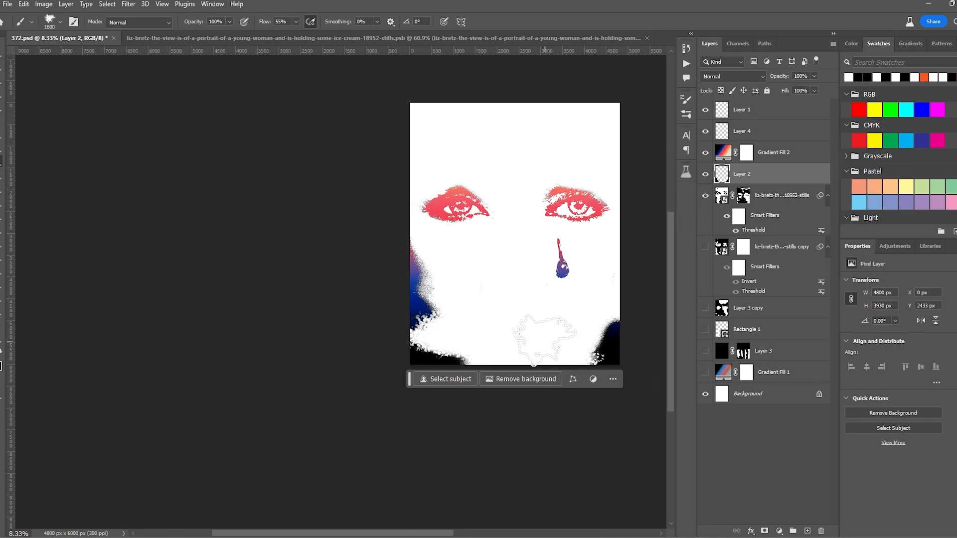
pyautogui.keyDown('ctrl'); pyautogui.click(552, 334); pyautogui.keyUp('ctrl')
pyautogui.hotkey('ctrl', 'z')
pyautogui.press(']')
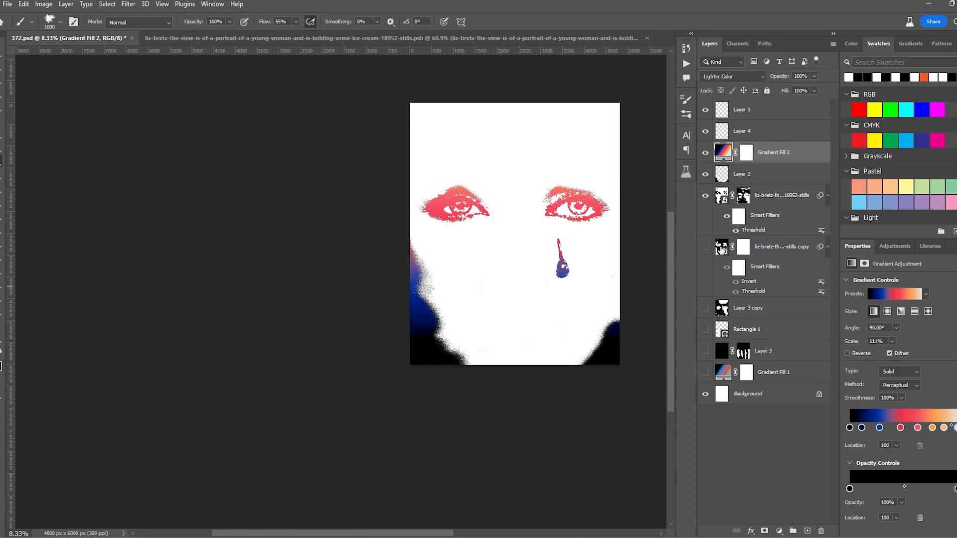
# Step: Choose a rough-edged round brush at 1600 px and paint black across the lower part of Layer 2
pyautogui.click(750, 181)
pyautogui.moveTo(423, 344); pyautogui.dragTo(598, 339)
pyautogui.rightClick(1, 165)
pyautogui.click(58, 23)
pyautogui.moveTo(111, 180); pyautogui.dragTo(109, 144)
pyautogui.click(26, 119)
pyautogui.moveTo(536, 343)
pyautogui.mouseDown()
pyautogui.moveTo(369, 338)
pyautogui.moveTo(598, 335)
pyautogui.moveTo(444, 267)
pyautogui.moveTo(402, 211)
pyautogui.moveTo(444, 263)
pyautogui.moveTo(487, 252)
pyautogui.mouseUp()
pyautogui.moveTo(611, 199)
pyautogui.mouseDown()
pyautogui.moveTo(613, 226)
pyautogui.moveTo(583, 289)
pyautogui.moveTo(545, 309)
pyautogui.moveTo(536, 292)
pyautogui.moveTo(380, 246)
pyautogui.moveTo(548, 225)
pyautogui.mouseUp()
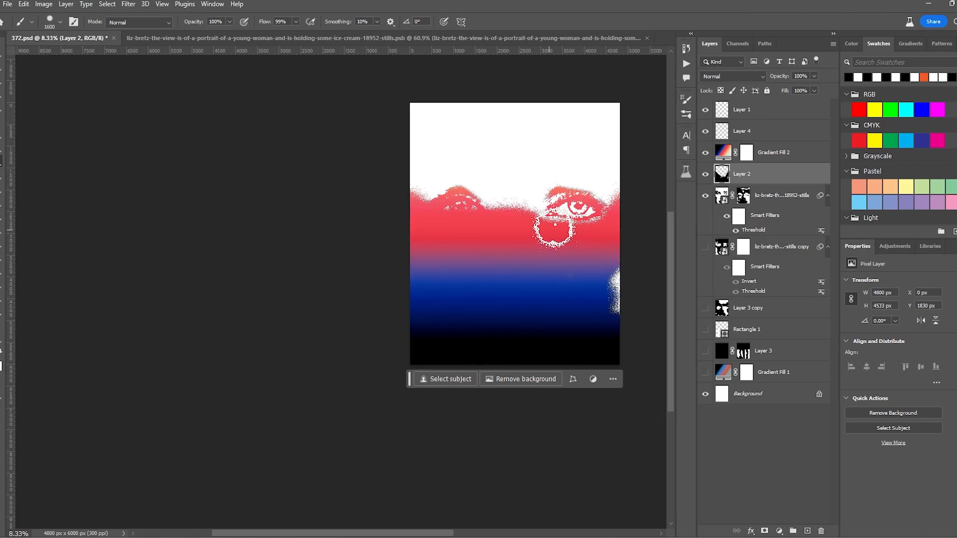
pyautogui.hotkey('ctrl', 'z')
# Step: Paint black over the remaining face and background on Layer 2, keeping only the eyes uncovered
pyautogui.moveTo(518, 149)
pyautogui.mouseDown()
pyautogui.moveTo(353, 121)
pyautogui.moveTo(533, 160)
pyautogui.moveTo(630, 202)
pyautogui.moveTo(569, 240)
pyautogui.mouseUp()
pyautogui.moveTo(509, 272); pyautogui.dragTo(425, 239)
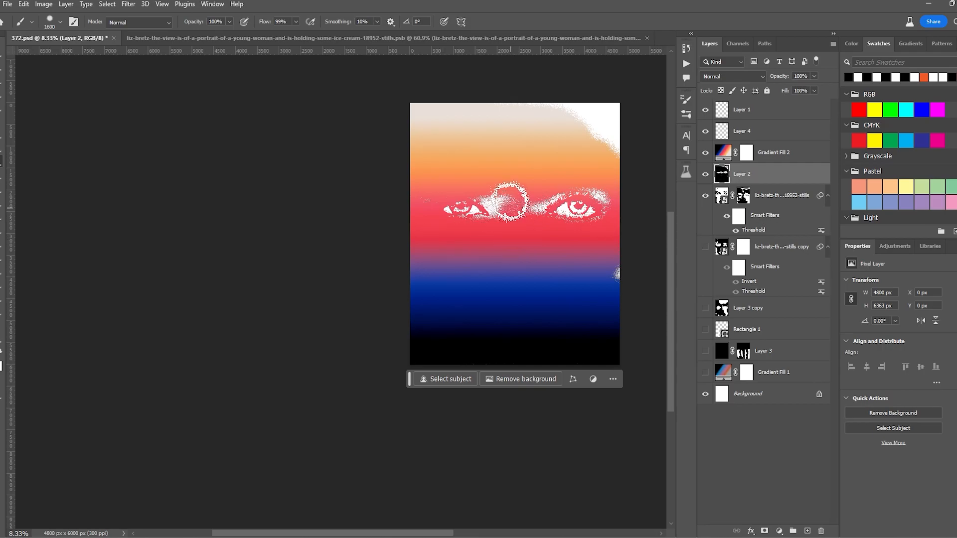
pyautogui.moveTo(524, 207)
pyautogui.mouseDown()
pyautogui.moveTo(625, 193)
pyautogui.moveTo(602, 239)
pyautogui.moveTo(523, 231)
pyautogui.moveTo(656, 317)
pyautogui.moveTo(617, 174)
pyautogui.moveTo(657, 139)
pyautogui.moveTo(470, 97)
pyautogui.moveTo(616, 108)
pyautogui.mouseUp()
pyautogui.moveTo(463, 234)
pyautogui.mouseDown()
pyautogui.moveTo(472, 374)
pyautogui.moveTo(466, 214)
pyautogui.moveTo(486, 275)
pyautogui.mouseUp()
pyautogui.scroll(5, 467, 230)
pyautogui.hotkey('ctrl', 'z')
pyautogui.hotkey('ctrl', 'z')
pyautogui.hotkey('ctrl', 'z')
pyautogui.scroll(-3, 475, 285)
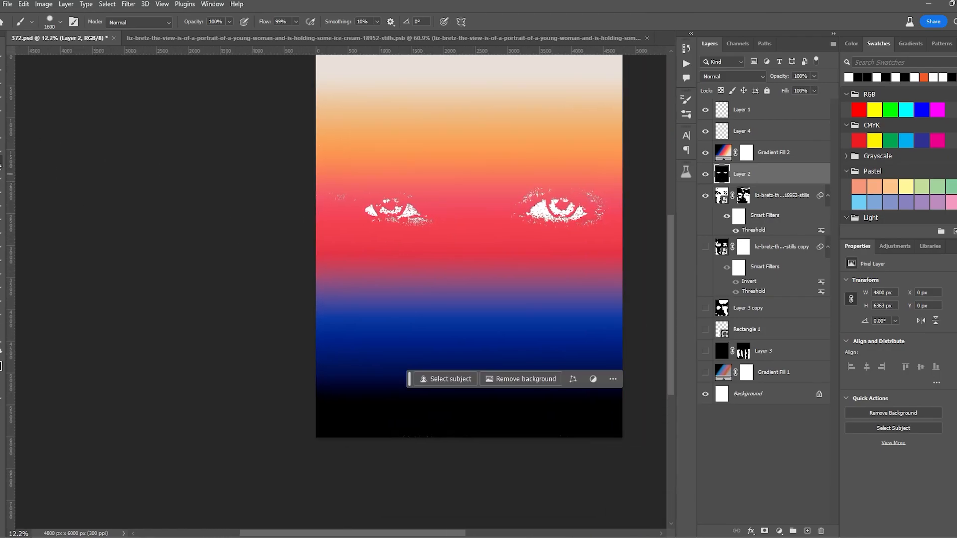
# Step: Try painting white tear streams beneath the left eye with a 200 px Hard Round brush
pyautogui.rightClick(1, 155)
pyautogui.click(55, 23)
pyautogui.click(74, 184)
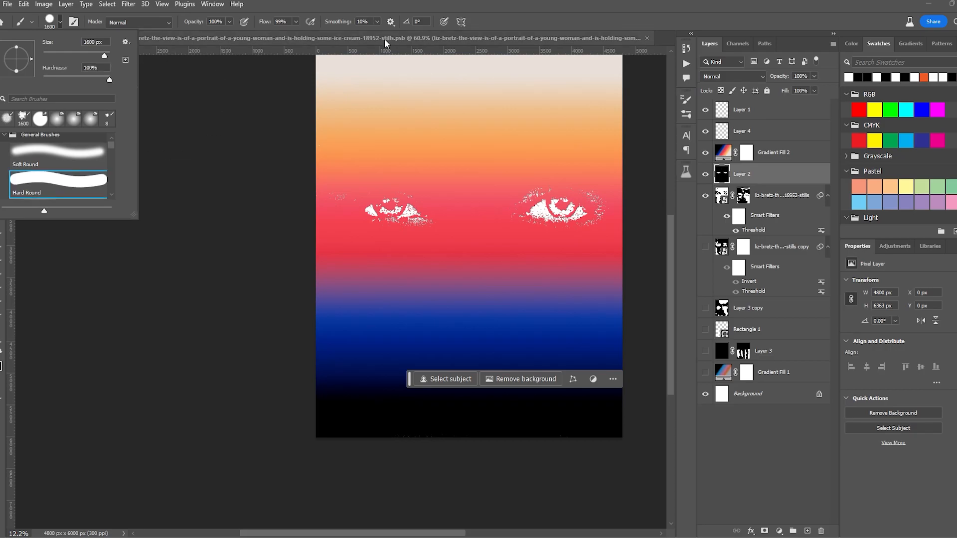
pyautogui.click(395, 268)
pyautogui.moveTo(391, 227)
pyautogui.mouseDown()
pyautogui.moveTo(404, 386)
pyautogui.moveTo(406, 219)
pyautogui.moveTo(398, 436)
pyautogui.mouseUp()
pyautogui.moveTo(404, 215); pyautogui.dragTo(411, 382)
pyautogui.hotkey('ctrl', 'z')
pyautogui.hotkey('ctrl', 'z')
pyautogui.hotkey('ctrl', 'z')
pyautogui.hotkey('ctrl', 'z')
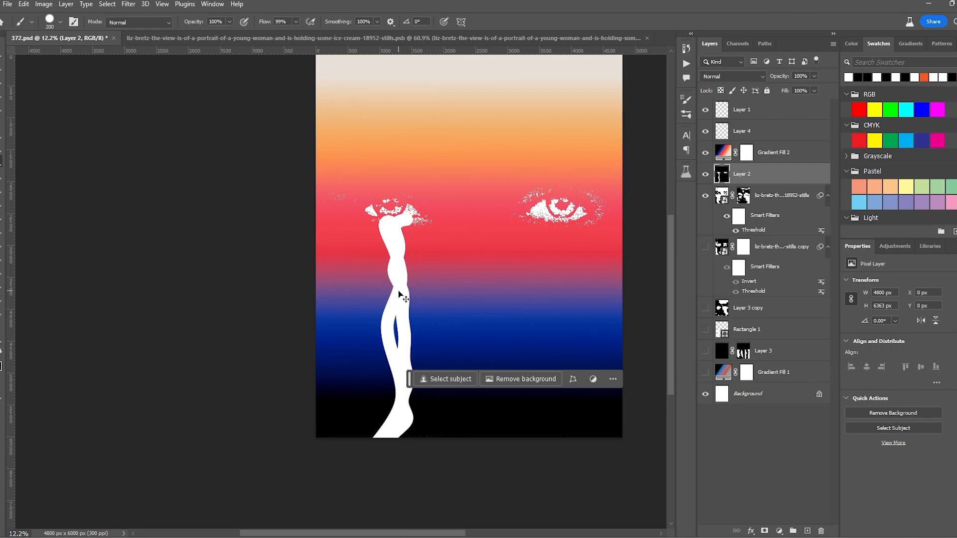
pyautogui.moveTo(472, 364); pyautogui.dragTo(434, 432)
pyautogui.hotkey('ctrl', 'z')
# Step: Draw a white rounded rectangle without stroke, about 503 × 4099 px with 174 px corners, running down from the left eye
pyautogui.rightClick(1, 166)
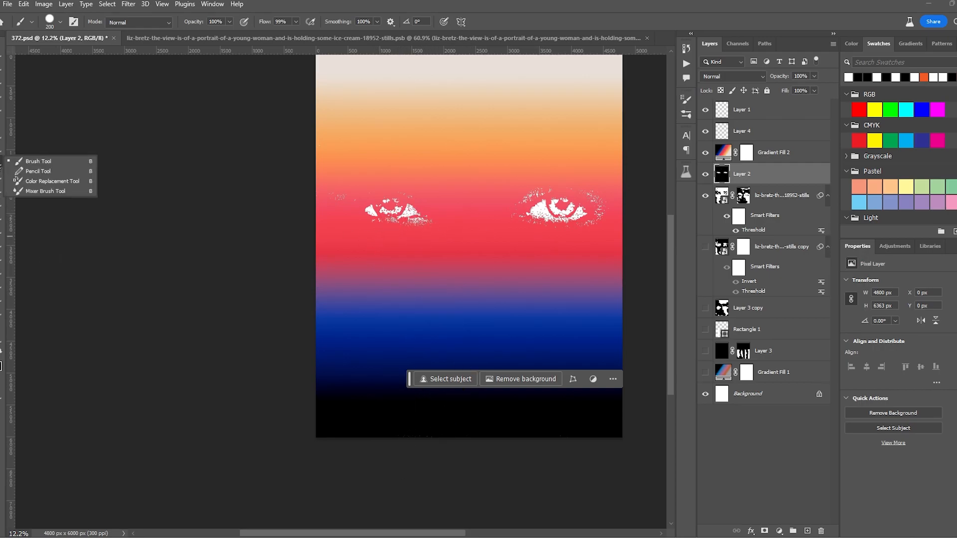
pyautogui.rightClick(1, 298)
pyautogui.click(38, 297)
pyautogui.click(139, 22)
pyautogui.click(77, 43)
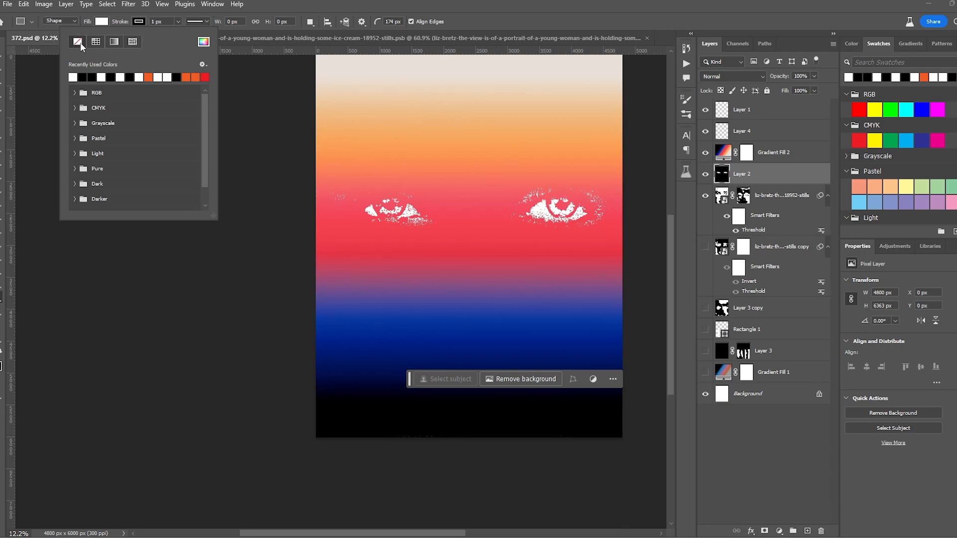
pyautogui.moveTo(374, 214)
pyautogui.mouseDown()
pyautogui.moveTo(406, 258)
pyautogui.moveTo(406, 525)
pyautogui.moveTo(406, 474)
pyautogui.mouseUp()
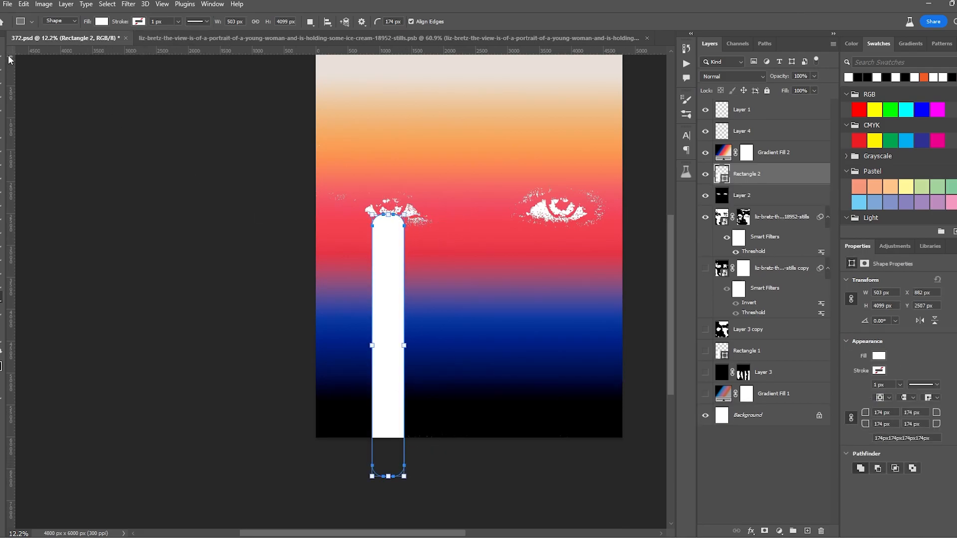
pyautogui.press('v')
pyautogui.moveTo(380, 286); pyautogui.dragTo(563, 276)
pyautogui.hotkey('ctrl', 'z')
pyautogui.hotkey('ctrl', 'z')
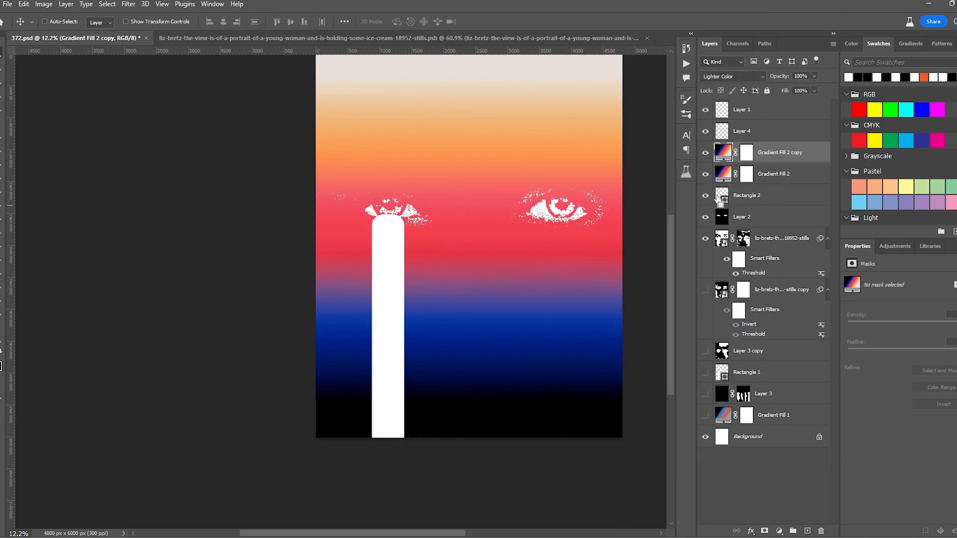
# Step: Lock the Gradient Fill 2 layer and place a duplicate of the white bar beneath the right eye
pyautogui.click(772, 153)
pyautogui.click(766, 91)
pyautogui.click(752, 175)
pyautogui.moveTo(379, 317); pyautogui.dragTo(565, 295)
pyautogui.hotkey('ctrl', 'z')
pyautogui.click(748, 175)
pyautogui.moveTo(377, 302); pyautogui.dragTo(553, 305)
pyautogui.scroll(-6, 521, 275)
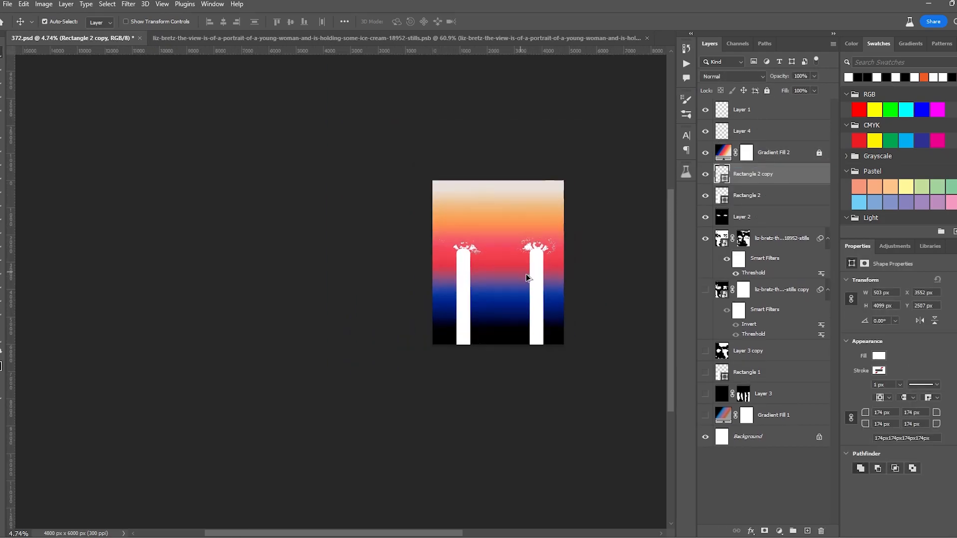
# Step: Shift the white tear bars slightly beneath the eyes and hide the black-painted Layer 2
pyautogui.click(589, 285)
pyautogui.scroll(6, 457, 290)
pyautogui.moveTo(457, 292); pyautogui.dragTo(464, 291)
pyautogui.moveTo(551, 289); pyautogui.dragTo(528, 263)
pyautogui.hotkey('ctrl', 'z')
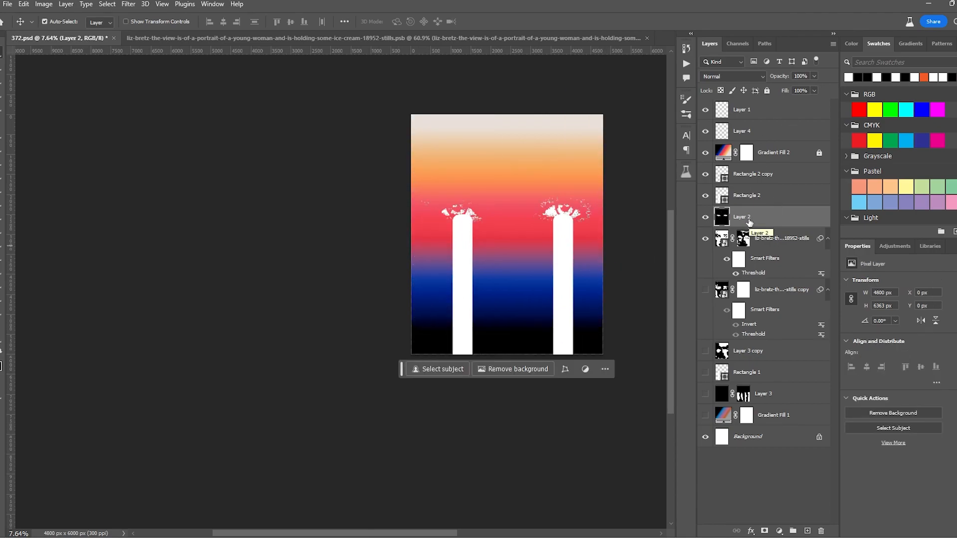
pyautogui.click(704, 217)
pyautogui.moveTo(573, 255); pyautogui.dragTo(571, 278)
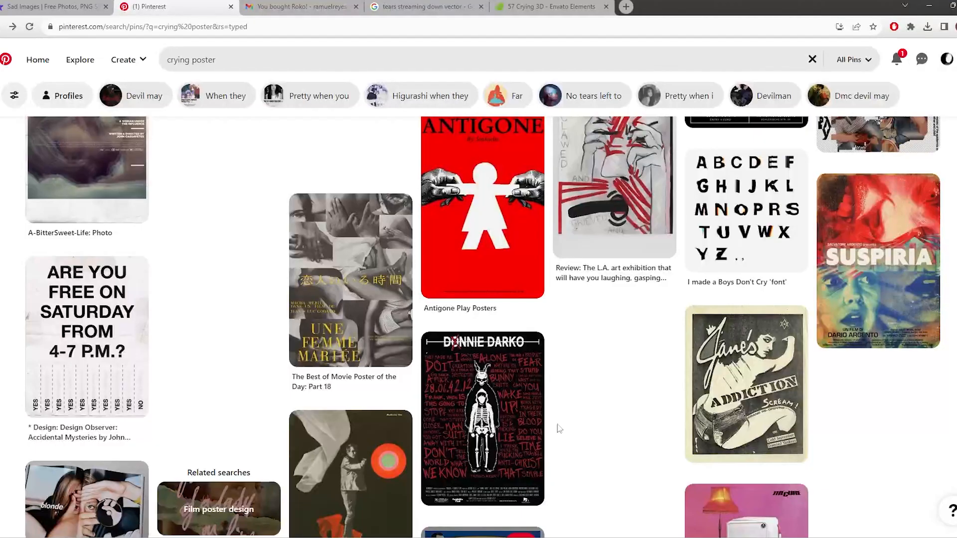
# Step: Browse the crying poster results on Pinterest again and examine the Japanese horror exhibition poster
pyautogui.scroll(10, 888, 215)
pyautogui.scroll(8, 888, 215)
pyautogui.scroll(-5, 945, 249)
pyautogui.scroll(10, 888, 225)
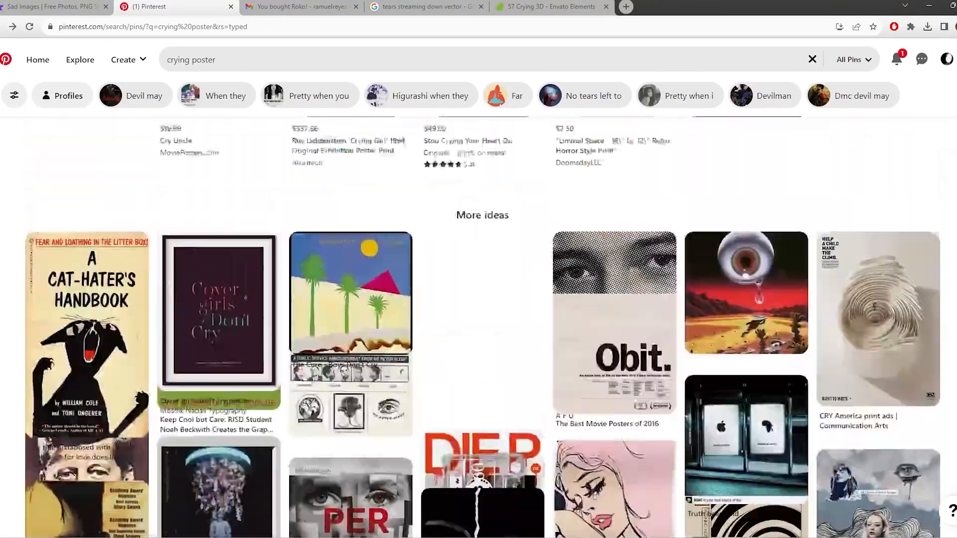
pyautogui.scroll(-8, 888, 224)
pyautogui.click(875, 416)
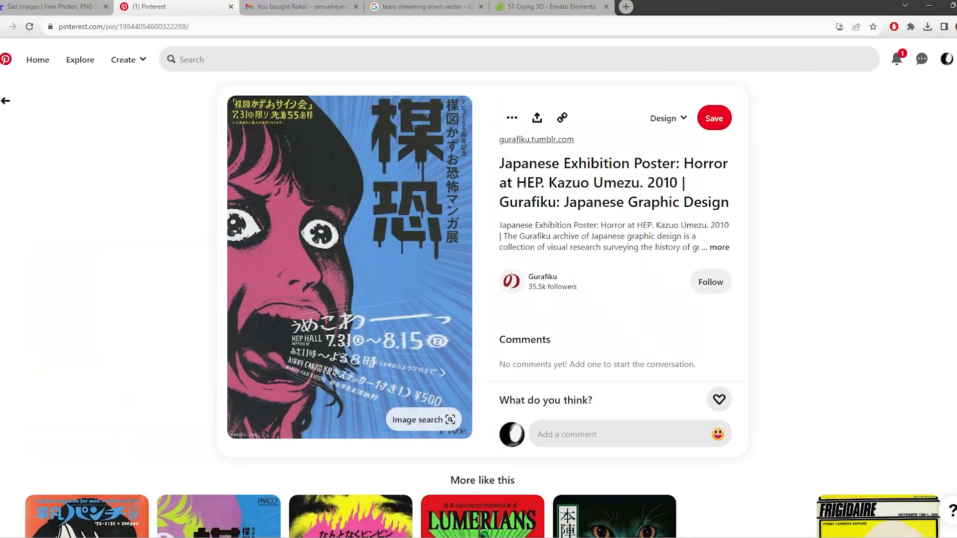
pyautogui.scroll(-5, 699, 450)
pyautogui.scroll(5, 694, 452)
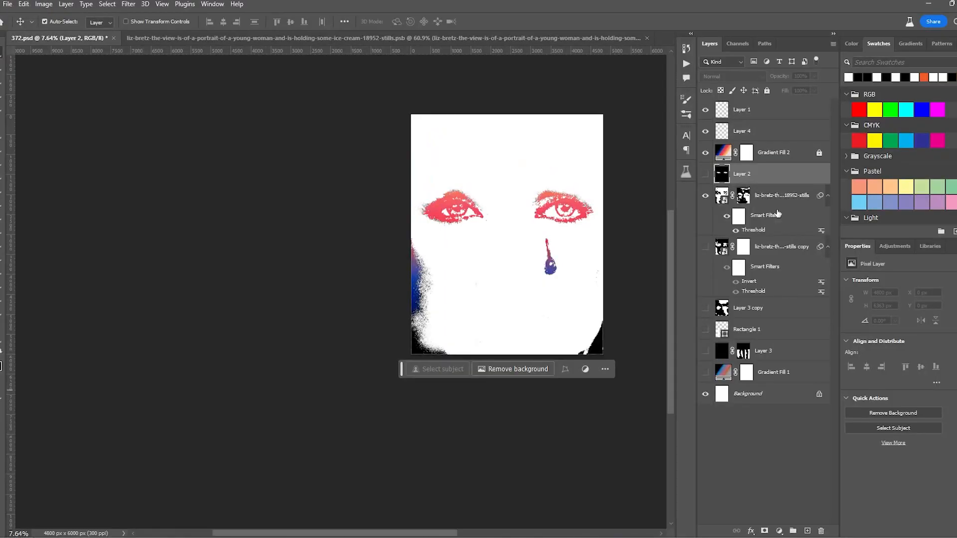
# Step: Compare Layer 2, the portrait and Gradient Fill 2 by toggling their visibility, and delete Layer 2
pyautogui.click(704, 174)
pyautogui.click(705, 174)
pyautogui.click(705, 196)
pyautogui.click(705, 197)
pyautogui.click(705, 153)
pyautogui.click(704, 153)
pyautogui.click(705, 173)
pyautogui.click(705, 174)
pyautogui.press('Delete')
# Step: Compare the masked portrait with its inverted copy under the gradient by toggling the visibility of both layers
pyautogui.click(705, 173)
pyautogui.click(705, 225)
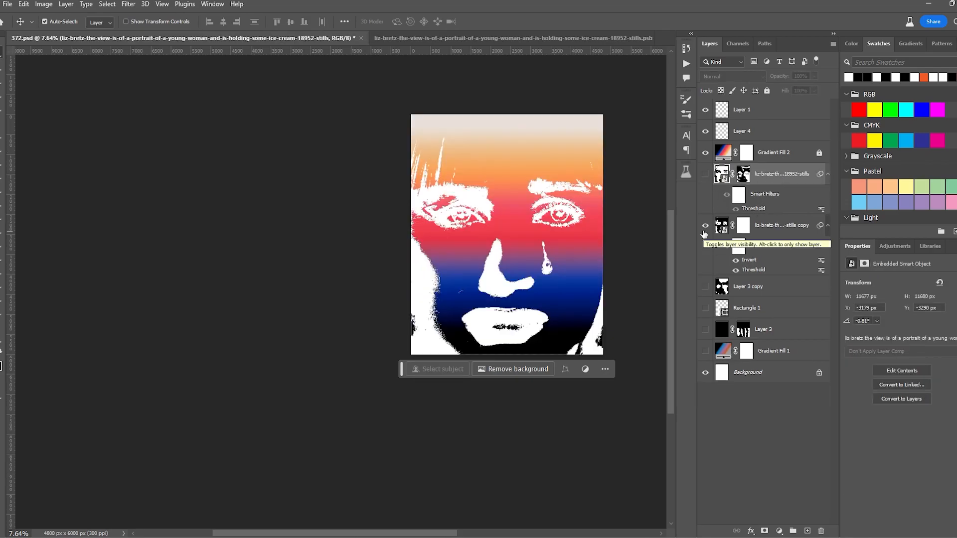
pyautogui.click(703, 230)
pyautogui.click(703, 230)
pyautogui.click(705, 173)
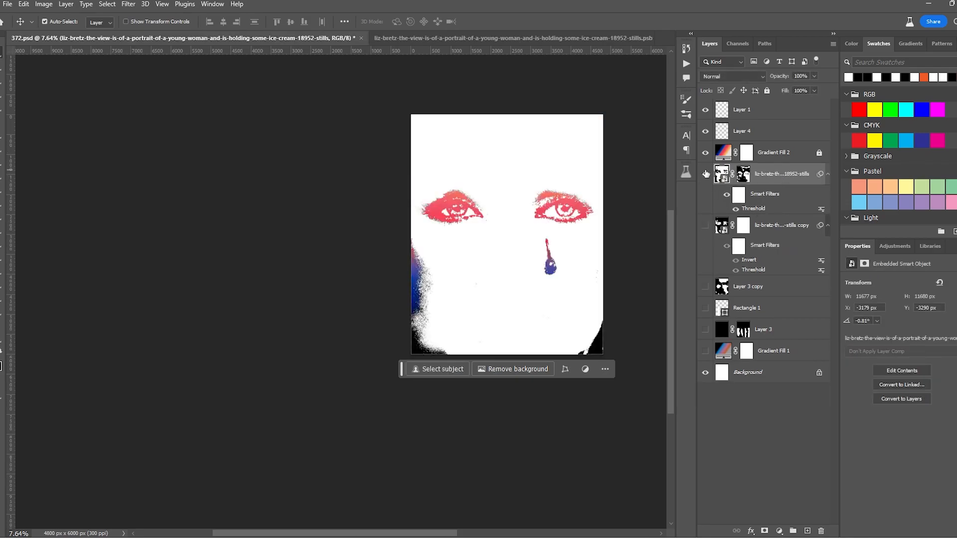
# Step: Try the thresholded portrait without its layer mask, and undo the mask's deletion
pyautogui.press('b')
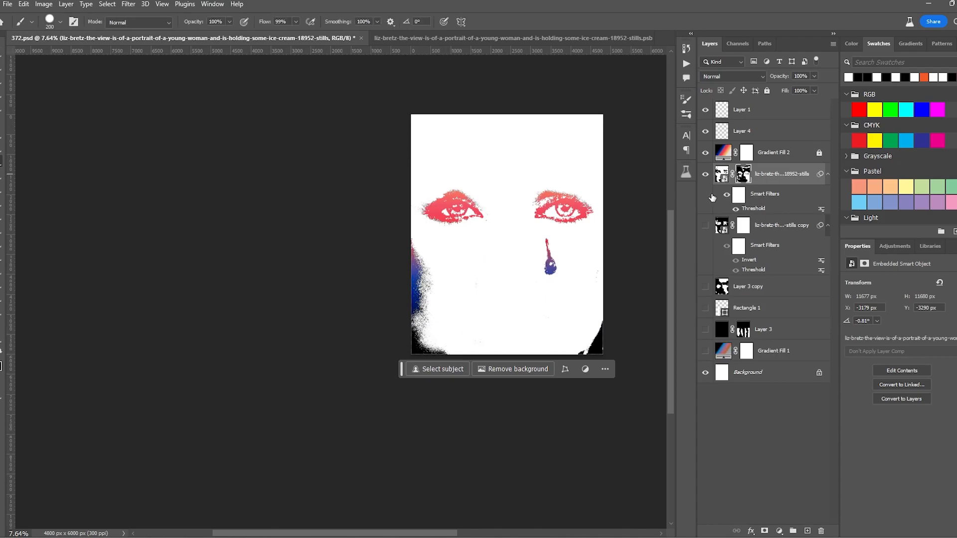
pyautogui.click(740, 179)
pyautogui.press('Delete')
pyautogui.scroll(-5, 542, 323)
pyautogui.scroll(9, 542, 322)
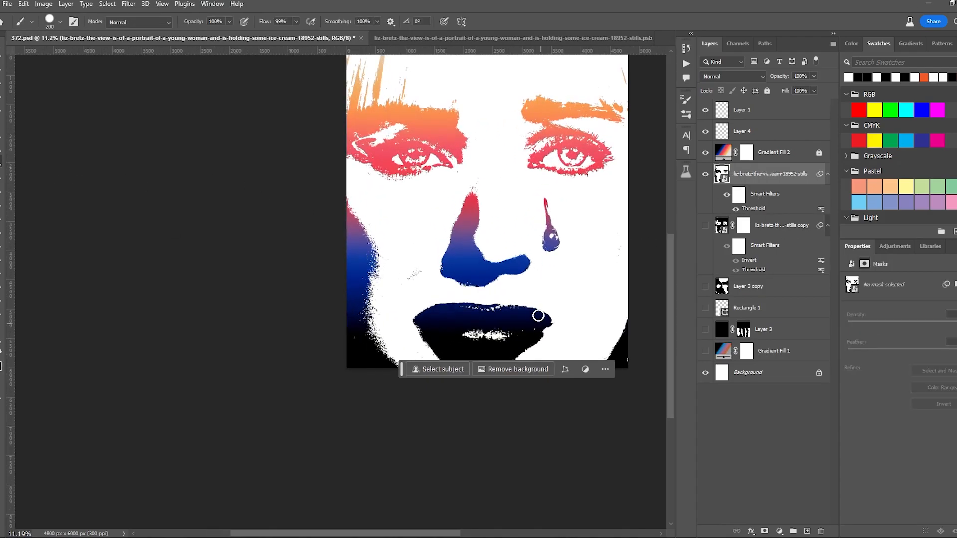
pyautogui.doubleClick(743, 211)
pyautogui.moveTo(671, 229)
pyautogui.mouseDown()
pyautogui.moveTo(686, 229)
pyautogui.moveTo(674, 232)
pyautogui.mouseUp()
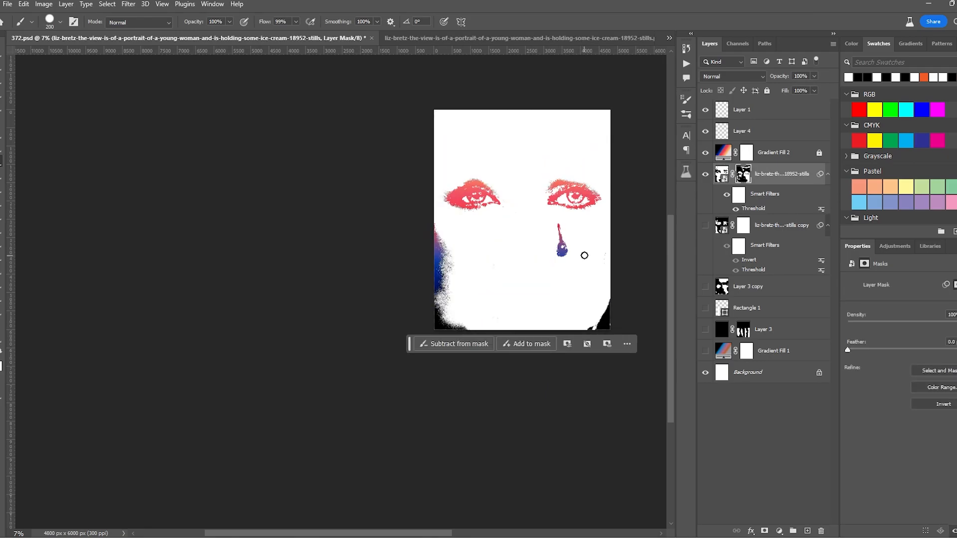
pyautogui.moveTo(525, 240); pyautogui.dragTo(447, 257)
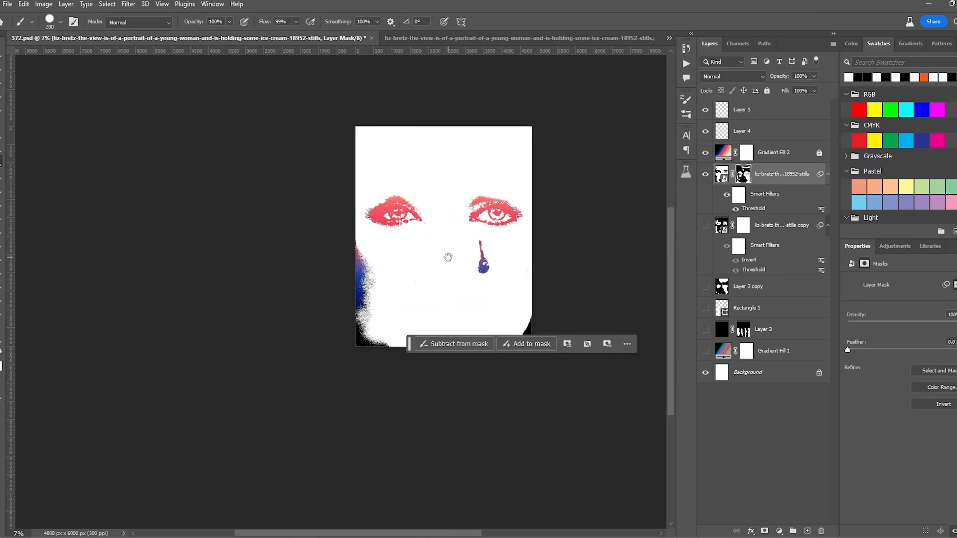
# Step: Hide the masked portrait and compare the inverted portrait copy with Layer 3 copy by toggling their visibility
pyautogui.click(705, 173)
pyautogui.click(705, 225)
pyautogui.click(705, 287)
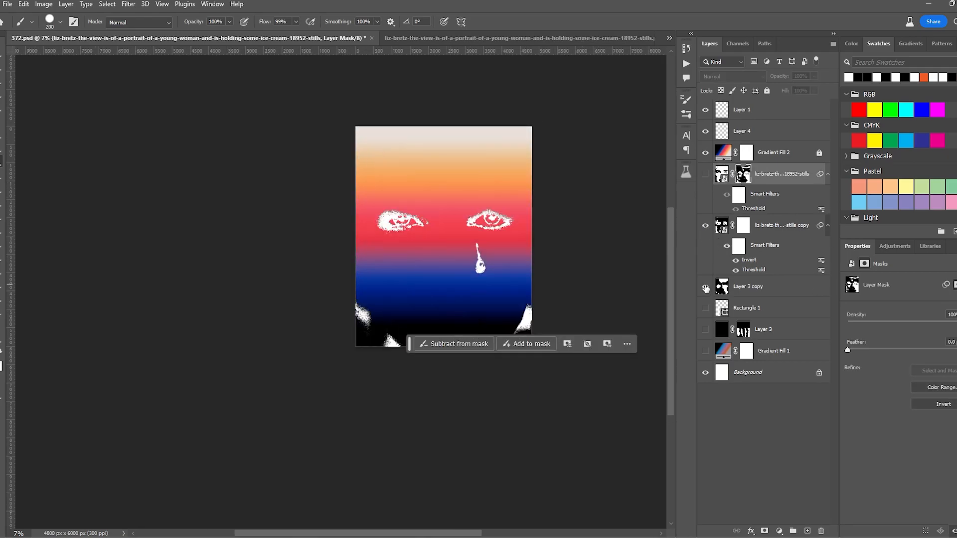
pyautogui.click(705, 288)
pyautogui.click(705, 287)
pyautogui.click(705, 288)
pyautogui.click(705, 288)
pyautogui.click(705, 287)
pyautogui.click(705, 287)
pyautogui.click(705, 225)
pyautogui.click(704, 225)
pyautogui.click(705, 225)
# Step: Show the masked portrait and check Gradient Fill 2, Gradient Fill 1, Layer 3 and Layer 3 copy by toggling their visibility
pyautogui.click(705, 173)
pyautogui.click(705, 153)
pyautogui.click(705, 152)
pyautogui.click(705, 286)
pyautogui.click(705, 351)
pyautogui.click(705, 350)
pyautogui.click(705, 329)
pyautogui.click(706, 331)
# Step: Unlock the Gradient Fill 2 layer and open its gradient in the Gradient Editor
pyautogui.scroll(8, 378, 188)
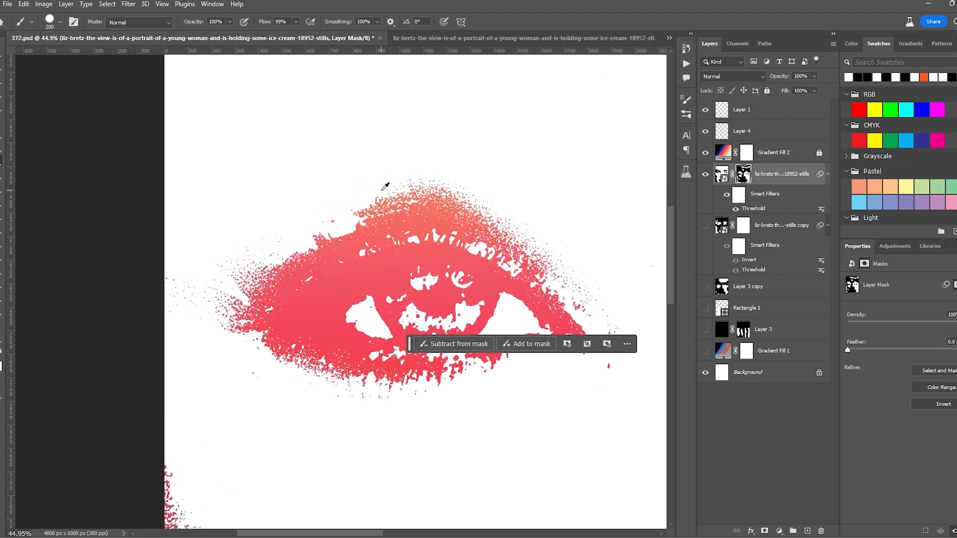
pyautogui.scroll(-8, 427, 171)
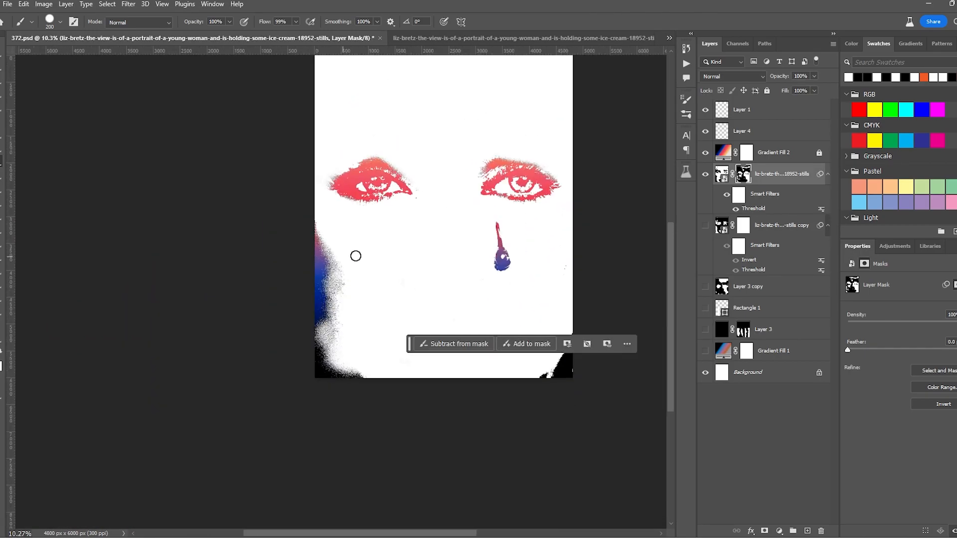
pyautogui.scroll(-1, 391, 310)
pyautogui.doubleClick(723, 153)
pyautogui.click(469, 201)
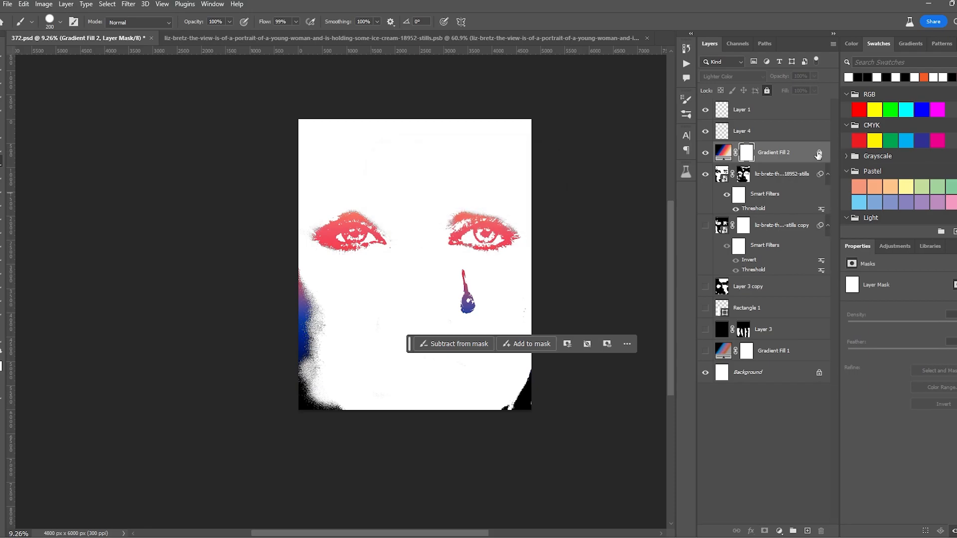
pyautogui.doubleClick(723, 153)
pyautogui.click(707, 136)
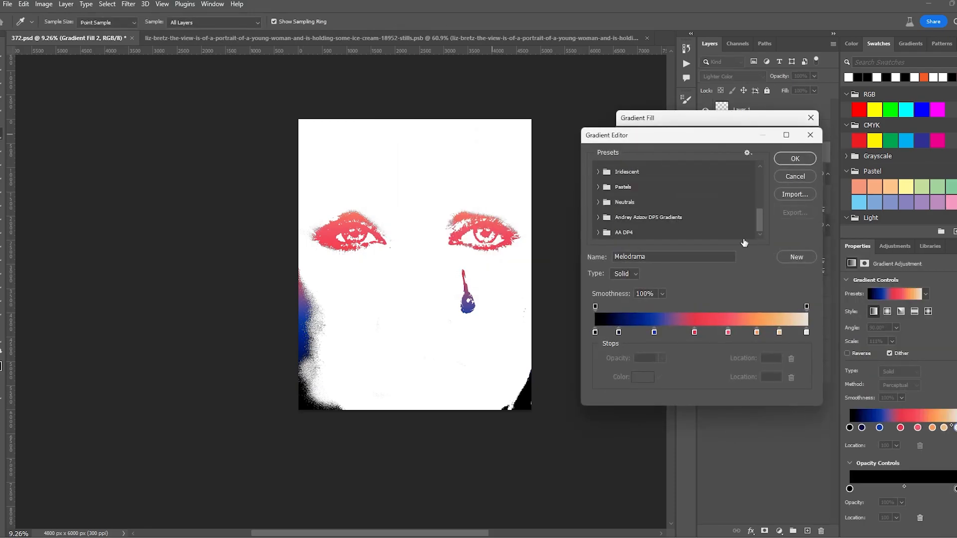
# Step: Try several DP5 presets, including Iridescence, on Gradient Fill 2 and discard the gradient change
pyautogui.click(608, 232)
pyautogui.scroll(-2, 618, 224)
pyautogui.click(655, 200)
pyautogui.click(639, 200)
pyautogui.click(672, 200)
pyautogui.click(706, 200)
pyautogui.click(672, 200)
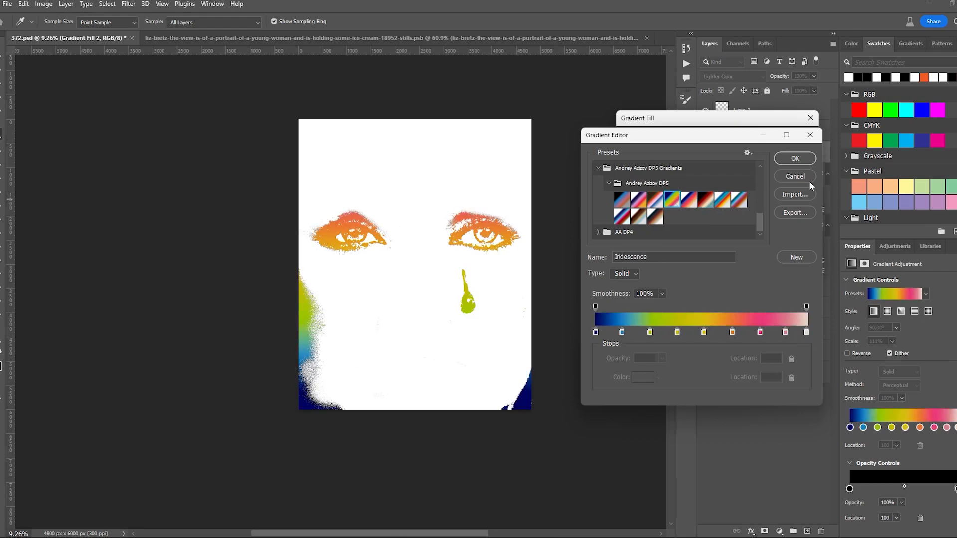
pyautogui.click(803, 178)
pyautogui.click(795, 156)
# Step: Show the portrait copy without the gradient and masked portrait, and delete the copy's Invert smart filter
pyautogui.moveTo(705, 153); pyautogui.dragTo(706, 225)
pyautogui.click(705, 288)
pyautogui.click(705, 288)
pyautogui.click(706, 308)
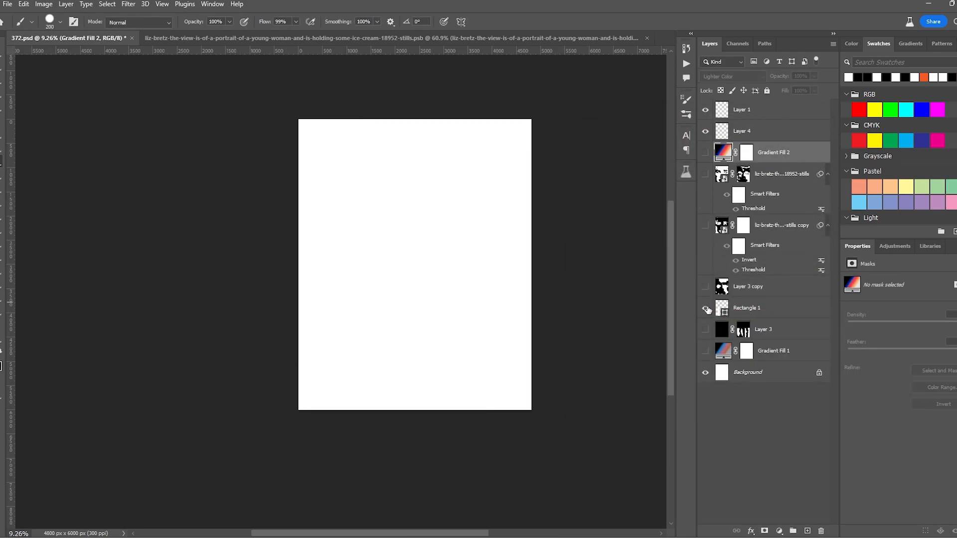
pyautogui.click(706, 308)
pyautogui.click(705, 225)
pyautogui.rightClick(749, 260)
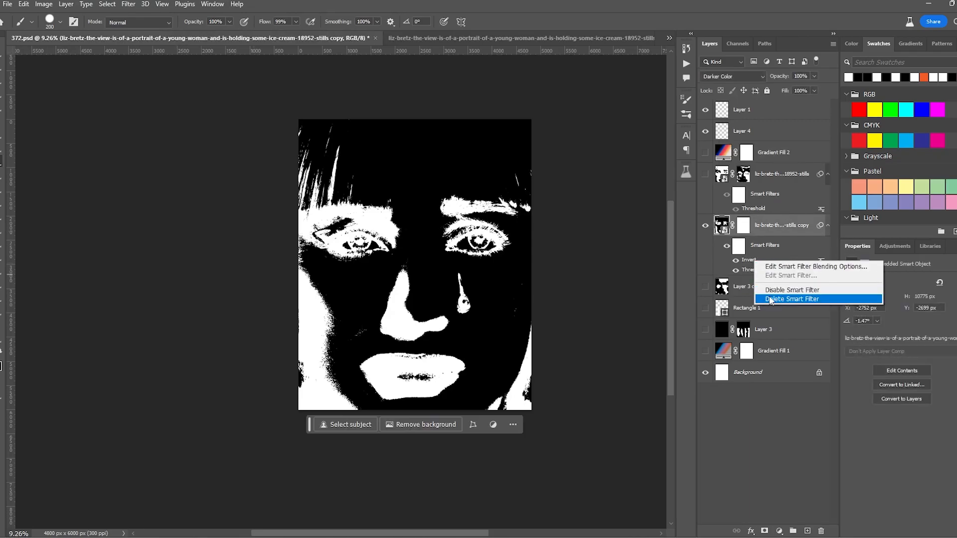
pyautogui.click(762, 300)
# Step: Show Gradient Fill 2 again and set its blend mode to Darker Color
pyautogui.click(705, 153)
pyautogui.click(759, 158)
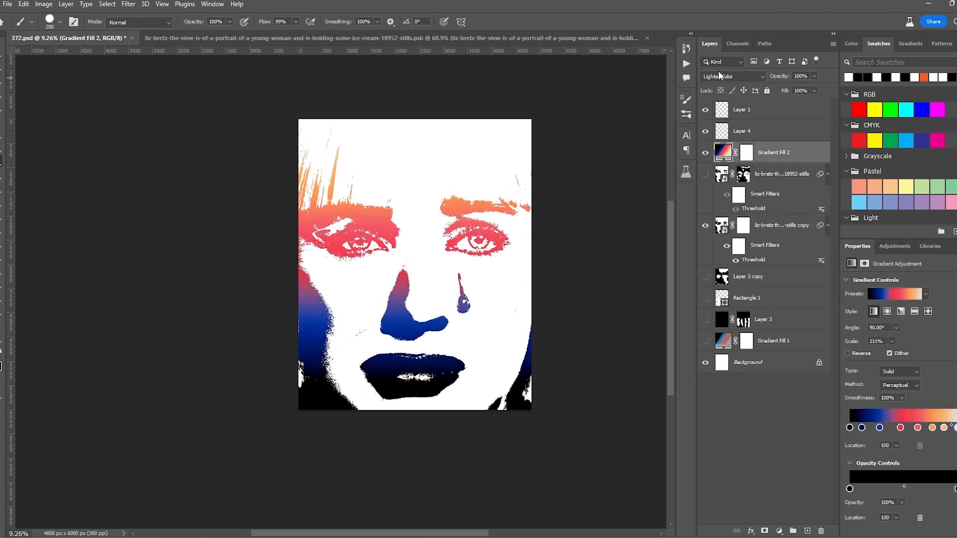
pyautogui.click(731, 76)
pyautogui.click(735, 149)
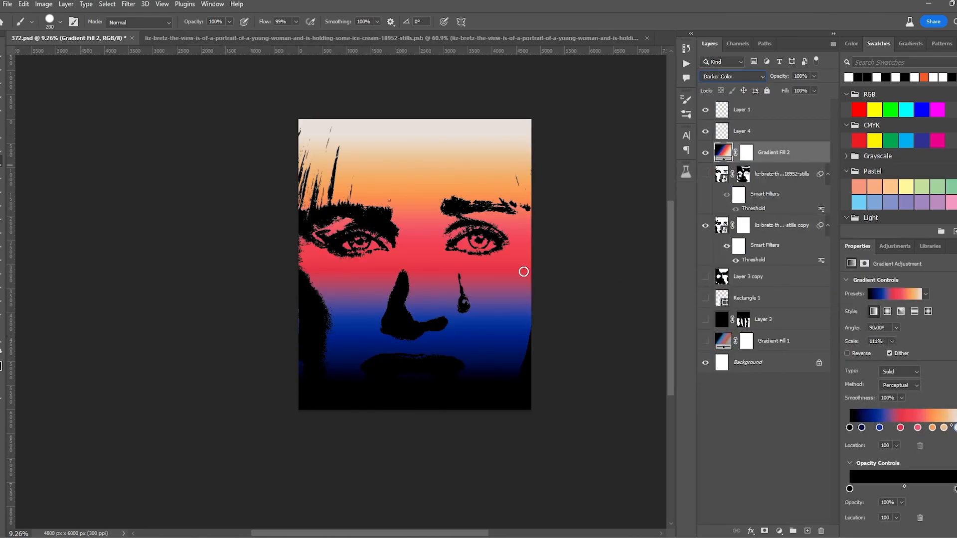
# Step: Paint black on the portrait copy's mask to hide the nose, most of the lips and the hair strands above the brows
pyautogui.click(744, 226)
pyautogui.click(60, 22)
pyautogui.click(326, 350)
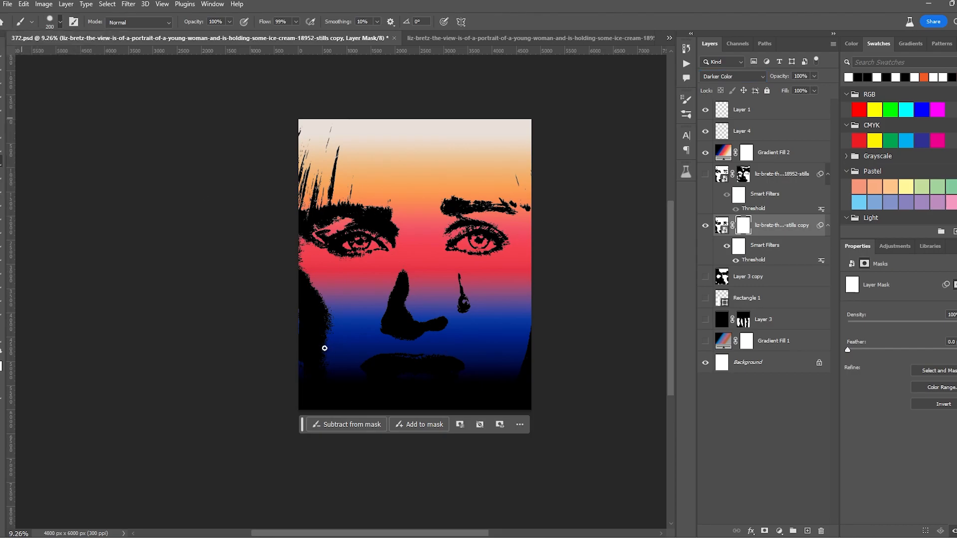
pyautogui.moveTo(385, 318)
pyautogui.mouseDown()
pyautogui.moveTo(456, 349)
pyautogui.moveTo(448, 343)
pyautogui.moveTo(487, 382)
pyautogui.mouseUp()
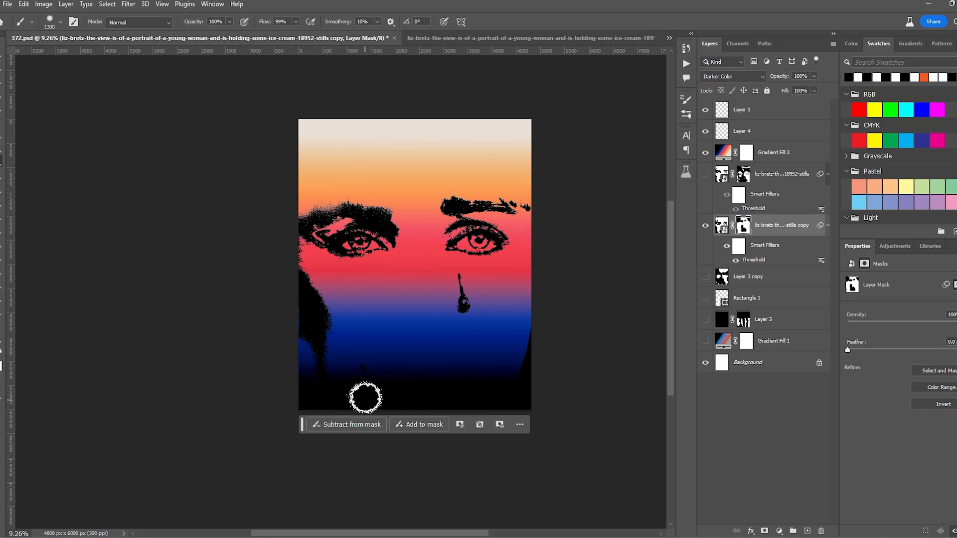
# Step: Move the Gradient Fill 2 layer beneath the portrait copy in the layer stack
pyautogui.press('v')
pyautogui.click(464, 305)
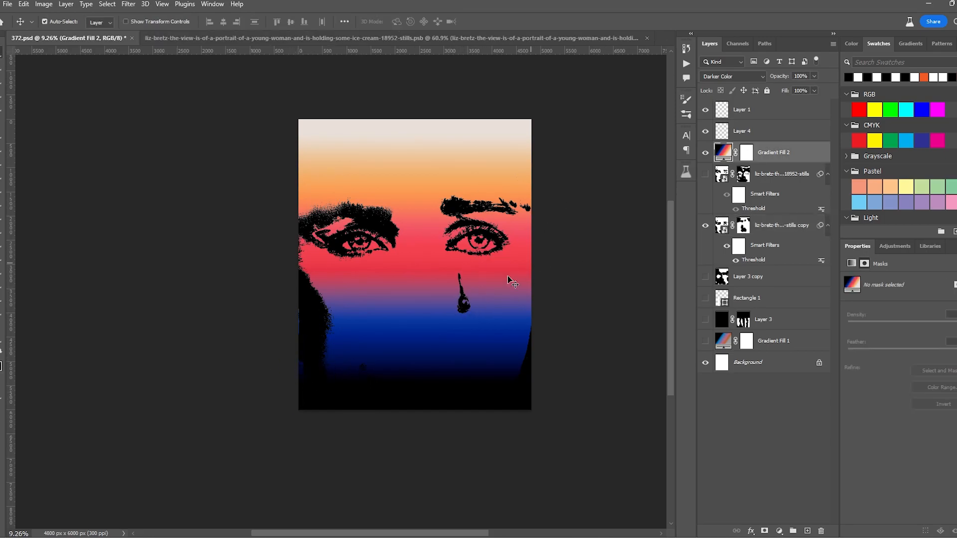
pyautogui.click(775, 178)
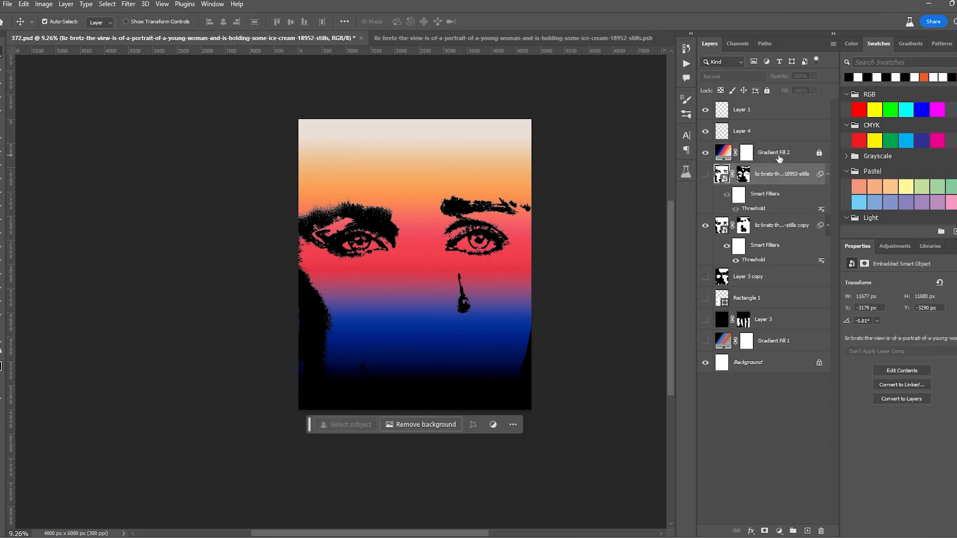
pyautogui.moveTo(781, 154); pyautogui.dragTo(783, 272)
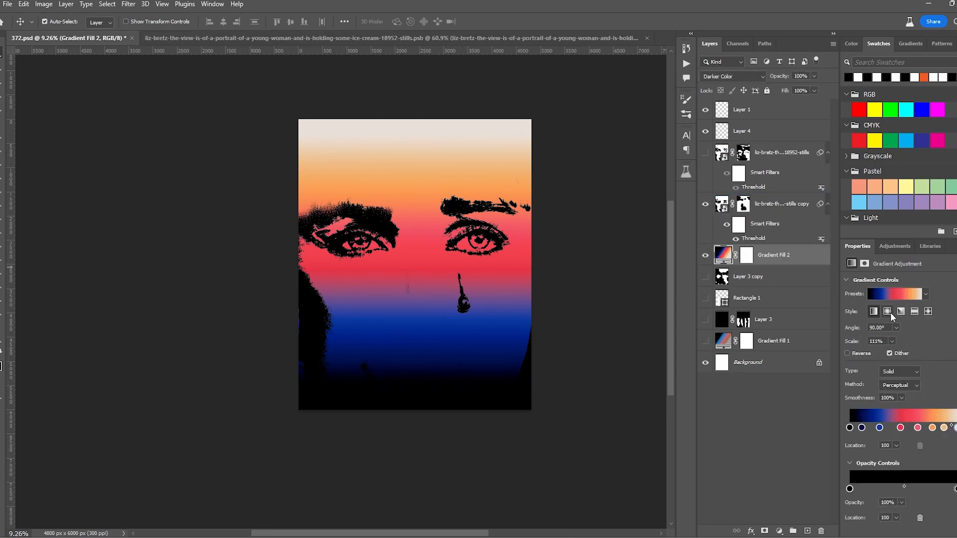
# Step: Try several DP5 gradient presets on Gradient Fill 2 behind the black portrait
pyautogui.click(901, 293)
pyautogui.click(895, 405)
pyautogui.click(908, 387)
pyautogui.click(891, 370)
pyautogui.click(874, 368)
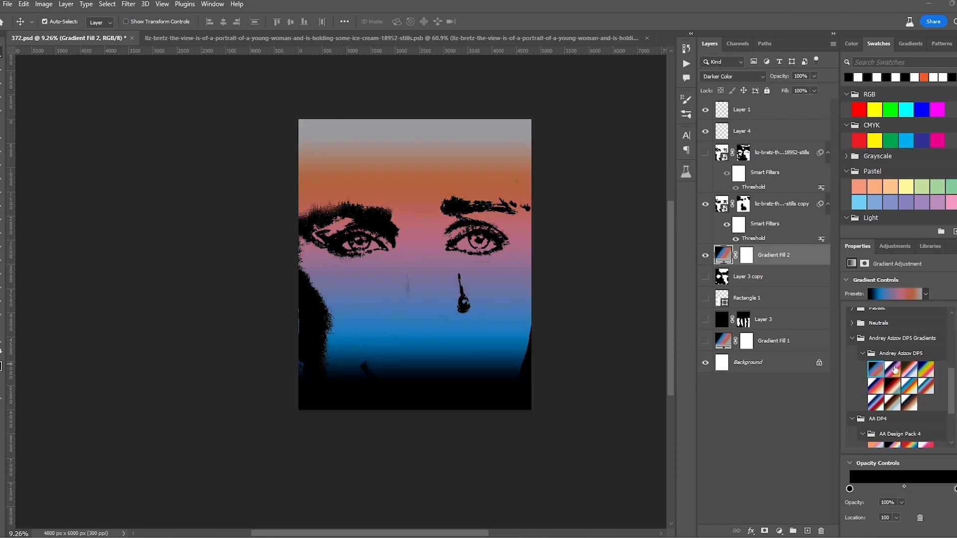
pyautogui.click(922, 371)
pyautogui.click(928, 397)
# Step: Try AA Design Pack 4 presets on Gradient Fill 2, apply the white-blue-black one, and test it reversed
pyautogui.scroll(-1, 927, 397)
pyautogui.click(906, 408)
pyautogui.click(920, 409)
pyautogui.click(924, 408)
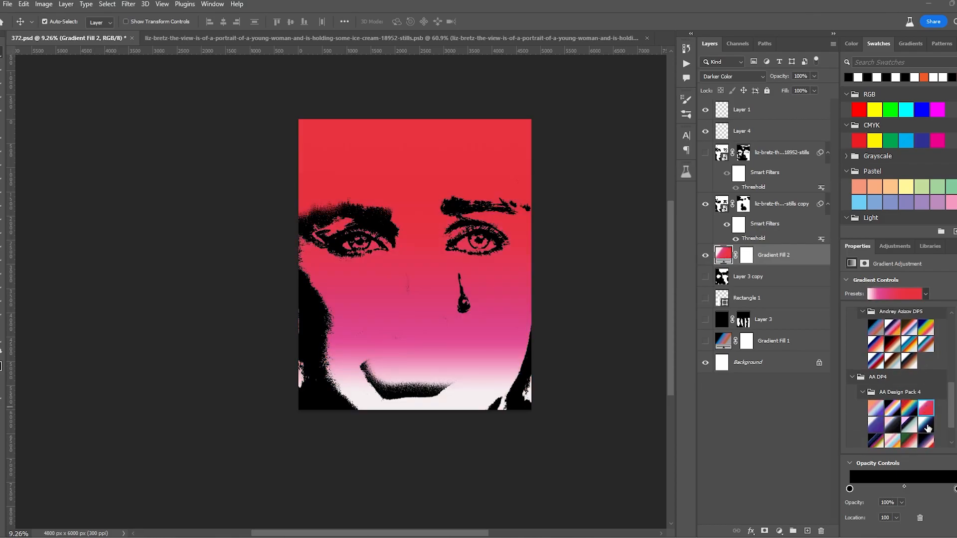
pyautogui.click(928, 427)
pyautogui.press('Escape')
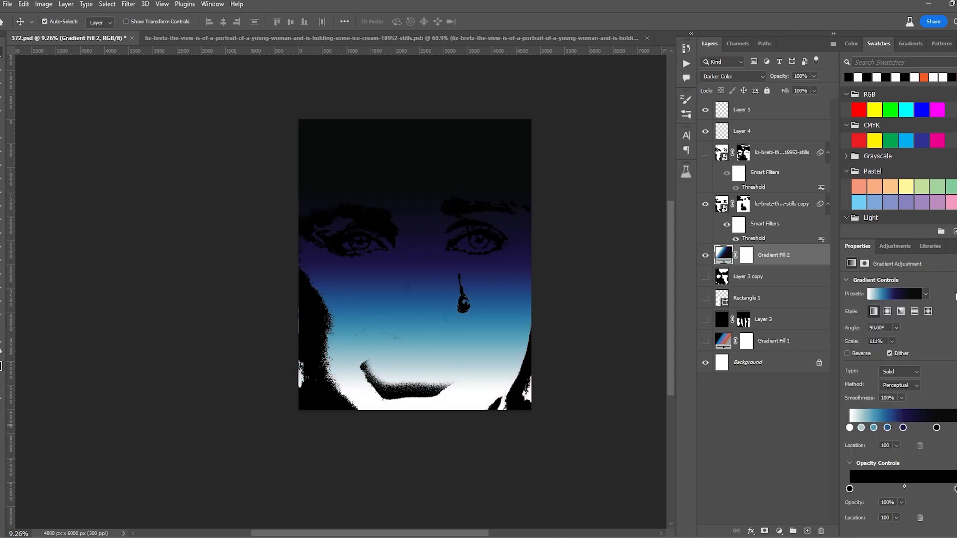
pyautogui.click(857, 355)
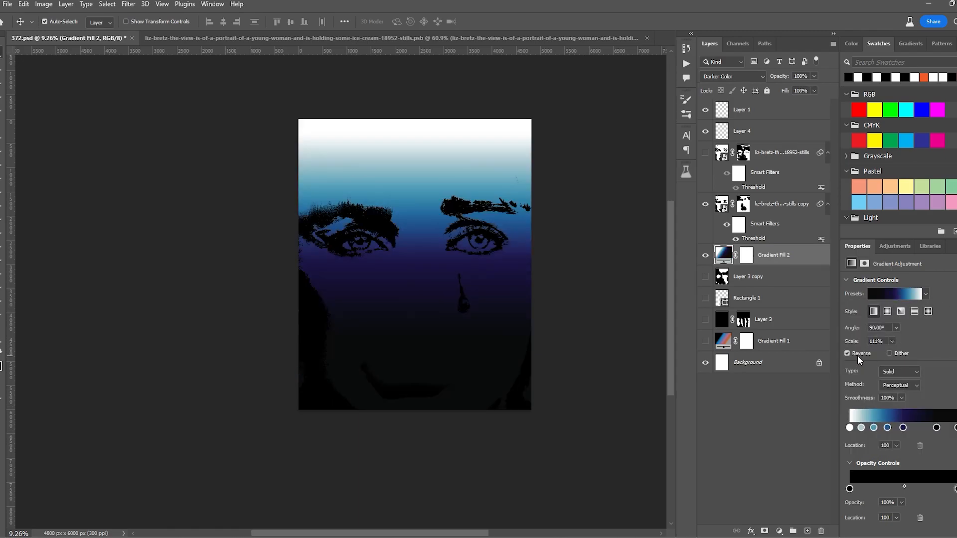
pyautogui.click(857, 355)
# Step: Try more AA Design Pack 4 presets on Gradient Fill 2, ending with the blue, green and coral gradient
pyautogui.click(907, 298)
pyautogui.moveTo(950, 394); pyautogui.dragTo(950, 418)
pyautogui.click(893, 424)
pyautogui.click(908, 424)
pyautogui.click(892, 440)
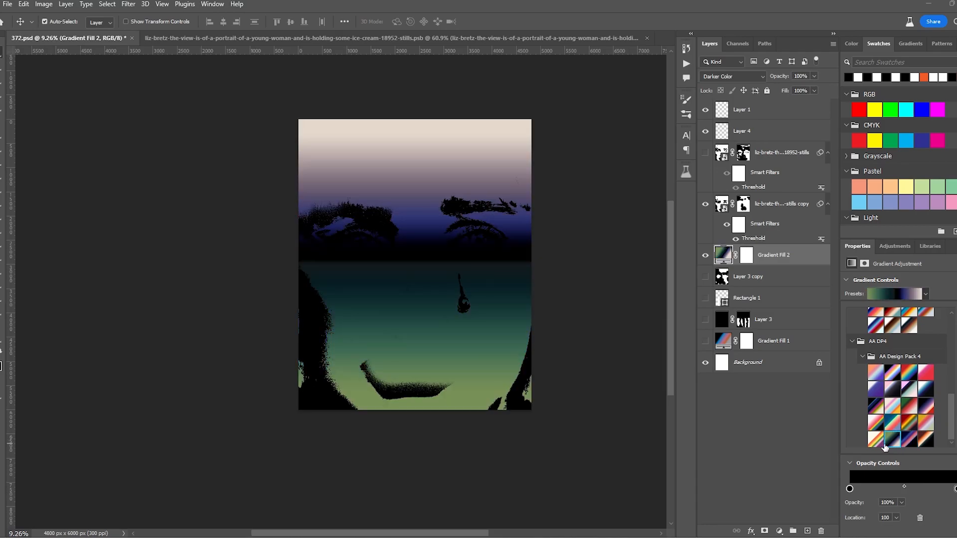
pyautogui.click(876, 440)
pyautogui.click(925, 440)
pyautogui.click(927, 425)
pyautogui.click(894, 424)
# Step: Try the first DP5 presets on Gradient Fill 2, ending with the brown, orange, pink and blue gradient
pyautogui.click(851, 341)
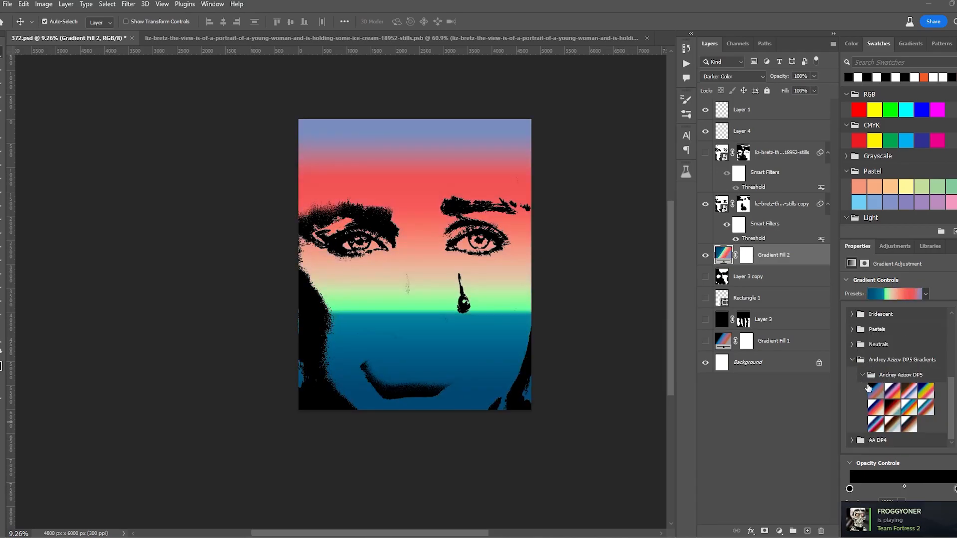
pyautogui.click(876, 391)
pyautogui.click(892, 392)
pyautogui.click(909, 392)
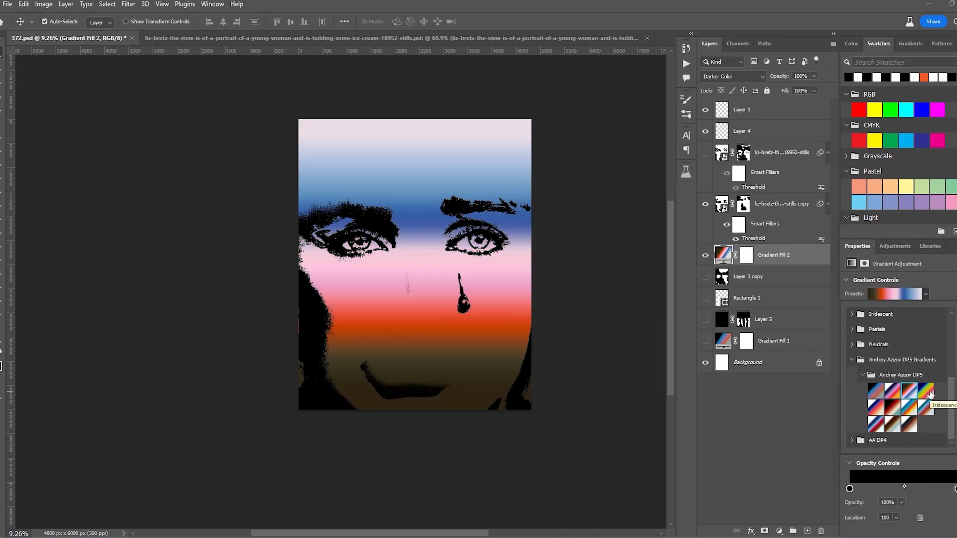
# Step: Remove the dark stops from the brown, orange, pink and blue gradient and adjust the positions of its orange and pink stops
pyautogui.click(901, 296)
pyautogui.click(900, 296)
pyautogui.click(898, 297)
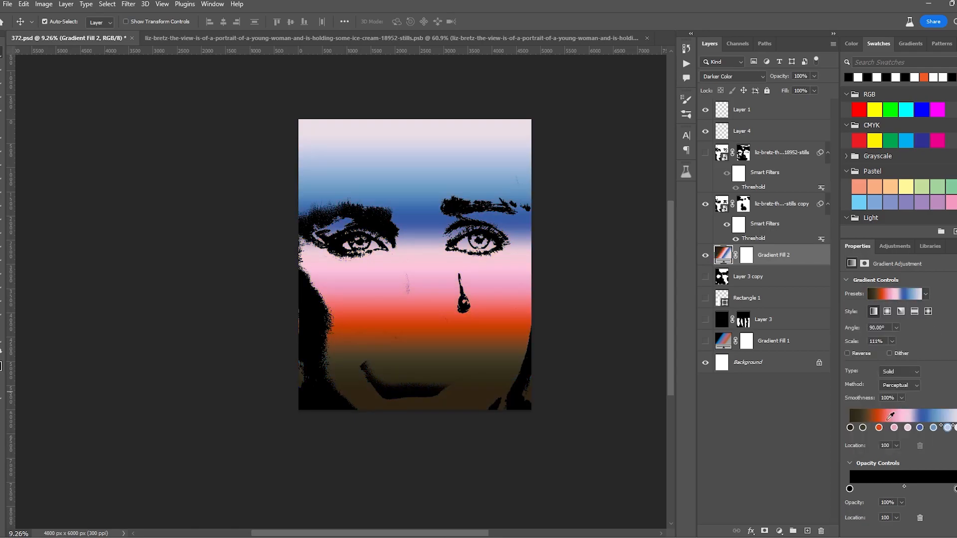
pyautogui.moveTo(850, 428); pyautogui.dragTo(661, 433)
pyautogui.moveTo(878, 428)
pyautogui.mouseDown()
pyautogui.moveTo(849, 429)
pyautogui.moveTo(891, 431)
pyautogui.mouseUp()
pyautogui.hotkey('ctrl', 'z')
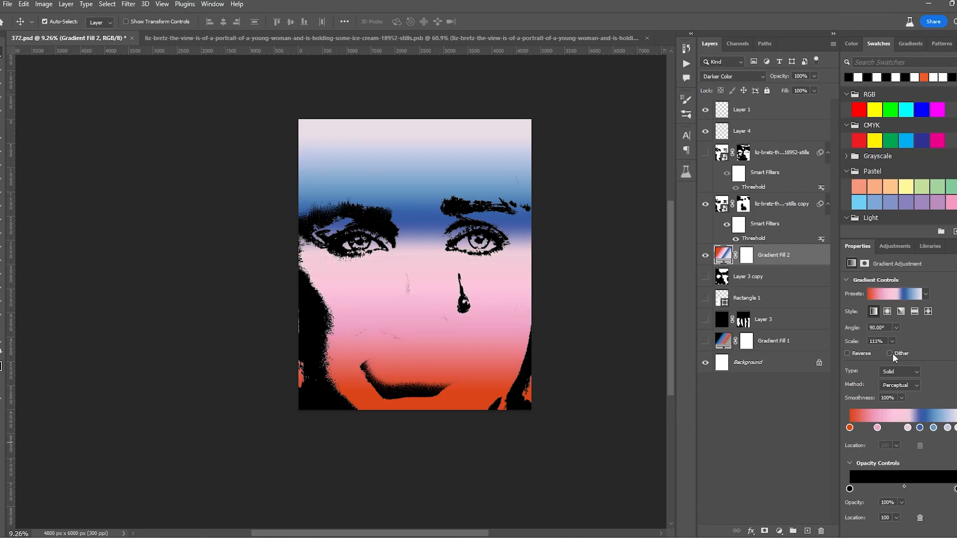
# Step: Try other DP5 presets on Gradient Fill 2, ending with the black, red, cream and teal gradient
pyautogui.click(924, 294)
pyautogui.click(926, 408)
pyautogui.click(925, 391)
pyautogui.click(876, 424)
pyautogui.click(892, 407)
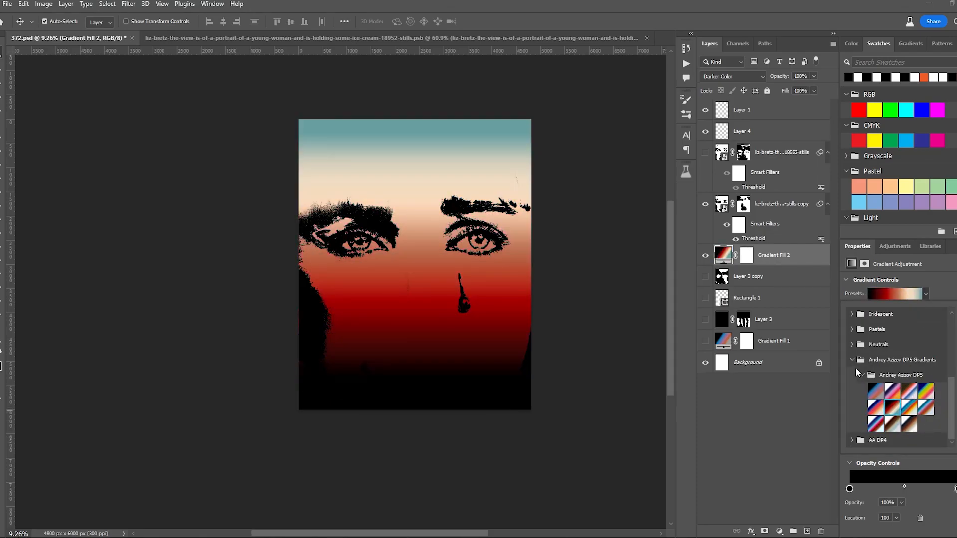
# Step: Return to AA Design Pack 4 and test its rainbow, red-pink and white-blue-black presets on Gradient Fill 2
pyautogui.click(852, 360)
pyautogui.click(852, 441)
pyautogui.scroll(-1, 853, 440)
pyautogui.click(892, 430)
pyautogui.click(910, 431)
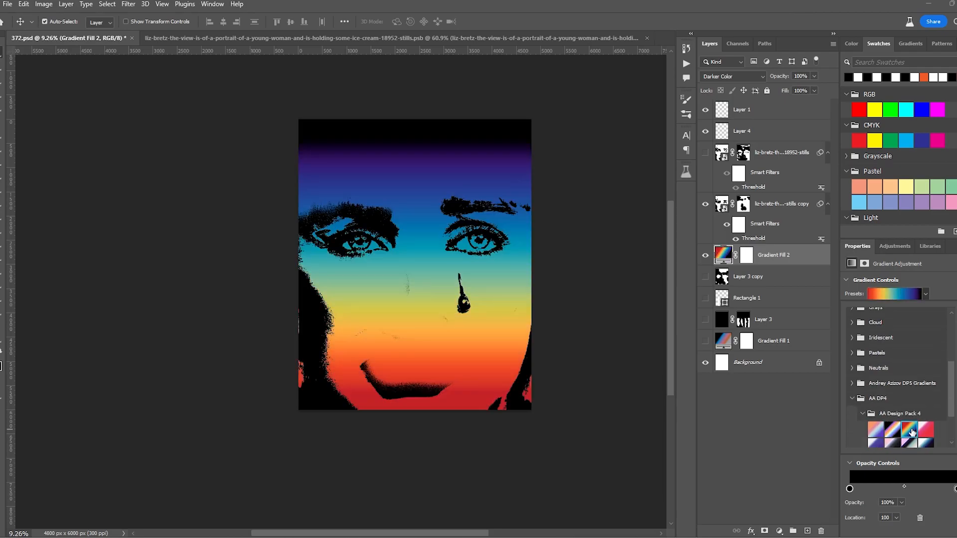
pyautogui.click(925, 429)
pyautogui.scroll(-1, 920, 433)
pyautogui.click(897, 417)
pyautogui.click(918, 417)
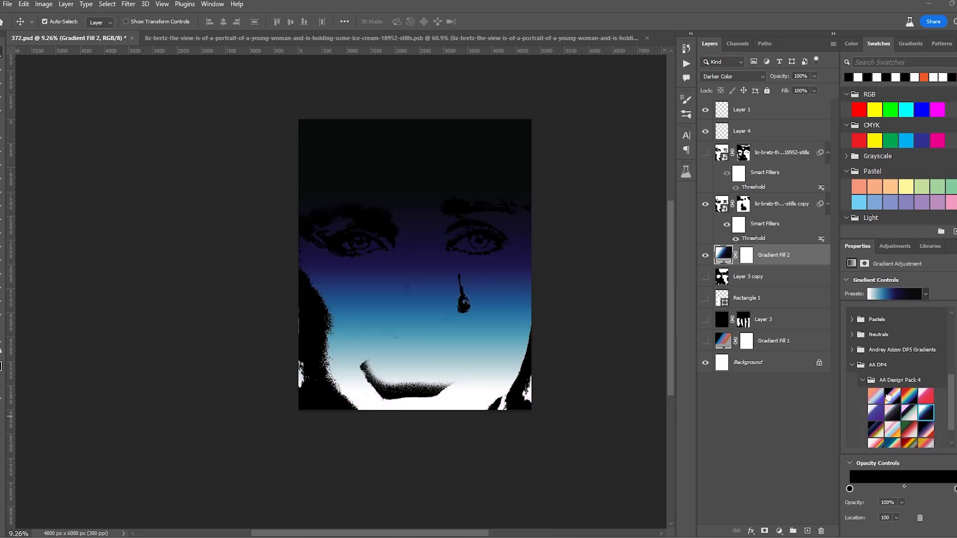
# Step: Test the remaining AA Design Pack 4 presets on Gradient Fill 2, reapply the white-blue-black one, and deselect the layer
pyautogui.click(888, 397)
pyautogui.click(876, 397)
pyautogui.click(876, 429)
pyautogui.click(875, 412)
pyautogui.click(892, 430)
pyautogui.click(911, 434)
pyautogui.click(926, 431)
pyautogui.click(928, 442)
pyautogui.scroll(-1, 927, 440)
pyautogui.click(910, 440)
pyautogui.click(909, 424)
pyautogui.click(892, 424)
pyautogui.click(877, 426)
pyautogui.click(892, 439)
pyautogui.click(924, 441)
pyautogui.click(925, 391)
pyautogui.click(746, 423)
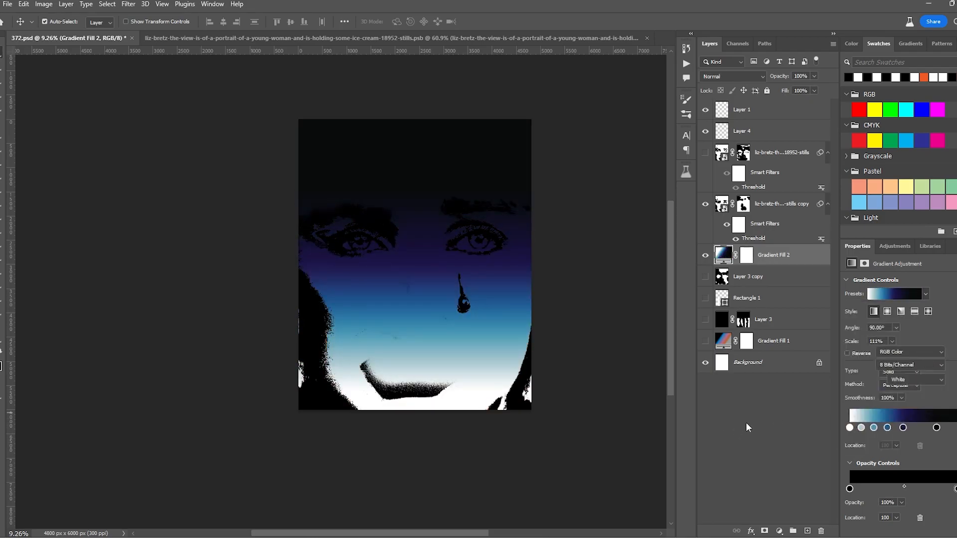
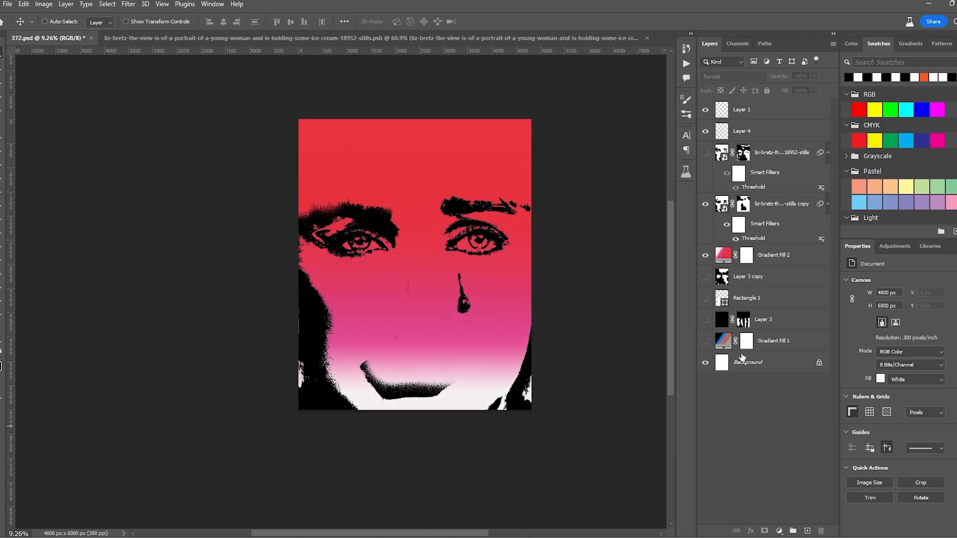
# Step: Compare several AA Design Pack 4 presets on Gradient Fill 2 and choose the red, pink and white gradient
pyautogui.doubleClick(722, 255)
pyautogui.click(795, 139)
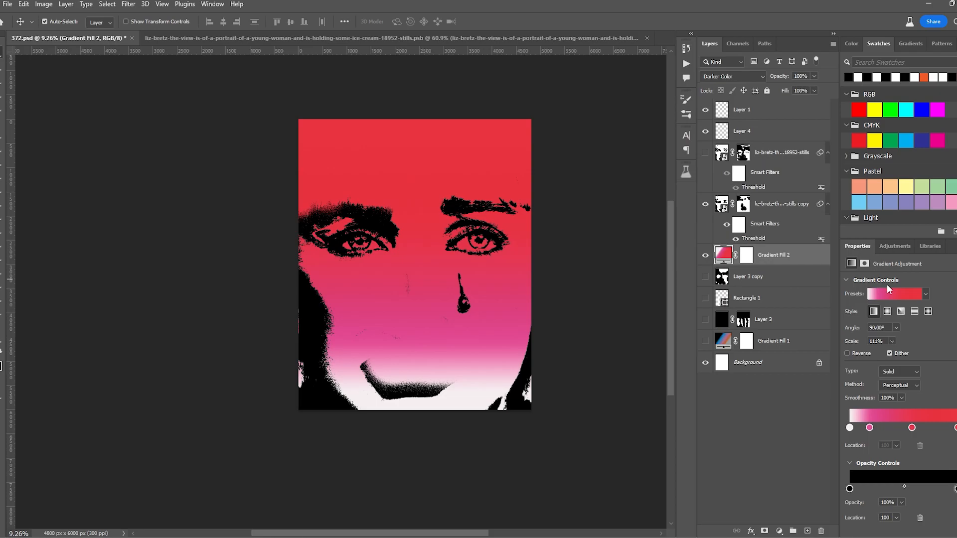
pyautogui.click(925, 294)
pyautogui.click(895, 378)
pyautogui.click(908, 391)
pyautogui.click(890, 403)
pyautogui.click(872, 373)
pyautogui.click(876, 390)
pyautogui.click(896, 377)
pyautogui.click(925, 376)
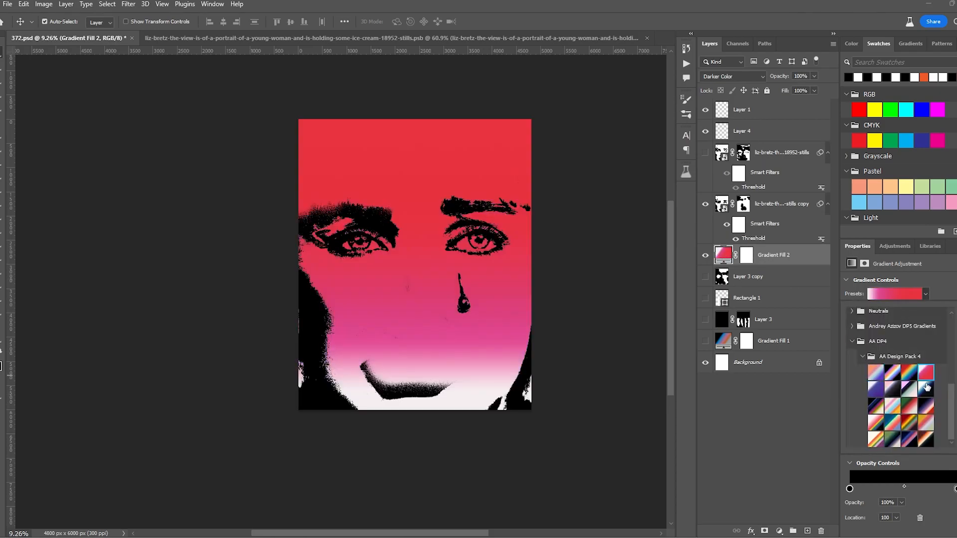
# Step: Compare Gradient Fill 1 with Gradient Fill 2 by swapping which of the two layers is visible
pyautogui.click(705, 255)
pyautogui.click(705, 341)
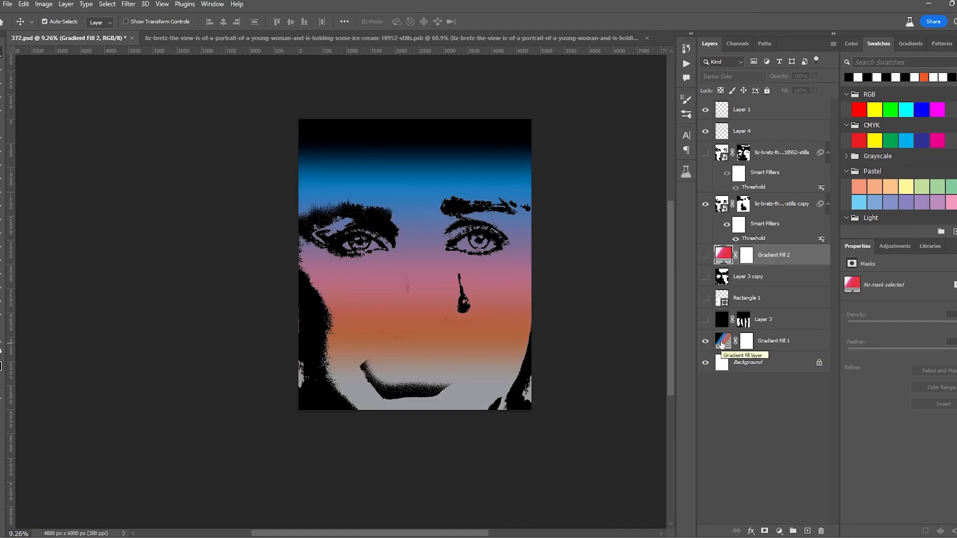
pyautogui.click(705, 340)
pyautogui.click(705, 255)
# Step: Try a few darker AA Design Pack 4 presets on Gradient Fill 2, ending with the navy, purple, coral and black one
pyautogui.click(925, 411)
pyautogui.click(909, 409)
pyautogui.click(894, 407)
pyautogui.click(900, 439)
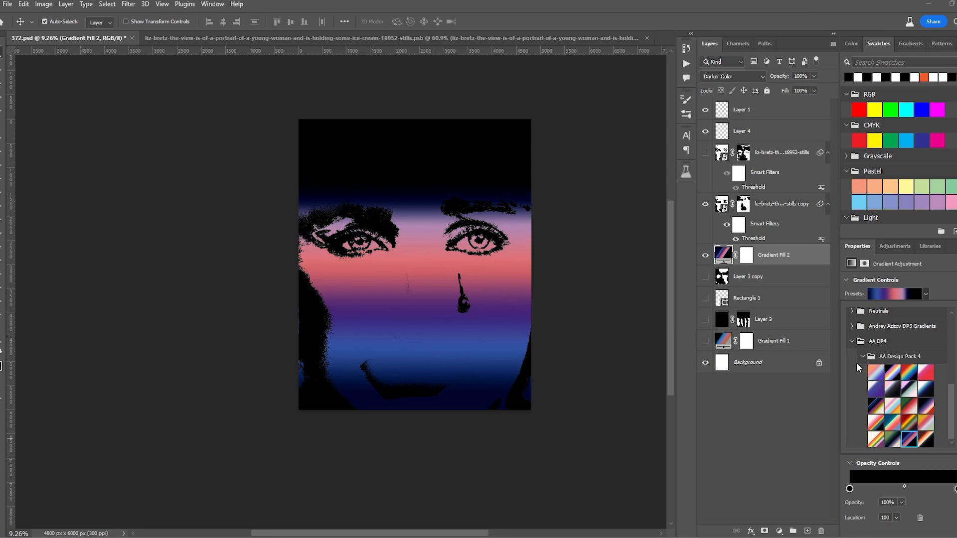
# Step: Go through the first two rows of AA Design Pack 4 presets on Gradient Fill 2, revisiting the purple and black ones
pyautogui.scroll(5, 870, 414)
pyautogui.scroll(-4, 869, 413)
pyautogui.scroll(-1, 873, 387)
pyautogui.click(875, 388)
pyautogui.click(876, 376)
pyautogui.click(910, 374)
pyautogui.click(930, 373)
pyautogui.click(880, 394)
pyautogui.click(896, 394)
pyautogui.click(882, 393)
pyautogui.click(894, 393)
pyautogui.click(879, 391)
pyautogui.click(911, 389)
pyautogui.click(925, 390)
# Step: Try the lower three rows of AA Design Pack 4 presets on Gradient Fill 2, ending with the green, teal, navy and cream one
pyautogui.click(925, 406)
pyautogui.click(911, 406)
pyautogui.click(894, 407)
pyautogui.click(878, 409)
pyautogui.click(878, 423)
pyautogui.click(894, 424)
pyautogui.click(926, 424)
pyautogui.click(911, 424)
pyautogui.click(910, 441)
pyautogui.click(893, 441)
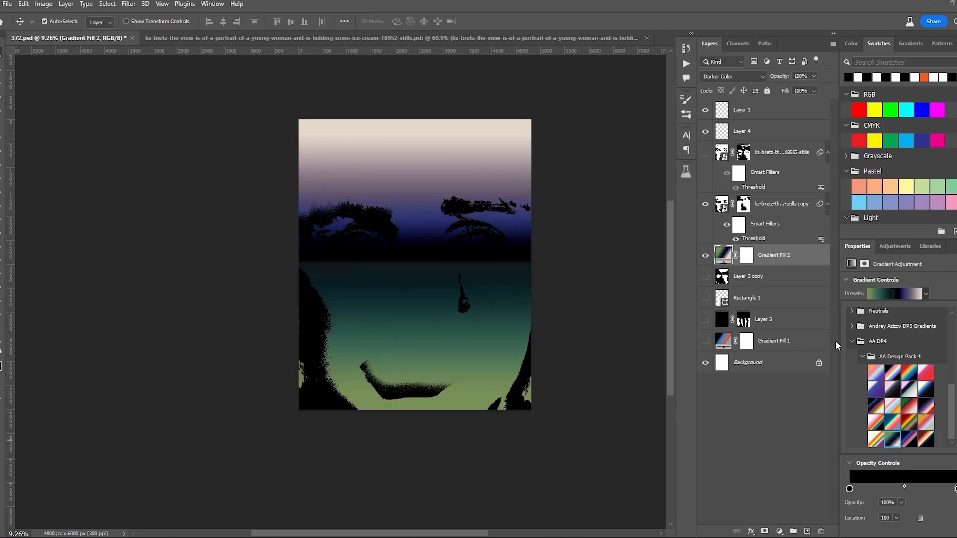
# Step: Expand the DP5 gradients and try its presets on Gradient Fill 2, including the blue-teal-yellow and black-red-teal ones
pyautogui.click(852, 326)
pyautogui.click(873, 361)
pyautogui.click(892, 357)
pyautogui.click(909, 357)
pyautogui.click(925, 356)
pyautogui.click(906, 377)
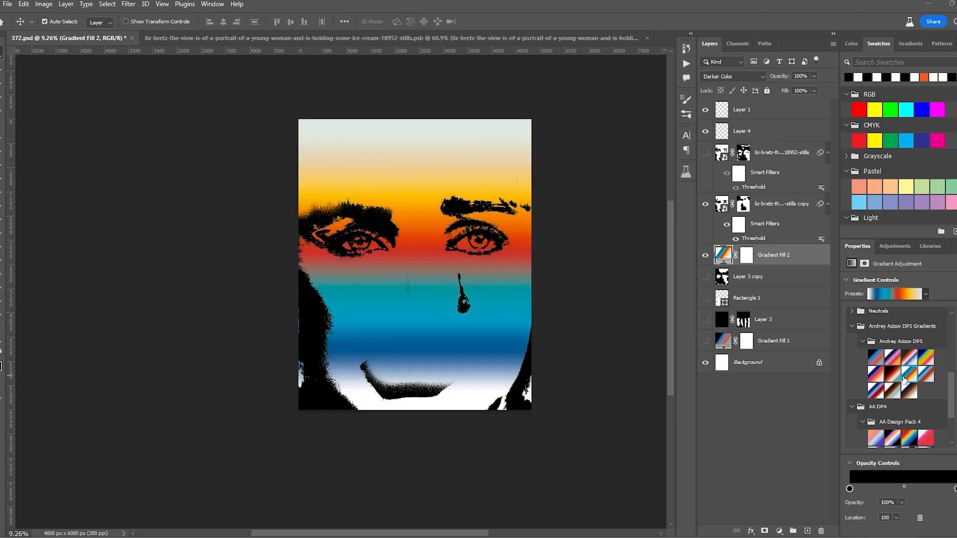
pyautogui.click(892, 375)
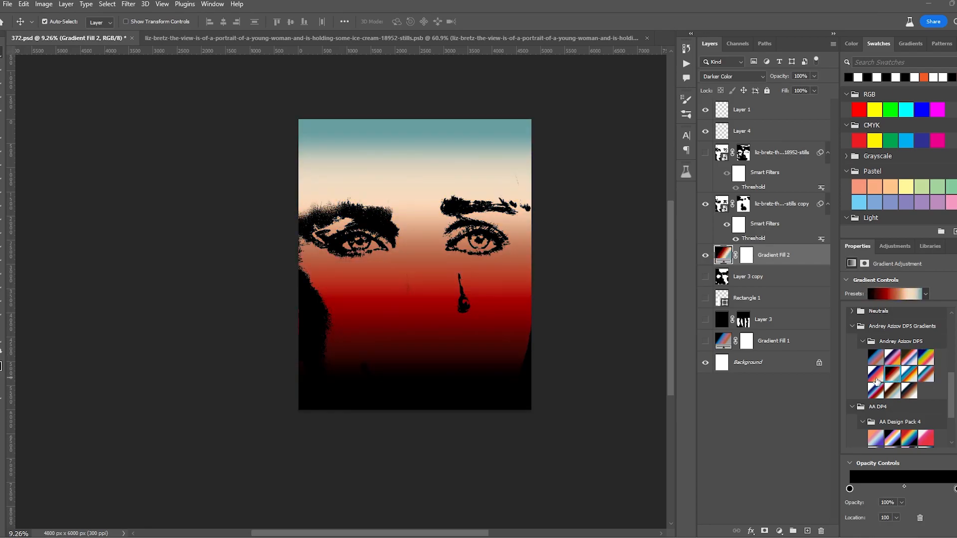
pyautogui.click(875, 380)
pyautogui.click(876, 391)
pyautogui.click(892, 392)
# Step: Apply the AA Design Pack 4 rainbow preset to Gradient Fill 2 and turn on Reverse
pyautogui.scroll(-1, 892, 392)
pyautogui.click(890, 403)
pyautogui.click(909, 406)
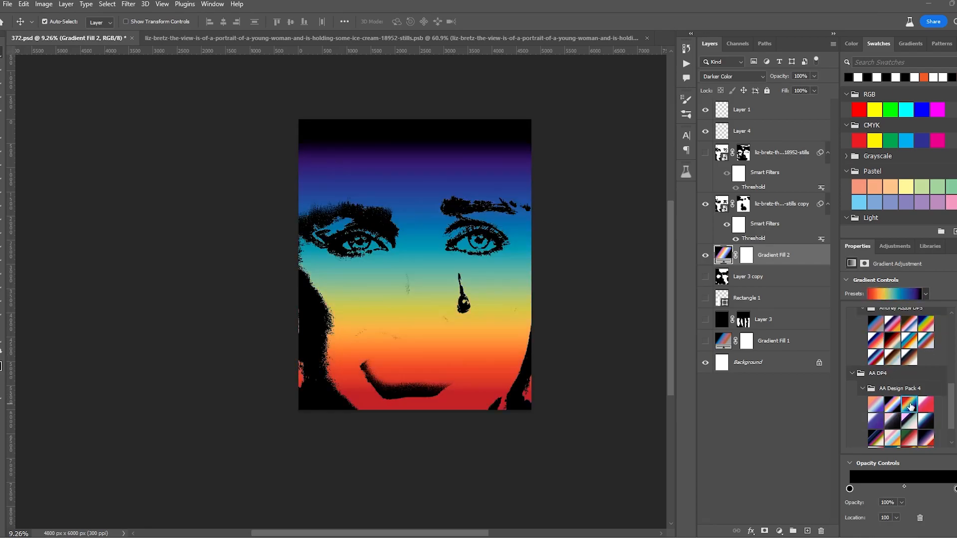
pyautogui.click(954, 290)
pyautogui.click(847, 353)
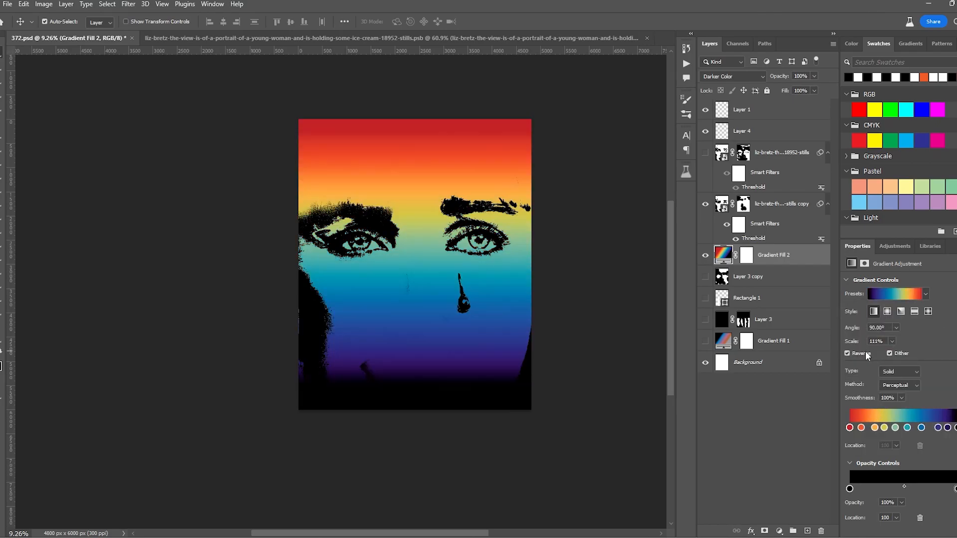
# Step: With Reverse on, try more AA Design Pack 4 presets on Gradient Fill 2, including the black, cream and orange one
pyautogui.click(907, 295)
pyautogui.click(875, 419)
pyautogui.click(891, 421)
pyautogui.scroll(-2, 891, 422)
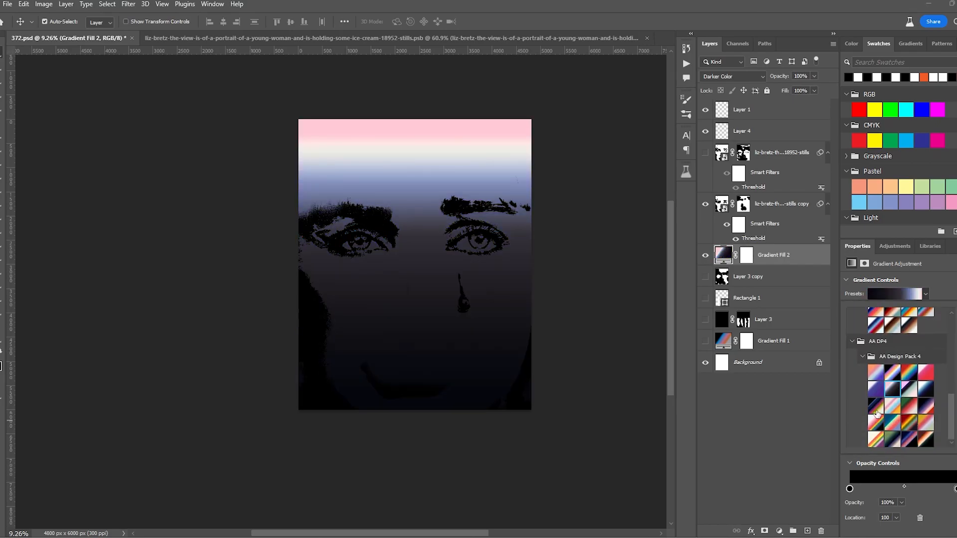
pyautogui.click(876, 408)
pyautogui.click(879, 427)
pyautogui.click(881, 442)
pyautogui.click(910, 442)
pyautogui.click(927, 441)
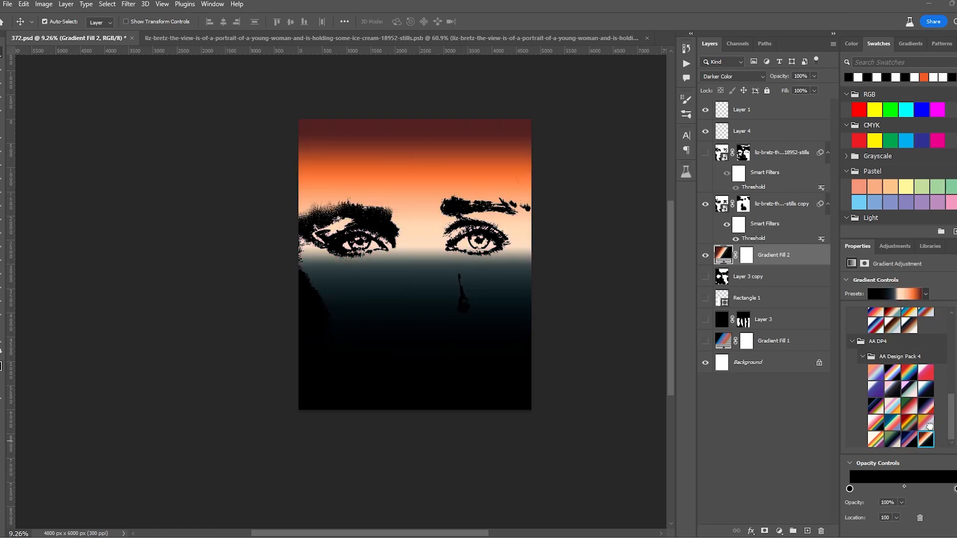
pyautogui.click(924, 424)
# Step: Test the DP5 presets with Reverse on, ending with the white, tan, brown and navy gradient on Gradient Fill 2
pyautogui.scroll(1, 924, 422)
pyautogui.click(879, 352)
pyautogui.click(879, 338)
pyautogui.scroll(1, 879, 338)
pyautogui.click(878, 338)
pyautogui.click(914, 339)
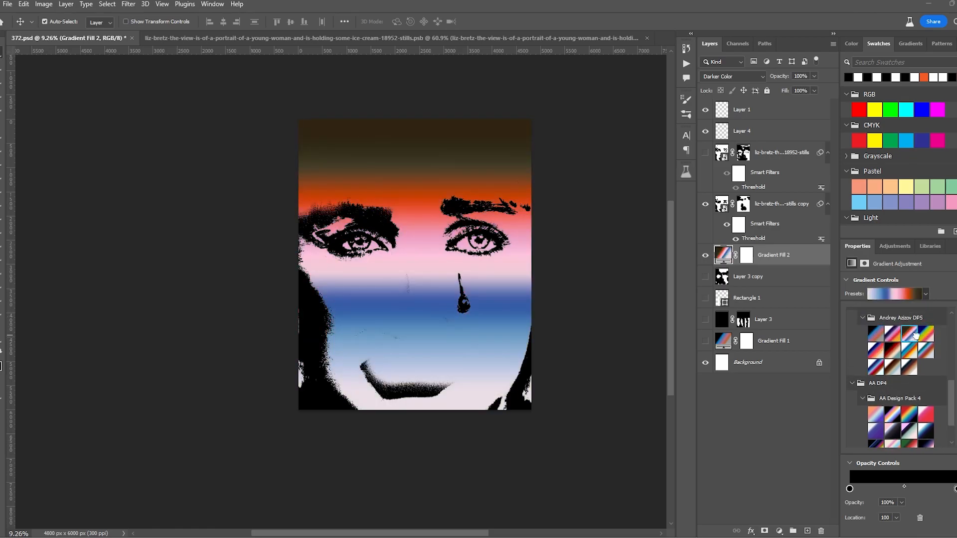
pyautogui.click(931, 334)
pyautogui.click(927, 351)
pyautogui.click(910, 351)
pyautogui.click(878, 352)
pyautogui.click(893, 352)
pyautogui.click(893, 369)
pyautogui.click(910, 369)
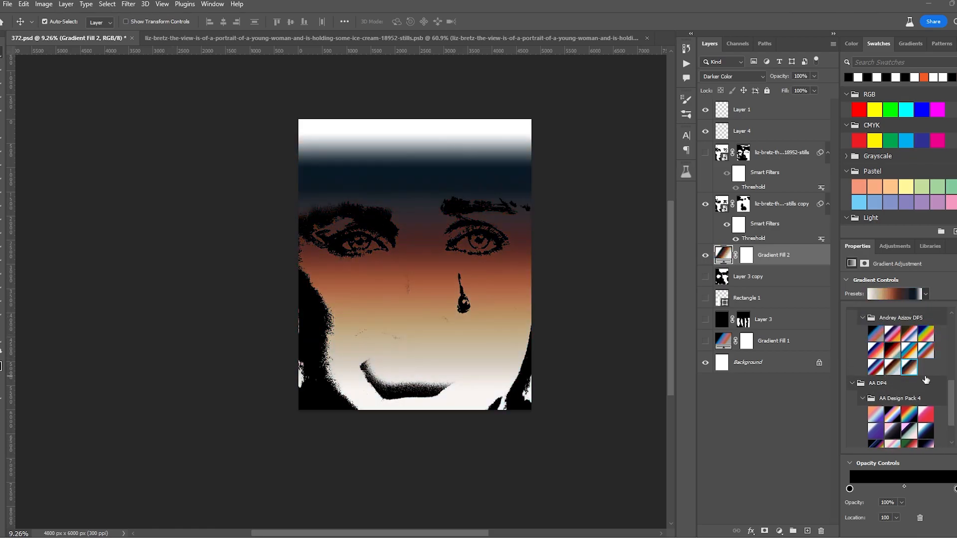
# Step: Try the upper AA Design Pack 4 presets with Reverse on, ending with the orange, light blue, pink and cream gradient
pyautogui.scroll(-1, 892, 391)
pyautogui.click(909, 398)
pyautogui.click(926, 418)
pyautogui.click(909, 417)
pyautogui.click(891, 416)
pyautogui.click(877, 417)
pyautogui.click(878, 431)
pyautogui.click(892, 433)
pyautogui.click(910, 433)
pyautogui.click(894, 434)
pyautogui.scroll(-1, 892, 439)
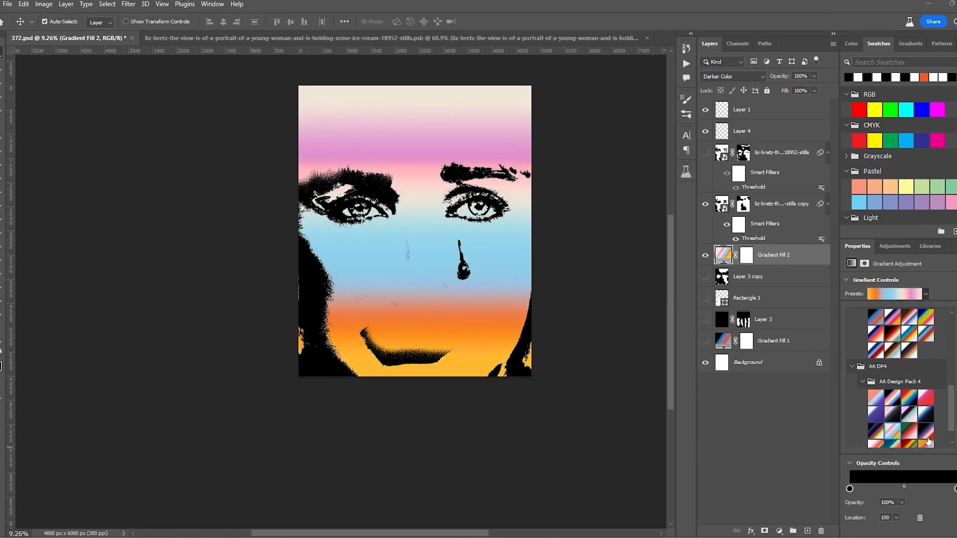
# Step: Test the remaining AA Design Pack 4 presets in reverse on Gradient Fill 2, including the navy, coral and purple one
pyautogui.click(925, 438)
pyautogui.click(924, 424)
pyautogui.click(904, 427)
pyautogui.click(893, 438)
pyautogui.click(909, 442)
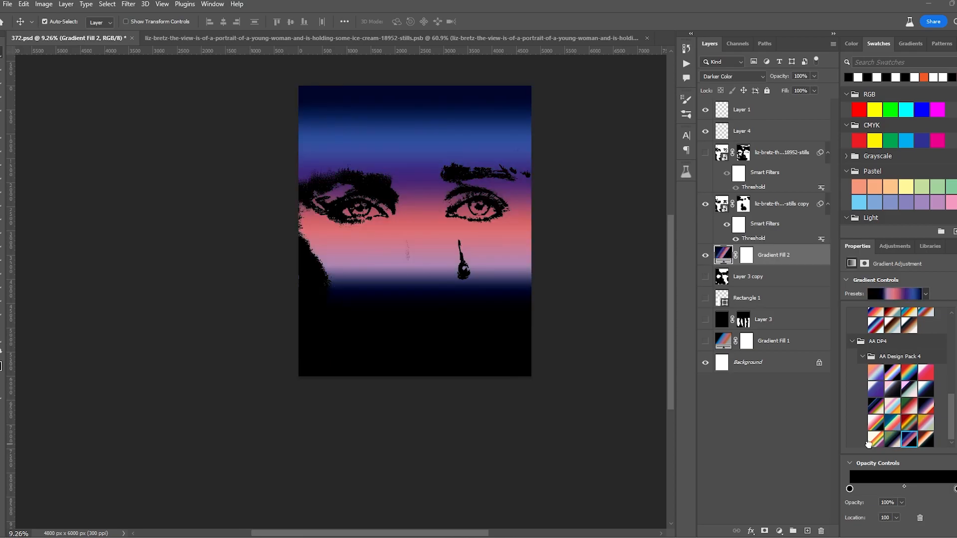
pyautogui.click(876, 433)
pyautogui.scroll(2, 891, 420)
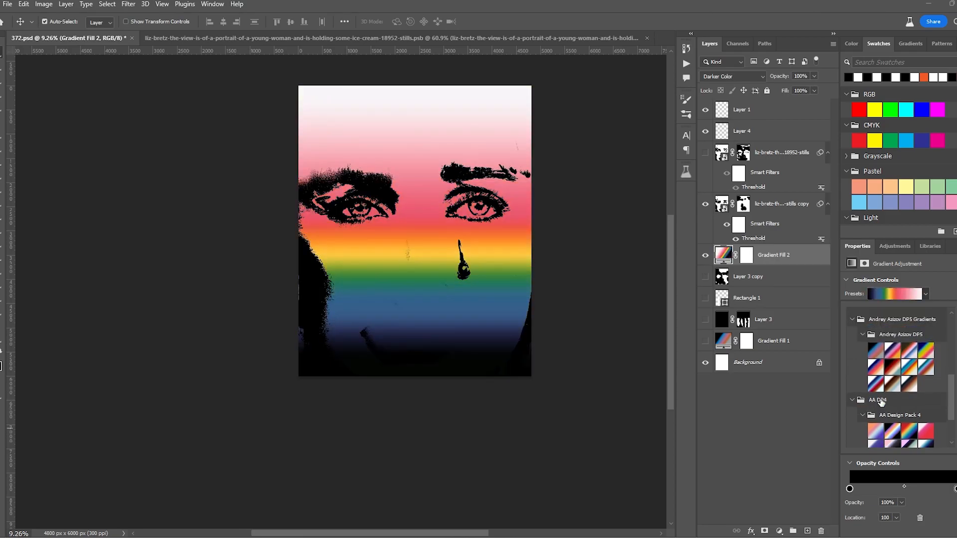
# Step: Switch Gradient Fill 2 to the black, blue, red and orange gradient with Reverse off, and move its blue stop to location 29
pyautogui.click(877, 353)
pyautogui.doubleClick(876, 348)
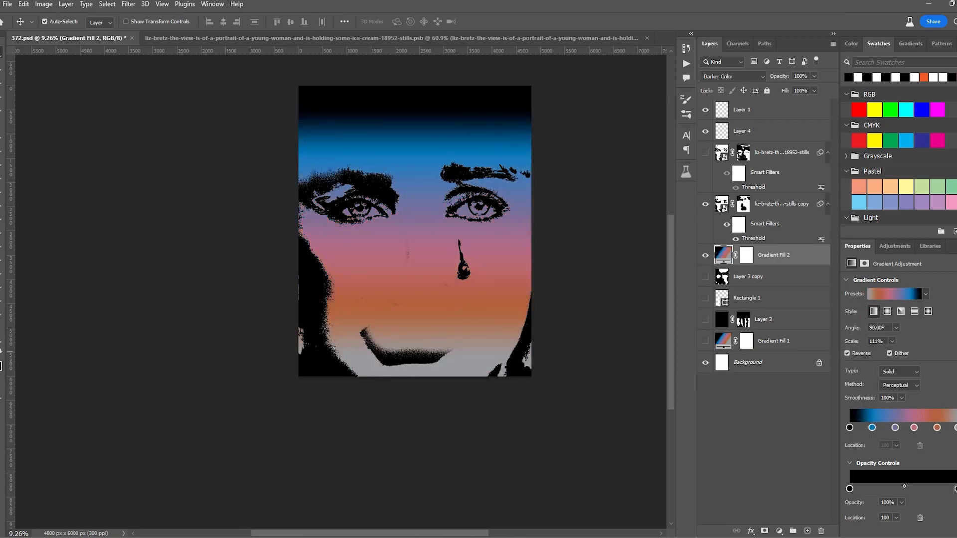
pyautogui.click(847, 353)
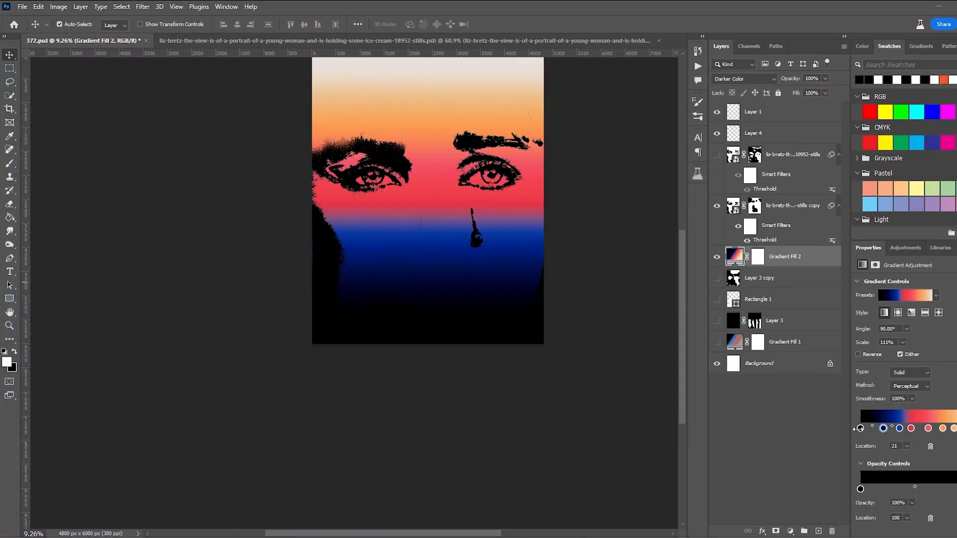
pyautogui.moveTo(883, 429)
pyautogui.mouseDown()
pyautogui.moveTo(872, 430)
pyautogui.moveTo(884, 440)
pyautogui.moveTo(891, 429)
pyautogui.mouseUp()
pyautogui.hotkey('ctrl', 'z')
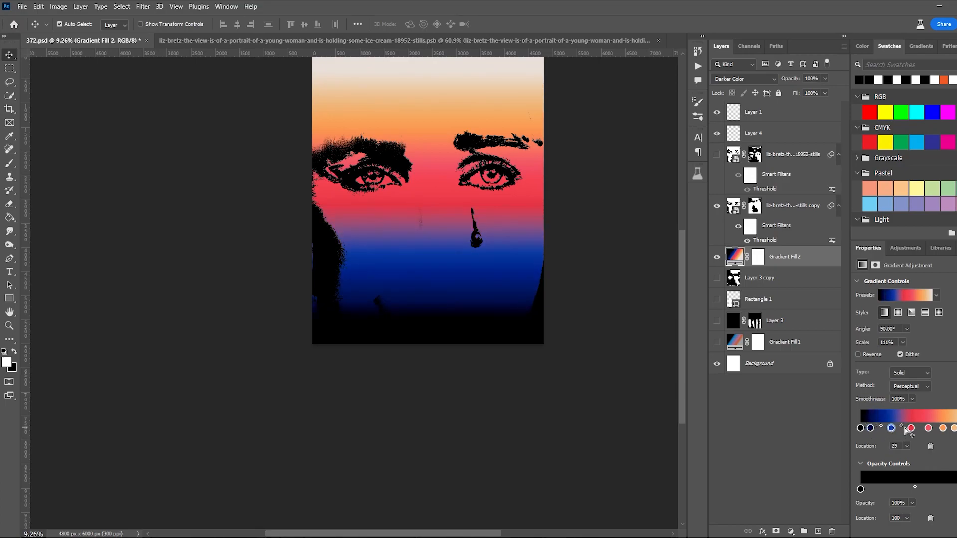
# Step: Scale the thresholded photo copy down to about 8710 px wide and reposition the face over the gradient
pyautogui.moveTo(368, 191); pyautogui.dragTo(371, 239)
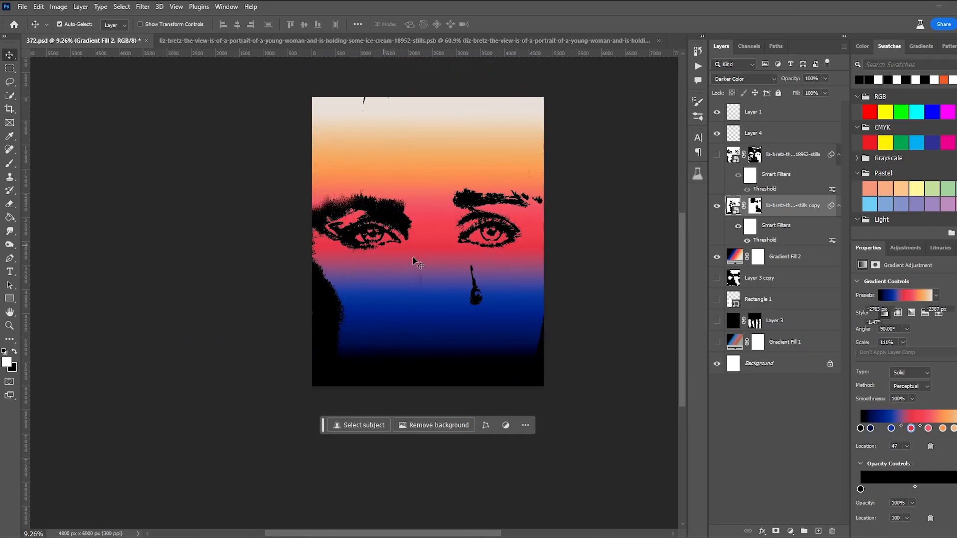
pyautogui.hotkey('ctrl', 't')
pyautogui.press('Return')
pyautogui.moveTo(179, 242); pyautogui.dragTo(280, 249)
pyautogui.moveTo(435, 282); pyautogui.dragTo(391, 276)
pyautogui.press('Return')
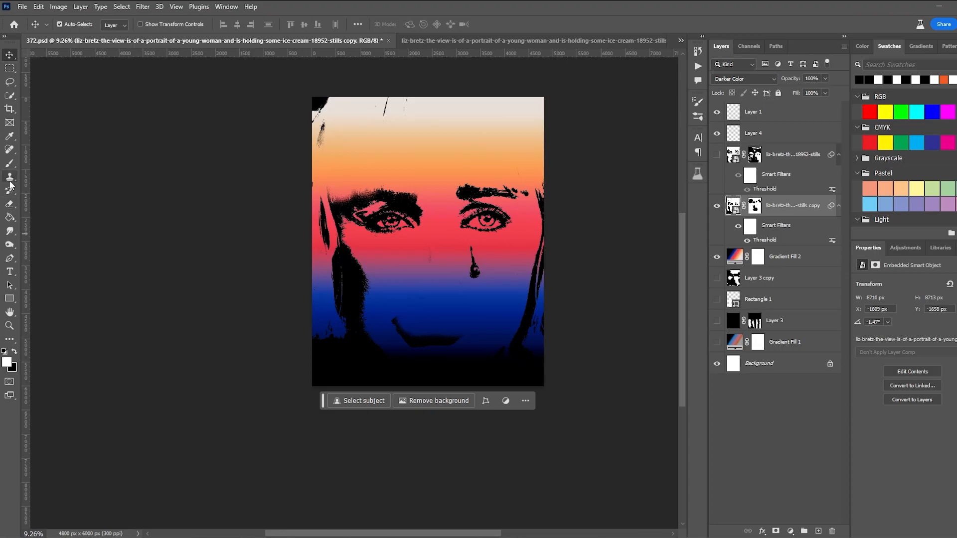
# Step: Paint black on the photo copy's layer mask to hide the hair, eyebrows and lower face, keeping the eyes and tear
pyautogui.click(10, 163)
pyautogui.moveTo(349, 306); pyautogui.dragTo(377, 367)
pyautogui.hotkey('ctrl', 'z')
pyautogui.click(755, 206)
pyautogui.moveTo(320, 136)
pyautogui.mouseDown()
pyautogui.moveTo(411, 87)
pyautogui.moveTo(433, 104)
pyautogui.mouseUp()
pyautogui.moveTo(314, 183)
pyautogui.mouseDown()
pyautogui.moveTo(319, 408)
pyautogui.moveTo(299, 373)
pyautogui.moveTo(594, 363)
pyautogui.moveTo(538, 330)
pyautogui.moveTo(551, 338)
pyautogui.moveTo(550, 227)
pyautogui.moveTo(565, 202)
pyautogui.moveTo(341, 303)
pyautogui.moveTo(343, 264)
pyautogui.moveTo(309, 252)
pyautogui.moveTo(313, 228)
pyautogui.moveTo(330, 251)
pyautogui.moveTo(302, 170)
pyautogui.moveTo(340, 237)
pyautogui.moveTo(321, 187)
pyautogui.moveTo(417, 184)
pyautogui.moveTo(323, 225)
pyautogui.moveTo(348, 196)
pyautogui.moveTo(396, 182)
pyautogui.moveTo(431, 211)
pyautogui.moveTo(379, 185)
pyautogui.moveTo(336, 227)
pyautogui.moveTo(365, 184)
pyautogui.moveTo(431, 200)
pyautogui.moveTo(477, 179)
pyautogui.mouseUp()
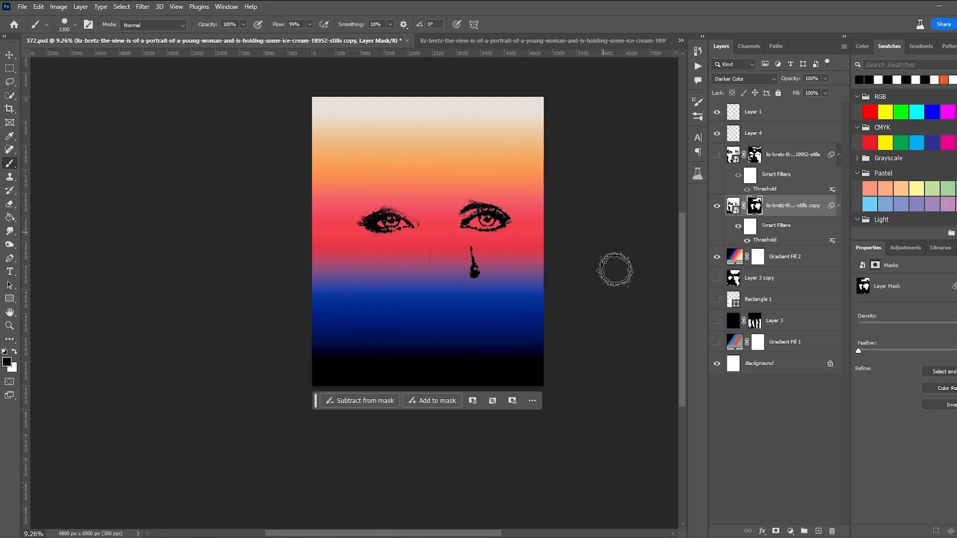
pyautogui.hotkey('ctrl', 't')
pyautogui.moveTo(232, 227); pyautogui.dragTo(166, 214)
pyautogui.press('Escape')
# Step: Unlink the photo copy from its layer mask and enlarge the photo to about 381% with a 0.07° rotation
pyautogui.click(743, 206)
pyautogui.click(733, 205)
pyautogui.hotkey('ctrl', 't')
pyautogui.press('Return')
pyautogui.moveTo(235, 230); pyautogui.dragTo(203, 233)
pyautogui.moveTo(672, 251); pyautogui.dragTo(673, 258)
pyautogui.press('Return')
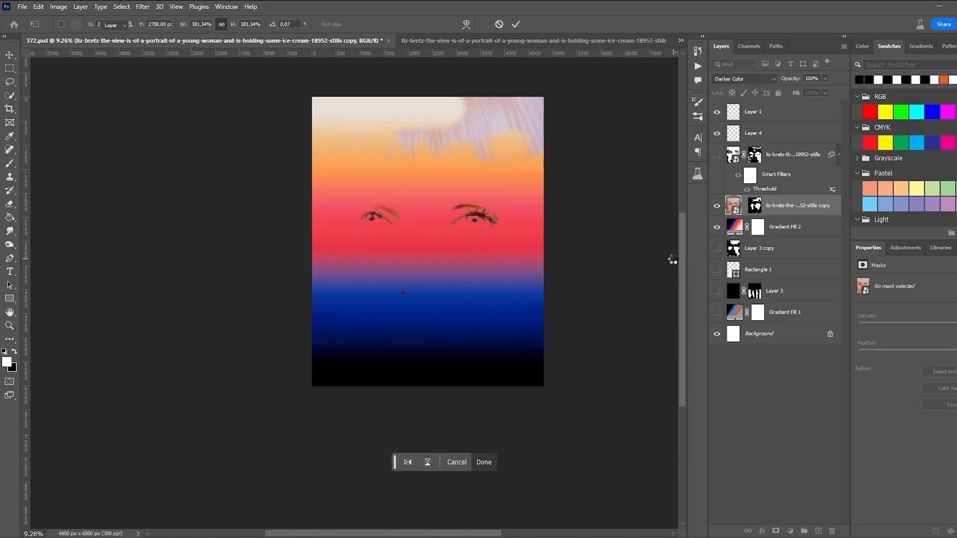
# Step: Select the enlarged photo copy again and reposition it so both eyes sit within the poster
pyautogui.scroll(-3, 509, 271)
pyautogui.click(450, 286)
pyautogui.hotkey('ctrl', 't')
pyautogui.press('Return')
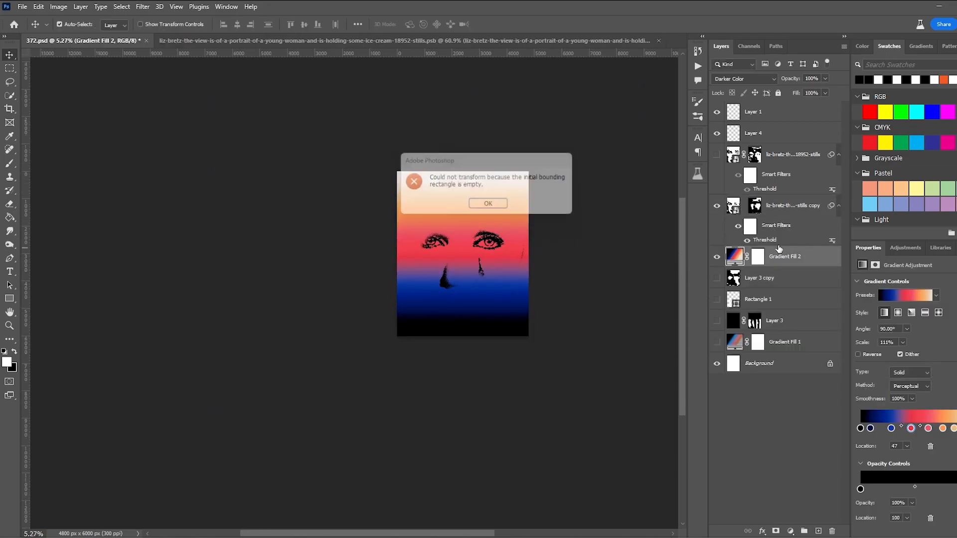
pyautogui.click(796, 206)
pyautogui.hotkey('ctrl', 't')
pyautogui.moveTo(477, 220); pyautogui.dragTo(477, 212)
pyautogui.press('Return')
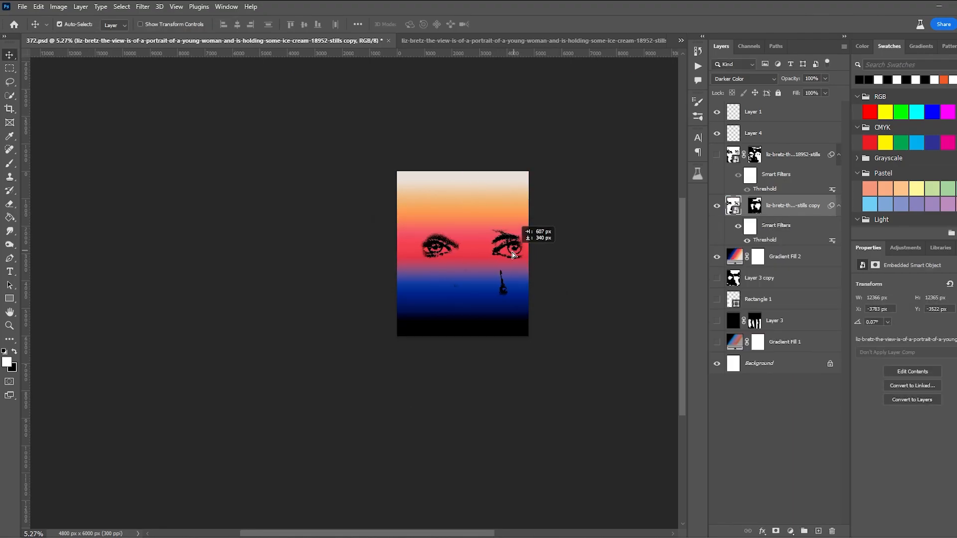
# Step: Delete the photo copy's layer mask and give the layer a new blank white mask
pyautogui.click(755, 205)
pyautogui.press('Delete')
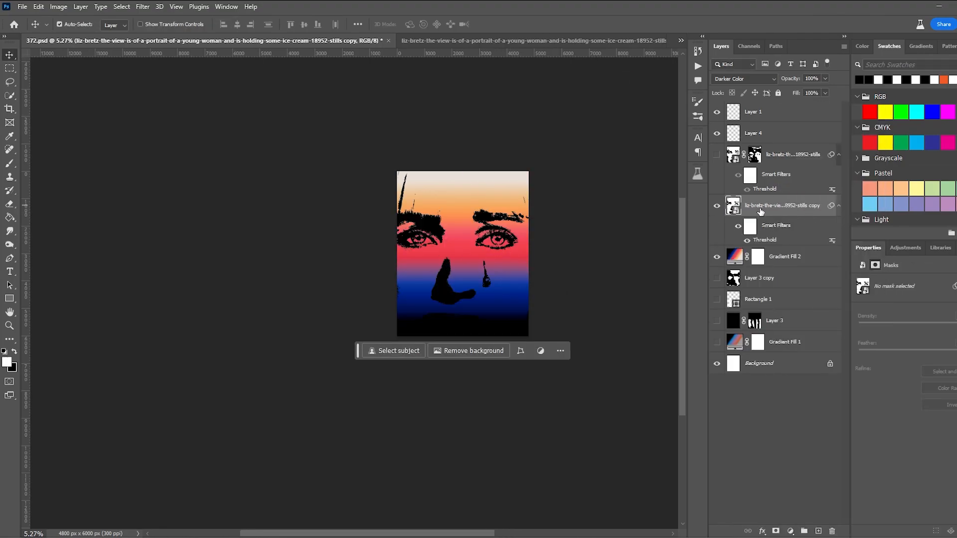
pyautogui.rightClick(759, 209)
pyautogui.click(658, 366)
pyautogui.rightClick(788, 207)
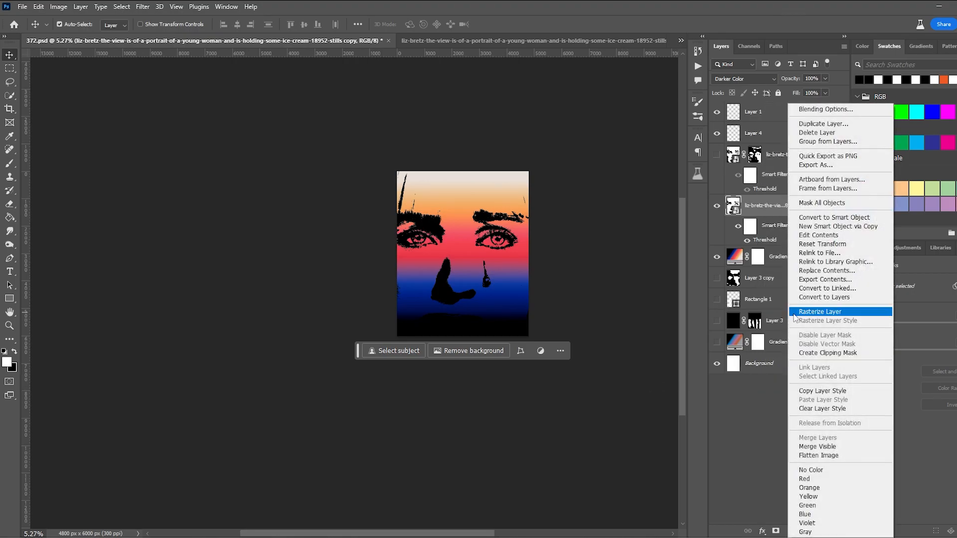
pyautogui.click(770, 238)
pyautogui.rightClick(788, 209)
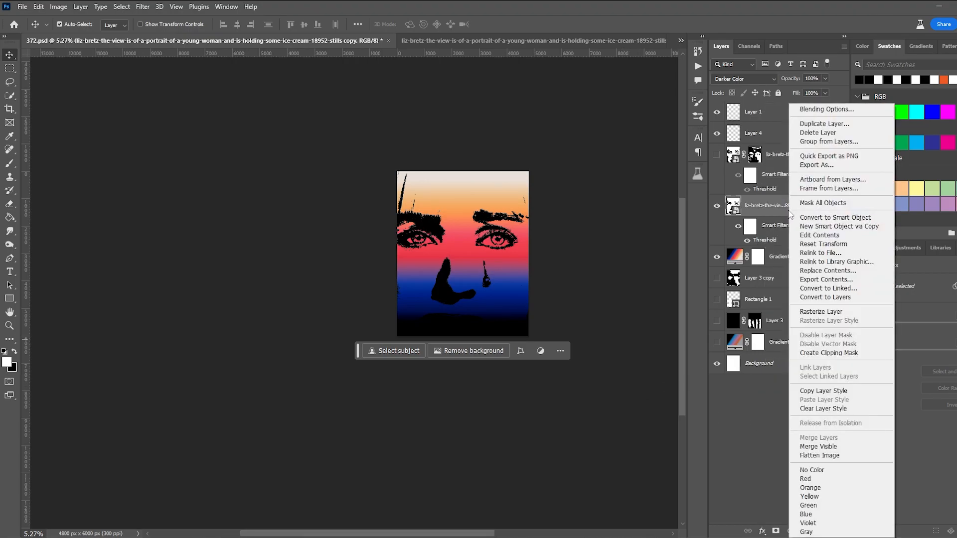
pyautogui.click(822, 202)
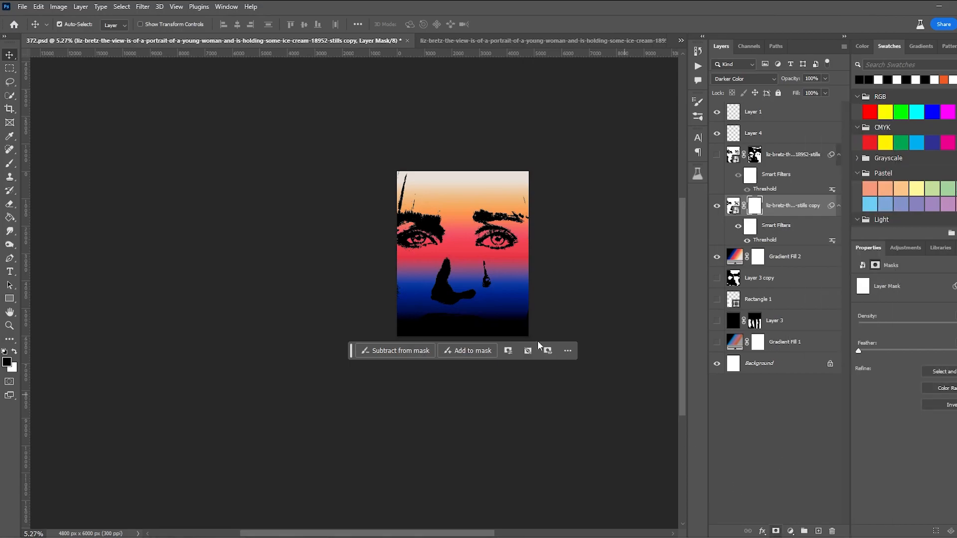
# Step: Shift the thresholded photo copy to the right and slightly upward over the gradient
pyautogui.scroll(3, 503, 277)
pyautogui.moveTo(503, 277); pyautogui.dragTo(514, 272)
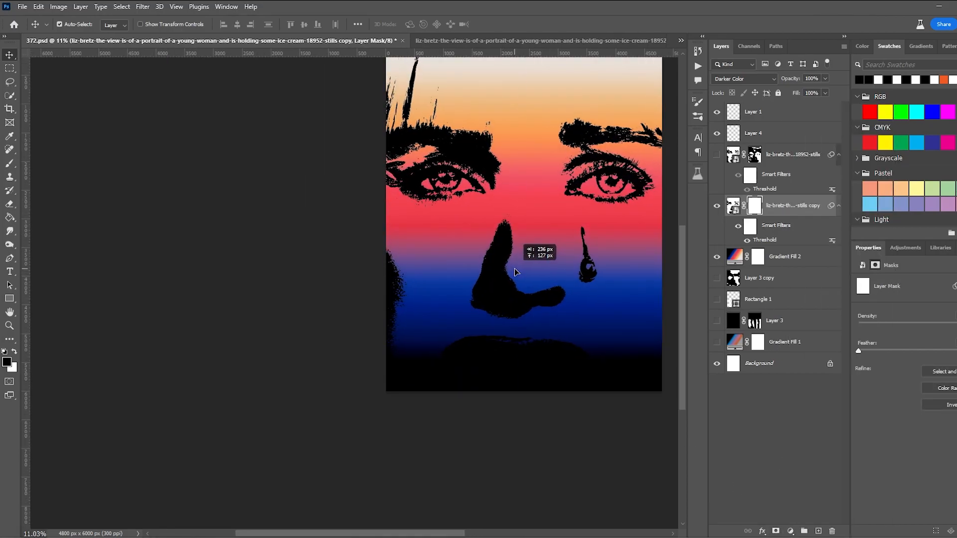
pyautogui.scroll(-2, 514, 272)
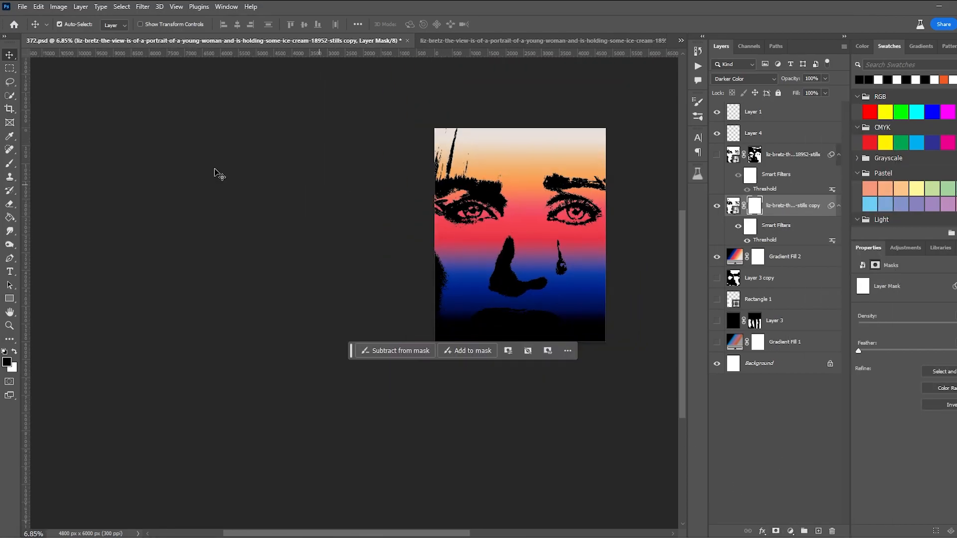
# Step: Create a new layer above the thresholded photo copy and set up the Brush tool with black as the foreground colour
pyautogui.press('y')
pyautogui.click(818, 531)
pyautogui.press('x')
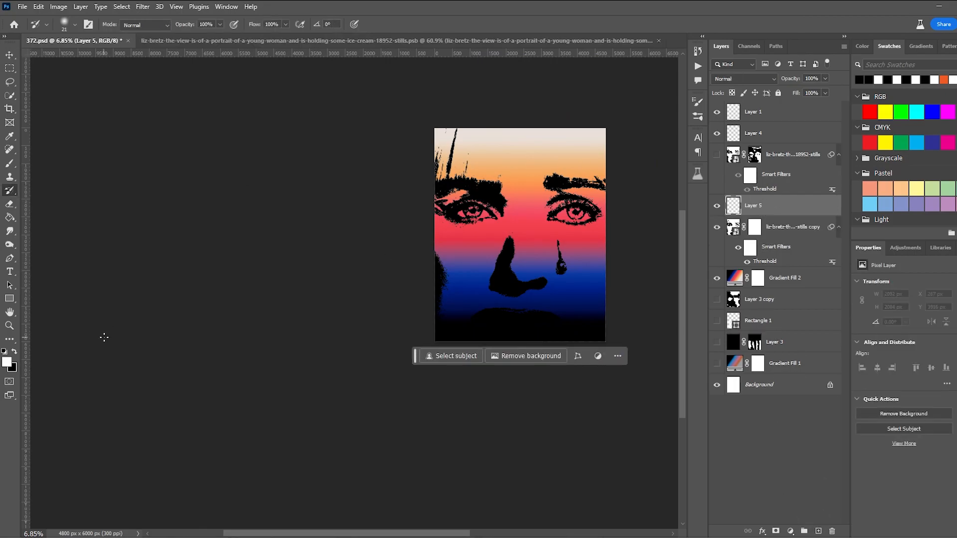
pyautogui.click(75, 24)
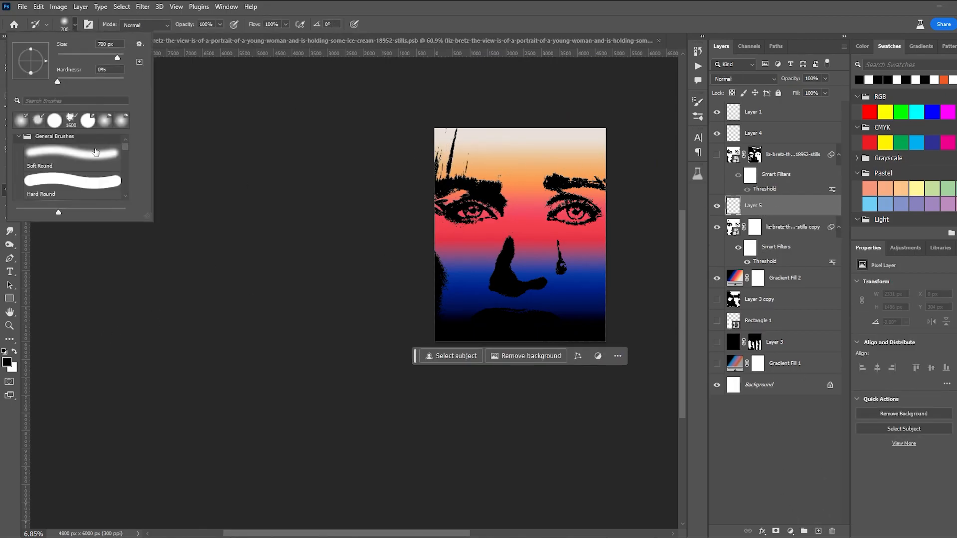
pyautogui.press('b')
# Step: Try painting the forehead and eyebrow area solid black on the new layer with the 1300 px brush, and undo the strokes
pyautogui.moveTo(443, 165)
pyautogui.mouseDown()
pyautogui.moveTo(484, 149)
pyautogui.moveTo(641, 197)
pyautogui.moveTo(518, 184)
pyautogui.moveTo(576, 192)
pyautogui.mouseUp()
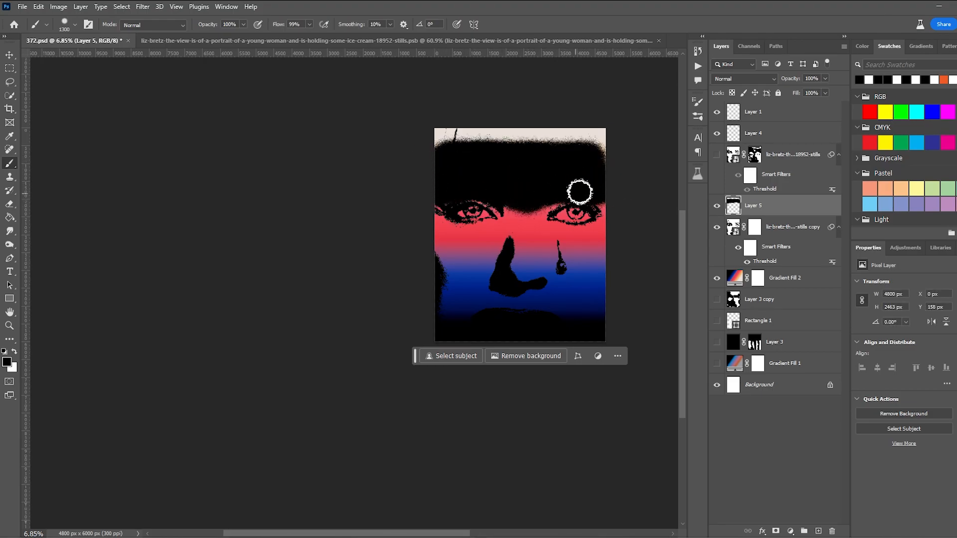
pyautogui.moveTo(514, 208); pyautogui.dragTo(556, 197)
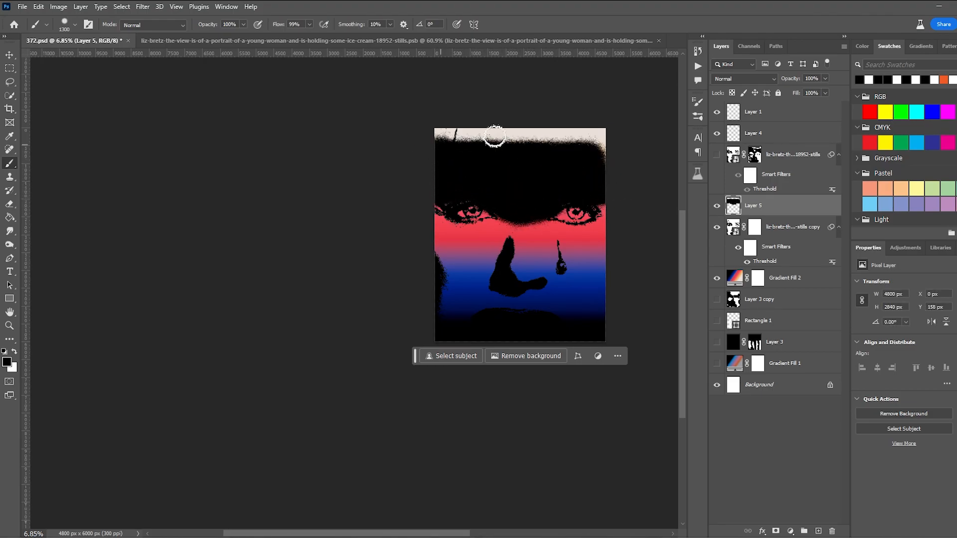
pyautogui.moveTo(441, 144); pyautogui.dragTo(598, 136)
pyautogui.hotkey('ctrl', 'z')
pyautogui.hotkey('ctrl', 'z')
pyautogui.hotkey('ctrl', 'z')
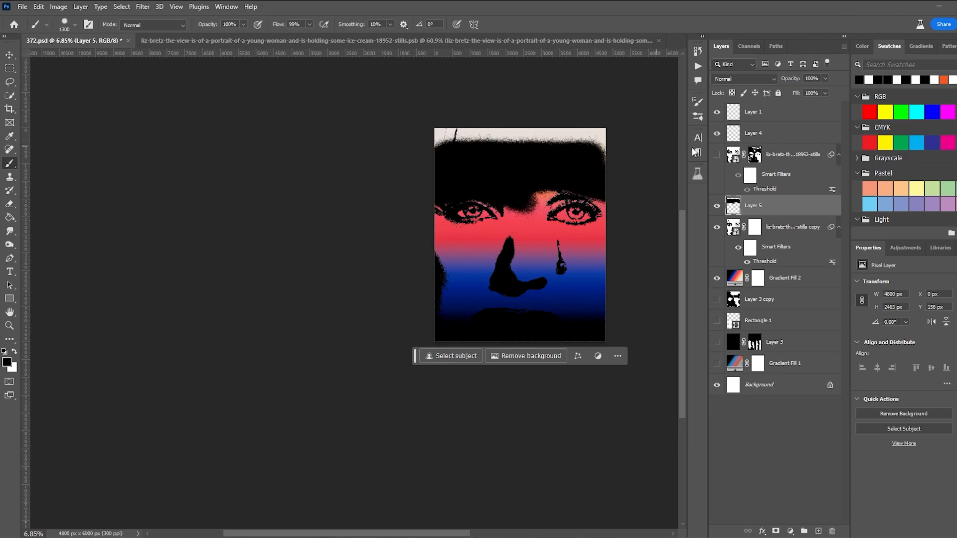
# Step: Paint the lower face solid black on the new layer, from the cheeks down to the poster's lower edge
pyautogui.moveTo(540, 319)
pyautogui.mouseDown()
pyautogui.moveTo(585, 308)
pyautogui.moveTo(378, 271)
pyautogui.moveTo(404, 262)
pyautogui.moveTo(511, 300)
pyautogui.moveTo(522, 291)
pyautogui.moveTo(506, 244)
pyautogui.moveTo(556, 293)
pyautogui.moveTo(527, 312)
pyautogui.moveTo(527, 263)
pyautogui.moveTo(484, 269)
pyautogui.moveTo(551, 271)
pyautogui.moveTo(499, 251)
pyautogui.moveTo(607, 263)
pyautogui.mouseUp()
pyautogui.hotkey('ctrl', 'z')
pyautogui.hotkey('ctrl', 'z')
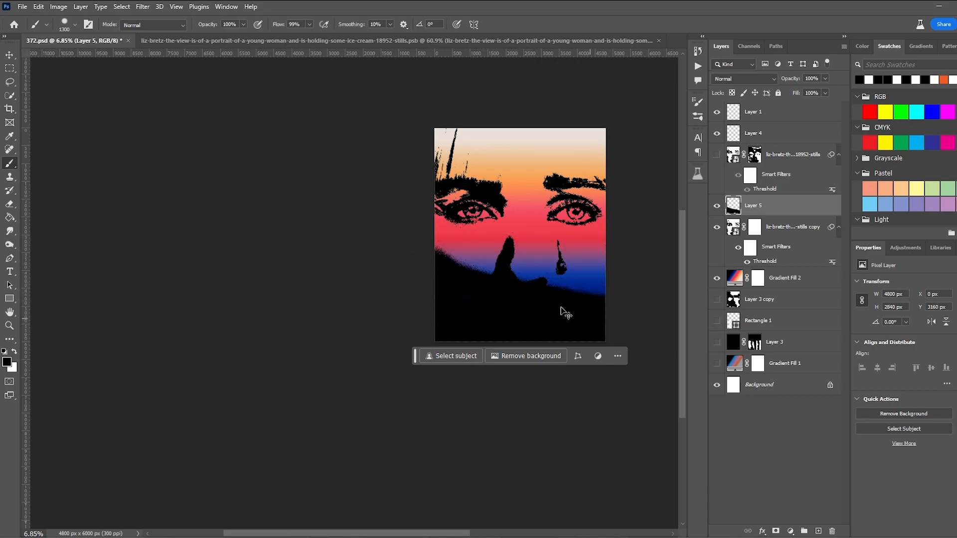
# Step: Hide the nose and the stray forehead hair strands by painting black on the thresholded photo copy's layer mask
pyautogui.click(754, 228)
pyautogui.click(562, 260)
pyautogui.moveTo(430, 131)
pyautogui.mouseDown()
pyautogui.moveTo(468, 121)
pyautogui.moveTo(436, 165)
pyautogui.moveTo(433, 123)
pyautogui.mouseUp()
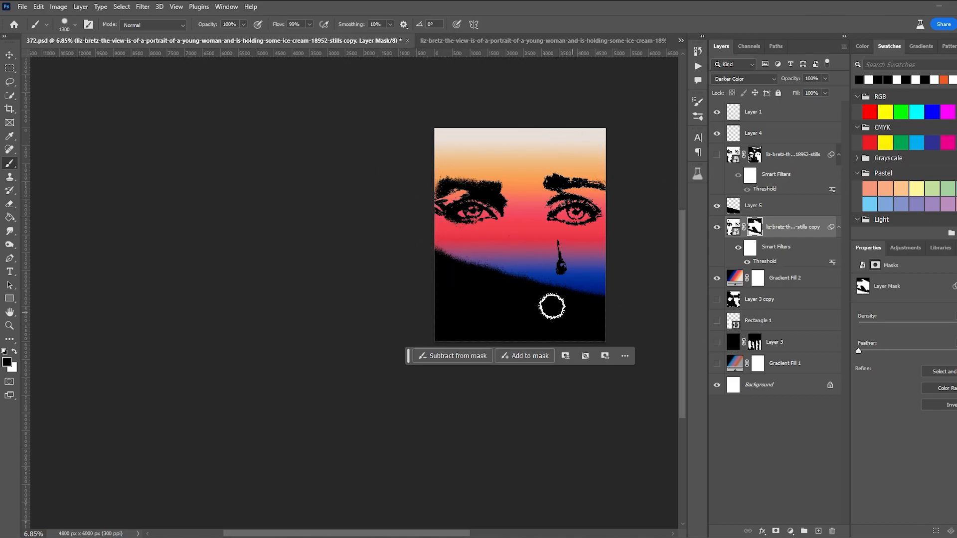
# Step: Try inverting the thresholded photo copy after making a selection around the left-hand eye, and undo it
pyautogui.moveTo(447, 192); pyautogui.dragTo(809, 334)
pyautogui.moveTo(628, 309); pyautogui.dragTo(577, 309)
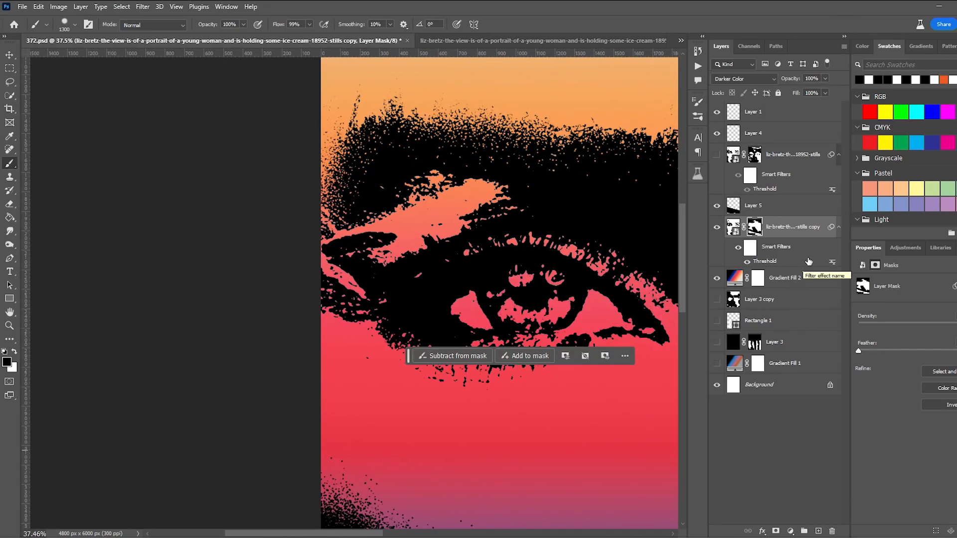
pyautogui.click(734, 228)
pyautogui.moveTo(542, 319); pyautogui.dragTo(380, 225)
pyautogui.hotkey('ctrl', 'z')
pyautogui.press('v')
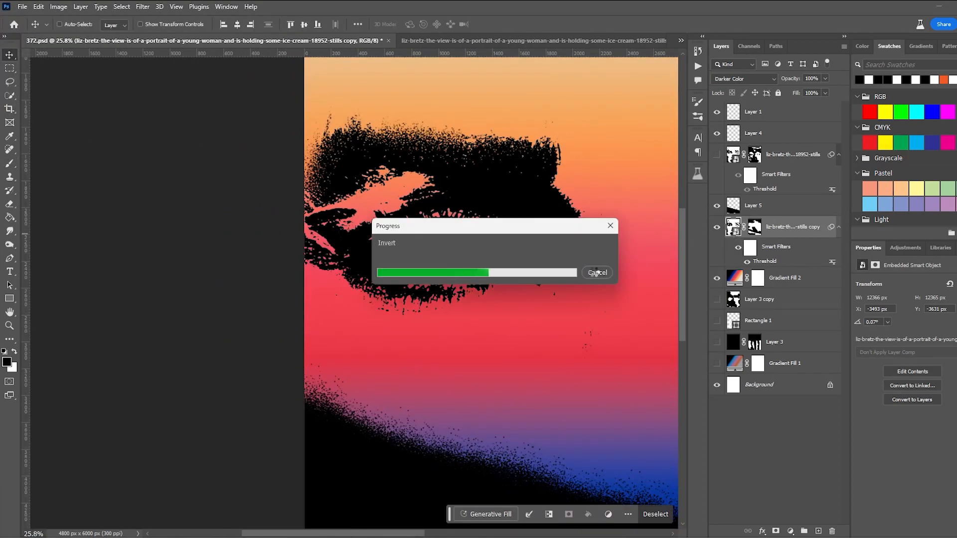
pyautogui.hotkey('ctrl', 'i')
pyautogui.hotkey('ctrl', 'z')
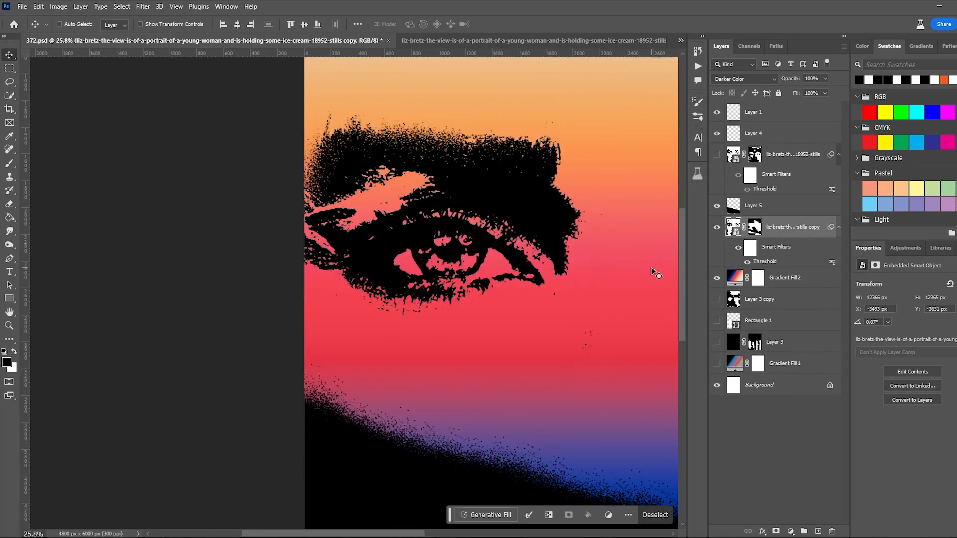
# Step: Select the light areas of the thresholded photo copy with the Magic Wand at tolerance 52 and Contiguous off
pyautogui.scroll(-5, 695, 246)
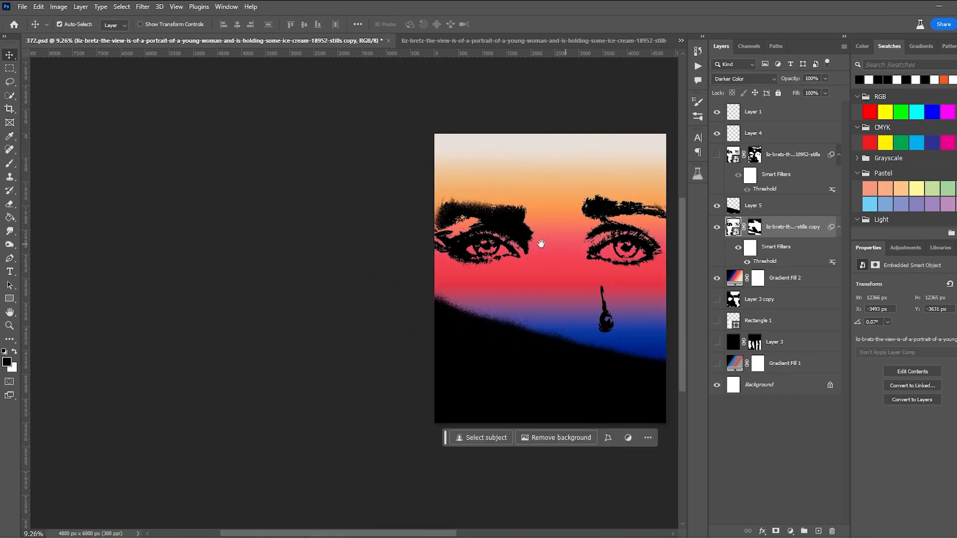
pyautogui.moveTo(559, 244); pyautogui.dragTo(478, 237)
pyautogui.scroll(4, 438, 238)
pyautogui.rightClick(10, 96)
pyautogui.click(50, 115)
pyautogui.click(401, 249)
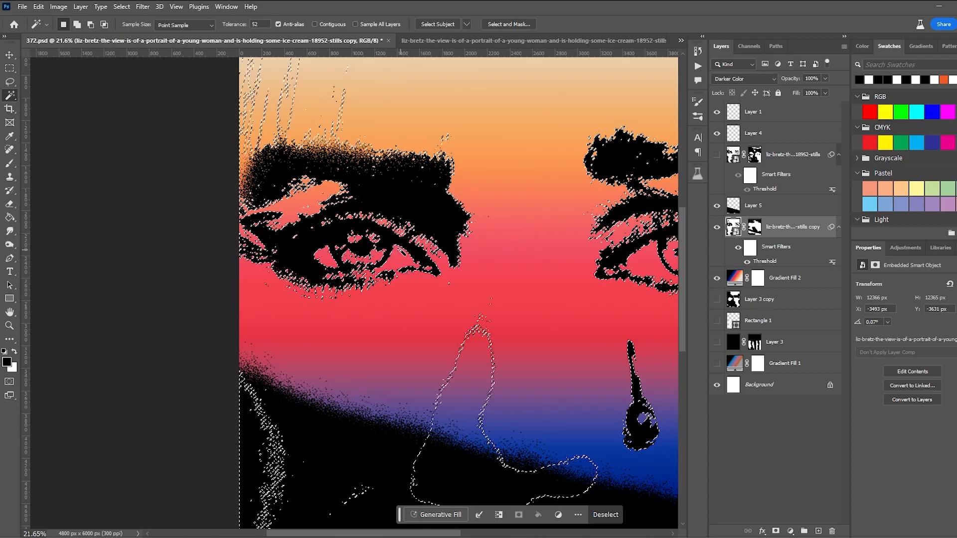
pyautogui.scroll(5, 402, 250)
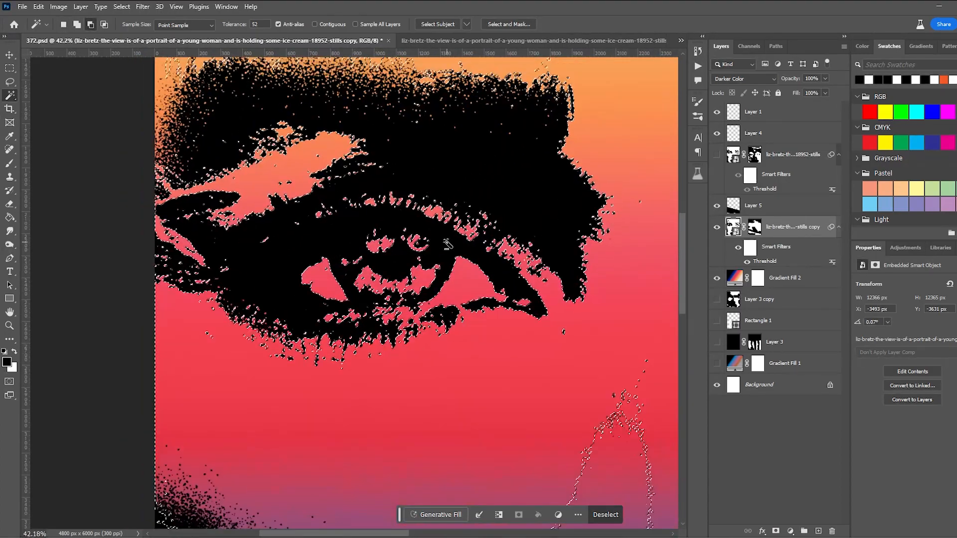
# Step: Create a new layer above the thresholded photo copy and paint the left-hand eye's light areas white with a 700 px brush
pyautogui.click(818, 531)
pyautogui.click(10, 163)
pyautogui.press('x')
pyautogui.press('[')
pyautogui.press('[')
pyautogui.press('[')
pyautogui.press('[')
pyautogui.press('[')
pyautogui.press('[')
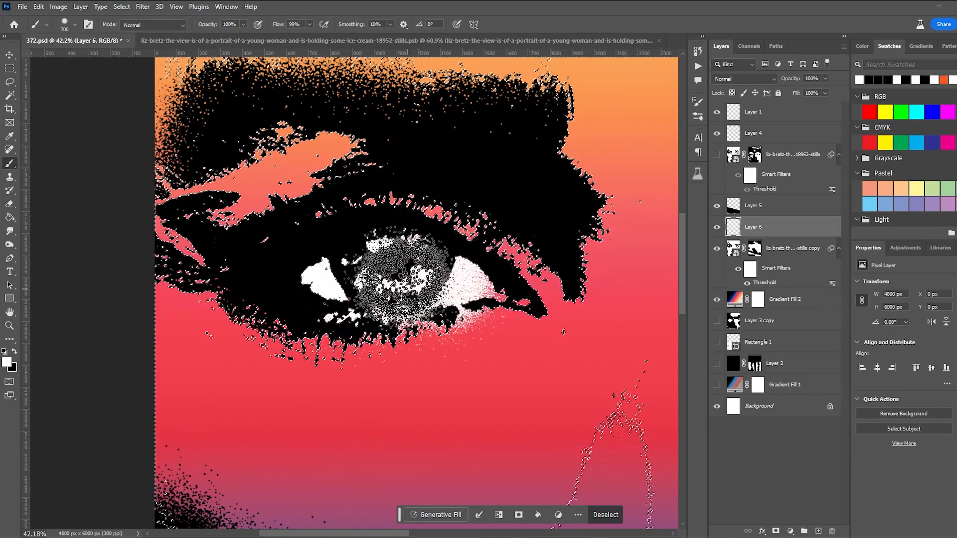
# Step: Paint the right-hand eye's light areas white within the selection, and clear the selection
pyautogui.scroll(-4, 498, 279)
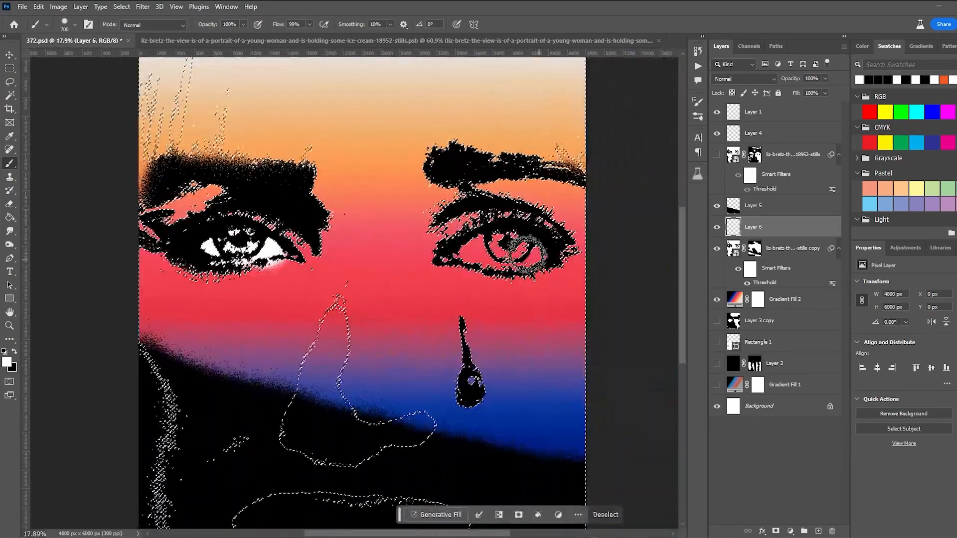
pyautogui.moveTo(474, 251)
pyautogui.mouseDown()
pyautogui.moveTo(531, 254)
pyautogui.moveTo(506, 252)
pyautogui.mouseUp()
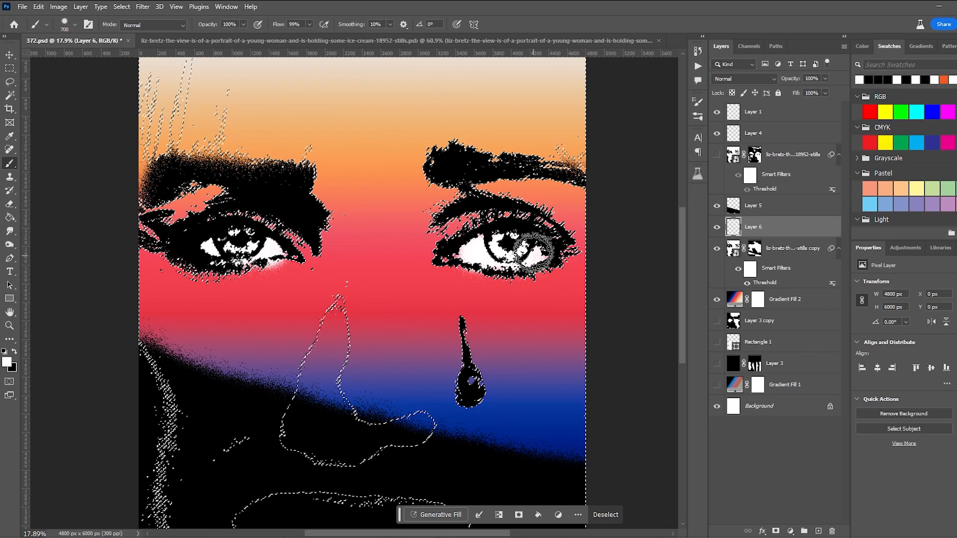
pyautogui.moveTo(454, 254); pyautogui.dragTo(459, 267)
pyautogui.scroll(3, 503, 249)
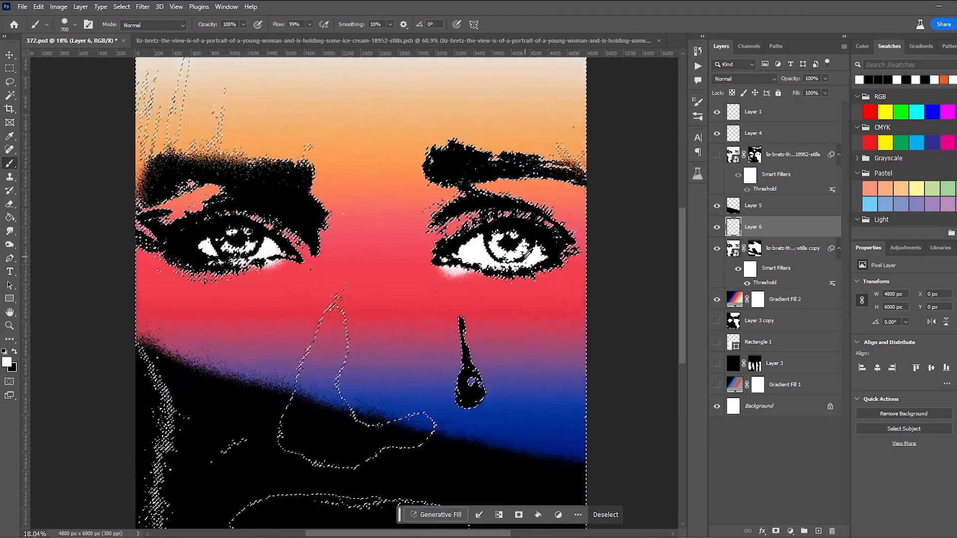
pyautogui.hotkey('ctrl', 'd')
# Step: Try painting white over the teardrop on the eye-white layer and changing the blend mode, and undo both
pyautogui.scroll(-9, 478, 349)
pyautogui.scroll(8, 479, 345)
pyautogui.scroll(4, 465, 436)
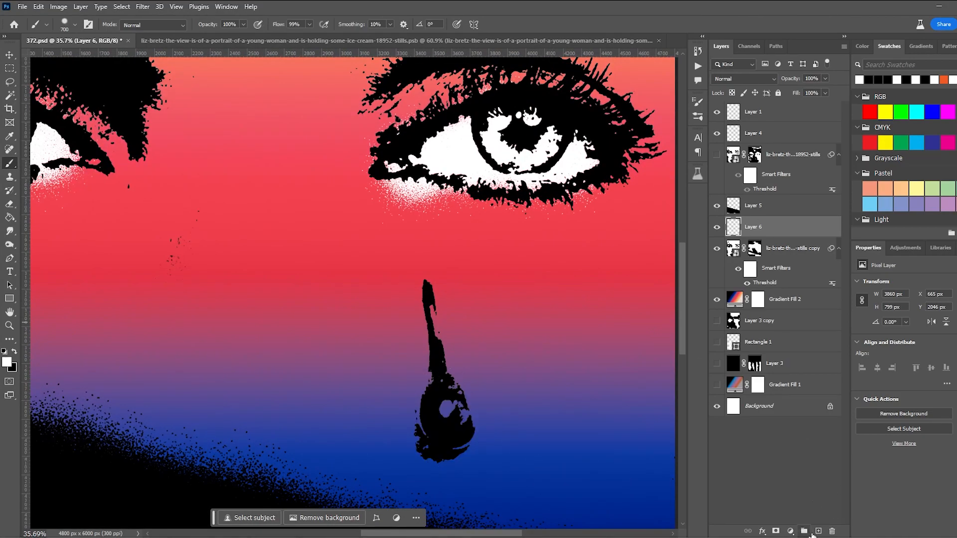
pyautogui.moveTo(451, 426)
pyautogui.mouseDown()
pyautogui.moveTo(433, 331)
pyautogui.moveTo(426, 369)
pyautogui.mouseUp()
pyautogui.click(743, 79)
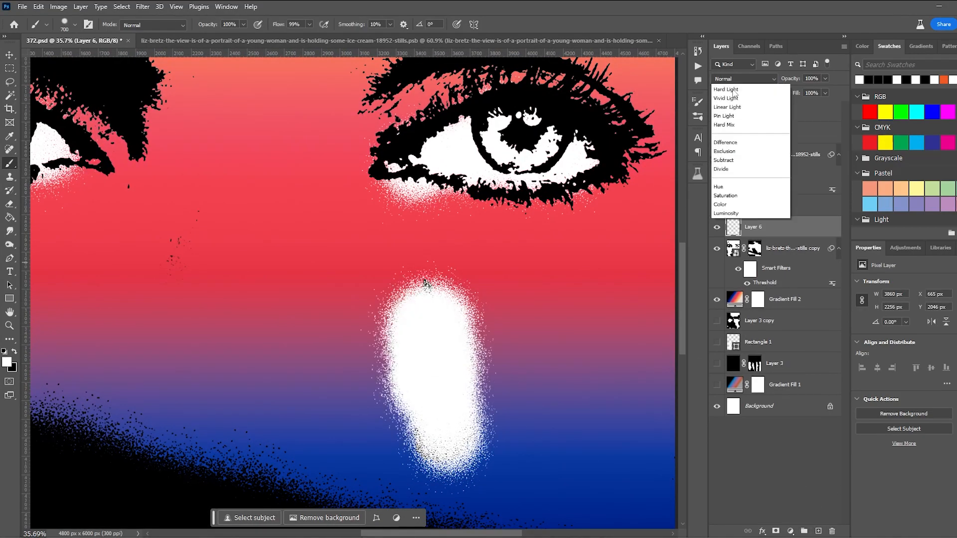
pyautogui.click(746, 222)
pyautogui.hotkey('ctrl', 'z')
pyautogui.hotkey('ctrl', 'z')
# Step: Try recolouring the teardrop with a white stroke on a new layer set to Overlay and Exclusion, and undo it
pyautogui.click(818, 531)
pyautogui.moveTo(446, 407)
pyautogui.mouseDown()
pyautogui.moveTo(433, 300)
pyautogui.moveTo(441, 418)
pyautogui.mouseUp()
pyautogui.click(743, 79)
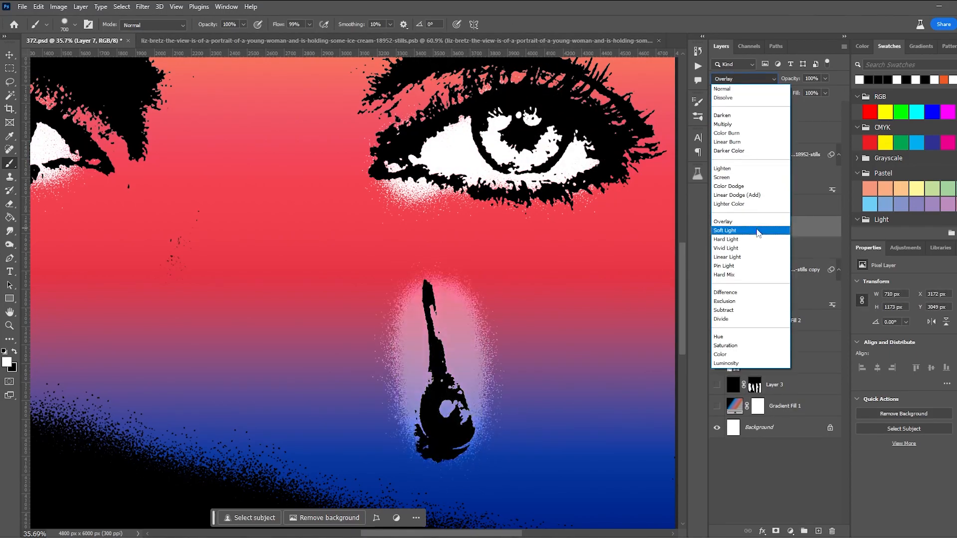
pyautogui.click(755, 302)
pyautogui.click(10, 54)
pyautogui.scroll(-1, 435, 292)
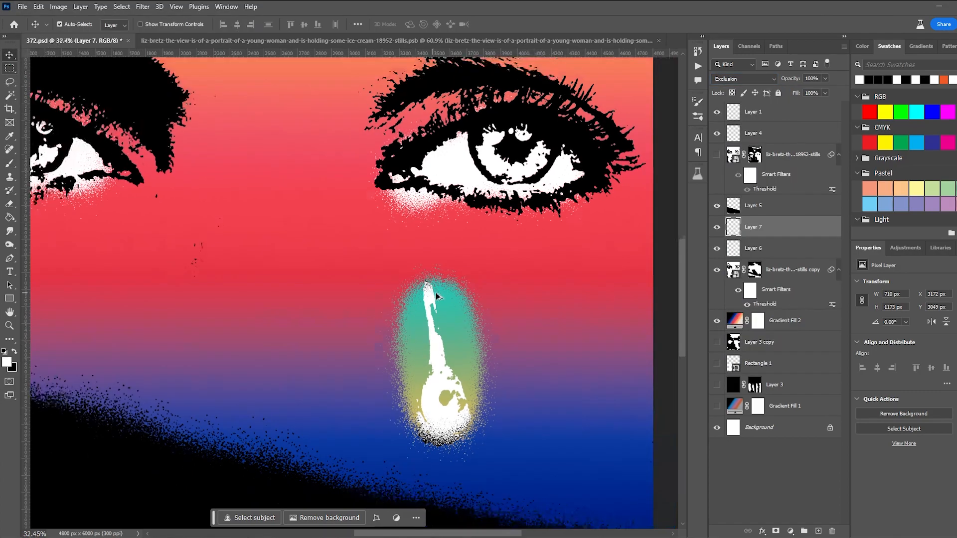
pyautogui.scroll(-14, 435, 292)
pyautogui.scroll(14, 519, 329)
pyautogui.hotkey('ctrl', 'z')
pyautogui.hotkey('ctrl', 'z')
# Step: Select only the black teardrop on the thresholded photo copy with the Magic Wand and Contiguous enabled
pyautogui.moveTo(323, 305); pyautogui.dragTo(381, 315)
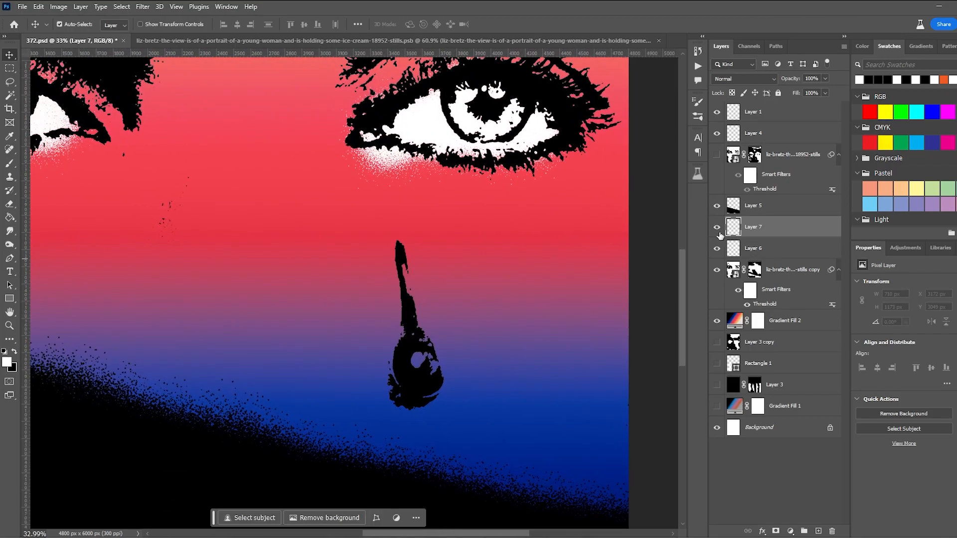
pyautogui.click(756, 276)
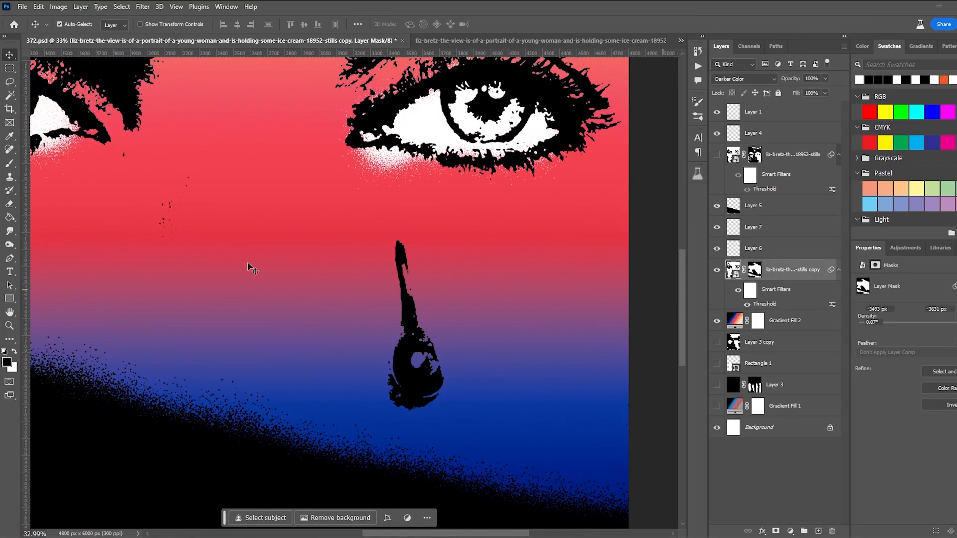
pyautogui.click(438, 309)
pyautogui.press('w')
pyautogui.click(392, 385)
pyautogui.hotkey('ctrl', 'd')
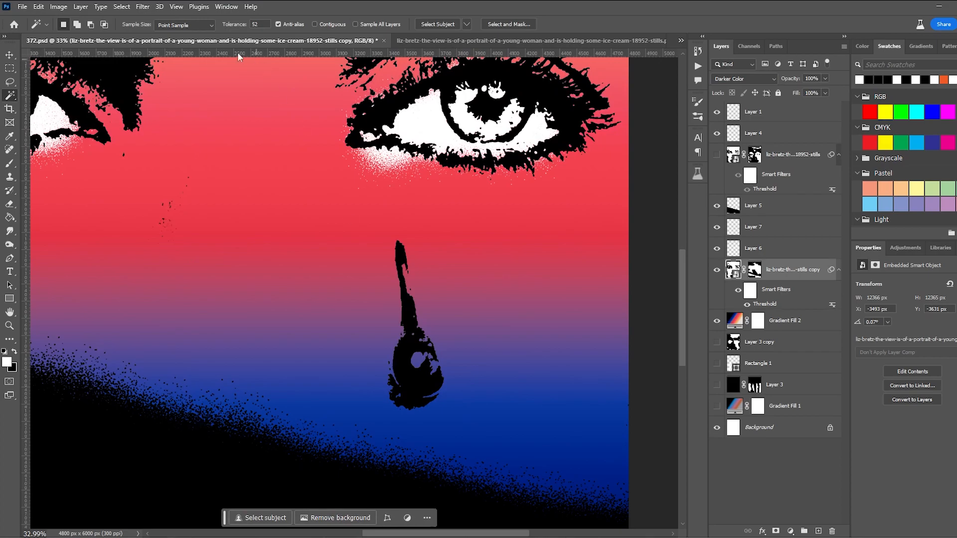
pyautogui.click(314, 24)
pyautogui.click(426, 398)
pyautogui.scroll(3, 437, 375)
pyautogui.scroll(-2, 678, 281)
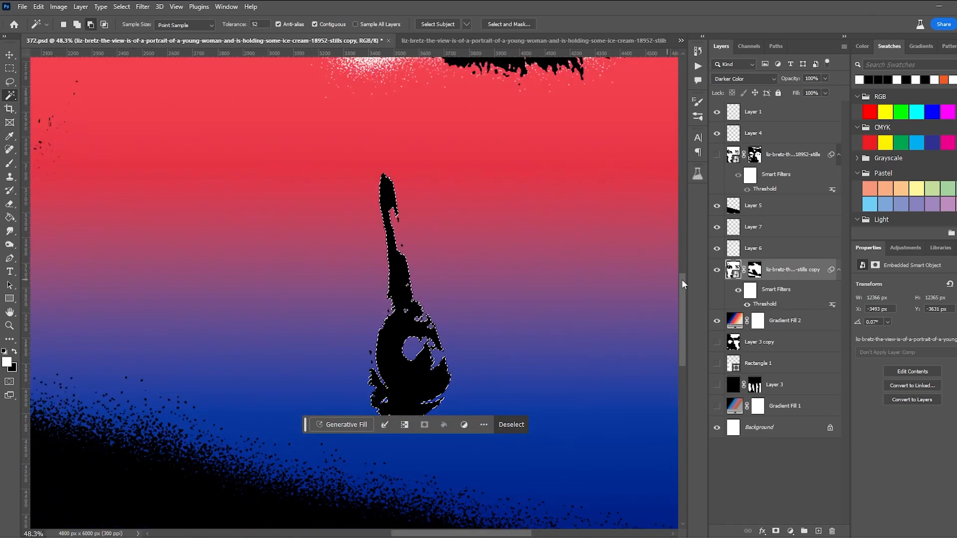
# Step: Paint the selected teardrop white on a new layer above the thresholded photo copy, and clear the selection
pyautogui.hotkey('ctrl', 'j')
pyautogui.press('b')
pyautogui.moveTo(337, 319)
pyautogui.mouseDown()
pyautogui.moveTo(405, 342)
pyautogui.moveTo(481, 388)
pyautogui.moveTo(518, 249)
pyautogui.mouseUp()
pyautogui.click(923, 143)
pyautogui.moveTo(391, 210)
pyautogui.mouseDown()
pyautogui.moveTo(385, 342)
pyautogui.moveTo(414, 369)
pyautogui.mouseUp()
pyautogui.scroll(-6, 508, 314)
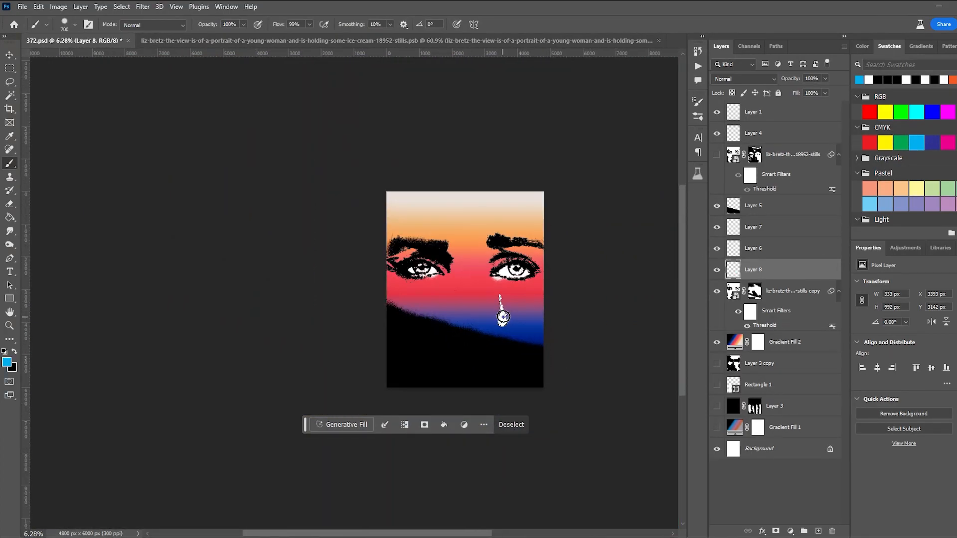
pyautogui.scroll(5, 503, 317)
pyautogui.hotkey('ctrl', 'd')
# Step: Check the white eye fill by toggling its layer's visibility, and undo a trial brush dab beside the right-hand eye
pyautogui.scroll(-6, 588, 334)
pyautogui.scroll(6, 588, 333)
pyautogui.click(717, 251)
pyautogui.click(716, 248)
pyautogui.scroll(4, 511, 259)
pyautogui.click(71, 23)
pyautogui.click(76, 131)
pyautogui.click(431, 204)
pyautogui.hotkey('ctrl', 'z')
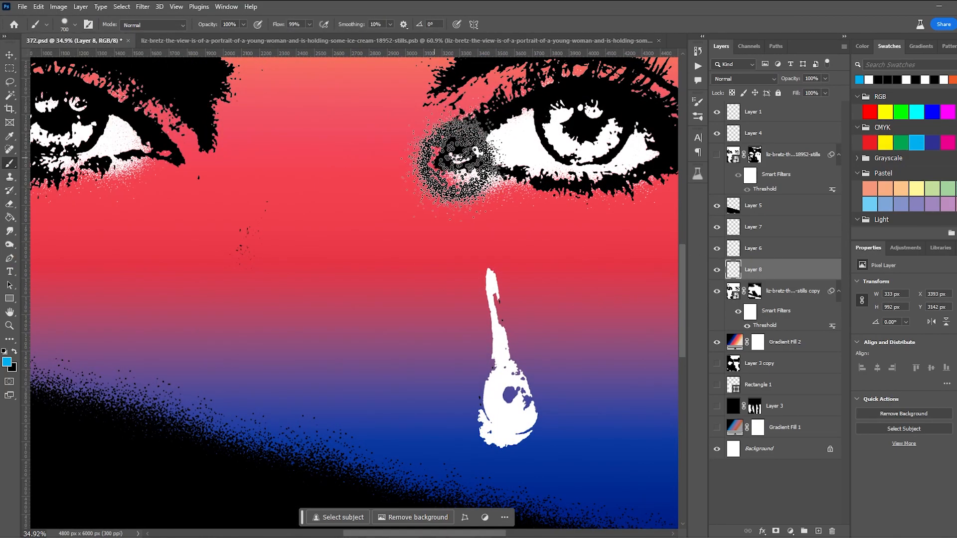
pyautogui.click(718, 251)
pyautogui.click(717, 250)
# Step: Add a layer mask to the eye-white layer, hide the spill below the right-hand eye and restore the white inside it
pyautogui.click(773, 252)
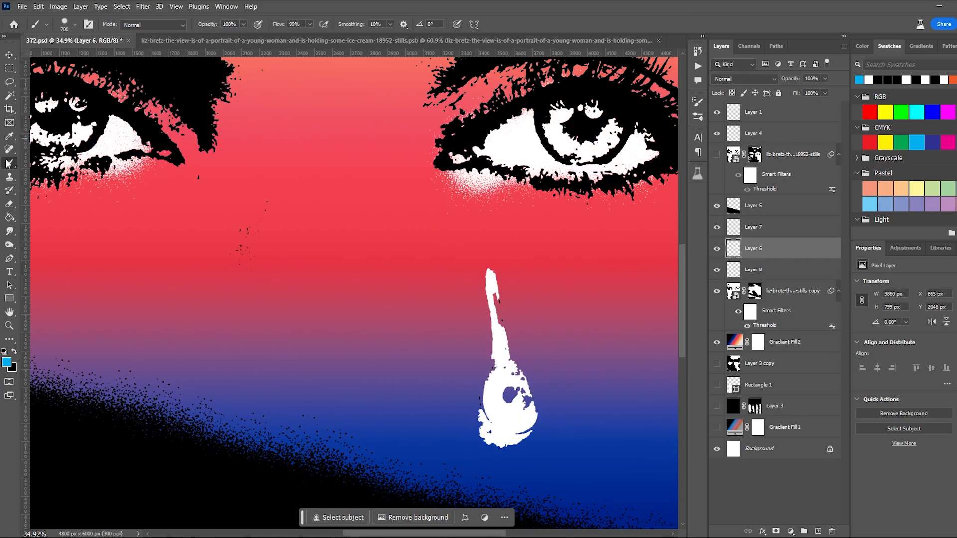
pyautogui.click(775, 531)
pyautogui.moveTo(436, 205)
pyautogui.mouseDown()
pyautogui.moveTo(588, 266)
pyautogui.moveTo(511, 204)
pyautogui.moveTo(600, 217)
pyautogui.moveTo(428, 167)
pyautogui.moveTo(542, 212)
pyautogui.moveTo(475, 192)
pyautogui.moveTo(606, 217)
pyautogui.mouseUp()
pyautogui.press('x')
pyautogui.moveTo(564, 156)
pyautogui.mouseDown()
pyautogui.moveTo(517, 137)
pyautogui.moveTo(537, 133)
pyautogui.moveTo(491, 142)
pyautogui.mouseUp()
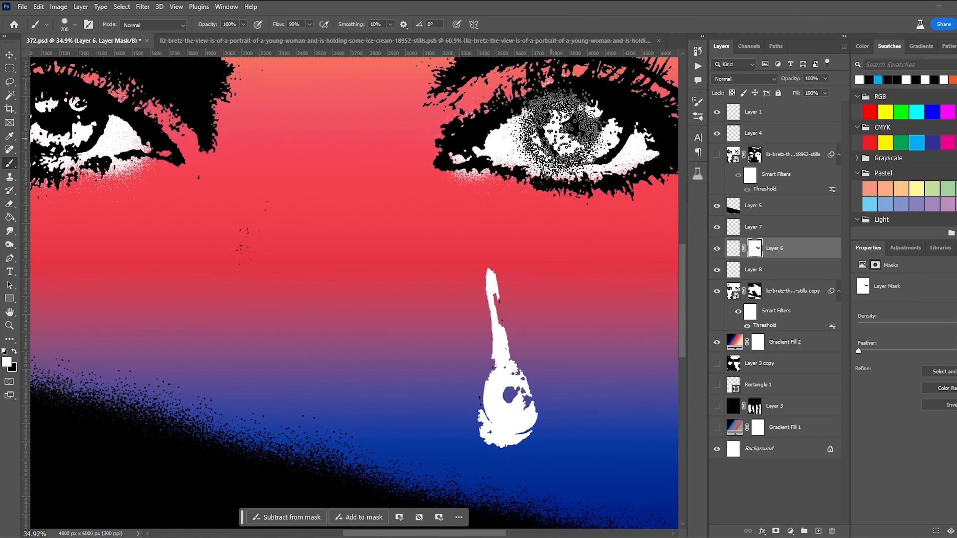
# Step: Mask out the remaining white spill beneath the eyes with a 300 px black brush
pyautogui.press('x')
pyautogui.press('[')
pyautogui.press('[')
pyautogui.press('[')
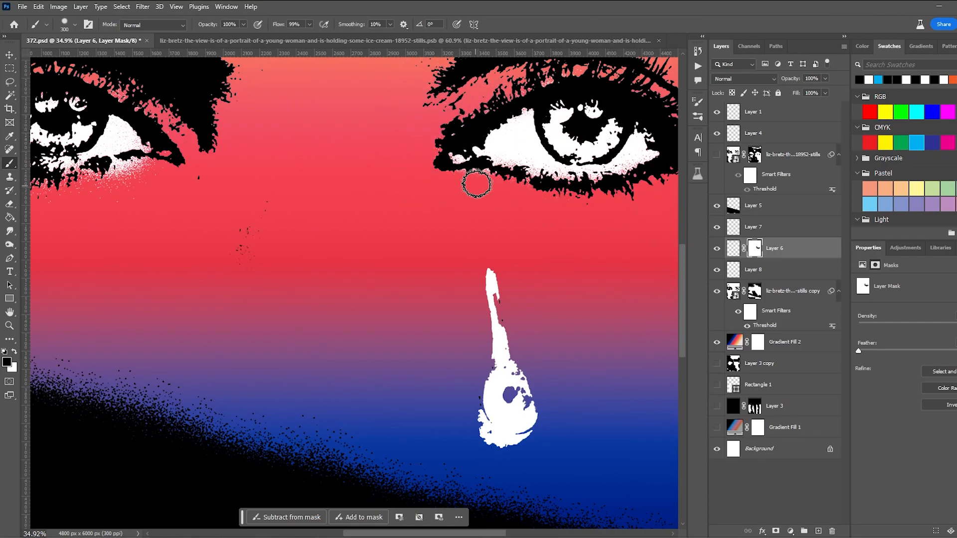
pyautogui.moveTo(296, 170); pyautogui.dragTo(558, 187)
pyautogui.scroll(3, 339, 159)
pyautogui.moveTo(330, 231)
pyautogui.mouseDown()
pyautogui.moveTo(433, 224)
pyautogui.moveTo(363, 248)
pyautogui.moveTo(317, 246)
pyautogui.mouseUp()
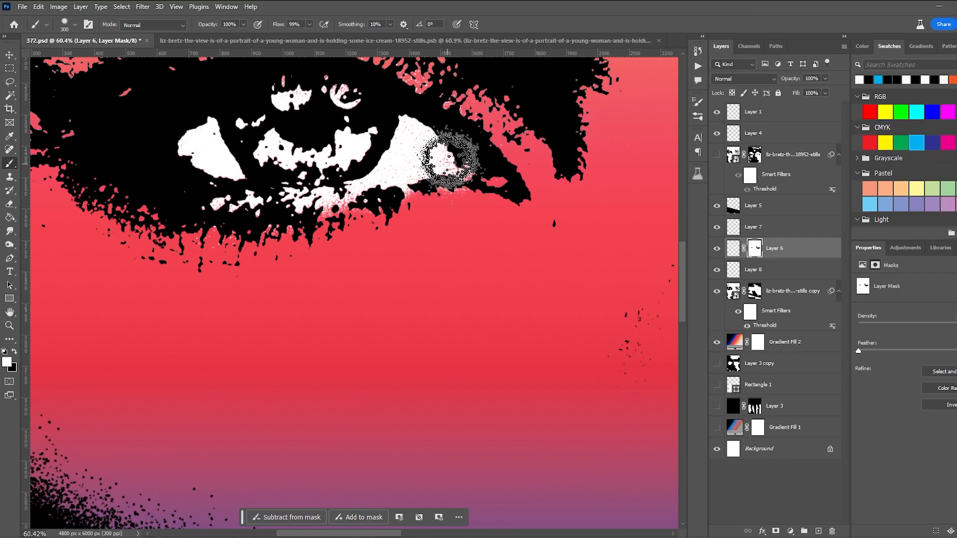
# Step: Try filling the left-hand eye's inner corner with white on the eye-white layer and its mask, and undo the strokes
pyautogui.moveTo(435, 157); pyautogui.dragTo(502, 177)
pyautogui.hotkey('ctrl', 'z')
pyautogui.press('x')
pyautogui.click(739, 256)
pyautogui.moveTo(426, 154); pyautogui.dragTo(496, 183)
pyautogui.hotkey('ctrl', 'z')
pyautogui.press('d')
pyautogui.press('x')
pyautogui.hotkey('ctrl', 'z')
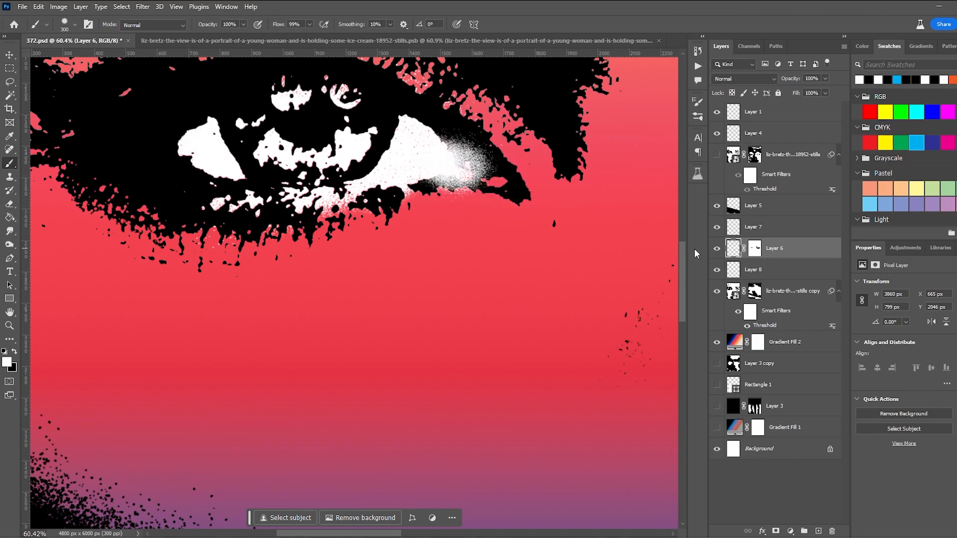
pyautogui.hotkey('ctrl', 'z')
pyautogui.hotkey('ctrl', 'z')
# Step: Toggle the eye-white layer's visibility to compare, then try another mask stroke across the left-hand eye and undo it
pyautogui.click(717, 249)
pyautogui.click(717, 249)
pyautogui.click(717, 249)
pyautogui.click(717, 249)
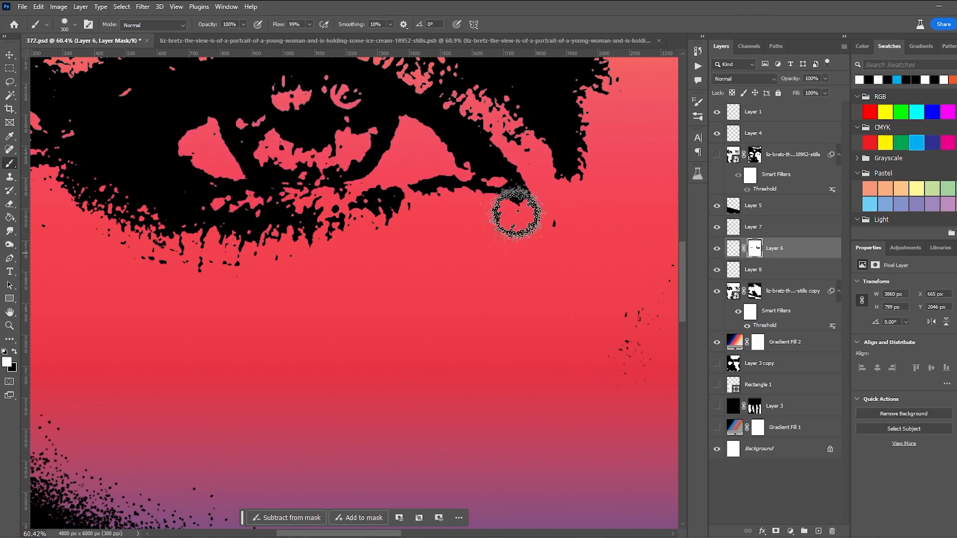
pyautogui.click(733, 249)
pyautogui.scroll(-3, 551, 214)
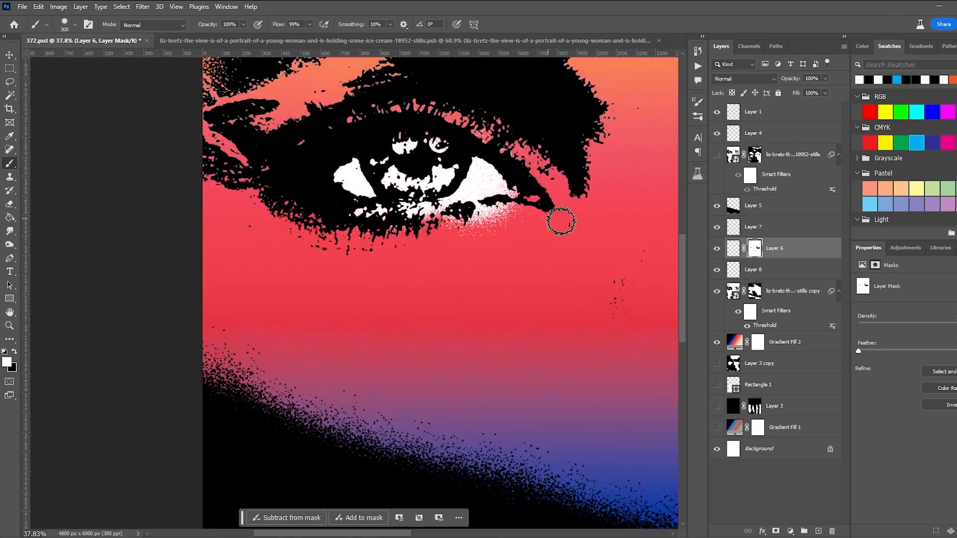
pyautogui.moveTo(453, 202); pyautogui.dragTo(333, 169)
pyautogui.hotkey('ctrl', 'z')
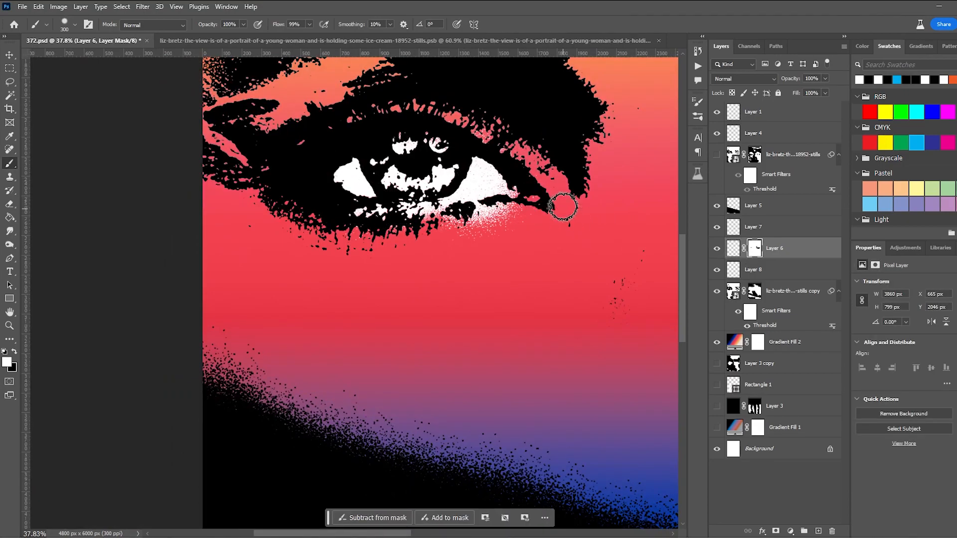
# Step: Select the light areas around the left-hand eye on the thresholded photo copy with the Magic Wand
pyautogui.scroll(-7, 441, 259)
pyautogui.scroll(6, 427, 228)
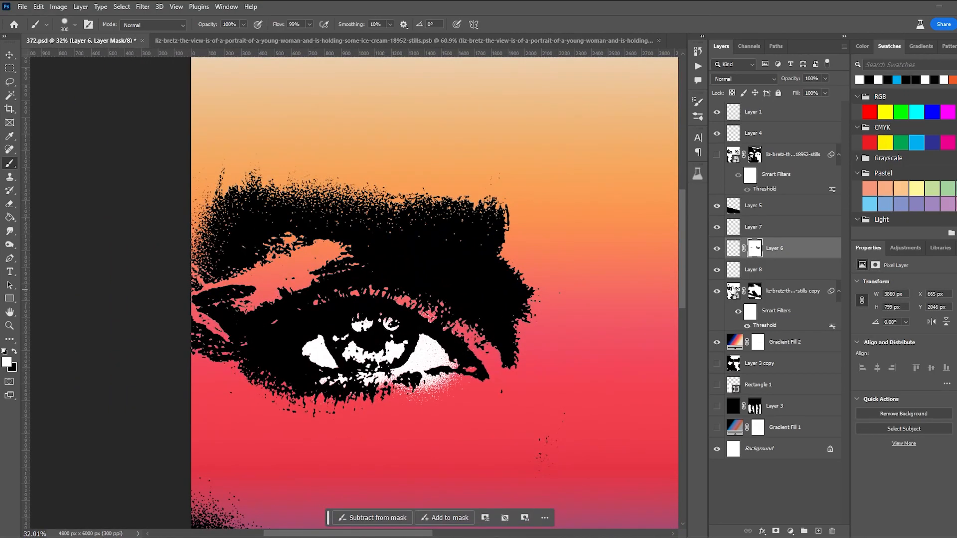
pyautogui.click(733, 291)
pyautogui.press('w')
pyautogui.click(420, 265)
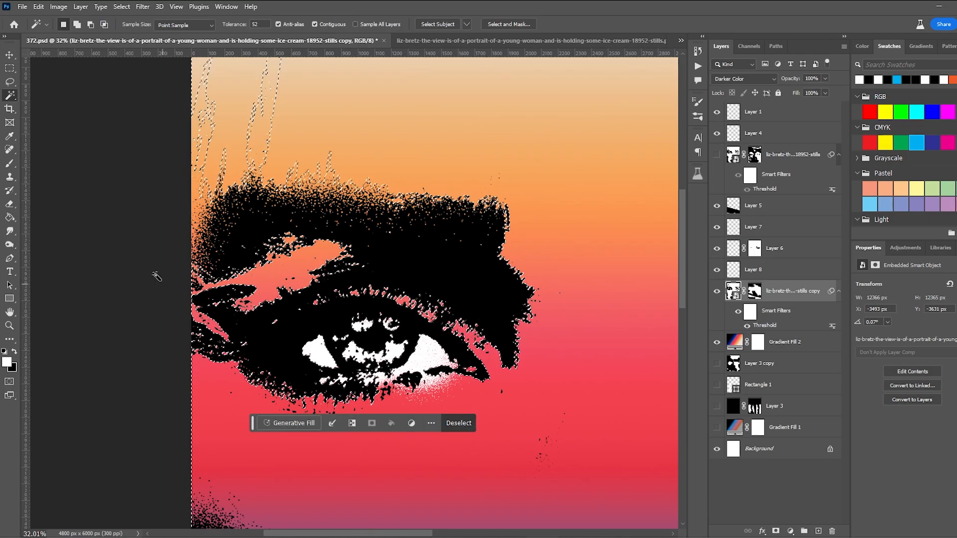
# Step: Paint white over the left-hand eye on a new layer, and move that layer directly above the thresholded photo copy
pyautogui.press('b')
pyautogui.hotkey('ctrl', 'shift', 'alt', 'n')
pyautogui.moveTo(431, 359)
pyautogui.mouseDown()
pyautogui.moveTo(472, 369)
pyautogui.moveTo(334, 386)
pyautogui.mouseUp()
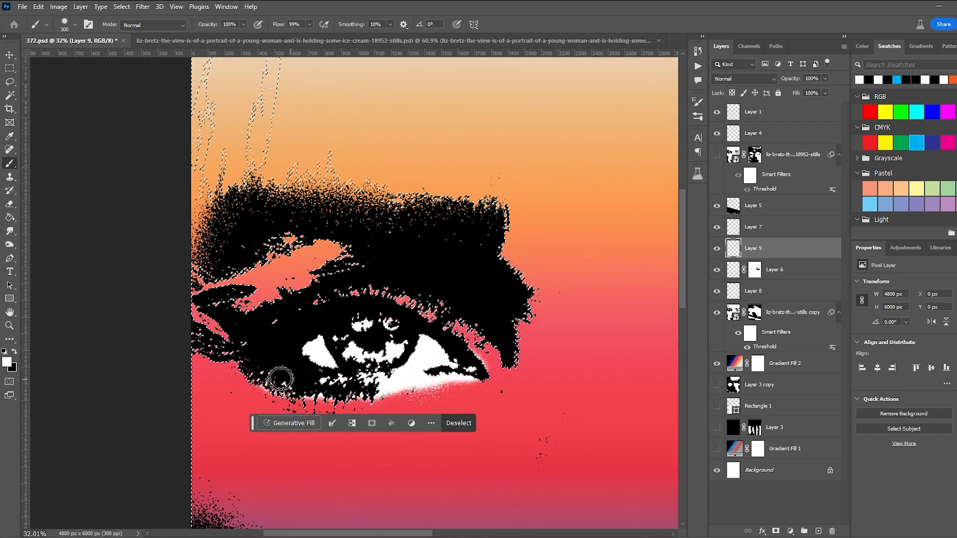
pyautogui.hotkey('ctrl', '[')
pyautogui.hotkey('ctrl', '[')
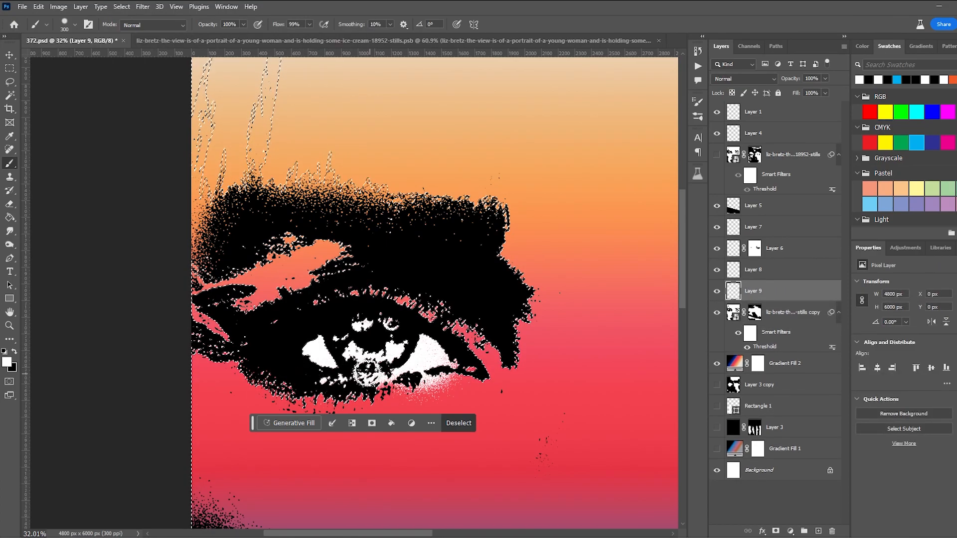
# Step: Paint the left-hand eye's inner corner white on the new layer, and move the layer above the masked eye-white layer
pyautogui.click(472, 364)
pyautogui.scroll(-5, 498, 348)
pyautogui.scroll(5, 563, 333)
pyautogui.click(755, 312)
pyautogui.click(753, 290)
pyautogui.scroll(3, 354, 369)
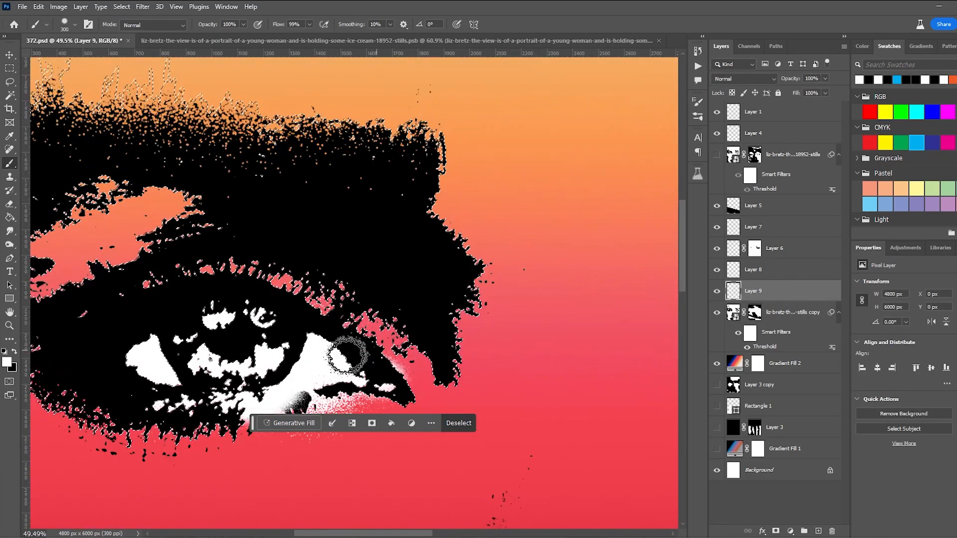
pyautogui.moveTo(361, 352); pyautogui.dragTo(453, 282)
pyautogui.hotkey('ctrl', ']')
pyautogui.hotkey('ctrl', ']')
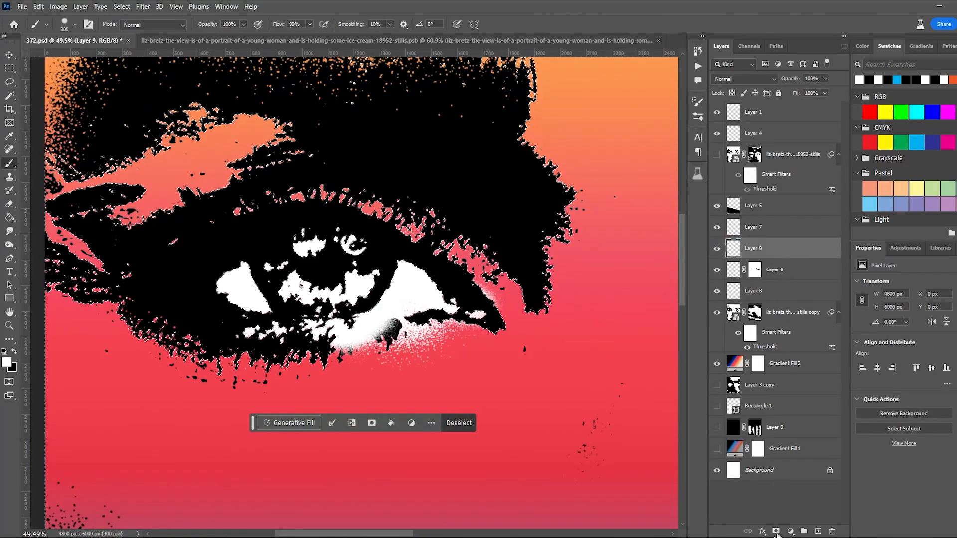
# Step: Mask Layer 9 with the active selection and paint the stray white off the skin below the inner corner of the eye
pyautogui.click(776, 531)
pyautogui.press('x')
pyautogui.moveTo(368, 334); pyautogui.dragTo(401, 339)
pyautogui.click(755, 270)
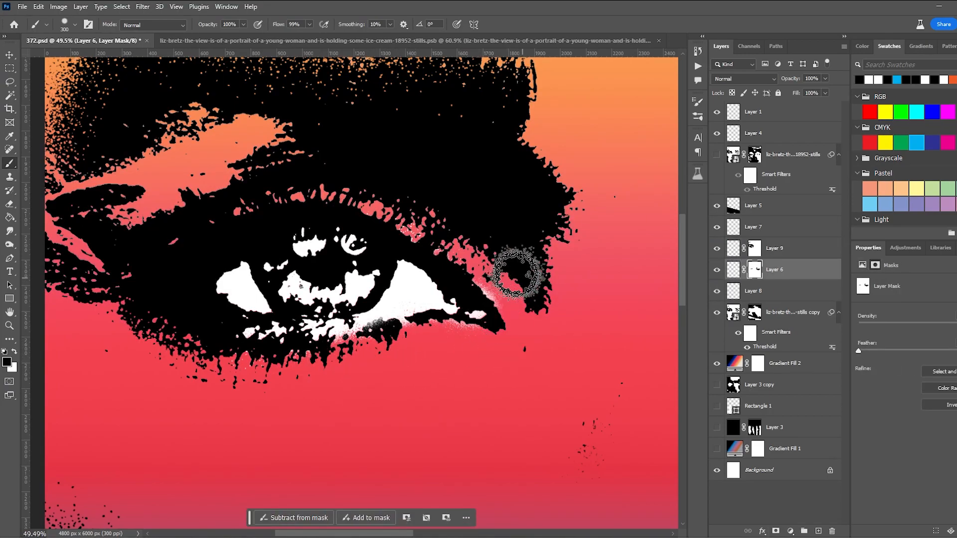
# Step: Delete Layer 5, the black area covering the lower part of the poster
pyautogui.scroll(-6, 523, 274)
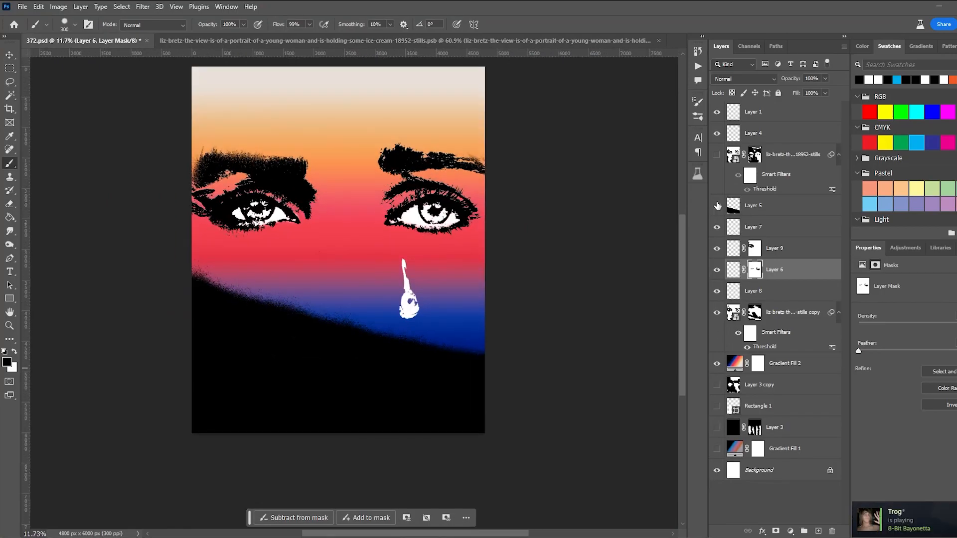
pyautogui.click(783, 208)
pyautogui.press('Delete')
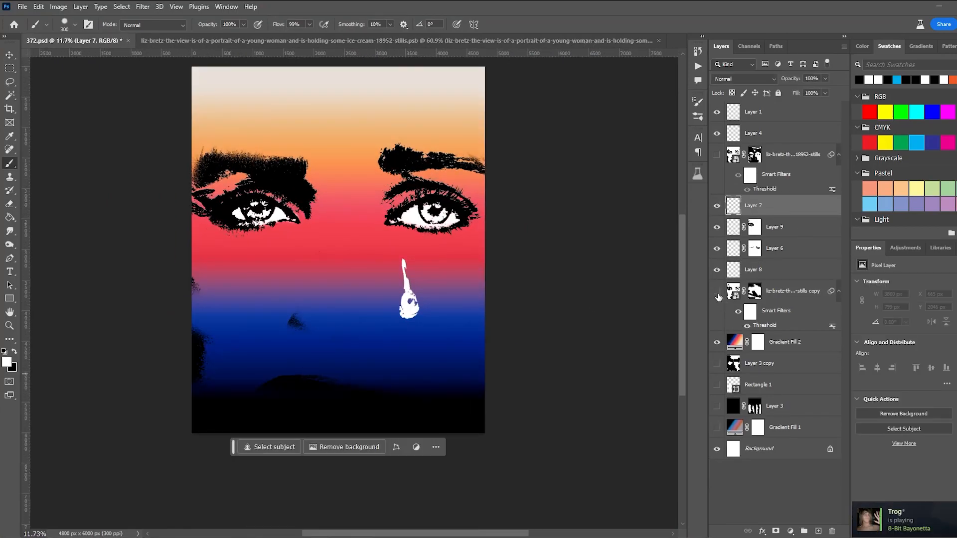
# Step: Compare the artwork with and without the thresholded portrait copy layer
pyautogui.click(716, 293)
pyautogui.click(716, 293)
pyautogui.click(716, 293)
pyautogui.click(716, 293)
pyautogui.click(716, 293)
pyautogui.click(716, 293)
pyautogui.click(716, 293)
pyautogui.click(716, 293)
pyautogui.click(716, 293)
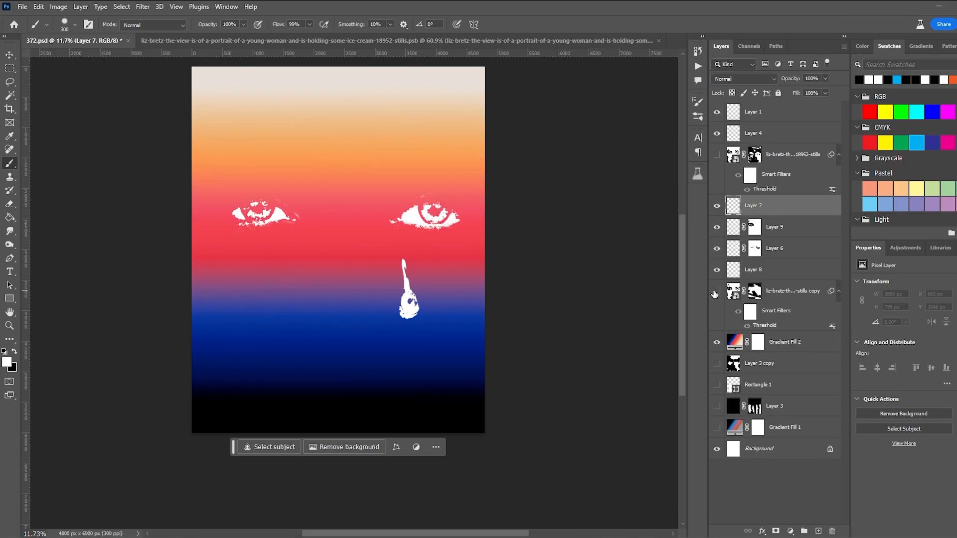
pyautogui.click(716, 293)
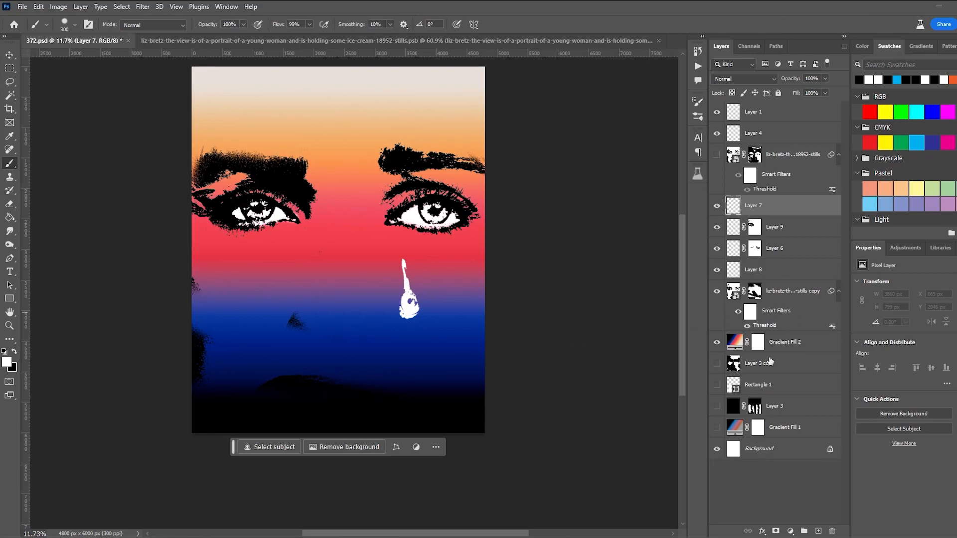
# Step: Group Layers 7, 9, 6 and 8 together
pyautogui.keyDown('shift'); pyautogui.click(767, 269); pyautogui.keyUp('shift')
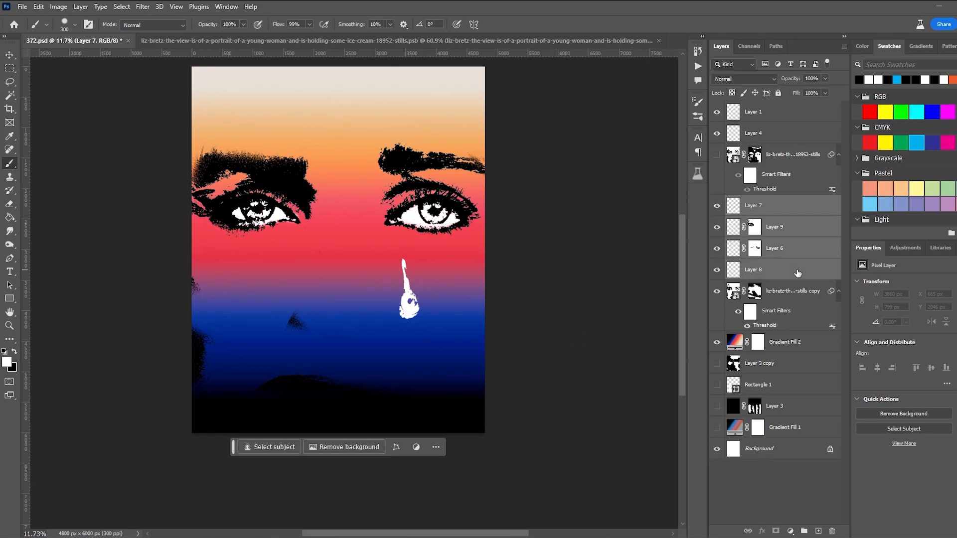
pyautogui.hotkey('ctrl', 'g')
# Step: Delete the hidden original portrait layer above the new group, along with Layer 4 and Layer 1
pyautogui.click(716, 154)
pyautogui.click(715, 155)
pyautogui.click(790, 155)
pyautogui.press('Delete')
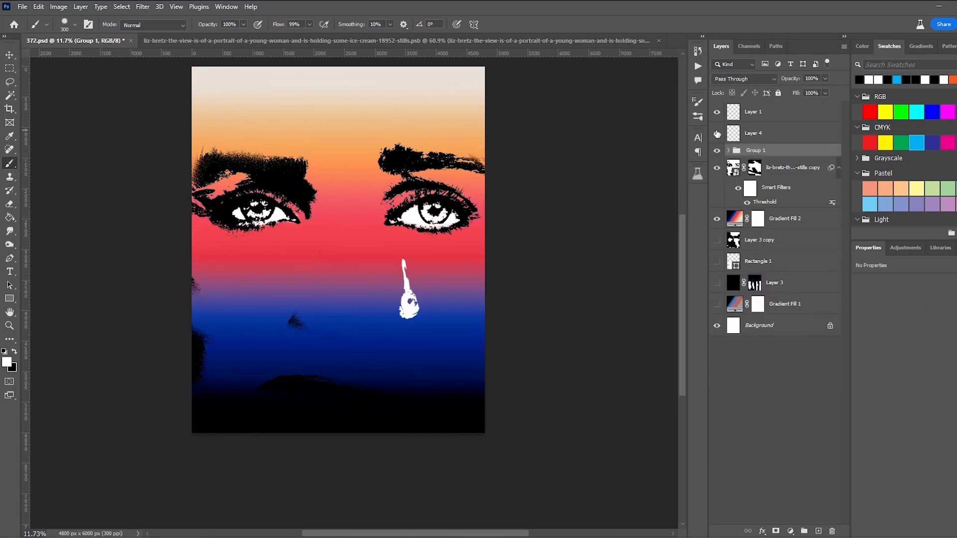
pyautogui.click(764, 138)
pyautogui.press('Delete')
pyautogui.click(762, 116)
pyautogui.press('Delete')
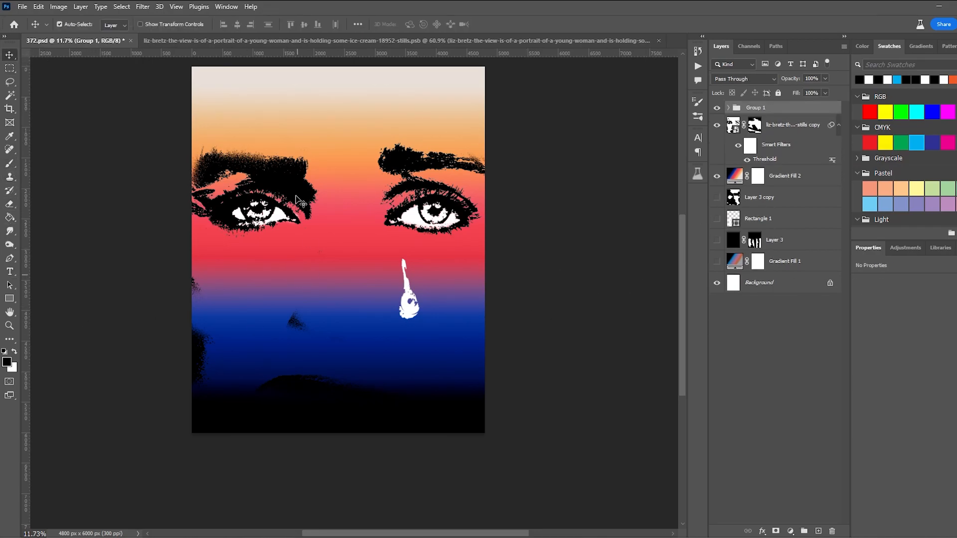
# Step: Add a black "Tropical Depression" text near the poster's top in Roko Regular at 119 pt
pyautogui.click(150, 24)
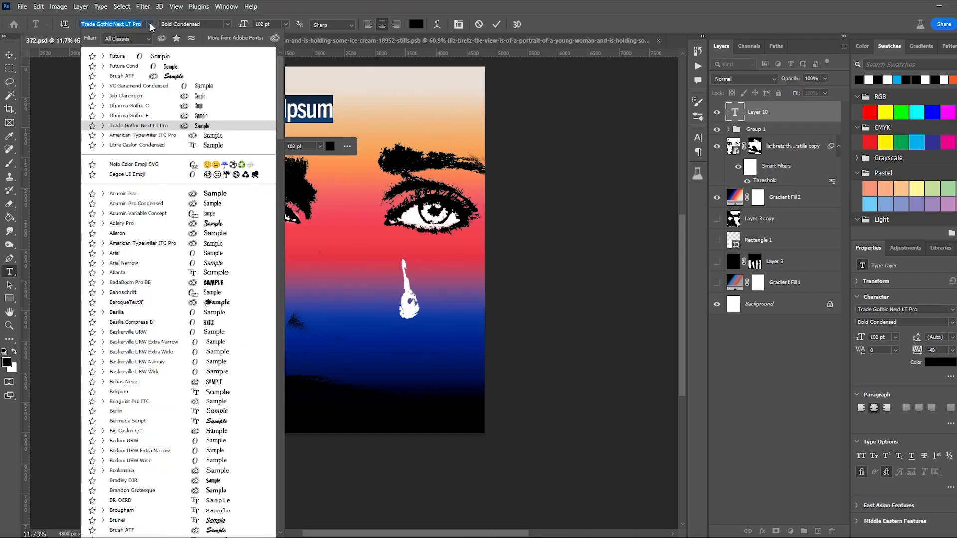
pyautogui.press('Up')
pyautogui.write('roko')
pyautogui.click(150, 96)
pyautogui.click(228, 24)
pyautogui.click(219, 52)
pyautogui.click(286, 105)
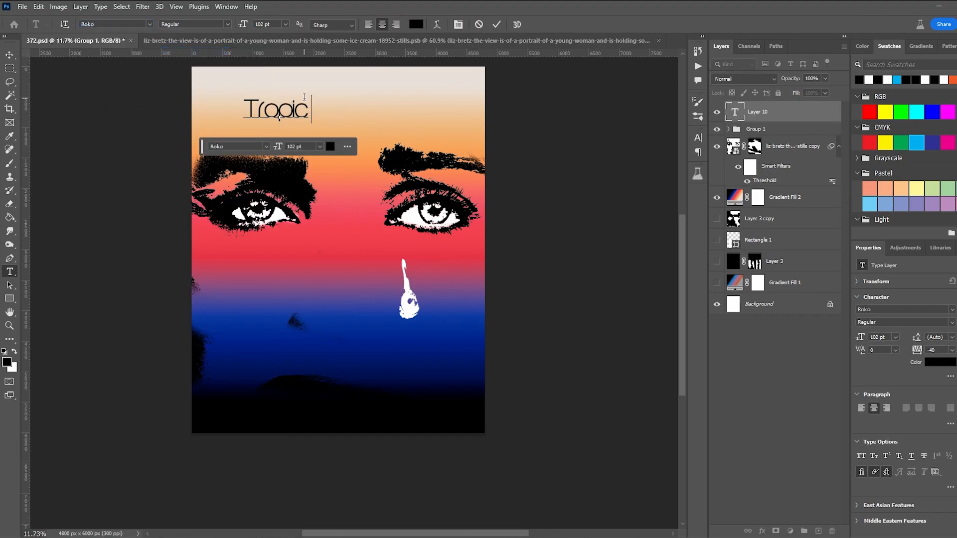
pyautogui.write('on')
pyautogui.hotkey('ctrl', 'a')
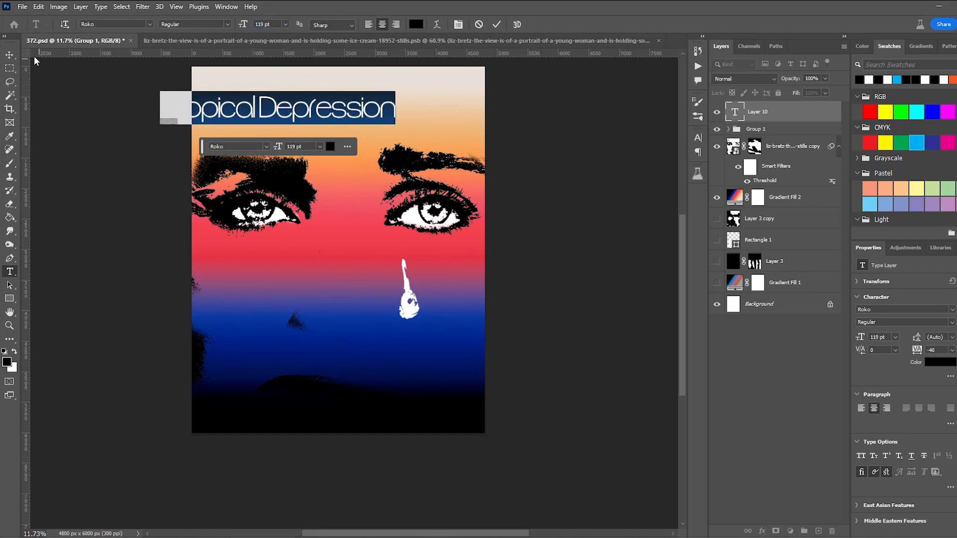
# Step: Move the "Tropical Depression" text below the eyes and break it into two lines
pyautogui.click(9, 55)
pyautogui.moveTo(370, 111); pyautogui.dragTo(392, 283)
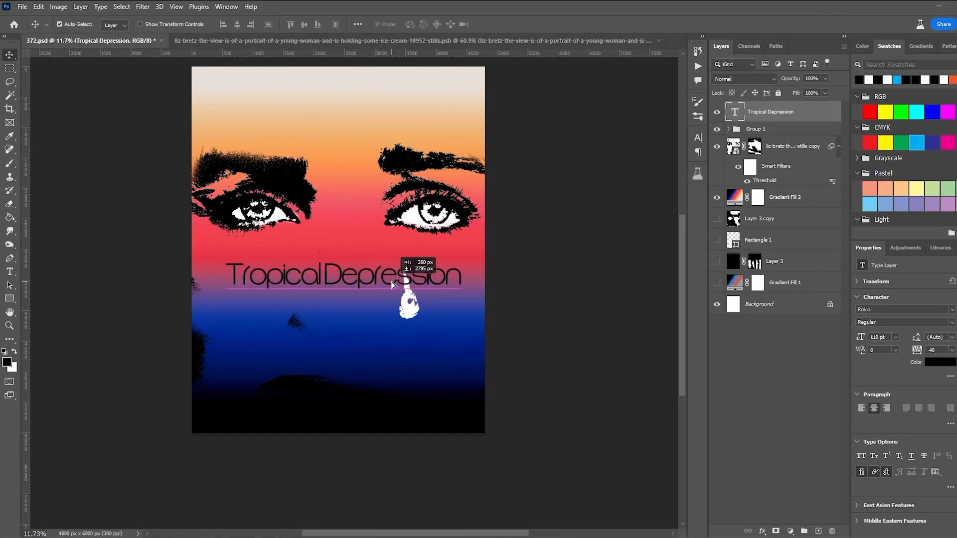
pyautogui.press('t')
pyautogui.click(324, 276)
pyautogui.press('Return')
pyautogui.hotkey('ctrl', 'a')
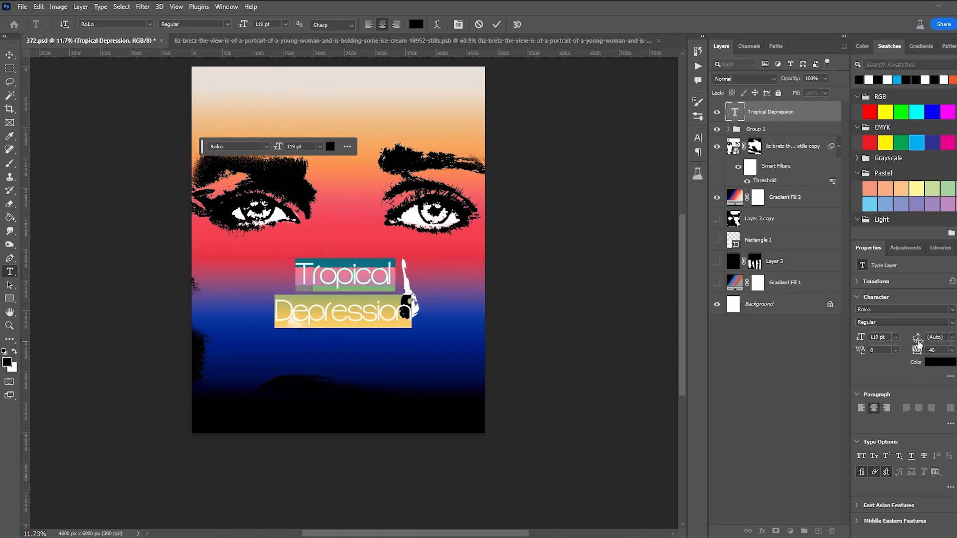
# Step: Enlarge the two-line title to about 248 pt and place it across the top of the poster
pyautogui.hotkey('ctrl', 't')
pyautogui.moveTo(345, 318); pyautogui.dragTo(353, 379)
pyautogui.moveTo(415, 341); pyautogui.dragTo(361, 161)
pyautogui.press('Return')
# Step: Scale Group 1 and the portrait copy layer together to about 84% and shift the eyes to the right
pyautogui.moveTo(432, 214); pyautogui.dragTo(439, 255)
pyautogui.hotkey('ctrl', 'z')
pyautogui.keyDown('shift'); pyautogui.click(771, 129); pyautogui.keyUp('shift')
pyautogui.hotkey('ctrl', 't')
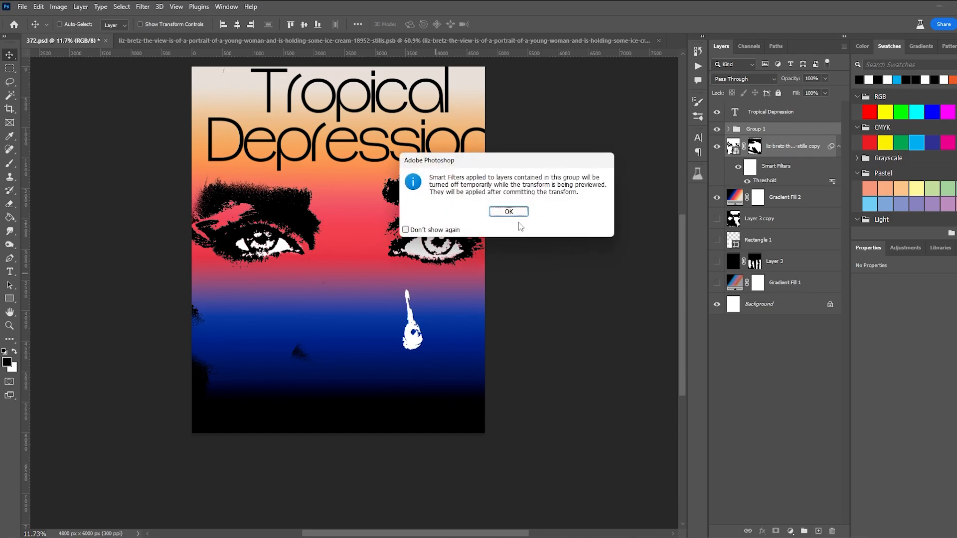
pyautogui.click(515, 213)
pyautogui.hotkey('ctrl', '0')
pyautogui.moveTo(358, 502); pyautogui.dragTo(358, 458)
pyautogui.moveTo(401, 231); pyautogui.dragTo(401, 249)
pyautogui.moveTo(570, 267); pyautogui.dragTo(540, 266)
pyautogui.moveTo(385, 262); pyautogui.dragTo(396, 263)
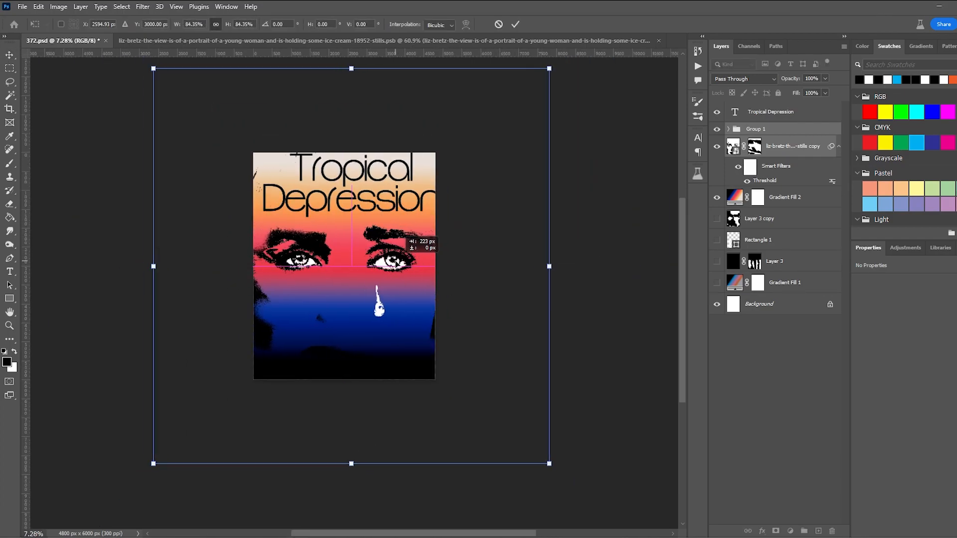
# Step: Refine the eyes' transform to about 83% scale and -0.96° rotation, and move them up against the title
pyautogui.moveTo(153, 267); pyautogui.dragTo(159, 266)
pyautogui.moveTo(576, 263); pyautogui.dragTo(577, 258)
pyautogui.moveTo(395, 265); pyautogui.dragTo(397, 233)
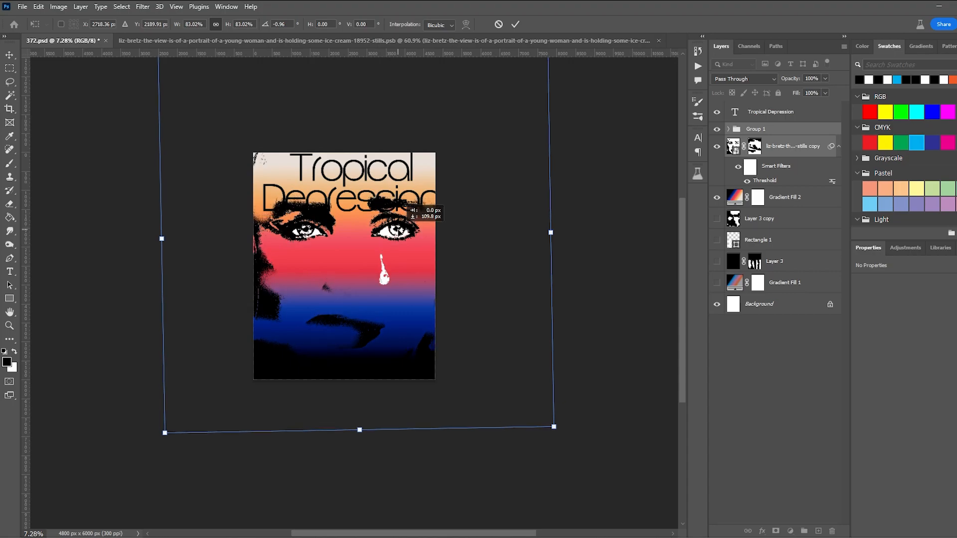
pyautogui.press('Return')
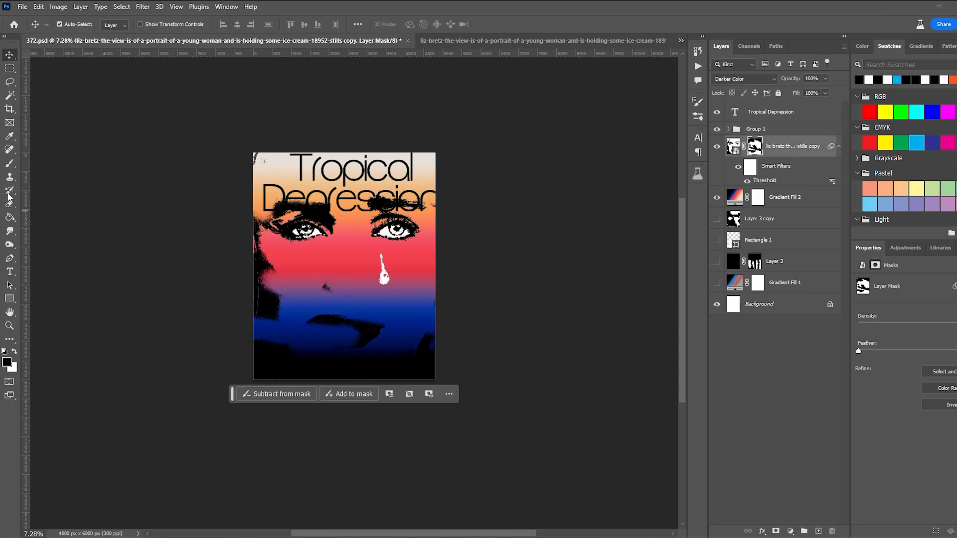
# Step: Paint black on the portrait copy's mask with a size-1600 brush to hide the hair, heavy brows and lower-face shadows
pyautogui.click(65, 24)
pyautogui.click(326, 5)
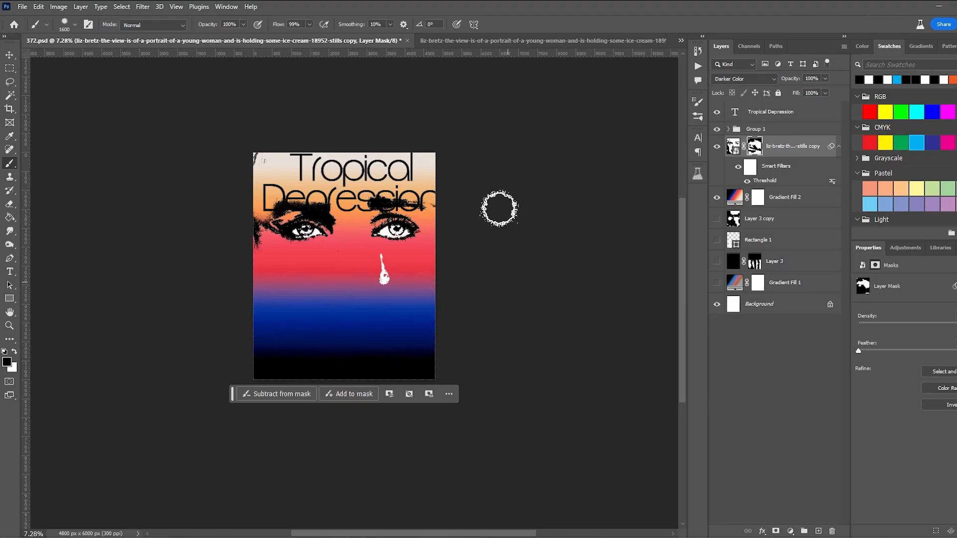
pyautogui.scroll(4, 193, 149)
pyautogui.moveTo(203, 193)
pyautogui.mouseDown()
pyautogui.moveTo(205, 249)
pyautogui.moveTo(185, 138)
pyautogui.moveTo(257, 133)
pyautogui.moveTo(361, 157)
pyautogui.moveTo(316, 133)
pyautogui.moveTo(376, 142)
pyautogui.moveTo(281, 121)
pyautogui.moveTo(334, 138)
pyautogui.moveTo(292, 127)
pyautogui.moveTo(362, 172)
pyautogui.moveTo(335, 150)
pyautogui.moveTo(255, 133)
pyautogui.moveTo(294, 137)
pyautogui.moveTo(224, 150)
pyautogui.moveTo(194, 172)
pyautogui.moveTo(307, 87)
pyautogui.moveTo(427, 127)
pyautogui.moveTo(538, 142)
pyautogui.moveTo(408, 131)
pyautogui.moveTo(459, 117)
pyautogui.mouseUp()
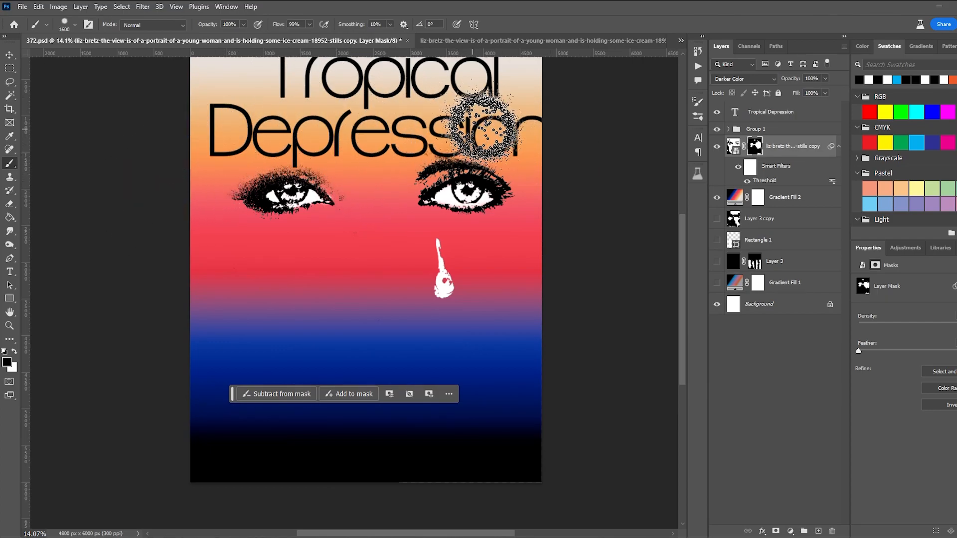
pyautogui.moveTo(338, 135); pyautogui.dragTo(320, 400)
# Step: Centre the title horizontally on the poster and replace its text with "Cry Now"
pyautogui.scroll(-5, 347, 369)
pyautogui.moveTo(347, 369); pyautogui.dragTo(346, 255)
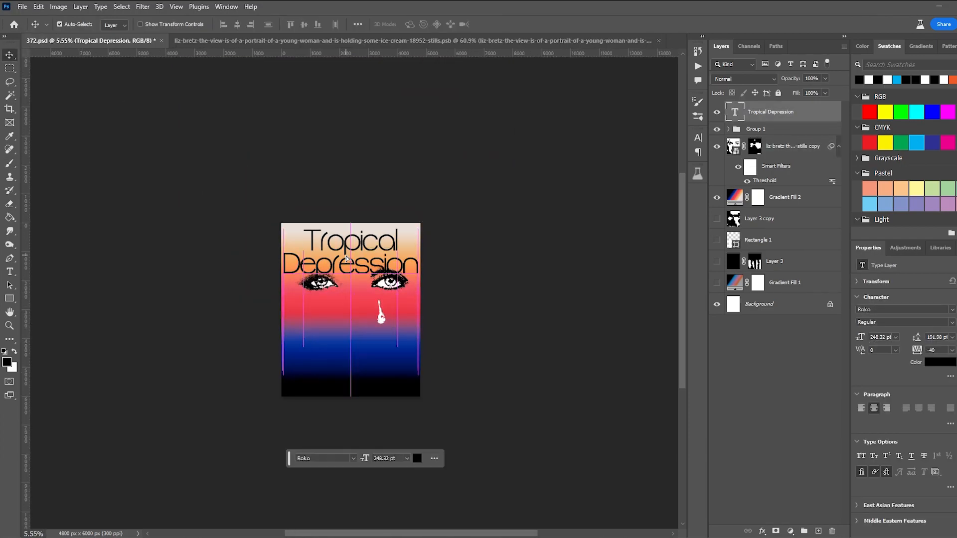
pyautogui.doubleClick(346, 256)
pyautogui.press('BackSpace')
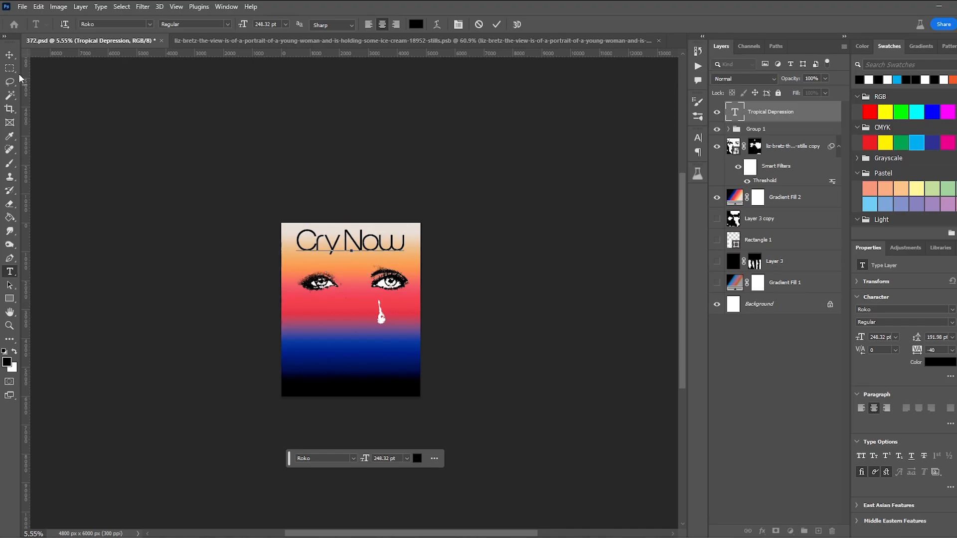
# Step: Duplicate the "Cry Now" text near the poster's bottom and change the copy to "Cry Later"
pyautogui.click(10, 56)
pyautogui.moveTo(388, 246); pyautogui.dragTo(387, 370)
pyautogui.doubleClick(346, 365)
pyautogui.doubleClick(345, 365)
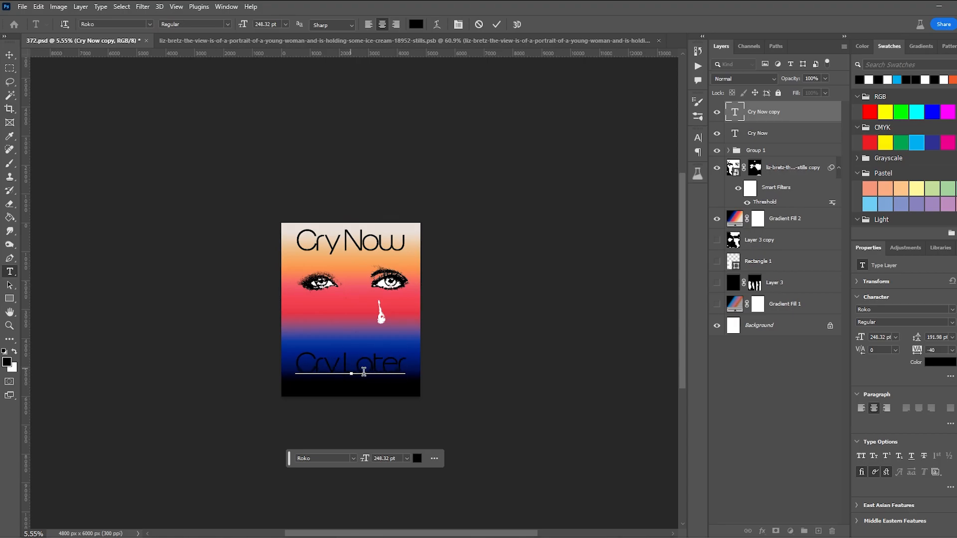
# Step: Set the "Cry Later" text to the Medium weight and colour it white
pyautogui.hotkey('ctrl', 'a')
pyautogui.click(227, 25)
pyautogui.click(199, 60)
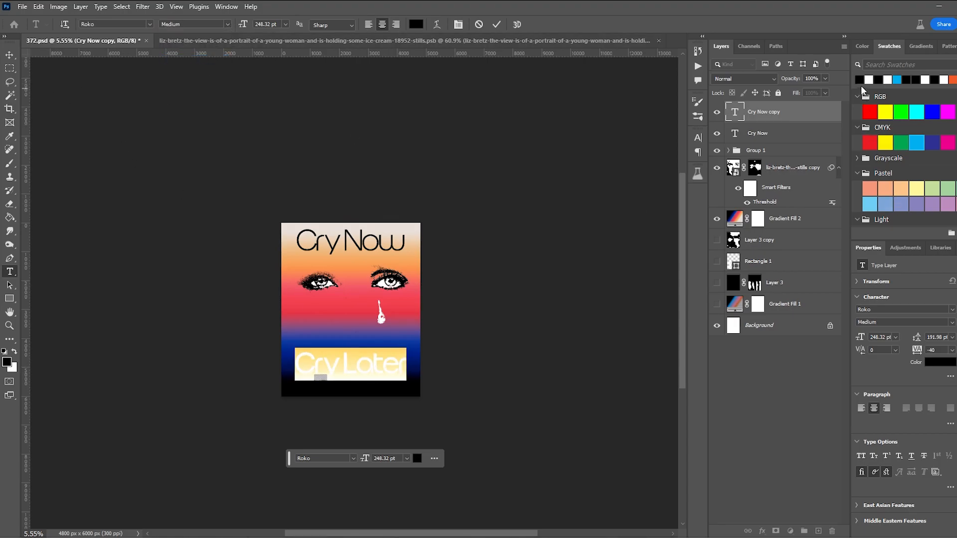
pyautogui.click(10, 57)
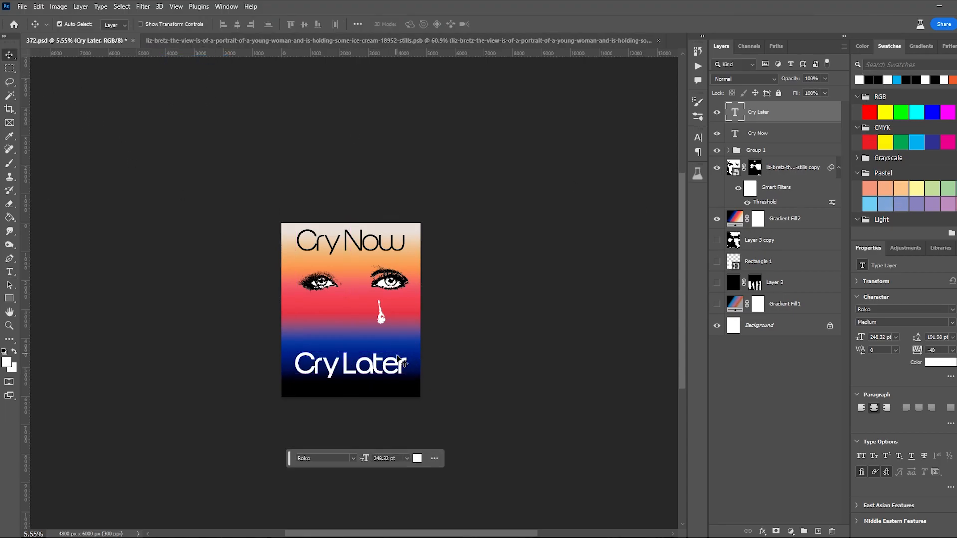
# Step: Move Group 1 and the portrait copy layer together down so the eyes and teardrop sit between the two texts
pyautogui.click(388, 287)
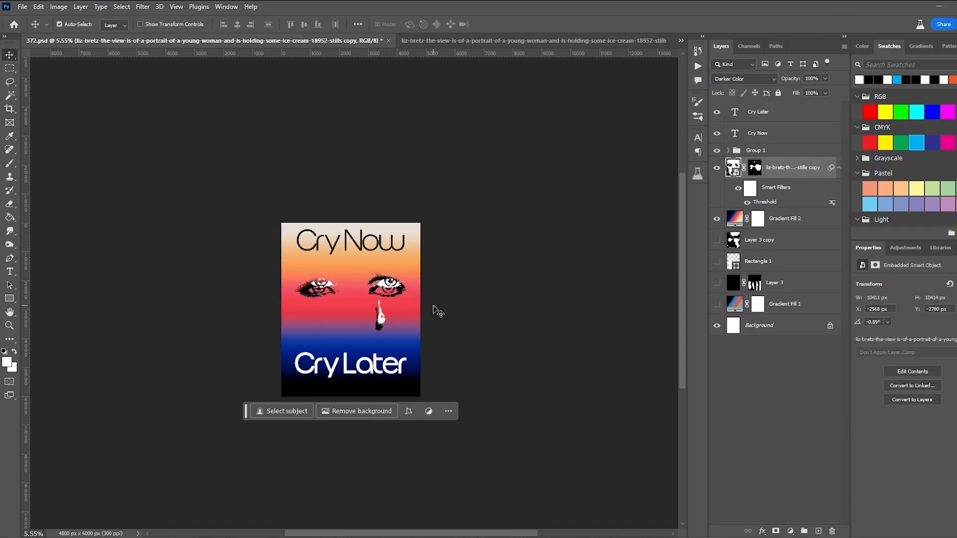
pyautogui.hotkey('ctrl', 'z')
pyautogui.scroll(3, 435, 309)
pyautogui.keyDown('shift'); pyautogui.click(762, 151); pyautogui.keyUp('shift')
pyautogui.moveTo(400, 284); pyautogui.dragTo(397, 302)
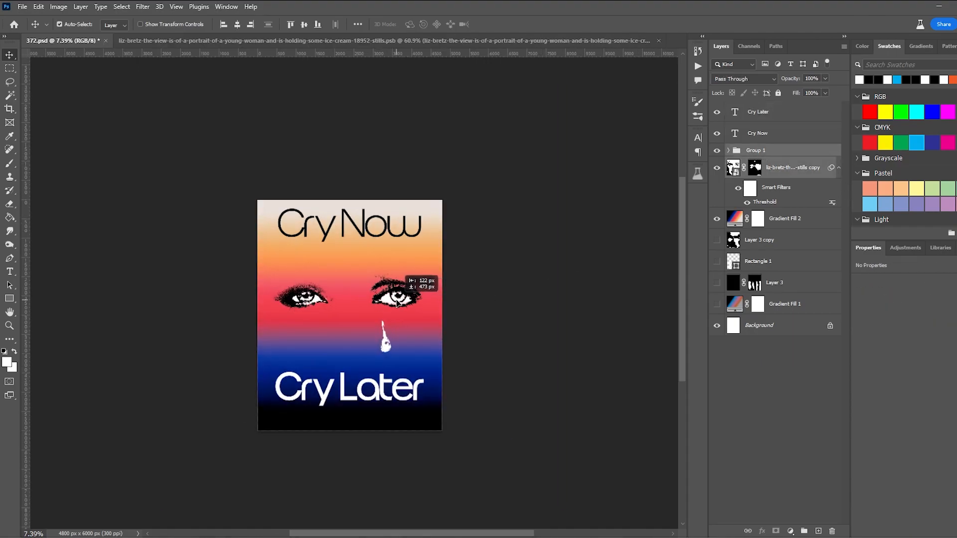
# Step: Create a new layer and brush a rough-edged black area across the bottom of the poster
pyautogui.scroll(8, 350, 342)
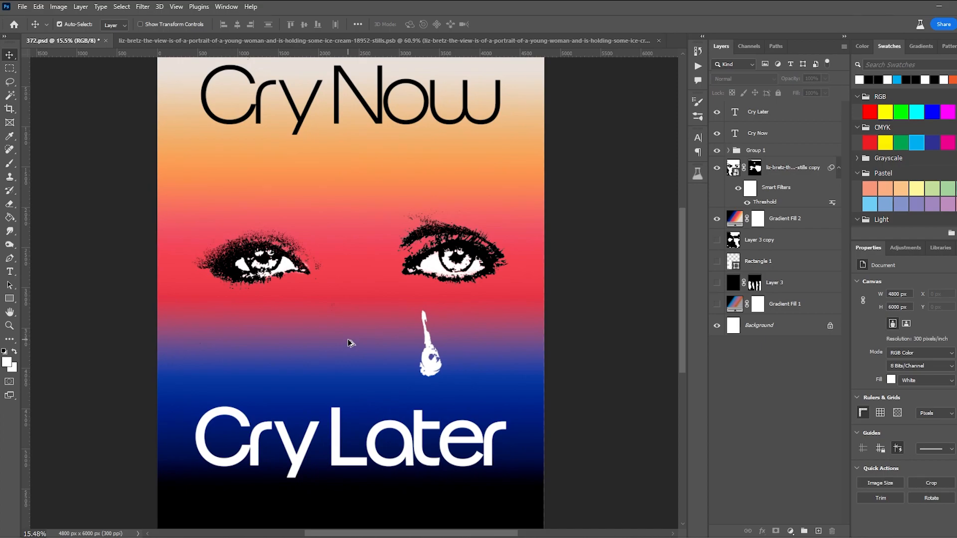
pyautogui.scroll(-5, 350, 342)
pyautogui.press('b')
pyautogui.click(817, 531)
pyautogui.click(819, 531)
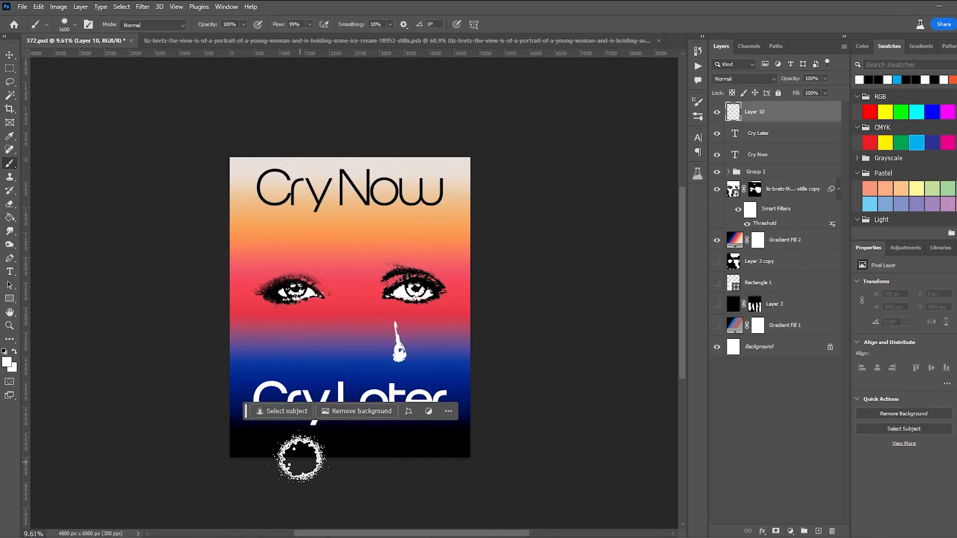
pyautogui.moveTo(353, 426); pyautogui.dragTo(422, 439)
pyautogui.moveTo(237, 423); pyautogui.dragTo(442, 419)
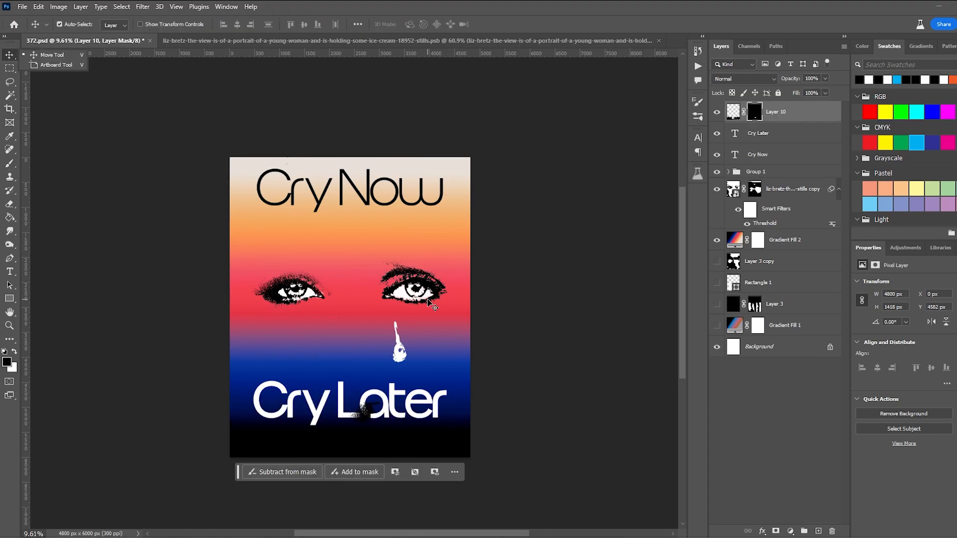
# Step: Undo the mask on Layer 10 and extend its black brushwork across the full width of the poster's bottom
pyautogui.hotkey('ctrl', 'z')
pyautogui.scroll(3, 359, 424)
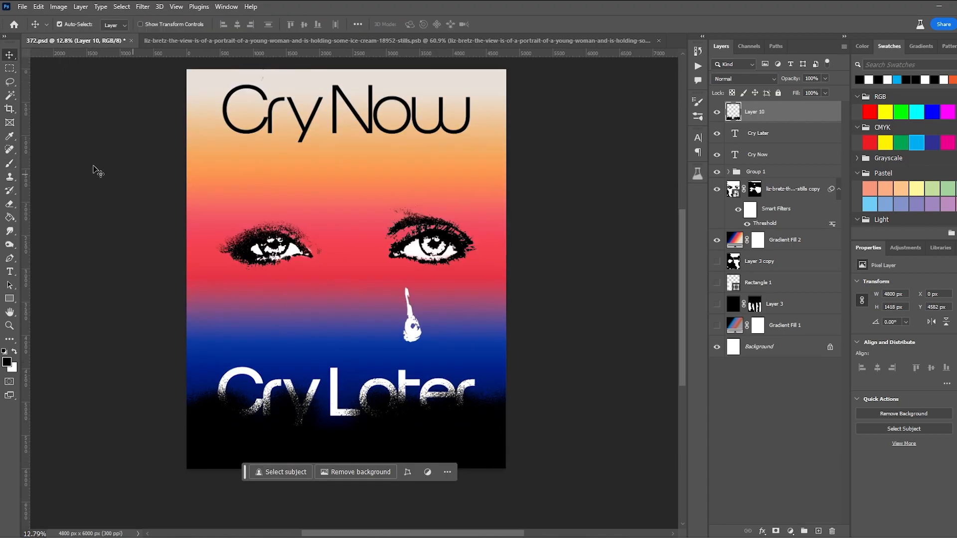
pyautogui.click(10, 163)
pyautogui.moveTo(199, 428); pyautogui.dragTo(526, 427)
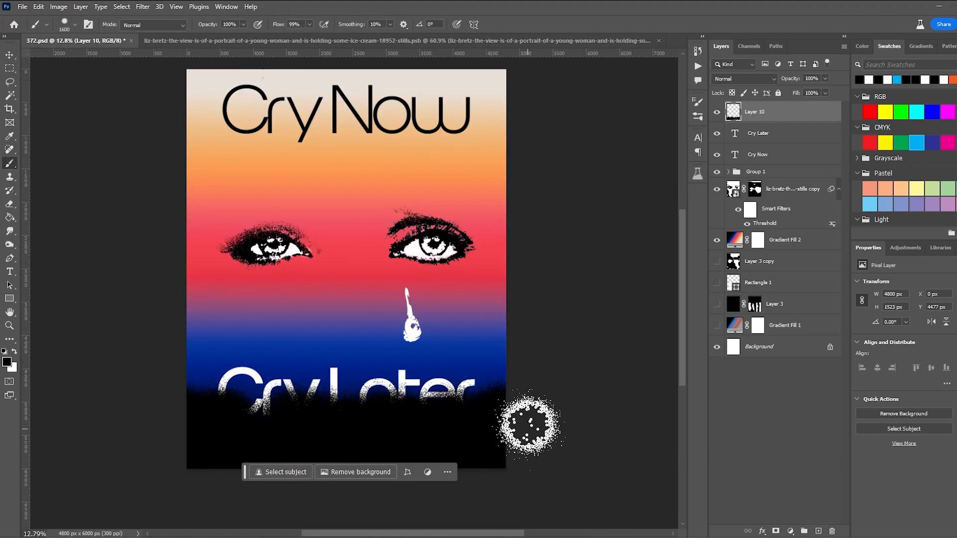
# Step: Move Layer 10 below both text layers and shift "Cry Later" down into the black area
pyautogui.moveTo(759, 117); pyautogui.dragTo(759, 164)
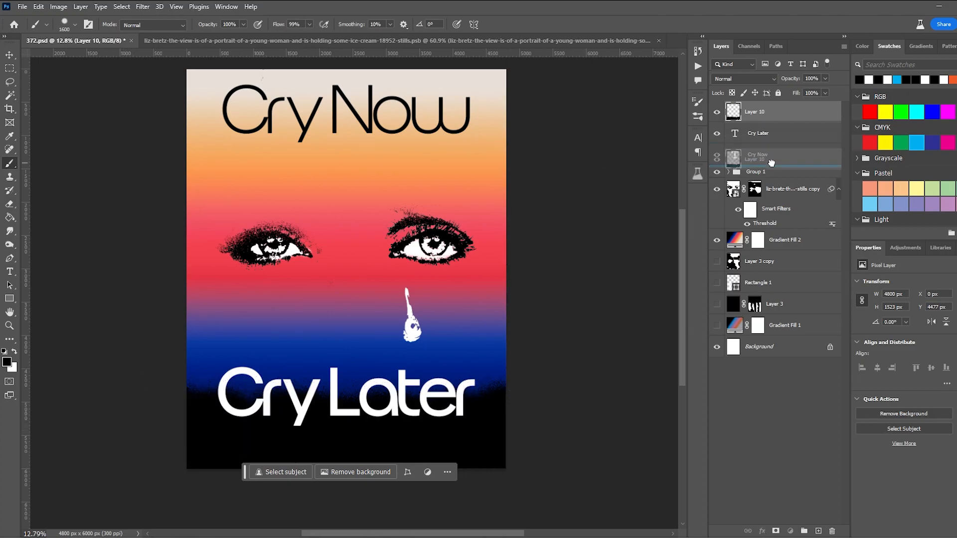
pyautogui.click(10, 55)
pyautogui.moveTo(401, 394); pyautogui.dragTo(401, 423)
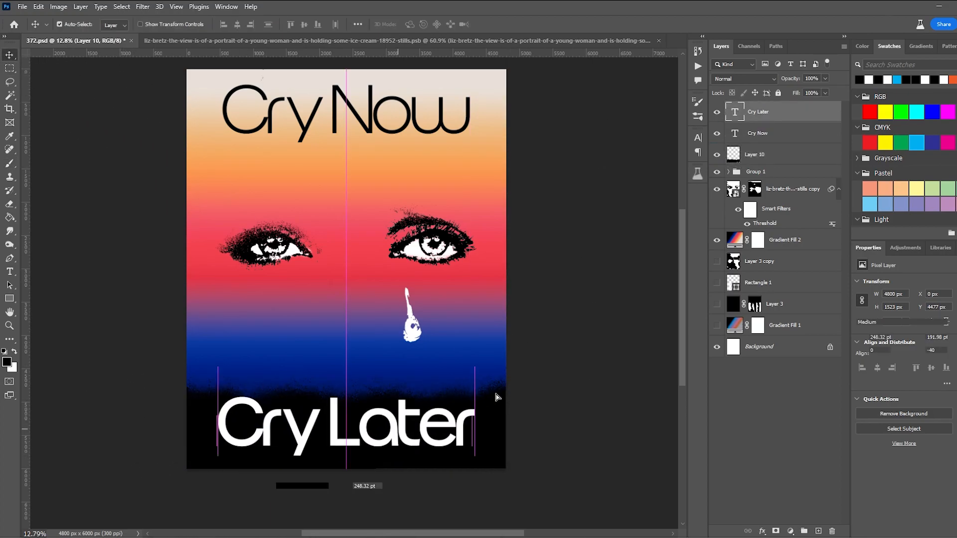
pyautogui.click(533, 382)
pyautogui.hotkey('ctrl', '-')
# Step: Try black brush dabs on a new layer behind "Cry Later", and undo back past the text move and layer reordering
pyautogui.click(9, 163)
pyautogui.keyDown('ctrl'); pyautogui.click(291, 366); pyautogui.keyUp('ctrl')
pyautogui.hotkey('ctrl', 'alt', 'shift', 'n')
pyautogui.click(382, 367)
pyautogui.click(293, 368)
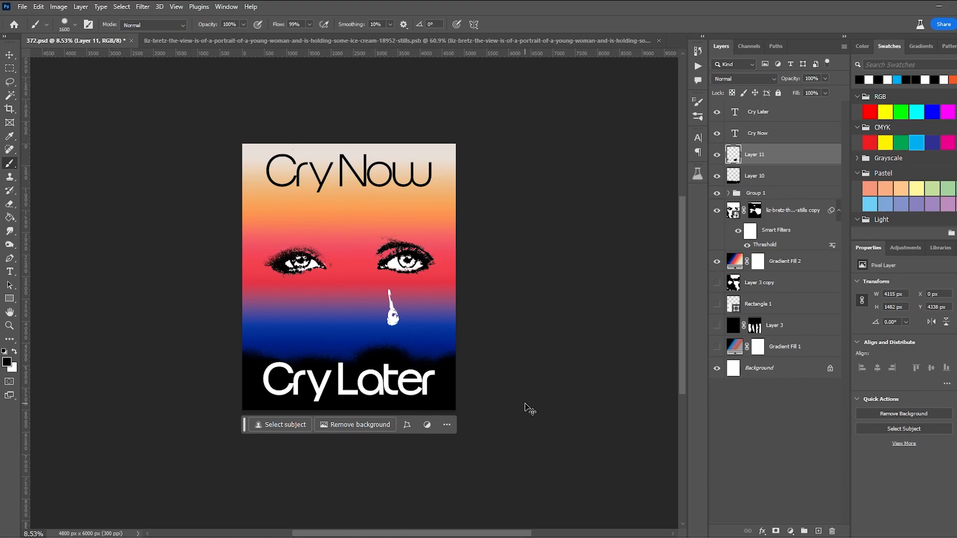
pyautogui.hotkey('ctrl', 'z')
pyautogui.hotkey('ctrl', 'z')
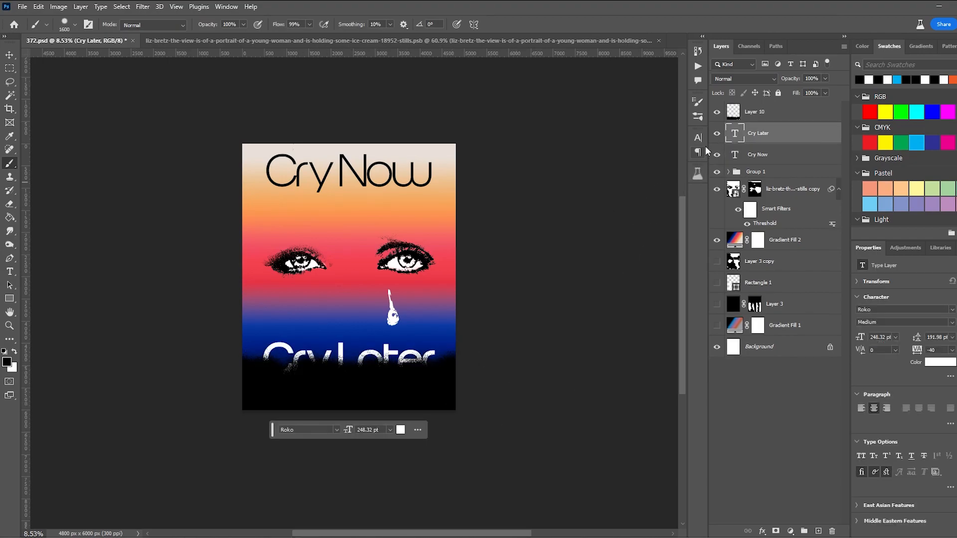
# Step: Undo back past the black base on Layer 10 and move "Cry Now" down so it overlaps "Cry Later"
pyautogui.hotkey('ctrl', 'z')
pyautogui.hotkey('ctrl', 'z')
pyautogui.press('v')
pyautogui.moveTo(373, 177); pyautogui.dragTo(381, 334)
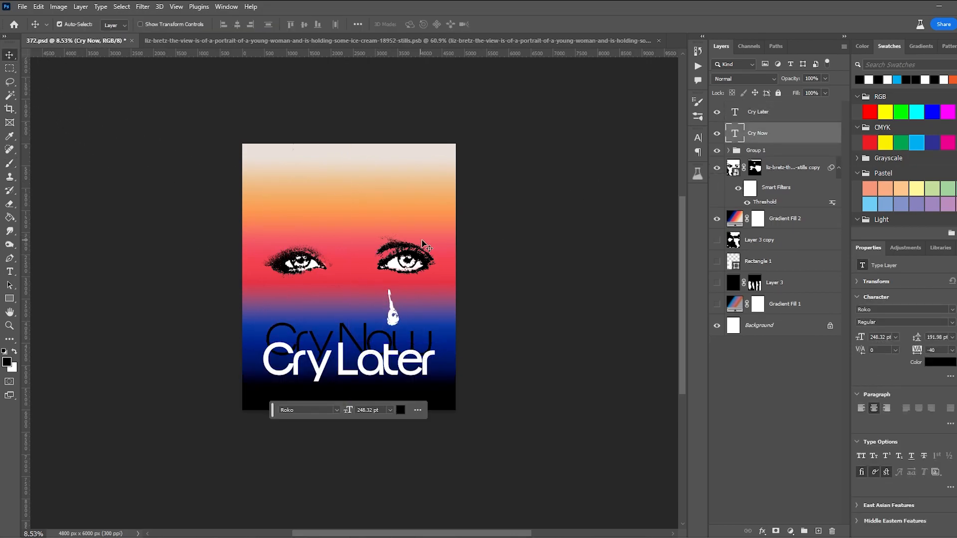
# Step: Reverse Gradient Fill 2 and move the thresholded photo copy and Group 1 up together
pyautogui.click(743, 224)
pyautogui.click(868, 353)
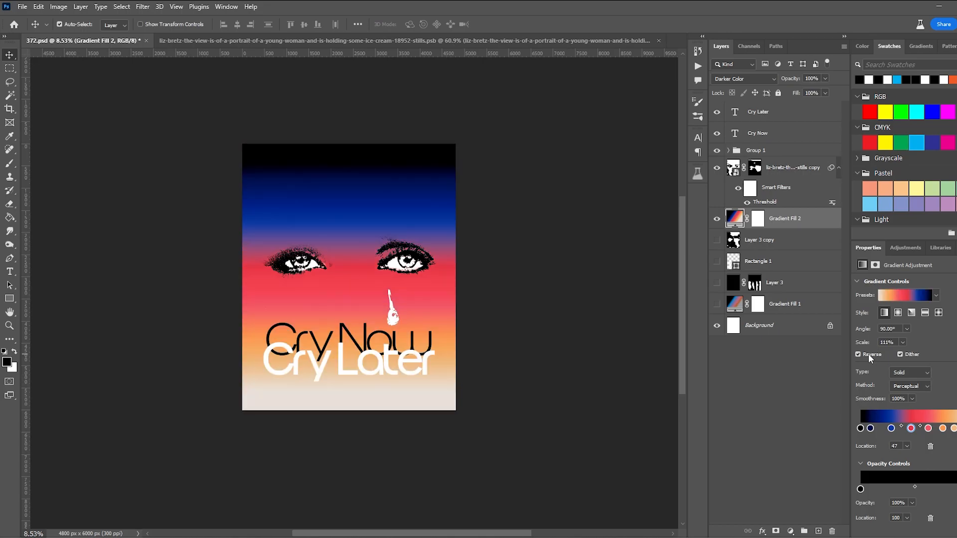
pyautogui.click(783, 156)
pyautogui.moveTo(415, 265); pyautogui.dragTo(418, 246)
pyautogui.click(728, 169)
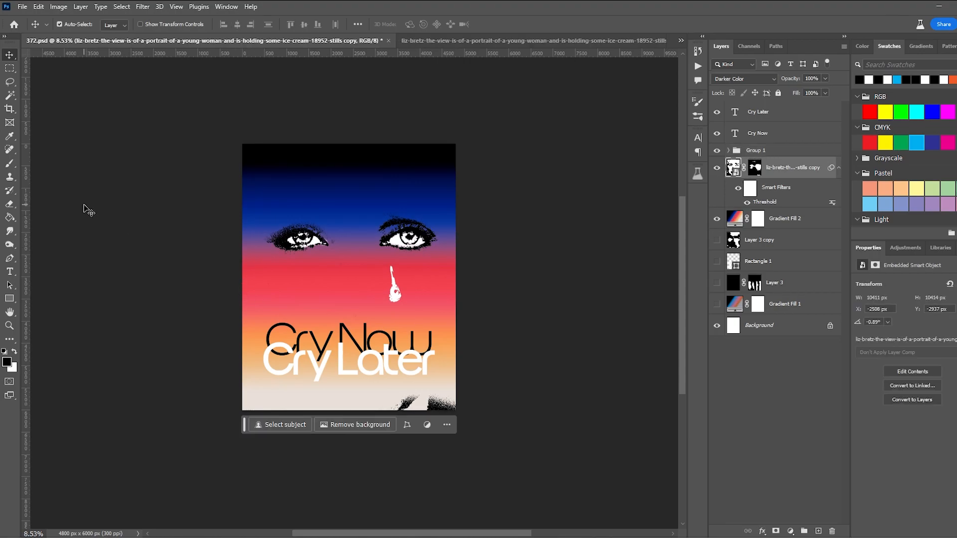
# Step: Brush white on the photo copy's layer mask to reveal the dark hair and jawline along the poster's sides and bottom
pyautogui.click(9, 163)
pyautogui.click(754, 167)
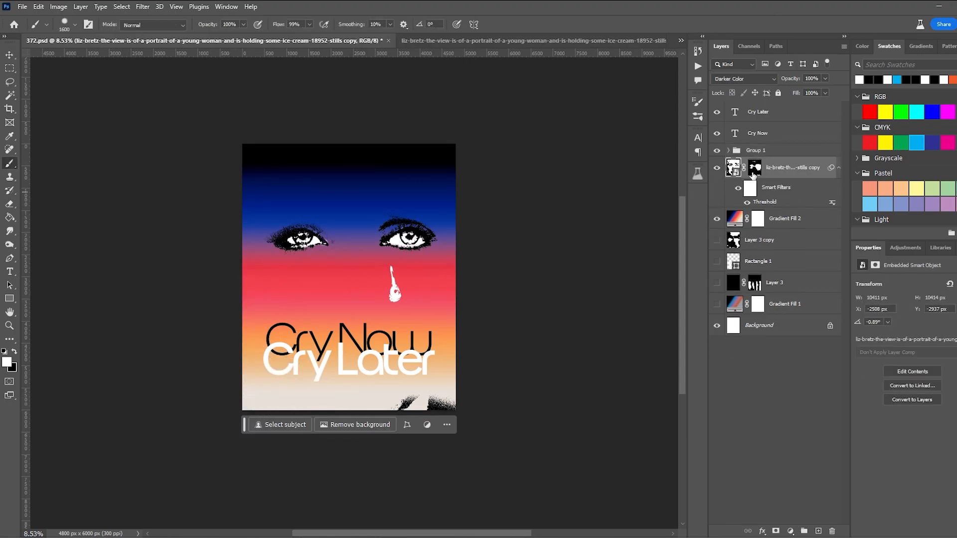
pyautogui.press('x')
pyautogui.moveTo(246, 372)
pyautogui.mouseDown()
pyautogui.moveTo(247, 310)
pyautogui.moveTo(182, 361)
pyautogui.mouseUp()
pyautogui.moveTo(487, 392)
pyautogui.mouseDown()
pyautogui.moveTo(411, 349)
pyautogui.moveTo(478, 300)
pyautogui.mouseUp()
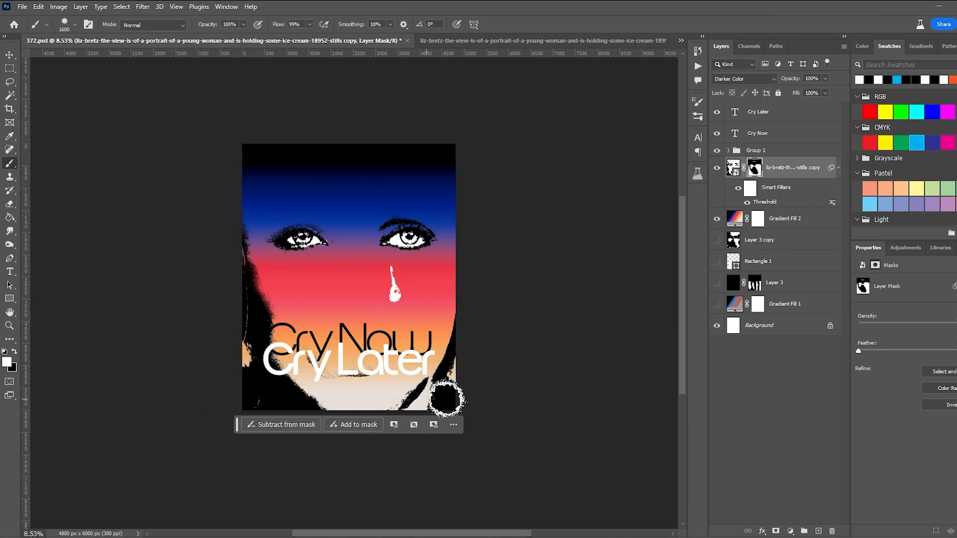
# Step: Scale Group 1 and the photo copy down together, the photo to about 8982 px wide, and reposition the face within the poster
pyautogui.keyDown('ctrl'); pyautogui.click(768, 150); pyautogui.keyUp('ctrl')
pyautogui.hotkey('ctrl', 't')
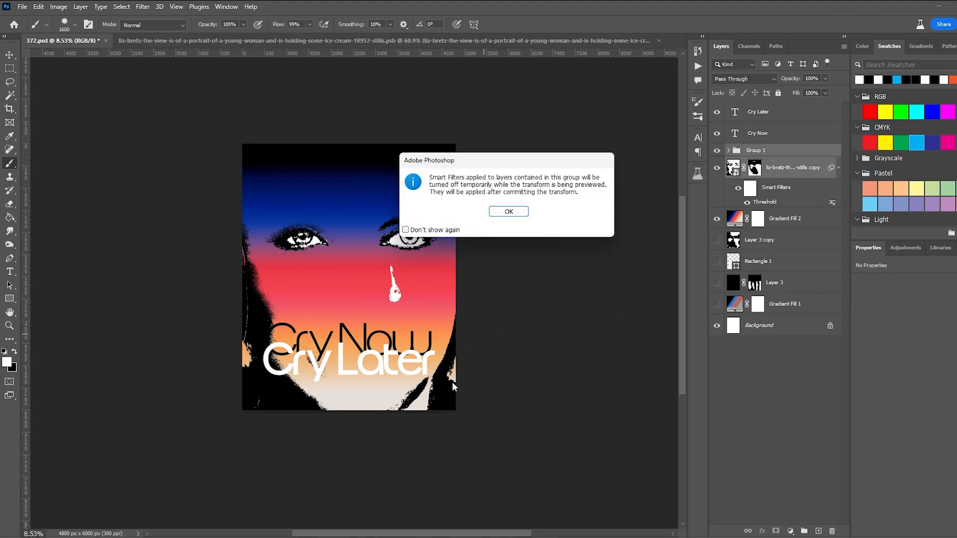
pyautogui.press('Return')
pyautogui.moveTo(361, 475); pyautogui.dragTo(367, 439)
pyautogui.moveTo(446, 311)
pyautogui.mouseDown()
pyautogui.moveTo(442, 325)
pyautogui.moveTo(445, 308)
pyautogui.mouseUp()
pyautogui.moveTo(571, 229); pyautogui.dragTo(546, 228)
pyautogui.moveTo(405, 277); pyautogui.dragTo(414, 291)
pyautogui.press('Return')
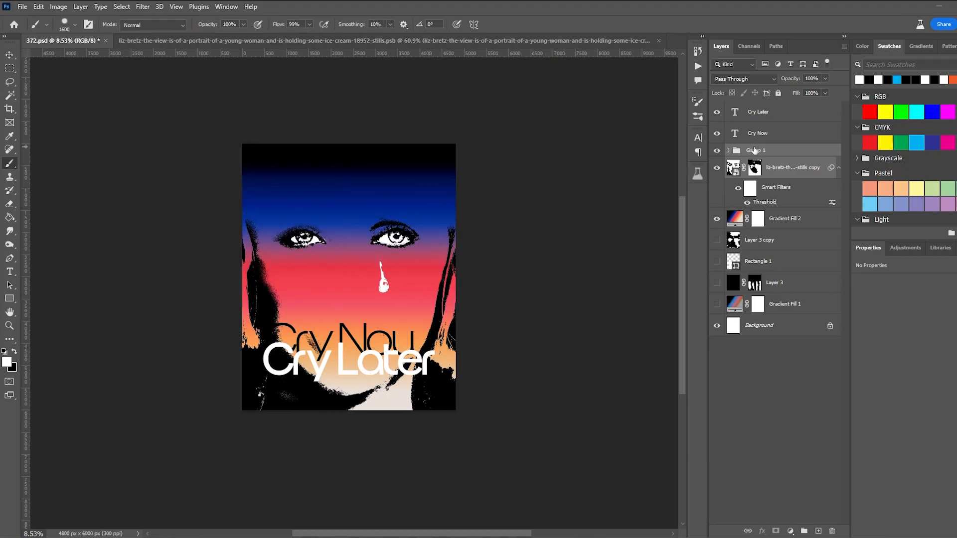
# Step: Delete the hidden layers Layer 3 copy, Rectangle 1, Layer 3 and Gradient Fill 1
pyautogui.click(717, 240)
pyautogui.click(716, 240)
pyautogui.click(786, 246)
pyautogui.press('Delete')
pyautogui.press('Delete')
pyautogui.click(715, 242)
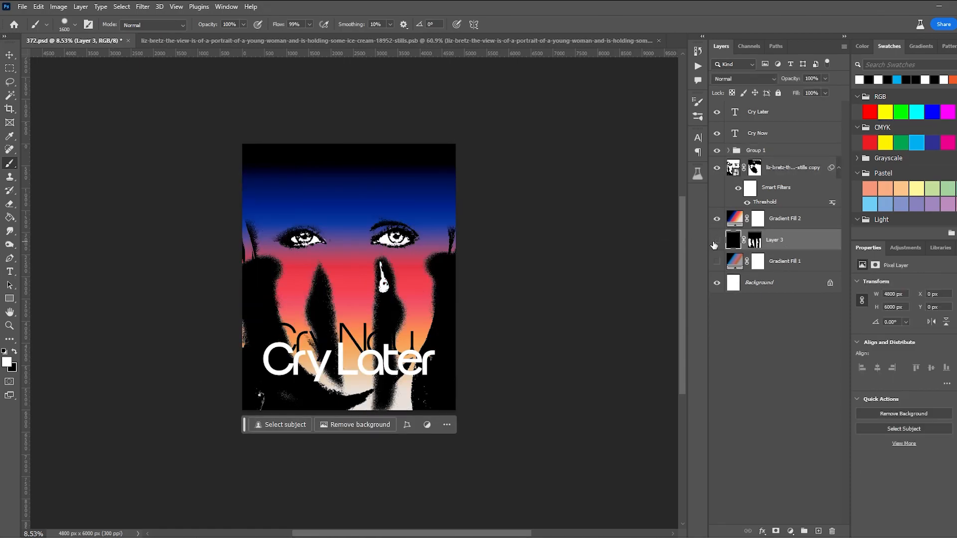
pyautogui.click(715, 243)
pyautogui.press('Delete')
pyautogui.press('Delete')
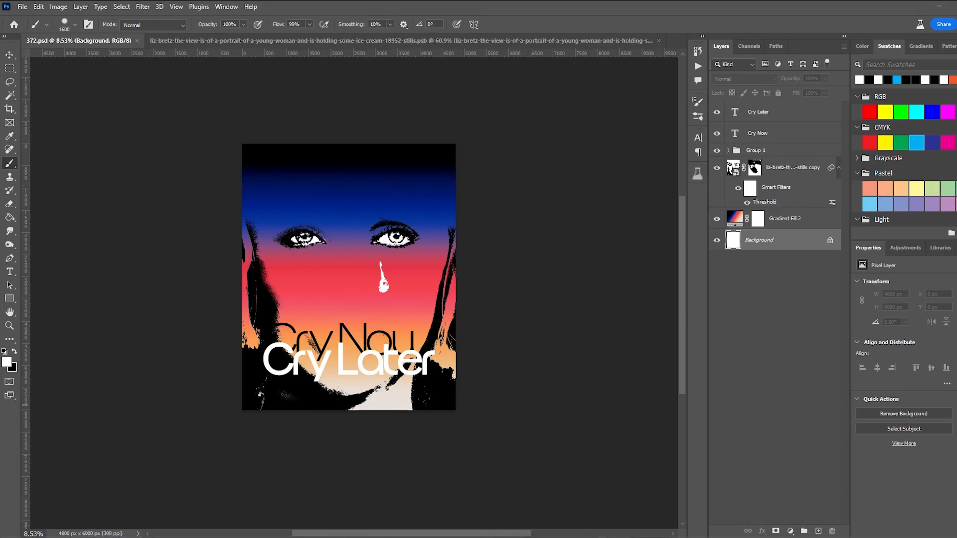
# Step: Brush black on the photo copy's layer mask to hide the mouth remnants and clean up the area around the chin
pyautogui.click(441, 355)
pyautogui.scroll(1, 364, 286)
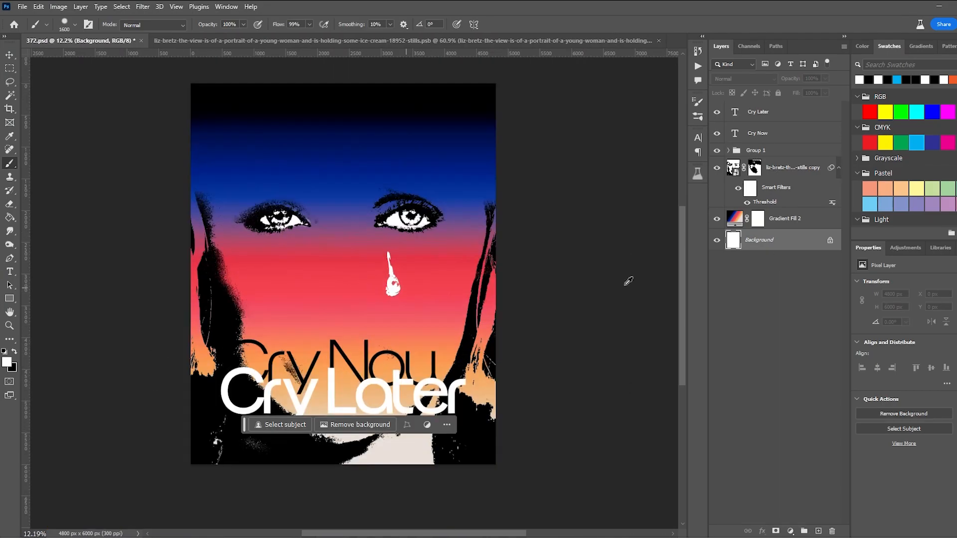
pyautogui.click(755, 172)
pyautogui.moveTo(352, 364); pyautogui.dragTo(411, 362)
pyautogui.hotkey('ctrl', 'z')
pyautogui.press('x')
pyautogui.moveTo(288, 393); pyautogui.dragTo(344, 429)
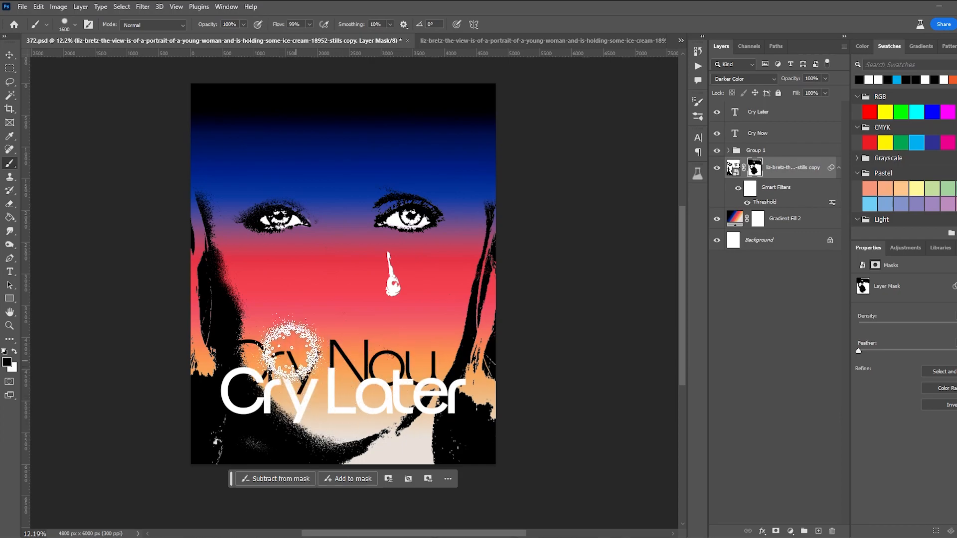
# Step: Try filling the hair and neck areas around the face with black brushwork on a new layer, and delete that layer
pyautogui.click(818, 531)
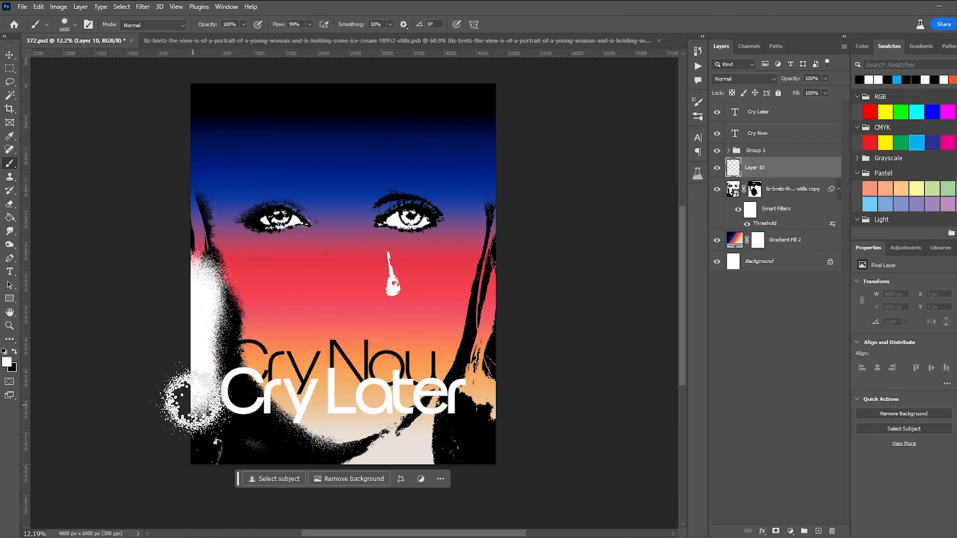
pyautogui.moveTo(214, 414)
pyautogui.mouseDown()
pyautogui.moveTo(172, 297)
pyautogui.moveTo(177, 197)
pyautogui.moveTo(181, 282)
pyautogui.mouseUp()
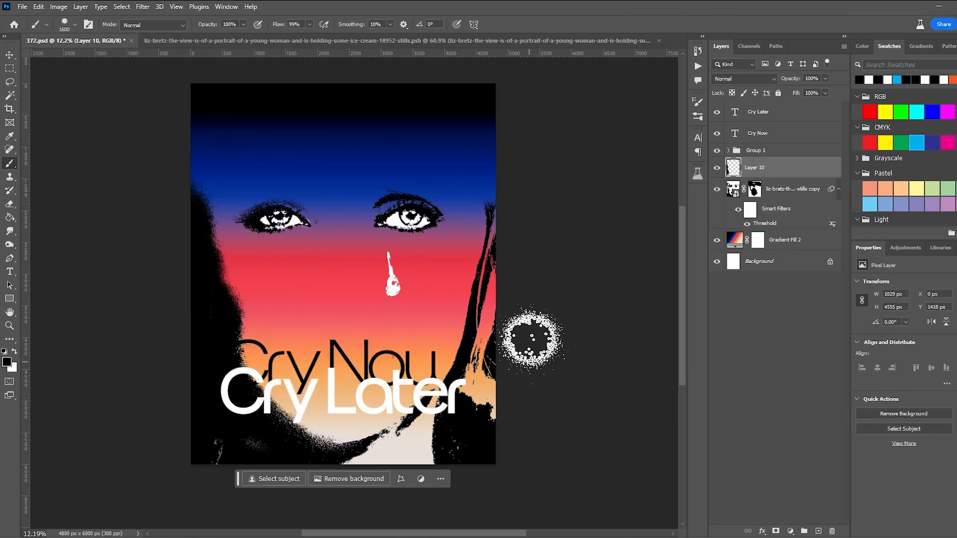
pyautogui.moveTo(515, 254)
pyautogui.mouseDown()
pyautogui.moveTo(504, 391)
pyautogui.moveTo(489, 465)
pyautogui.moveTo(473, 466)
pyautogui.mouseUp()
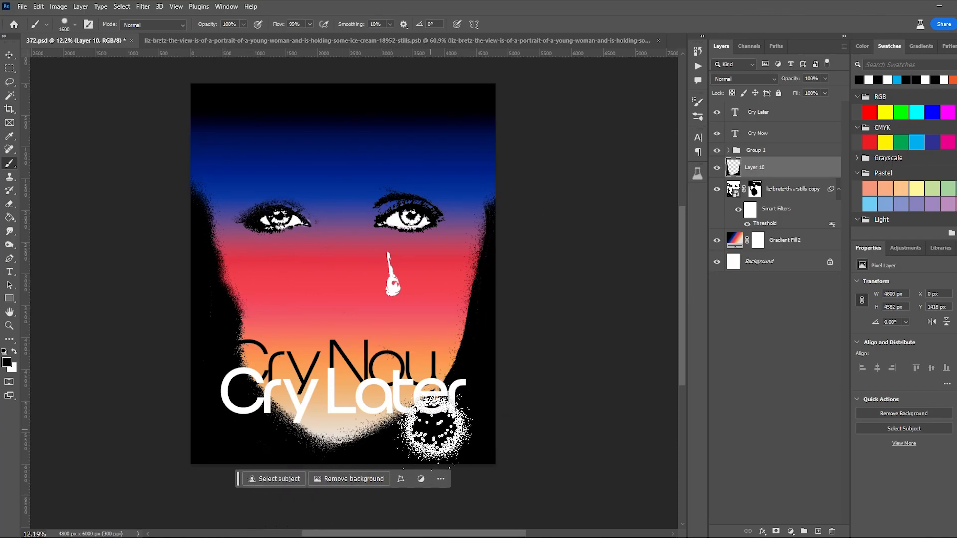
pyautogui.moveTo(468, 381)
pyautogui.mouseDown()
pyautogui.moveTo(523, 188)
pyautogui.moveTo(520, 197)
pyautogui.mouseUp()
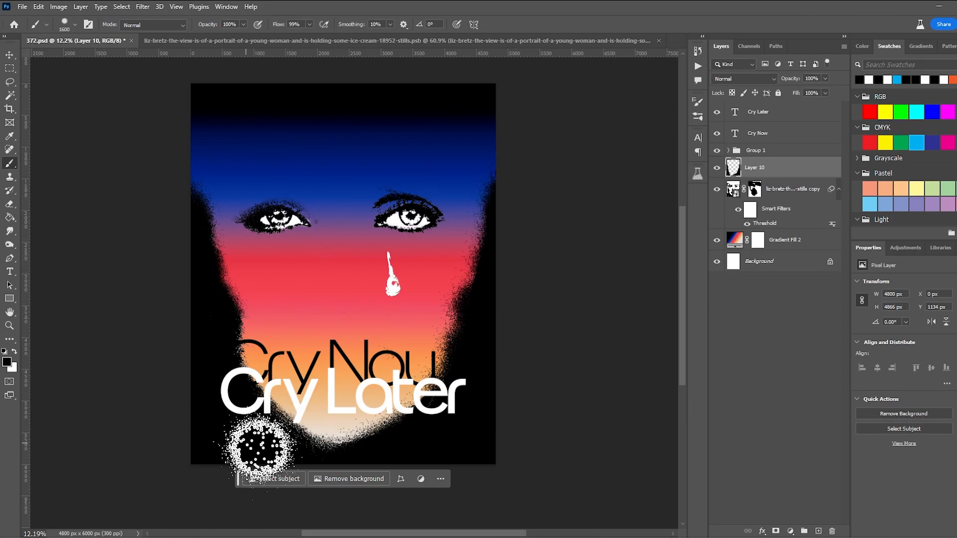
pyautogui.scroll(-5, 483, 331)
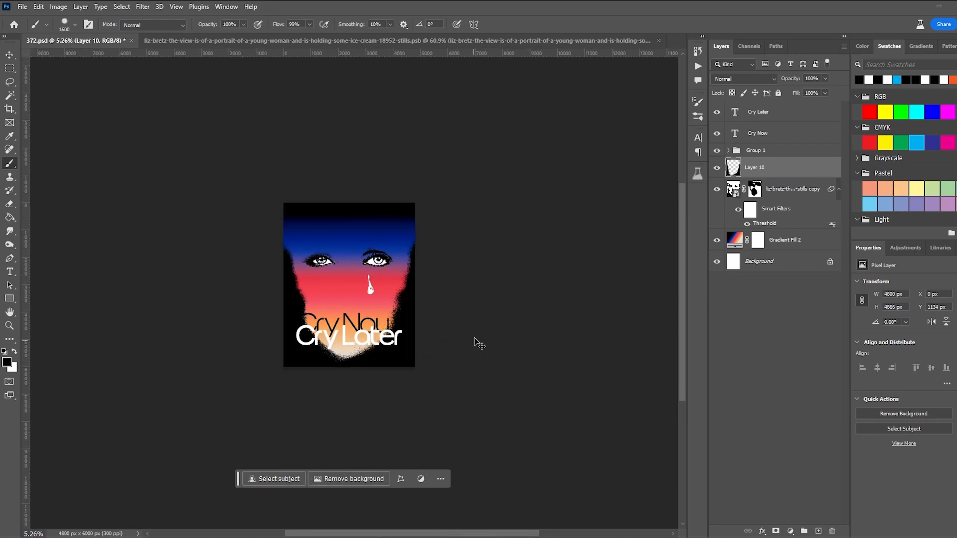
pyautogui.press('Delete')
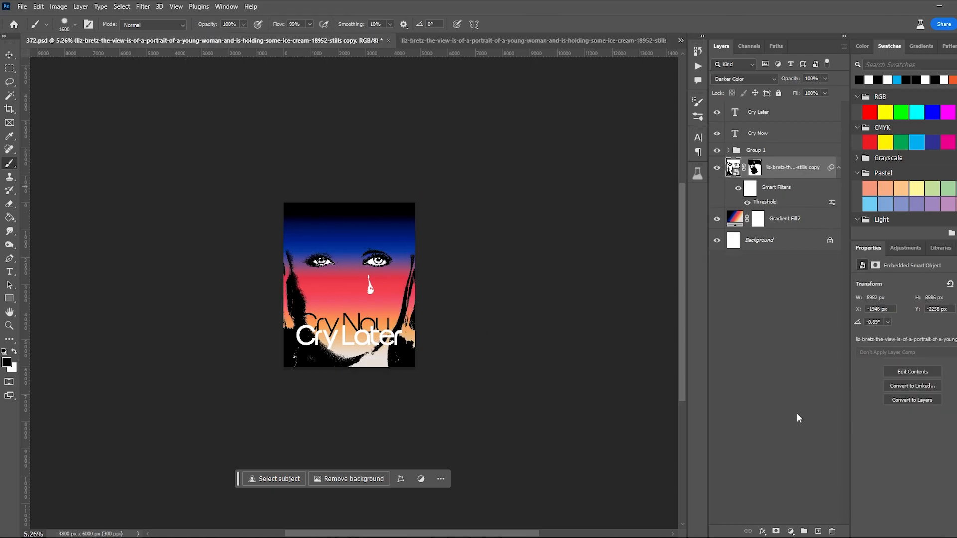
# Step: Create a new layer and brush black with a 1300 px brush over the hair areas on both sides of the face
pyautogui.click(818, 531)
pyautogui.scroll(6, 343, 348)
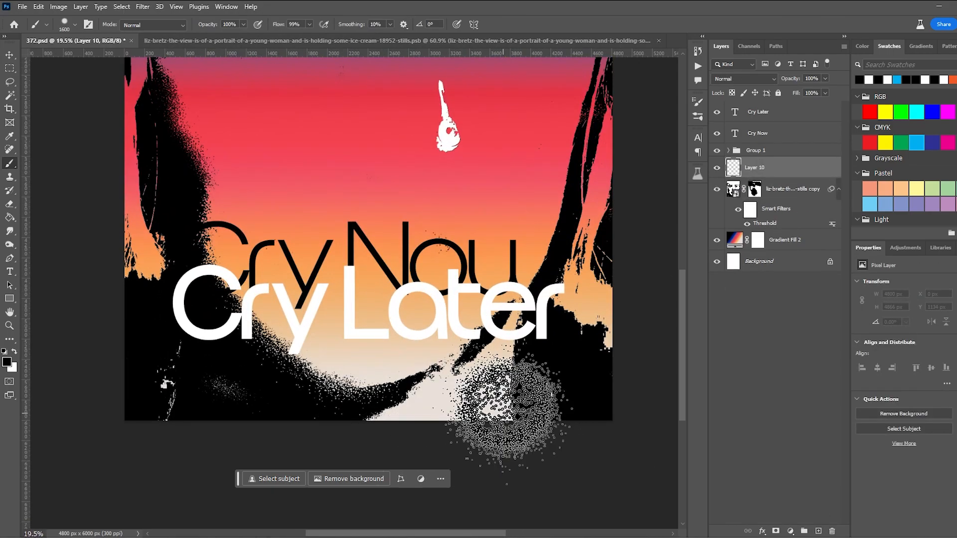
pyautogui.press('[')
pyautogui.moveTo(372, 410)
pyautogui.mouseDown()
pyautogui.moveTo(417, 421)
pyautogui.moveTo(520, 376)
pyautogui.mouseUp()
pyautogui.hotkey('ctrl', 'z')
pyautogui.hotkey('ctrl', 'z')
pyautogui.hotkey('ctrl', 'z')
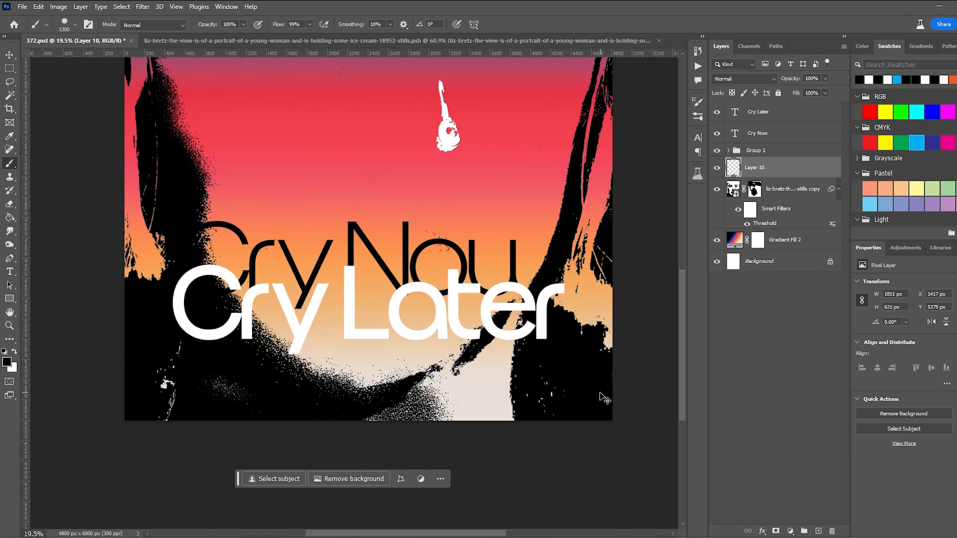
pyautogui.moveTo(632, 153)
pyautogui.mouseDown()
pyautogui.moveTo(565, 309)
pyautogui.moveTo(588, 155)
pyautogui.moveTo(582, 216)
pyautogui.mouseUp()
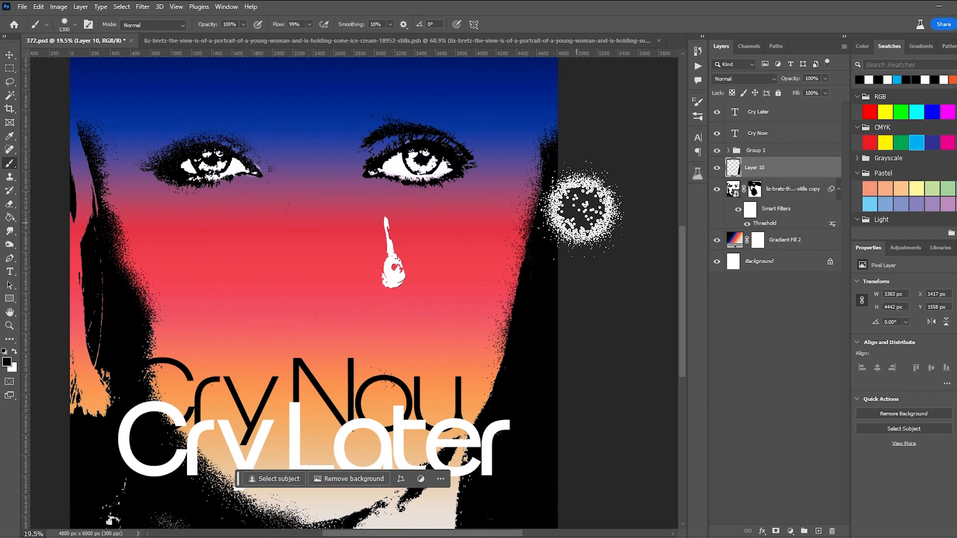
pyautogui.moveTo(463, 327); pyautogui.dragTo(611, 321)
pyautogui.moveTo(227, 394)
pyautogui.mouseDown()
pyautogui.moveTo(197, 144)
pyautogui.moveTo(222, 276)
pyautogui.moveTo(209, 152)
pyautogui.mouseUp()
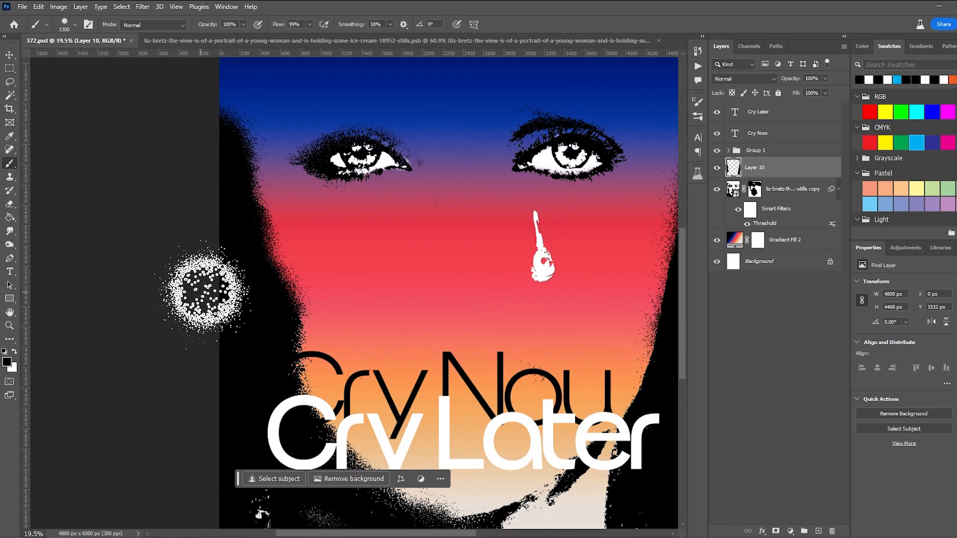
# Step: Try an arch of black brushwork across the top of the poster above the eyes, and undo it
pyautogui.scroll(-3, 204, 286)
pyautogui.scroll(-3, 218, 387)
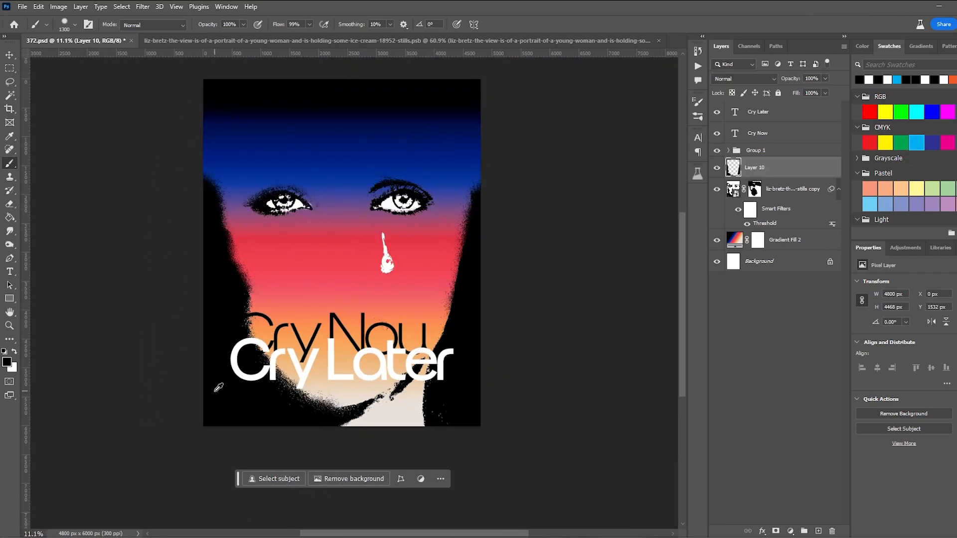
pyautogui.moveTo(176, 227)
pyautogui.mouseDown()
pyautogui.moveTo(422, 104)
pyautogui.moveTo(535, 198)
pyautogui.moveTo(449, 140)
pyautogui.moveTo(158, 176)
pyautogui.moveTo(359, 104)
pyautogui.moveTo(503, 186)
pyautogui.mouseUp()
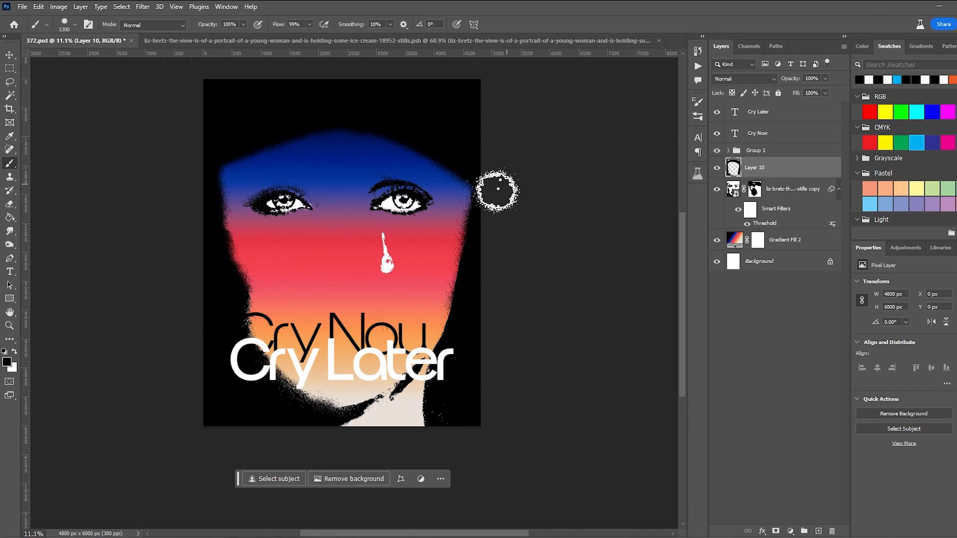
pyautogui.hotkey('ctrl', 'z')
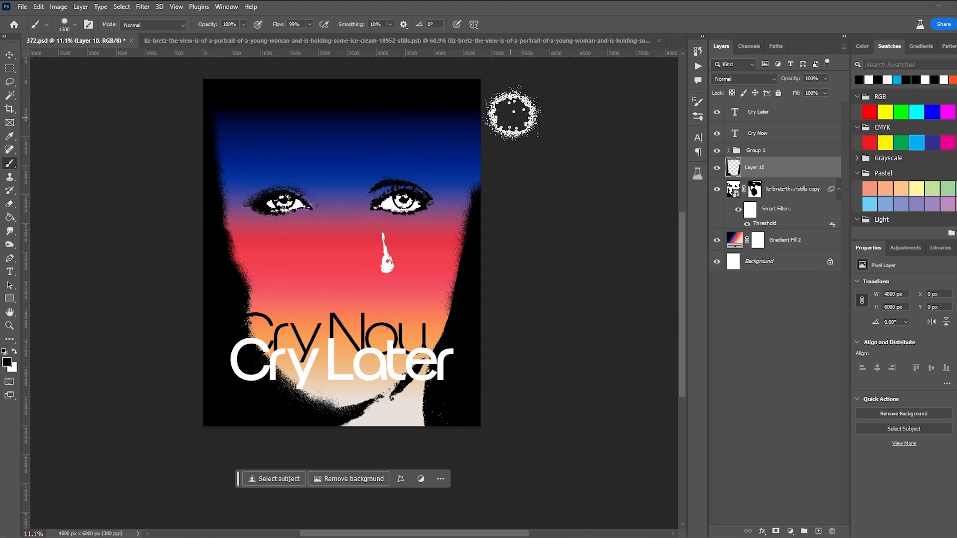
# Step: Shift the navy and blue colour stops of Gradient Fill 2 away from the black end to deepen the poster's top
pyautogui.click(735, 234)
pyautogui.moveTo(885, 430)
pyautogui.mouseDown()
pyautogui.moveTo(876, 427)
pyautogui.moveTo(900, 433)
pyautogui.moveTo(887, 435)
pyautogui.mouseUp()
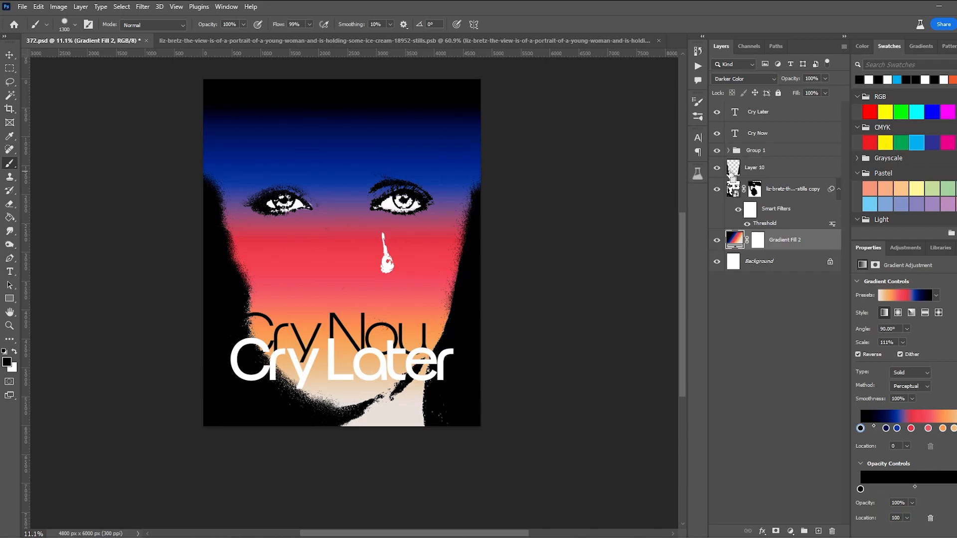
pyautogui.scroll(-5, 568, 229)
pyautogui.scroll(4, 571, 228)
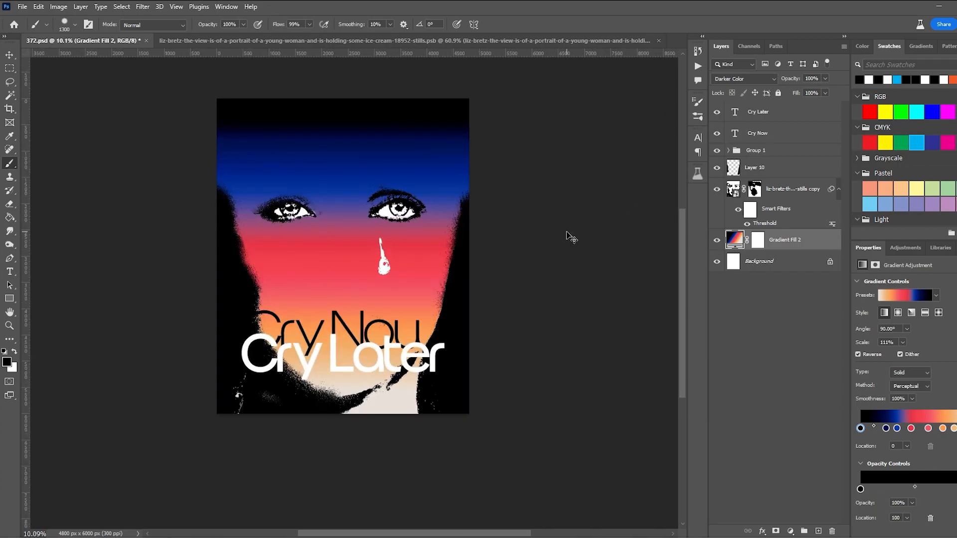
# Step: Discard Layer 10's side brushwork and repaint black only over the lower hair areas on both sides of the face
pyautogui.click(731, 168)
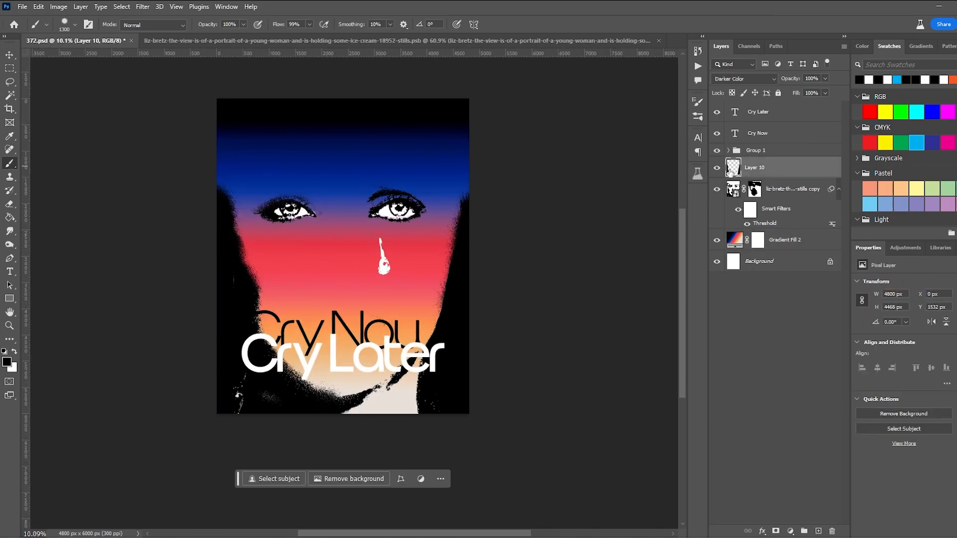
pyautogui.press('Delete')
pyautogui.hotkey('ctrl', 'z')
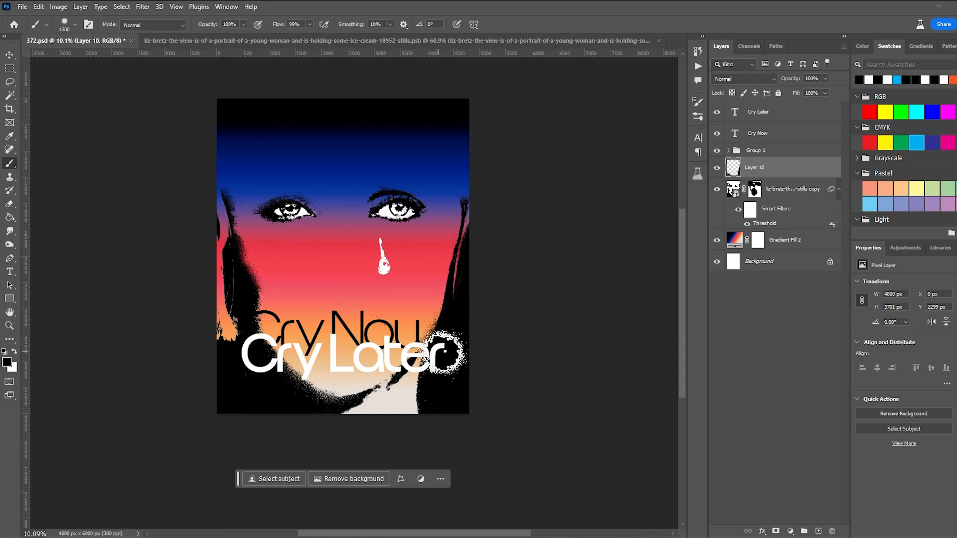
pyautogui.moveTo(475, 310); pyautogui.dragTo(611, 365)
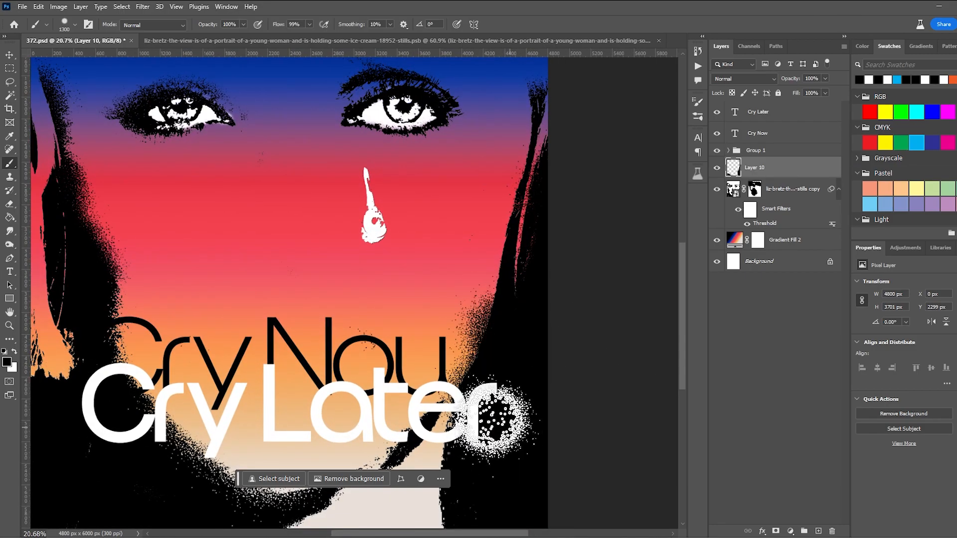
pyautogui.click(120, 461)
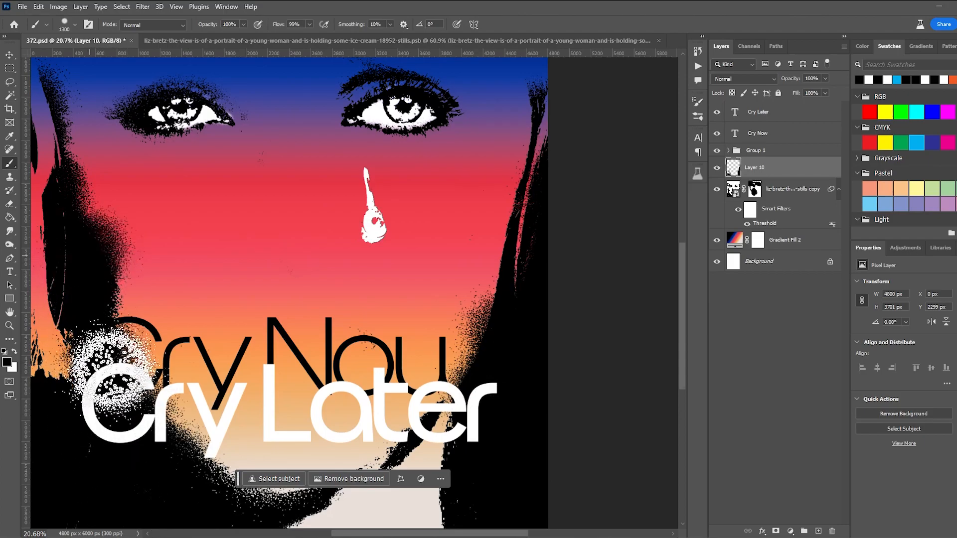
pyautogui.moveTo(357, 419); pyautogui.dragTo(387, 320)
pyautogui.moveTo(329, 403); pyautogui.dragTo(218, 385)
pyautogui.scroll(-5, 566, 390)
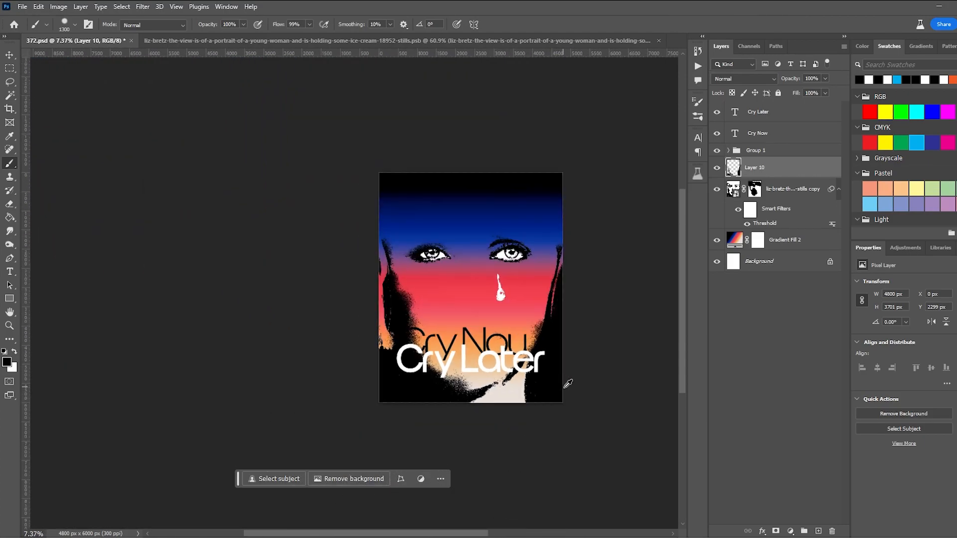
pyautogui.scroll(3, 566, 376)
pyautogui.moveTo(577, 285); pyautogui.dragTo(584, 170)
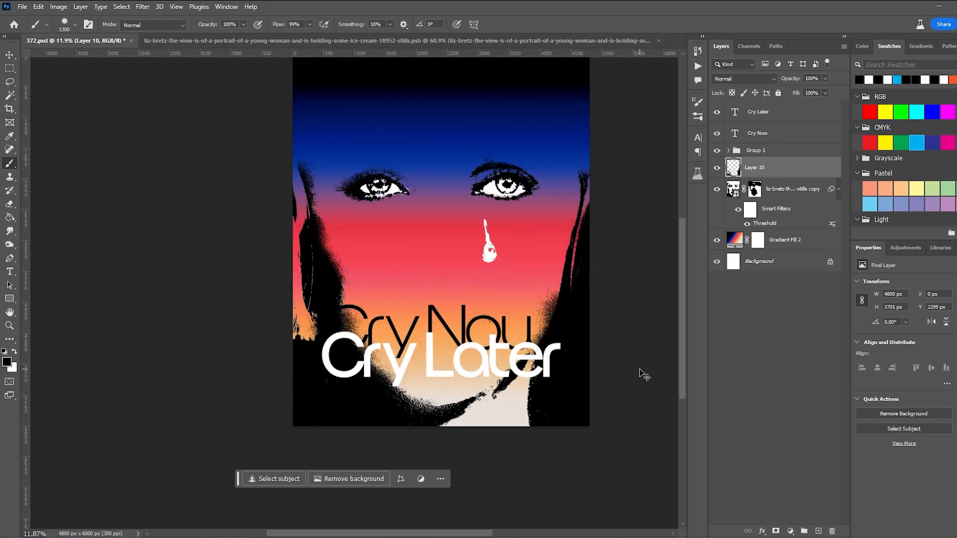
# Step: Move the "Cry Later" and "Cry Now" texts up into the dark band at the poster's top and fine-tune their positions
pyautogui.moveTo(458, 372); pyautogui.dragTo(465, 106)
pyautogui.moveTo(463, 345); pyautogui.dragTo(469, 147)
pyautogui.moveTo(468, 101); pyautogui.dragTo(466, 103)
pyautogui.moveTo(489, 141)
pyautogui.mouseDown()
pyautogui.moveTo(498, 329)
pyautogui.moveTo(483, 150)
pyautogui.mouseUp()
pyautogui.press('Delete')
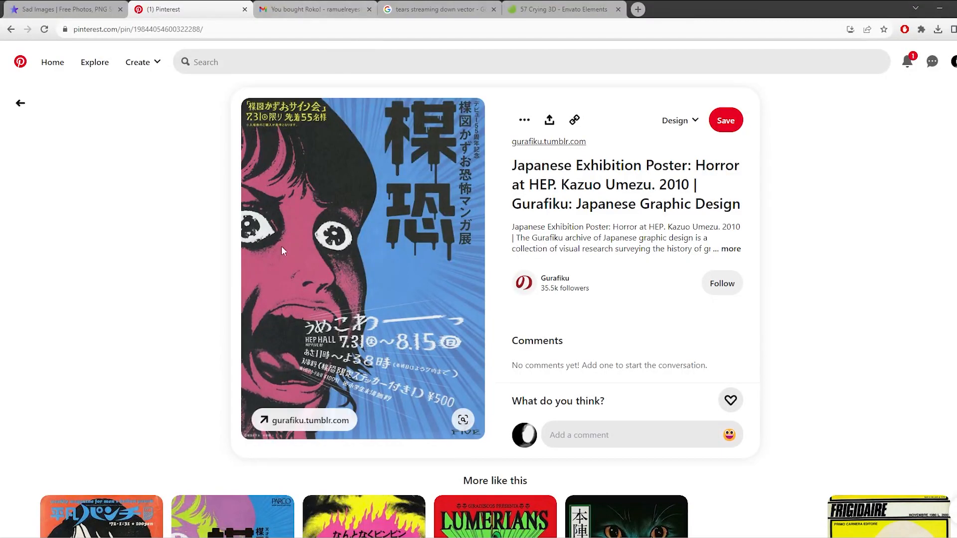
# Step: Switch to Pinterest, browse the designs related to the Japanese horror exhibition poster and open the "french new wave" cover
pyautogui.scroll(-5, 281, 246)
pyautogui.scroll(-6, 228, 192)
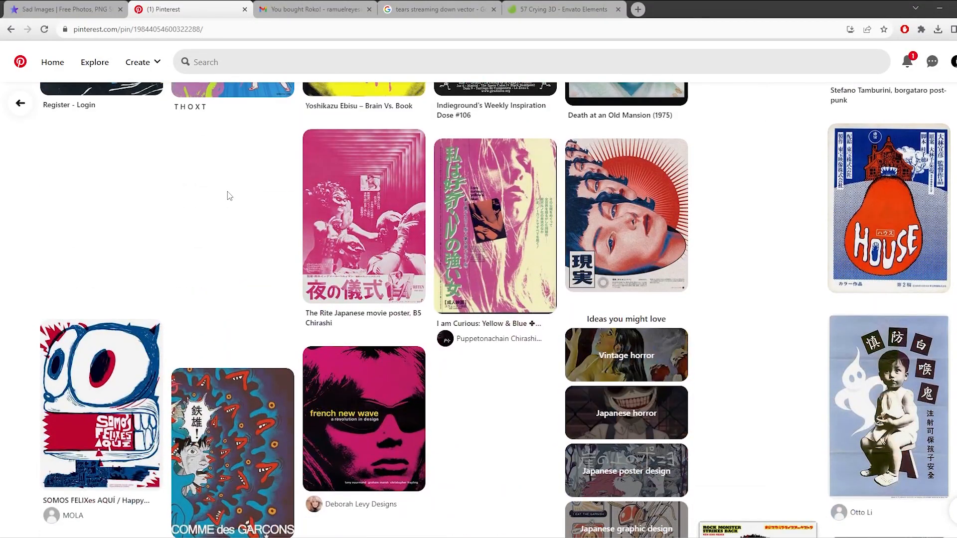
pyautogui.click(333, 397)
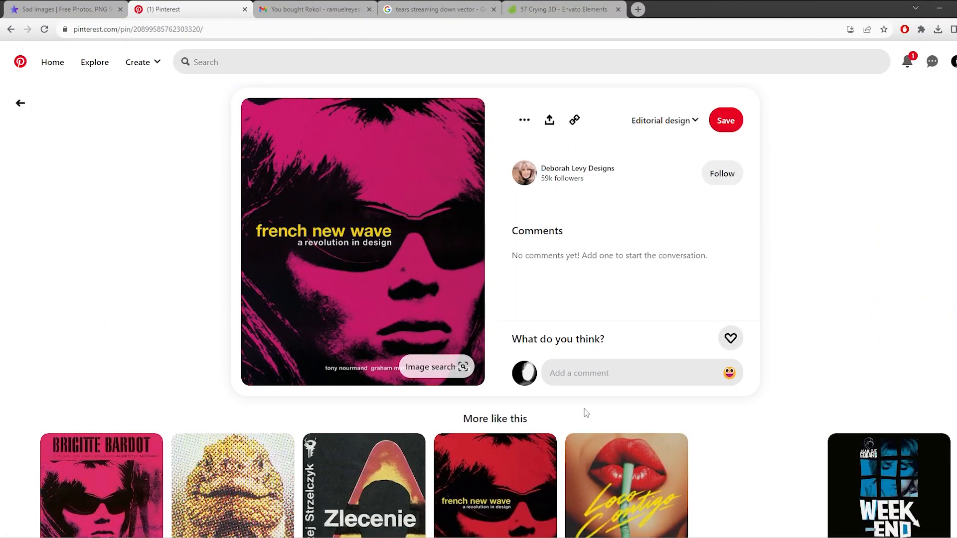
# Step: Browse the designs related to the "french new wave" cover, open Air's "Kelly Watch The Stars" and look through the similar items
pyautogui.scroll(-2, 571, 399)
pyautogui.scroll(-5, 572, 399)
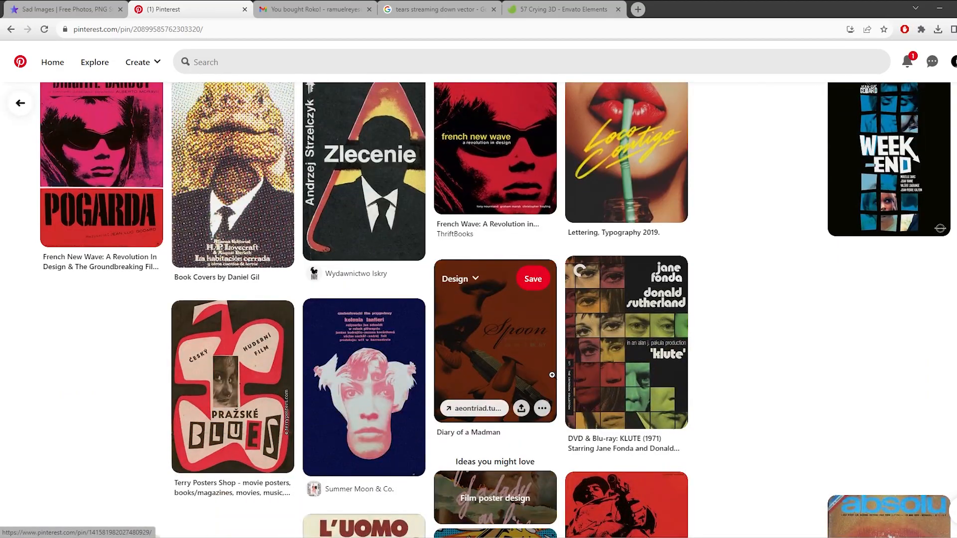
pyautogui.scroll(-5, 648, 389)
pyautogui.scroll(-5, 753, 395)
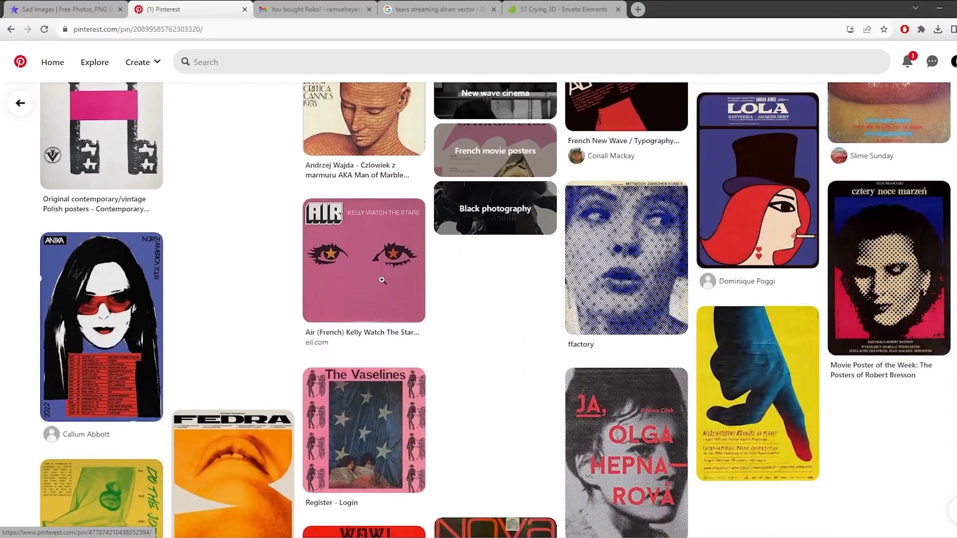
pyautogui.click(364, 279)
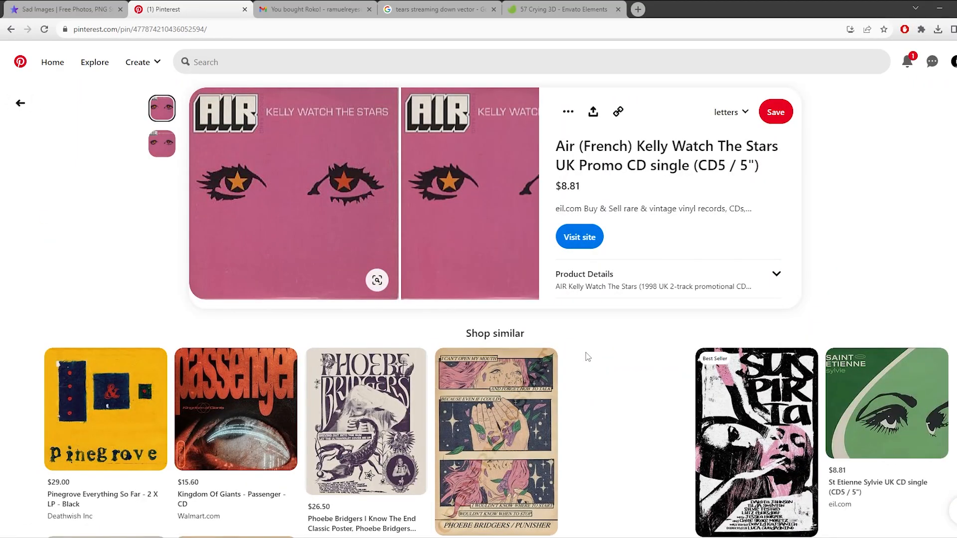
pyautogui.scroll(-10, 616, 343)
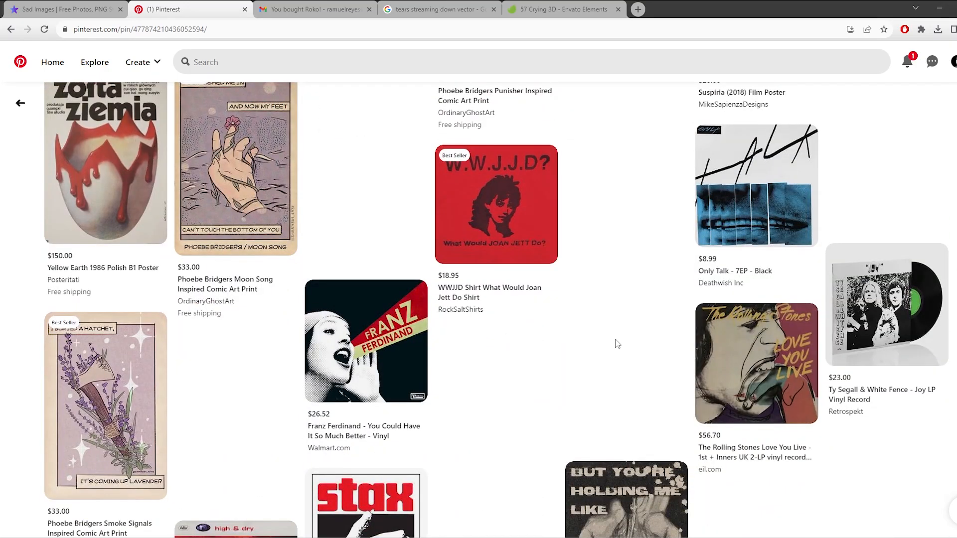
pyautogui.scroll(-12, 616, 344)
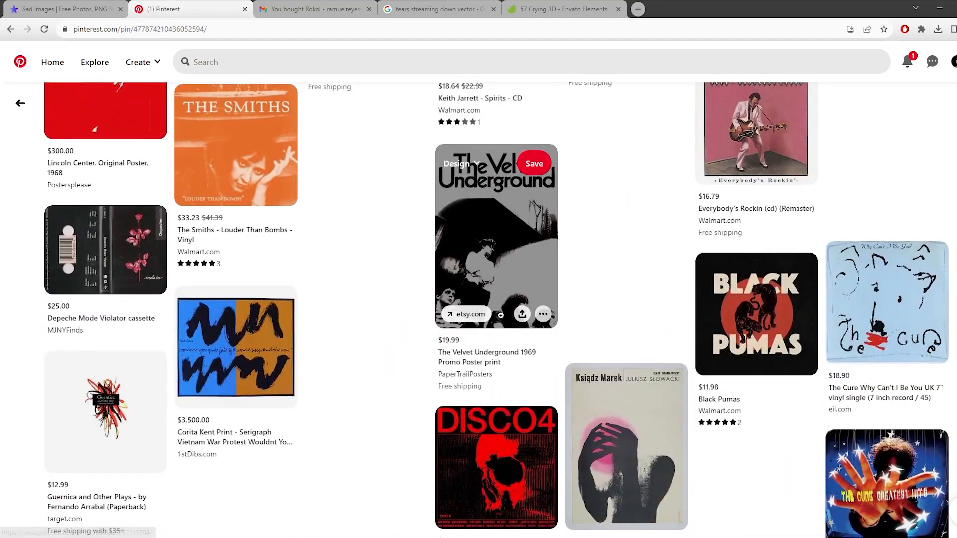
pyautogui.scroll(-4, 478, 309)
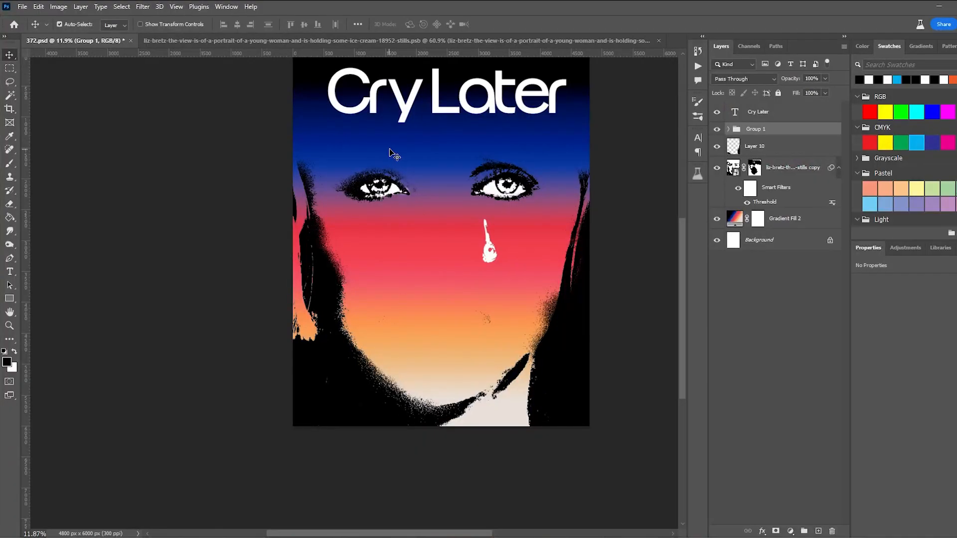
# Step: Switch to Photoshop and change the "Cry Later" title to the Regular style of the Roko font
pyautogui.scroll(2, 457, 150)
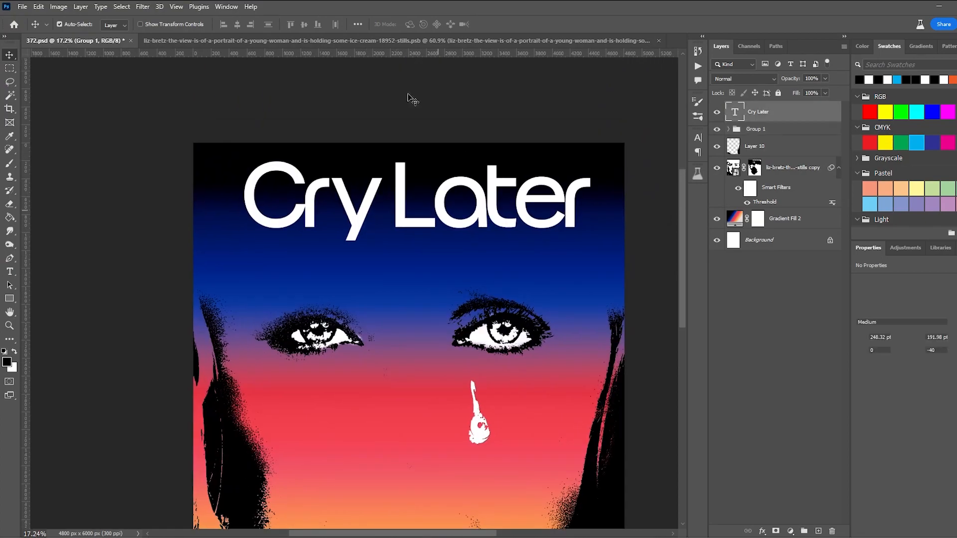
pyautogui.doubleClick(456, 150)
pyautogui.click(221, 51)
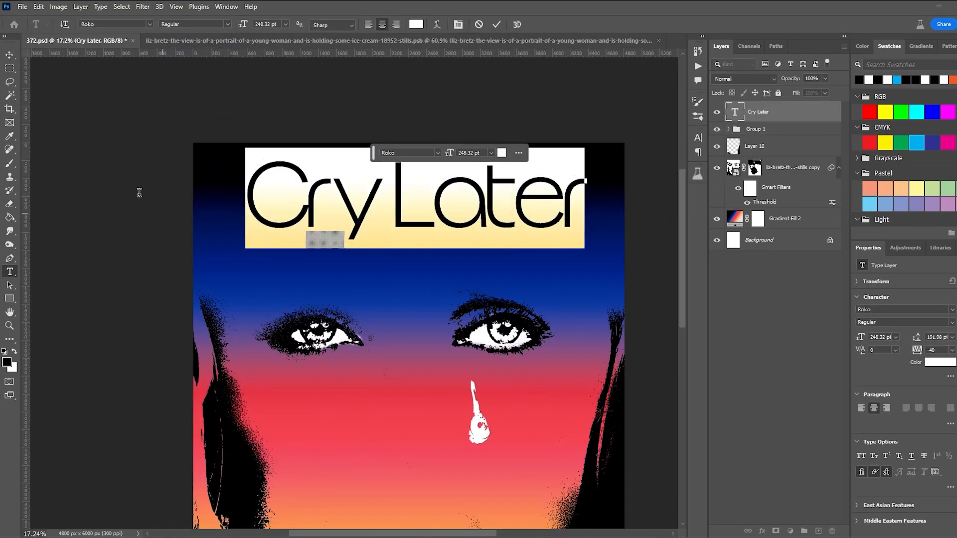
pyautogui.hotkey('ctrl', 'Return')
# Step: Scale the "Cry Later" title up to about 298 pt so it nearly spans the poster's width
pyautogui.hotkey('ctrl', 't')
pyautogui.moveTo(585, 231); pyautogui.dragTo(566, 223)
pyautogui.press('Return')
pyautogui.hotkey('ctrl', 't')
pyautogui.moveTo(421, 198); pyautogui.dragTo(206, 189)
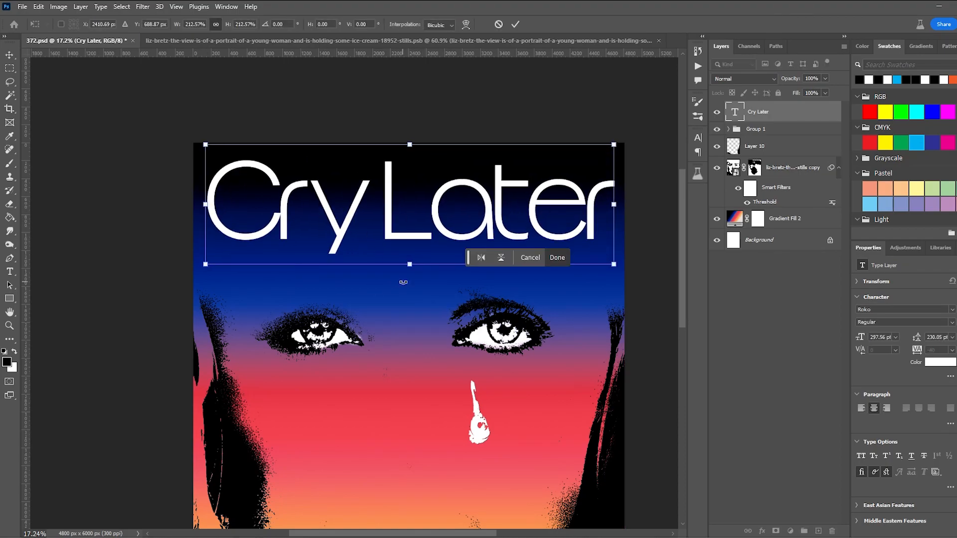
pyautogui.click(423, 315)
# Step: Scale the "Cry Later" title down to about 167 pt and place it centred above the eyes
pyautogui.scroll(-3, 429, 310)
pyautogui.moveTo(433, 247); pyautogui.dragTo(445, 420)
pyautogui.hotkey('ctrl', 't')
pyautogui.moveTo(545, 416); pyautogui.dragTo(447, 467)
pyautogui.moveTo(521, 422); pyautogui.dragTo(514, 303)
pyautogui.moveTo(418, 368); pyautogui.dragTo(434, 140)
pyautogui.press('Return')
pyautogui.scroll(3, 482, 155)
pyautogui.moveTo(433, 196); pyautogui.dragTo(441, 209)
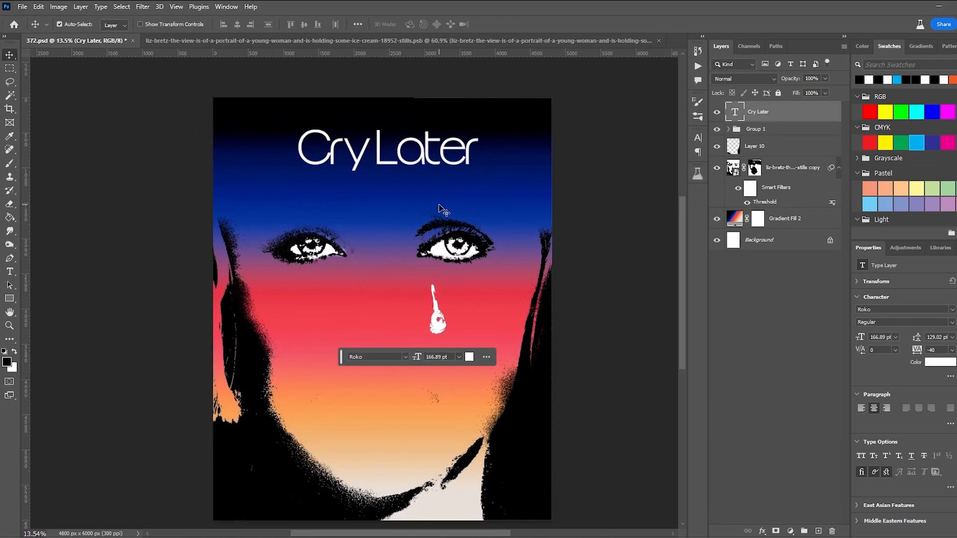
# Step: Replace the title text "Cry Later" with "Another Day"
pyautogui.doubleClick(435, 157)
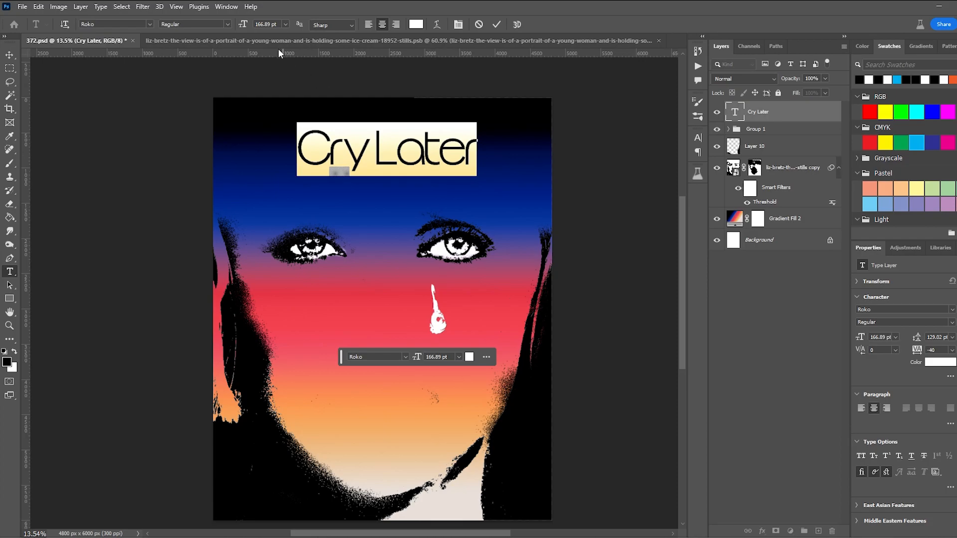
pyautogui.write('Another Day')
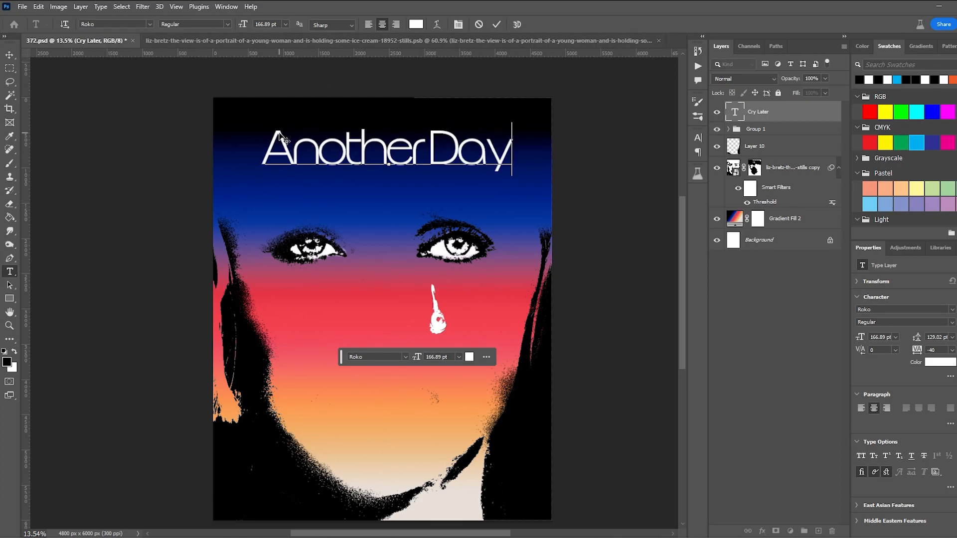
pyautogui.click(9, 55)
pyautogui.hotkey('ctrl', 't')
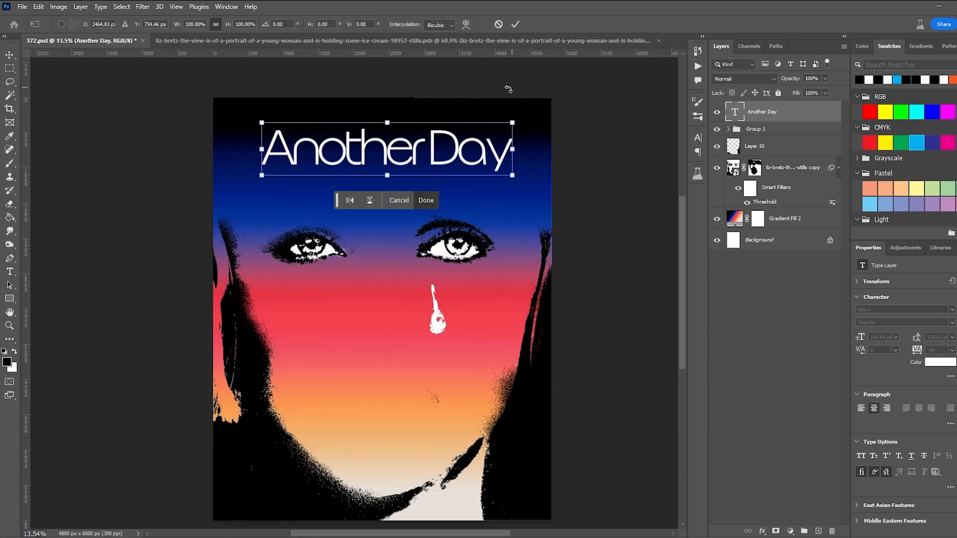
pyautogui.scroll(3, 506, 100)
pyautogui.scroll(-4, 505, 100)
pyautogui.moveTo(10, 47); pyautogui.dragTo(9, 103)
pyautogui.click(144, 140)
pyautogui.scroll(-9, 144, 135)
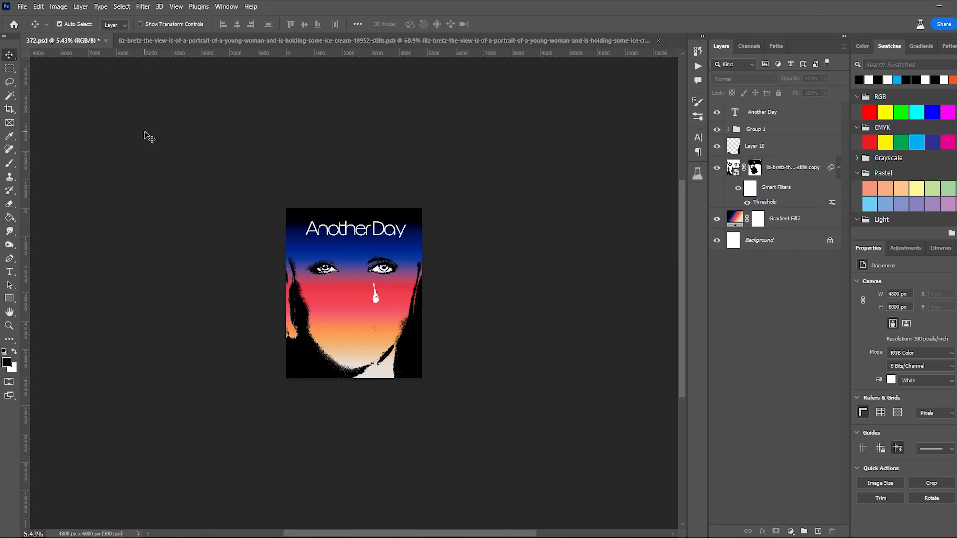
# Step: Fine-tune the position of the "Another Day" title above the eyes
pyautogui.scroll(6, 163, 252)
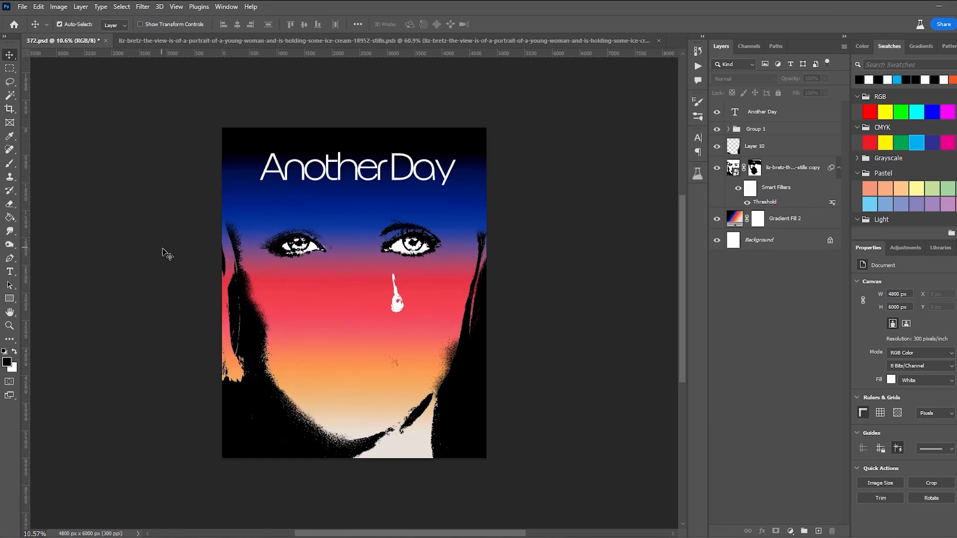
pyautogui.scroll(-2, 283, 286)
pyautogui.scroll(-2, 284, 289)
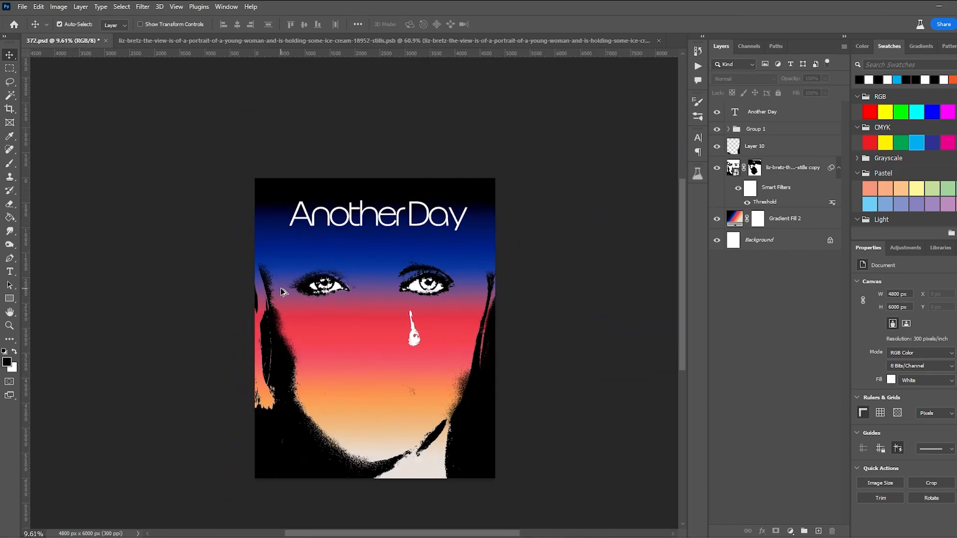
pyautogui.scroll(1, 281, 296)
pyautogui.moveTo(372, 211)
pyautogui.mouseDown()
pyautogui.moveTo(374, 377)
pyautogui.moveTo(378, 220)
pyautogui.moveTo(367, 213)
pyautogui.mouseUp()
pyautogui.doubleClick(386, 221)
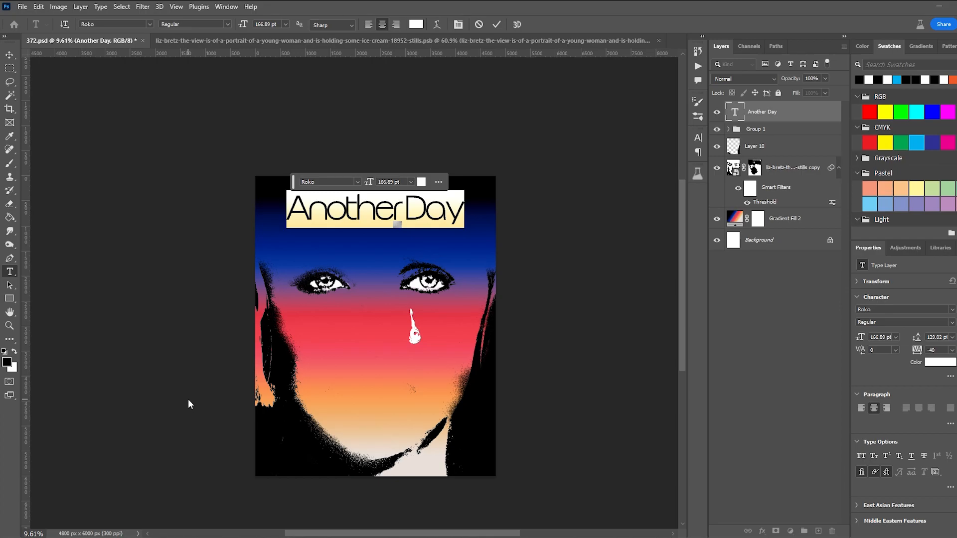
pyautogui.click(10, 55)
pyautogui.click(75, 173)
pyautogui.scroll(12, 438, 429)
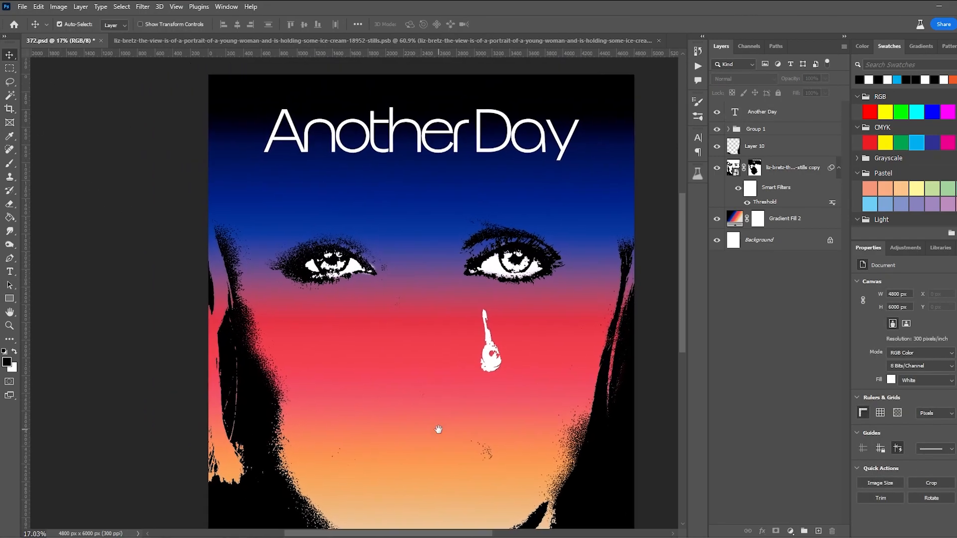
pyautogui.scroll(-10, 437, 429)
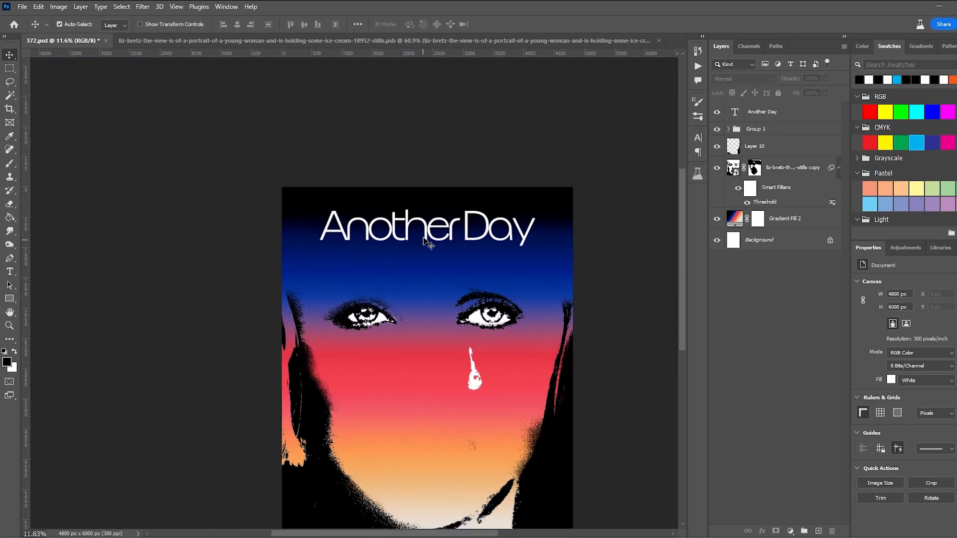
pyautogui.doubleClick(426, 234)
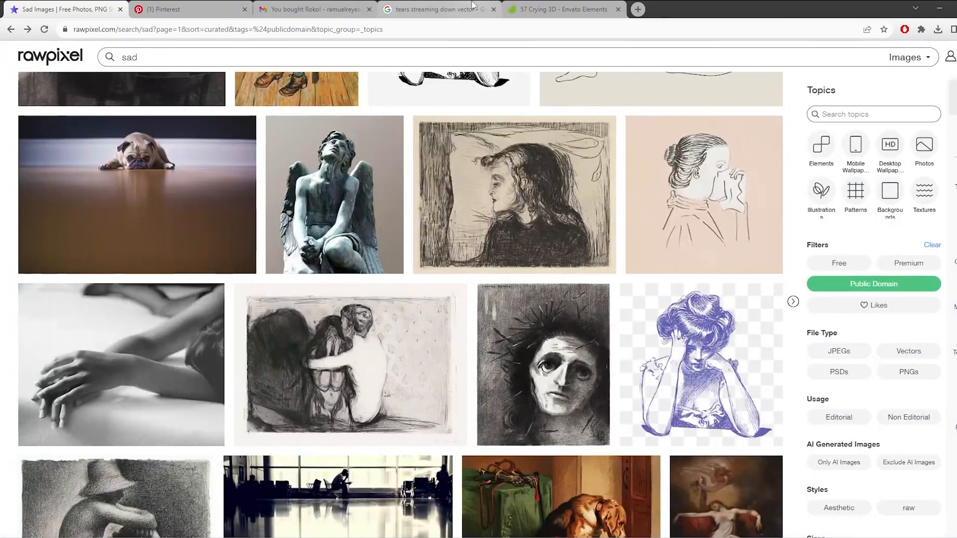
# Step: Switch to the browser, search Google Images for "great gatsby" and open one of the pictures
pyautogui.click(472, 5)
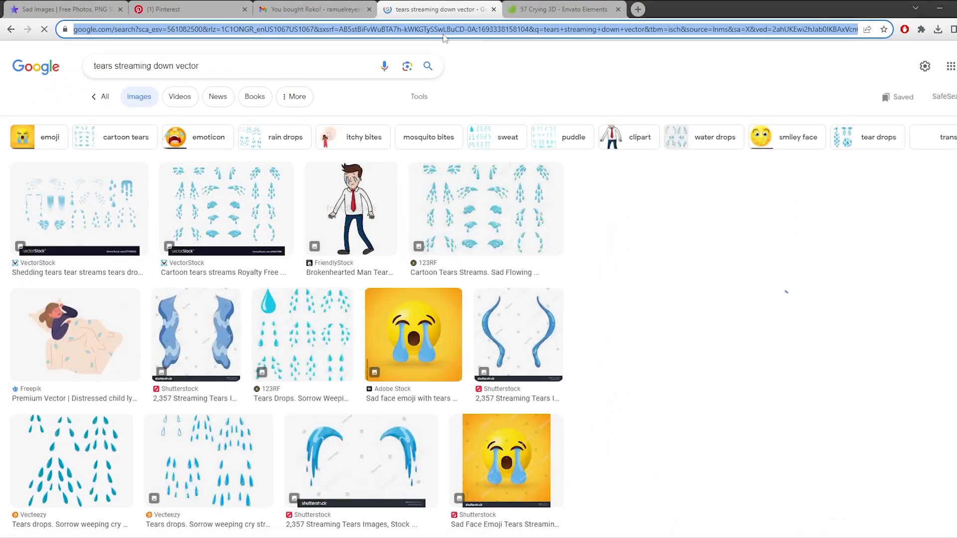
pyautogui.write('great')
pyautogui.write('gatsby')
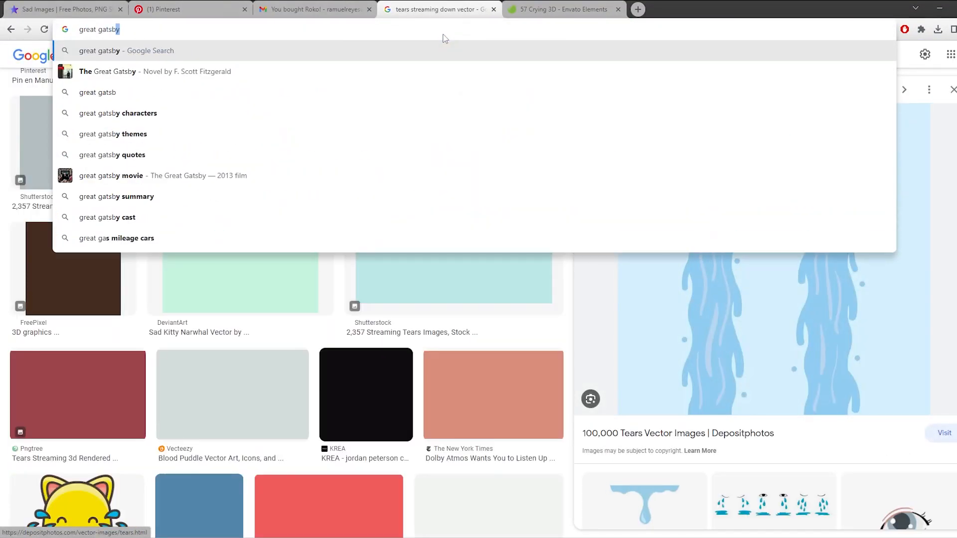
pyautogui.press('Return')
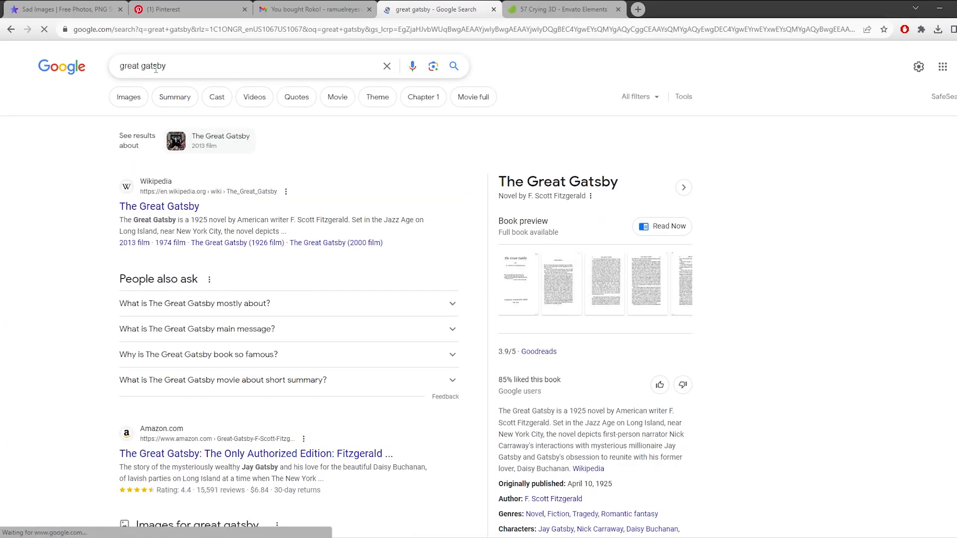
pyautogui.click(129, 96)
pyautogui.click(279, 212)
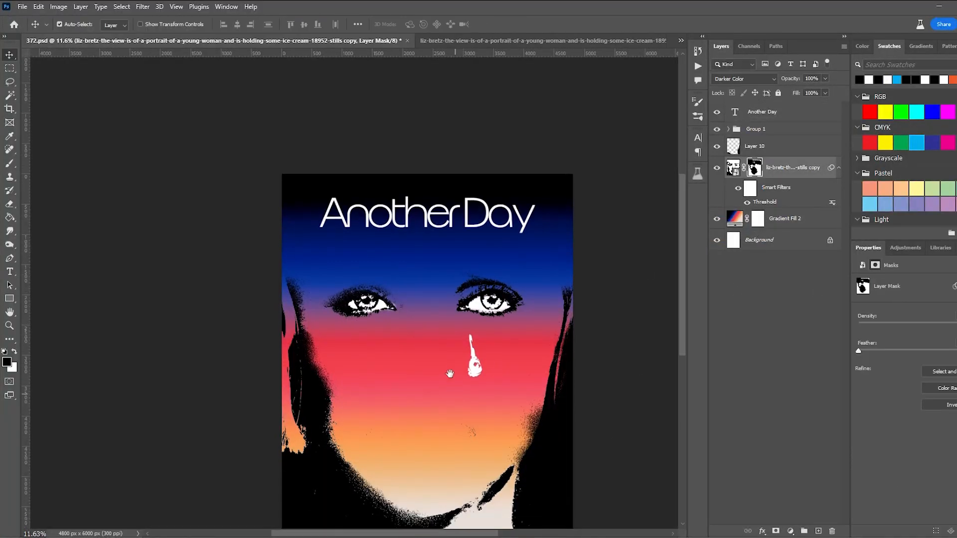
# Step: Switch back to Photoshop and paint on the thresholded portrait's layer mask to reveal the black lips
pyautogui.scroll(2, 452, 374)
pyautogui.click(431, 363)
pyautogui.press('x')
pyautogui.moveTo(433, 357)
pyautogui.mouseDown()
pyautogui.moveTo(482, 395)
pyautogui.moveTo(415, 322)
pyautogui.mouseUp()
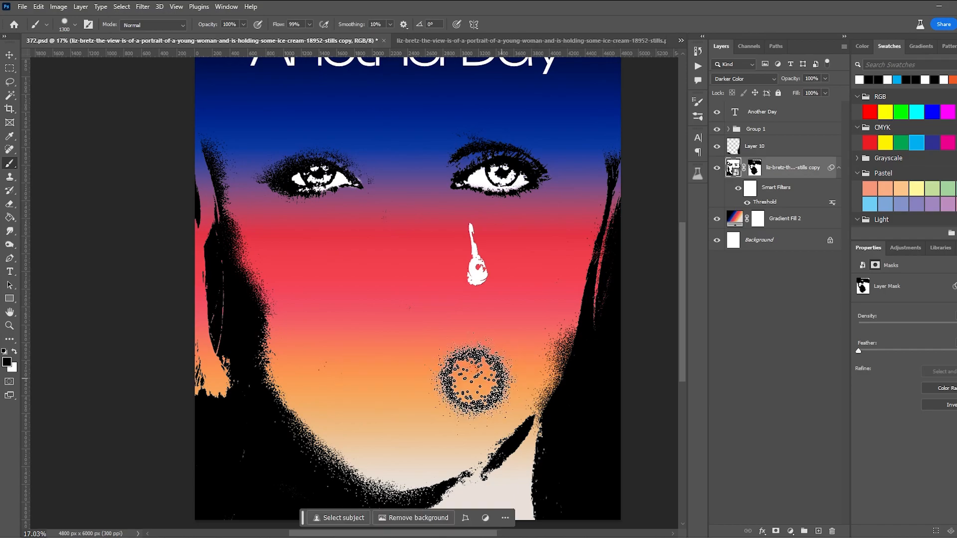
pyautogui.moveTo(475, 380); pyautogui.dragTo(479, 377)
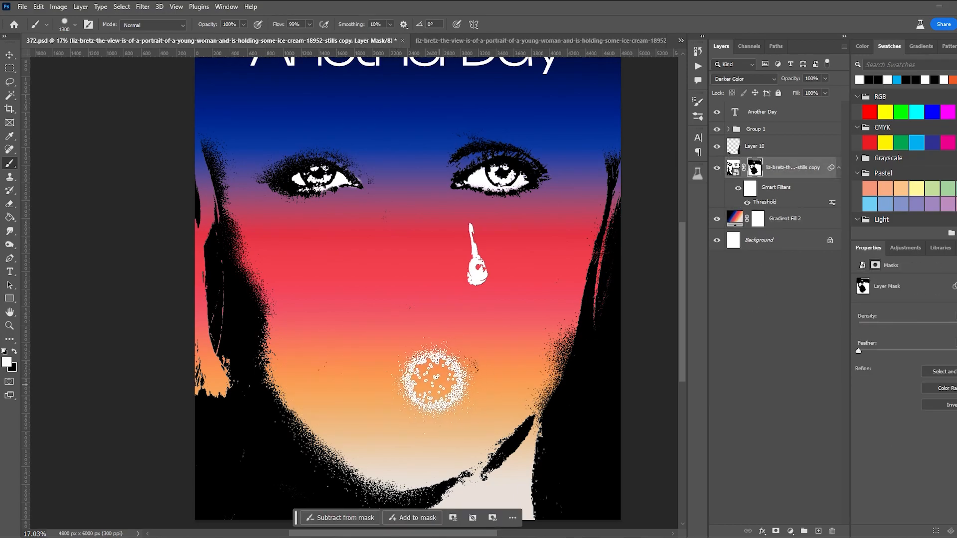
pyautogui.moveTo(427, 379)
pyautogui.mouseDown()
pyautogui.moveTo(449, 356)
pyautogui.moveTo(367, 342)
pyautogui.moveTo(456, 366)
pyautogui.mouseUp()
pyautogui.moveTo(377, 292); pyautogui.dragTo(426, 312)
pyautogui.moveTo(442, 385)
pyautogui.mouseDown()
pyautogui.moveTo(461, 365)
pyautogui.moveTo(400, 384)
pyautogui.moveTo(447, 377)
pyautogui.moveTo(380, 379)
pyautogui.moveTo(468, 374)
pyautogui.mouseUp()
pyautogui.hotkey('ctrl', 'z')
pyautogui.hotkey('ctrl', 'z')
pyautogui.press('x')
pyautogui.moveTo(383, 389)
pyautogui.mouseDown()
pyautogui.moveTo(338, 380)
pyautogui.moveTo(415, 396)
pyautogui.moveTo(464, 382)
pyautogui.moveTo(489, 405)
pyautogui.moveTo(342, 342)
pyautogui.moveTo(480, 315)
pyautogui.mouseUp()
pyautogui.press('x')
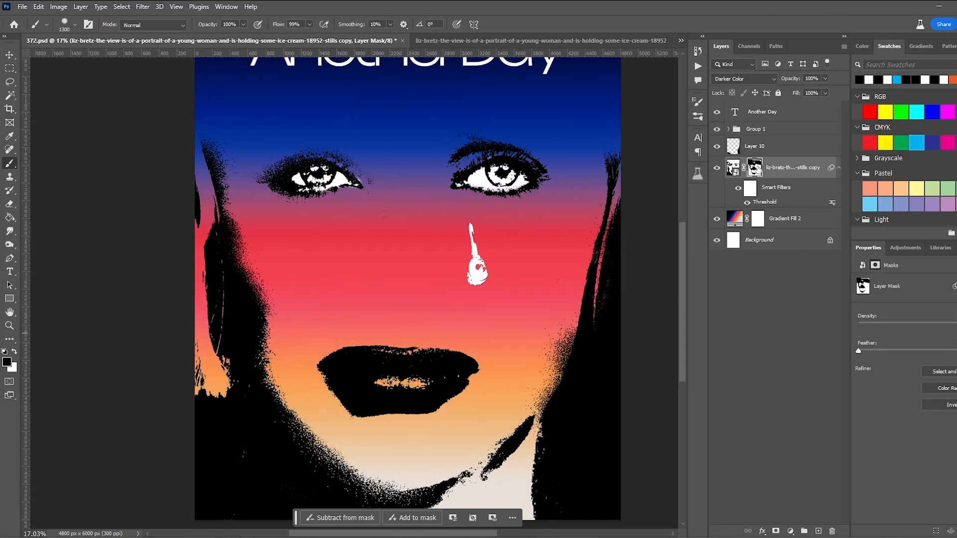
# Step: Select the black lips with the Magic Wand and paint them CMYK red on a new layer above the portrait
pyautogui.hotkey('ctrl', '2')
pyautogui.click(14, 97)
pyautogui.click(368, 410)
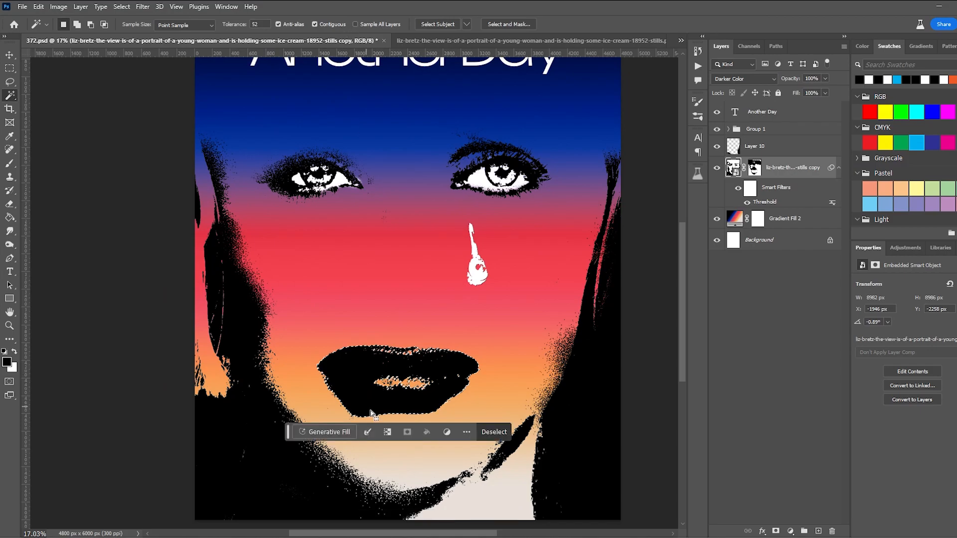
pyautogui.click(818, 531)
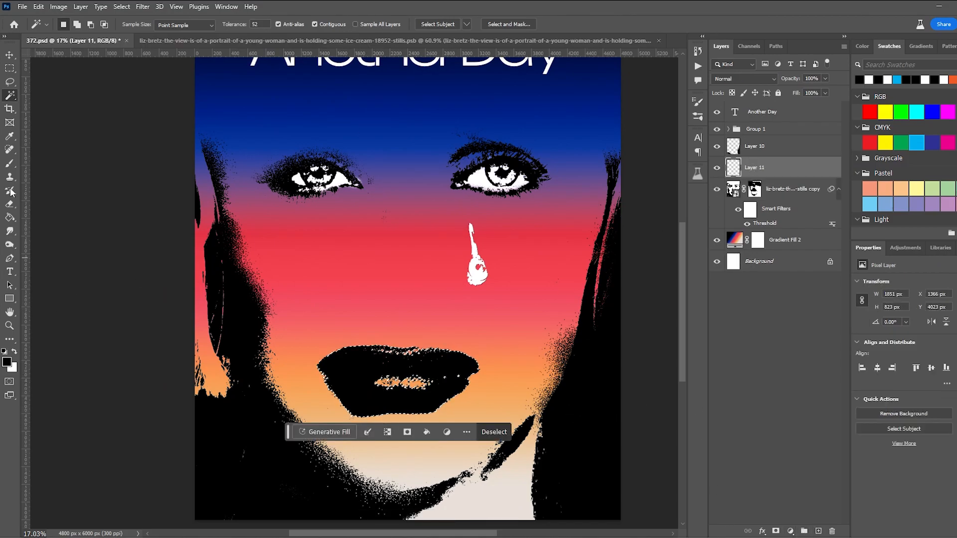
pyautogui.click(9, 164)
pyautogui.click(869, 143)
pyautogui.moveTo(381, 391)
pyautogui.mouseDown()
pyautogui.moveTo(454, 371)
pyautogui.moveTo(365, 389)
pyautogui.moveTo(481, 372)
pyautogui.mouseUp()
pyautogui.hotkey('ctrl', 'd')
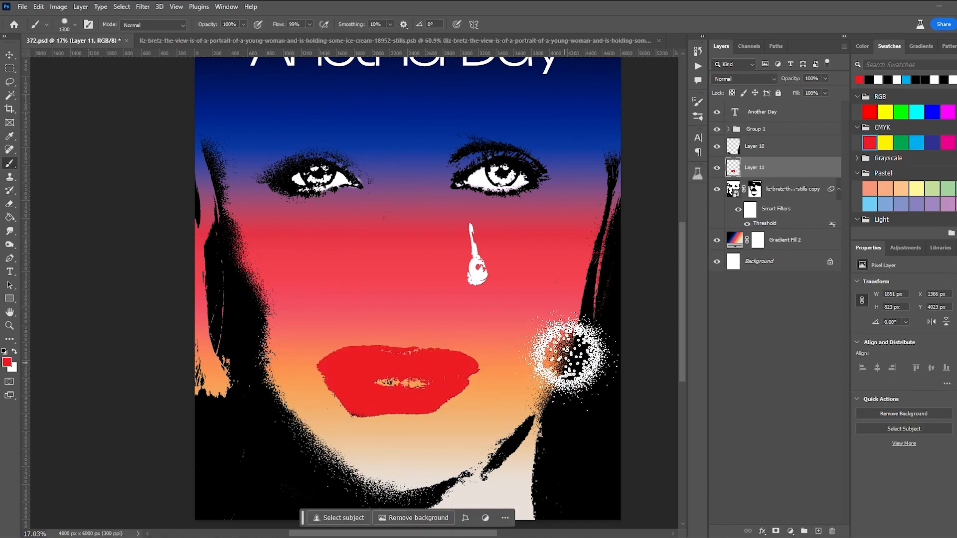
# Step: Undo the red painting on the lips and clear the selection around them
pyautogui.scroll(-8, 562, 359)
pyautogui.scroll(4, 527, 357)
pyautogui.hotkey('ctrl', 'z')
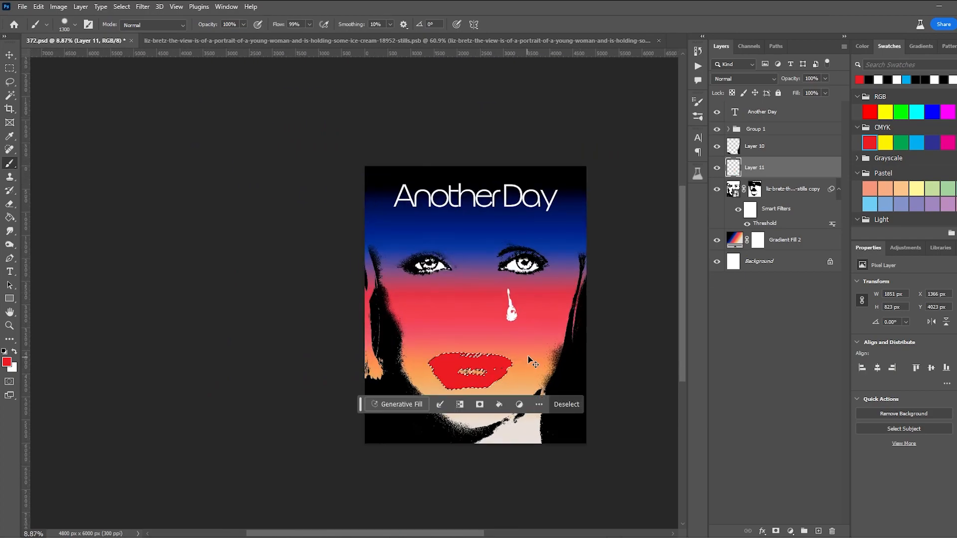
pyautogui.hotkey('ctrl', 'z')
pyautogui.hotkey('ctrl', 'z')
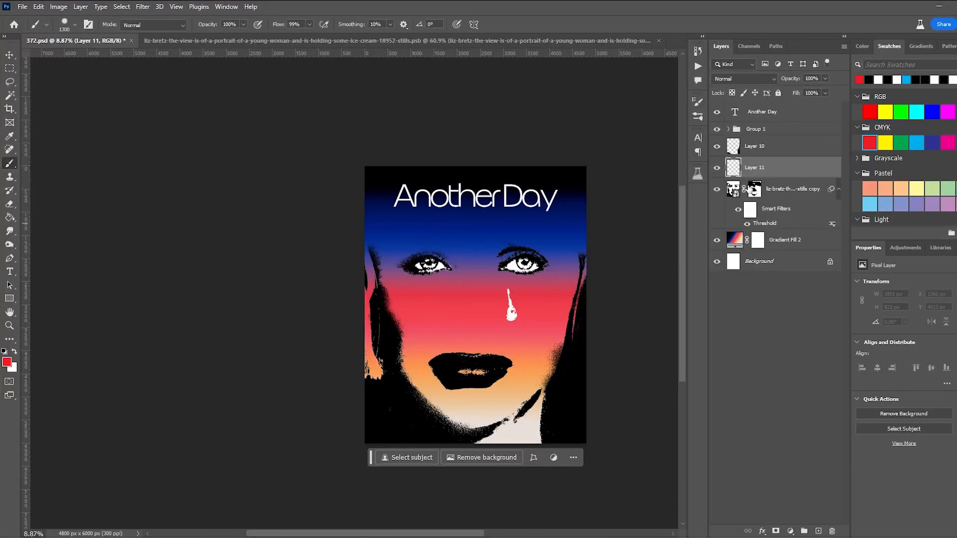
# Step: Paint black over the lips on the portrait's layer mask to hide them
pyautogui.click(749, 189)
pyautogui.moveTo(439, 364); pyautogui.dragTo(474, 362)
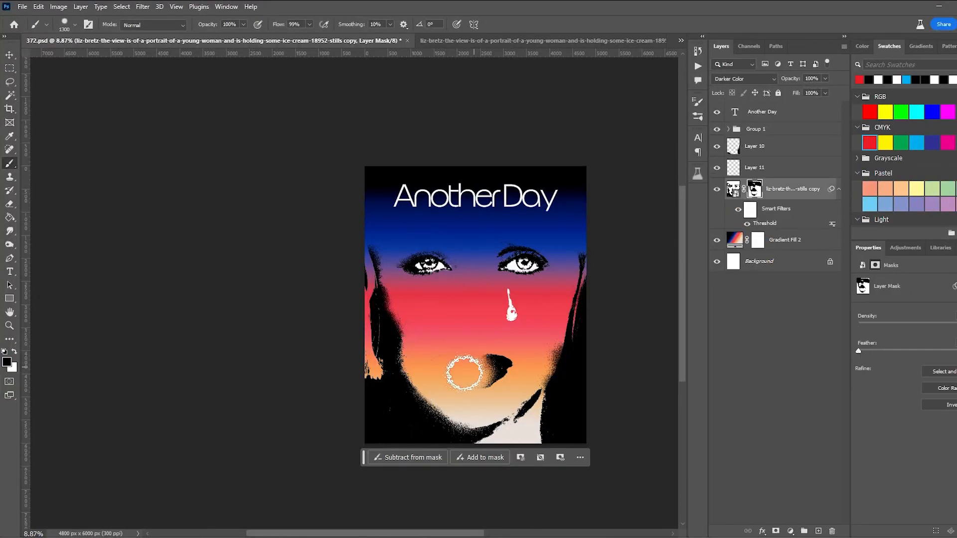
pyautogui.scroll(-6, 524, 354)
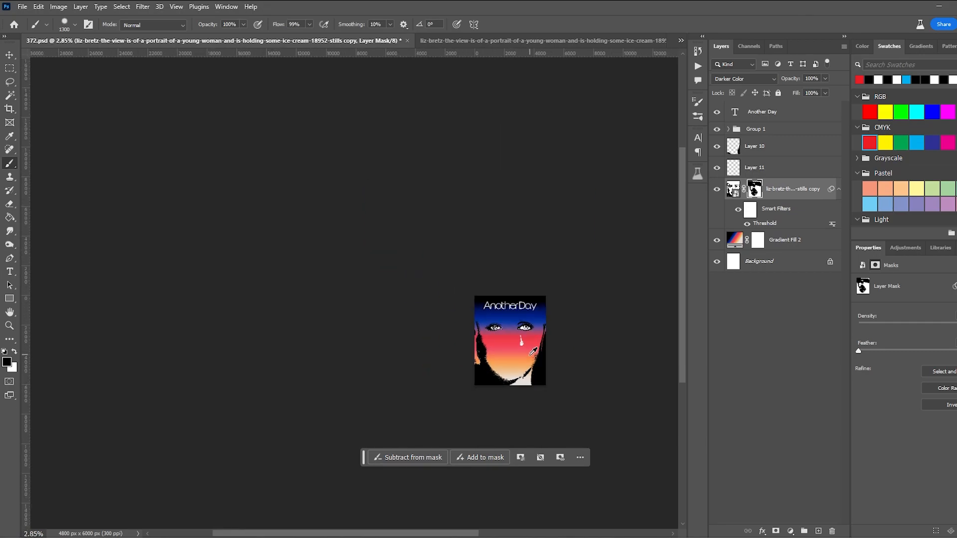
pyautogui.scroll(8, 524, 353)
# Step: Save the poster document and replace the "Another Day" title text with "How to"
pyautogui.click(11, 56)
pyautogui.click(508, 175)
pyautogui.hotkey('ctrl', 's')
pyautogui.doubleClick(541, 140)
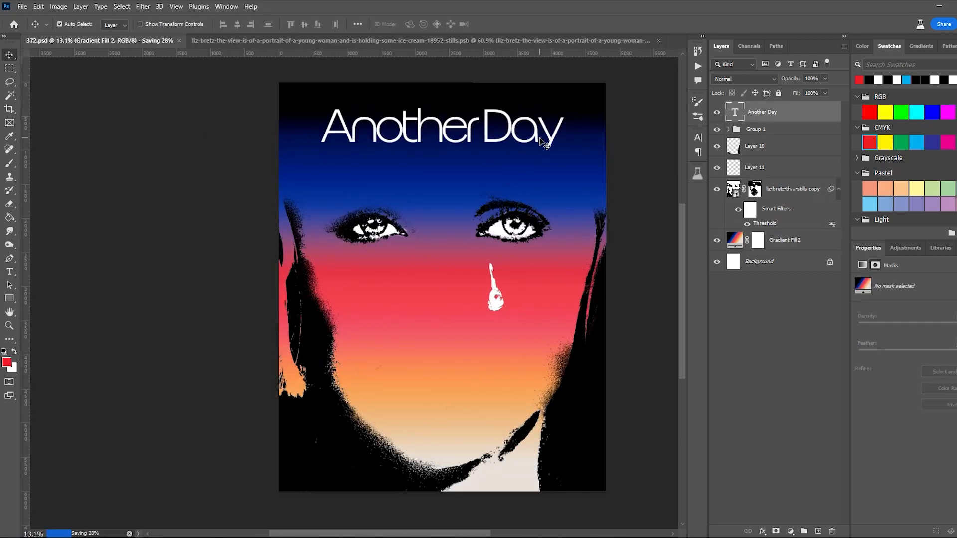
pyautogui.write('How to')
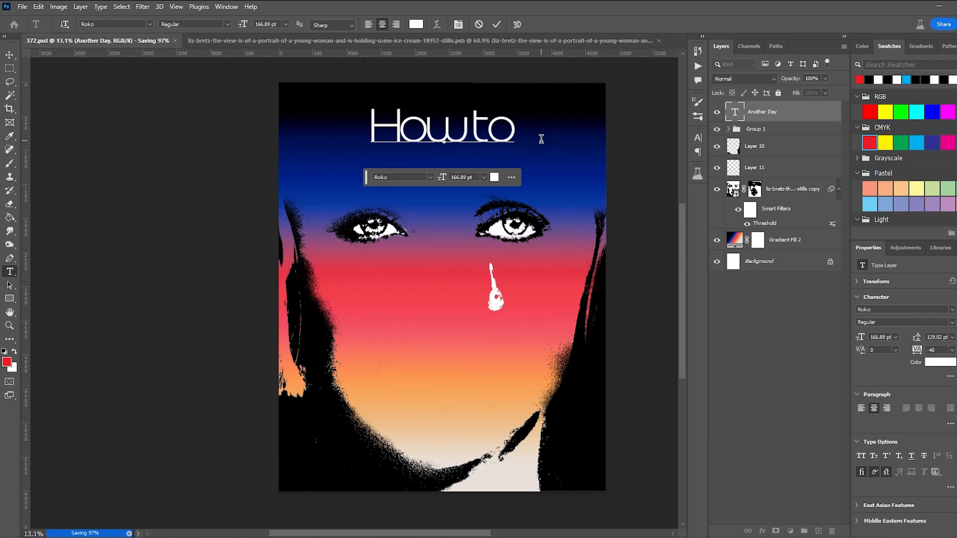
# Step: Select the whole title text and browse the font list for an alternative typeface
pyautogui.hotkey('ctrl', 'a')
pyautogui.click(150, 25)
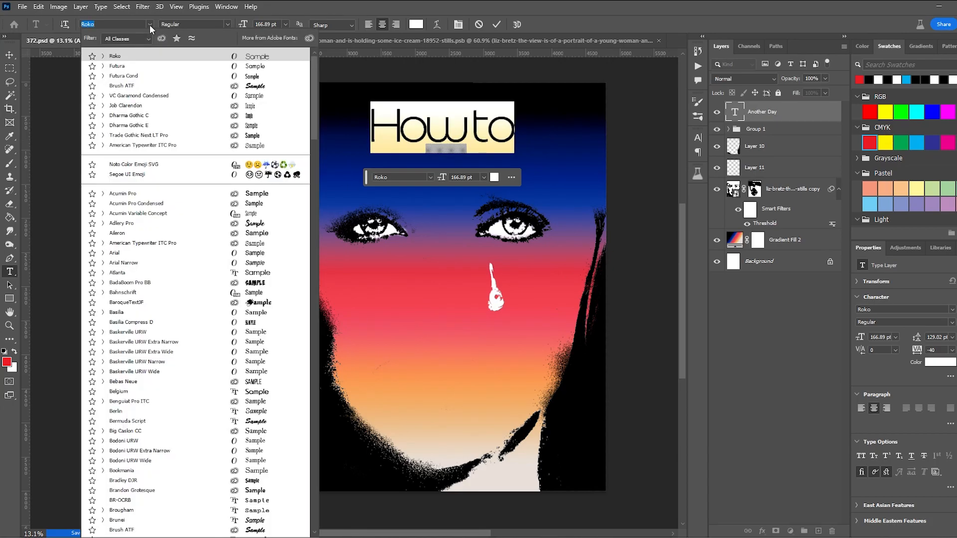
pyautogui.moveTo(314, 126); pyautogui.dragTo(318, 244)
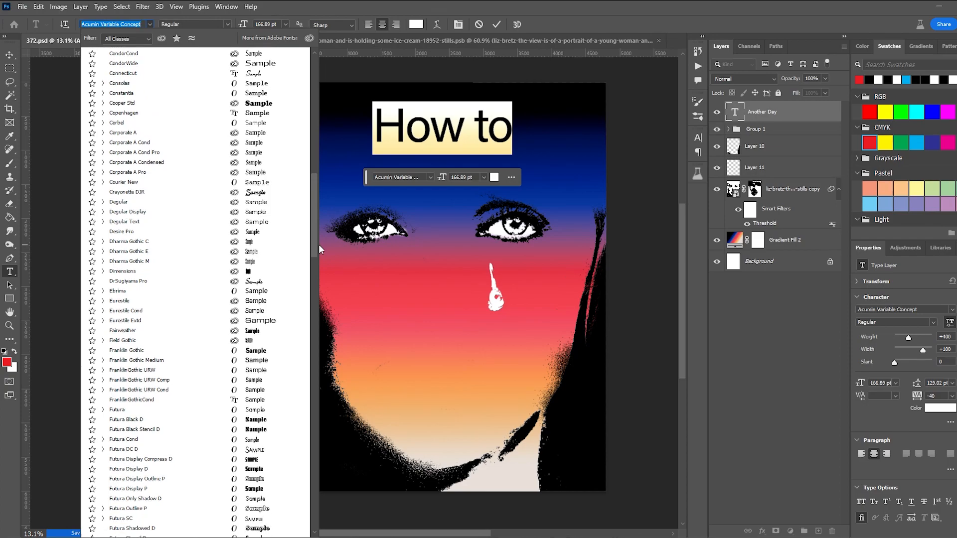
# Step: Examine the Great Gatsby covers in the browser and return to Photoshop to preview fonts on the title
pyautogui.click(505, 536)
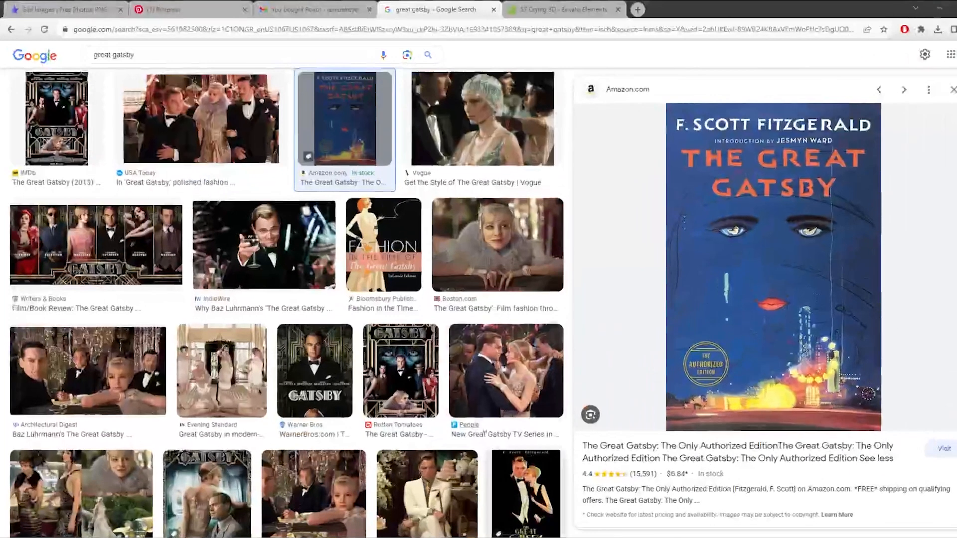
pyautogui.scroll(-2, 776, 412)
pyautogui.scroll(-5, 773, 413)
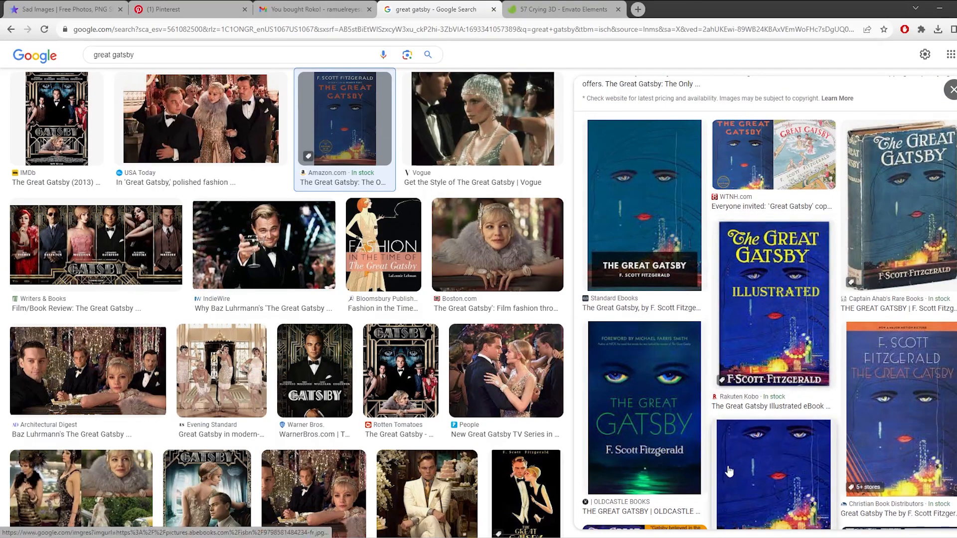
pyautogui.scroll(7, 725, 464)
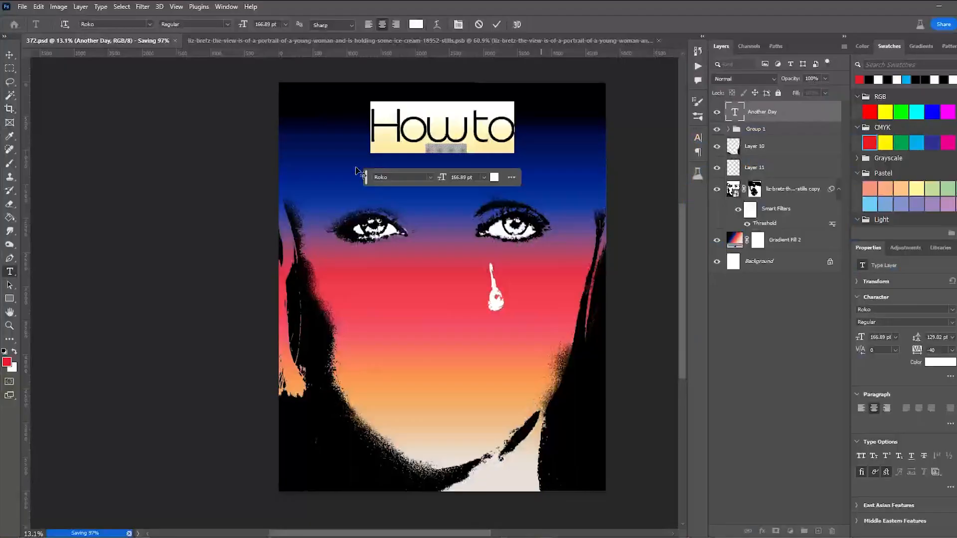
pyautogui.click(149, 24)
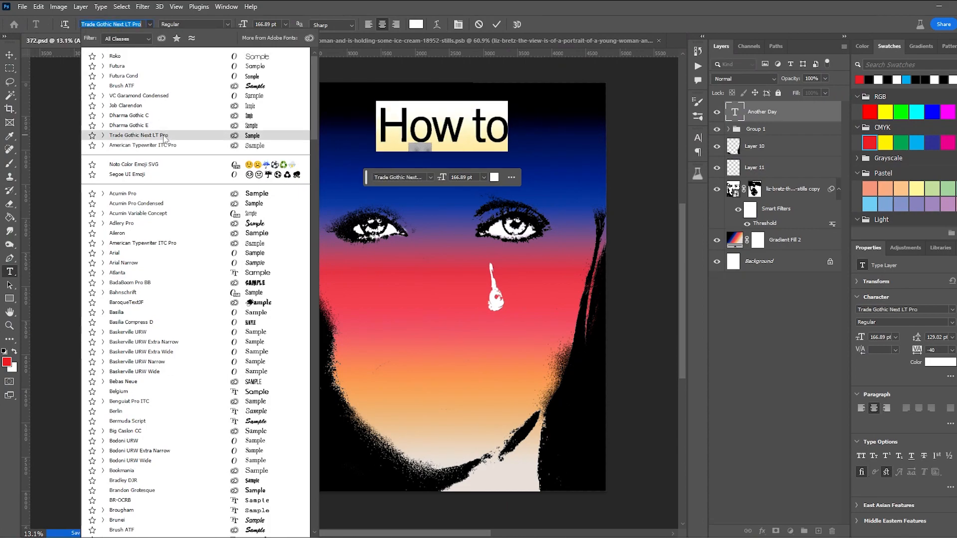
pyautogui.press('Escape')
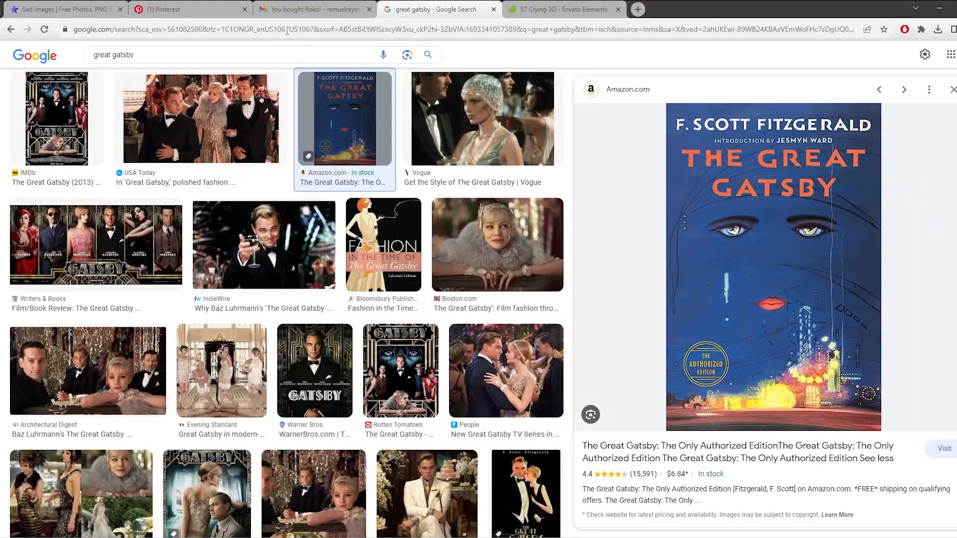
pyautogui.click(286, 31)
pyautogui.write('yo')
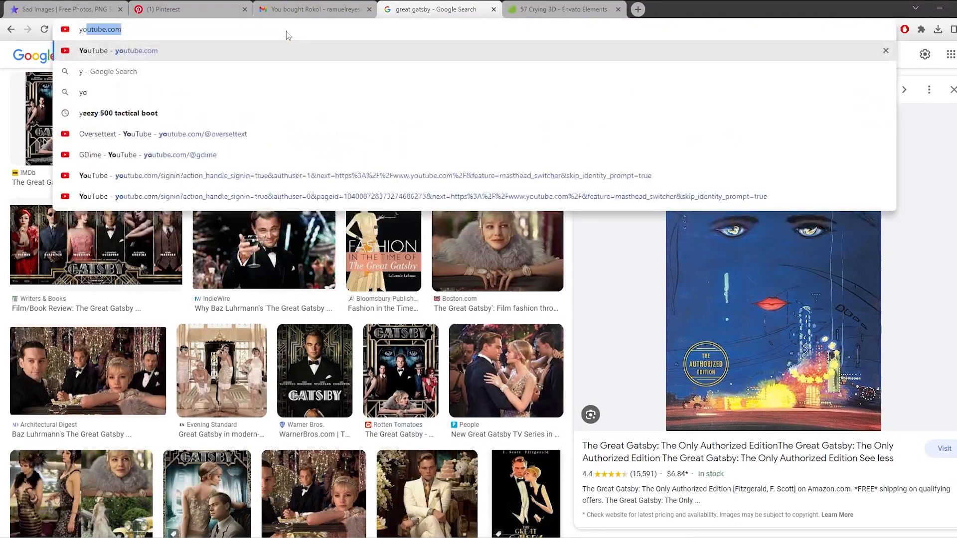
pyautogui.press('Return')
# Step: Open Pinterest in the browser and search for "penguin book covers"
pyautogui.click(369, 30)
pyautogui.write('pi')
pyautogui.press('Return')
pyautogui.click(397, 69)
pyautogui.write('b')
pyautogui.press('BackSpace')
pyautogui.write('penguin book covers')
pyautogui.press('Return')
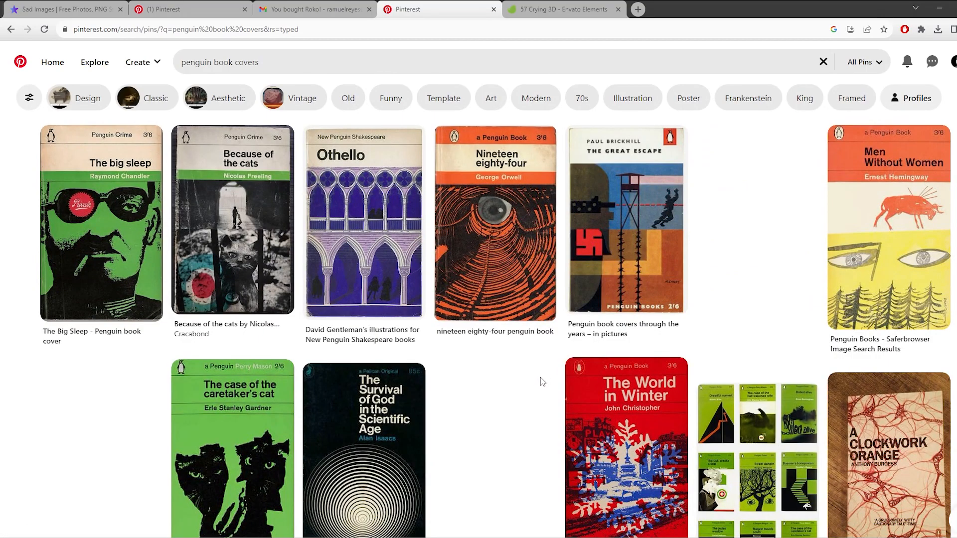
# Step: Browse the Penguin covers, search Pinterest for "book covers" and open the H.P. Lovecraft "The Colour Out of Space" cover
pyautogui.scroll(-10, 538, 383)
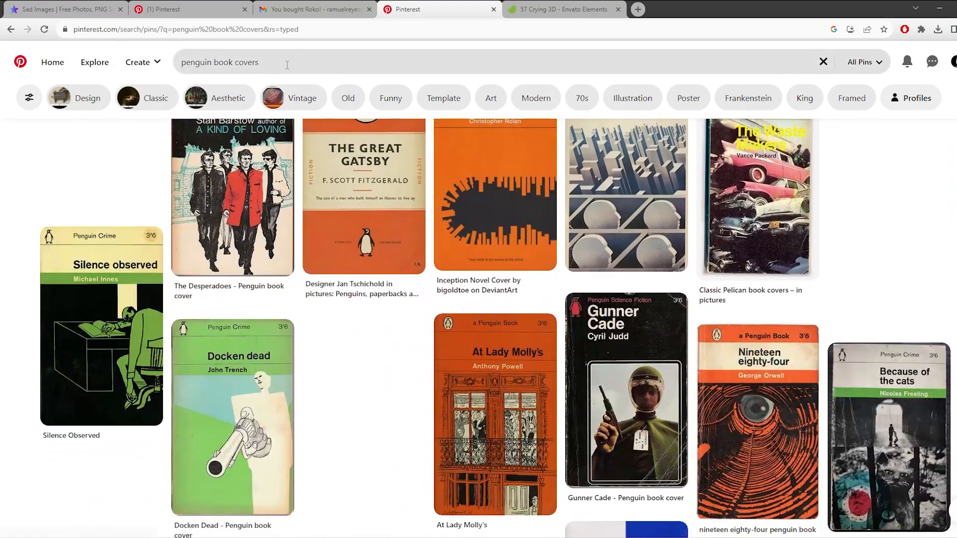
pyautogui.moveTo(287, 65); pyautogui.dragTo(103, 72)
pyautogui.write('book covers')
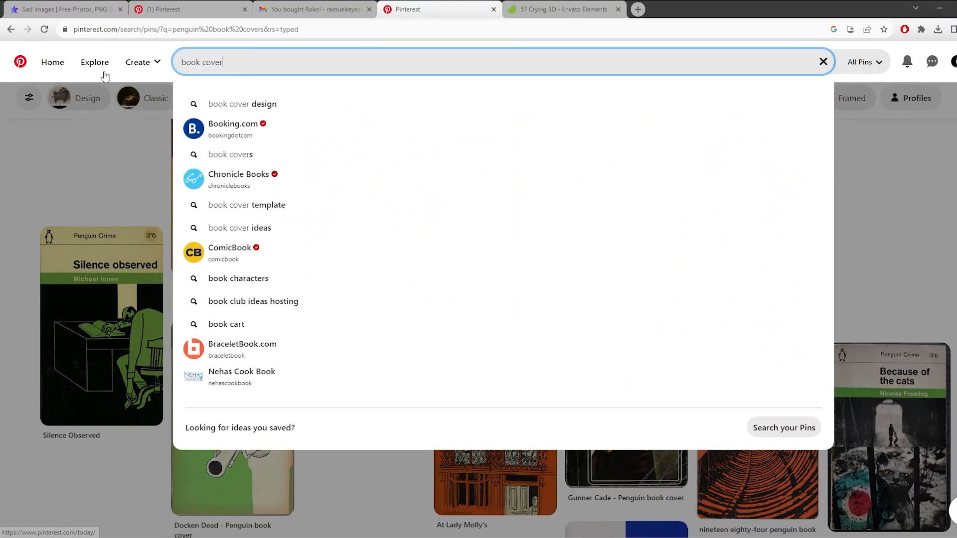
pyautogui.press('Return')
pyautogui.scroll(-5, 519, 311)
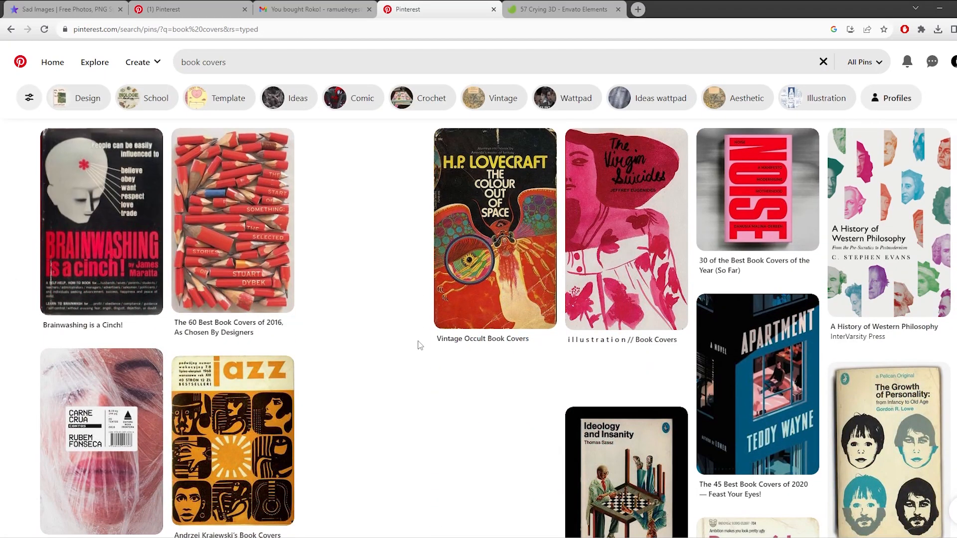
pyautogui.click(513, 207)
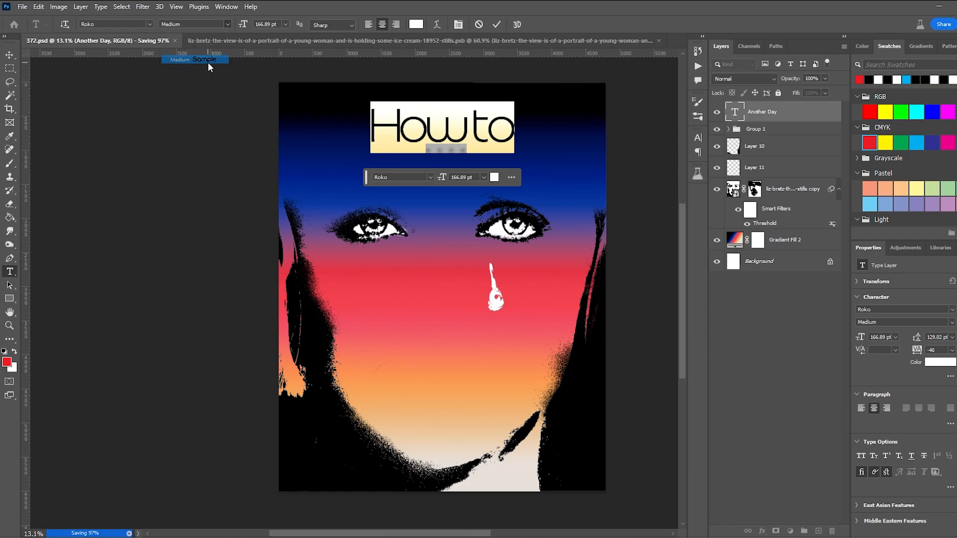
# Step: Switch back to Photoshop, set the title's font style to Medium and reword it as "A Beginner's Guide to Crying."
pyautogui.click(208, 61)
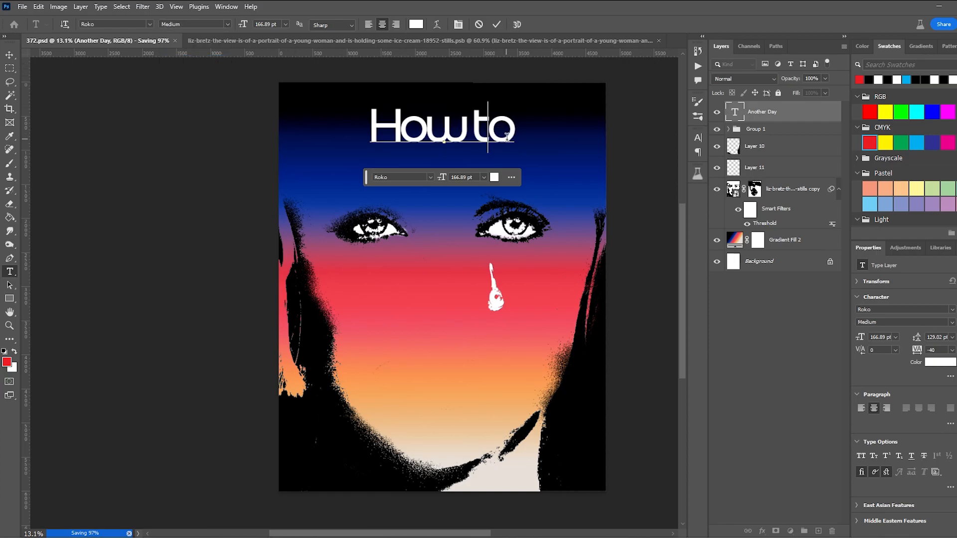
pyautogui.write('A Guide on')
pyautogui.hotkey('ctrl', 'a')
pyautogui.write('How to Not Cry')
pyautogui.hotkey('ctrl', 'a')
pyautogui.write('A Beginner')
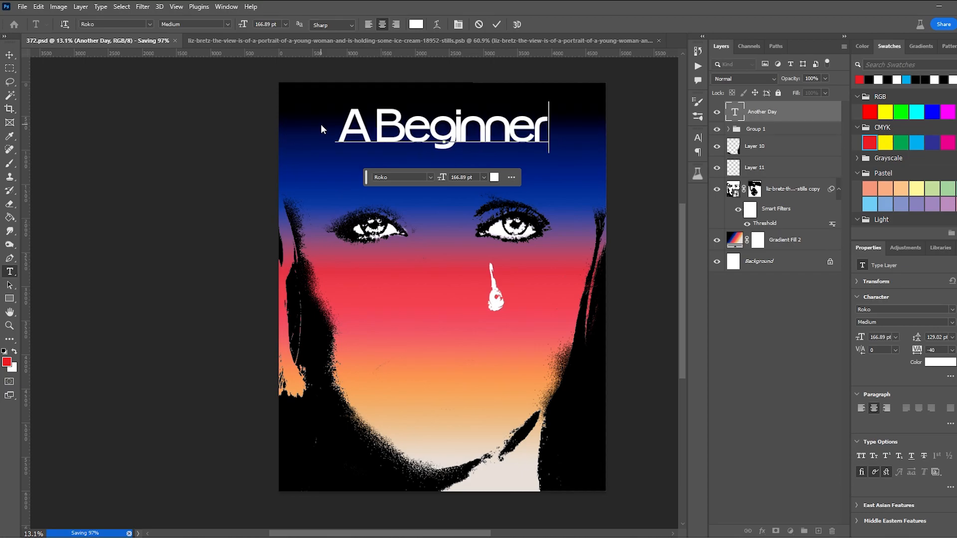
pyautogui.write("'s Guide to Crying.")
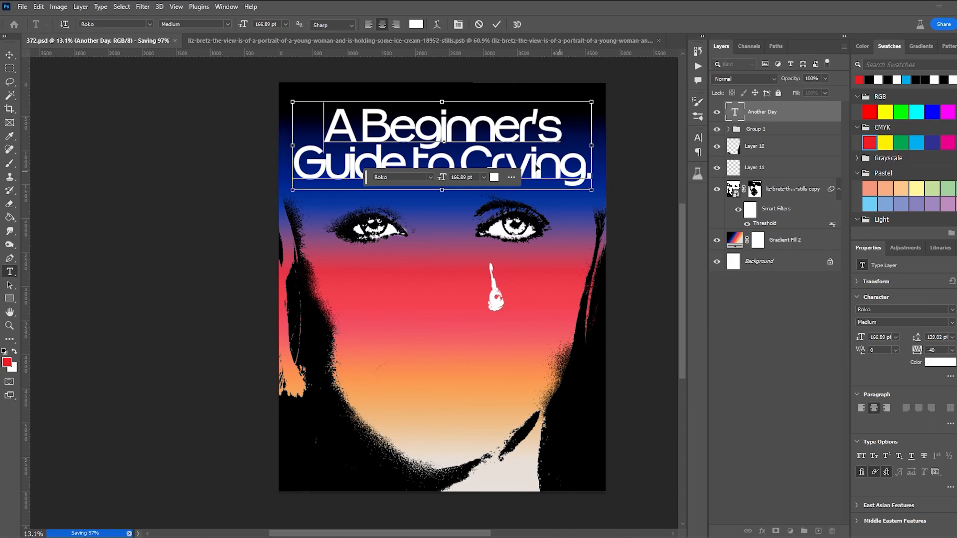
# Step: Set the title's font to ITC Avant Garde Gothic Pro Bold and break the line before "to Crying."
pyautogui.hotkey('ctrl', 'a')
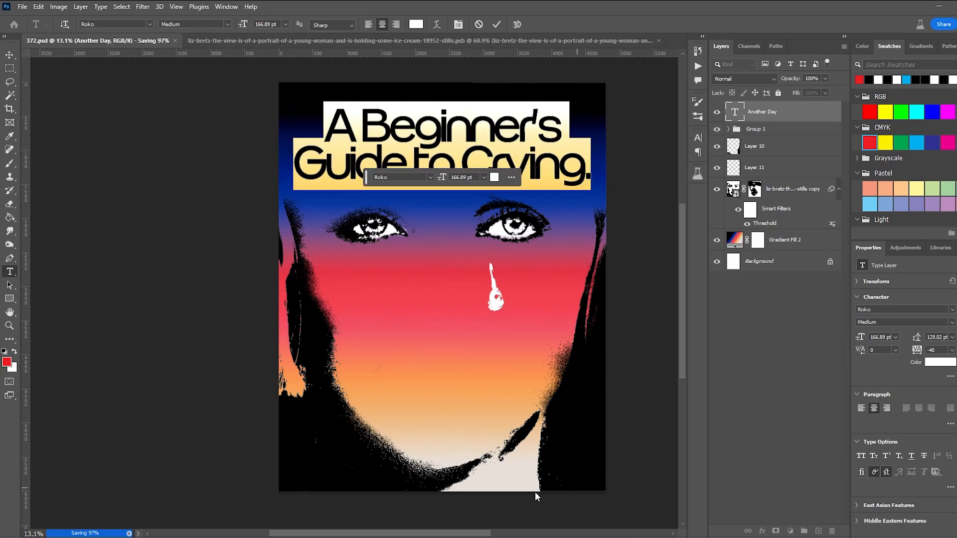
pyautogui.write('avant')
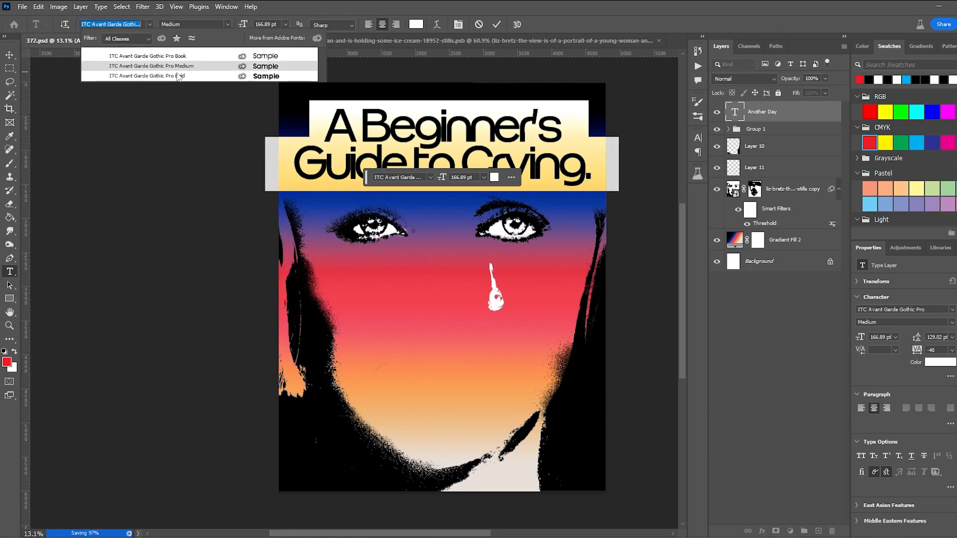
pyautogui.click(177, 76)
pyautogui.click(407, 165)
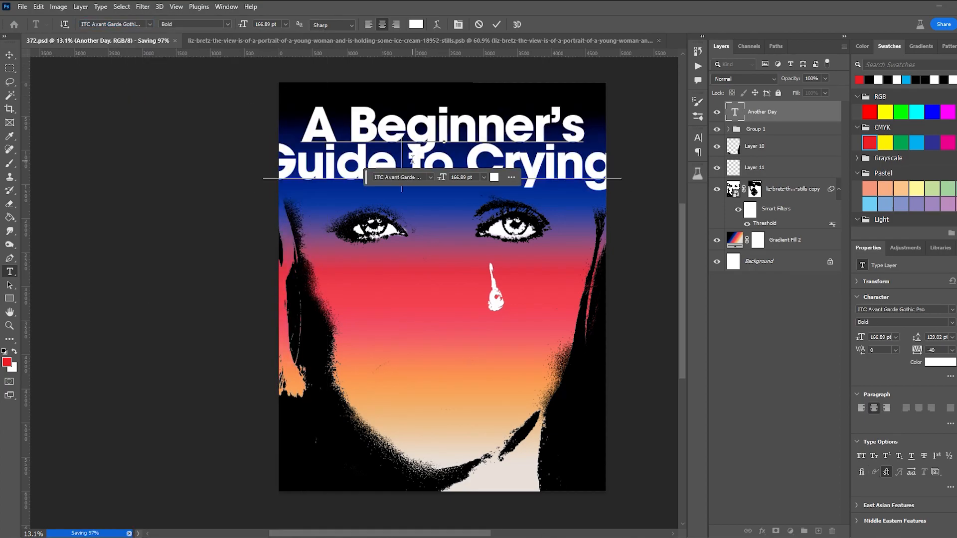
pyautogui.press('Return')
# Step: Try to move the eyes lower on the face, away from the title, and undo the move
pyautogui.click(10, 54)
pyautogui.moveTo(516, 235); pyautogui.dragTo(515, 292)
pyautogui.hotkey('ctrl', 'z')
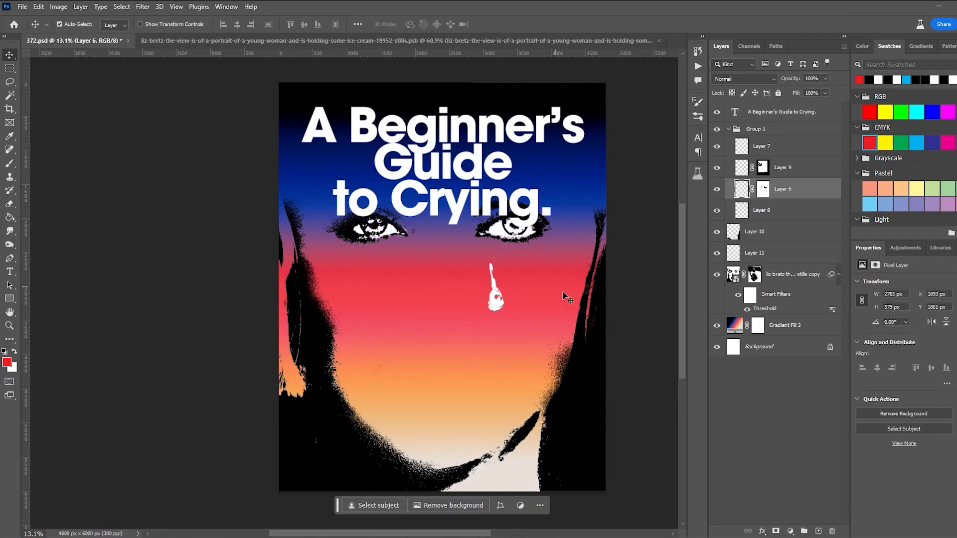
# Step: Switch to Pinterest and examine the Lovecraft cover's type layout and the related vintage book covers
pyautogui.scroll(-3, 562, 297)
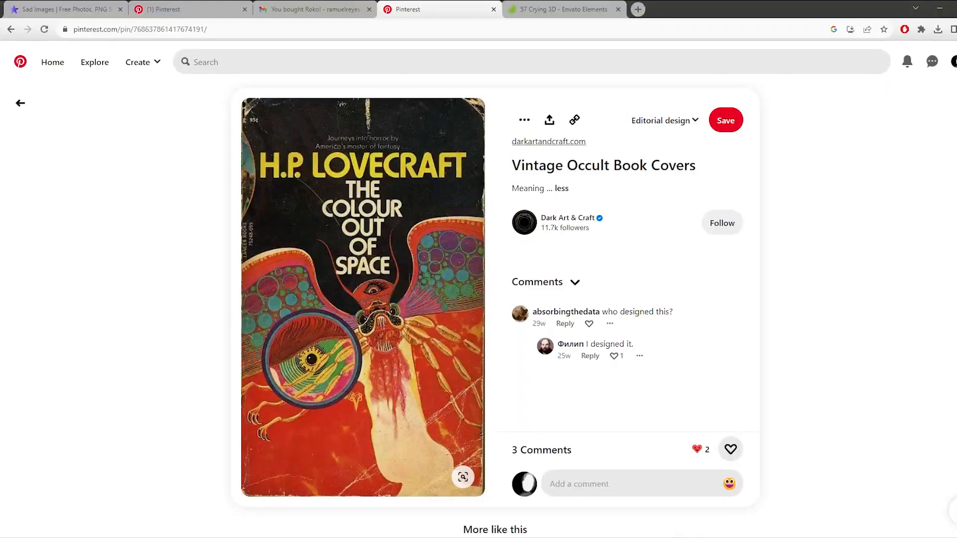
pyautogui.scroll(-5, 453, 367)
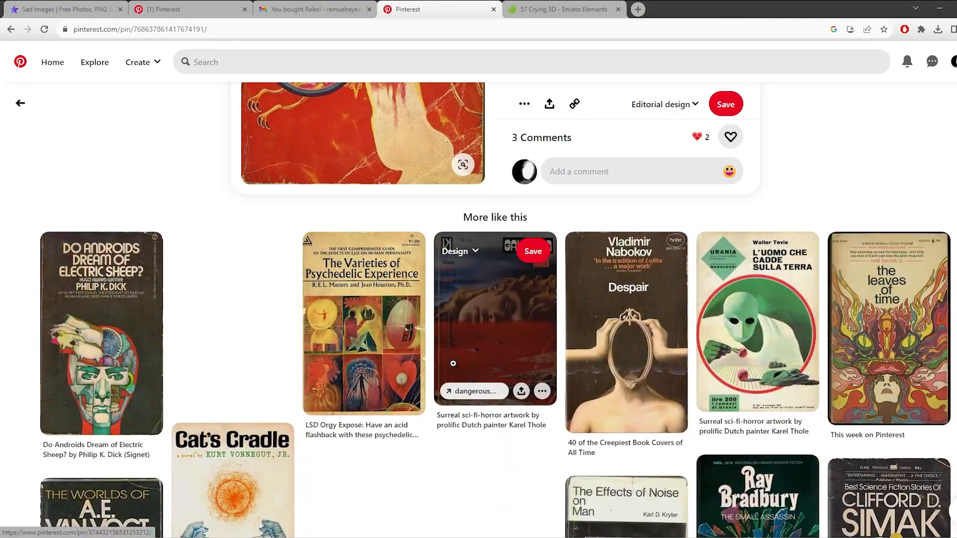
pyautogui.scroll(-6, 452, 346)
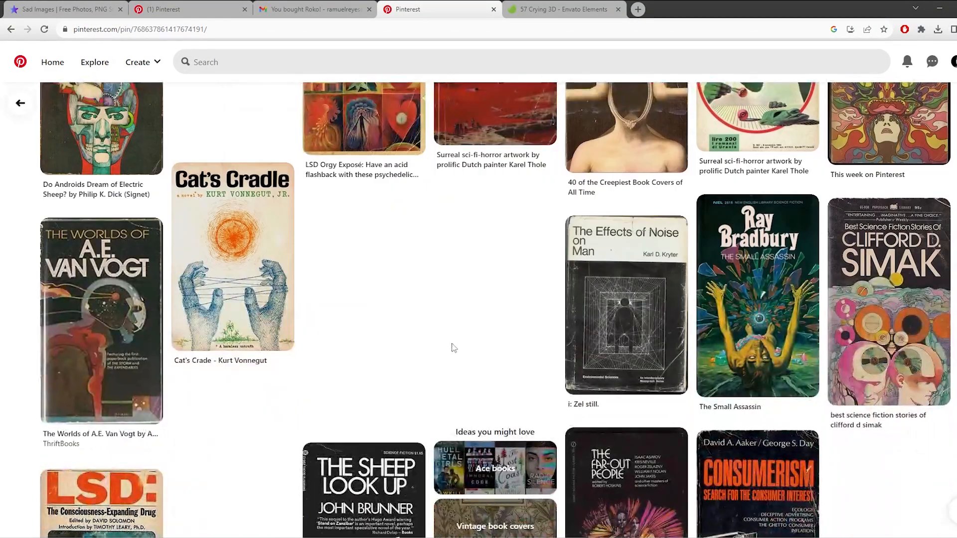
pyautogui.scroll(12, 451, 345)
# Step: Switch back to Photoshop, look over the whole poster and save the document
pyautogui.scroll(-8, 452, 343)
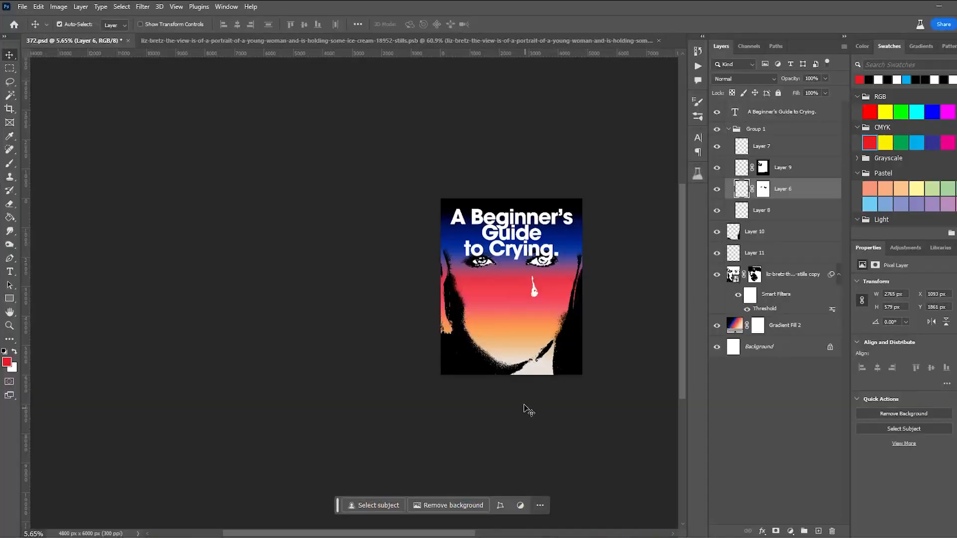
pyautogui.scroll(4, 522, 339)
pyautogui.moveTo(522, 339); pyautogui.dragTo(475, 367)
pyautogui.click(498, 359)
pyautogui.hotkey('ctrl', 's')
# Step: Return to Pinterest and browse further down the related vintage book covers for title layout ideas
pyautogui.scroll(4, 534, 335)
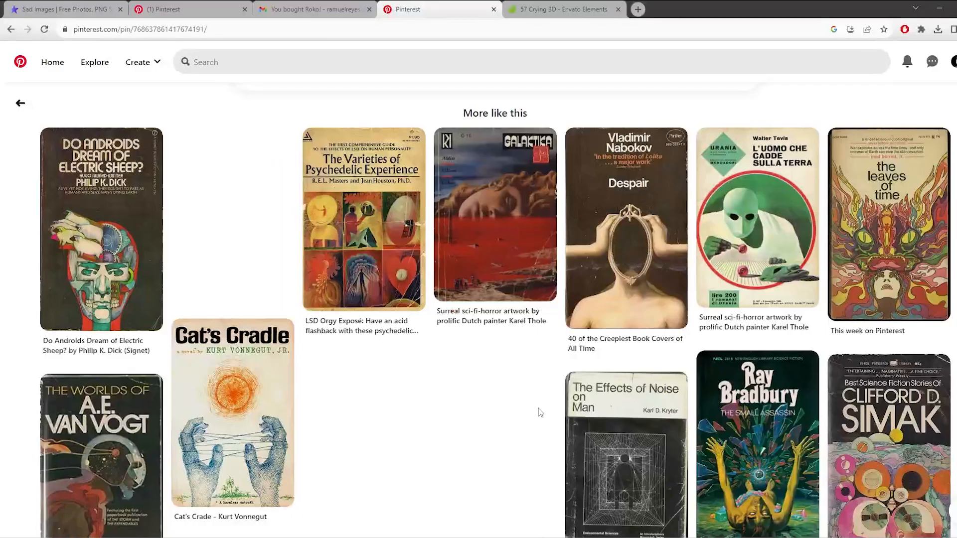
pyautogui.scroll(-6, 538, 409)
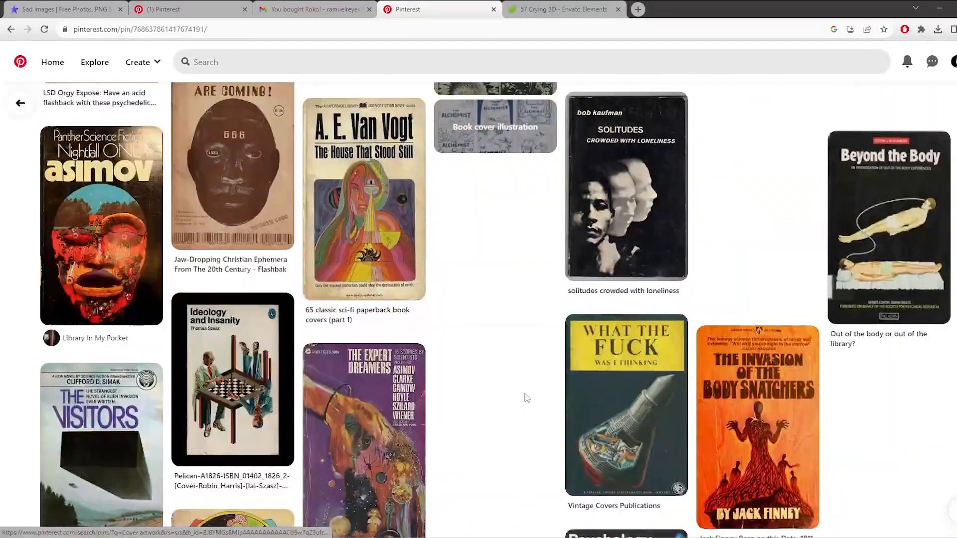
pyautogui.scroll(-5, 517, 384)
pyautogui.scroll(-13, 391, 374)
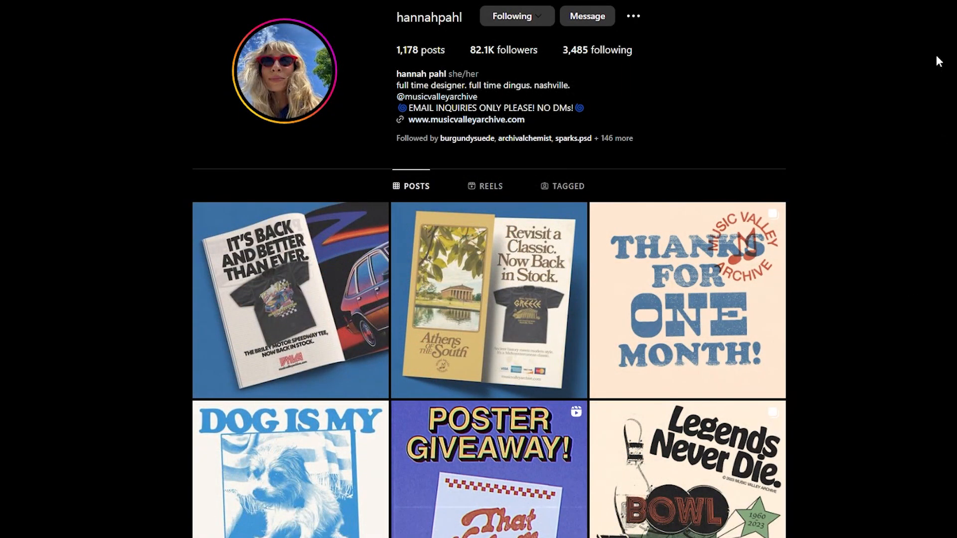
# Step: Browse a designer's Instagram posts and examine the "Will This Give Me an Upset Tummy" cover and its second image
pyautogui.middleClick(939, 59)
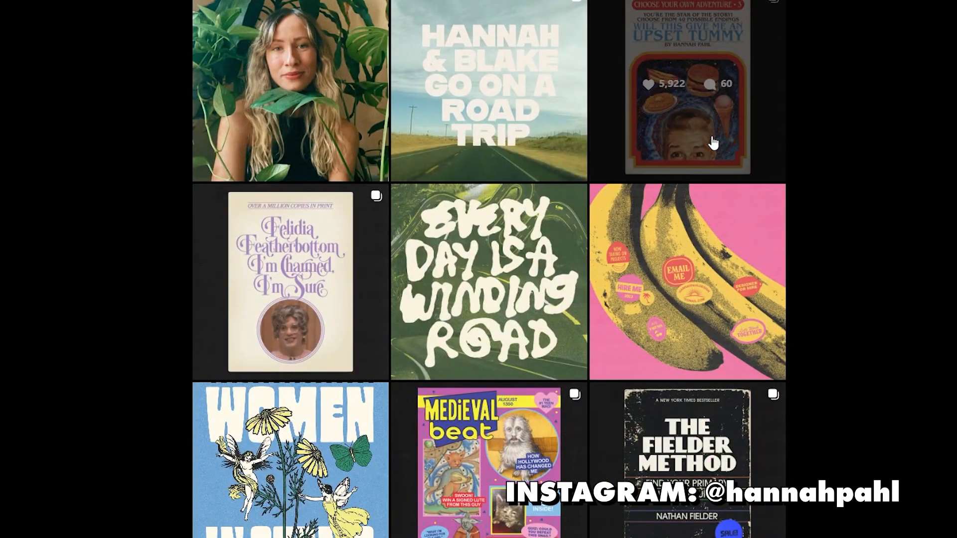
pyautogui.click(713, 143)
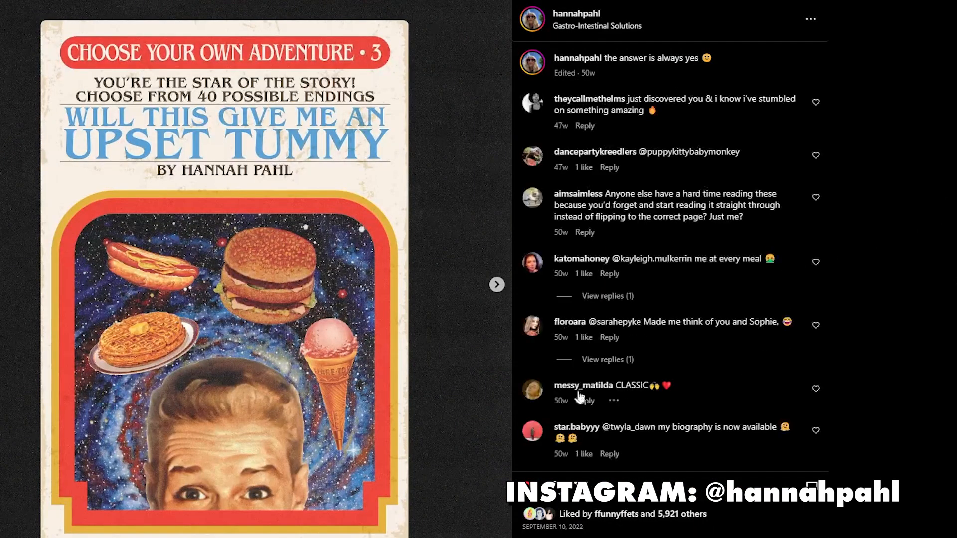
pyautogui.click(496, 285)
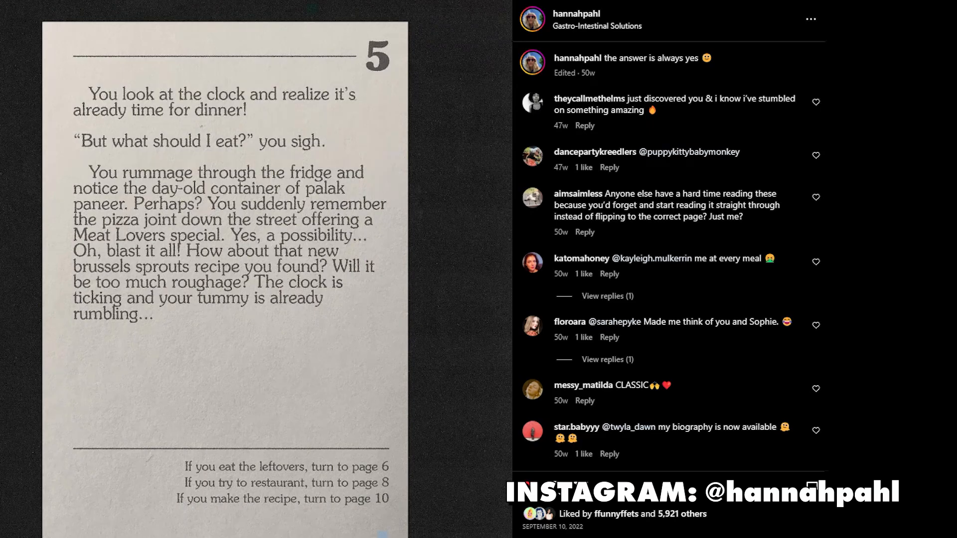
# Step: Close that post, open the "Felidia Featherbottom" book cover post and look through its next two covers
pyautogui.press('Escape')
pyautogui.click(355, 357)
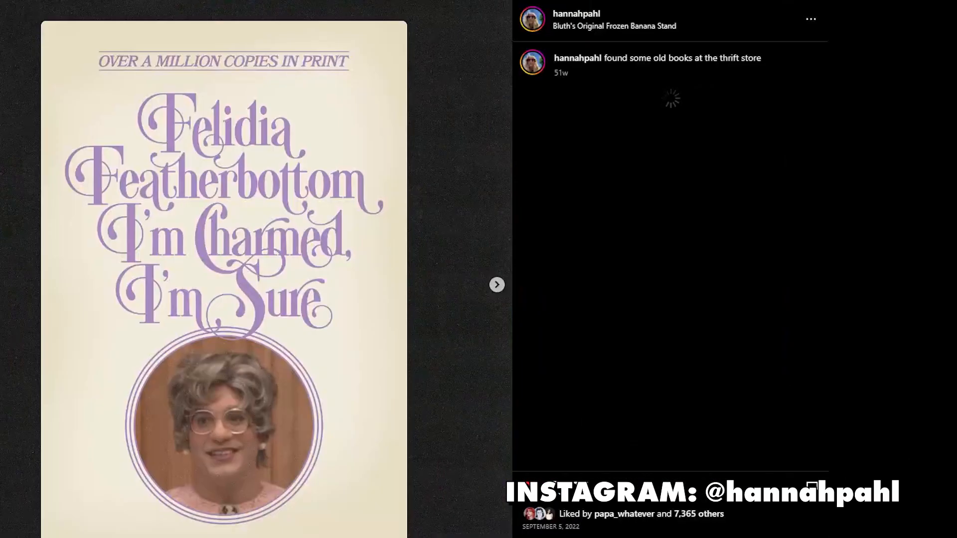
pyautogui.click(497, 285)
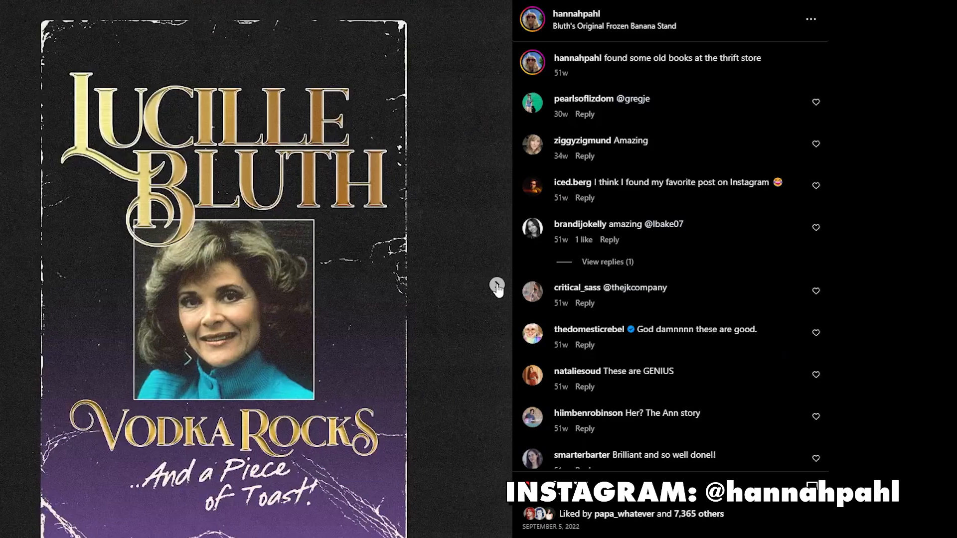
pyautogui.click(496, 285)
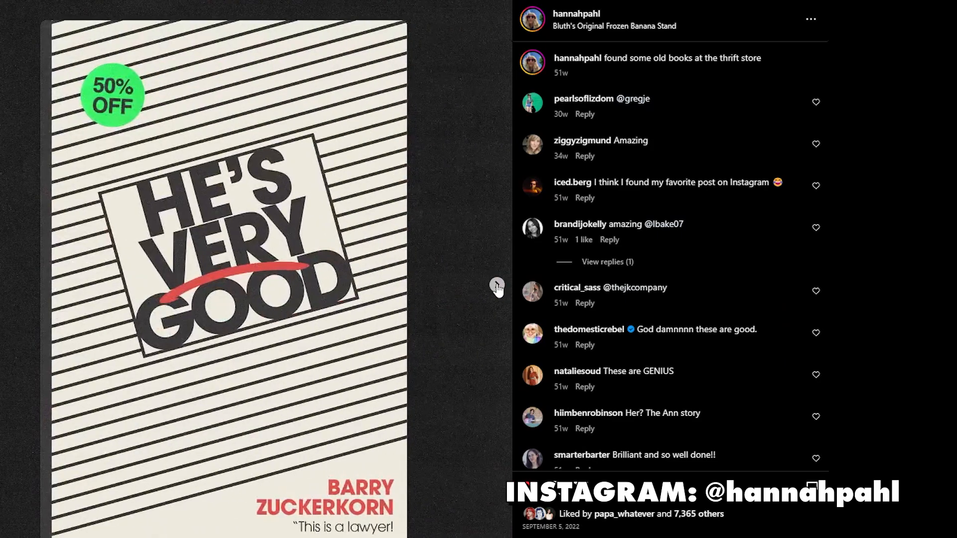
# Step: Return to the new 1650 x 2550 px Photoshop document and scale all the face layers down to about 39% over the page
pyautogui.click(496, 286)
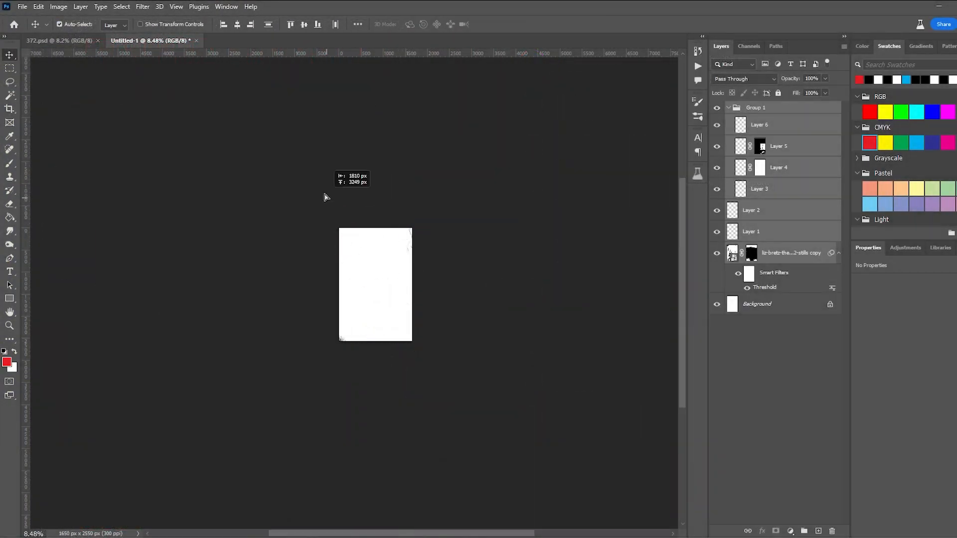
pyautogui.hotkey('ctrl', 't')
pyautogui.click(514, 212)
pyautogui.moveTo(179, 213); pyautogui.dragTo(322, 214)
pyautogui.moveTo(429, 219); pyautogui.dragTo(375, 270)
pyautogui.moveTo(524, 272); pyautogui.dragTo(486, 272)
pyautogui.moveTo(378, 304); pyautogui.dragTo(385, 330)
pyautogui.moveTo(272, 284); pyautogui.dragTo(295, 284)
pyautogui.moveTo(491, 286); pyautogui.dragTo(455, 287)
pyautogui.moveTo(399, 311); pyautogui.dragTo(404, 311)
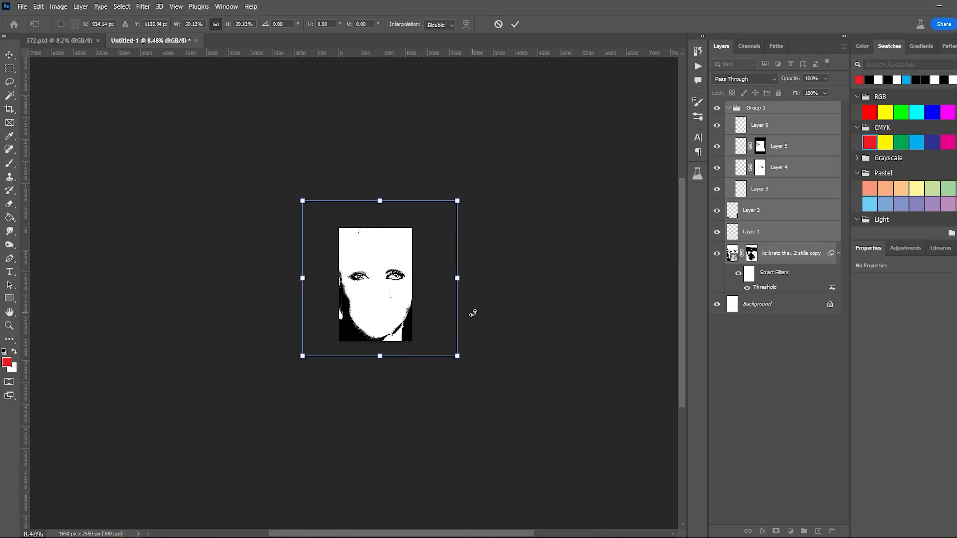
# Step: Fine-tune the size and position of the face artwork so that both eyes and the tear are centred on the page
pyautogui.moveTo(458, 280); pyautogui.dragTo(441, 281)
pyautogui.moveTo(408, 295); pyautogui.dragTo(417, 297)
pyautogui.moveTo(382, 209); pyautogui.dragTo(382, 201)
pyautogui.moveTo(378, 269); pyautogui.dragTo(378, 274)
pyautogui.moveTo(383, 206); pyautogui.dragTo(384, 193)
pyautogui.moveTo(376, 282); pyautogui.dragTo(376, 283)
pyautogui.moveTo(300, 272); pyautogui.dragTo(306, 272)
pyautogui.moveTo(459, 274); pyautogui.dragTo(452, 275)
pyautogui.moveTo(373, 307); pyautogui.dragTo(375, 306)
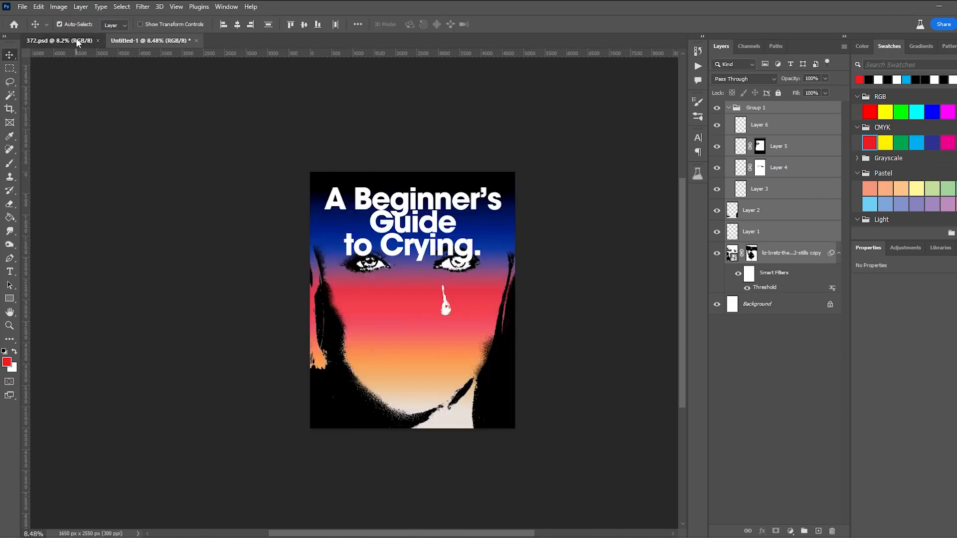
# Step: Bring the sunset gradient fill from 372.psd into the new document beneath the face photo layer, and lock the photo layer
pyautogui.scroll(5, 387, 244)
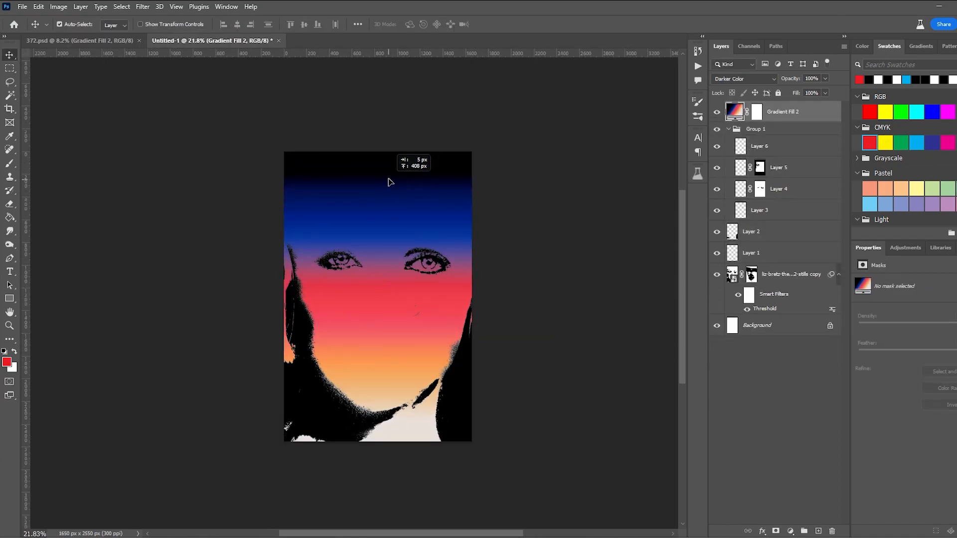
pyautogui.moveTo(740, 121); pyautogui.dragTo(778, 316)
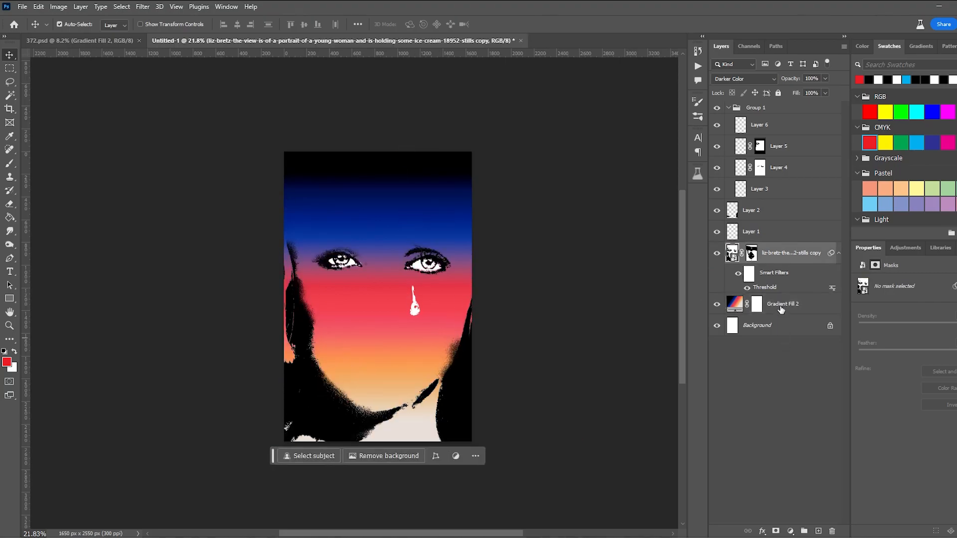
pyautogui.moveTo(425, 431); pyautogui.dragTo(427, 464)
pyautogui.hotkey('ctrl', 'z')
pyautogui.click(777, 93)
pyautogui.moveTo(424, 222); pyautogui.dragTo(422, 185)
pyautogui.scroll(3, 436, 244)
pyautogui.scroll(-2, 384, 349)
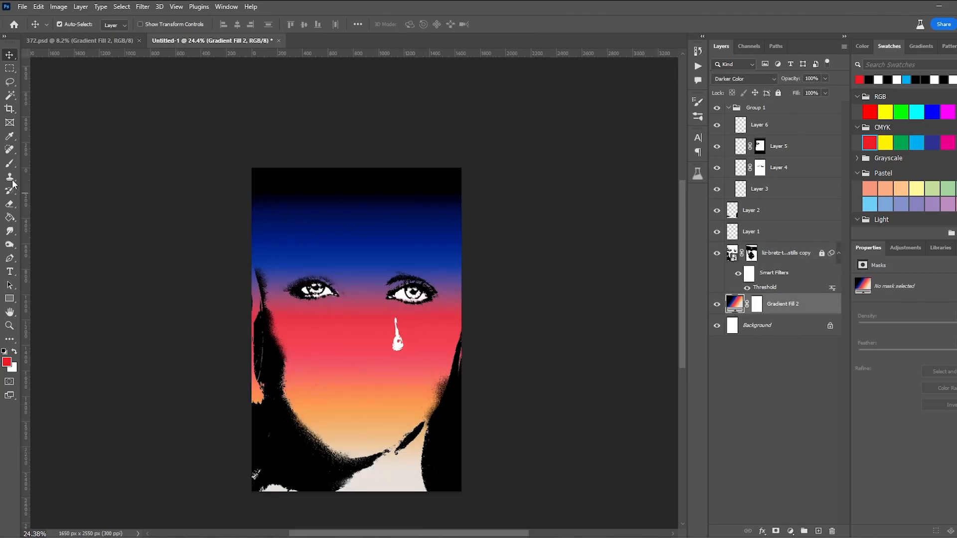
# Step: Try painting red over the lower face with the 1300 px brush, setting Layer 1 to Lighten, and undo the painting
pyautogui.press('b')
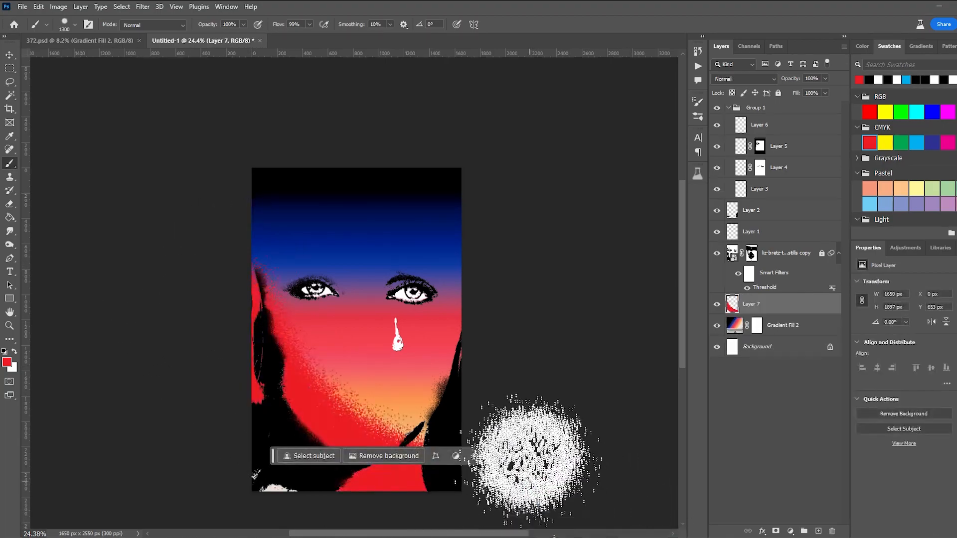
pyautogui.press('x')
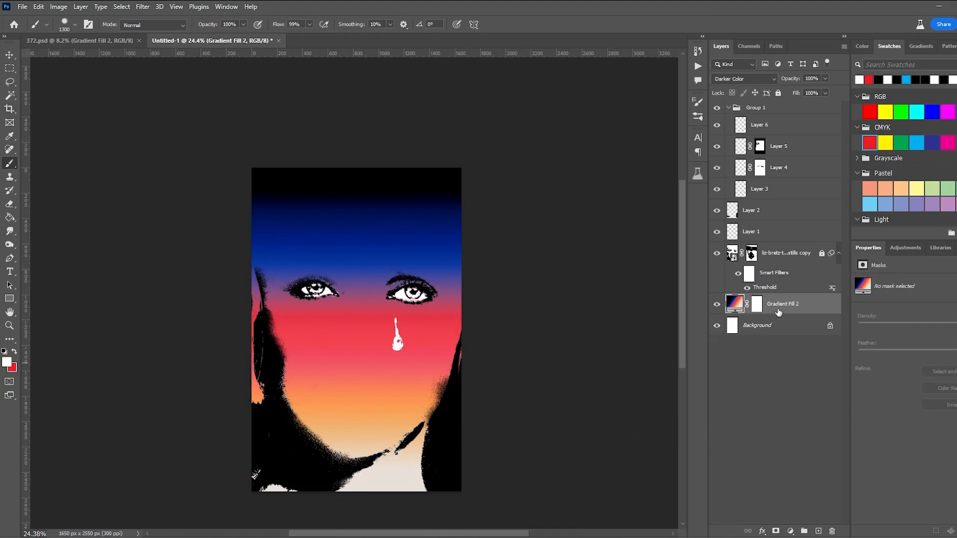
pyautogui.click(785, 235)
pyautogui.press('x')
pyautogui.moveTo(256, 384); pyautogui.dragTo(446, 476)
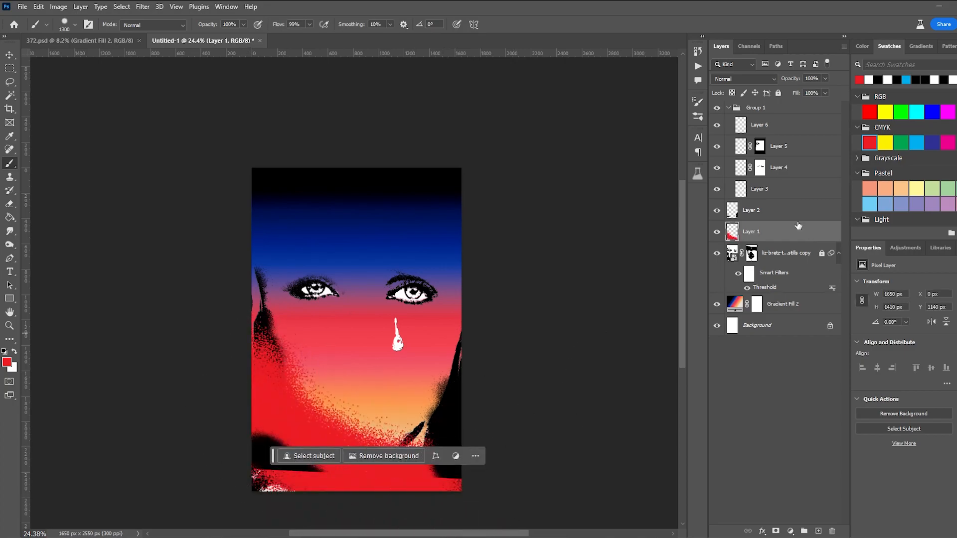
pyautogui.click(744, 79)
pyautogui.click(722, 168)
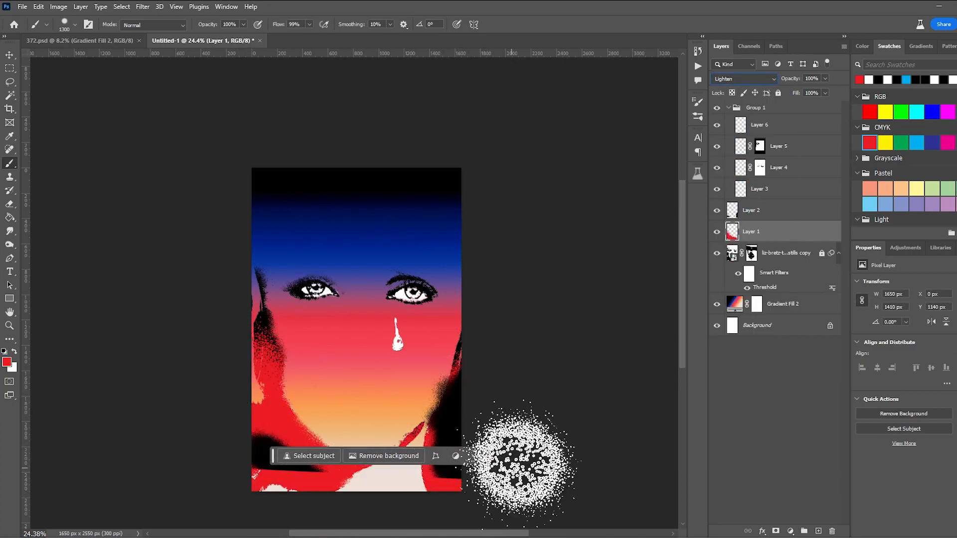
pyautogui.hotkey('ctrl', 'z')
pyautogui.hotkey('ctrl', 'z')
pyautogui.moveTo(524, 339); pyautogui.dragTo(570, 224)
# Step: Add a centred title reading "On Being Human" in Roko Regular on the forehead above the eyes
pyautogui.click(10, 55)
pyautogui.scroll(3, 255, 194)
pyautogui.moveTo(255, 193); pyautogui.dragTo(213, 353)
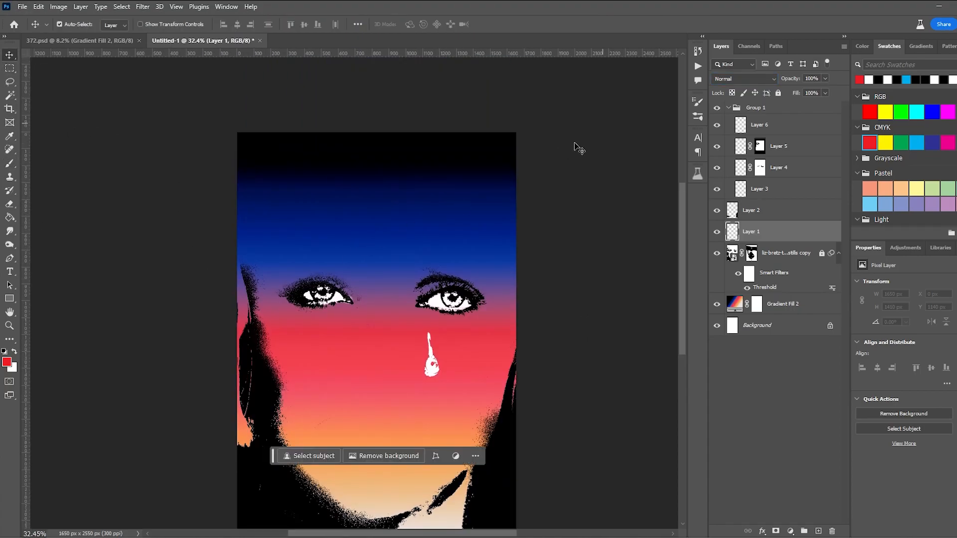
pyautogui.click(369, 204)
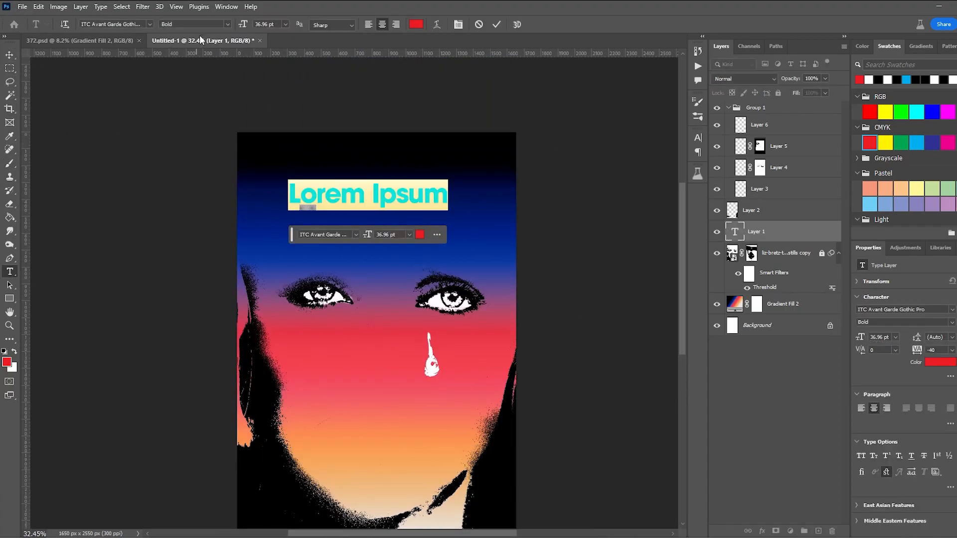
pyautogui.write('roko')
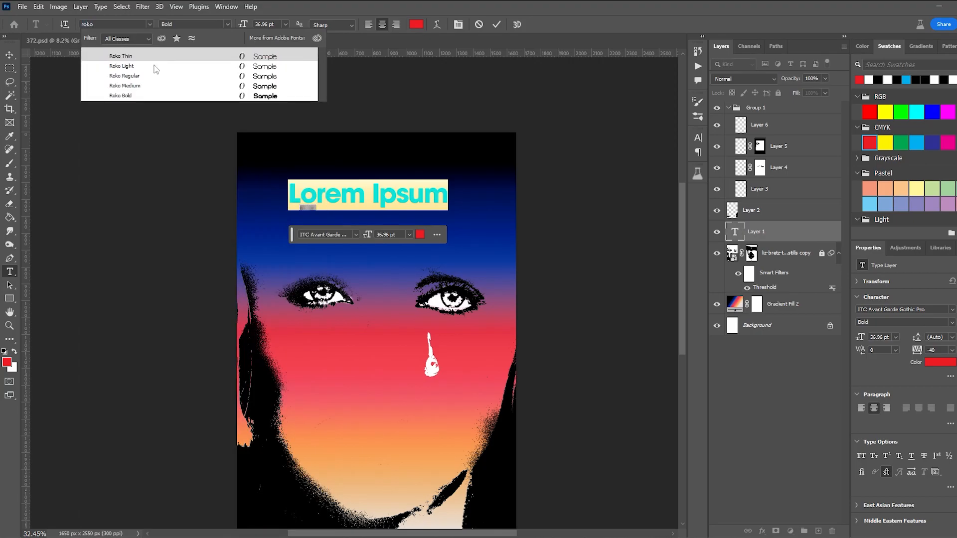
pyautogui.click(155, 74)
pyautogui.write('Ho')
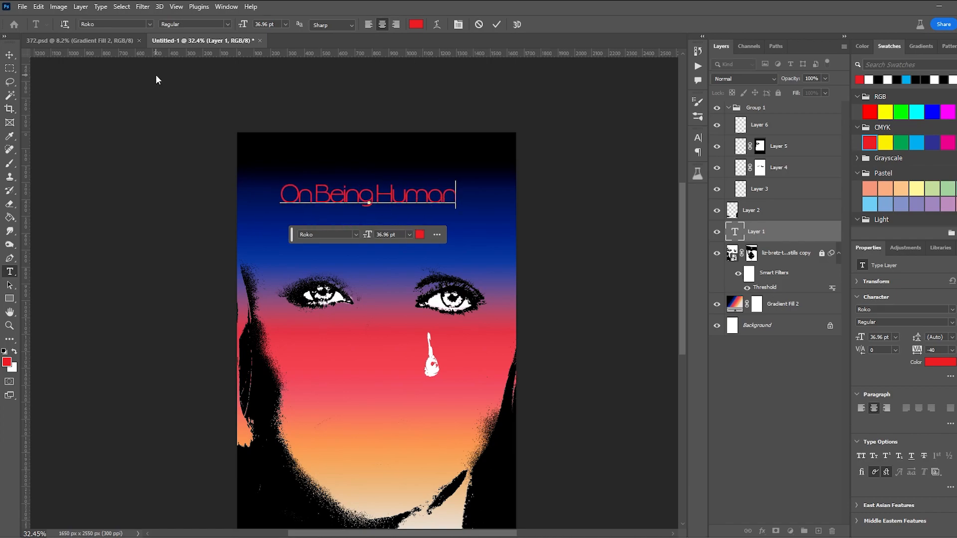
pyautogui.hotkey('ctrl', 'a')
pyautogui.click(315, 194)
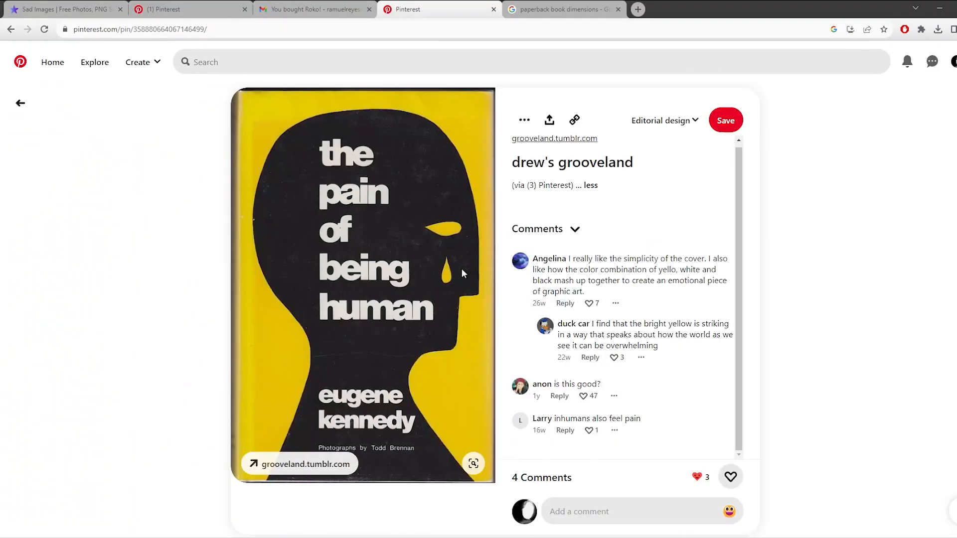
# Step: Look through the vintage covers related to "The Pain of Being Human" on Pinterest, and return to Photoshop
pyautogui.scroll(-7, 224, 362)
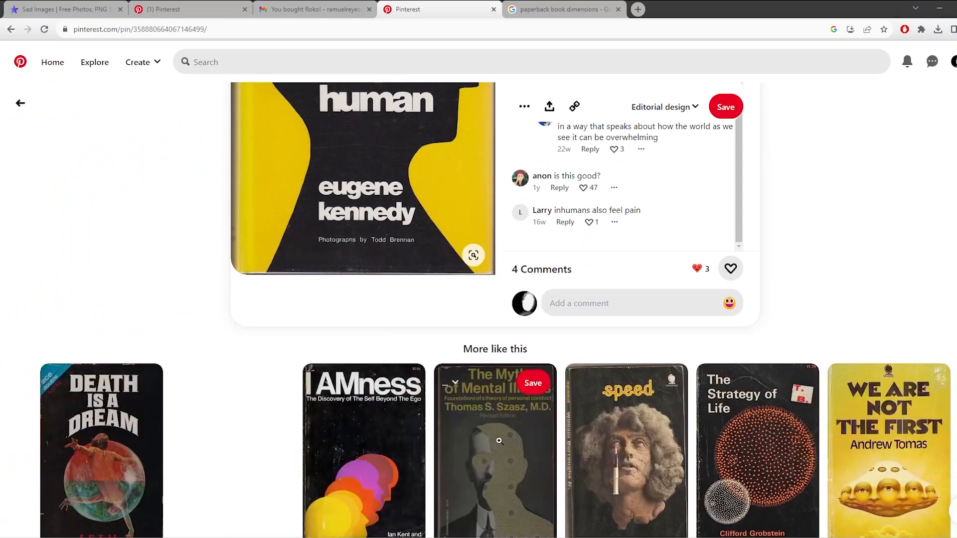
pyautogui.moveTo(548, 537)
pyautogui.click(548, 498)
# Step: Set the title in white Trade Gothic Next LT Pro Bold and replace its wording with "HOW TO STOP CRYING"
pyautogui.hotkey('ctrl', 'a')
pyautogui.click(120, 24)
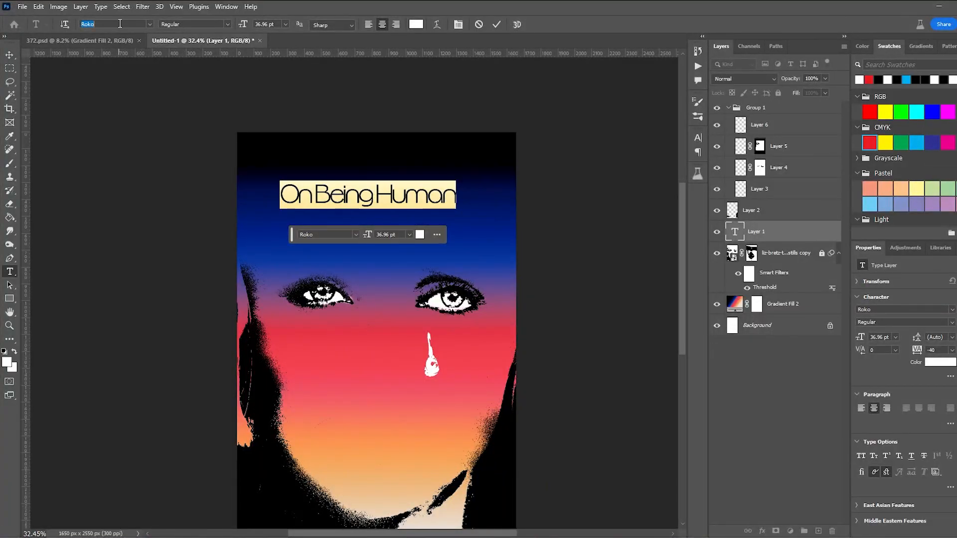
pyautogui.write('trade')
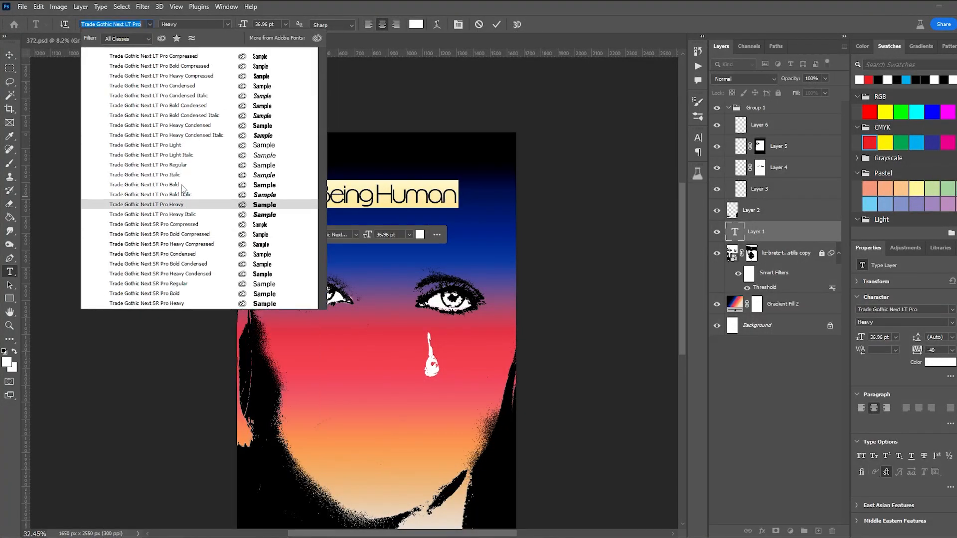
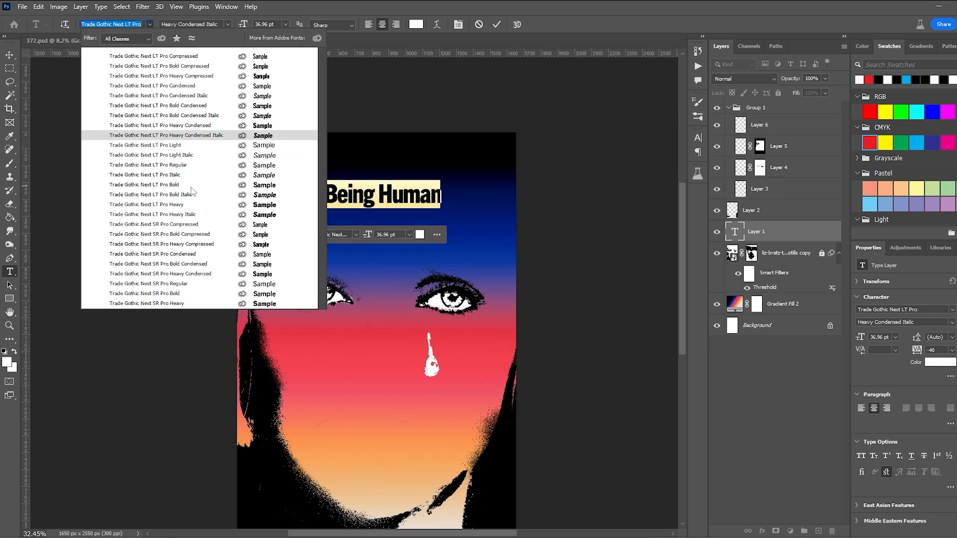
pyautogui.click(165, 184)
pyautogui.click(313, 190)
pyautogui.hotkey('ctrl', 'a')
pyautogui.write('H')
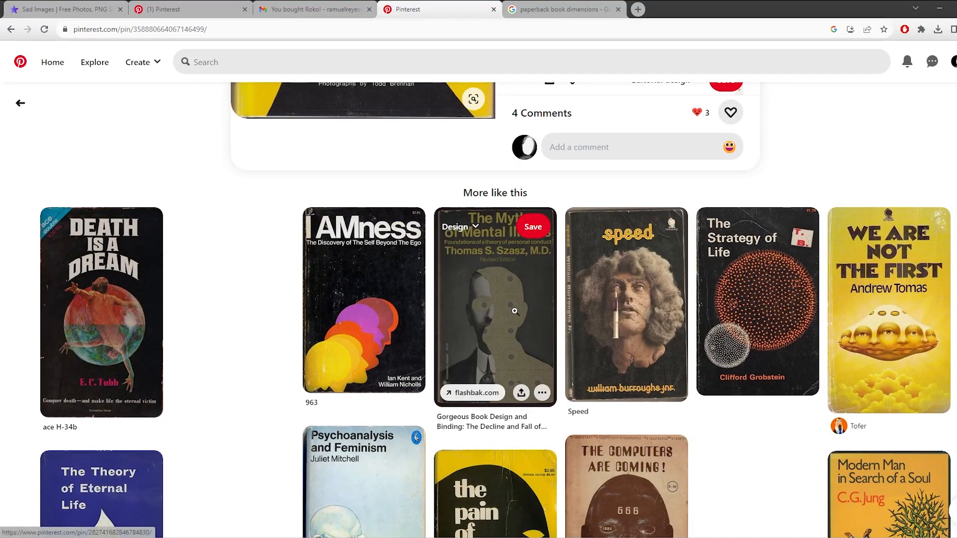
# Step: Check the "The Myth of Mental Illness" cover on Pinterest, and set the poster title in Arial Bold
pyautogui.click(515, 311)
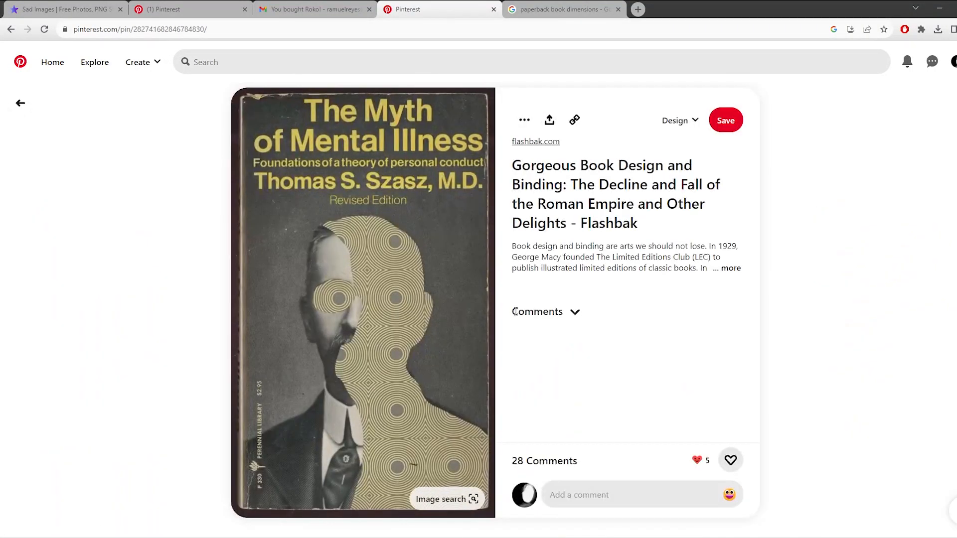
pyautogui.scroll(-3, 605, 319)
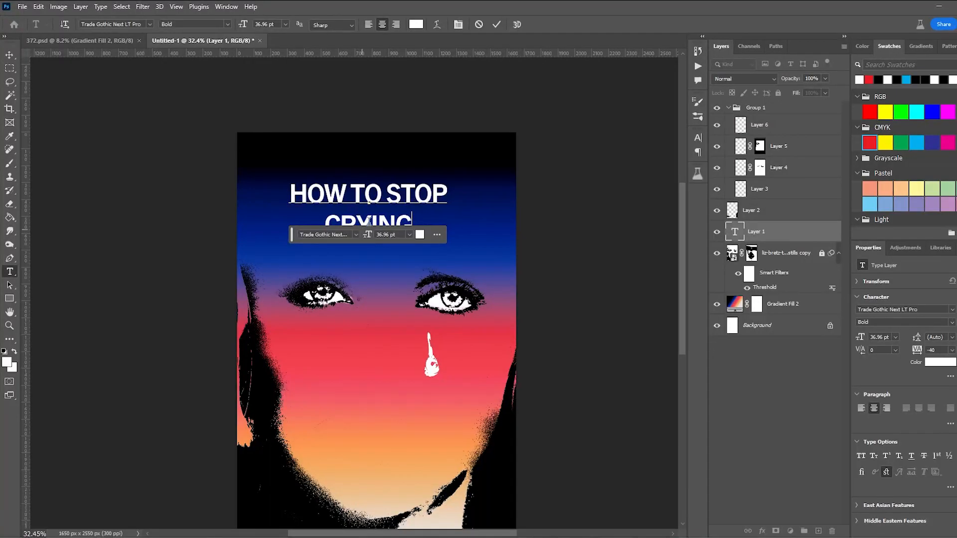
pyautogui.hotkey('ctrl', 'a')
pyautogui.click(120, 24)
pyautogui.write('Arial')
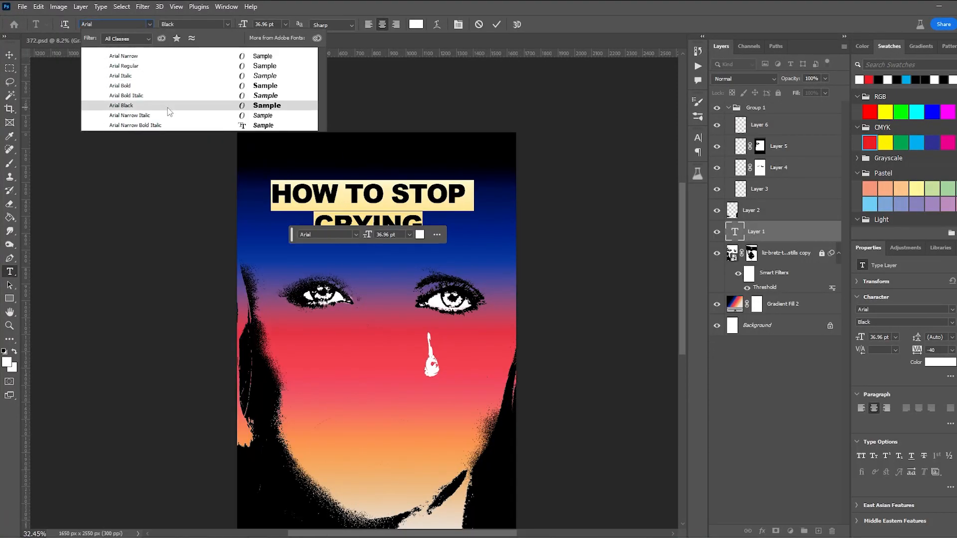
pyautogui.click(169, 85)
# Step: Move the title up slightly and set it in Neue Haas Grotesk Display Pro 95 Black
pyautogui.click(9, 55)
pyautogui.moveTo(381, 190); pyautogui.dragTo(390, 170)
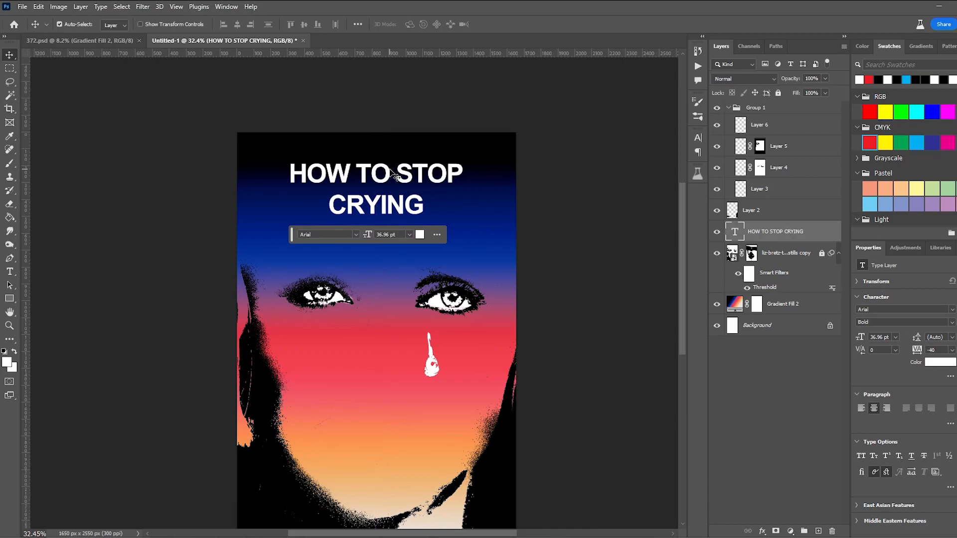
pyautogui.doubleClick(409, 204)
pyautogui.click(120, 23)
pyautogui.write('n')
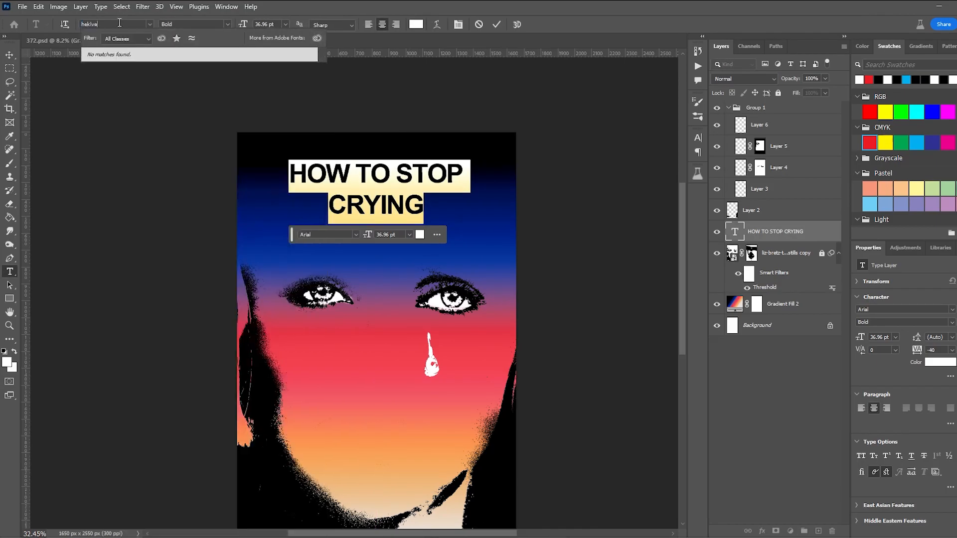
pyautogui.write('eue Haas Grotesk Dis...')
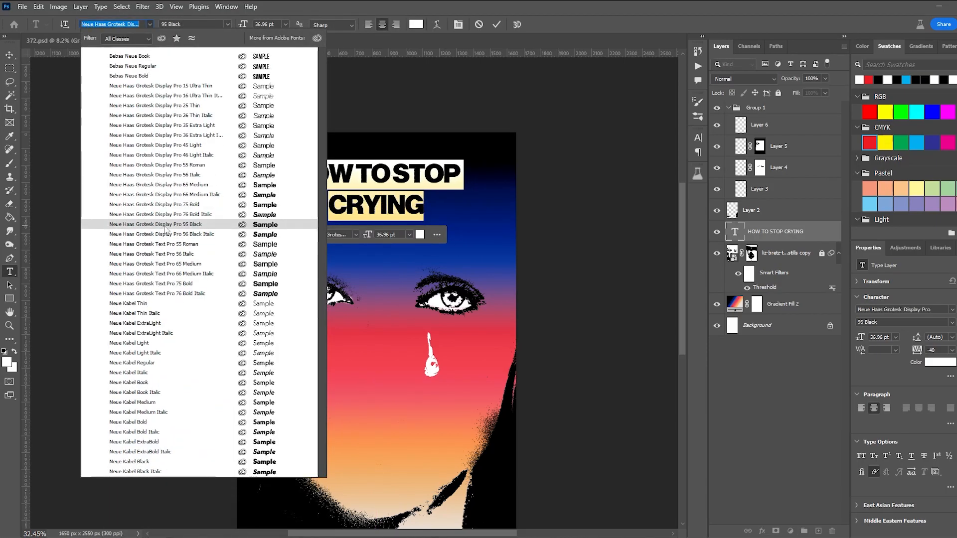
pyautogui.click(158, 225)
# Step: Replace the title text with "A HELPFUL GUIDE ON HOW TO STOP CRYING EVERYDAY" on four lines
pyautogui.click(352, 176)
pyautogui.hotkey('ctrl', 'a')
pyautogui.write('A')
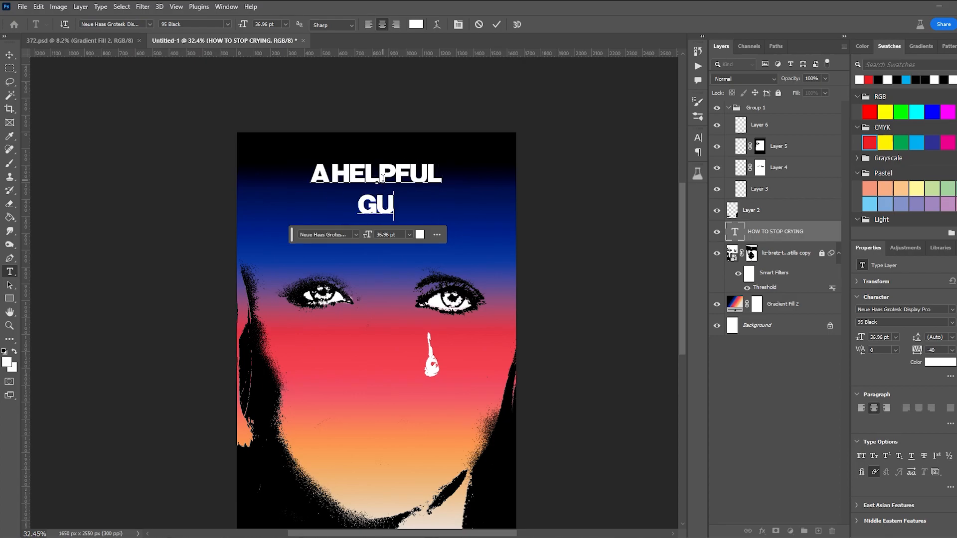
pyautogui.write('YING EVERY')
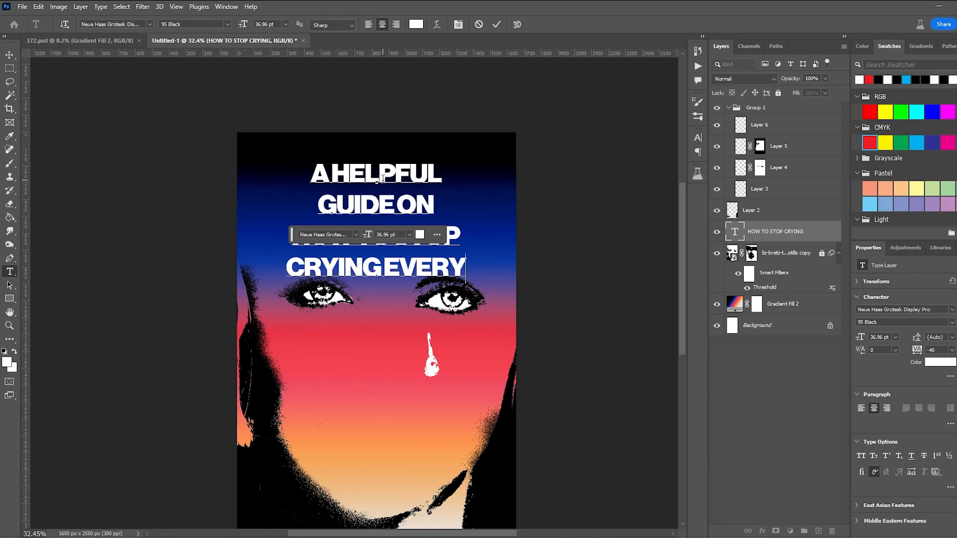
pyautogui.write('DAY')
pyautogui.click(10, 55)
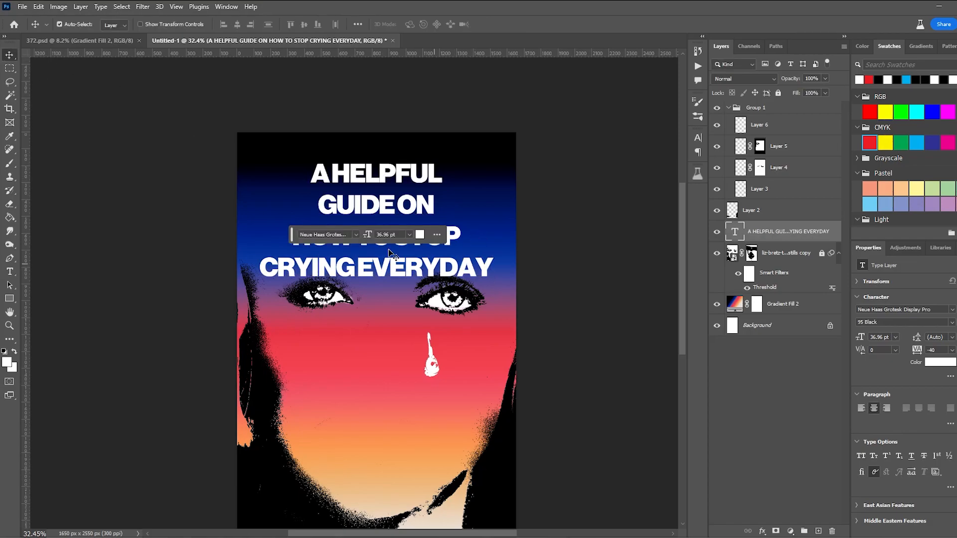
# Step: Tighten the title's line spacing to a leading of 34 pt, moving the floating task bar clear of the text
pyautogui.moveTo(293, 237); pyautogui.dragTo(297, 417)
pyautogui.doubleClick(393, 255)
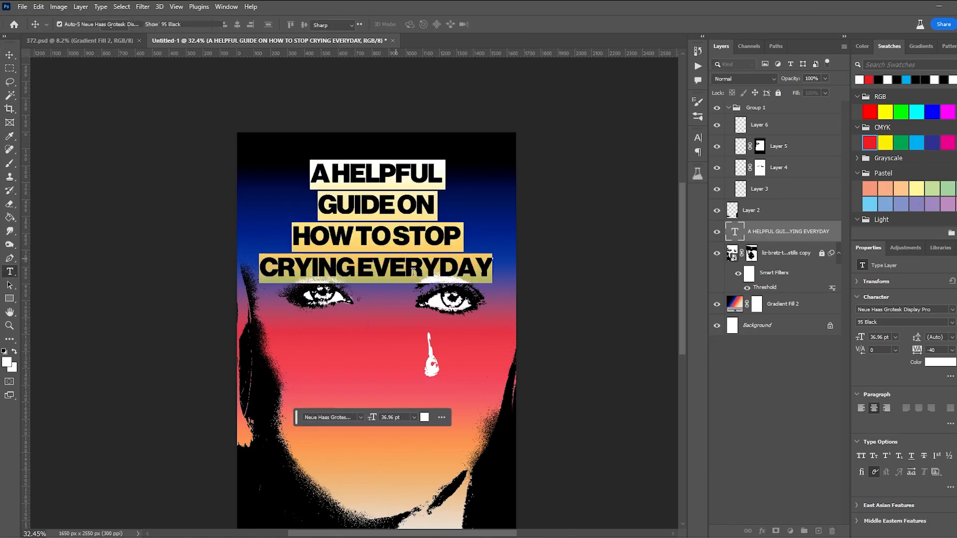
pyautogui.moveTo(918, 339); pyautogui.dragTo(913, 338)
pyautogui.click(9, 54)
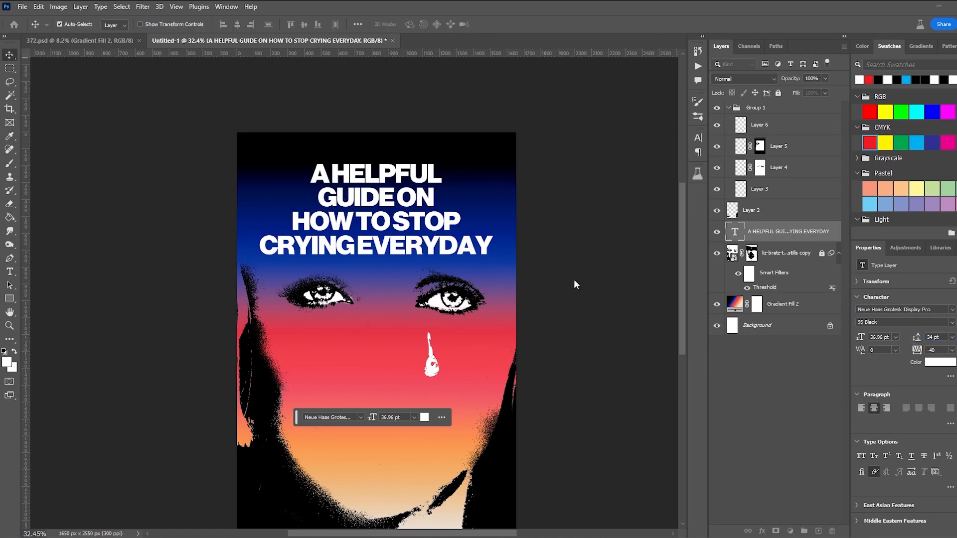
# Step: Hide the sunset gradient fill and fill a new layer beneath the face photo with solid orange
pyautogui.hotkey('ctrl', '-')
pyautogui.click(739, 309)
pyautogui.click(716, 304)
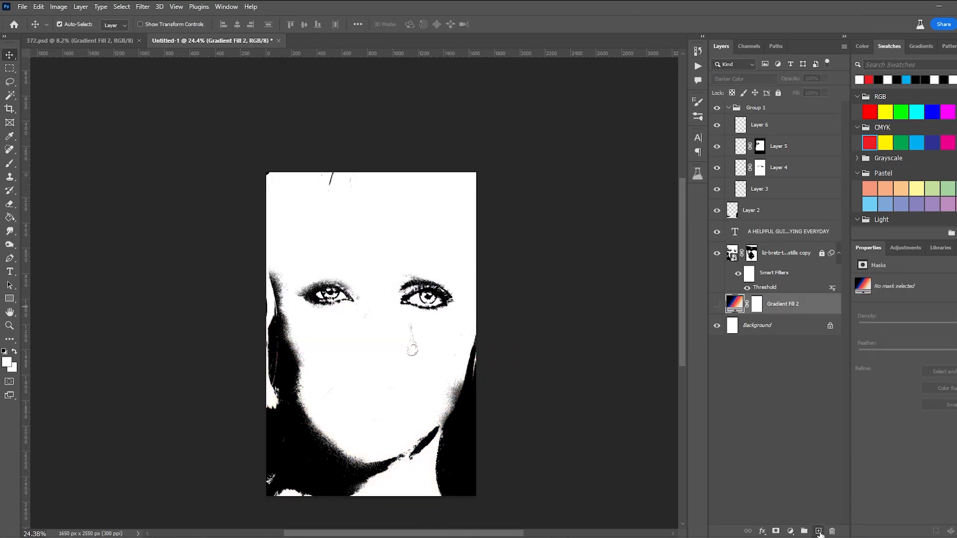
pyautogui.click(818, 531)
pyautogui.click(12, 220)
pyautogui.scroll(-5, 902, 175)
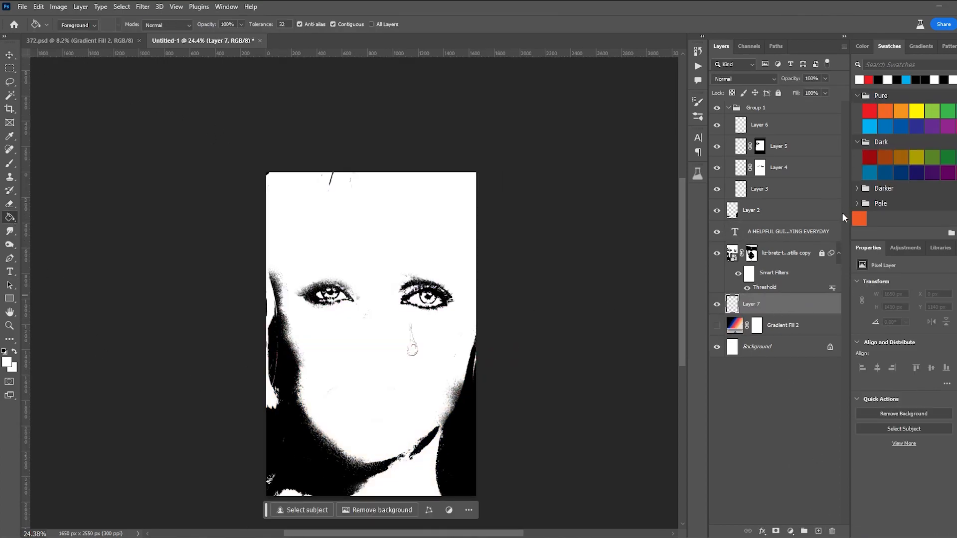
pyautogui.click(858, 218)
pyautogui.click(436, 259)
pyautogui.scroll(-2, 526, 306)
pyautogui.scroll(5, 528, 300)
pyautogui.scroll(-4, 533, 301)
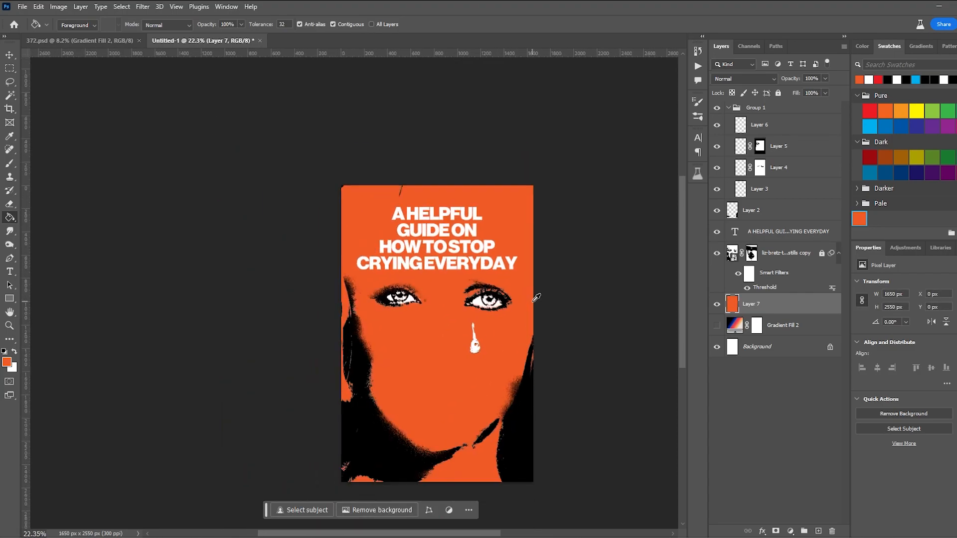
# Step: Lock the orange background layer against accidental changes
pyautogui.click(10, 55)
pyautogui.scroll(-1, 580, 382)
pyautogui.scroll(1, 579, 382)
pyautogui.moveTo(574, 388); pyautogui.dragTo(521, 382)
pyautogui.moveTo(265, 344); pyautogui.dragTo(588, 483)
pyautogui.click(617, 301)
pyautogui.click(783, 304)
pyautogui.click(778, 93)
# Step: Try to stretch Layer 2 outward past the page edge with Free Transform, and cancel the transformation
pyautogui.moveTo(262, 363); pyautogui.dragTo(518, 471)
pyautogui.hotkey('ctrl', 't')
pyautogui.moveTo(278, 385); pyautogui.dragTo(256, 387)
pyautogui.hotkey('ctrl', 'z')
pyautogui.press('Escape')
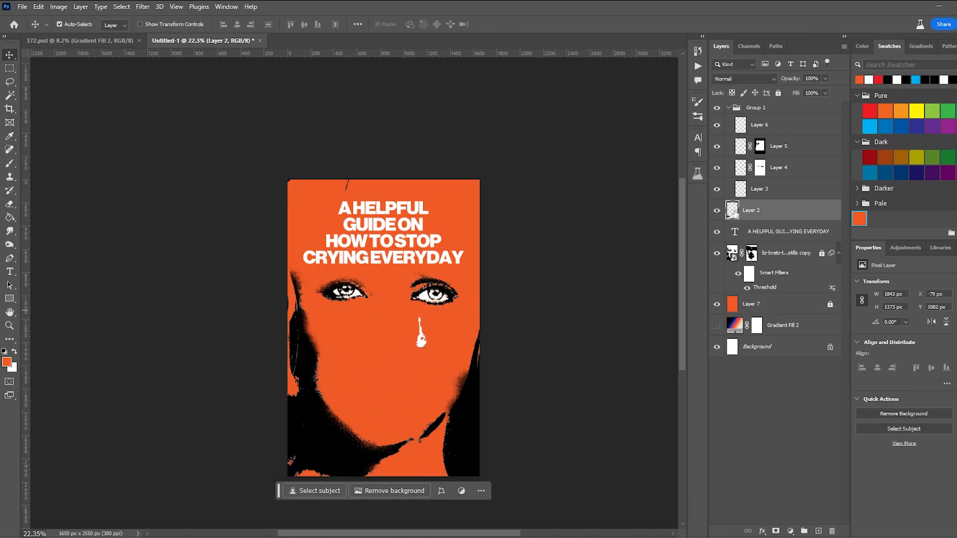
# Step: Hide Layer 2 and move the collapsed Group 1 beneath the title layer, directly above the face photo
pyautogui.click(716, 213)
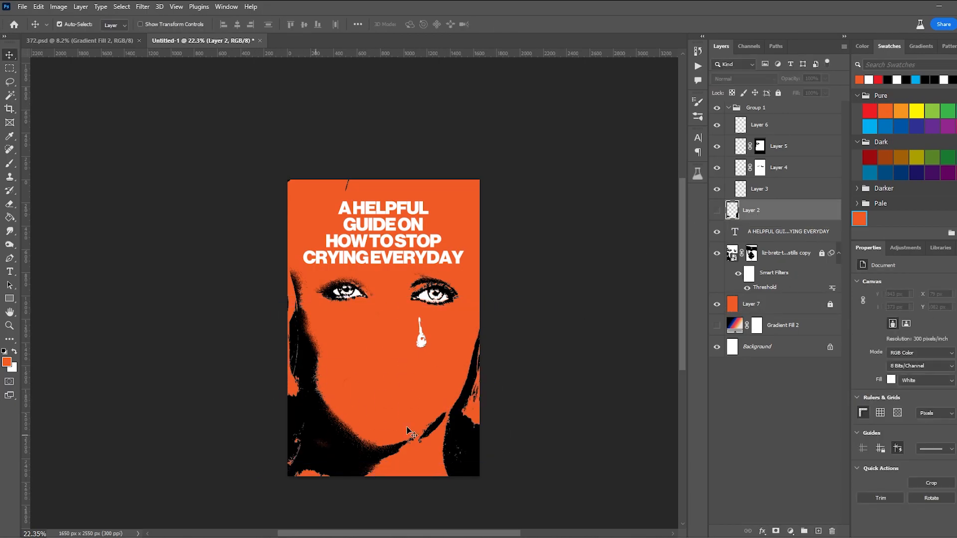
pyautogui.click(728, 108)
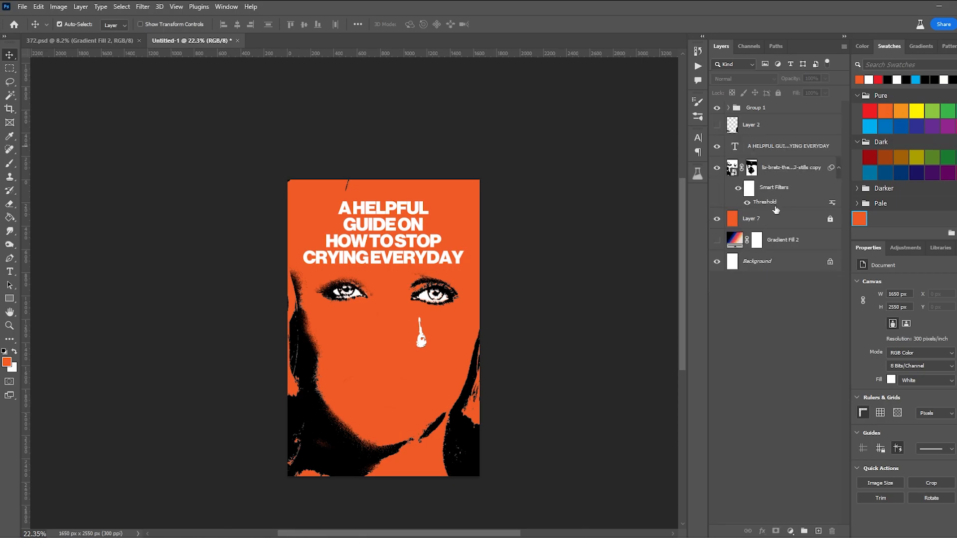
pyautogui.moveTo(780, 158); pyautogui.dragTo(780, 157)
# Step: Rotate Group 1 and the face photo together until the photo sits at 0.28°, and move them lower on the page
pyautogui.hotkey('ctrl', 't')
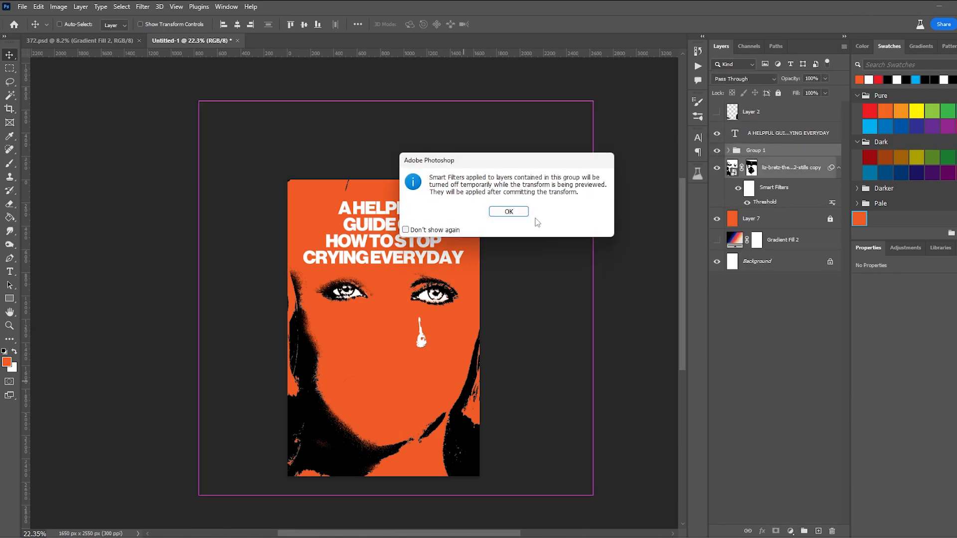
pyautogui.click(544, 217)
pyautogui.moveTo(606, 284); pyautogui.dragTo(605, 279)
pyautogui.moveTo(593, 292); pyautogui.dragTo(545, 294)
pyautogui.moveTo(439, 394); pyautogui.dragTo(465, 409)
pyautogui.moveTo(574, 312); pyautogui.dragTo(470, 403)
pyautogui.hotkey('ctrl', 'z')
pyautogui.moveTo(399, 140); pyautogui.dragTo(400, 87)
pyautogui.moveTo(408, 318)
pyautogui.mouseDown()
pyautogui.moveTo(404, 348)
pyautogui.moveTo(406, 334)
pyautogui.mouseUp()
pyautogui.press('Return')
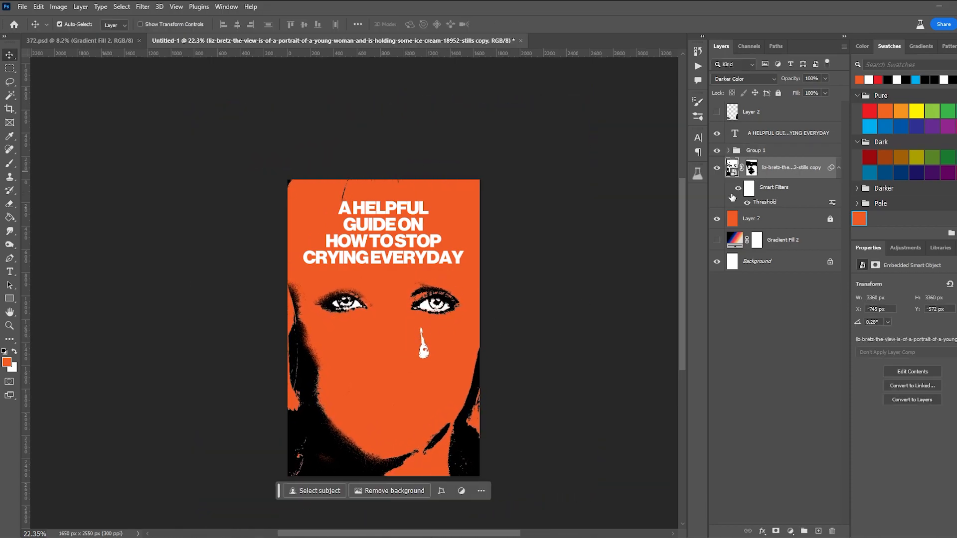
# Step: Paint orange on a new layer over the stray black lines at the cover's upper edge, and delete Layer 2
pyautogui.click(10, 163)
pyautogui.hotkey('ctrl', 'shift', 'alt', 'n')
pyautogui.moveTo(385, 167); pyautogui.dragTo(396, 194)
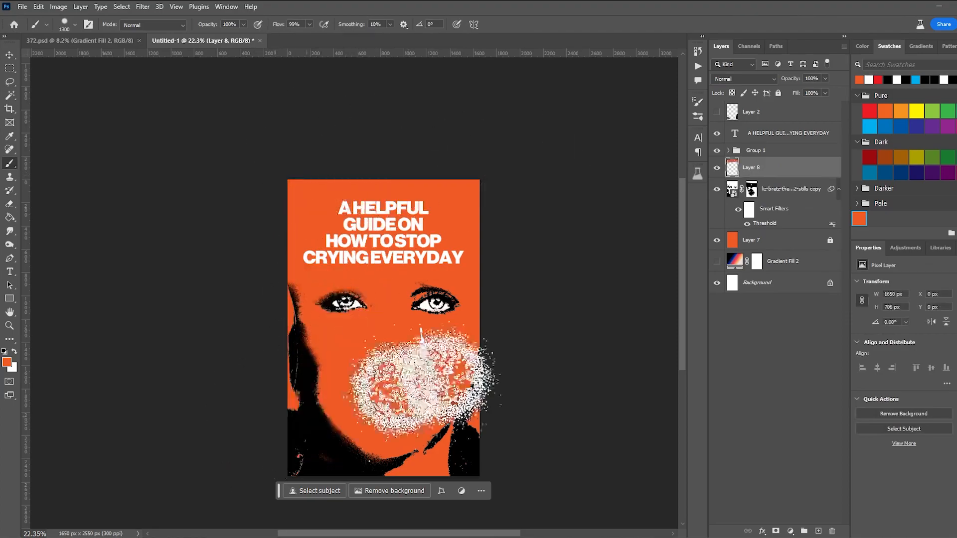
pyautogui.click(758, 115)
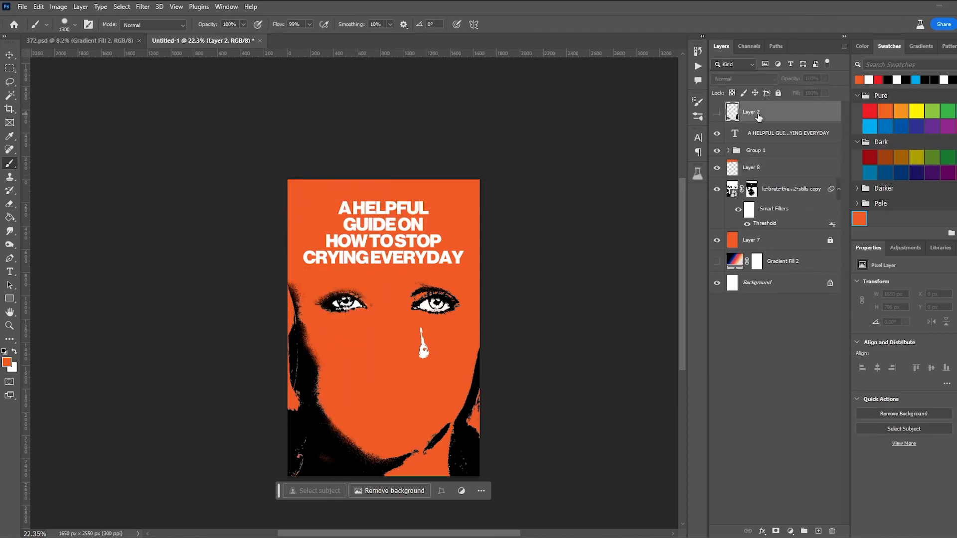
pyautogui.press('Delete')
# Step: Paint orange on a new layer above the title over the black hair and face outline, leaving the eyes and tear visible
pyautogui.click(818, 531)
pyautogui.click(299, 453)
pyautogui.click(480, 491)
pyautogui.click(595, 351)
pyautogui.moveTo(502, 379); pyautogui.dragTo(479, 441)
pyautogui.moveTo(254, 512); pyautogui.dragTo(326, 383)
pyautogui.moveTo(344, 324); pyautogui.dragTo(332, 191)
pyautogui.moveTo(438, 358); pyautogui.dragTo(516, 323)
pyautogui.moveTo(438, 302); pyautogui.dragTo(331, 162)
pyautogui.moveTo(387, 257); pyautogui.dragTo(311, 326)
# Step: Try to shift the eye layers inside Group 1, undo the move, and collapse the group
pyautogui.click(10, 55)
pyautogui.moveTo(432, 243); pyautogui.dragTo(433, 252)
pyautogui.hotkey('ctrl', 'z')
pyautogui.keyDown('shift'); pyautogui.click(793, 190); pyautogui.keyUp('shift')
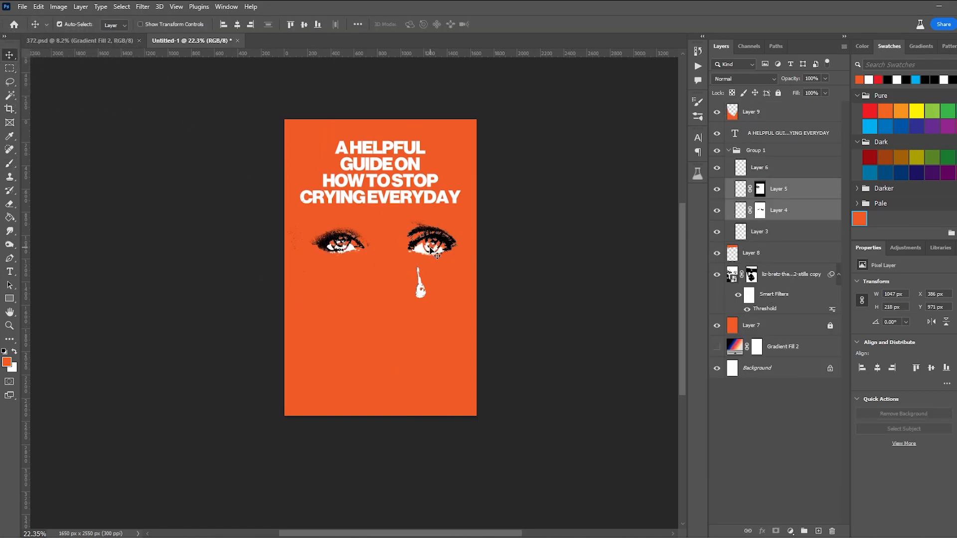
pyautogui.click(728, 150)
pyautogui.keyDown('shift'); pyautogui.click(766, 174); pyautogui.keyUp('shift')
pyautogui.click(800, 195)
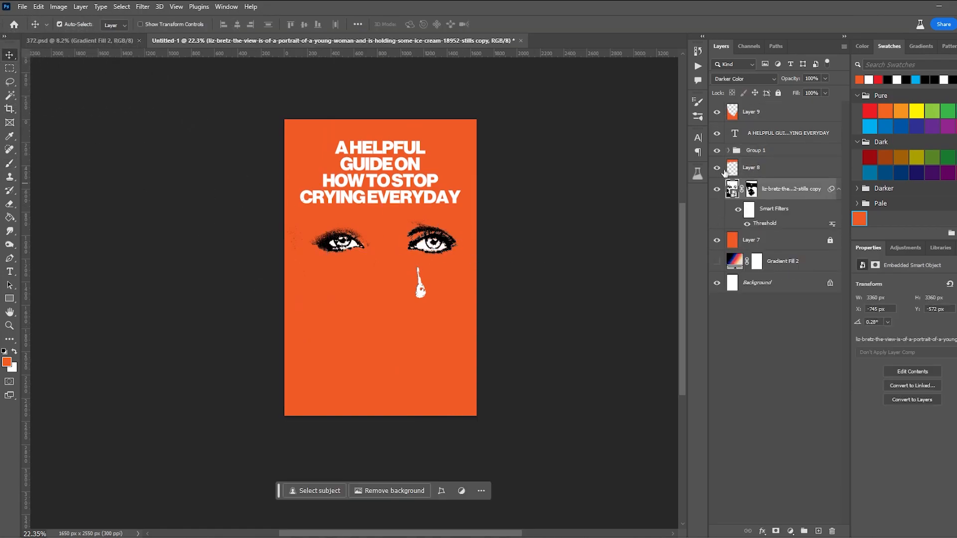
# Step: Move Layer 8 above Group 1 in the layer stack, and undo a trial sideways move of the eyes
pyautogui.moveTo(757, 170); pyautogui.dragTo(758, 144)
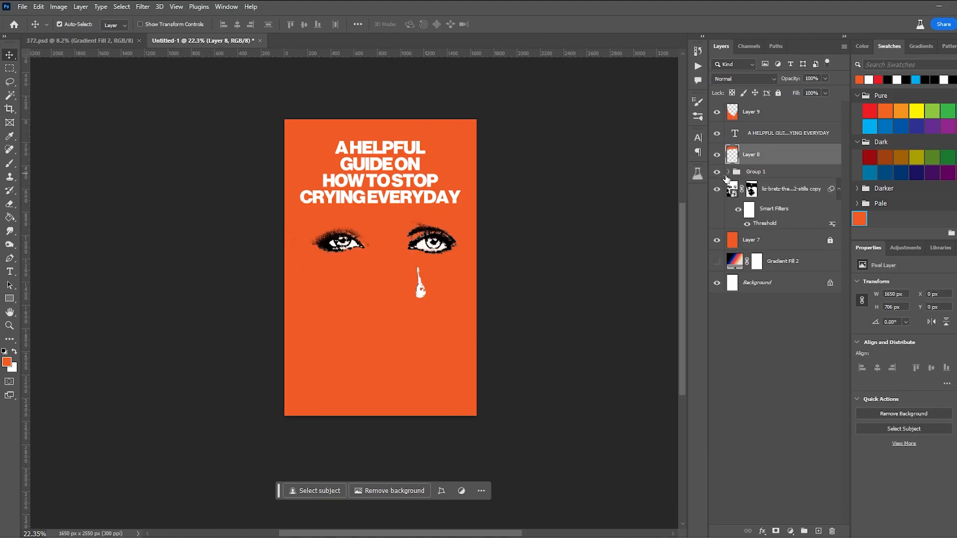
pyautogui.click(782, 173)
pyautogui.click(783, 193)
pyautogui.moveTo(424, 239); pyautogui.dragTo(495, 236)
pyautogui.hotkey('ctrl', 'z')
pyautogui.click(498, 237)
# Step: Move Group 1 and the face photo together slightly lower, and hide the orange paint on Layer 9
pyautogui.click(730, 191)
pyautogui.keyDown('shift'); pyautogui.click(737, 173); pyautogui.keyUp('shift')
pyautogui.moveTo(430, 236)
pyautogui.mouseDown()
pyautogui.moveTo(430, 278)
pyautogui.moveTo(428, 237)
pyautogui.moveTo(431, 267)
pyautogui.moveTo(430, 253)
pyautogui.mouseUp()
pyautogui.click(716, 111)
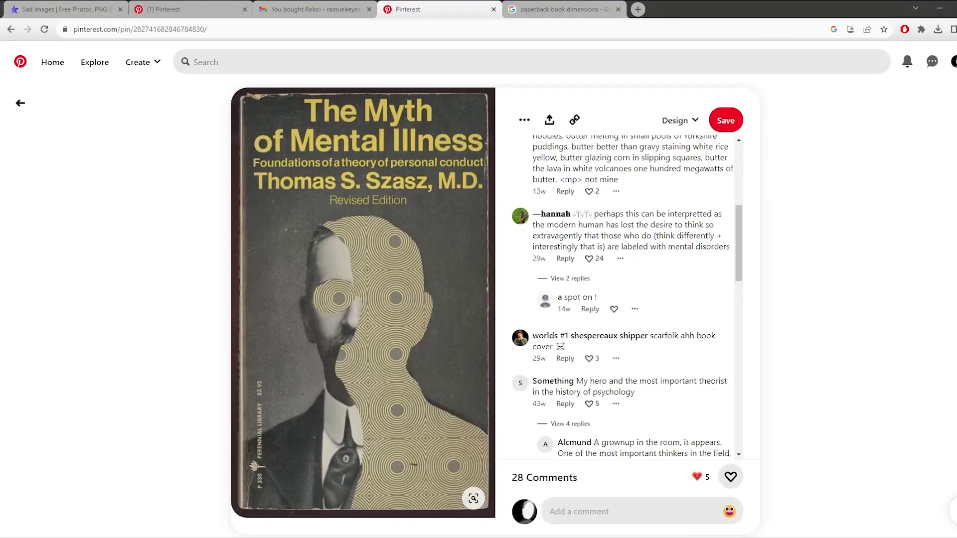
# Step: Switch to Pinterest and examine vintage paperback covers for title typography, opening Ideology and Insanity and The Man Who Folded Himself
pyautogui.scroll(-6, 623, 299)
pyautogui.scroll(2, 493, 299)
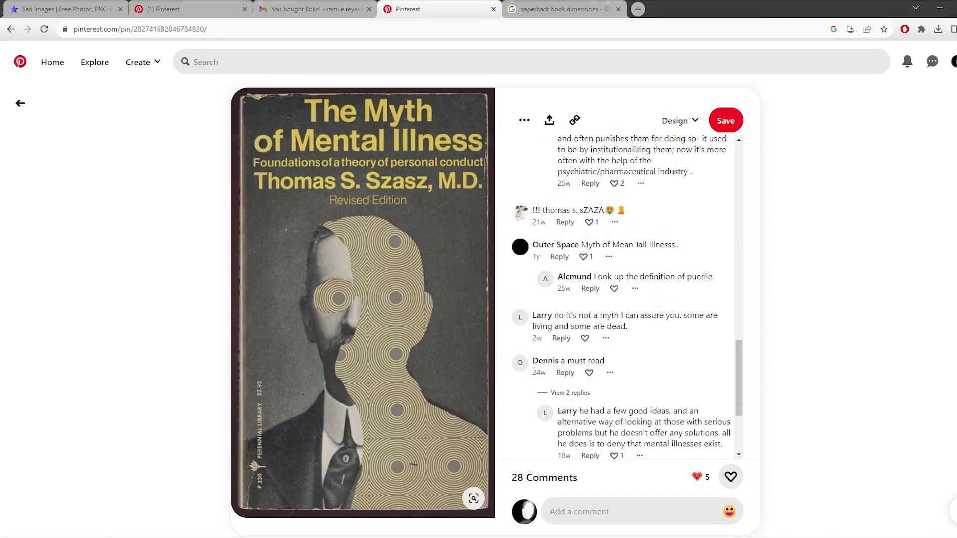
pyautogui.click(548, 494)
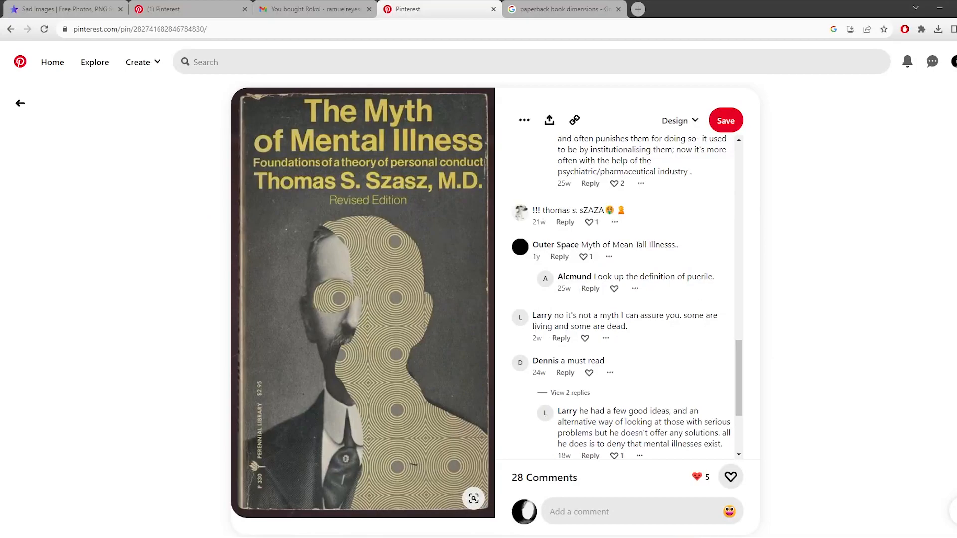
pyautogui.scroll(-3, 622, 299)
pyautogui.scroll(-5, 348, 299)
pyautogui.click(364, 399)
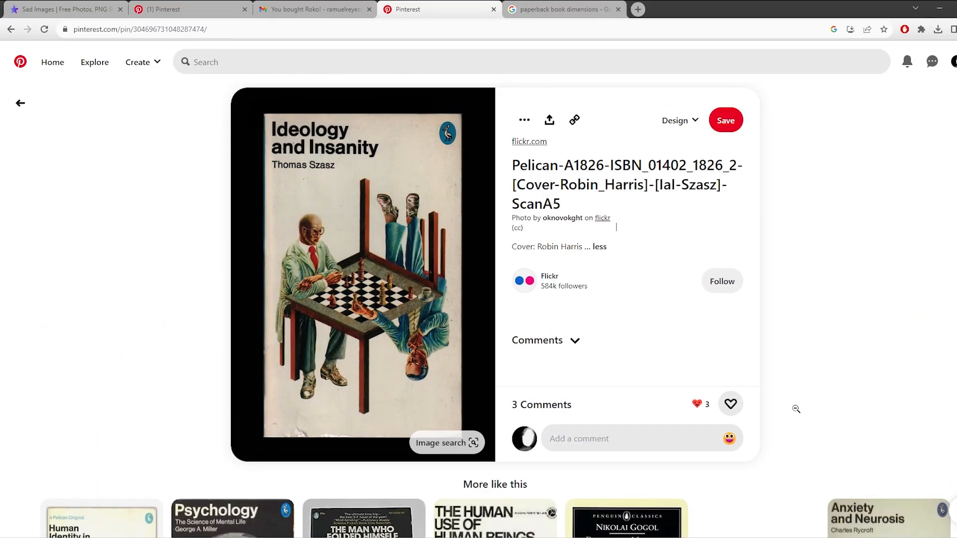
pyautogui.scroll(-4, 795, 403)
pyautogui.click(409, 428)
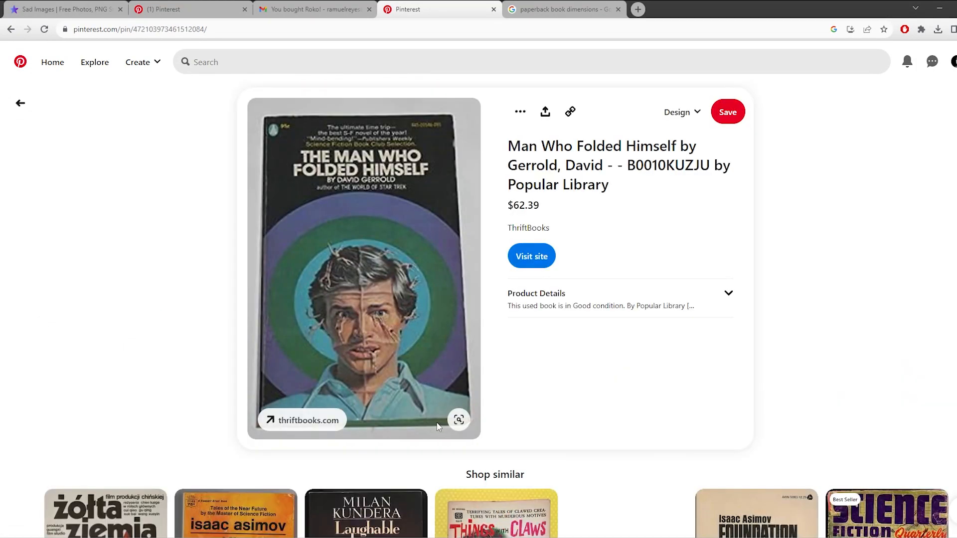
pyautogui.scroll(-3, 435, 426)
pyautogui.click(412, 428)
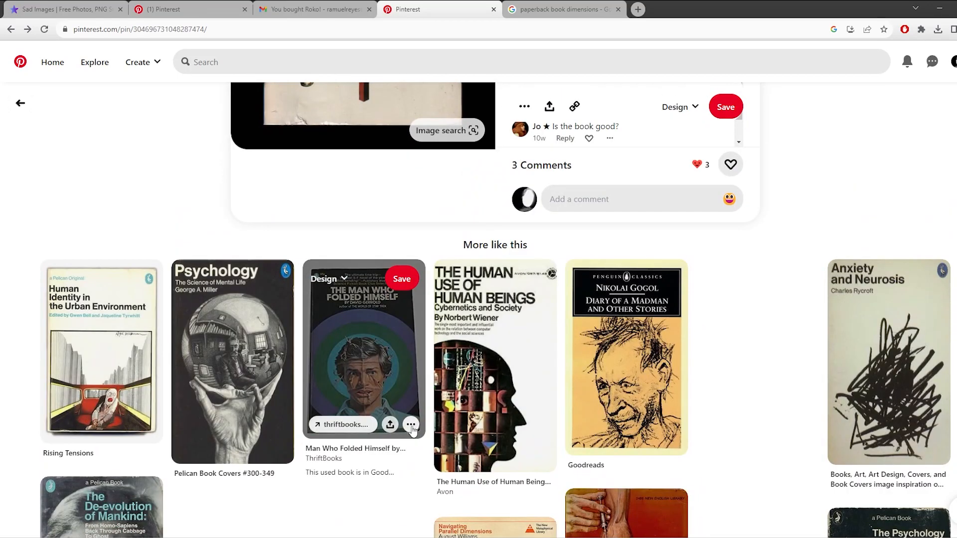
pyautogui.scroll(-5, 705, 456)
pyautogui.scroll(1, 701, 455)
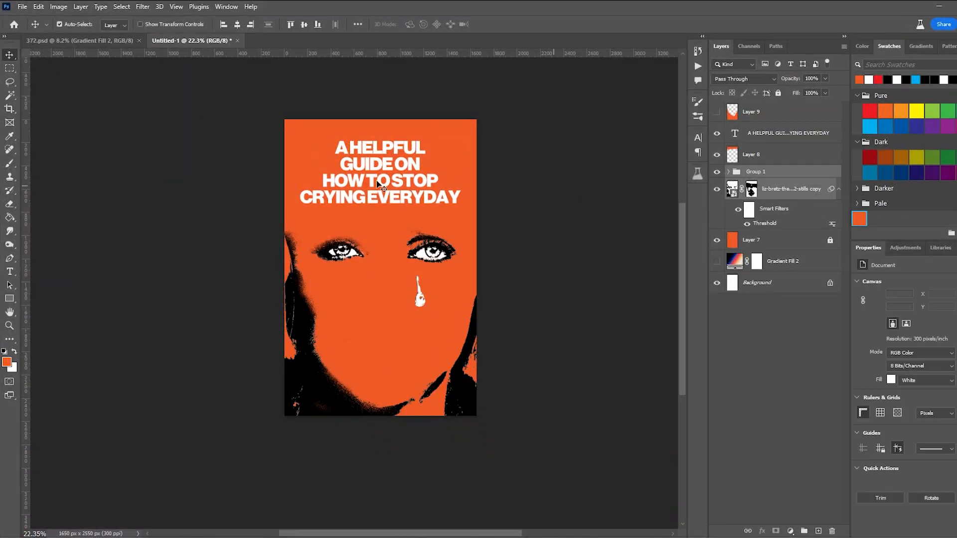
# Step: Return to Photoshop and try a tracking of 0 on the whole title, then restore it to -40
pyautogui.scroll(4, 378, 185)
pyautogui.moveTo(391, 198); pyautogui.dragTo(391, 194)
pyautogui.doubleClick(438, 200)
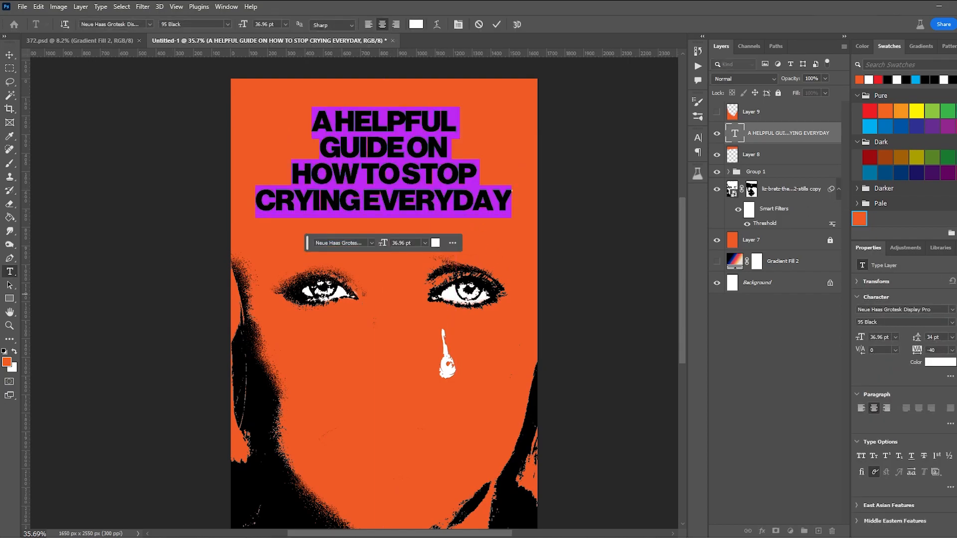
pyautogui.click(952, 350)
pyautogui.click(942, 419)
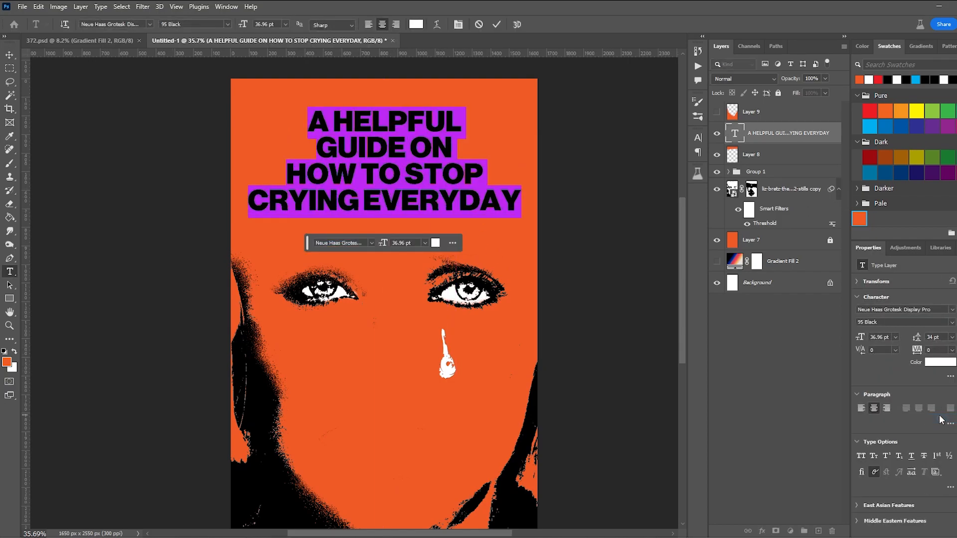
pyautogui.moveTo(918, 353); pyautogui.dragTo(916, 352)
# Step: Try breaking the title's third line between HOW and TO STOP
pyautogui.click(362, 169)
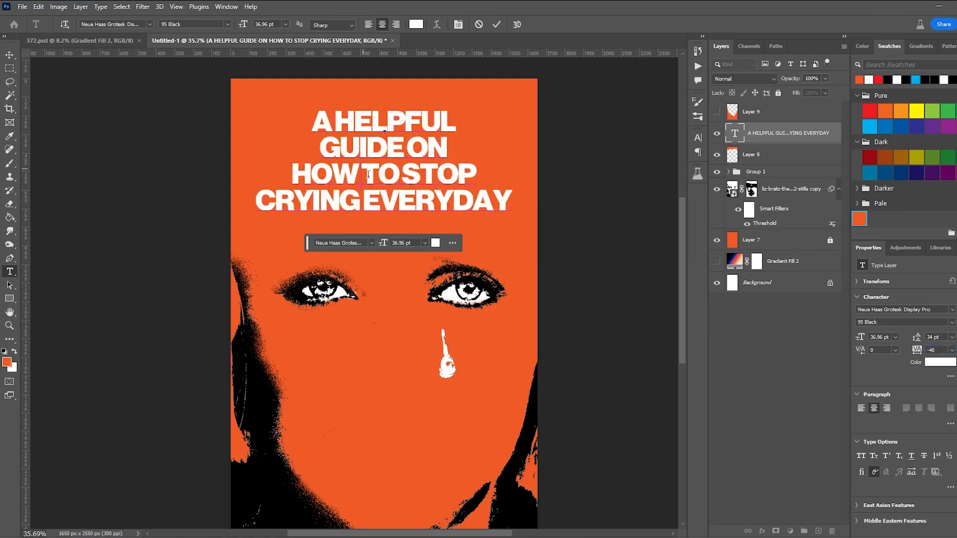
pyautogui.press('Return')
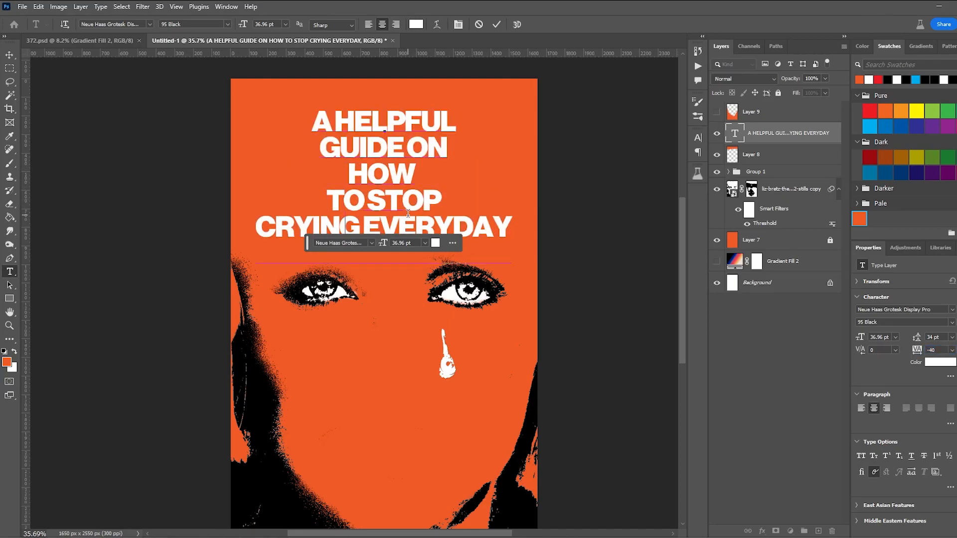
pyautogui.press('Return')
# Step: Replace the title text with "A GUIDE ON HOW TO STOP CRYING" on two lines
pyautogui.hotkey('ctrl', 'a')
pyautogui.write('A GUIDE ON HOW TO')
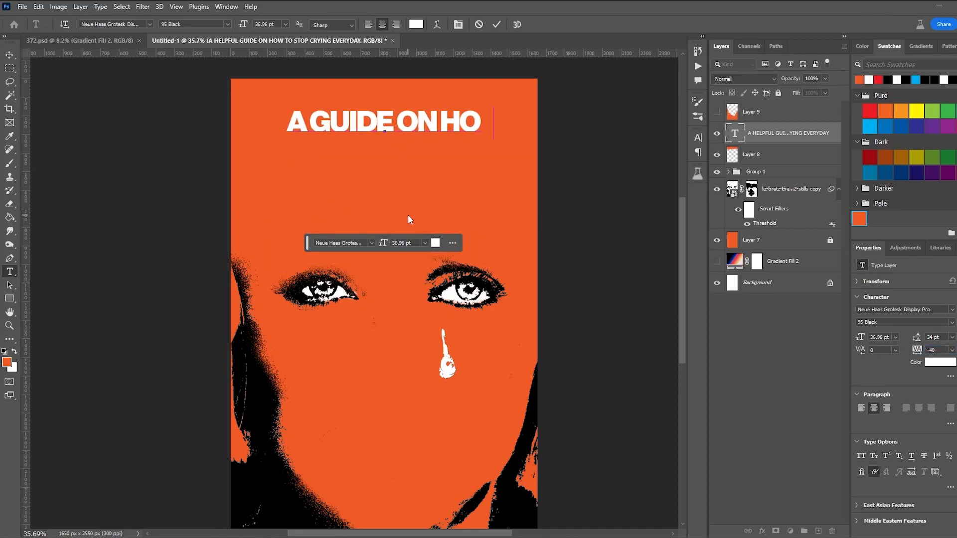
pyautogui.press('Return')
pyautogui.write('STOP CRYING E')
pyautogui.press('BackSpace')
pyautogui.click(9, 54)
pyautogui.scroll(-1, 254, 243)
pyautogui.scroll(-3, 255, 243)
pyautogui.click(479, 350)
# Step: Switch to Pinterest and examine more vintage paperback covers, opening The Idiot and Crime and Punishment to study their title lettering
pyautogui.hotkey('alt', 'Tab')
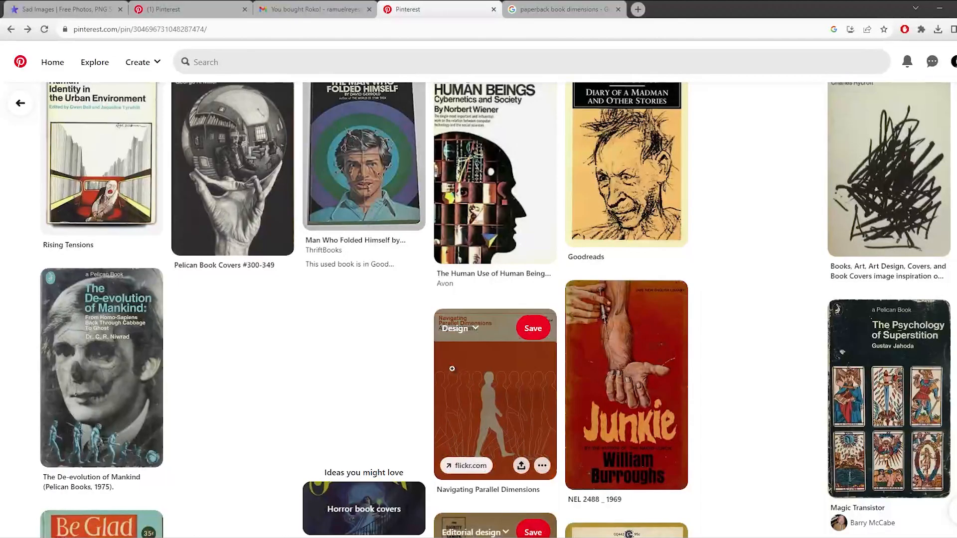
pyautogui.scroll(-6, 269, 310)
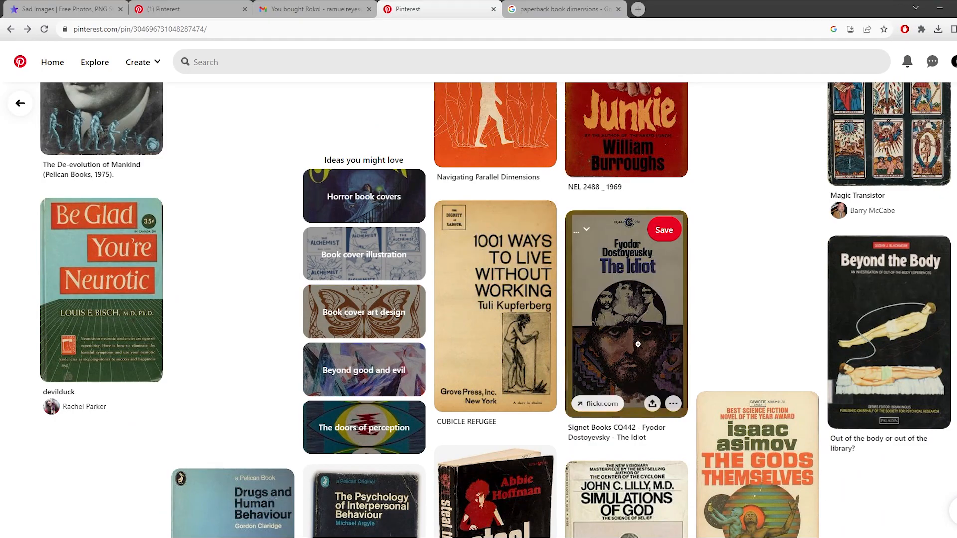
pyautogui.click(624, 327)
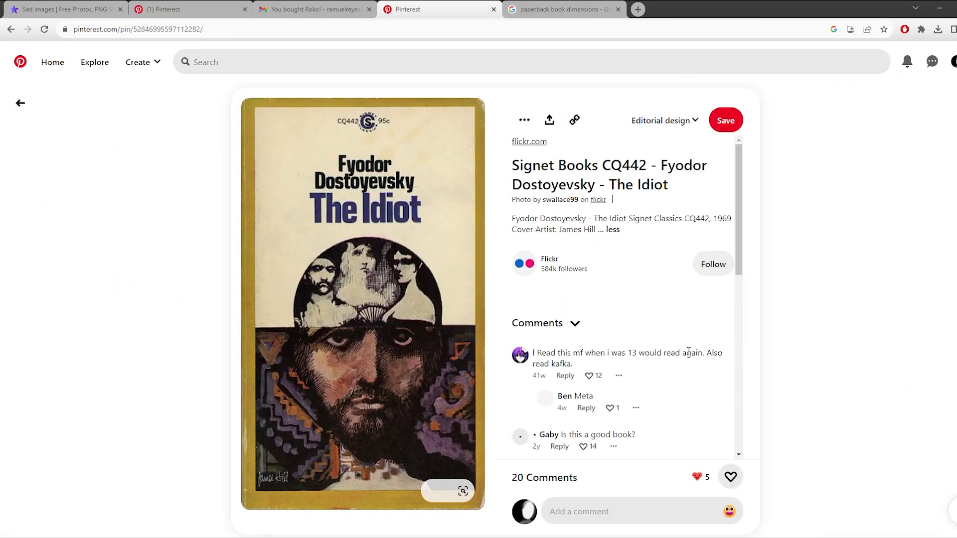
pyautogui.scroll(-6, 623, 299)
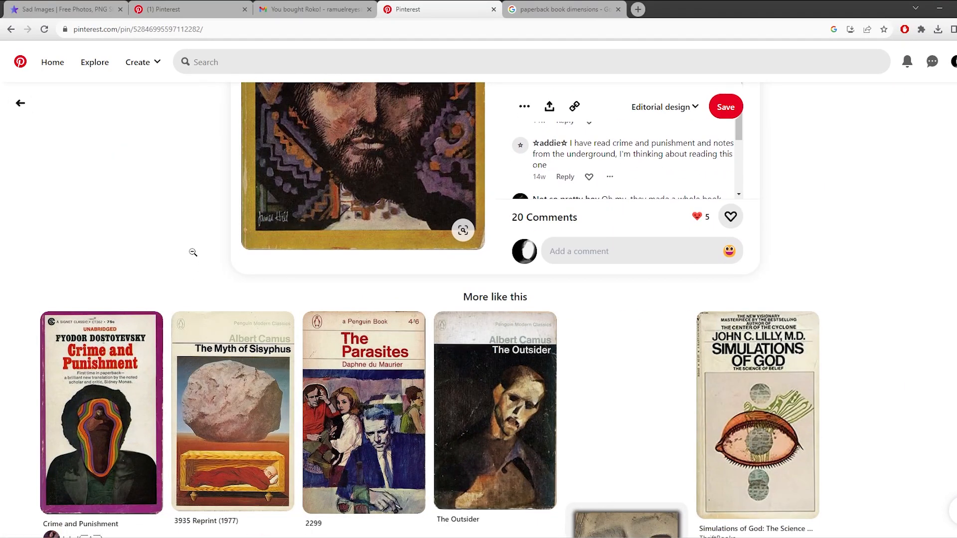
pyautogui.scroll(-4, 192, 252)
pyautogui.click(93, 210)
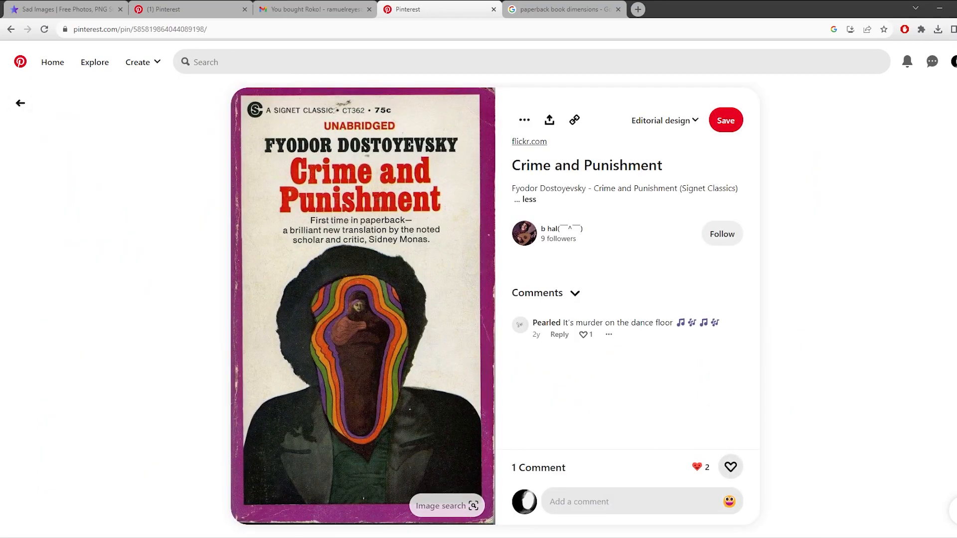
pyautogui.moveTo(546, 537)
pyautogui.scroll(-4, 655, 397)
pyautogui.scroll(4, 655, 397)
pyautogui.click(593, 537)
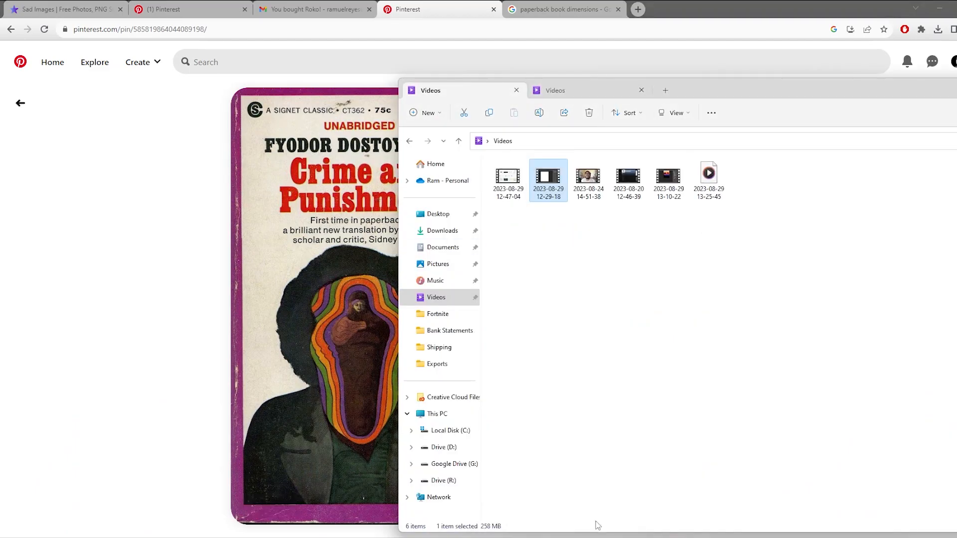
# Step: Return to Photoshop and change the whole title's font to Job Clarendon Semi Bold
pyautogui.click(547, 537)
pyautogui.doubleClick(314, 198)
pyautogui.click(105, 24)
pyautogui.write('jo')
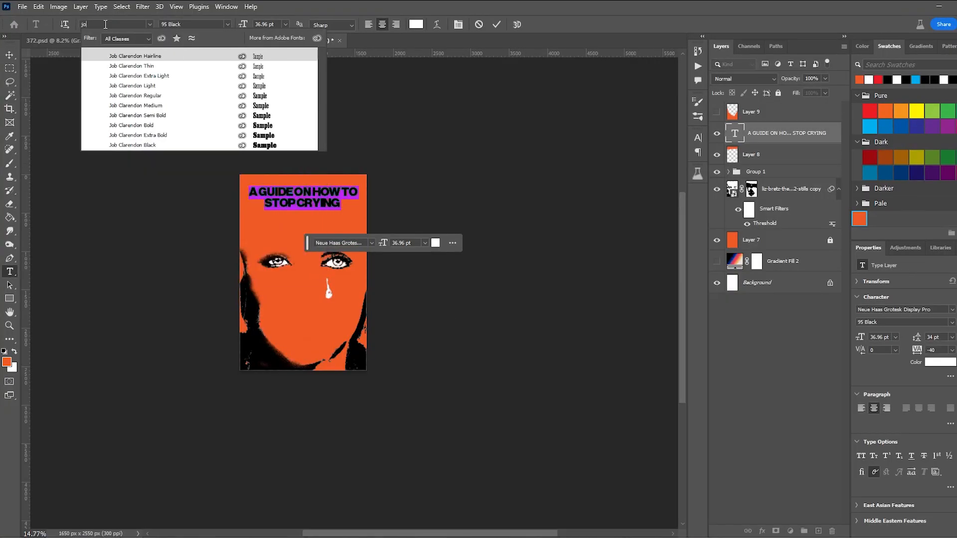
pyautogui.click(139, 116)
pyautogui.click(10, 55)
# Step: Scale the title up to about 142% and center it horizontally above the eyes
pyautogui.hotkey('ctrl', 't')
pyautogui.moveTo(303, 204)
pyautogui.mouseDown()
pyautogui.moveTo(306, 219)
pyautogui.moveTo(359, 197)
pyautogui.moveTo(306, 211)
pyautogui.mouseUp()
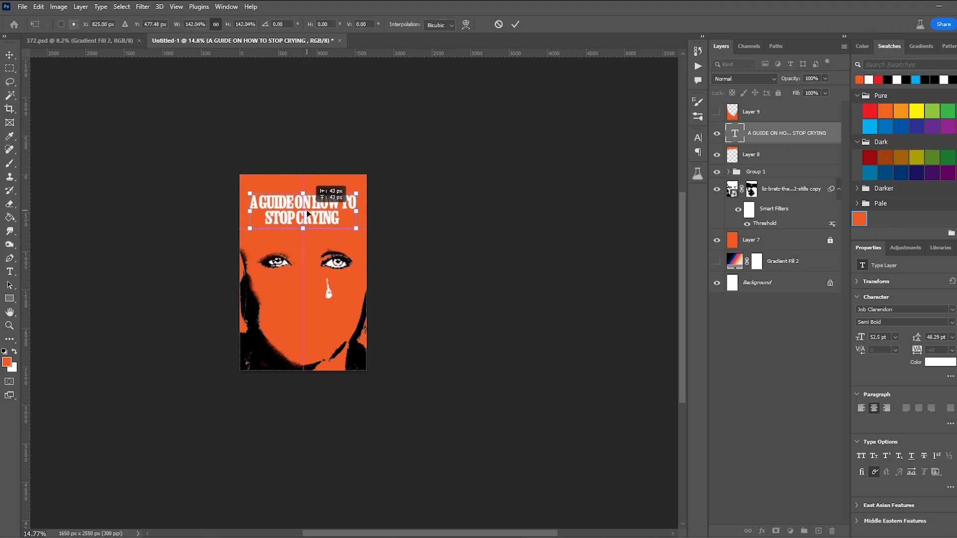
pyautogui.click(208, 185)
# Step: Replace the title with "HOW TO STOP CRYING EVERYDAY DUE TO THE WEIGHT OF EXISTENCE", broken over four lines
pyautogui.scroll(7, 230, 183)
pyautogui.click(360, 172)
pyautogui.doubleClick(360, 182)
pyautogui.write('THE')
pyautogui.hotkey('ctrl', 'a')
pyautogui.write('HOW TO STOP CRYING')
pyautogui.press('Return')
pyautogui.write('EVERYD')
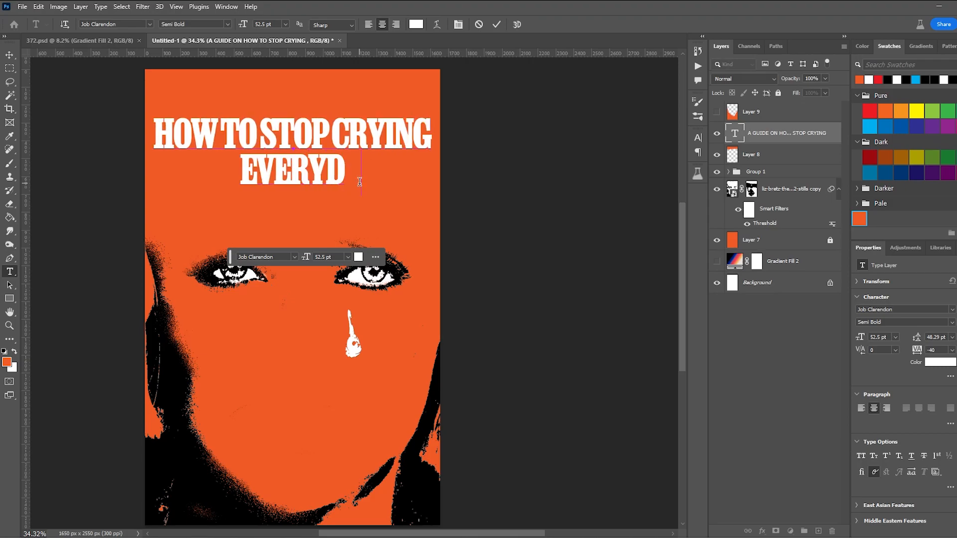
pyautogui.write('AY DUE TO')
pyautogui.press('Return')
pyautogui.write('THE WEIGHT OF EXISTENC')
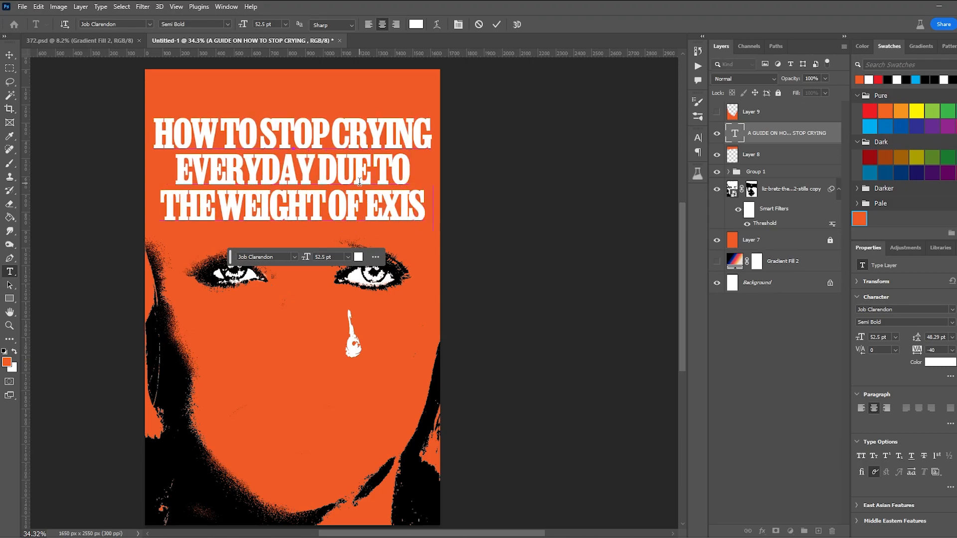
pyautogui.press('Return')
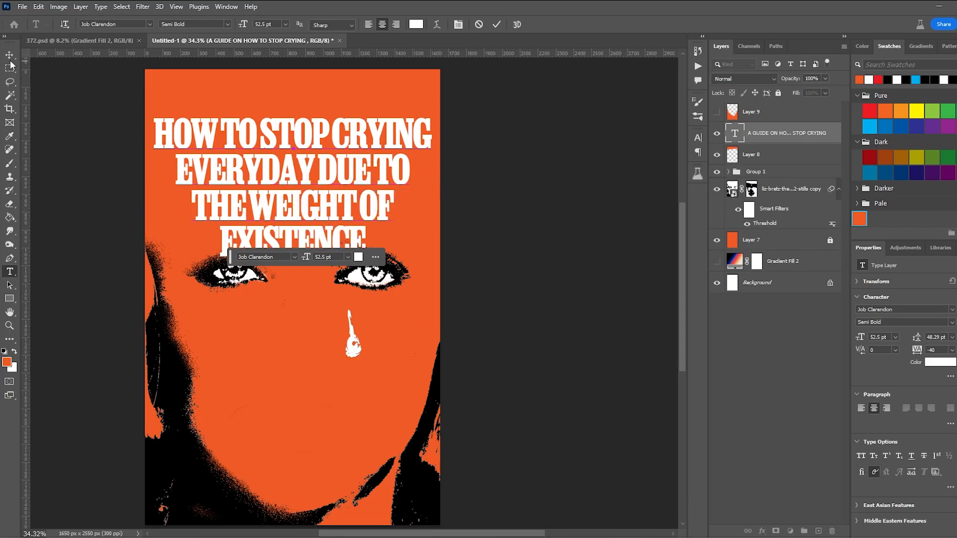
# Step: Scale the four-line title down to about 88% so it sits clear above the eyes
pyautogui.hotkey('ctrl', 't')
pyautogui.moveTo(292, 258); pyautogui.dragTo(292, 240)
pyautogui.press('Return')
# Step: Set the whole title's tracking to -20 and nudge the title slightly higher on the cover
pyautogui.doubleClick(735, 133)
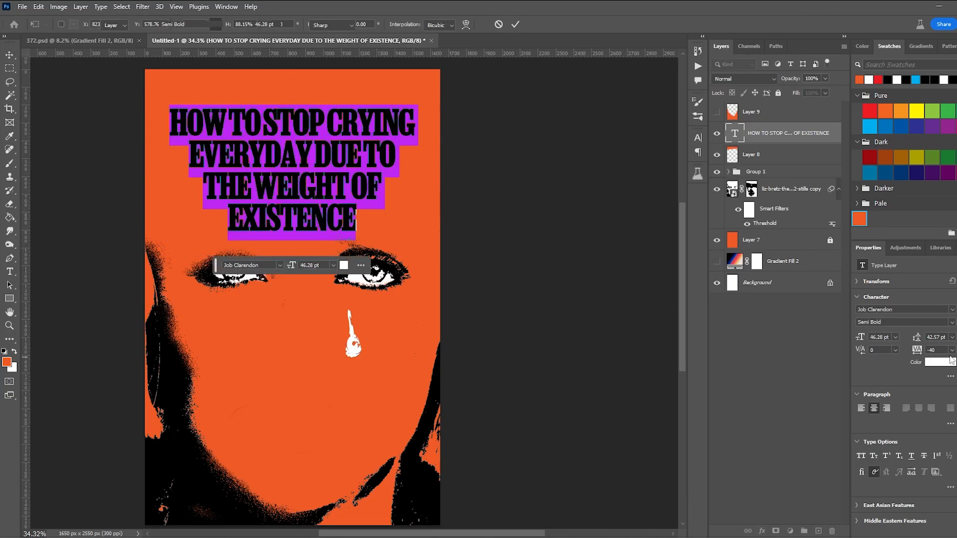
pyautogui.click(951, 349)
pyautogui.click(941, 418)
pyautogui.moveTo(915, 351); pyautogui.dragTo(915, 351)
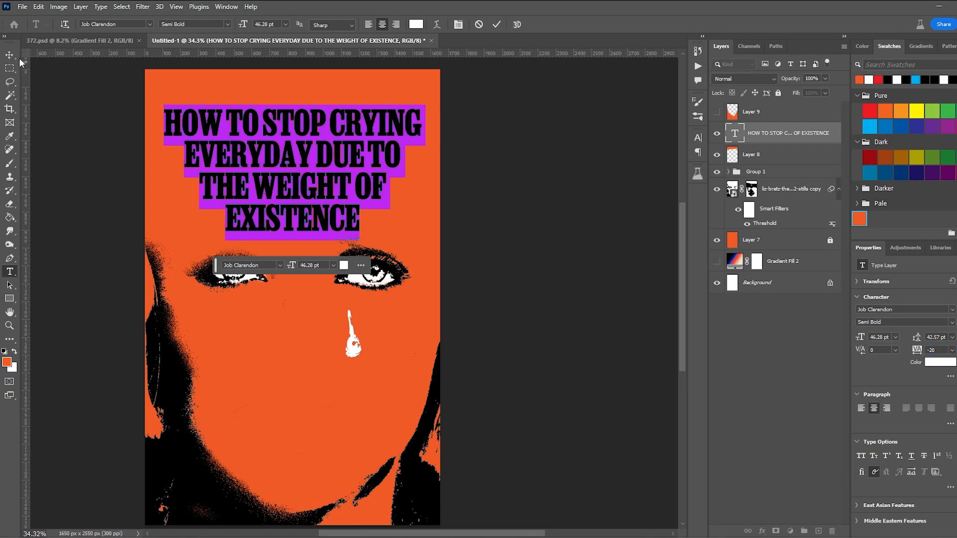
pyautogui.click(9, 55)
pyautogui.scroll(-3, 333, 201)
pyautogui.moveTo(337, 204); pyautogui.dragTo(336, 201)
pyautogui.scroll(-3, 389, 219)
pyautogui.scroll(5, 379, 219)
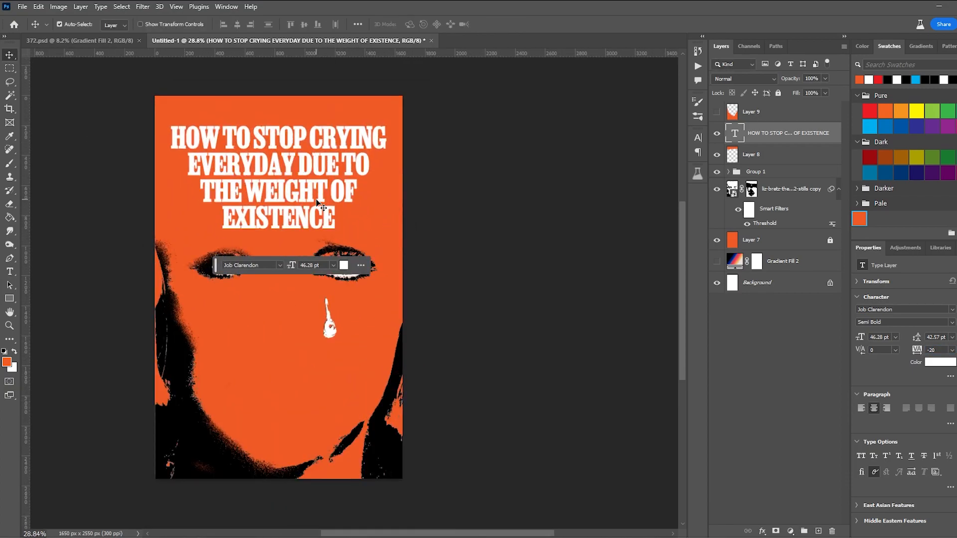
# Step: Switch to Pinterest and browse the vintage book covers related to the Crime and Punishment pin for title lettering ideas
pyautogui.scroll(-2, 341, 203)
pyautogui.scroll(1, 341, 203)
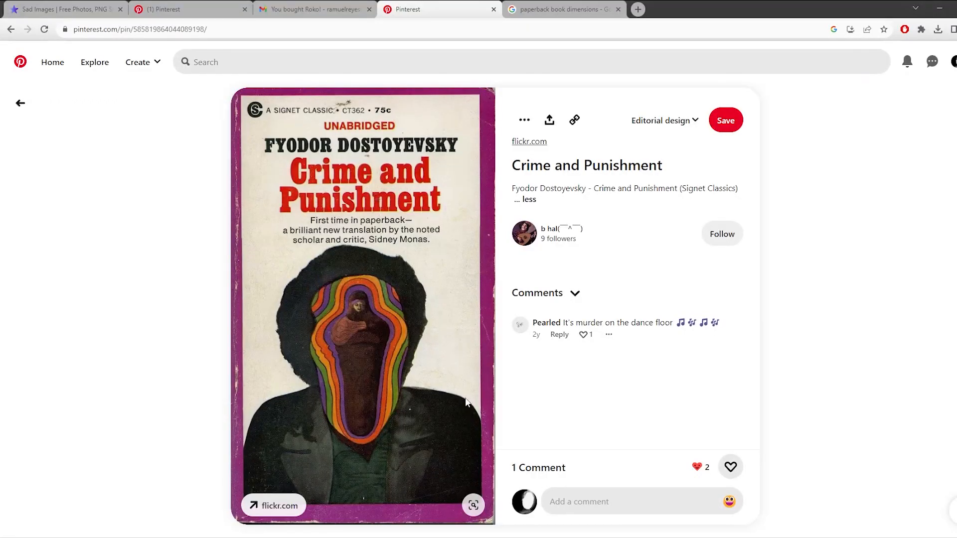
pyautogui.scroll(-5, 466, 386)
pyautogui.scroll(-5, 466, 386)
pyautogui.scroll(-4, 459, 368)
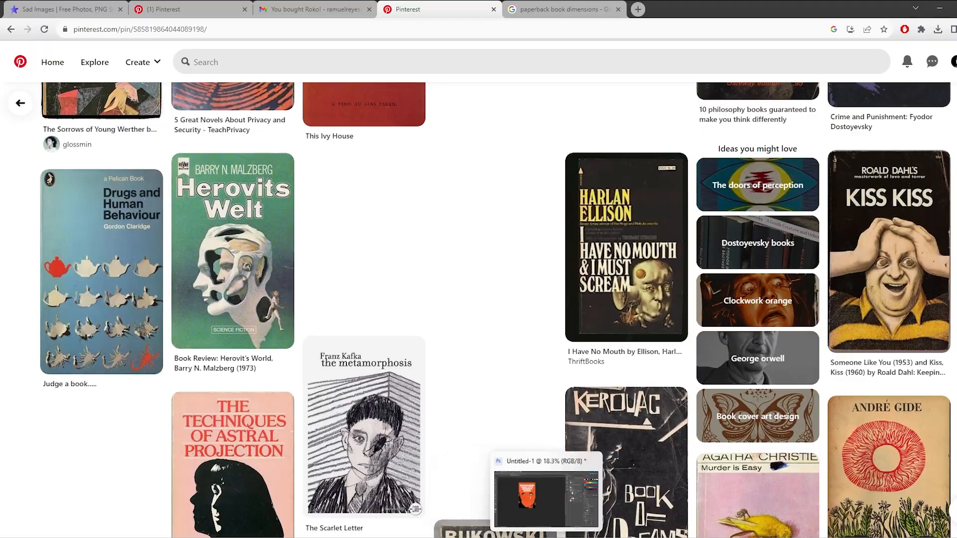
# Step: Switch back to Photoshop and change the whole title's font to New Spirit Bold Condensed
pyautogui.click(548, 535)
pyautogui.click(292, 162)
pyautogui.click(100, 26)
pyautogui.write('spirit')
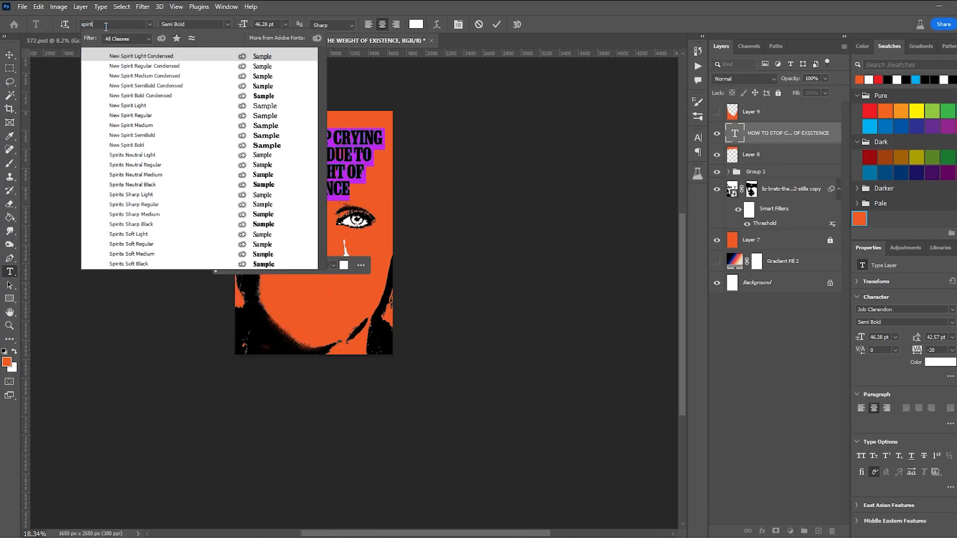
pyautogui.click(155, 97)
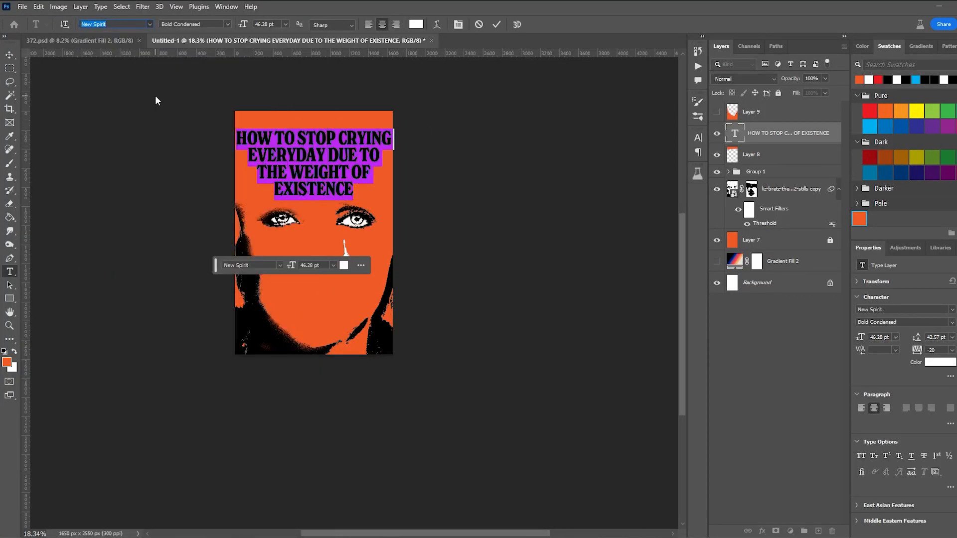
# Step: Replace the title with "HOW TO STOP CRYING" over three lines and scale it up to about 155%
pyautogui.hotkey('ctrl', 'a')
pyautogui.write('HOW TO STOP CRYING')
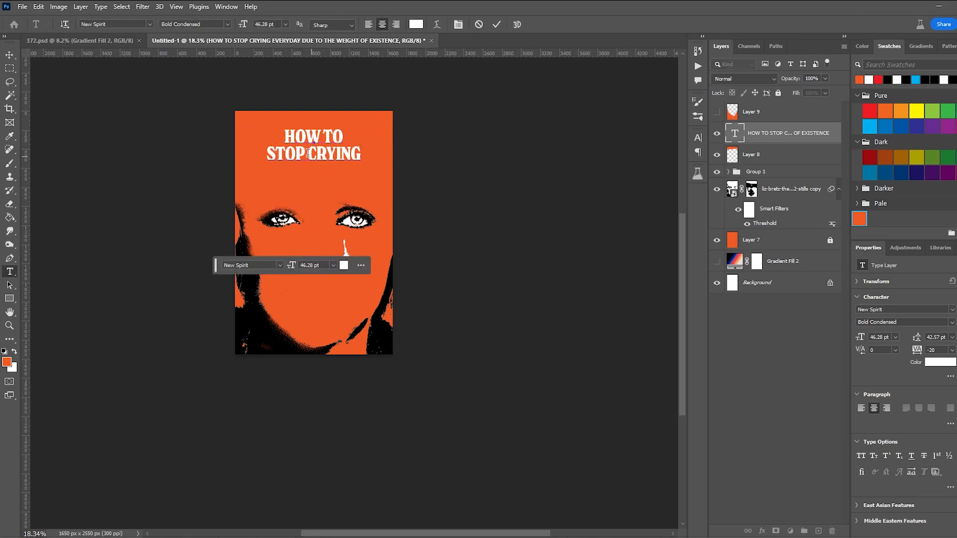
pyautogui.hotkey('ctrl', 'Return')
pyautogui.hotkey('ctrl', 't')
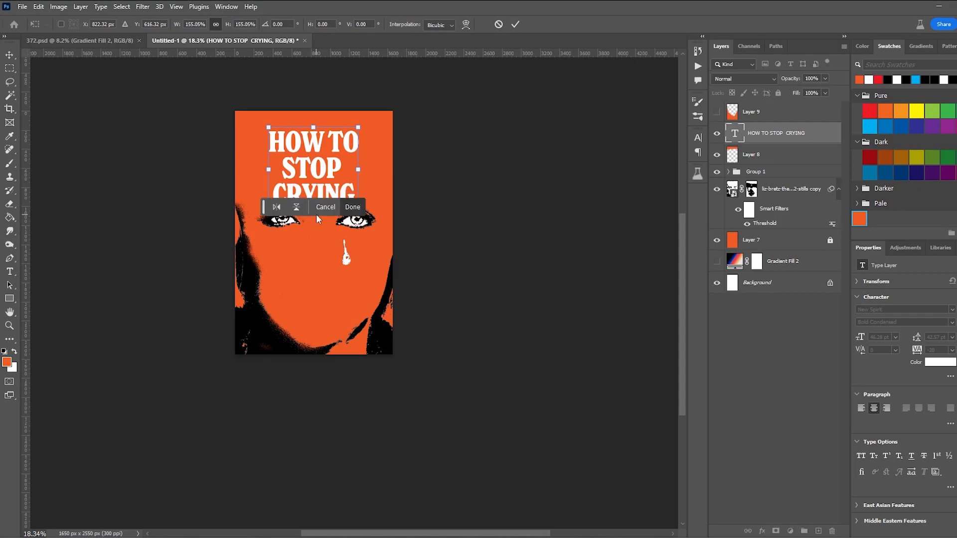
# Step: Try the title in SemiBold Condensed, return it to Bold Condensed, and tighten its leading to 56 pt
pyautogui.doubleClick(332, 181)
pyautogui.click(228, 25)
pyautogui.click(217, 60)
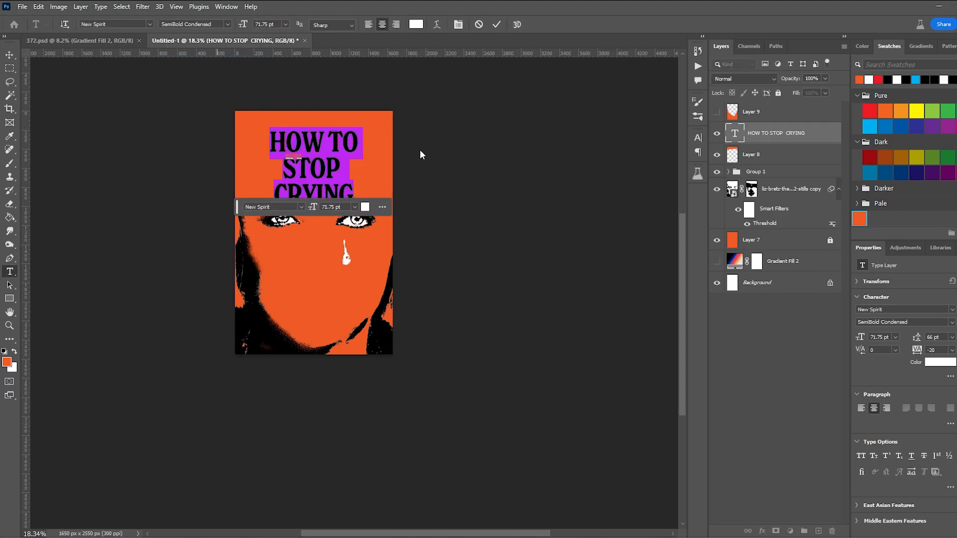
pyautogui.click(228, 24)
pyautogui.click(209, 66)
pyautogui.hotkey('ctrl', 'Return')
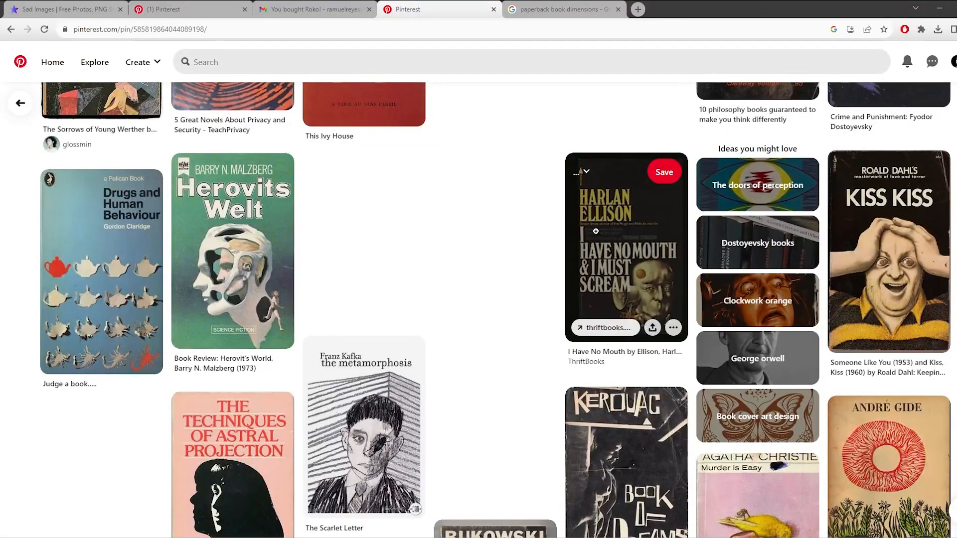
# Step: Switch to Pinterest and examine the "I Have No Mouth & I Must Scream" and "The Techniques of Astral Projection" covers and similar pins
pyautogui.click(589, 241)
pyautogui.scroll(-6, 568, 384)
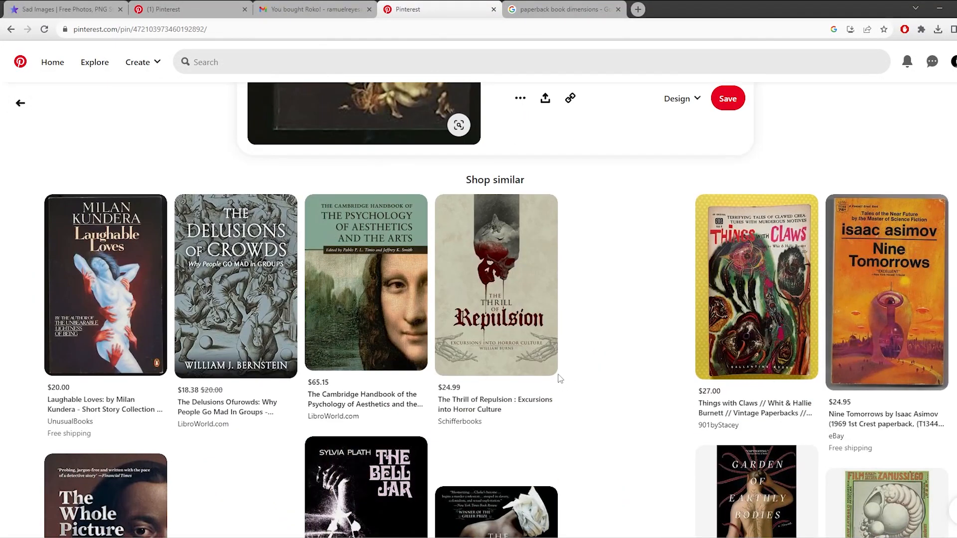
pyautogui.scroll(-10, 559, 378)
pyautogui.hotkey('alt', 'Left')
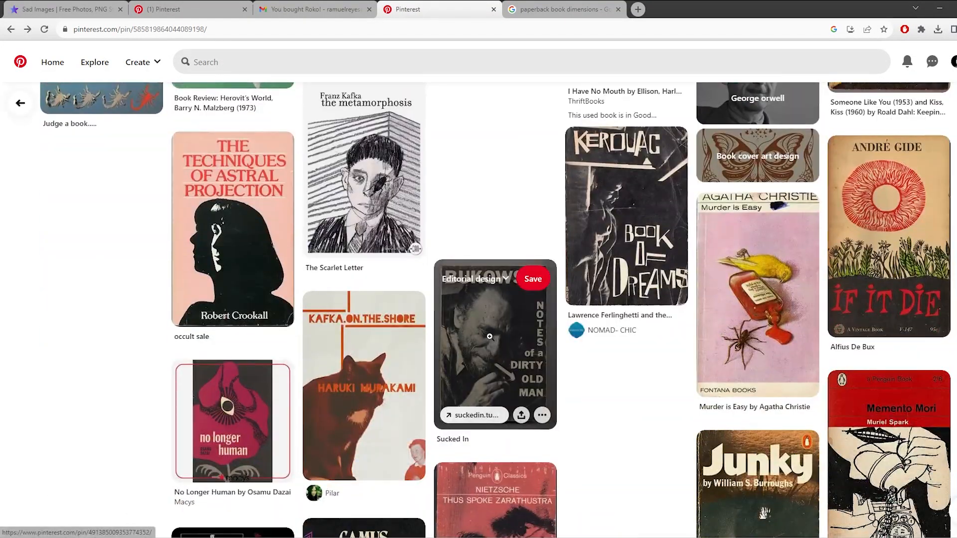
pyautogui.click(232, 229)
pyautogui.scroll(-5, 527, 347)
pyautogui.scroll(5, 524, 343)
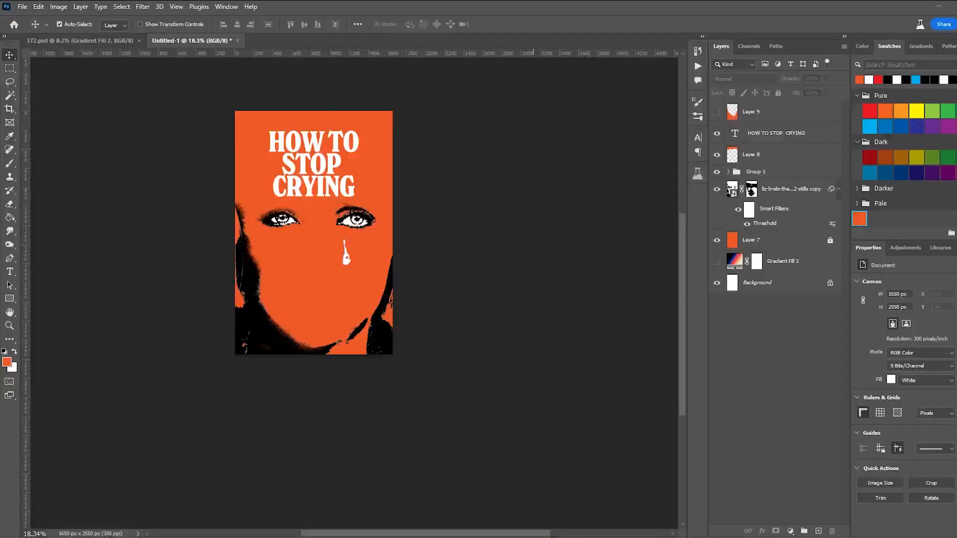
# Step: Switch back to Photoshop, set the title to New Spirit Bold with 55 pt leading and -40 tracking, and nudge it into place
pyautogui.doubleClick(734, 133)
pyautogui.click(194, 24)
pyautogui.click(215, 92)
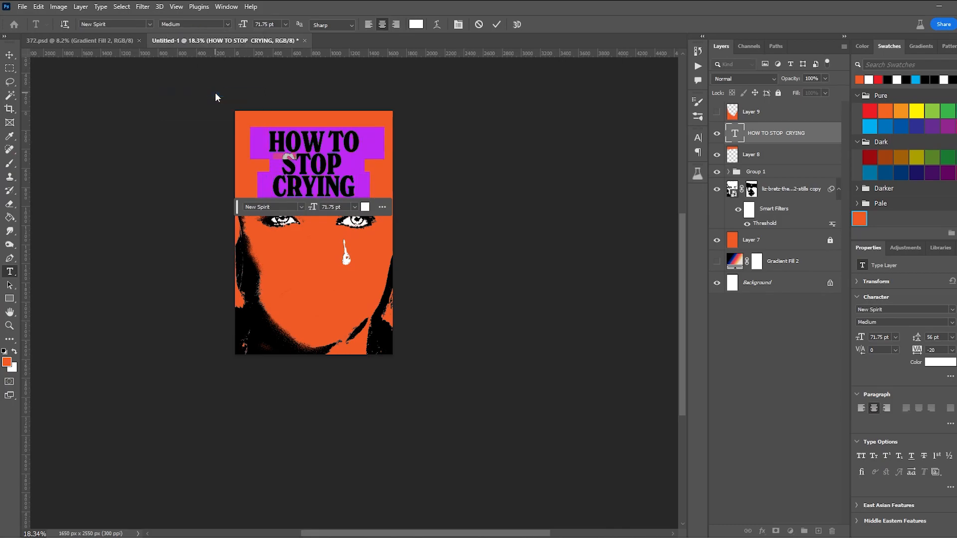
pyautogui.click(227, 25)
pyautogui.click(216, 108)
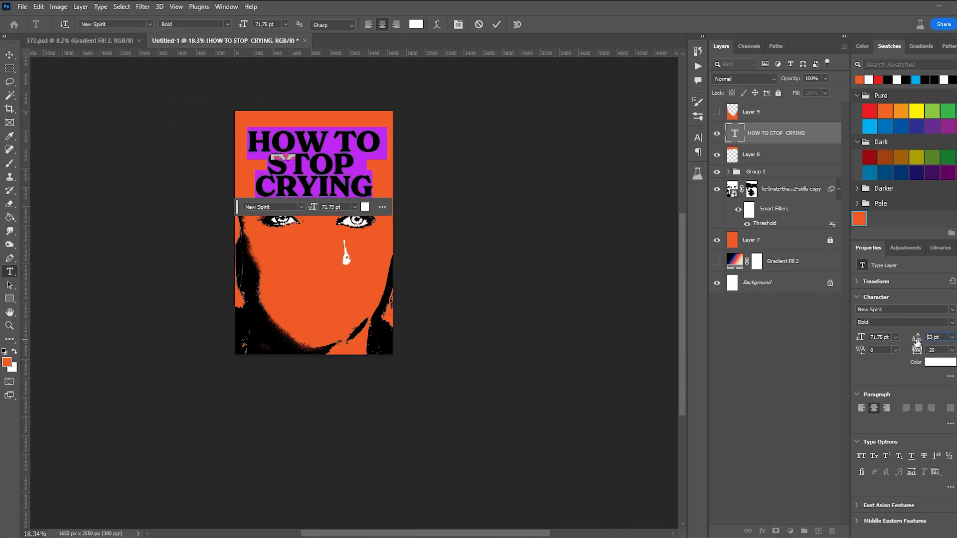
pyautogui.click(8, 55)
pyautogui.moveTo(335, 180); pyautogui.dragTo(337, 179)
pyautogui.click(411, 189)
# Step: Shift the title slightly lower above the eyes and move the floating text options bar below the cover
pyautogui.scroll(3, 322, 203)
pyautogui.moveTo(356, 263); pyautogui.dragTo(388, 361)
pyautogui.scroll(-3, 412, 314)
pyautogui.scroll(4, 376, 229)
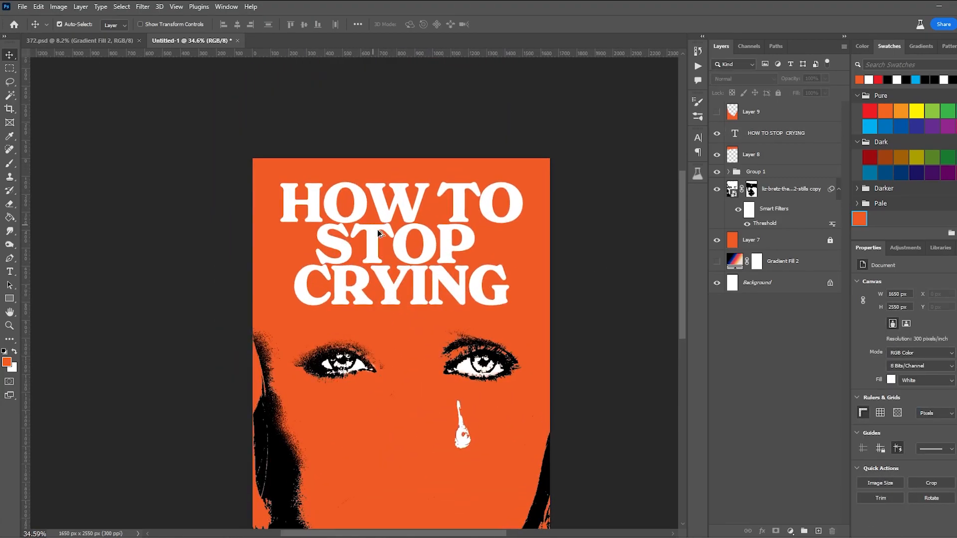
pyautogui.moveTo(399, 246); pyautogui.dragTo(399, 254)
pyautogui.scroll(-8, 556, 331)
pyautogui.scroll(1, 555, 333)
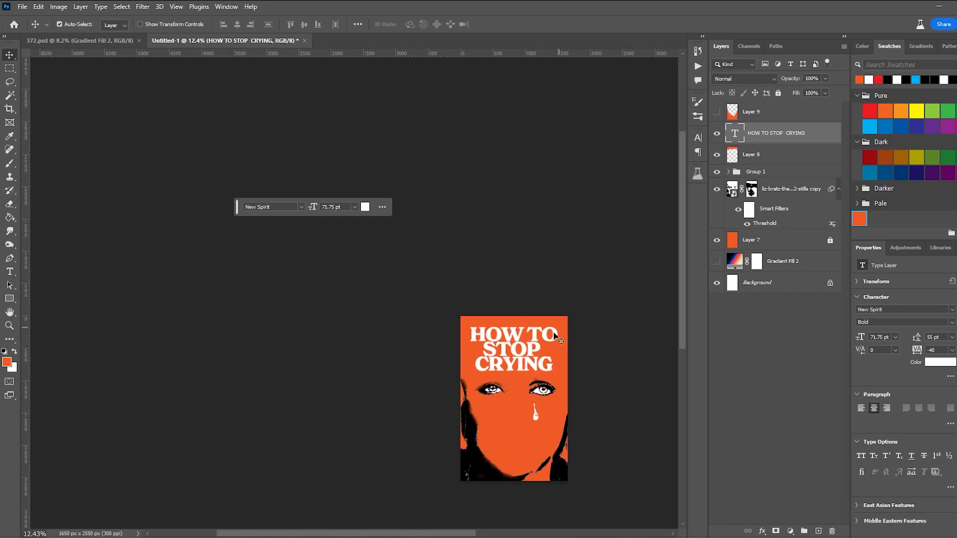
pyautogui.moveTo(521, 381); pyautogui.dragTo(365, 270)
pyautogui.scroll(5, 366, 270)
pyautogui.scroll(-1, 361, 259)
pyautogui.moveTo(237, 207); pyautogui.dragTo(277, 480)
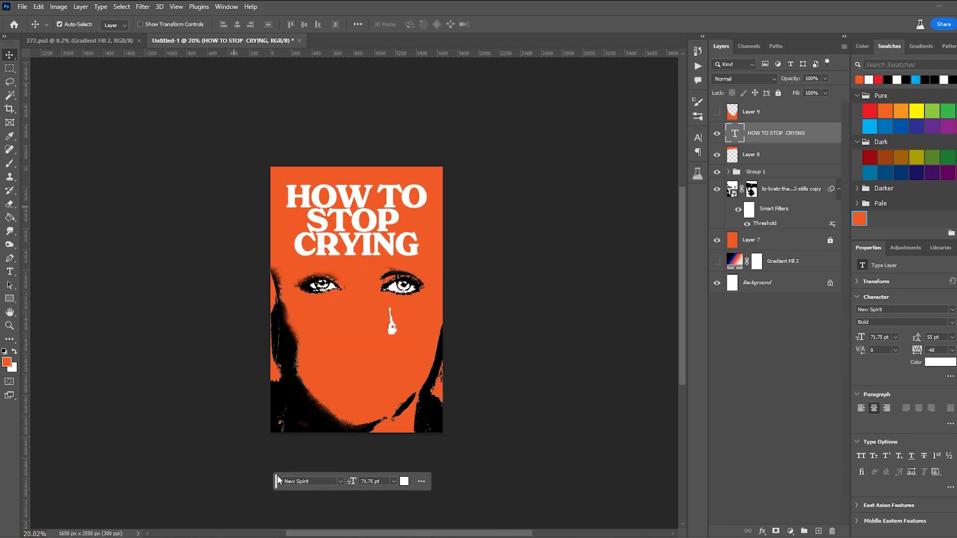
# Step: Set the whole title's leading to 60 pt and its font style to SemiBold Condensed
pyautogui.doubleClick(401, 239)
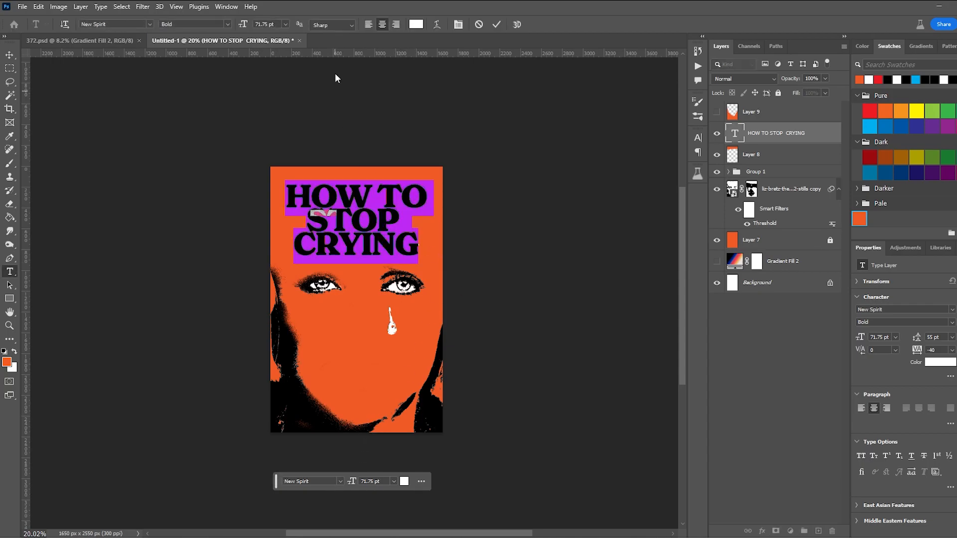
pyautogui.moveTo(916, 339); pyautogui.dragTo(919, 342)
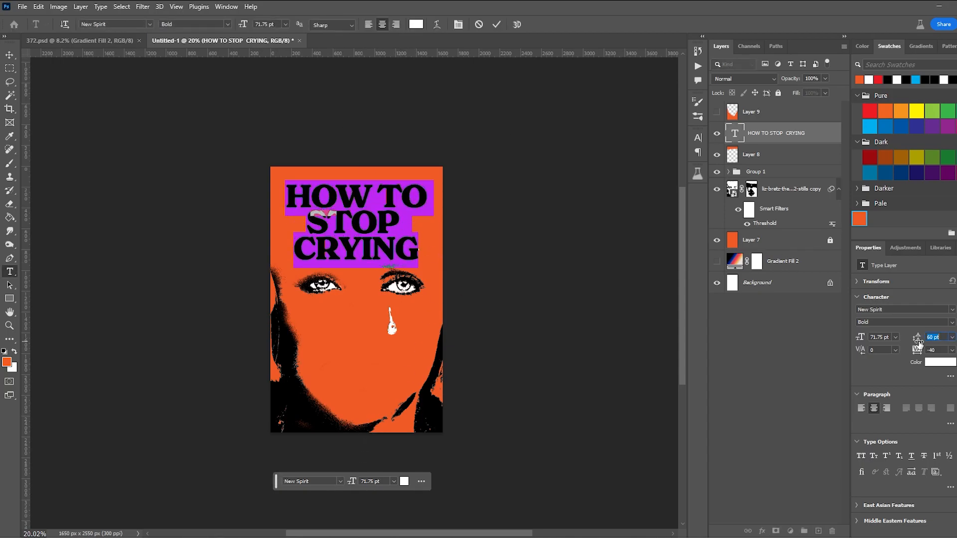
pyautogui.click(230, 24)
pyautogui.click(205, 59)
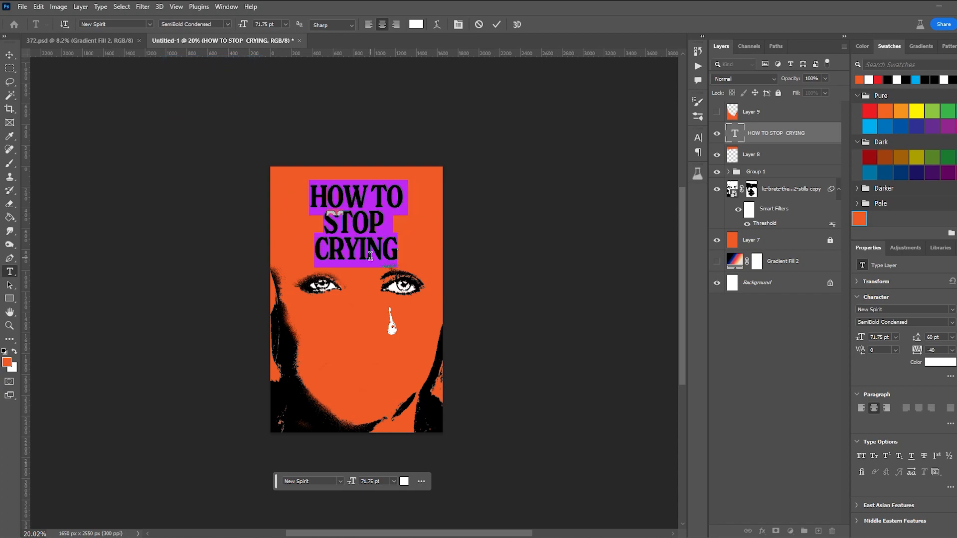
pyautogui.click(396, 252)
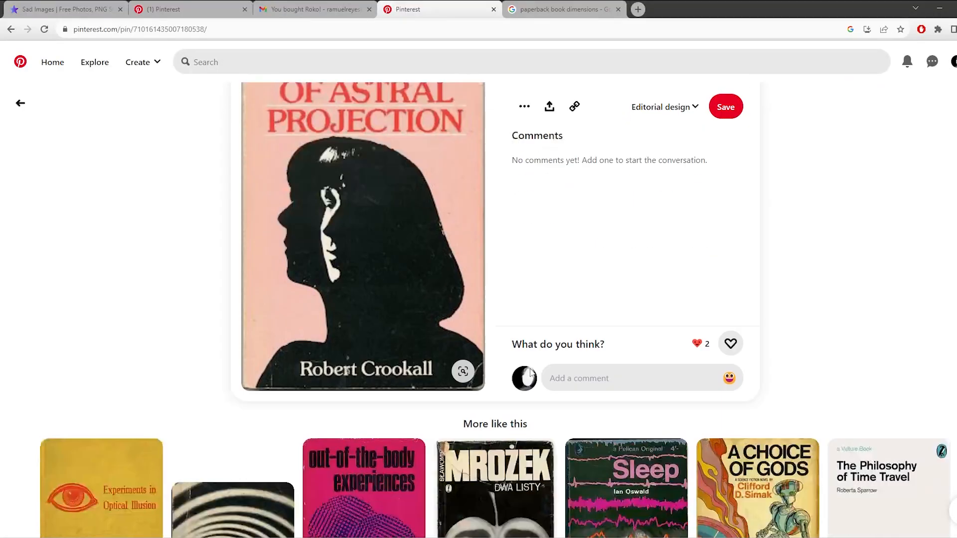
# Step: Switch to Pinterest and browse the covers similar to "The Techniques of Astral Projection" for other title typefaces
pyautogui.scroll(-5, 197, 214)
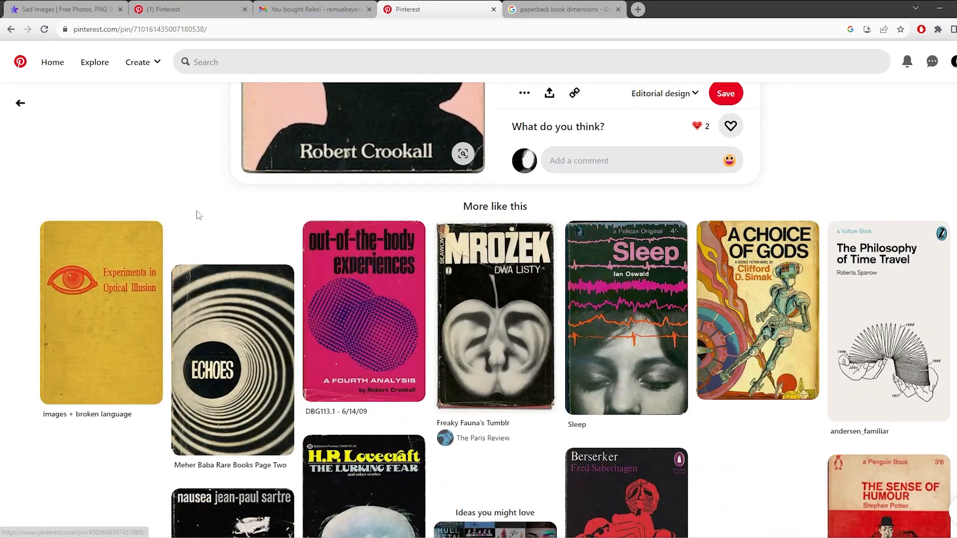
pyautogui.scroll(-4, 196, 201)
pyautogui.scroll(-7, 197, 202)
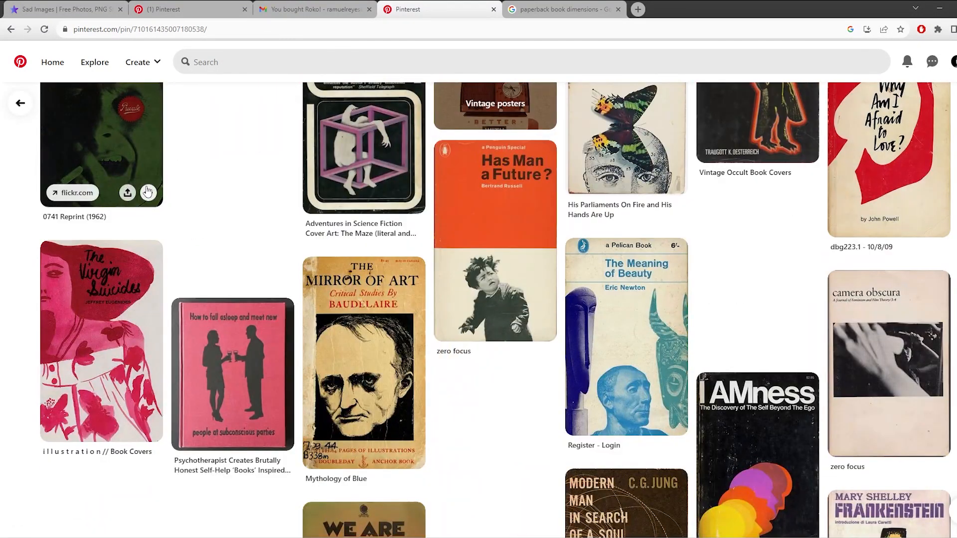
pyautogui.scroll(-4, 267, 205)
pyautogui.scroll(-5, 268, 200)
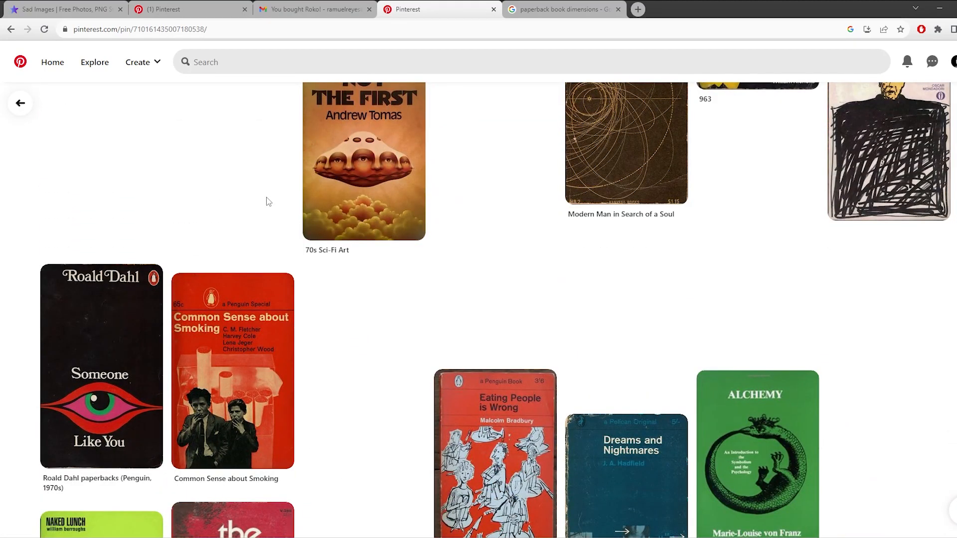
pyautogui.scroll(-6, 266, 201)
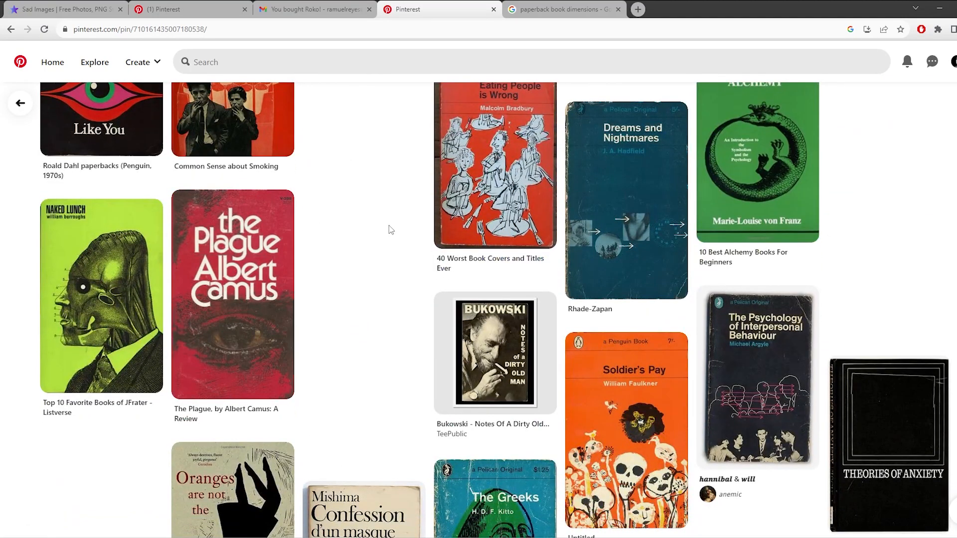
pyautogui.scroll(-10, 357, 220)
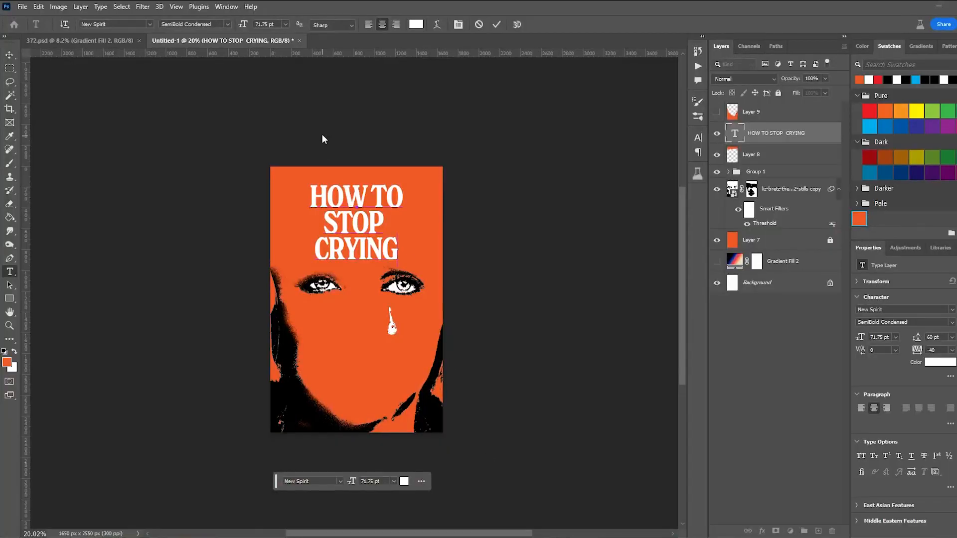
# Step: Switch back to Photoshop and change the whole title's font to ITC Avant Garde Gothic Pro Book
pyautogui.doubleClick(355, 222)
pyautogui.hotkey('ctrl', 'a')
pyautogui.click(127, 24)
pyautogui.write('avant')
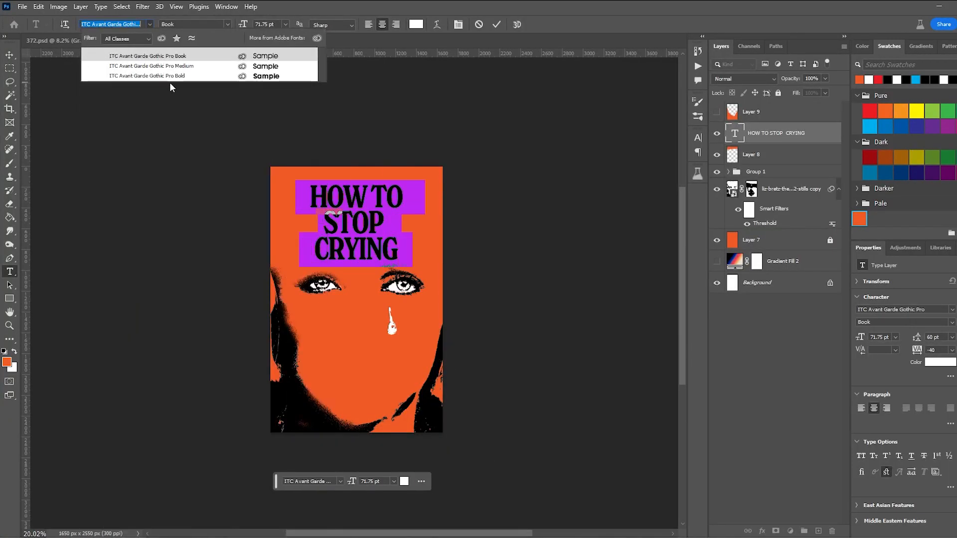
pyautogui.click(184, 56)
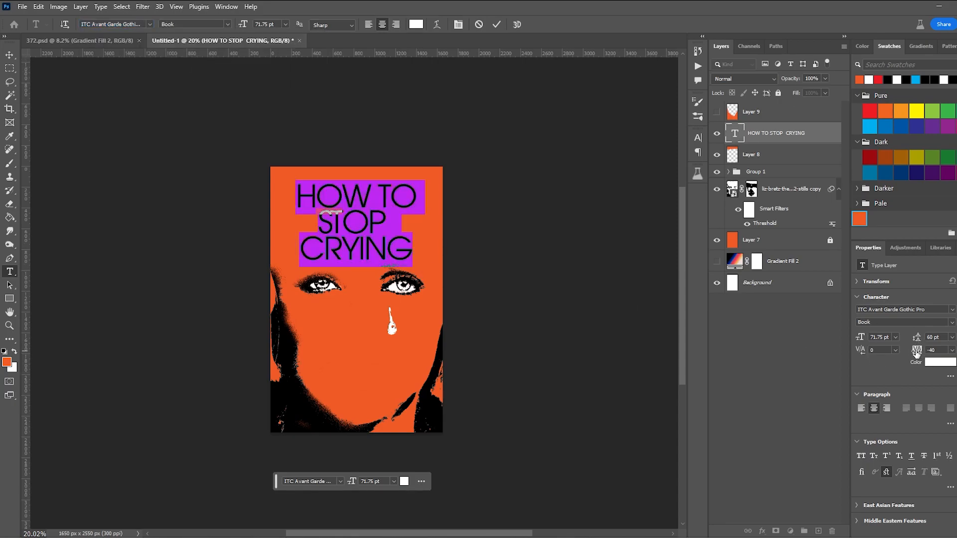
# Step: Replace the title with "A Guide on How to Stop Crying Everyday", broken over three lines after "on" and "Stop"
pyautogui.write('A Guide on')
pyautogui.press('Return')
pyautogui.write('How to Stop')
pyautogui.press('Return')
pyautogui.write('Crying Everyday')
# Step: Tighten the whole title's tracking to -100 and its leading to 55 pt
pyautogui.hotkey('ctrl', 'a')
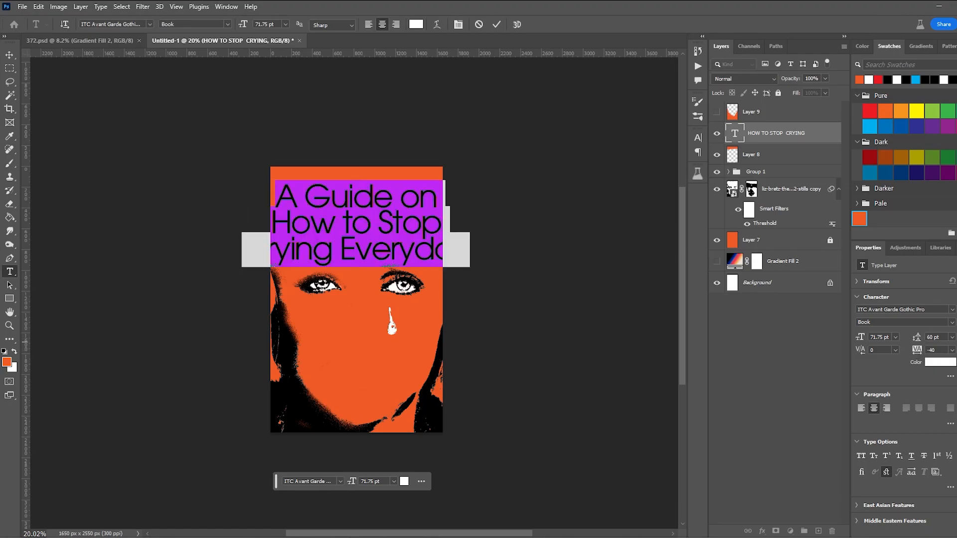
pyautogui.scroll(-2, 920, 353)
pyautogui.scroll(-2, 914, 337)
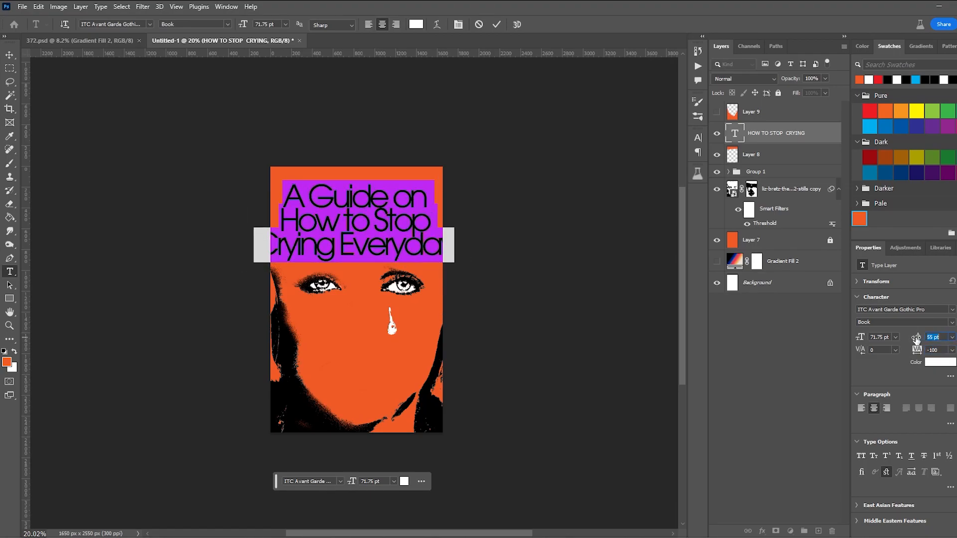
# Step: Scale the three-line title down to a 55 pt font size and center it horizontally above the eyes
pyautogui.click(10, 55)
pyautogui.hotkey('ctrl', 't')
pyautogui.moveTo(455, 264); pyautogui.dragTo(432, 253)
pyautogui.moveTo(353, 250); pyautogui.dragTo(372, 234)
pyautogui.press('Return')
# Step: Turn on standard ligatures and stylistic alternates for the whole title
pyautogui.scroll(2, 358, 232)
pyautogui.press('t')
pyautogui.click(432, 235)
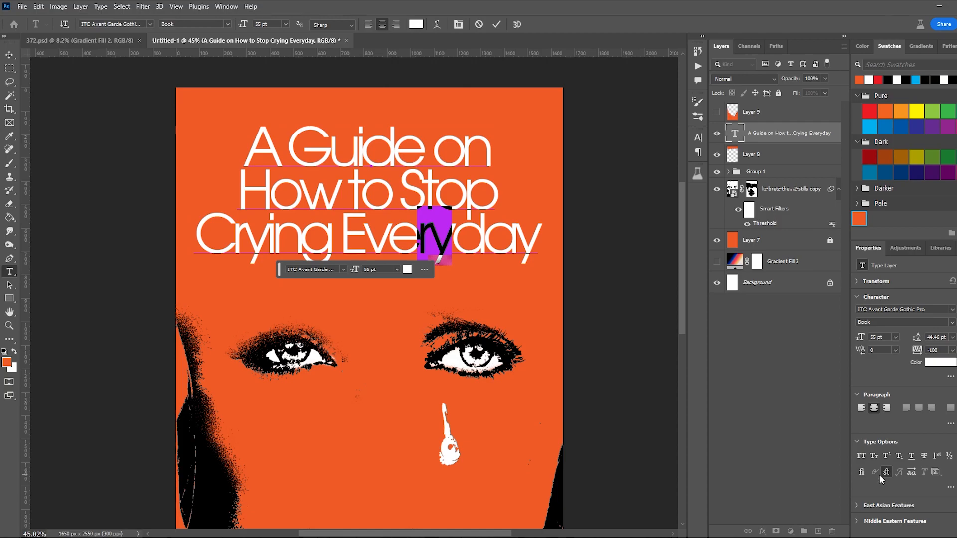
pyautogui.hotkey('ctrl', 'a')
pyautogui.click(910, 472)
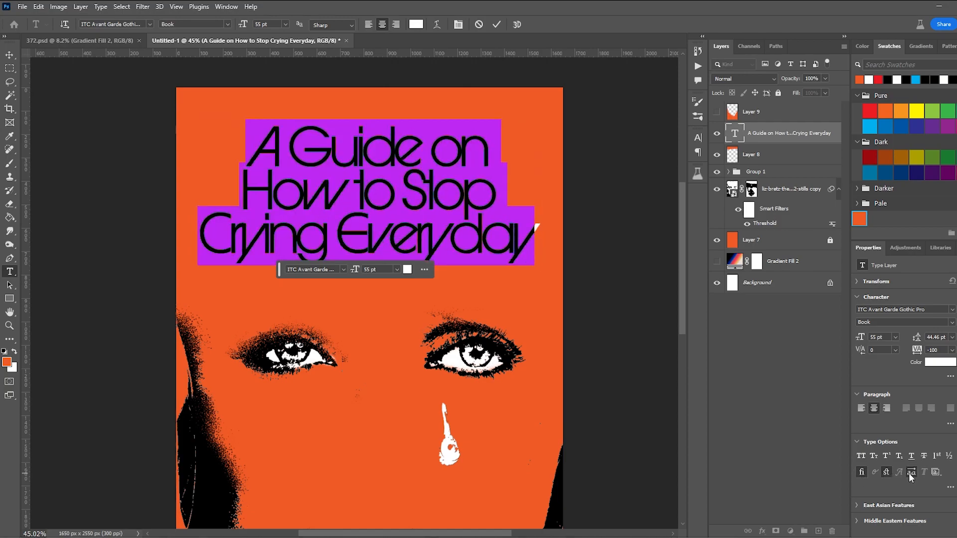
pyautogui.click(423, 224)
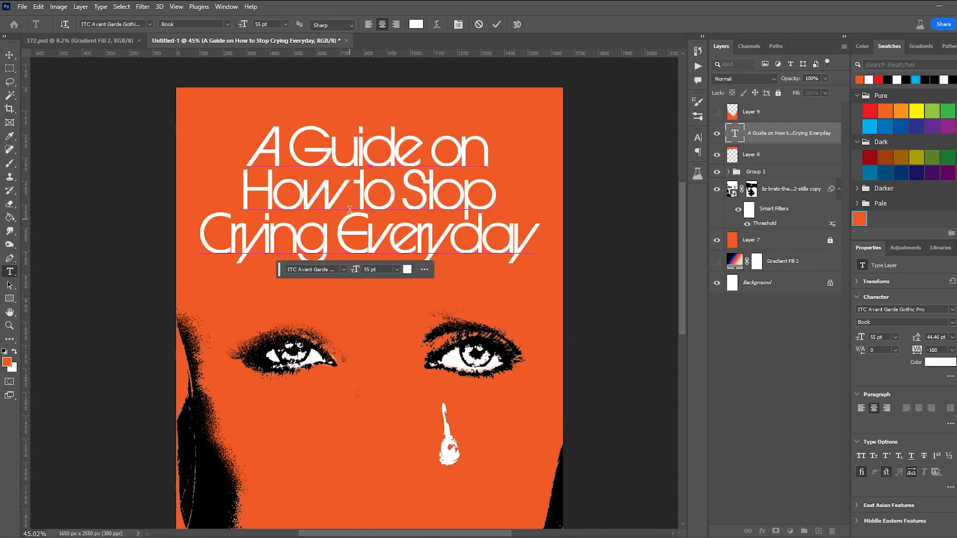
# Step: Set the whole title's font style to Medium and glance again at the reference covers on Pinterest
pyautogui.hotkey('ctrl', 'a')
pyautogui.click(218, 43)
pyautogui.click(450, 205)
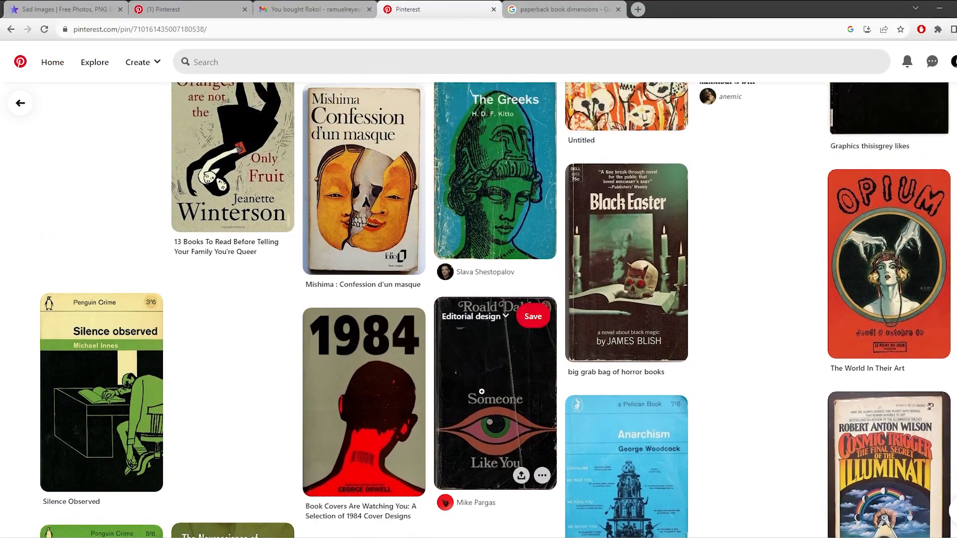
pyautogui.scroll(5, 481, 391)
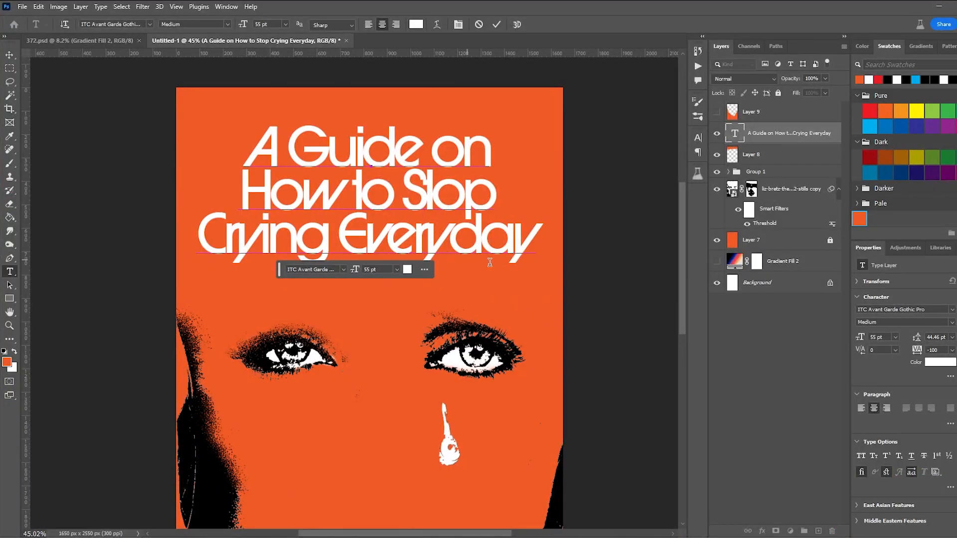
# Step: Set the whole title's tracking to -80 and swap the "t" in "Stop" for an alternate glyph
pyautogui.hotkey('ctrl', 'a')
pyautogui.moveTo(917, 354); pyautogui.dragTo(918, 354)
pyautogui.click(431, 188)
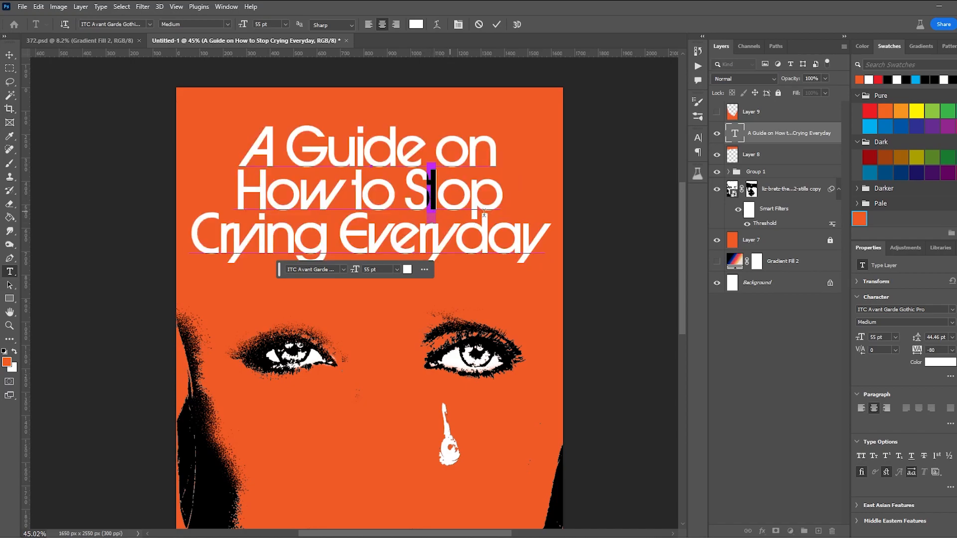
pyautogui.rightClick(433, 186)
pyautogui.click(473, 255)
pyautogui.click(472, 242)
pyautogui.click(434, 185)
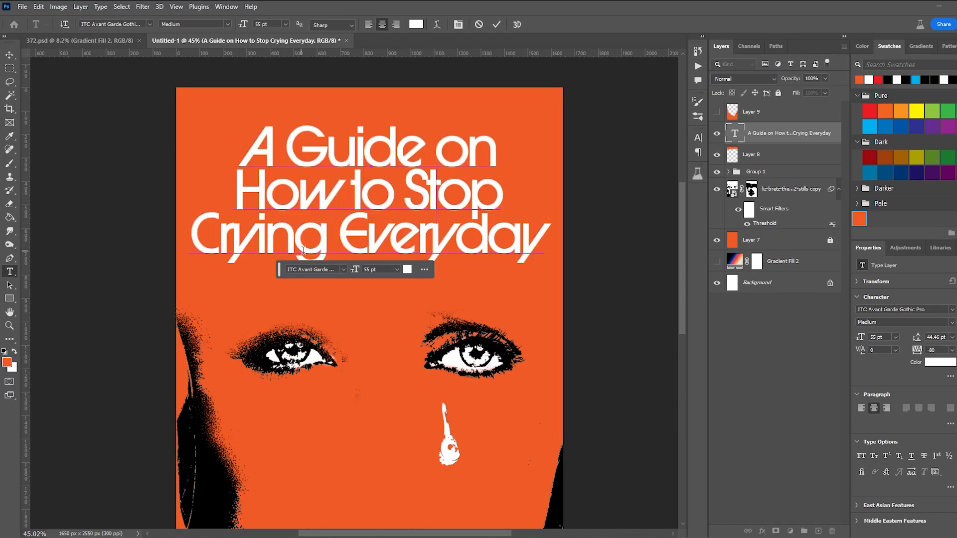
# Step: Swap the "t" in "to" for an alternate glyph and finish editing the title text
pyautogui.rightClick(358, 198)
pyautogui.click(430, 270)
pyautogui.click(397, 264)
pyautogui.scroll(-5, 490, 226)
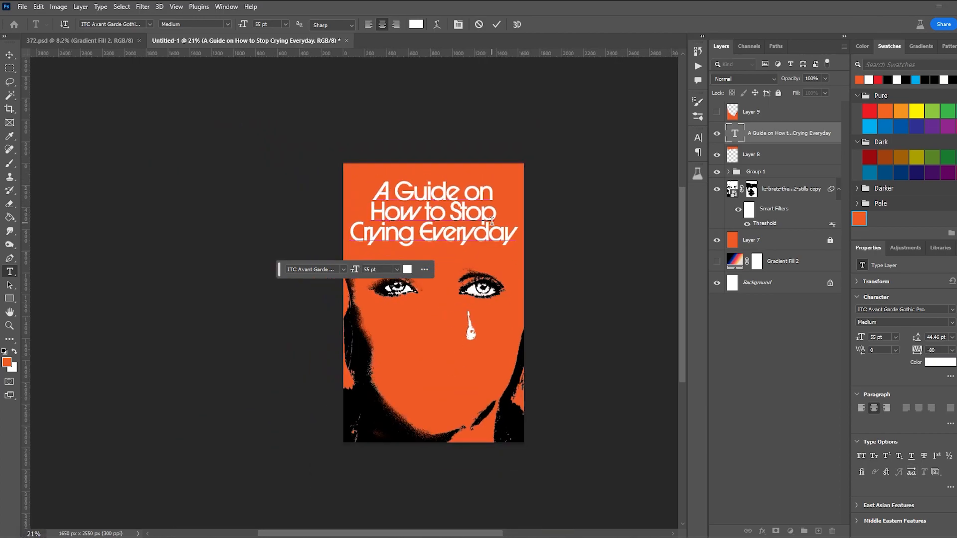
pyautogui.press('Escape')
pyautogui.press('v')
pyautogui.scroll(1, 503, 252)
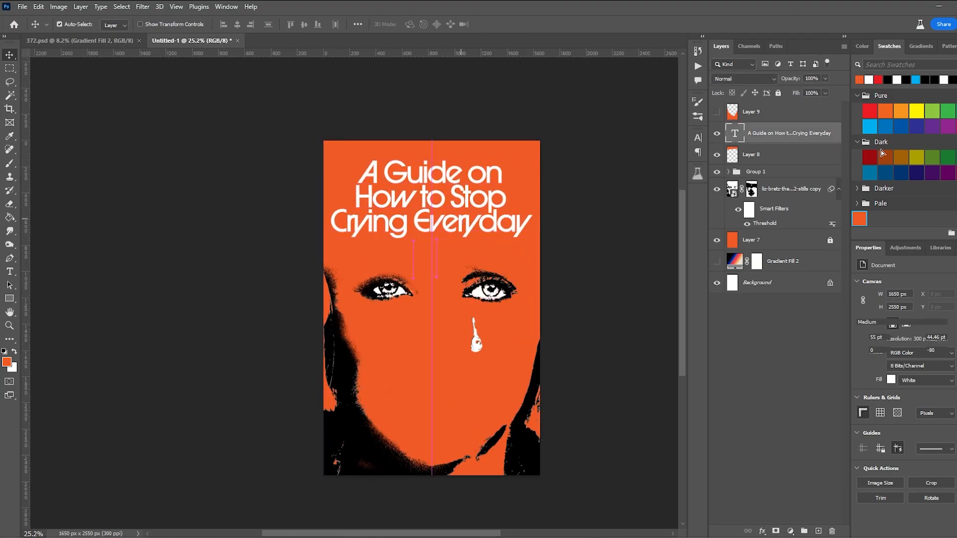
# Step: Pick black as the foreground color and move the title slightly down, keeping it horizontally centered
pyautogui.click(888, 79)
pyautogui.hotkey('ctrl', 'z')
pyautogui.moveTo(478, 224); pyautogui.dragTo(450, 204)
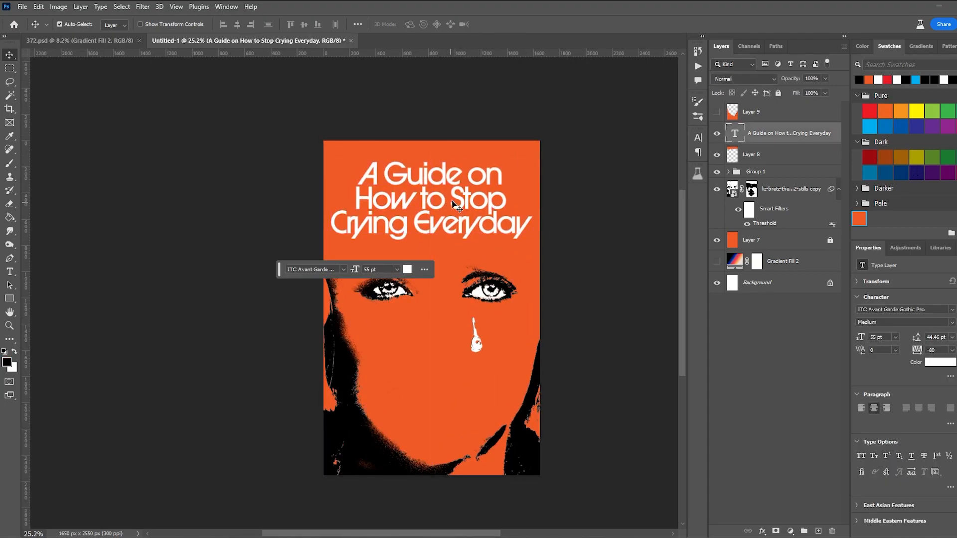
pyautogui.doubleClick(421, 227)
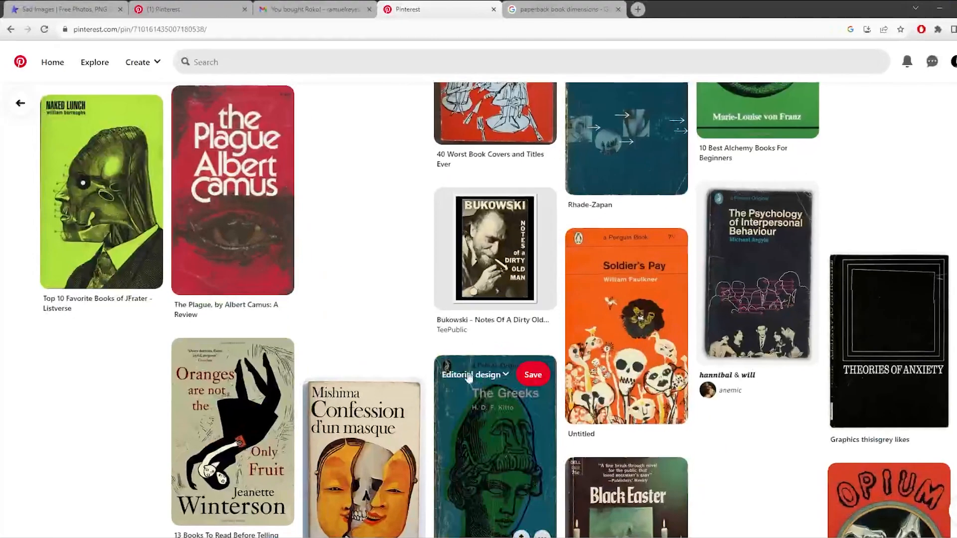
# Step: Look back through the vintage book covers on Pinterest up to the opened reference cover
pyautogui.scroll(7, 391, 342)
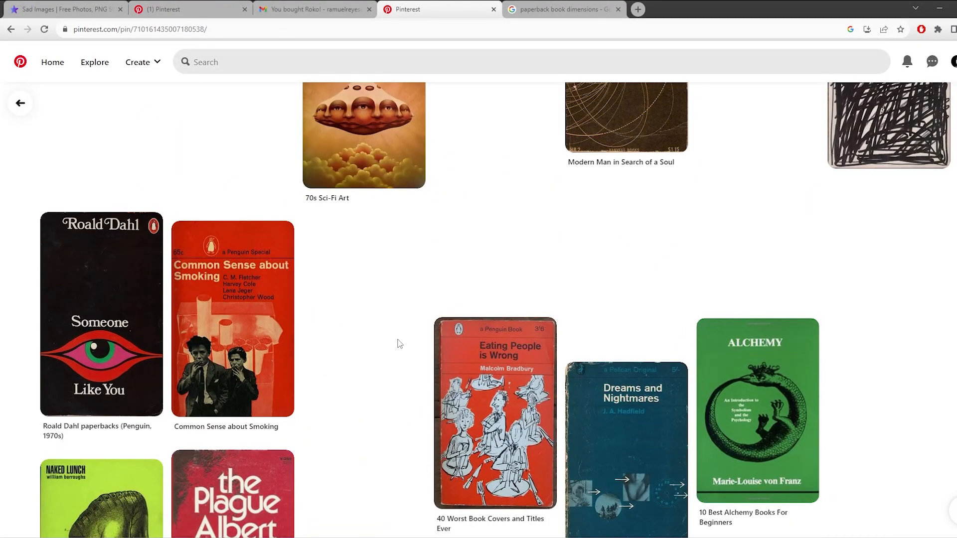
pyautogui.scroll(5, 409, 340)
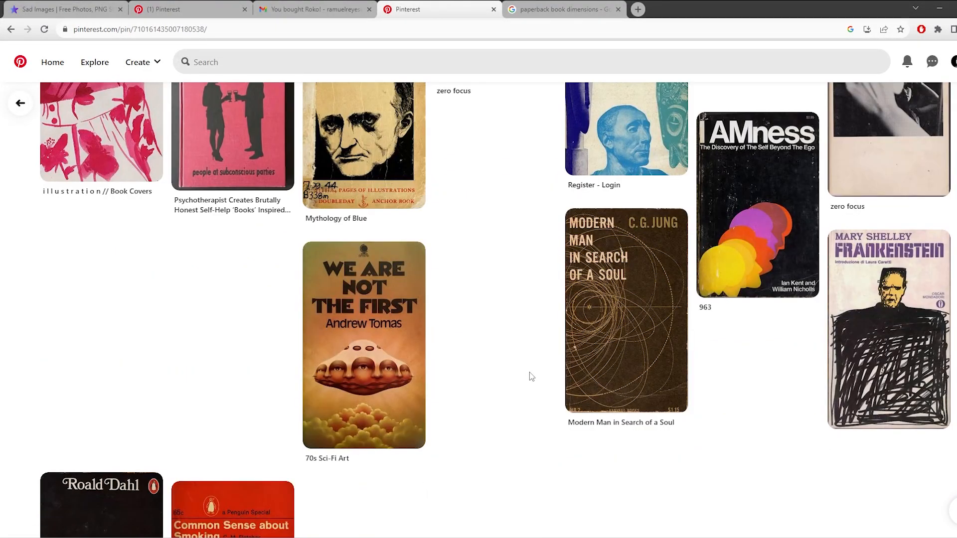
pyautogui.scroll(5, 529, 374)
pyautogui.scroll(12, 522, 388)
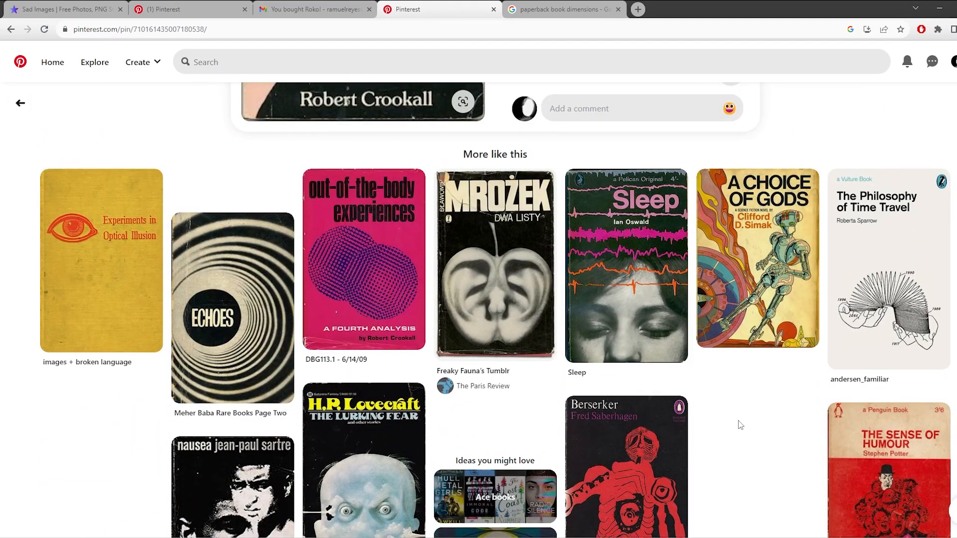
pyautogui.scroll(7, 740, 424)
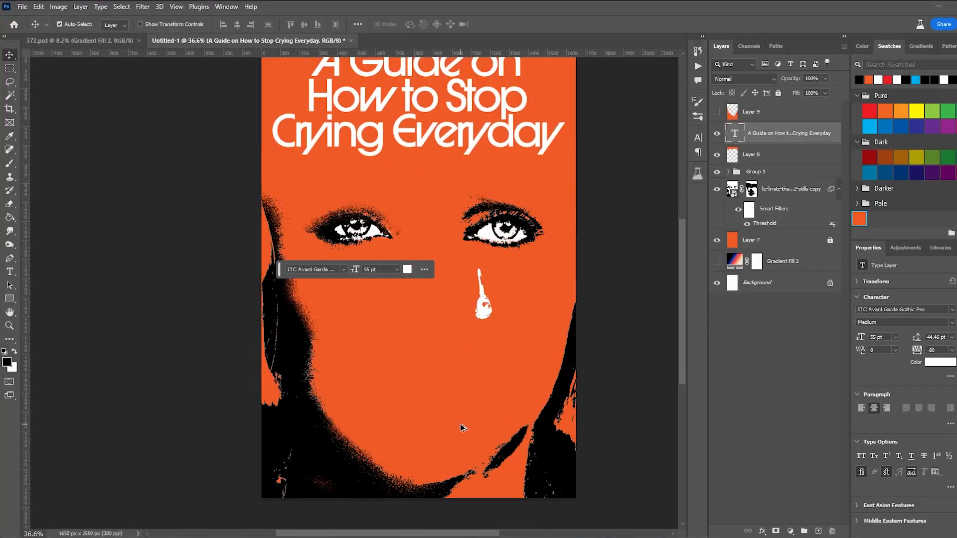
# Step: Move the eyes, tear and face artwork up together and enlarge them to about 101.3%, shifting them slightly sideways
pyautogui.scroll(-2, 448, 395)
pyautogui.press('Down')
pyautogui.press('Up')
pyautogui.press('Up')
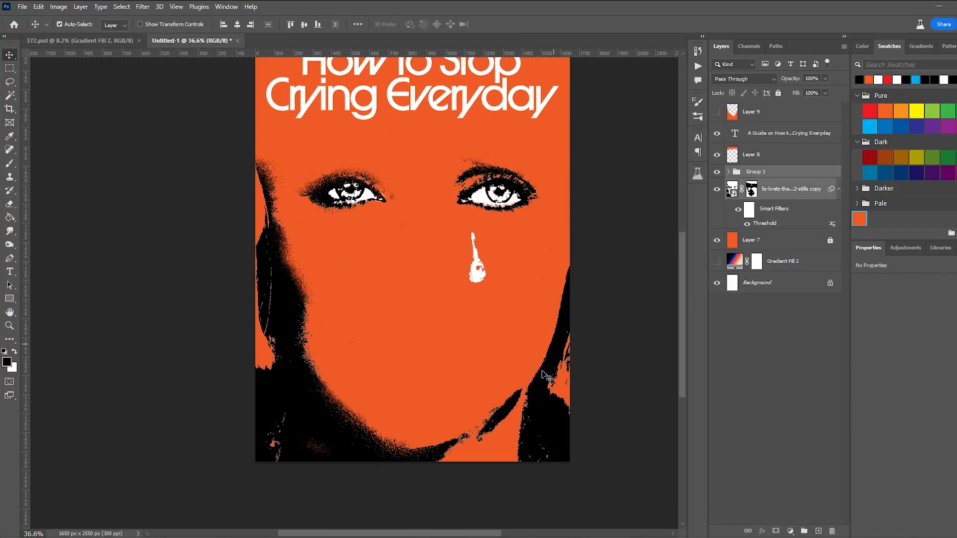
pyautogui.moveTo(546, 428); pyautogui.dragTo(547, 397)
pyautogui.hotkey('ctrl', 't')
pyautogui.click(504, 237)
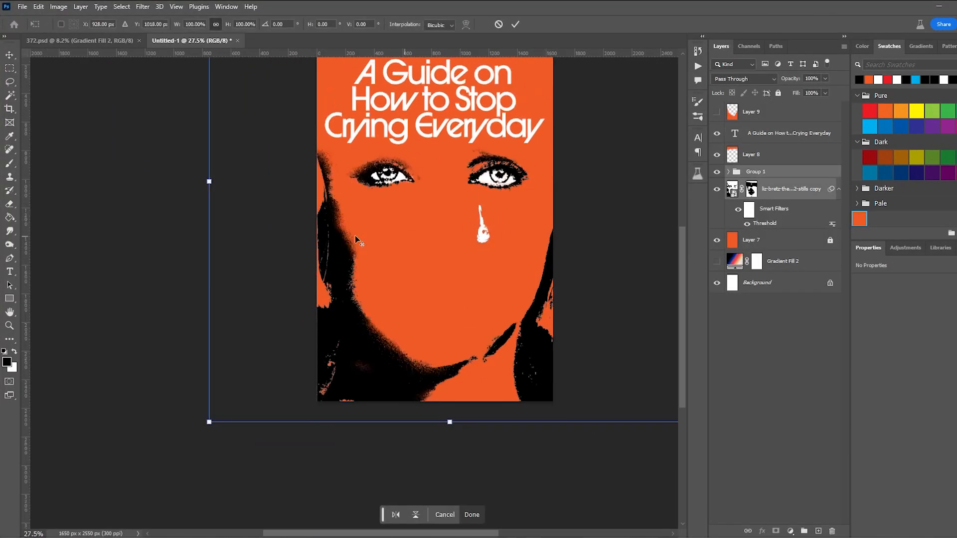
pyautogui.moveTo(209, 182); pyautogui.dragTo(203, 182)
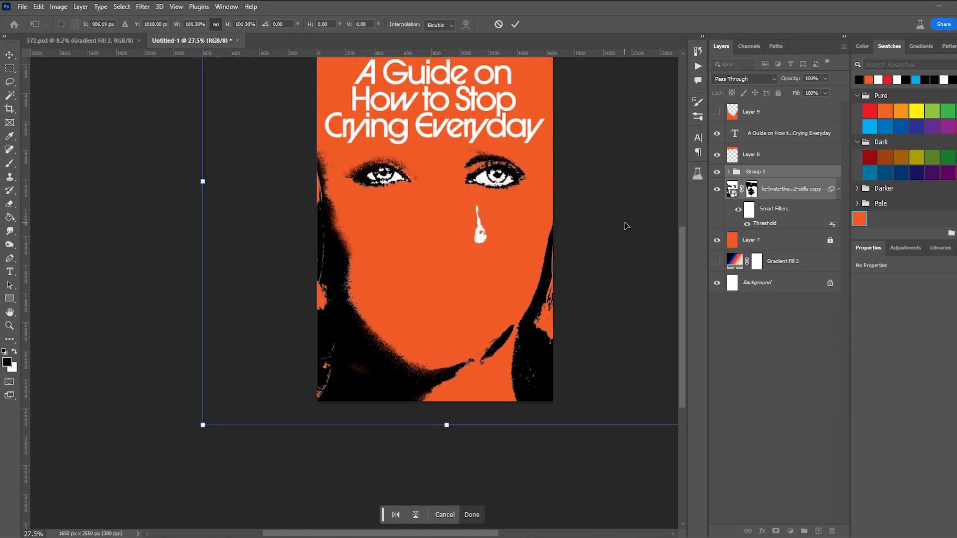
pyautogui.press('Return')
# Step: Delete the hidden orange gradient layer above the title and add a new empty layer directly above Layer 7
pyautogui.click(772, 120)
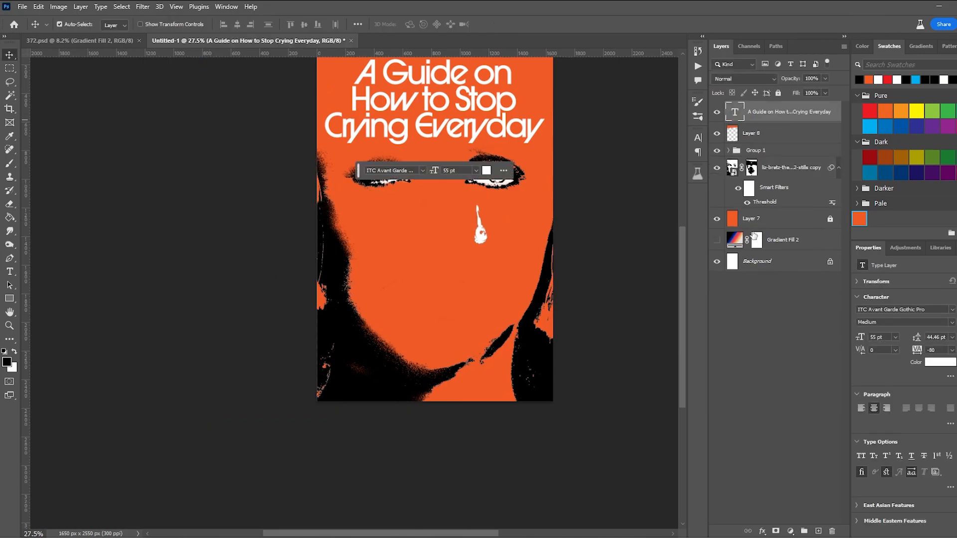
pyautogui.click(755, 220)
pyautogui.click(817, 531)
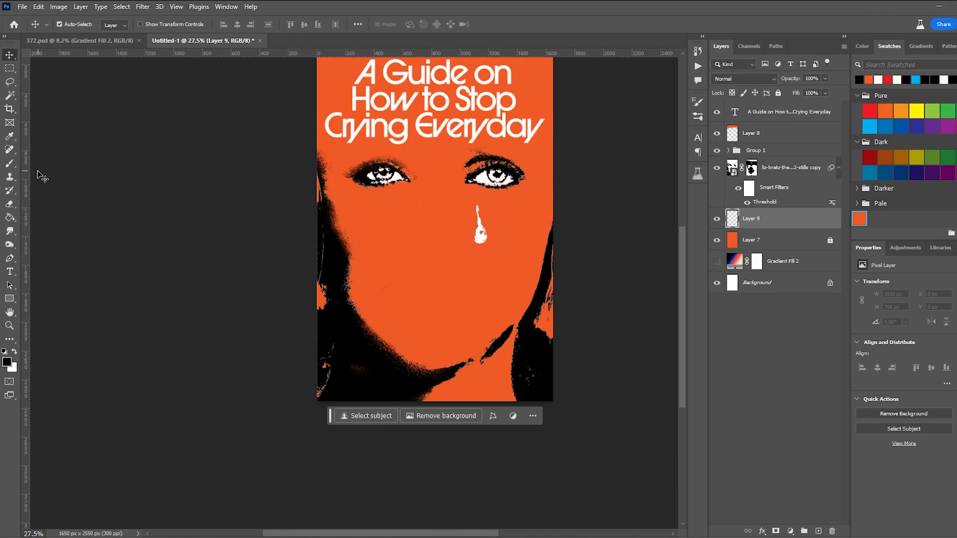
# Step: Brush solid black with the 500 px grainy brush over the orange gaps in the hair on both sides of the face
pyautogui.click(10, 165)
pyautogui.click(351, 329)
pyautogui.hotkey('ctrl', 'z')
pyautogui.press('[')
pyautogui.press('[')
pyautogui.press('[')
pyautogui.press('[')
pyautogui.moveTo(309, 301); pyautogui.dragTo(312, 297)
pyautogui.press('[')
pyautogui.moveTo(319, 367)
pyautogui.mouseDown()
pyautogui.moveTo(353, 374)
pyautogui.moveTo(309, 395)
pyautogui.moveTo(333, 391)
pyautogui.mouseUp()
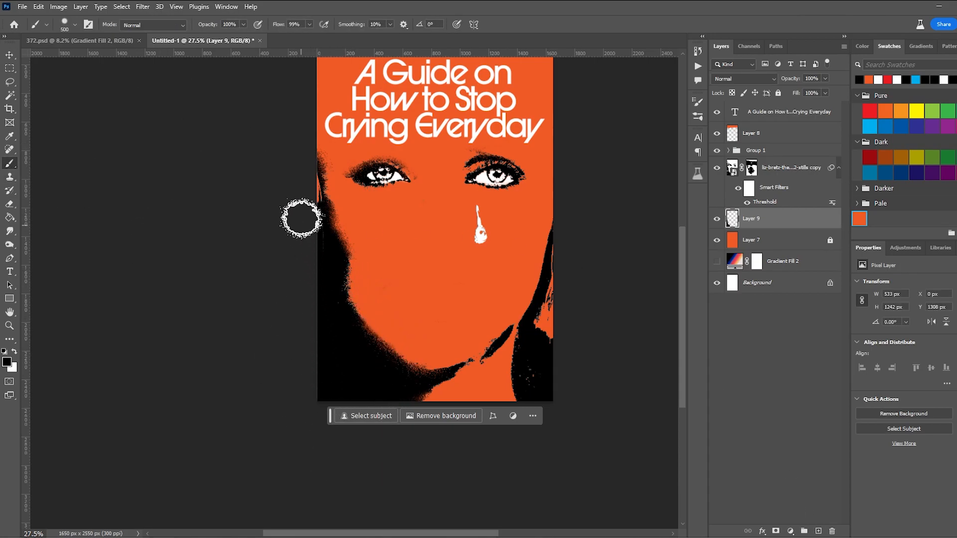
pyautogui.moveTo(547, 377)
pyautogui.mouseDown()
pyautogui.moveTo(561, 267)
pyautogui.moveTo(577, 343)
pyautogui.moveTo(553, 317)
pyautogui.mouseUp()
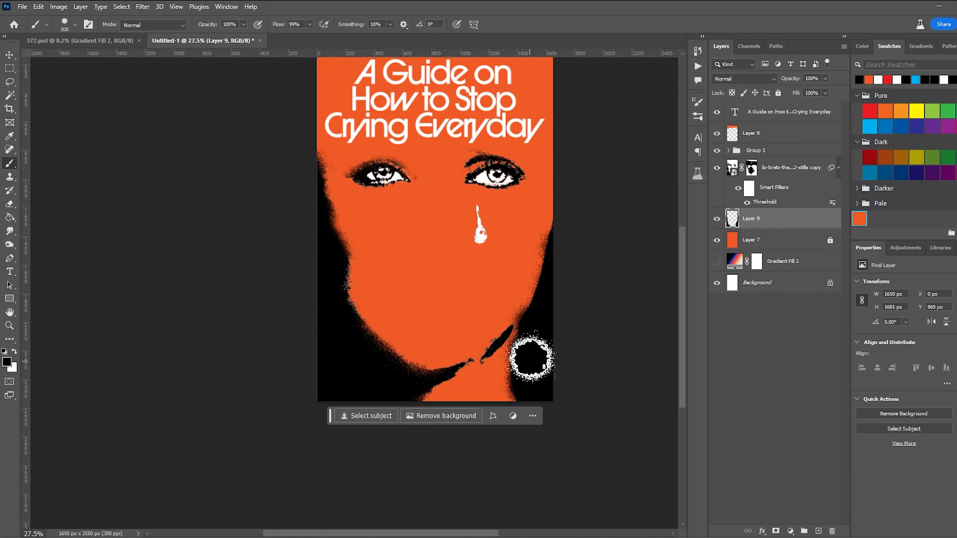
pyautogui.scroll(4, 531, 358)
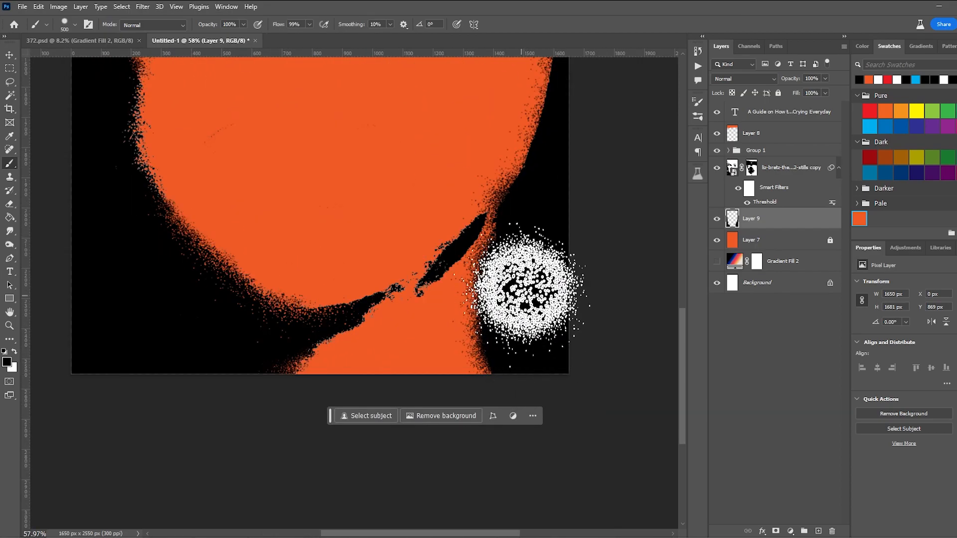
pyautogui.scroll(3, 561, 224)
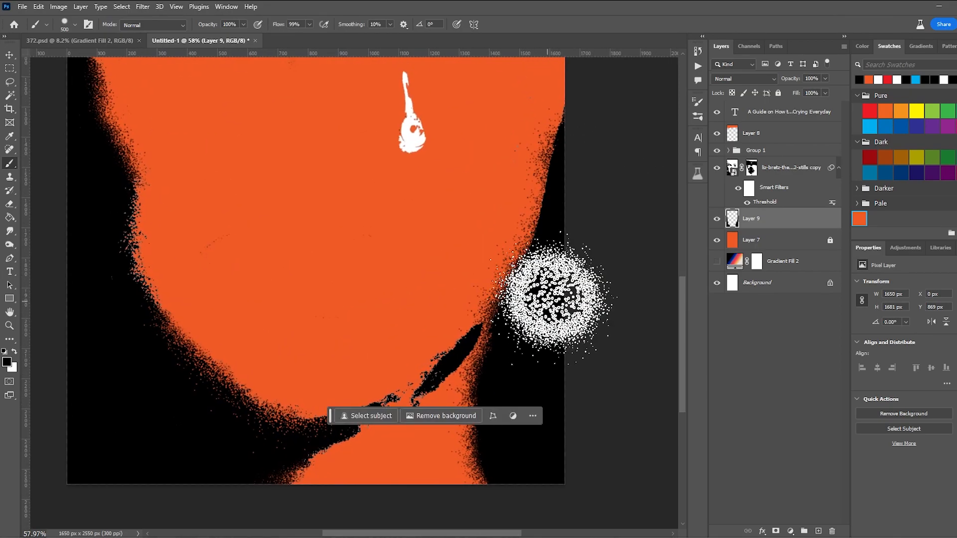
pyautogui.scroll(-3, 578, 304)
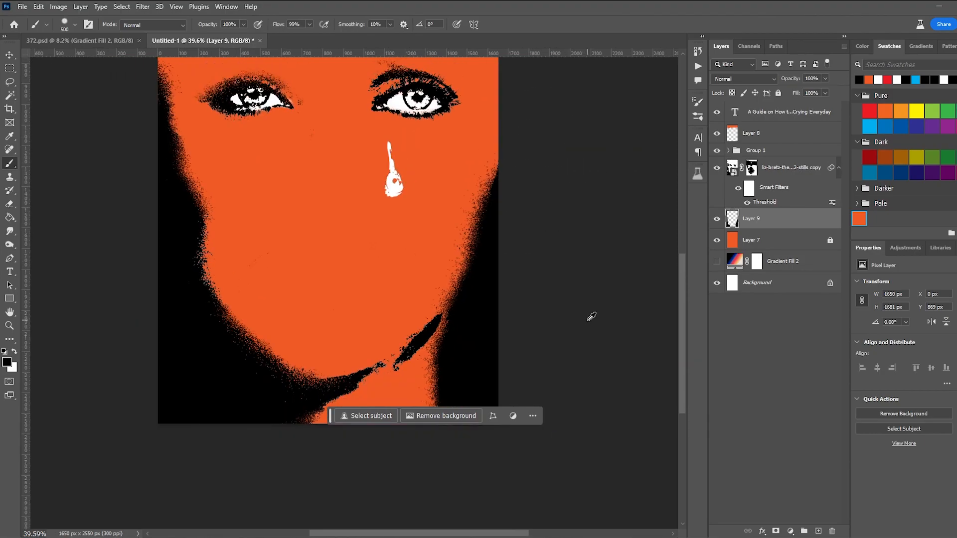
pyautogui.scroll(-3, 591, 317)
# Step: Move the title slightly higher on the cover and deselect it
pyautogui.click(11, 58)
pyautogui.moveTo(344, 131); pyautogui.dragTo(340, 126)
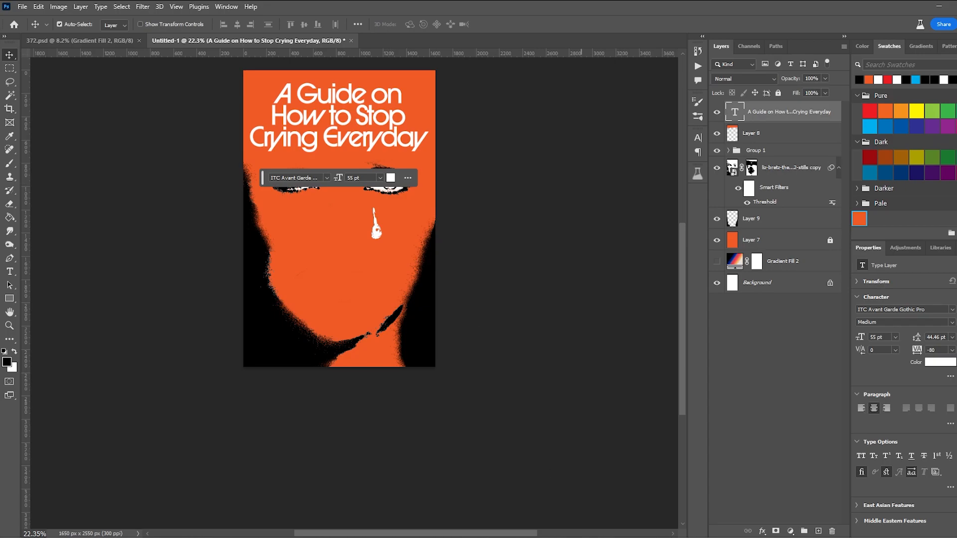
pyautogui.click(321, 286)
pyautogui.scroll(5, 323, 286)
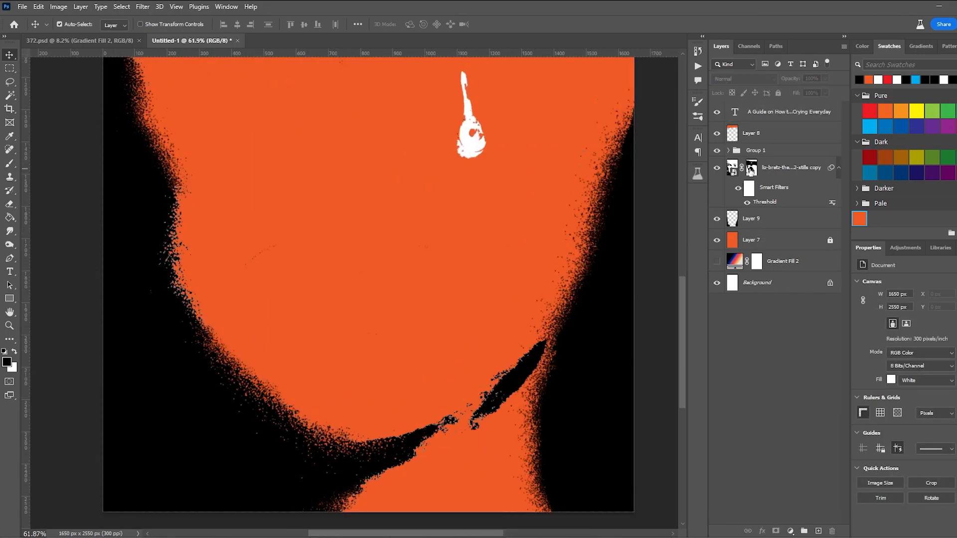
# Step: Add a new text line reading "A book by Oversettext" over the lower face, after checking the reference cover on Pinterest
pyautogui.click(750, 170)
pyautogui.click(12, 165)
pyautogui.press('r')
pyautogui.press('t')
pyautogui.click(317, 287)
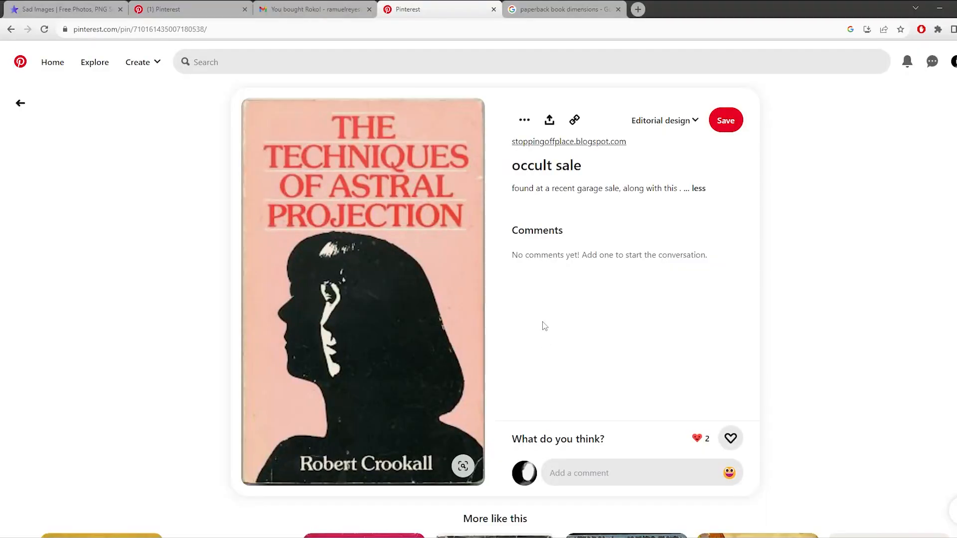
pyautogui.scroll(-1, 568, 334)
pyautogui.scroll(-5, 589, 344)
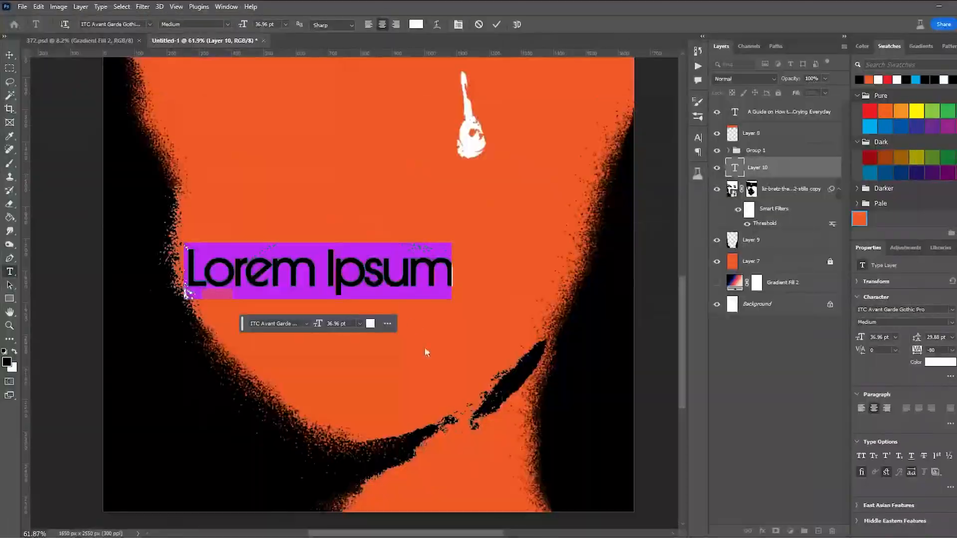
pyautogui.write('A book by')
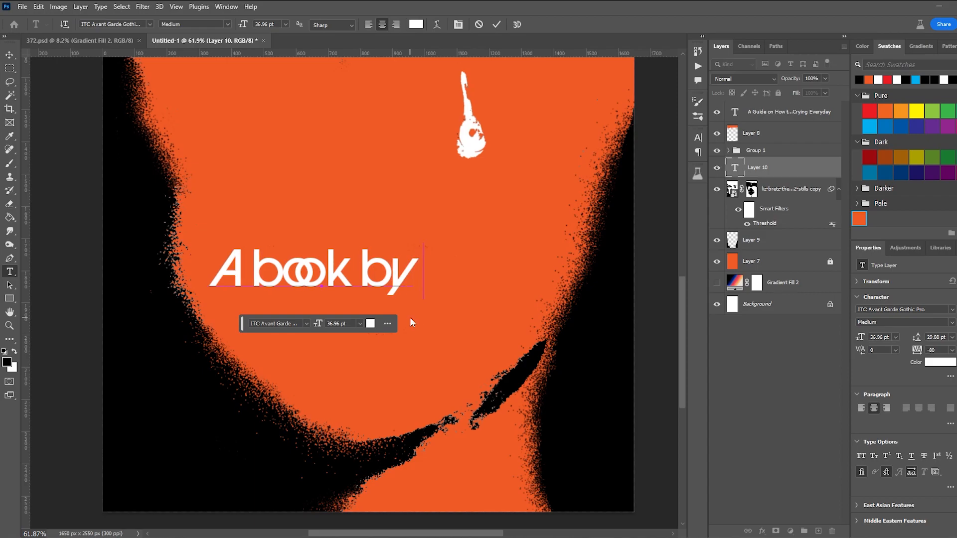
pyautogui.write(' Oversettext')
# Step: Swap the two adjoining "t" letters in "Oversettext" for alternate glyphs
pyautogui.click(472, 270)
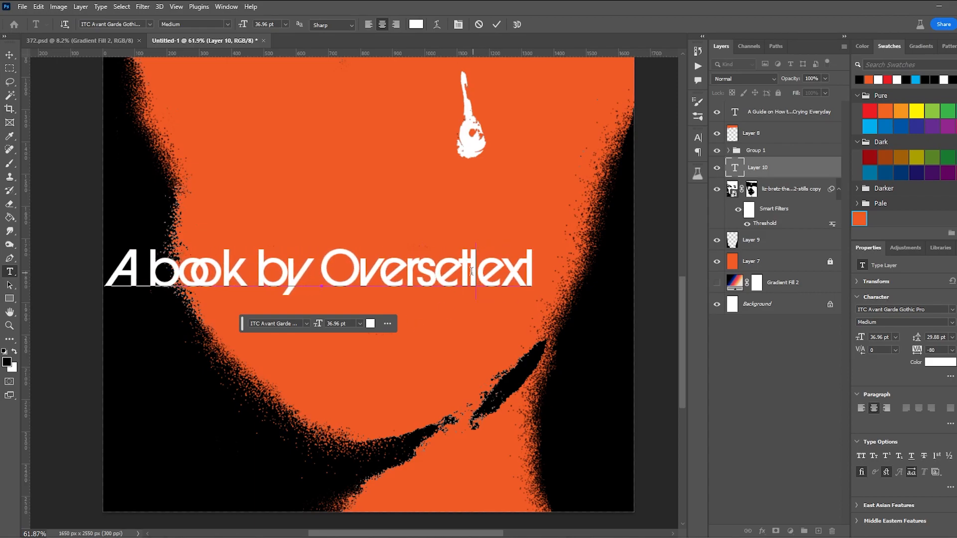
pyautogui.moveTo(468, 270); pyautogui.dragTo(473, 270)
pyautogui.rightClick(474, 269)
pyautogui.click(518, 345)
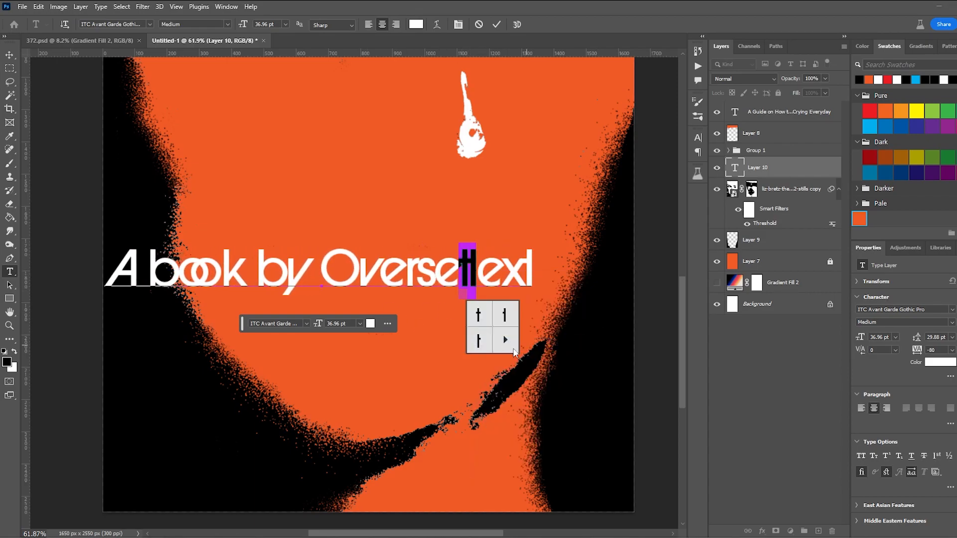
pyautogui.click(482, 316)
pyautogui.rightClick(475, 267)
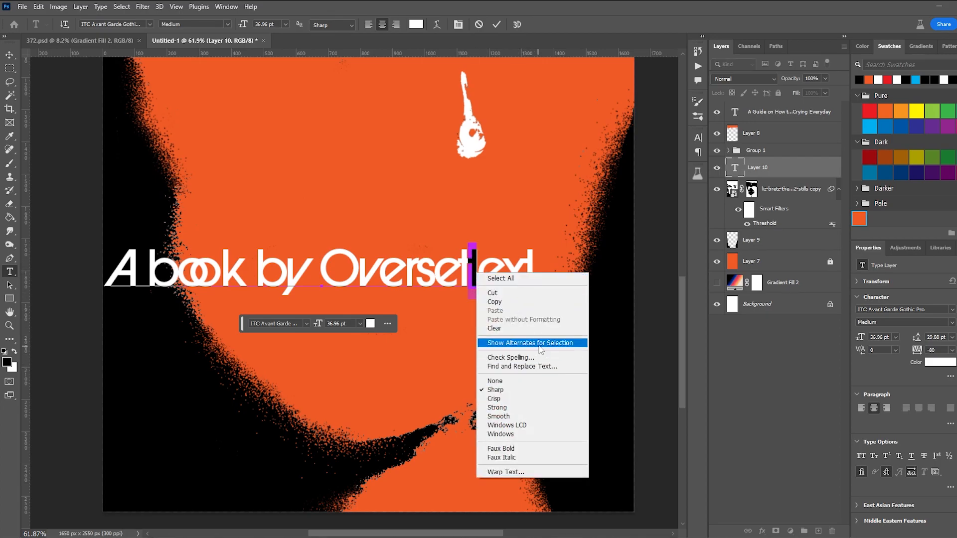
pyautogui.click(518, 338)
pyautogui.click(489, 321)
pyautogui.rightClick(468, 271)
pyautogui.click(518, 342)
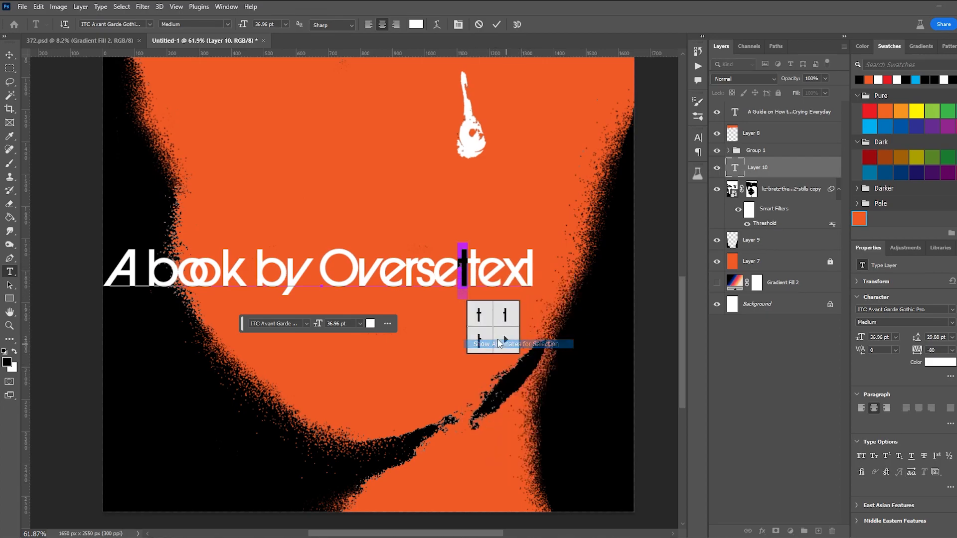
pyautogui.click(481, 319)
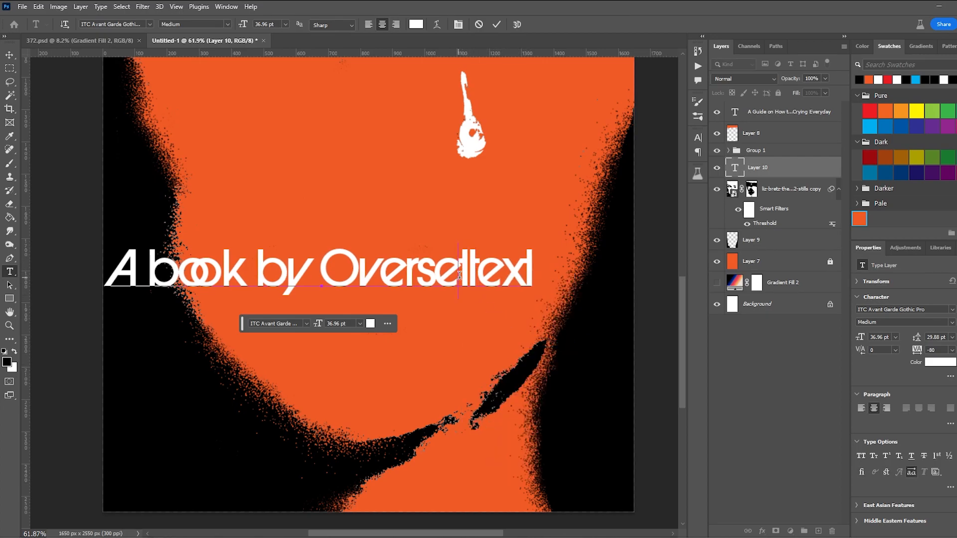
# Step: Scale the "A book by Oversettext" line down and place it centered near the bottom edge of the cover
pyautogui.scroll(-5, 381, 230)
pyautogui.click(9, 54)
pyautogui.moveTo(374, 265); pyautogui.dragTo(394, 337)
pyautogui.hotkey('ctrl', 't')
pyautogui.press('Return')
pyautogui.click(394, 255)
pyautogui.scroll(-4, 397, 254)
pyautogui.scroll(4, 397, 252)
pyautogui.moveTo(390, 337); pyautogui.dragTo(397, 338)
pyautogui.hotkey('ctrl', 'z')
pyautogui.click(506, 295)
pyautogui.scroll(-5, 438, 274)
pyautogui.scroll(5, 431, 271)
# Step: Switch to Pinterest and examine the cover of "The Philosophy of Time Travel" among the related pins
pyautogui.hotkey('alt', 'Tab')
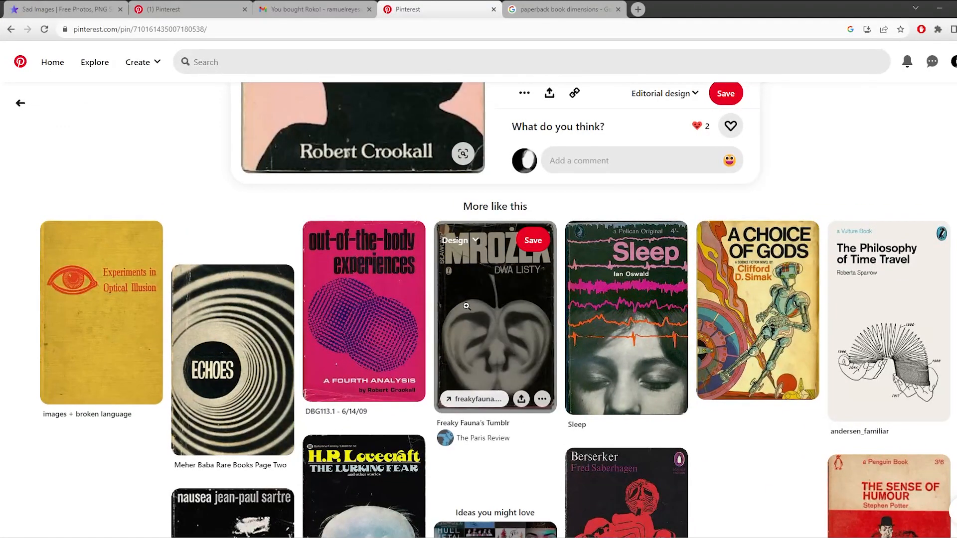
pyautogui.scroll(-5, 773, 455)
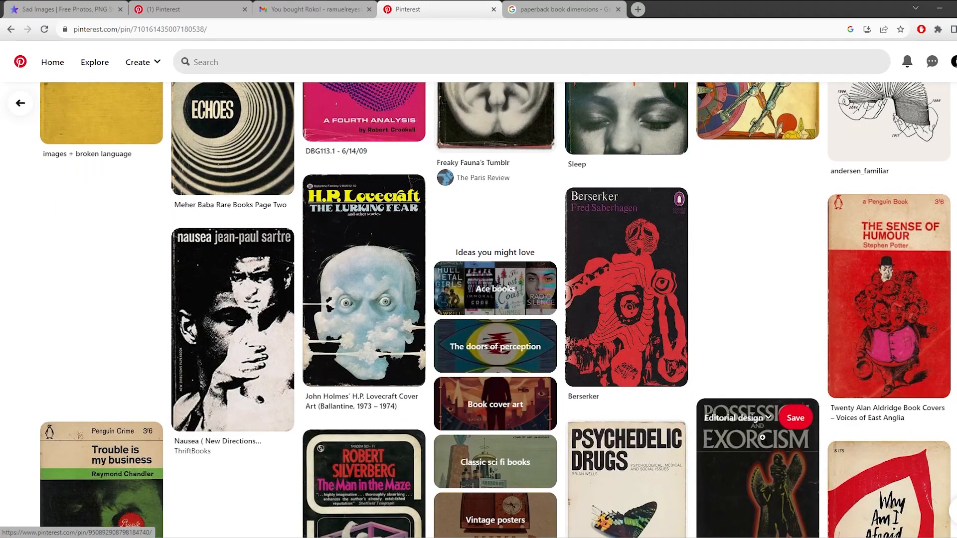
pyautogui.scroll(5, 762, 437)
pyautogui.click(900, 340)
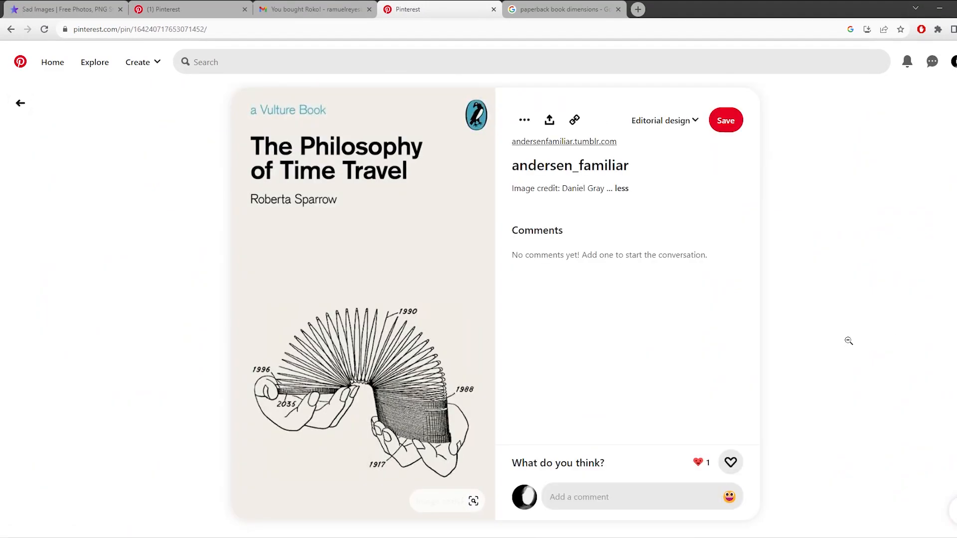
pyautogui.scroll(-5, 849, 340)
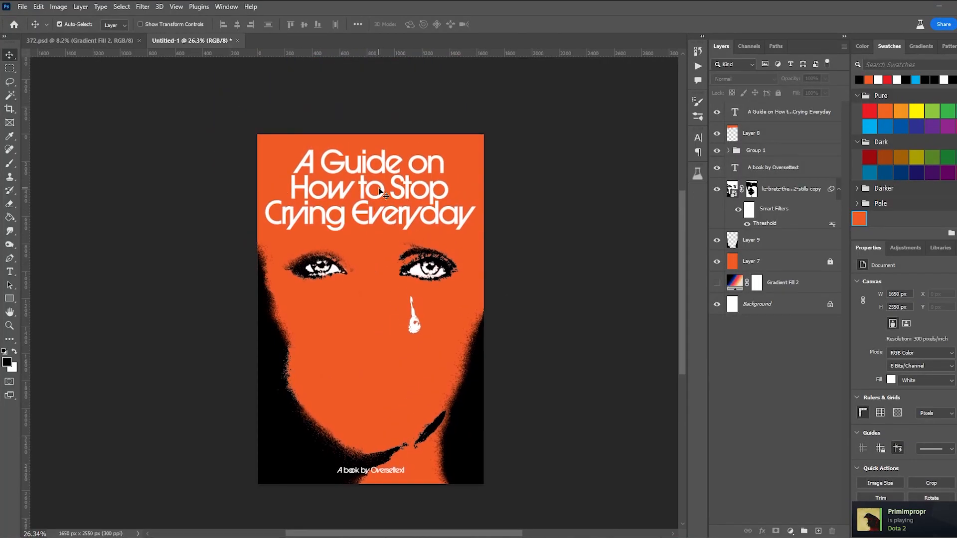
# Step: Try replacing the title's first two lines with "The Crybaby's Guide on how to"
pyautogui.doubleClick(439, 214)
pyautogui.moveTo(447, 190); pyautogui.dragTo(245, 152)
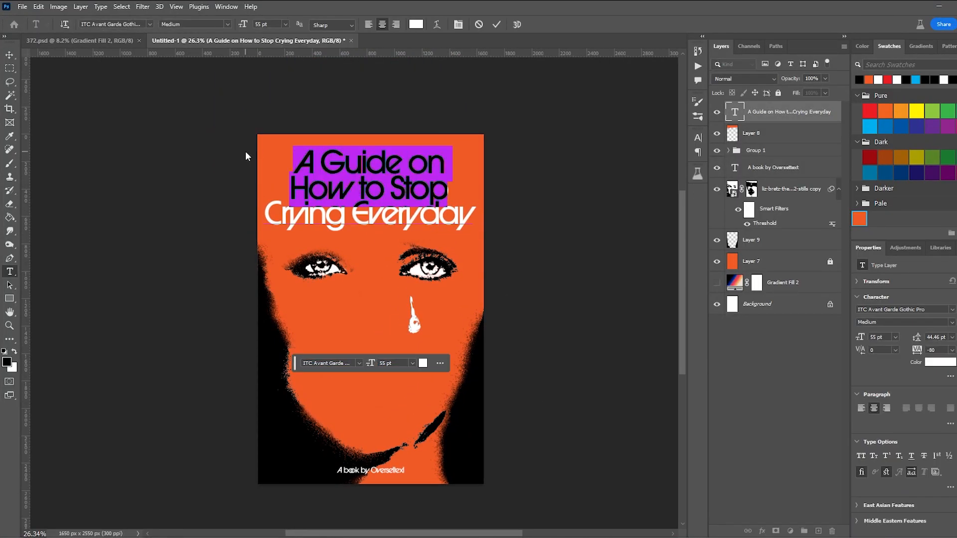
pyautogui.write('The Crybaby')
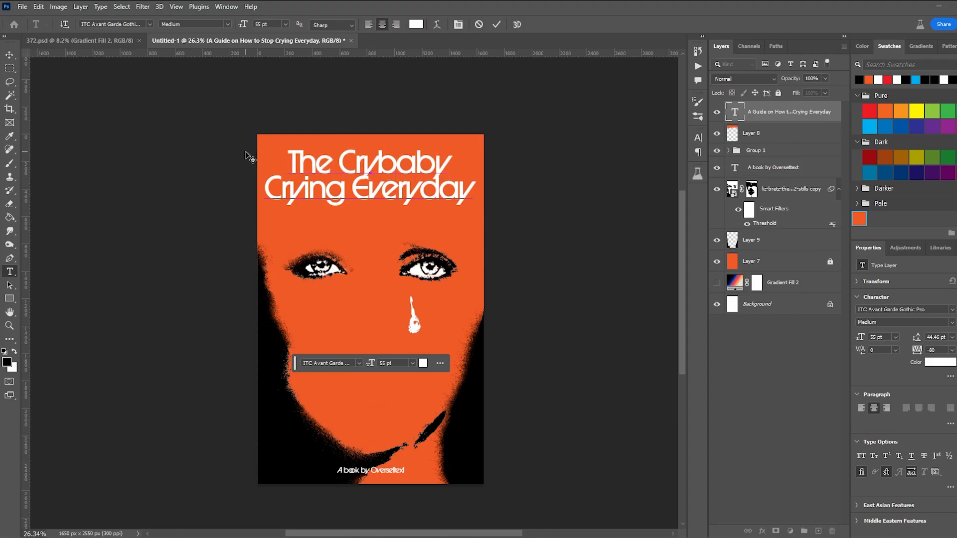
pyautogui.write("'s")
pyautogui.press('Return')
pyautogui.write('aby’s Guide to')
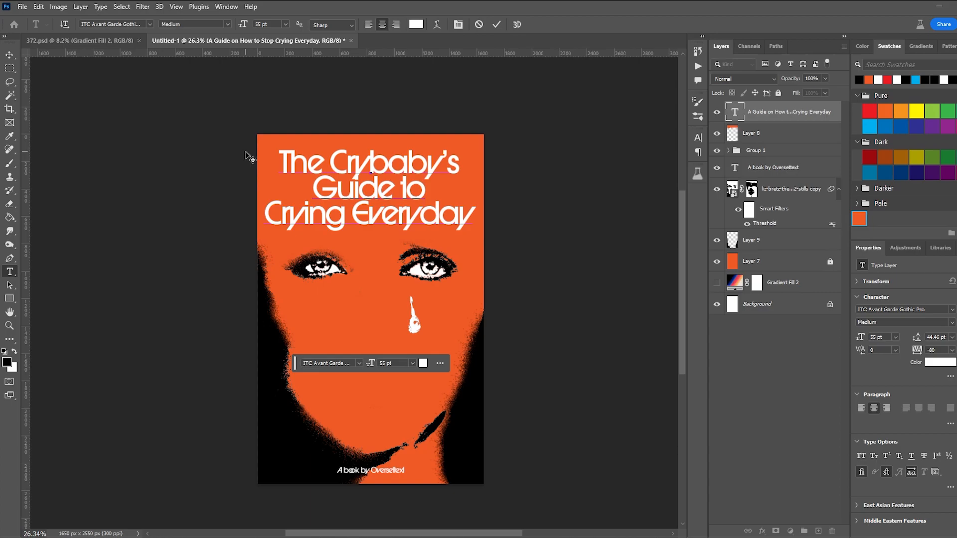
pyautogui.press('BackSpace')
pyautogui.press('BackSpace')
pyautogui.press('BackSpace')
pyautogui.write('pm')
pyautogui.press('BackSpace')
pyautogui.press('BackSpace')
pyautogui.press('BackSpace')
pyautogui.write('on how to')
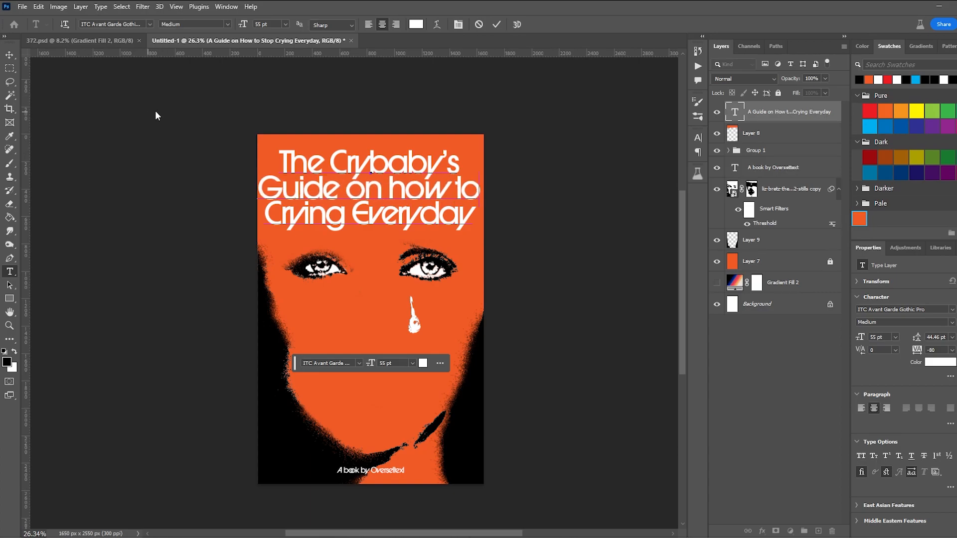
pyautogui.click(9, 55)
pyautogui.hotkey('ctrl', '-')
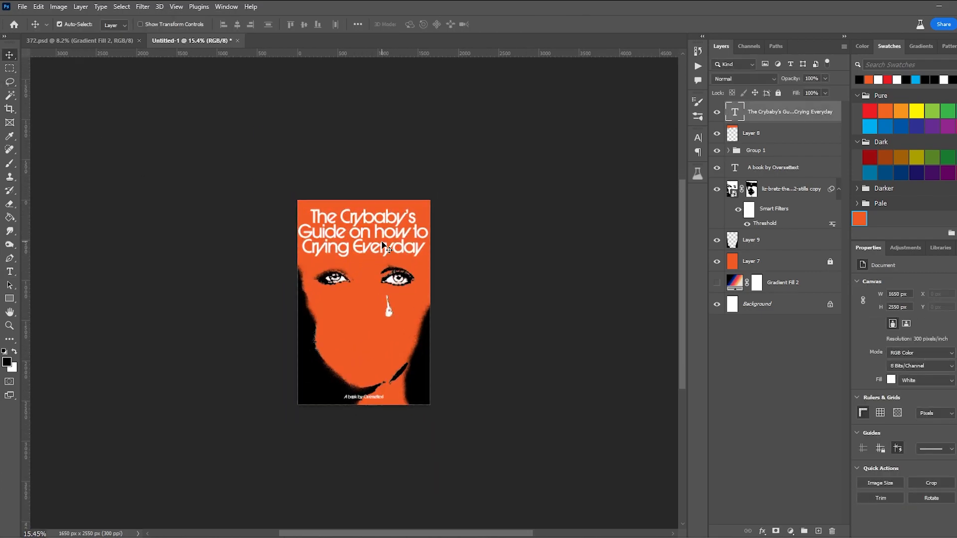
# Step: Try retyping the whole title as "I Can't Stop Thinking About Existence and it's making me cry"
pyautogui.doubleClick(354, 258)
pyautogui.scroll(2, 353, 259)
pyautogui.press('BackSpace')
pyautogui.write("I Can't Stop Thinking")
pyautogui.press('Return')
pyautogui.write('ABo')
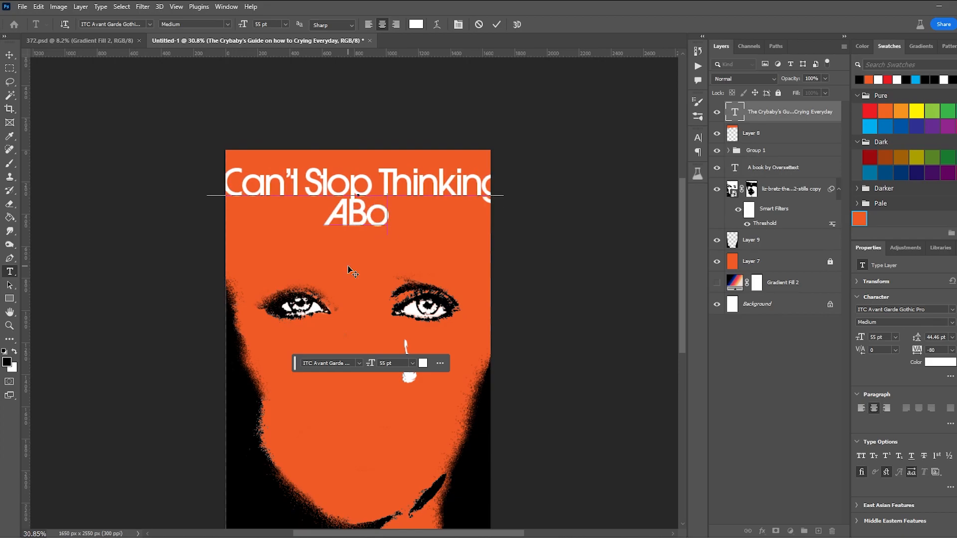
pyautogui.write('ubout Existence')
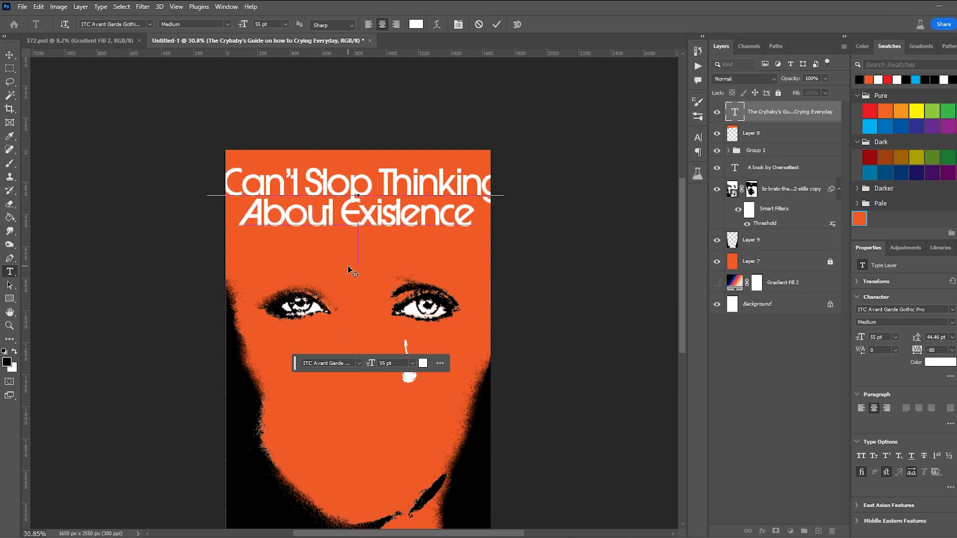
pyautogui.write("and it's making me cry")
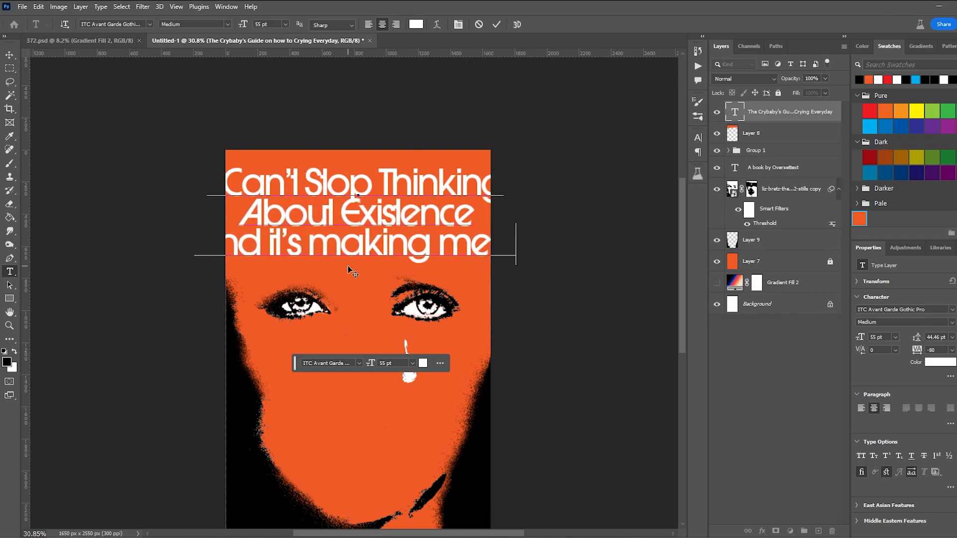
pyautogui.hotkey('ctrl', 'a')
pyautogui.click(9, 54)
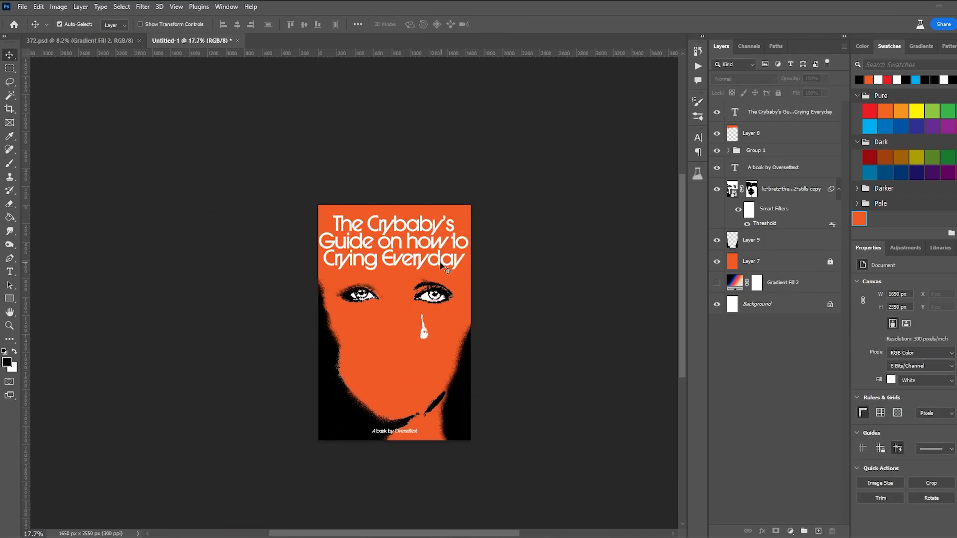
# Step: Restore the title "A Guide on How to Stop Crying Everyday" and move it slightly lower, keeping it centered on the cover
pyautogui.moveTo(442, 263); pyautogui.dragTo(413, 250)
pyautogui.hotkey('ctrl', 't')
pyautogui.press('Return')
pyautogui.moveTo(412, 250); pyautogui.dragTo(412, 249)
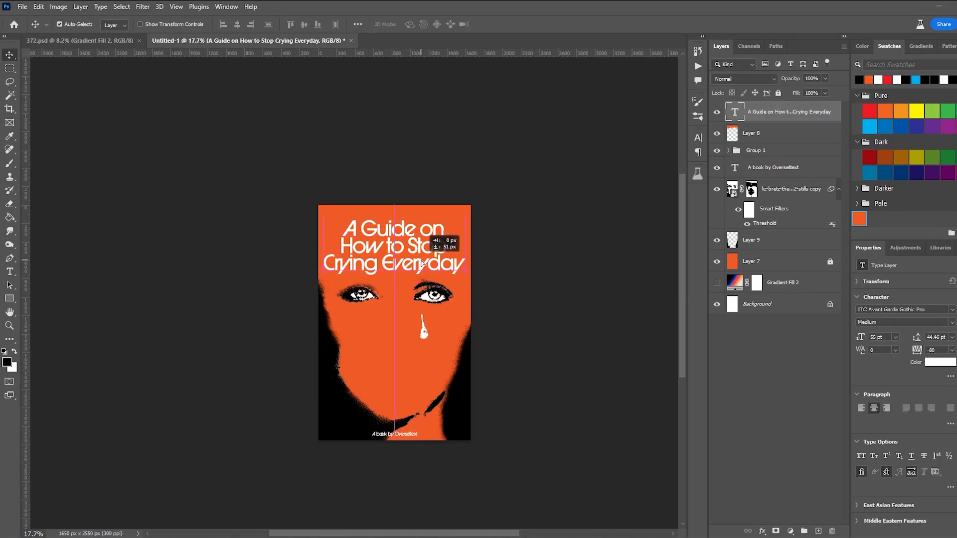
# Step: Try deleting the "A Guide on" line from the title and repositioning the two remaining lines
pyautogui.doubleClick(440, 236)
pyautogui.moveTo(443, 231); pyautogui.dragTo(338, 226)
pyautogui.press('BackSpace')
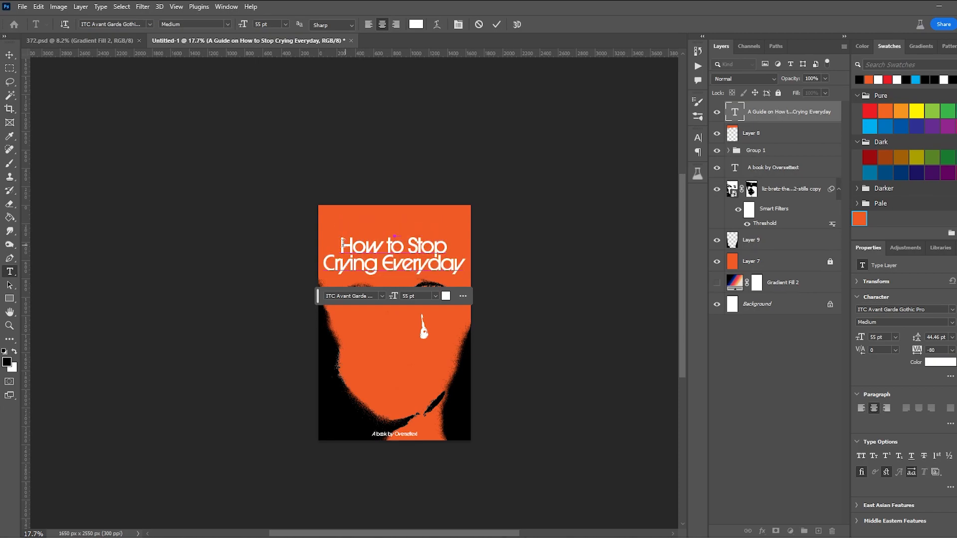
pyautogui.click(344, 244)
pyautogui.press('BackSpace')
pyautogui.click(10, 55)
pyautogui.moveTo(420, 240); pyautogui.dragTo(420, 251)
pyautogui.hotkey('ctrl', 'z')
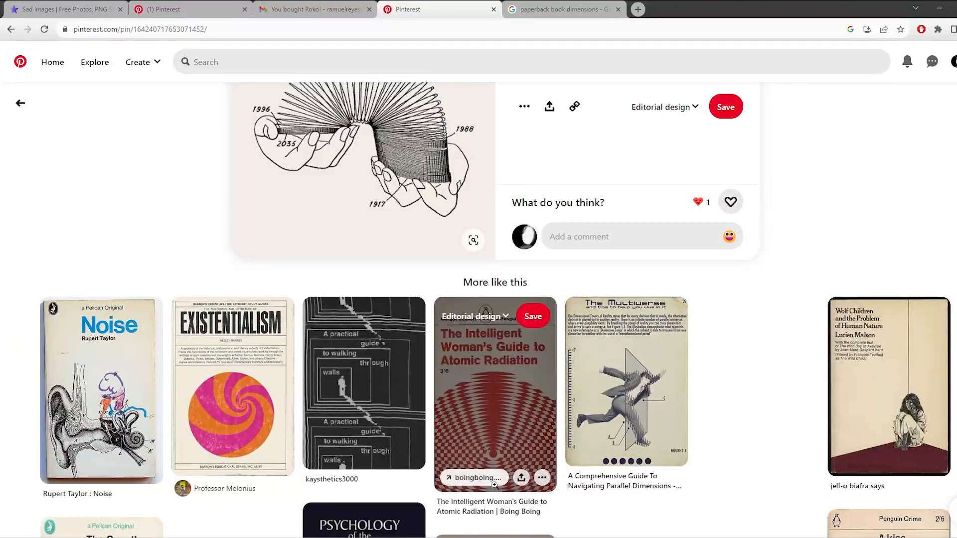
# Step: After browsing more vintage covers on Pinterest, set the title to Bold and replace it with "I CAN'T DO THIS ANYMORE" over three lines
pyautogui.scroll(-10, 273, 363)
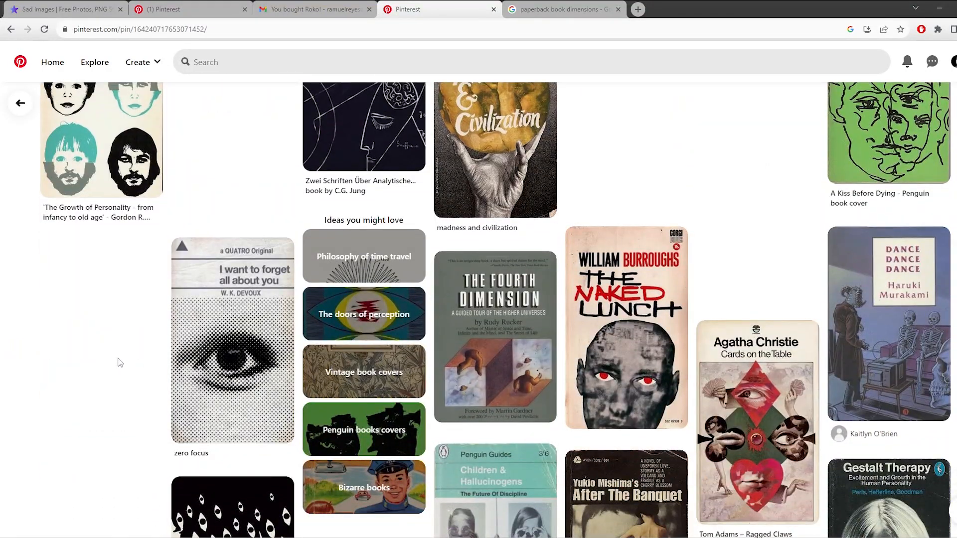
pyautogui.scroll(-10, 119, 363)
pyautogui.scroll(-5, 120, 347)
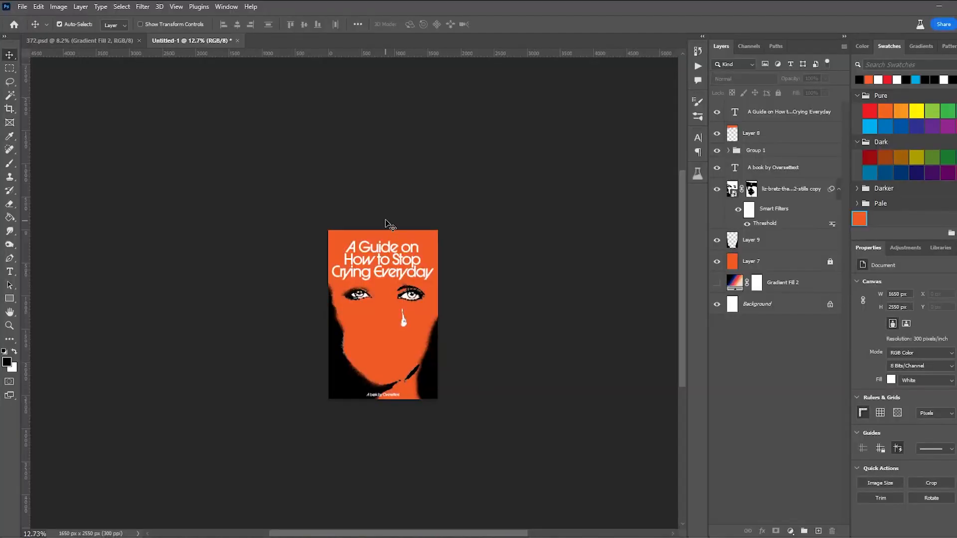
pyautogui.scroll(4, 387, 267)
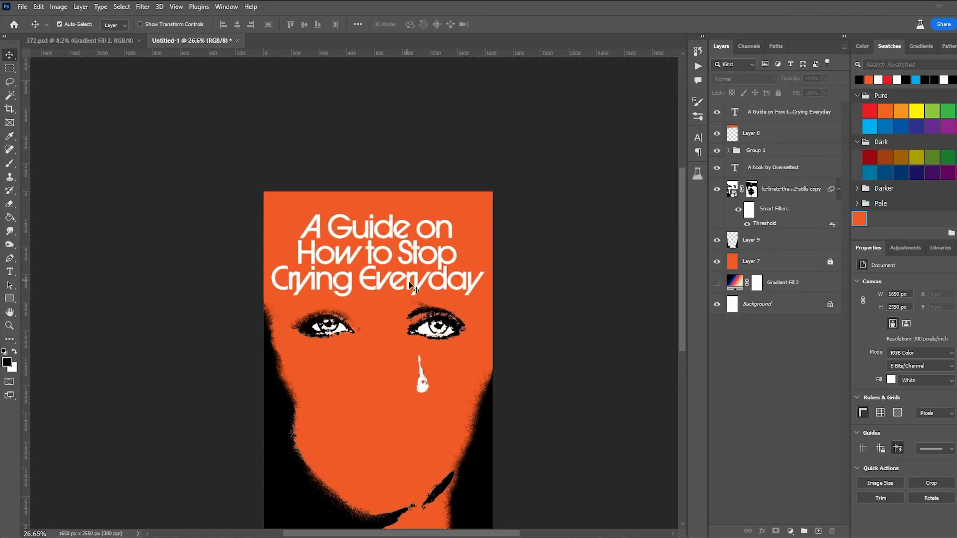
pyautogui.doubleClick(410, 278)
pyautogui.click(227, 25)
pyautogui.click(215, 52)
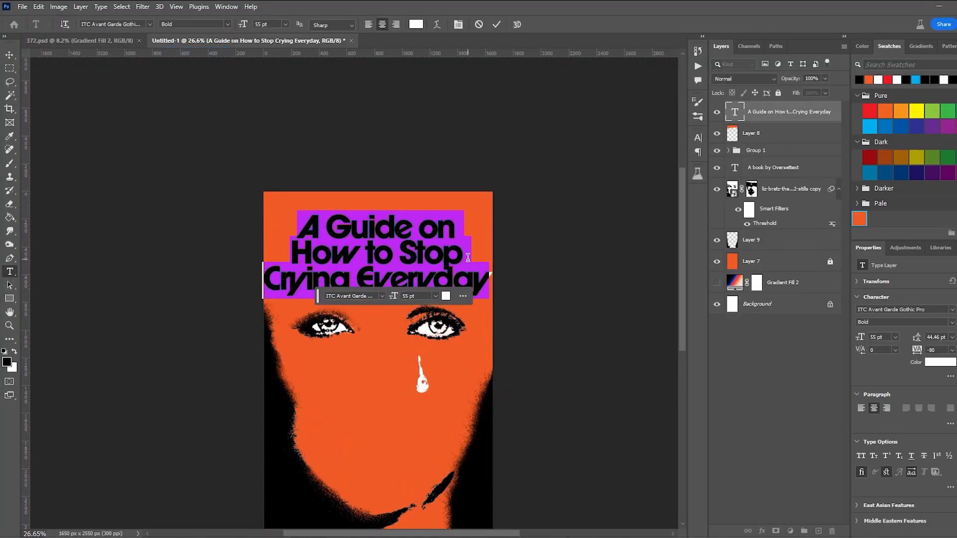
pyautogui.write('I CAn')
pyautogui.write("'T")
pyautogui.press('Return')
pyautogui.write('DO THIS')
pyautogui.press('Return')
pyautogui.write('ANYMORE')
pyautogui.click(10, 56)
# Step: Scale the "I CAN'T DO THIS ANYMORE" title up to about 66.8 pt and place it centered above the eyes
pyautogui.hotkey('ctrl', 't')
pyautogui.moveTo(377, 210); pyautogui.dragTo(380, 192)
pyautogui.moveTo(379, 224); pyautogui.dragTo(382, 231)
pyautogui.press('Return')
pyautogui.doubleClick(400, 286)
pyautogui.click(10, 55)
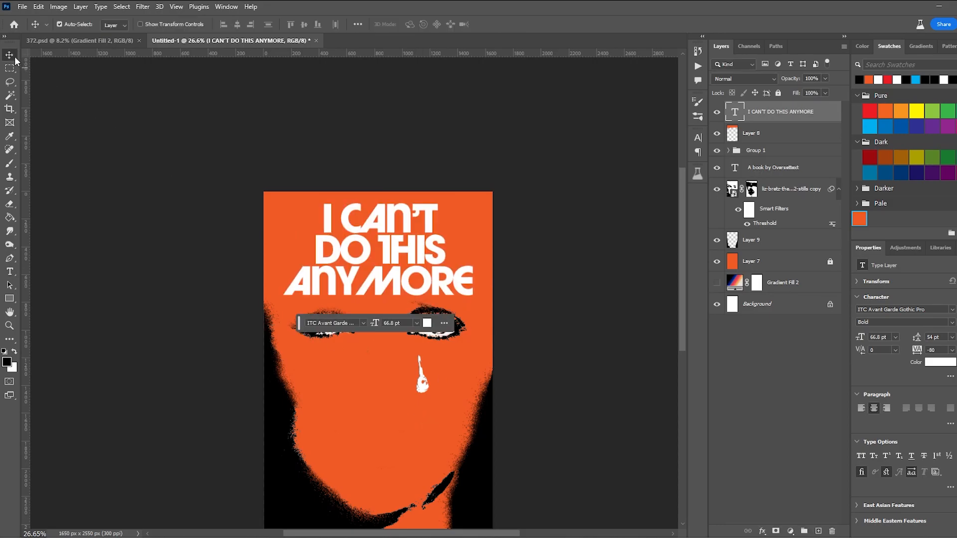
# Step: Add a new text line over the lower face reading "A Manual on Keeping Sane in this Modern World"
pyautogui.click(535, 342)
pyautogui.scroll(4, 430, 371)
pyautogui.moveTo(356, 461); pyautogui.dragTo(402, 342)
pyautogui.press('t')
pyautogui.click(403, 349)
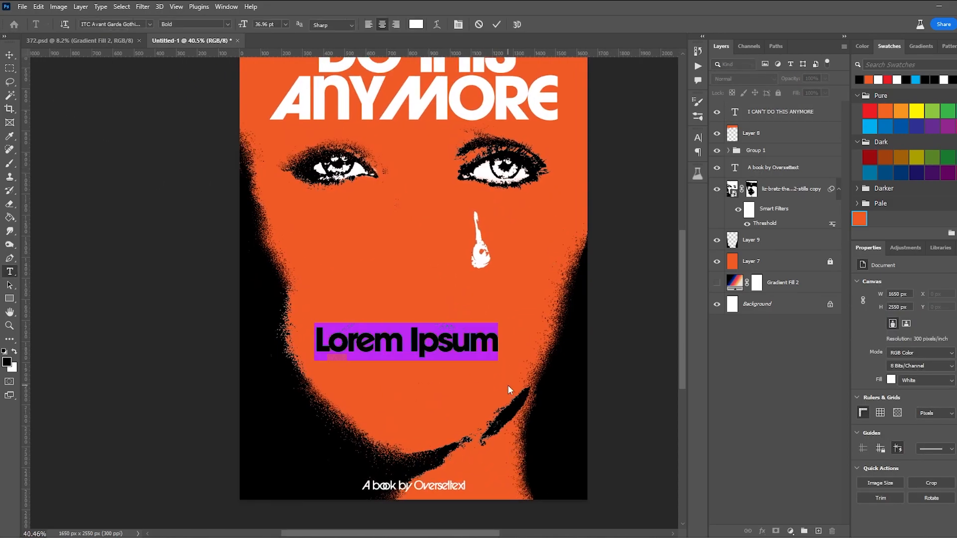
pyautogui.write('An illustrated')
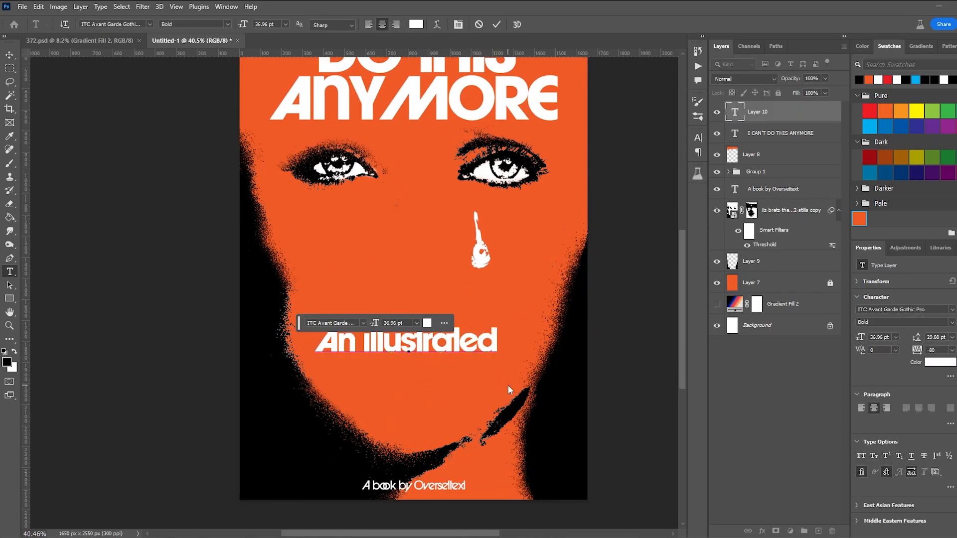
pyautogui.hotkey('ctrl', 'a')
pyautogui.write('A')
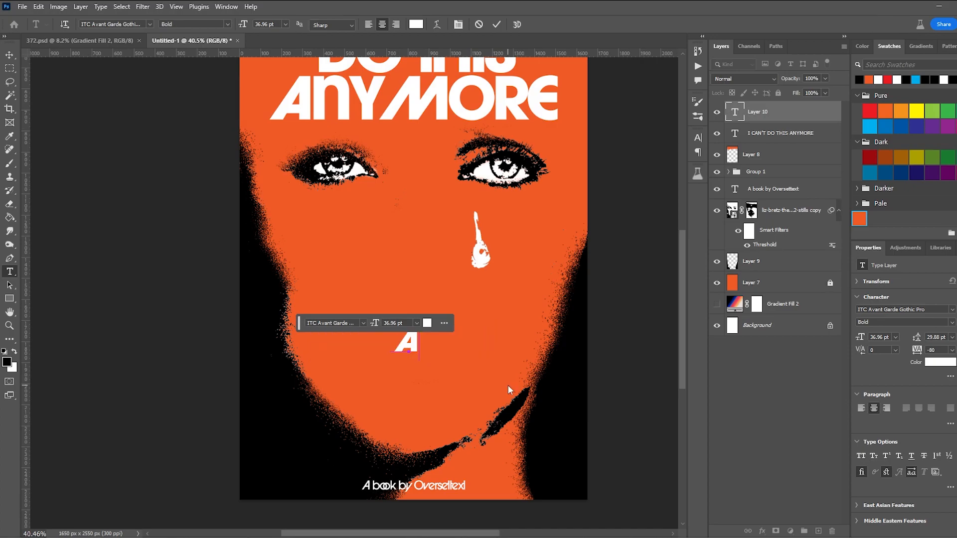
pyautogui.write(' Manual on')
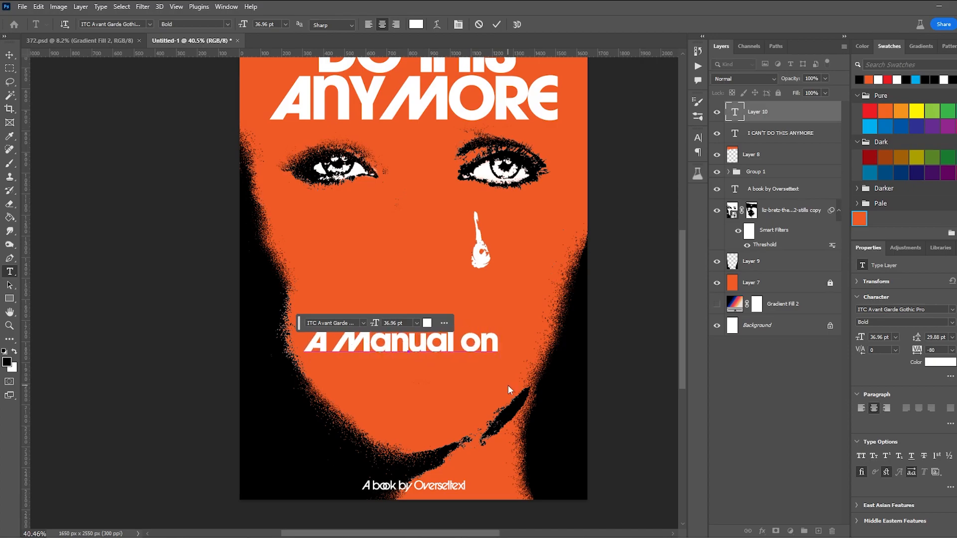
pyautogui.write(' Keeping Sane in this Modern World')
# Step: Reduce the font size of the "A Manual on Keeping Sane in this Modern World" line and place it just above the author line
pyautogui.hotkey('ctrl', 'a')
pyautogui.moveTo(243, 25); pyautogui.dragTo(227, 29)
pyautogui.click(10, 56)
pyautogui.moveTo(518, 349); pyautogui.dragTo(522, 468)
pyautogui.scroll(-6, 526, 411)
pyautogui.moveTo(515, 427); pyautogui.dragTo(515, 325)
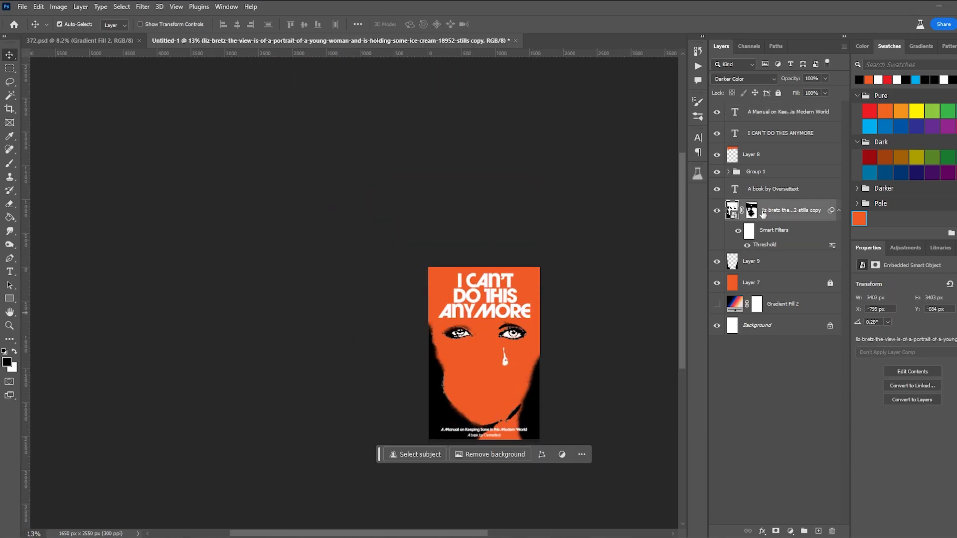
# Step: Move the author text layer above Layer 8, and lock Layer 8, Group 1, the portrait layer and Layer 9
pyautogui.moveTo(769, 193); pyautogui.dragTo(770, 150)
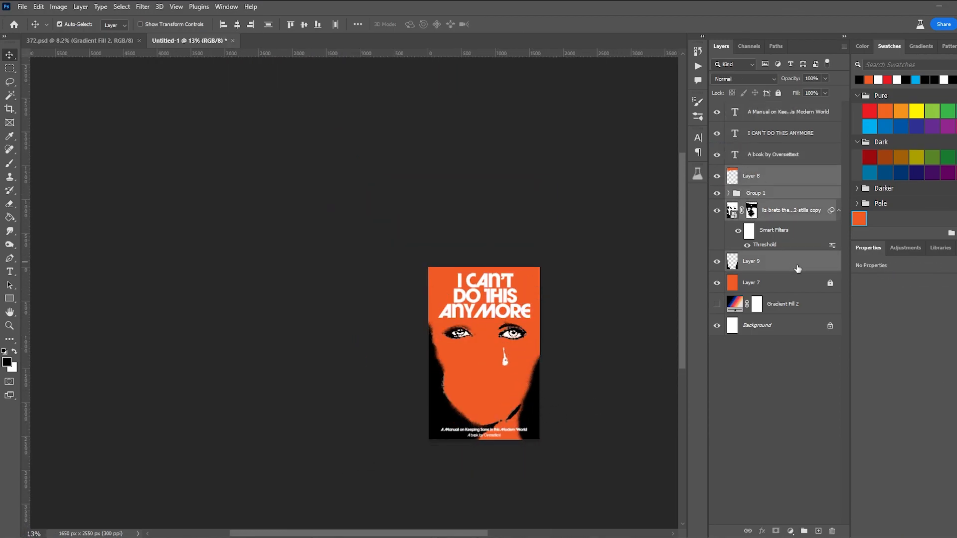
pyautogui.click(779, 93)
# Step: Enable Type layer glyph alternates in the Type preferences
pyautogui.scroll(5, 509, 347)
pyautogui.moveTo(483, 258)
pyautogui.mouseDown()
pyautogui.moveTo(473, 247)
pyautogui.moveTo(483, 258)
pyautogui.mouseUp()
pyautogui.doubleClick(482, 258)
pyautogui.click(29, 5)
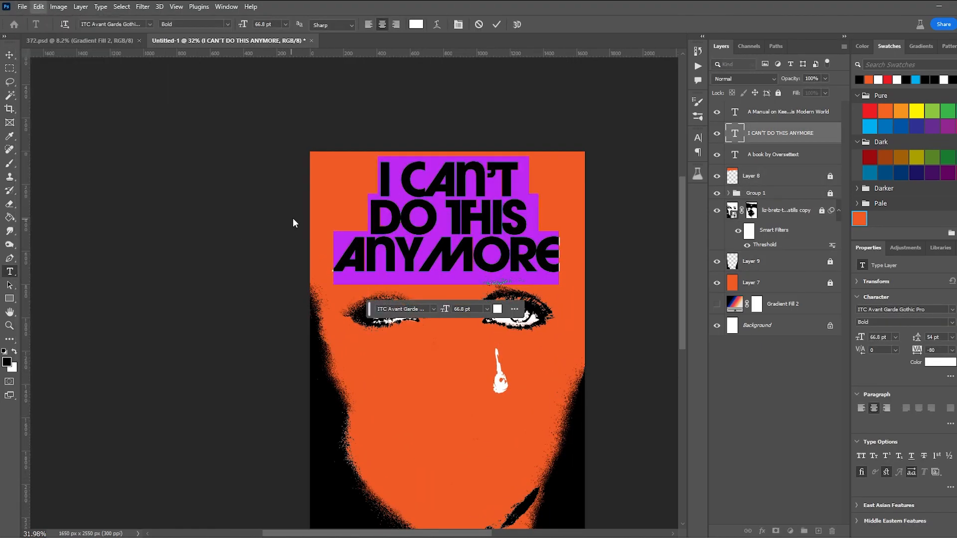
pyautogui.click(295, 220)
pyautogui.click(38, 7)
pyautogui.moveTo(119, 453)
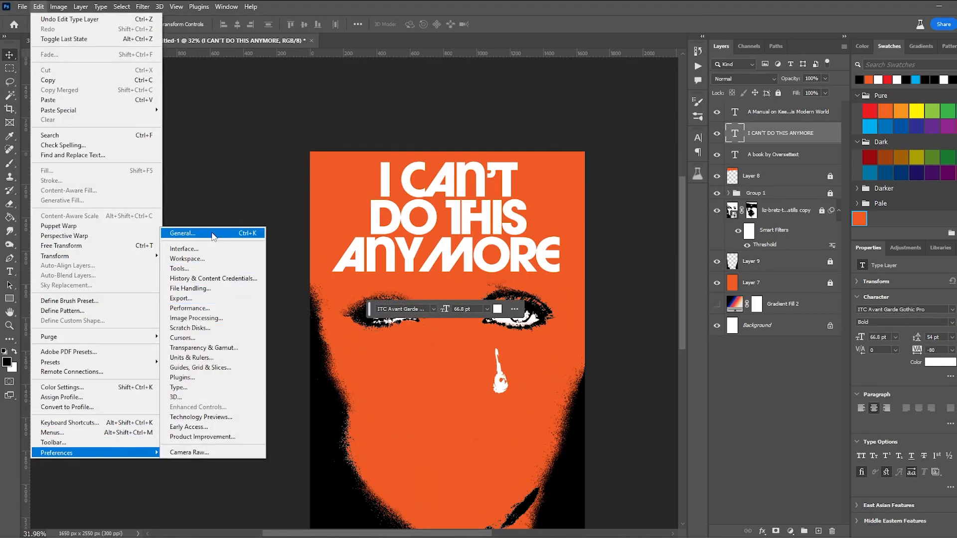
pyautogui.click(203, 388)
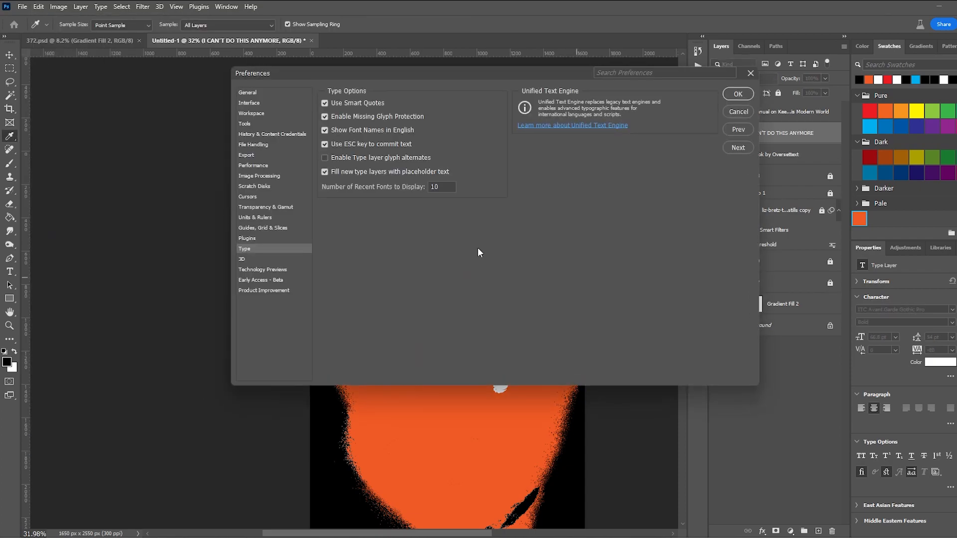
pyautogui.click(742, 94)
# Step: Swap the E in "ANYMORE" for the straight-cornered glyph and the slanted A in "CAN'T" for the rounded alternate
pyautogui.doubleClick(528, 264)
pyautogui.moveTo(529, 266); pyautogui.dragTo(508, 266)
pyautogui.moveTo(519, 218); pyautogui.dragTo(510, 218)
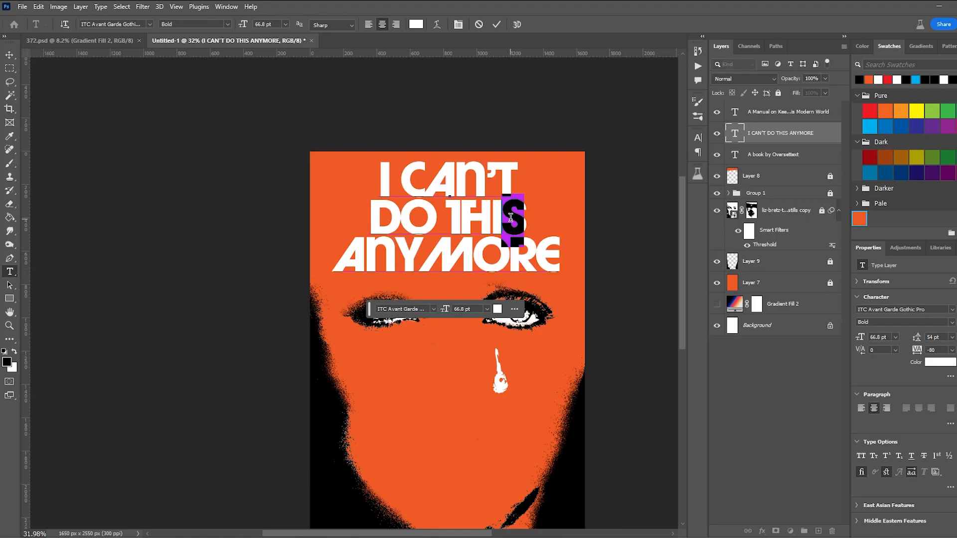
pyautogui.moveTo(534, 264); pyautogui.dragTo(556, 276)
pyautogui.moveTo(484, 180); pyautogui.dragTo(423, 180)
pyautogui.click(468, 275)
pyautogui.click(402, 191)
# Step: Try other glyph alternates for the M in "ANYMORE" and go back to the slanted one
pyautogui.moveTo(423, 262); pyautogui.dragTo(473, 263)
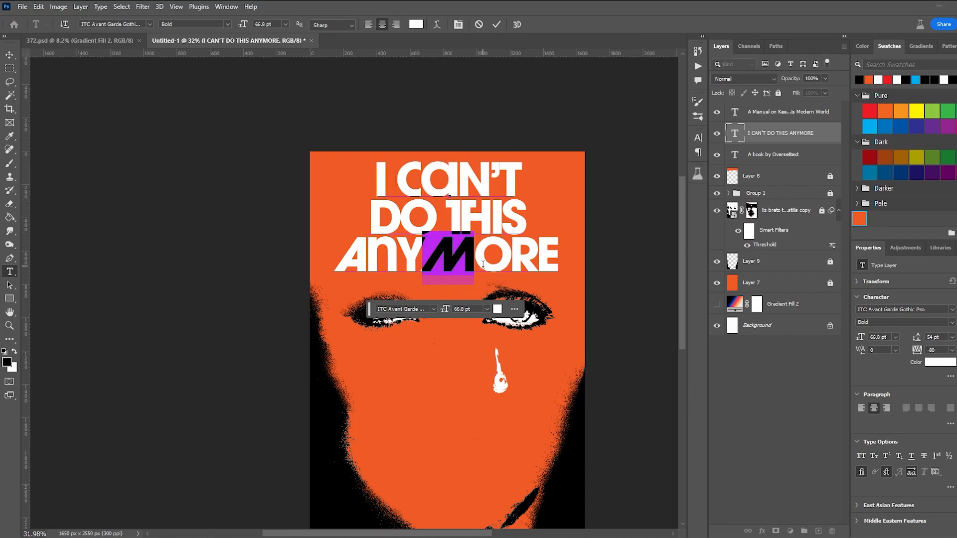
pyautogui.click(512, 325)
pyautogui.moveTo(454, 250)
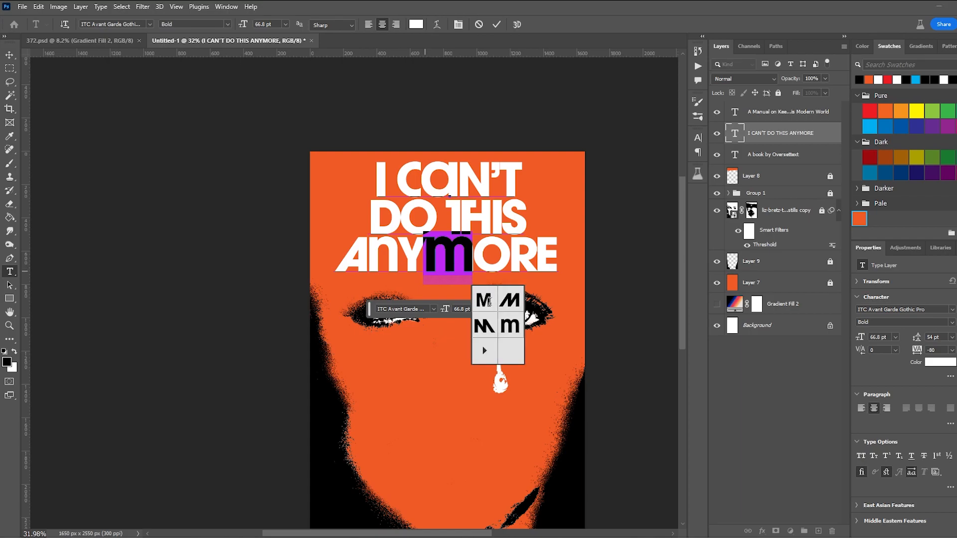
pyautogui.click(484, 326)
pyautogui.click(509, 300)
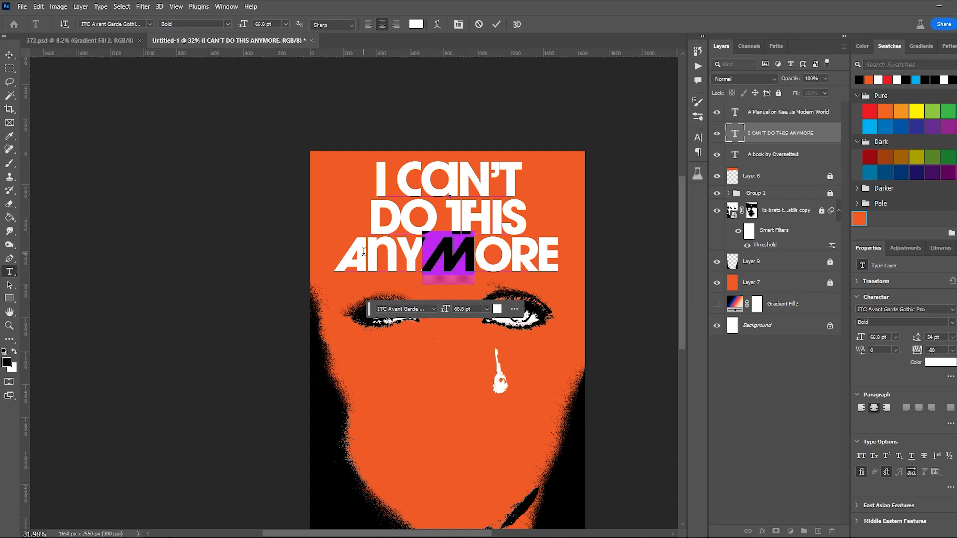
# Step: Compare the N alternates in "CAN'T" and "ANYMORE" and set both letters to the rounded lowercase-style glyph
pyautogui.moveTo(368, 256); pyautogui.dragTo(385, 254)
pyautogui.click(407, 299)
pyautogui.moveTo(464, 185); pyautogui.dragTo(484, 181)
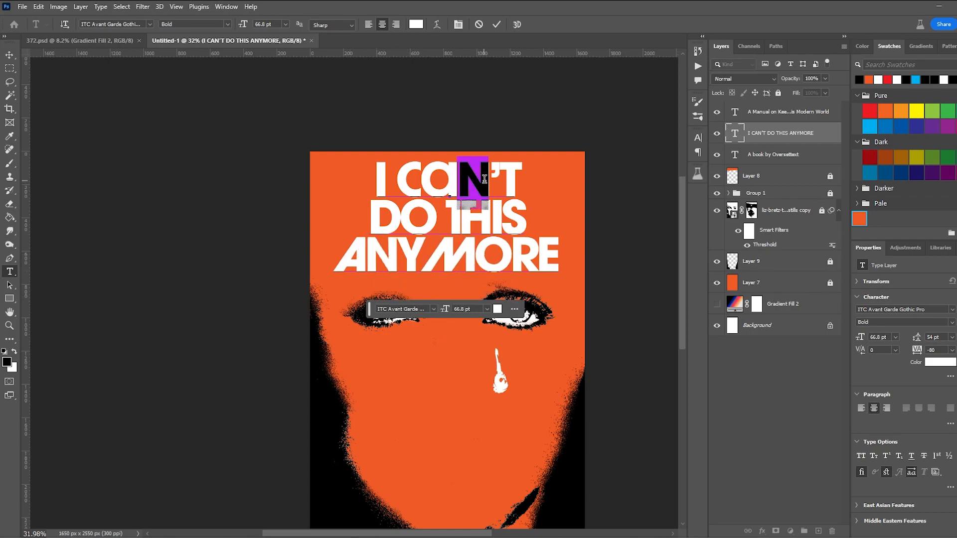
pyautogui.click(525, 223)
pyautogui.click(447, 190)
pyautogui.moveTo(369, 257); pyautogui.dragTo(392, 259)
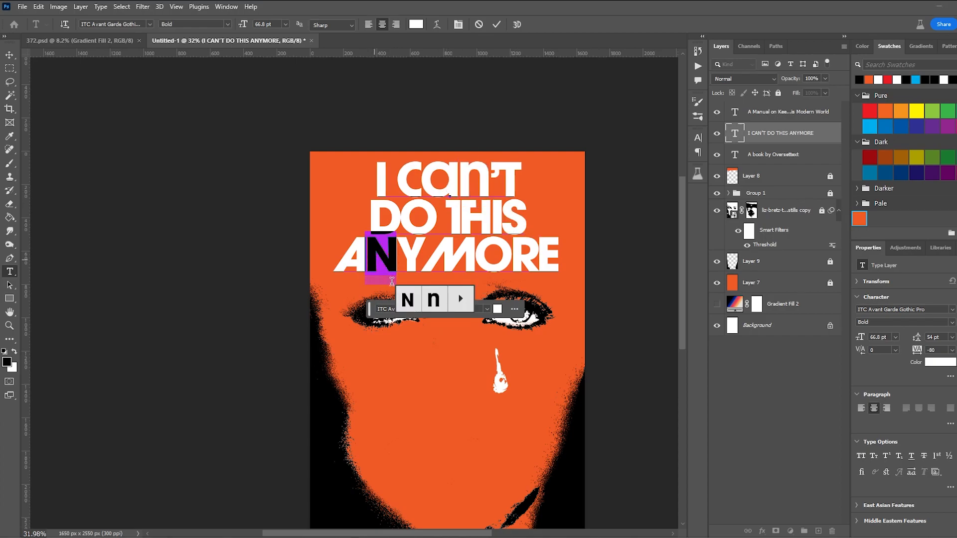
pyautogui.click(437, 300)
pyautogui.click(11, 55)
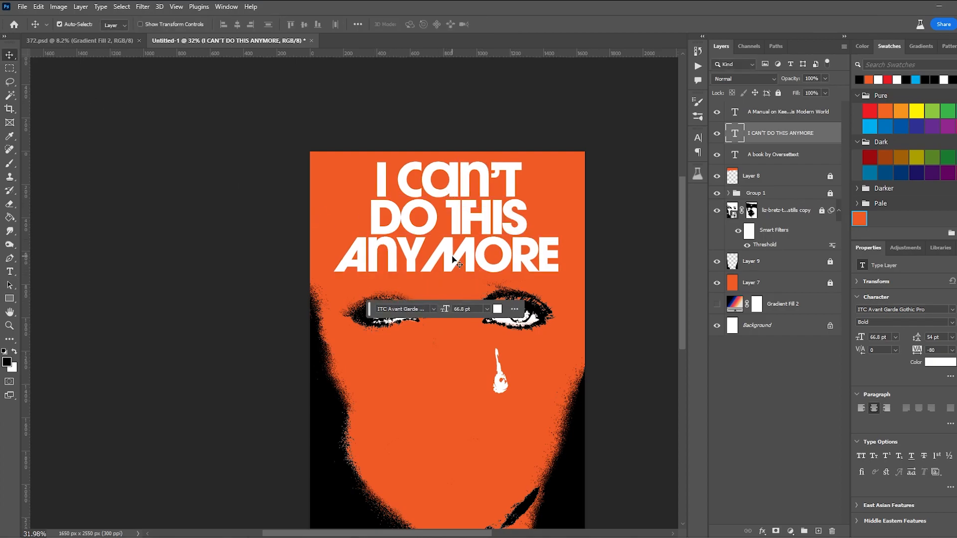
# Step: Swap the slanted M in "ANYMORE" for the upright glyph
pyautogui.press('t')
pyautogui.moveTo(467, 256); pyautogui.dragTo(442, 253)
pyautogui.click(489, 301)
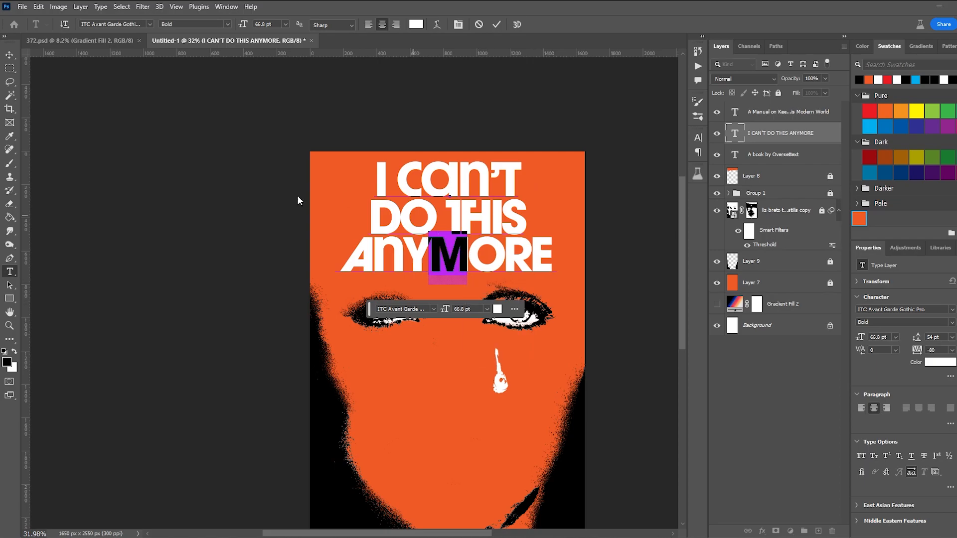
pyautogui.click(10, 55)
# Step: Move the subtitle from the foot of the cover to just beneath "ANYMORE" and line the title up above it
pyautogui.moveTo(507, 262); pyautogui.dragTo(519, 264)
pyautogui.click(571, 275)
pyautogui.scroll(-8, 538, 273)
pyautogui.scroll(5, 543, 294)
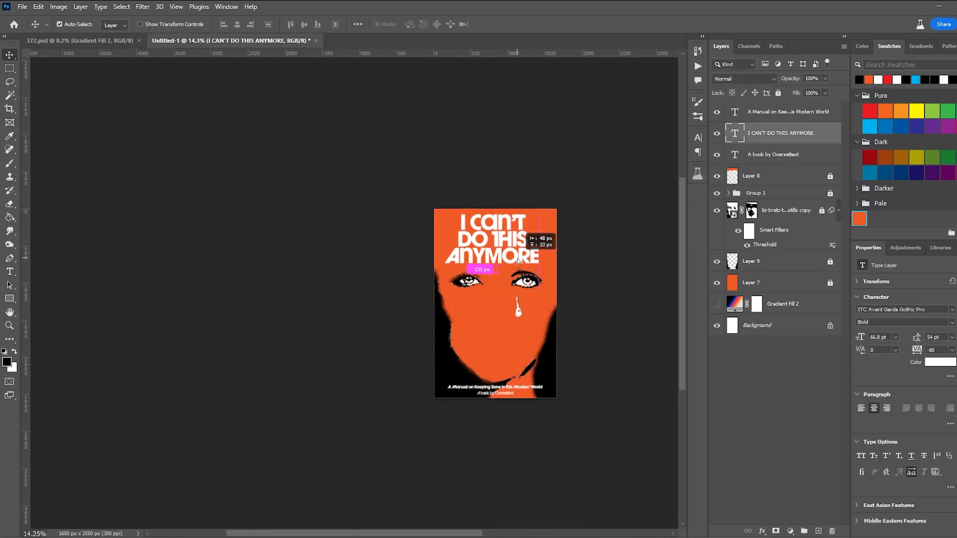
pyautogui.moveTo(535, 417); pyautogui.dragTo(544, 241)
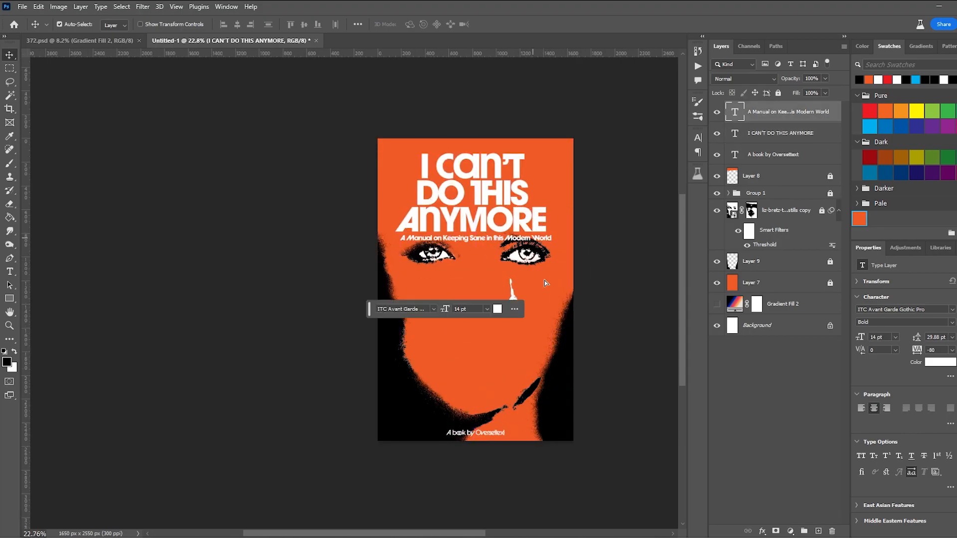
pyautogui.moveTo(494, 219); pyautogui.dragTo(499, 213)
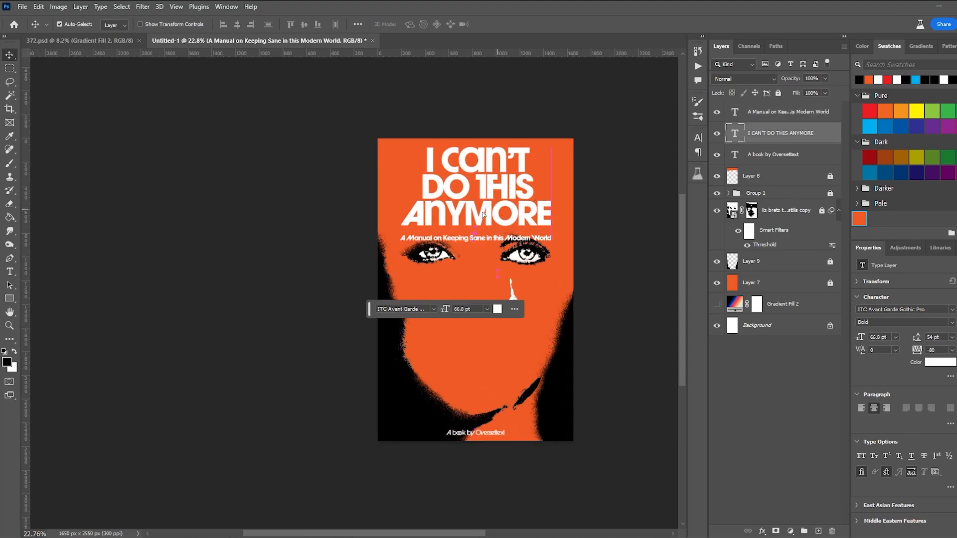
# Step: Replace "Manual" in the subtitle with "Beginner's Guide"
pyautogui.scroll(4, 472, 214)
pyautogui.doubleClick(390, 263)
pyautogui.moveTo(392, 263); pyautogui.dragTo(342, 259)
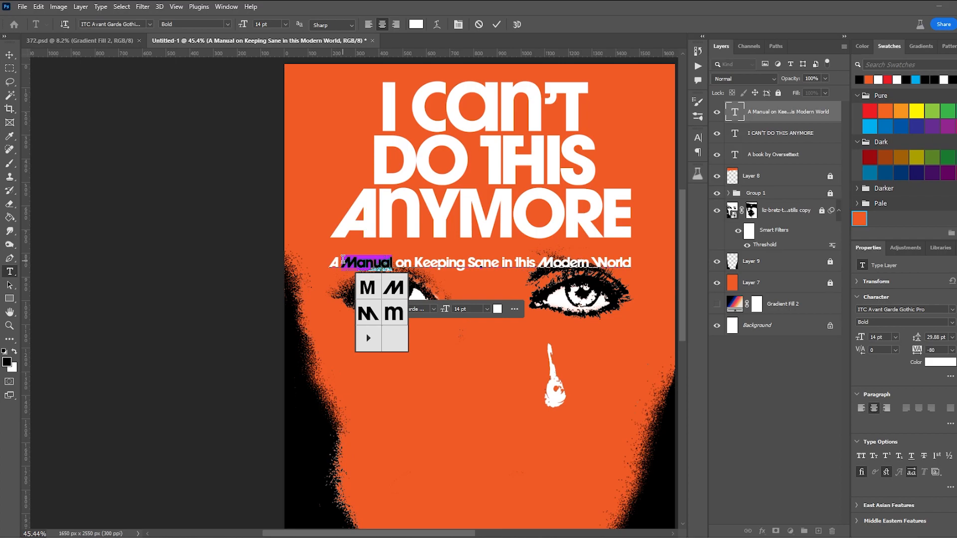
pyautogui.write("Beginner's Guiode")
pyautogui.press('BackSpace')
pyautogui.press('BackSpace')
pyautogui.press('BackSpace')
pyautogui.write('de')
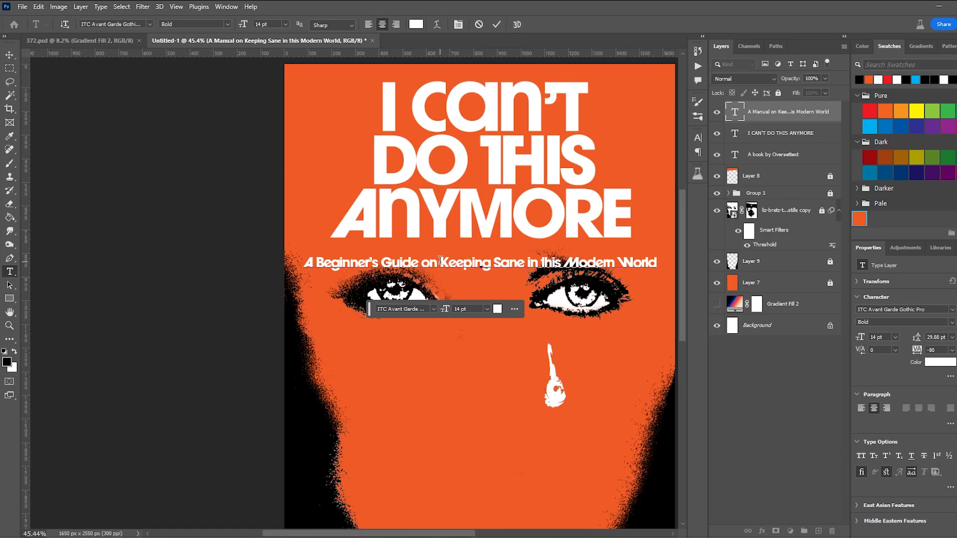
# Step: Replace the title text with "I AM" on the first line and "YEARNING" on the second
pyautogui.click(603, 231)
pyautogui.hotkey('ctrl', 'a')
pyautogui.write('I AM')
pyautogui.press('Return')
pyautogui.write('YEARNING')
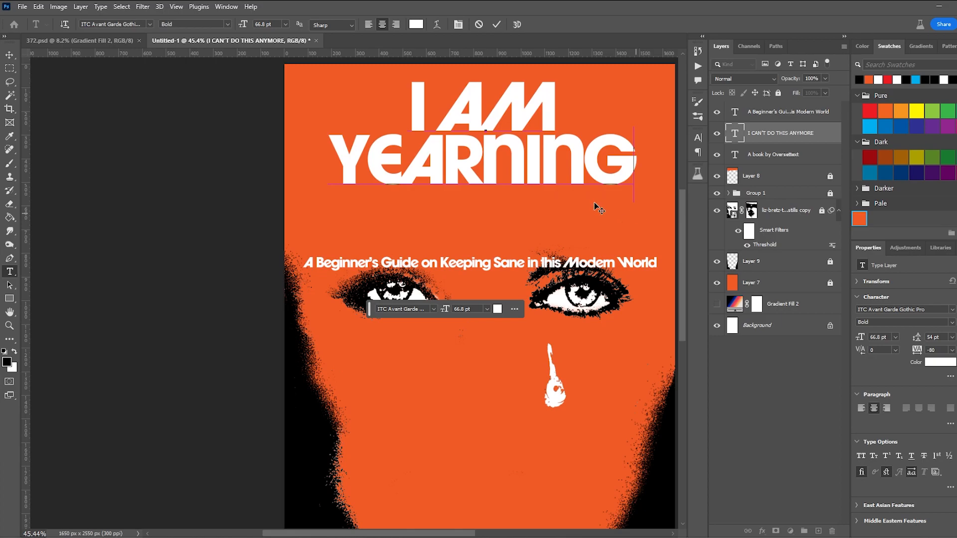
pyautogui.click(14, 56)
# Step: Enlarge the two-line title so that "YEARNING" spans almost the full width of the cover
pyautogui.scroll(-5, 513, 215)
pyautogui.moveTo(517, 190); pyautogui.dragTo(515, 196)
pyautogui.hotkey('ctrl', 't')
pyautogui.moveTo(497, 156); pyautogui.dragTo(498, 148)
pyautogui.moveTo(496, 216); pyautogui.dragTo(498, 223)
pyautogui.moveTo(503, 207); pyautogui.dragTo(503, 207)
pyautogui.press('Return')
# Step: Move the subtitle up directly beneath "YEARNING" and center it on the cover
pyautogui.doubleClick(534, 166)
pyautogui.moveTo(534, 165); pyautogui.dragTo(563, 203)
pyautogui.click(550, 232)
pyautogui.click(11, 55)
pyautogui.moveTo(578, 239); pyautogui.dragTo(574, 221)
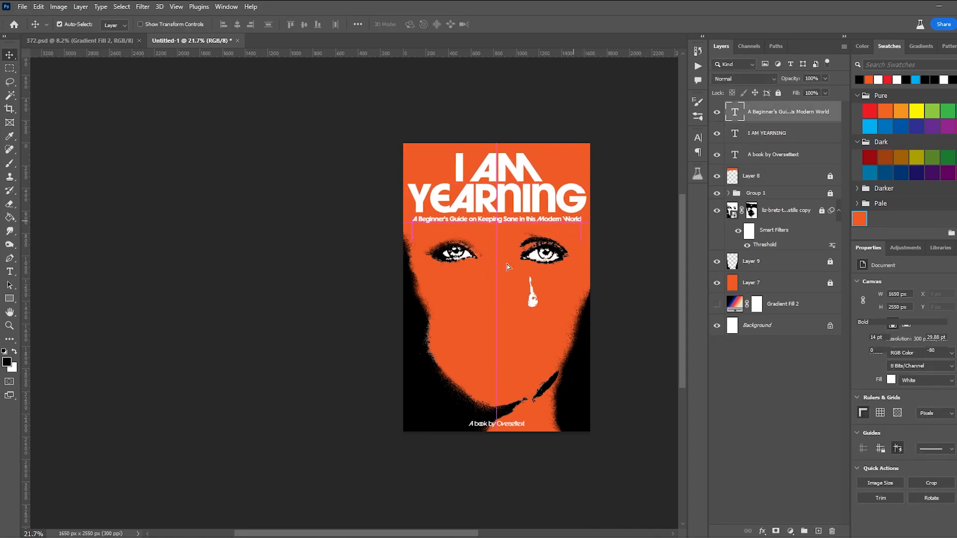
# Step: Set the subtitle's font weight to Medium
pyautogui.click(540, 257)
pyautogui.scroll(7, 502, 206)
pyautogui.doubleClick(519, 250)
pyautogui.click(227, 24)
pyautogui.click(214, 44)
pyautogui.click(11, 55)
# Step: Move the contextual task bar lower on the canvas, clear of the subtitle
pyautogui.doubleClick(567, 262)
pyautogui.moveTo(420, 241); pyautogui.dragTo(414, 342)
pyautogui.click(551, 259)
pyautogui.scroll(-4, 551, 259)
pyautogui.click(10, 57)
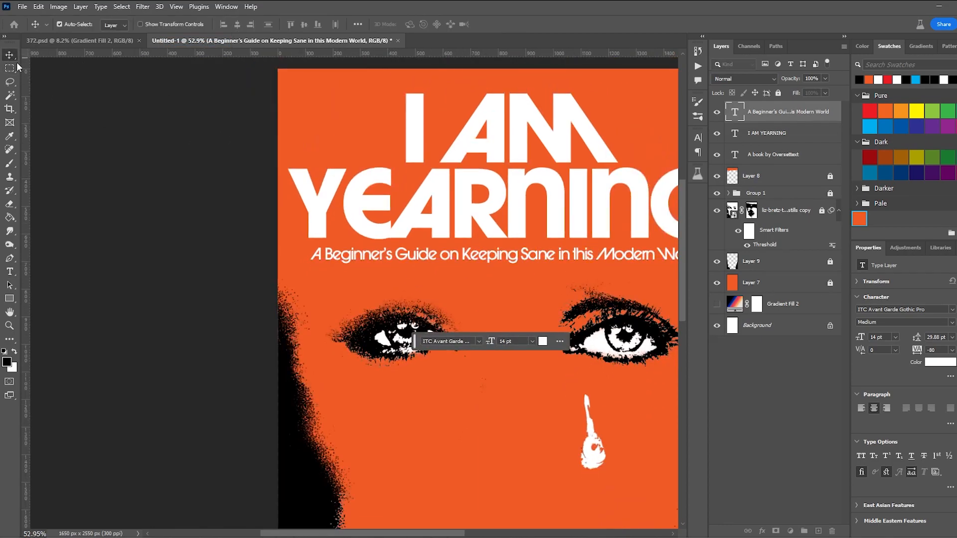
# Step: Try replacing "Keeping Sane" in the subtitle with "keeping Love alive"
pyautogui.hscroll(2, 470, 256)
pyautogui.doubleClick(491, 257)
pyautogui.click(494, 257)
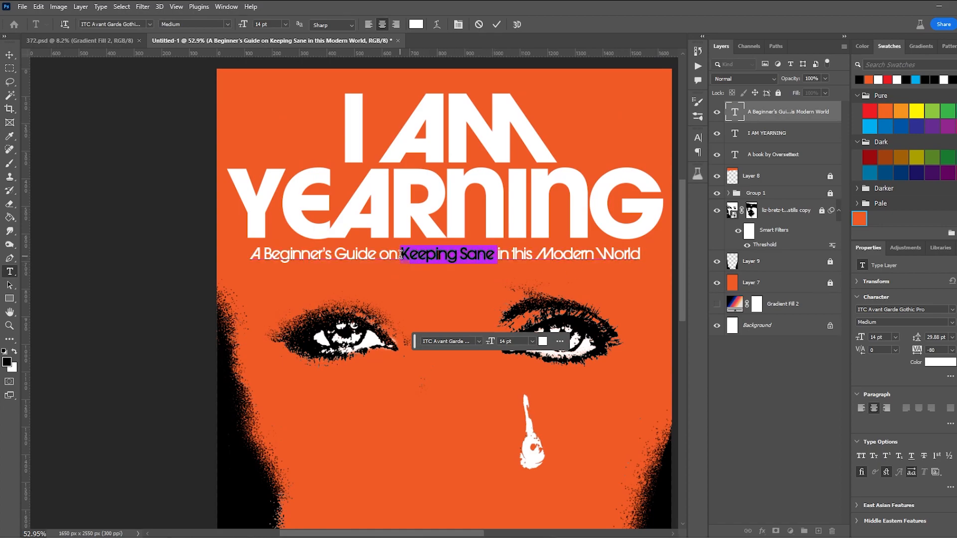
pyautogui.write('keeping Lo')
pyautogui.press('BackSpace')
pyautogui.press('BackSpace')
pyautogui.write('Love alive')
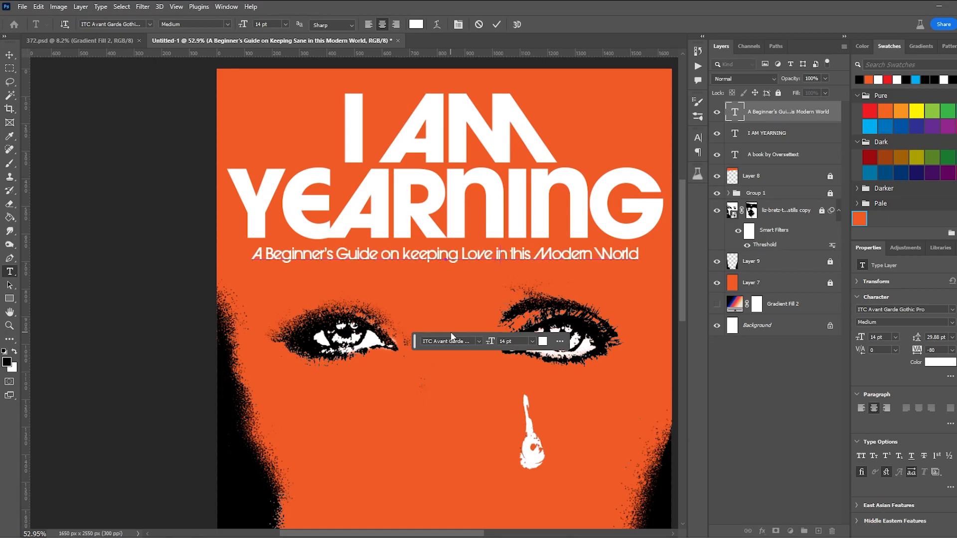
# Step: Change the subtitle's wording after "Guide on" to "being insane when you have a crush", keeping "in this Modern World"
pyautogui.moveTo(508, 254); pyautogui.dragTo(385, 242)
pyautogui.write('be')
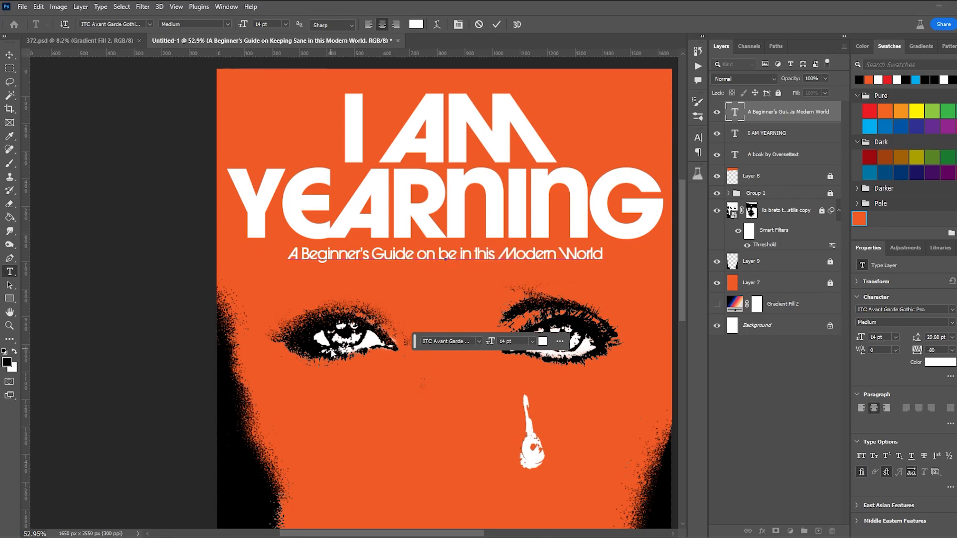
pyautogui.write('ing insane when you ha')
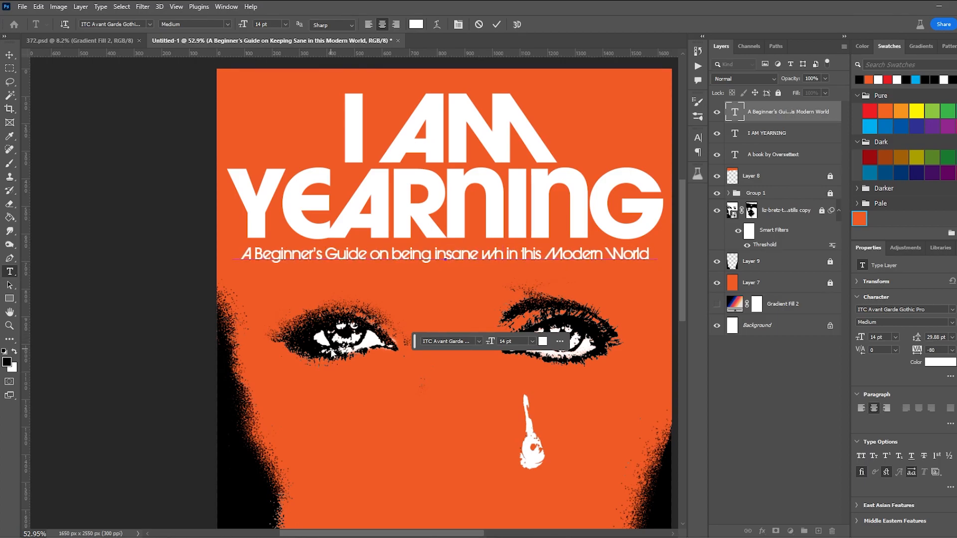
pyautogui.write('ve a crush')
pyautogui.click(10, 55)
# Step: Scale the one-line subtitle down to the width of "YEARNING" and align it beneath the title
pyautogui.hotkey('ctrl', 't')
pyautogui.moveTo(173, 255); pyautogui.dragTo(226, 255)
pyautogui.press('Return')
pyautogui.hotkey('ctrl', 't')
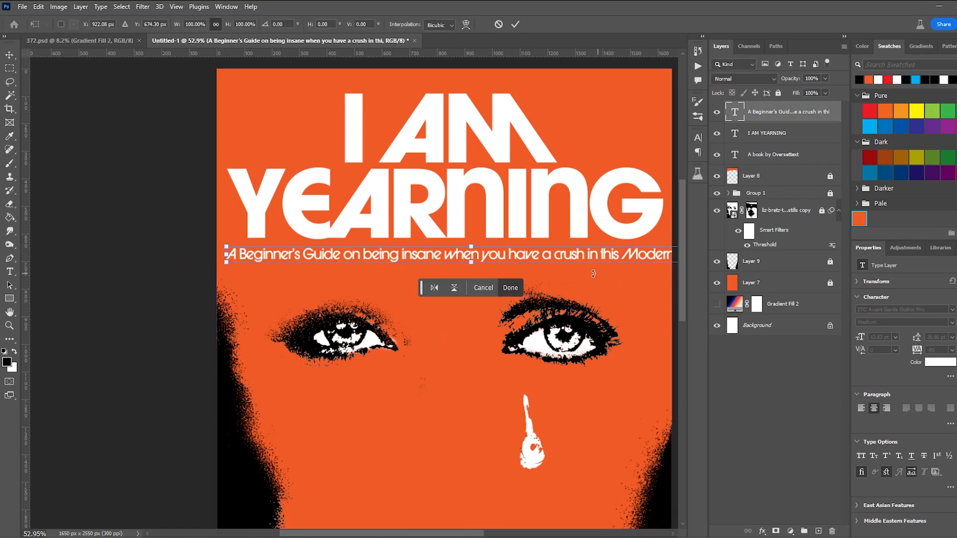
pyautogui.scroll(-2, 592, 273)
pyautogui.moveTo(675, 261); pyautogui.dragTo(640, 261)
pyautogui.press('Return')
pyautogui.click(624, 289)
pyautogui.scroll(-5, 565, 283)
pyautogui.scroll(5, 563, 282)
pyautogui.moveTo(560, 259); pyautogui.dragTo(552, 258)
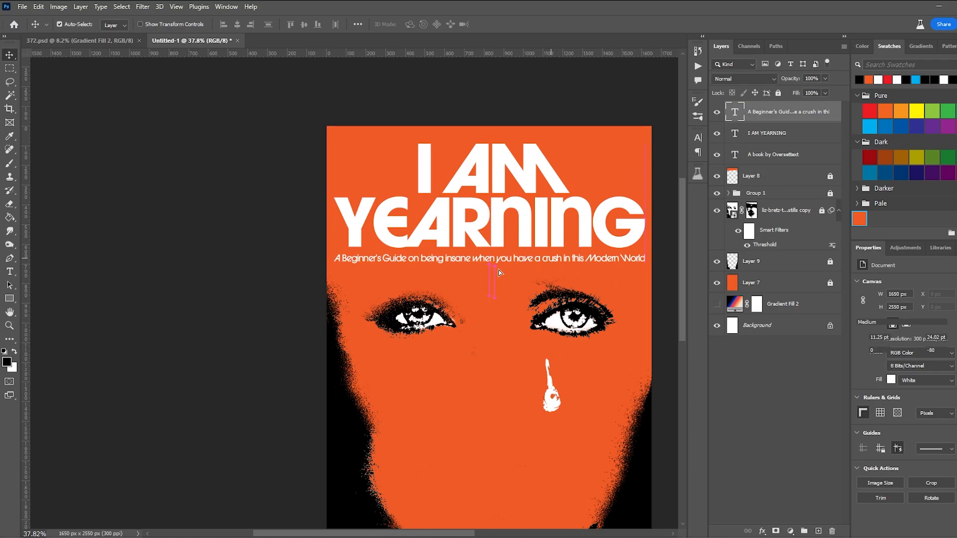
# Step: Reword the subtitle to "A Beginner's Guide on how to not go insane when you have a crush", dropping "in this Modern World"
pyautogui.doubleClick(426, 260)
pyautogui.click(425, 261)
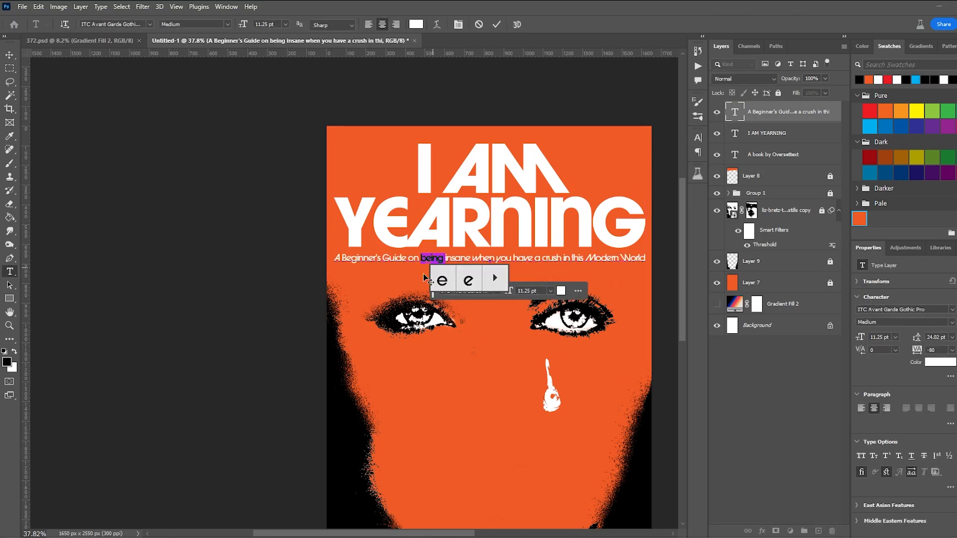
pyautogui.press('BackSpace')
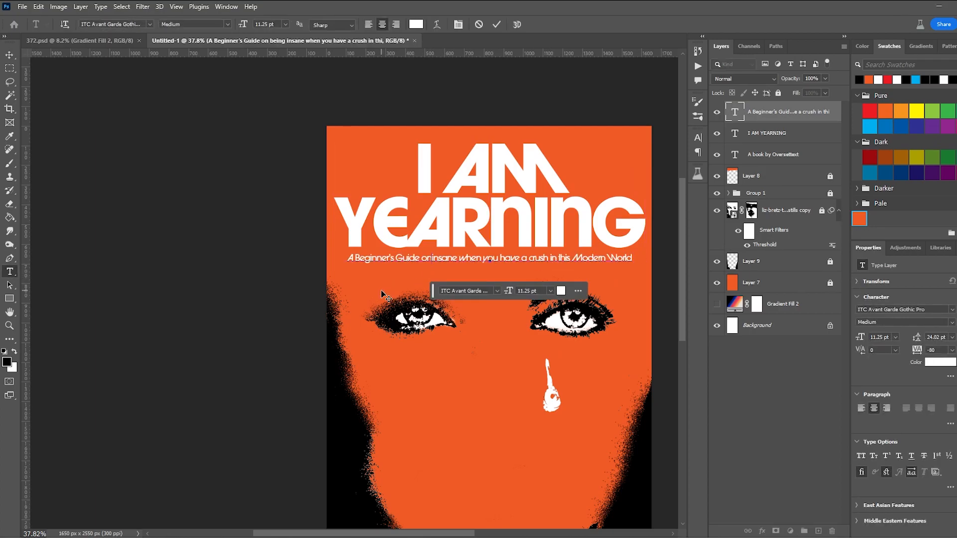
pyautogui.press('BackSpace')
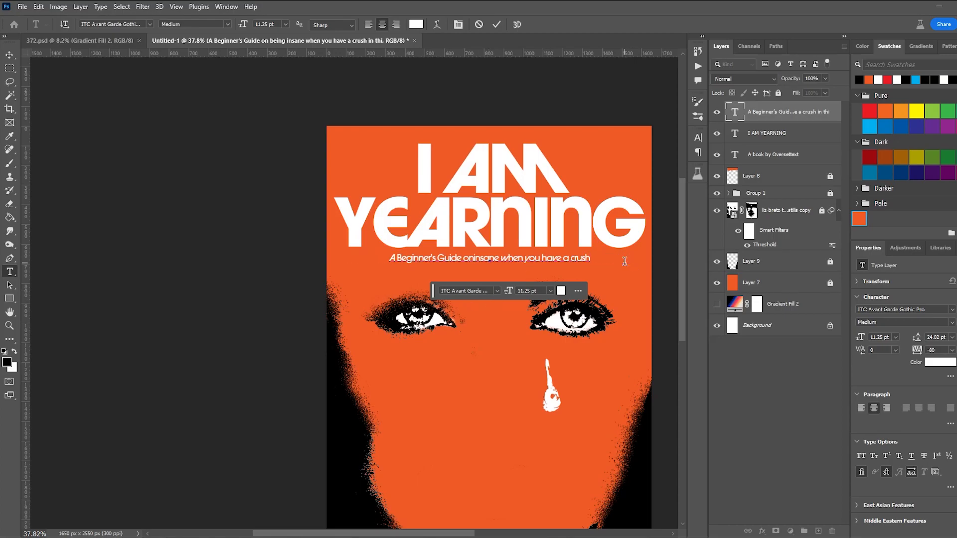
pyautogui.write('w to not go')
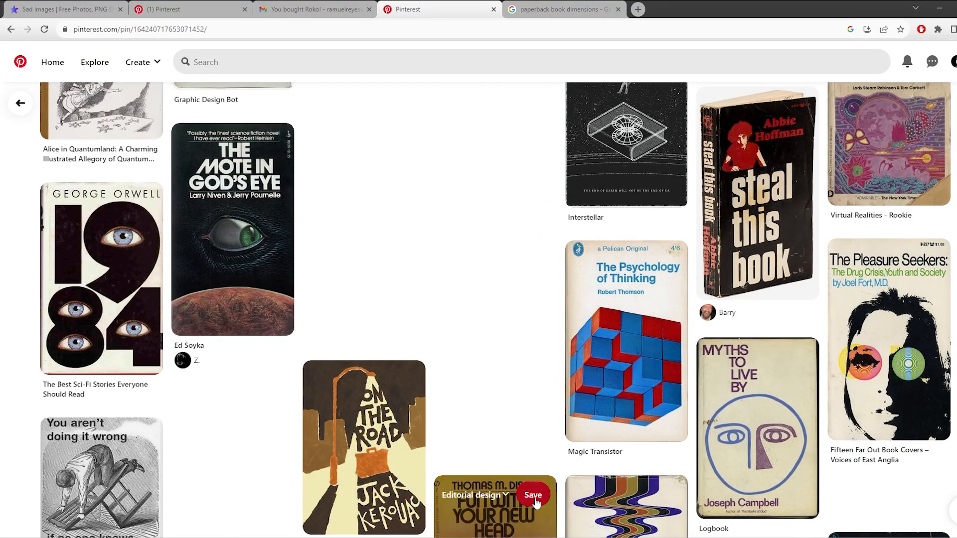
pyautogui.scroll(1, 474, 381)
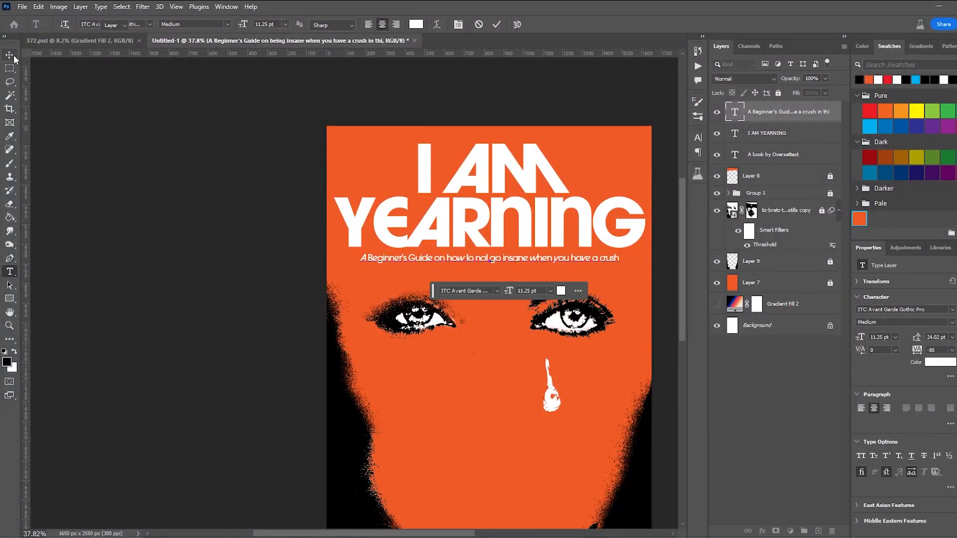
pyautogui.click(13, 56)
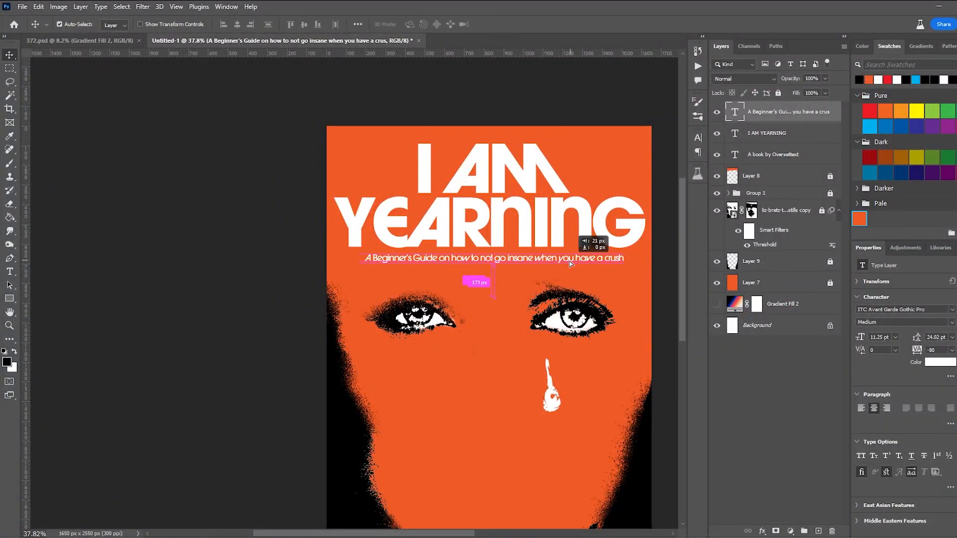
# Step: Center the subtitle and capitalize the first letters of "How", "Not", "Go" and "Insane"
pyautogui.scroll(5, 498, 249)
pyautogui.scroll(1, 387, 243)
pyautogui.press('t')
pyautogui.moveTo(292, 232); pyautogui.dragTo(330, 232)
pyautogui.write('H')
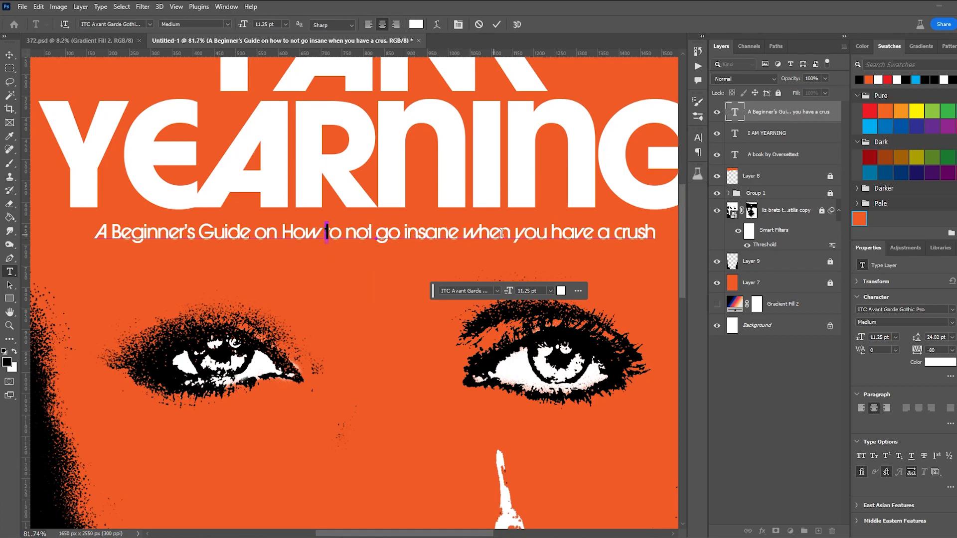
pyautogui.moveTo(475, 230); pyautogui.dragTo(463, 232)
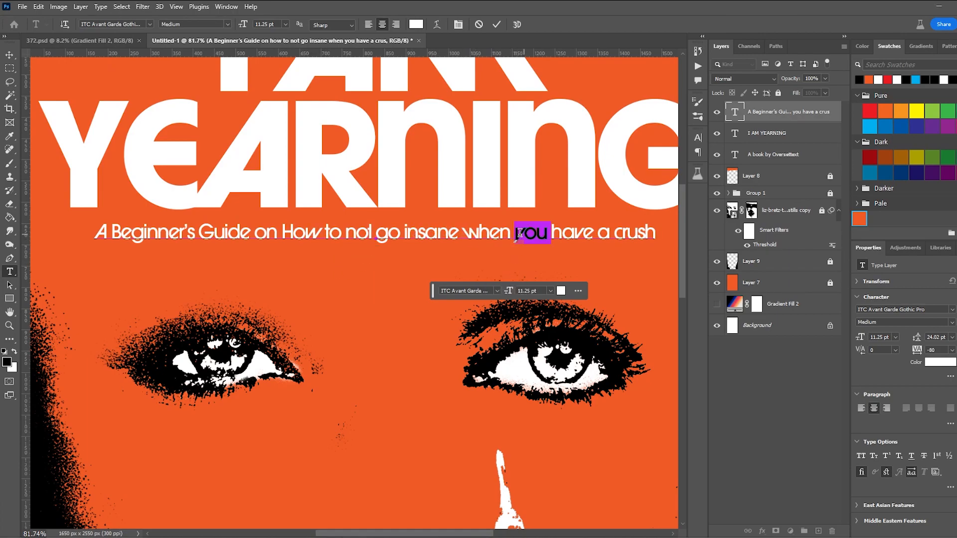
pyautogui.click(593, 232)
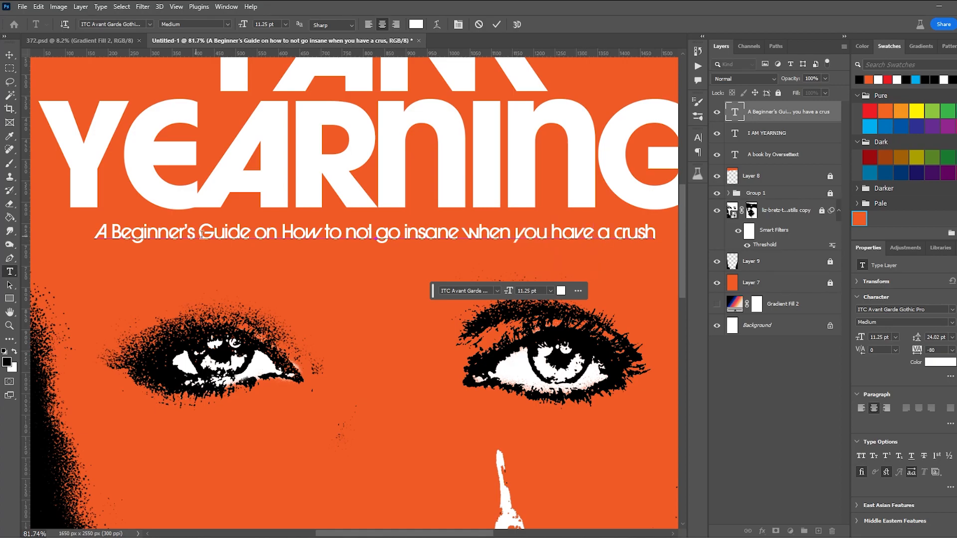
pyautogui.write('N')
pyautogui.moveTo(355, 232)
pyautogui.mouseDown()
pyautogui.moveTo(347, 233)
pyautogui.moveTo(370, 231)
pyautogui.mouseUp()
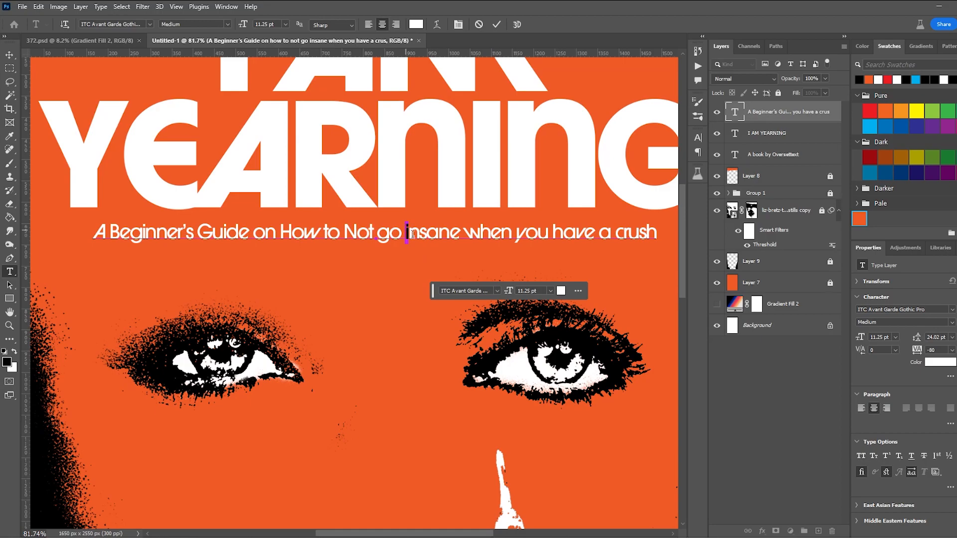
pyautogui.write('Go I')
# Step: Capitalize "When", "You", "Have" and "Crush" in the subtitle, using the upright W glyph
pyautogui.moveTo(465, 231); pyautogui.dragTo(481, 232)
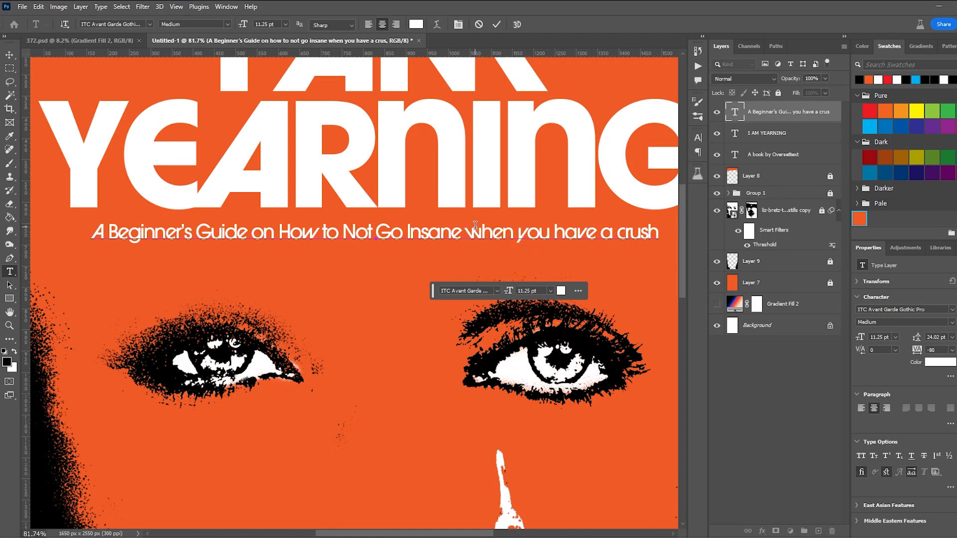
pyautogui.click(492, 261)
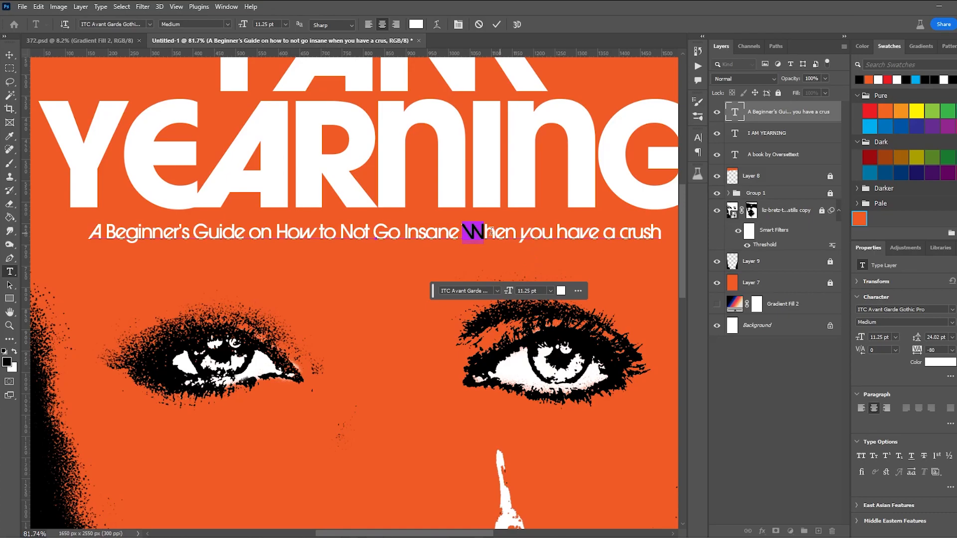
pyautogui.moveTo(516, 233); pyautogui.dragTo(521, 237)
pyautogui.write('You H')
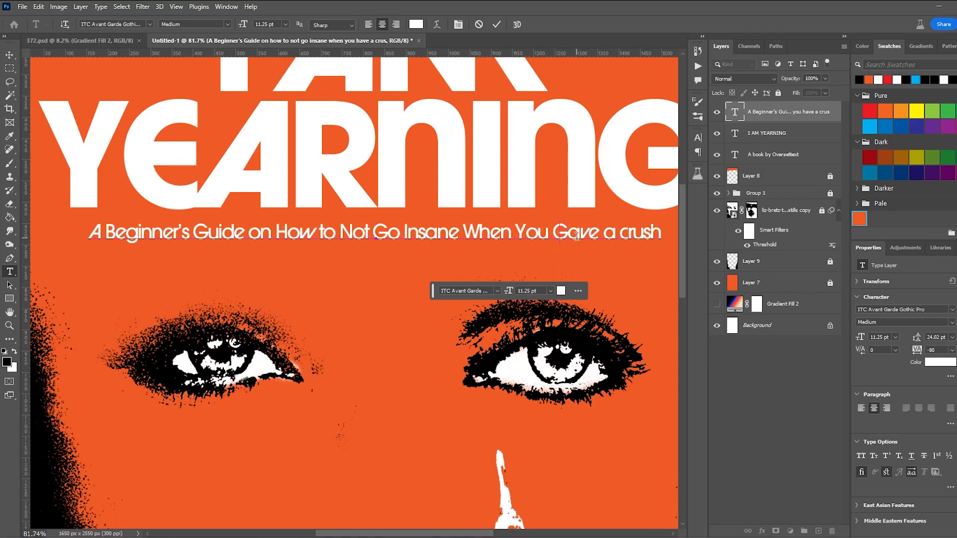
pyautogui.moveTo(619, 232); pyautogui.dragTo(625, 234)
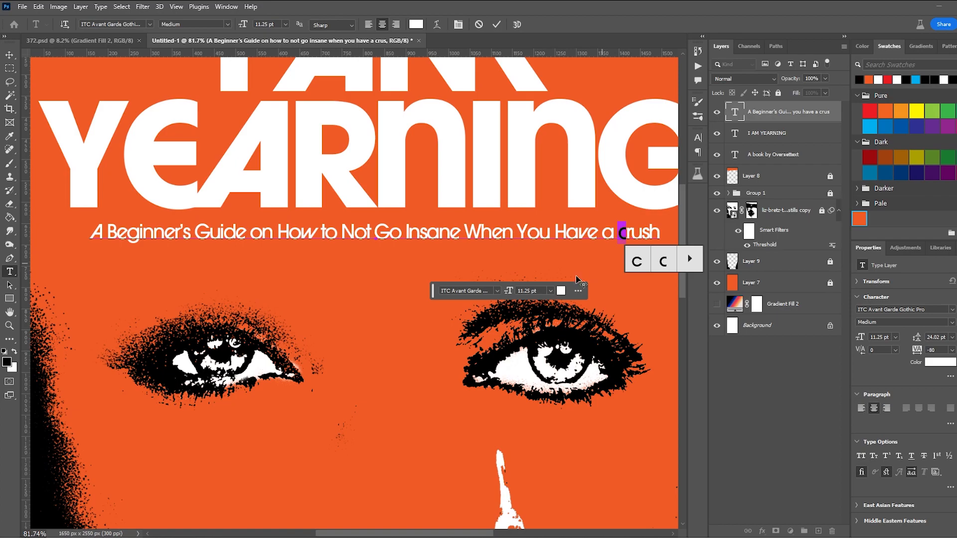
pyautogui.click(638, 236)
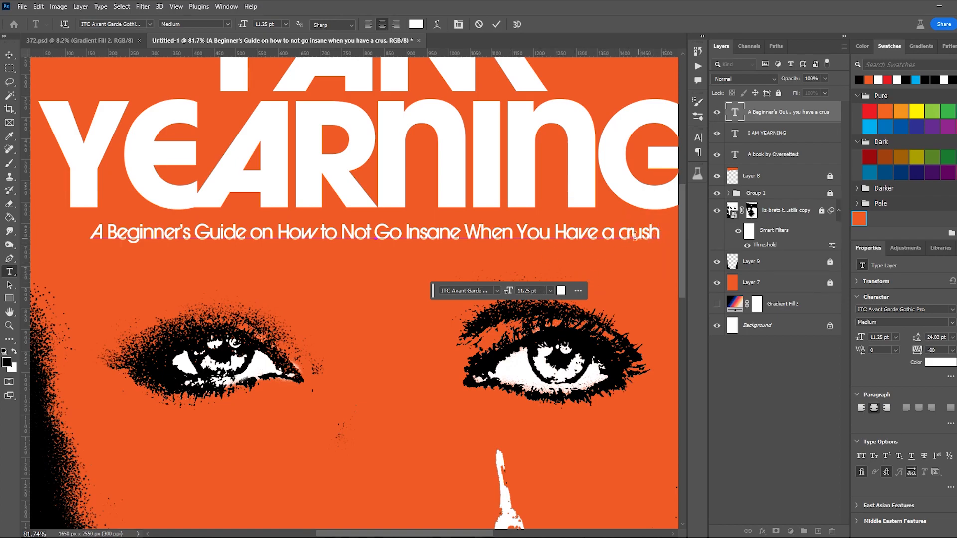
# Step: Set the tracking of the whole subtitle to -60
pyautogui.hotkey('ctrl', 'a')
pyautogui.click(952, 350)
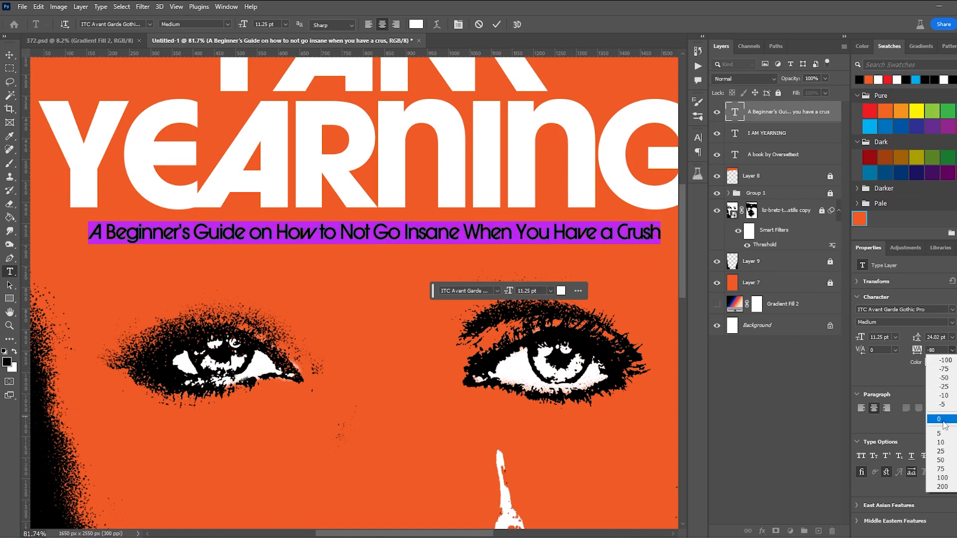
pyautogui.click(925, 378)
pyautogui.moveTo(920, 353); pyautogui.dragTo(920, 353)
pyautogui.click(9, 55)
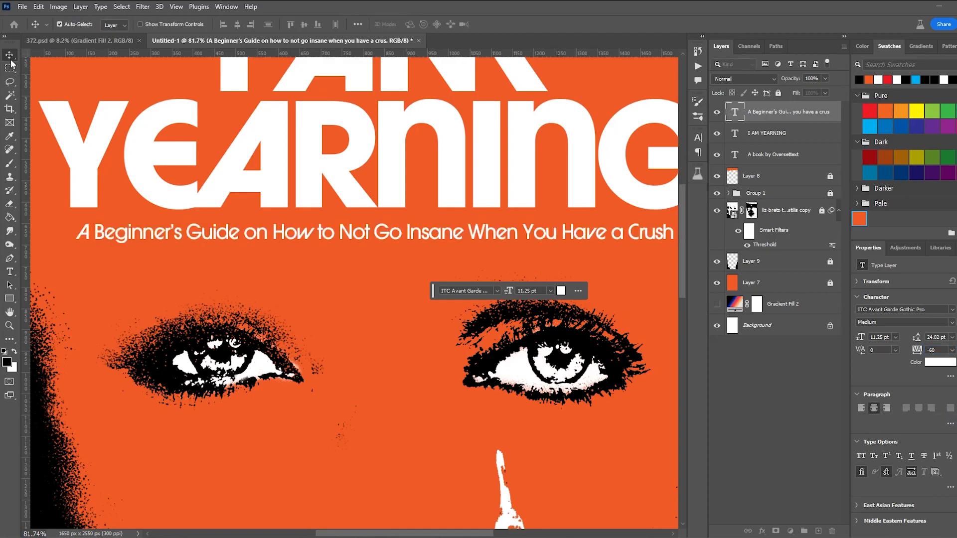
# Step: Move the subtitle down to the lower face and break it into two lines after "Not"
pyautogui.click(377, 269)
pyautogui.scroll(-6, 376, 269)
pyautogui.moveTo(389, 259); pyautogui.dragTo(383, 428)
pyautogui.doubleClick(376, 427)
pyautogui.press('Return')
# Step: Tighten the two-line subtitle's leading, then enlarge and center it on the lower face
pyautogui.hotkey('ctrl', 'a')
pyautogui.moveTo(916, 341); pyautogui.dragTo(911, 341)
pyautogui.click(10, 55)
pyautogui.moveTo(399, 432)
pyautogui.mouseDown()
pyautogui.moveTo(401, 444)
pyautogui.moveTo(401, 417)
pyautogui.moveTo(380, 400)
pyautogui.moveTo(409, 418)
pyautogui.mouseUp()
pyautogui.hotkey('ctrl', 't')
pyautogui.press('Return')
pyautogui.click(447, 389)
pyautogui.scroll(-8, 446, 388)
pyautogui.scroll(8, 448, 392)
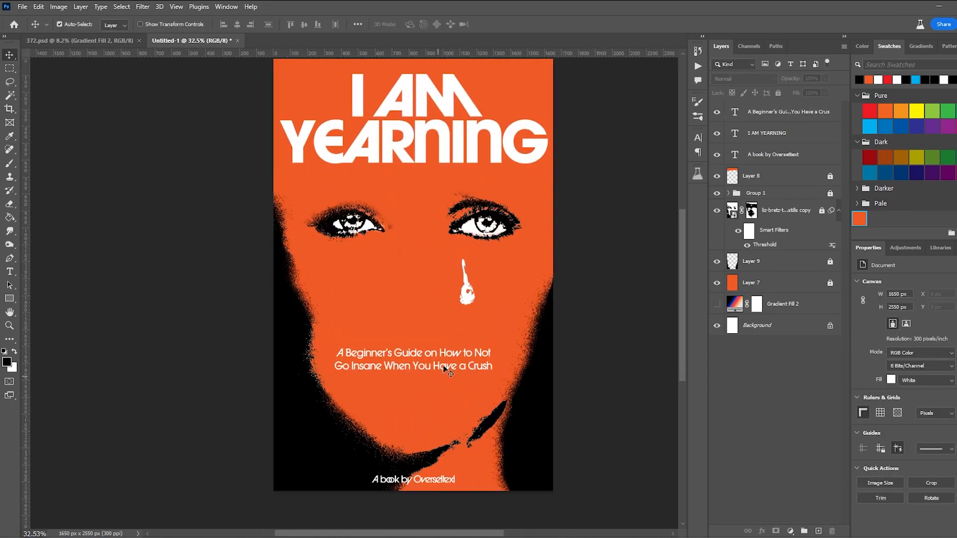
# Step: Reduce the subtitle's leading a little more and shift the text slightly down
pyautogui.doubleClick(440, 371)
pyautogui.moveTo(917, 338); pyautogui.dragTo(916, 339)
pyautogui.click(9, 54)
pyautogui.moveTo(442, 362); pyautogui.dragTo(442, 375)
# Step: Replace the author line with the author's name as two initials and a surname, and move it just below the subtitle
pyautogui.moveTo(441, 477); pyautogui.dragTo(359, 479)
pyautogui.doubleClick(412, 481)
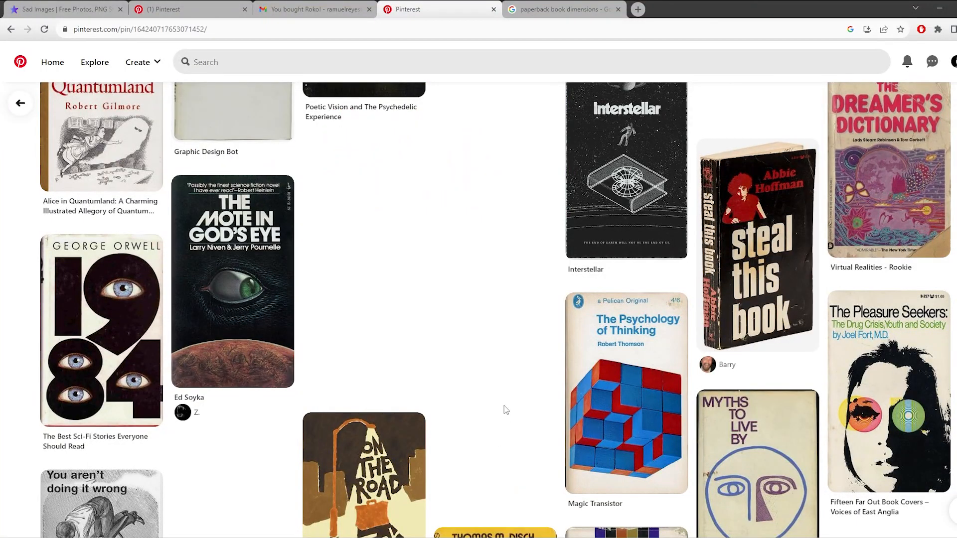
pyautogui.scroll(-10, 431, 388)
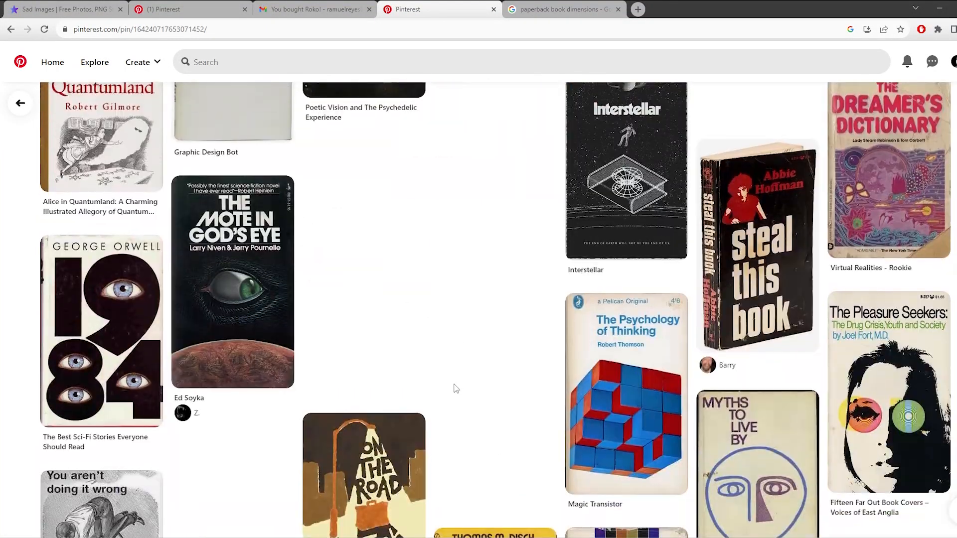
pyautogui.scroll(10, 399, 359)
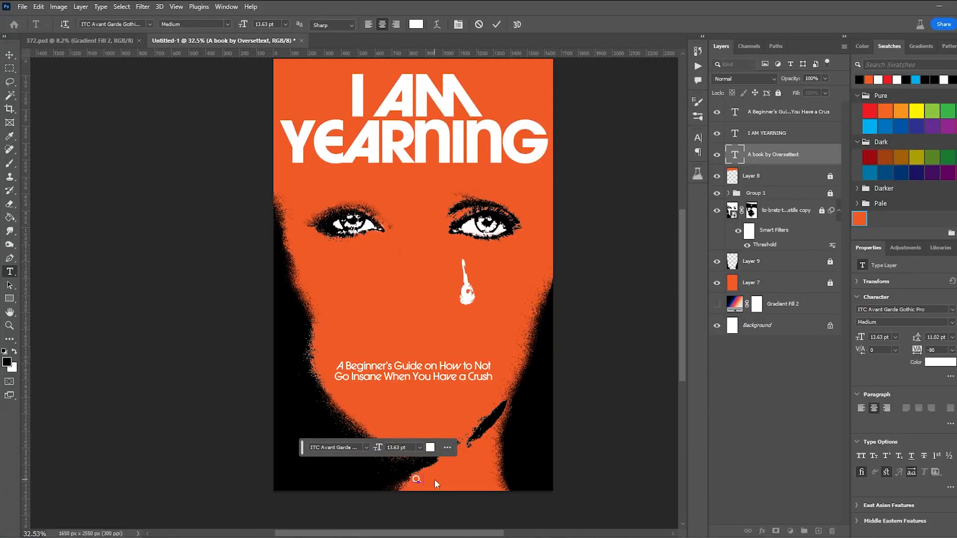
pyautogui.scroll(4, 426, 474)
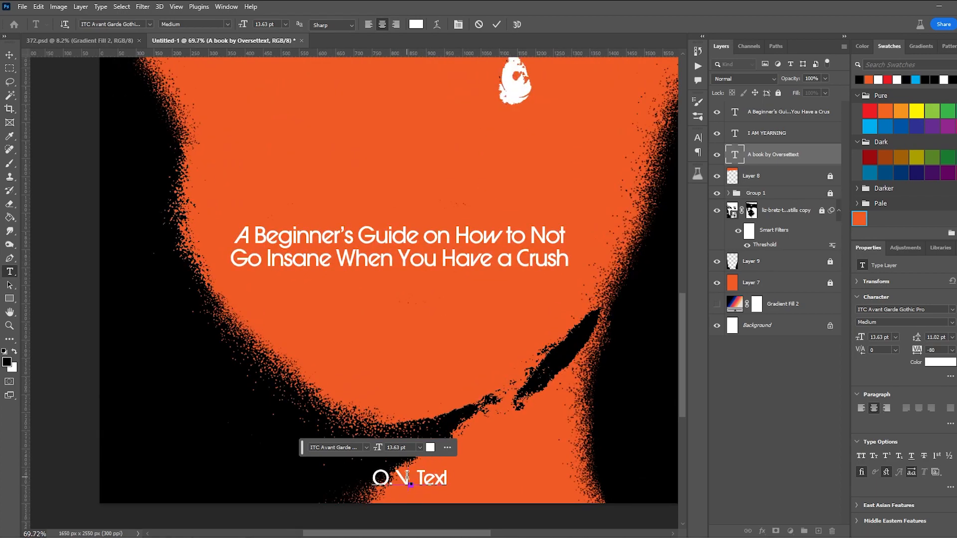
pyautogui.write('V')
pyautogui.moveTo(433, 480); pyautogui.dragTo(423, 302)
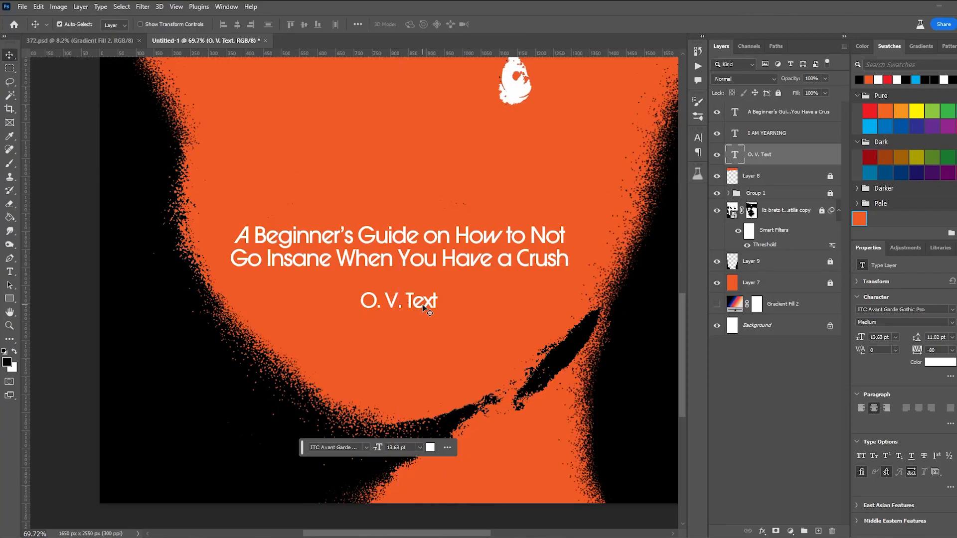
# Step: Select the whole author line and open its font size and font weight choices
pyautogui.hotkey('ctrl', 'a')
pyautogui.click(286, 25)
pyautogui.click(226, 25)
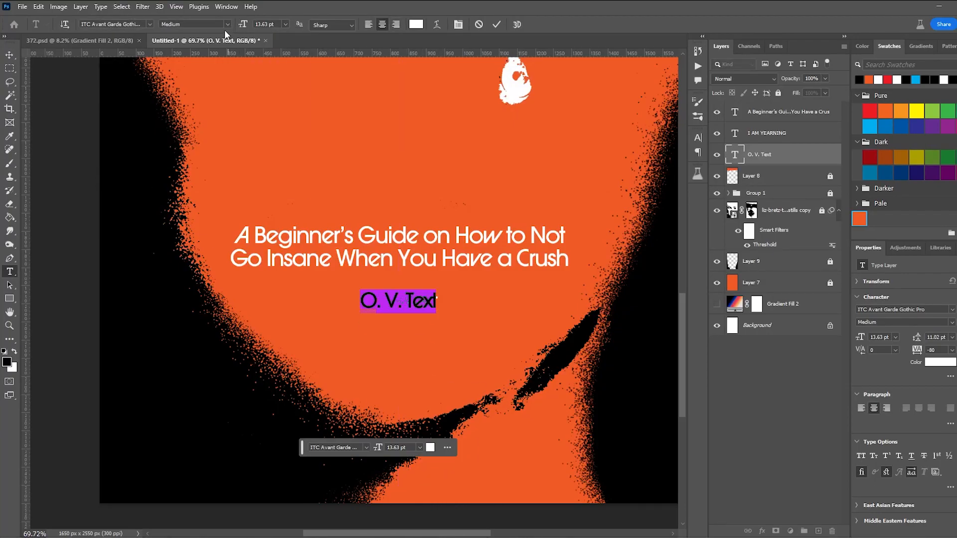
# Step: Set the author line's font style to Bold and finish editing it
pyautogui.click(228, 24)
pyautogui.click(216, 51)
pyautogui.click(10, 55)
# Step: Move the "A Beginner's Guide" subtitle up to sit just beneath the I AM YEARNING title
pyautogui.scroll(-6, 437, 208)
pyautogui.moveTo(493, 245); pyautogui.dragTo(445, 179)
pyautogui.moveTo(466, 156); pyautogui.dragTo(467, 151)
pyautogui.click(478, 181)
pyautogui.scroll(2, 479, 180)
pyautogui.moveTo(441, 180); pyautogui.dragTo(441, 178)
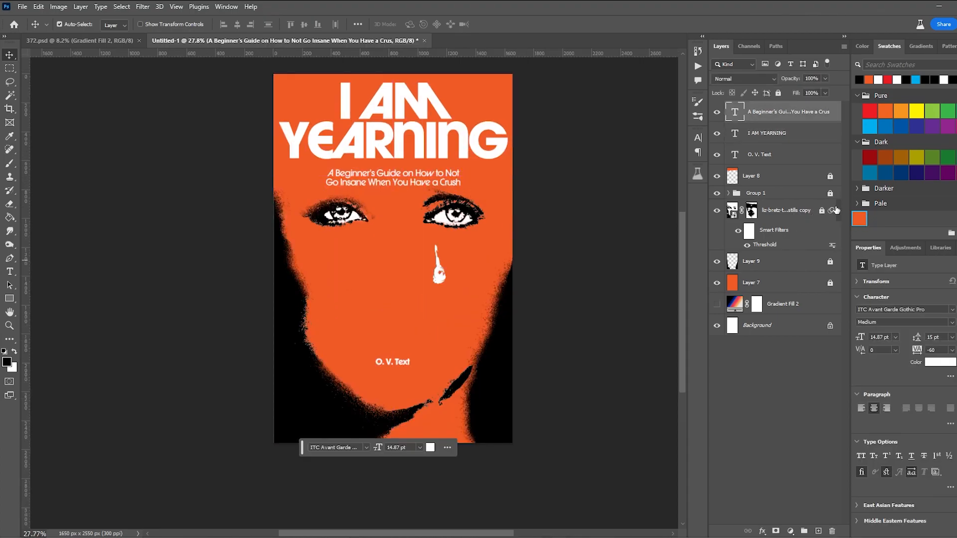
# Step: Unlock Layer 9, the portrait smart object, Group 1 and the locked layers inside that group
pyautogui.click(830, 261)
pyautogui.keyDown('shift'); pyautogui.click(807, 193); pyautogui.keyUp('shift')
pyautogui.moveTo(455, 216)
pyautogui.mouseDown()
pyautogui.moveTo(454, 233)
pyautogui.moveTo(443, 230)
pyautogui.mouseUp()
pyautogui.click(772, 261)
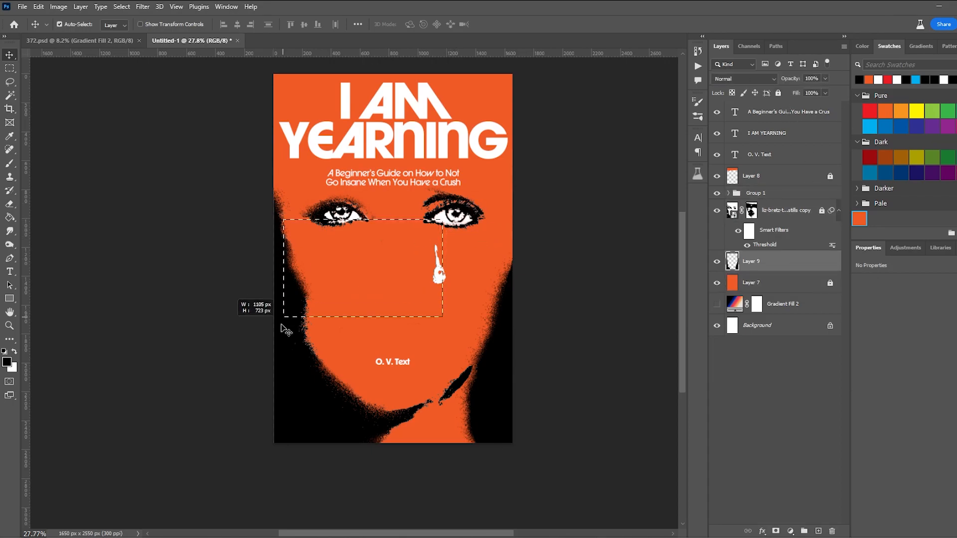
pyautogui.moveTo(283, 325); pyautogui.dragTo(283, 325)
pyautogui.click(468, 229)
pyautogui.click(486, 208)
pyautogui.click(728, 193)
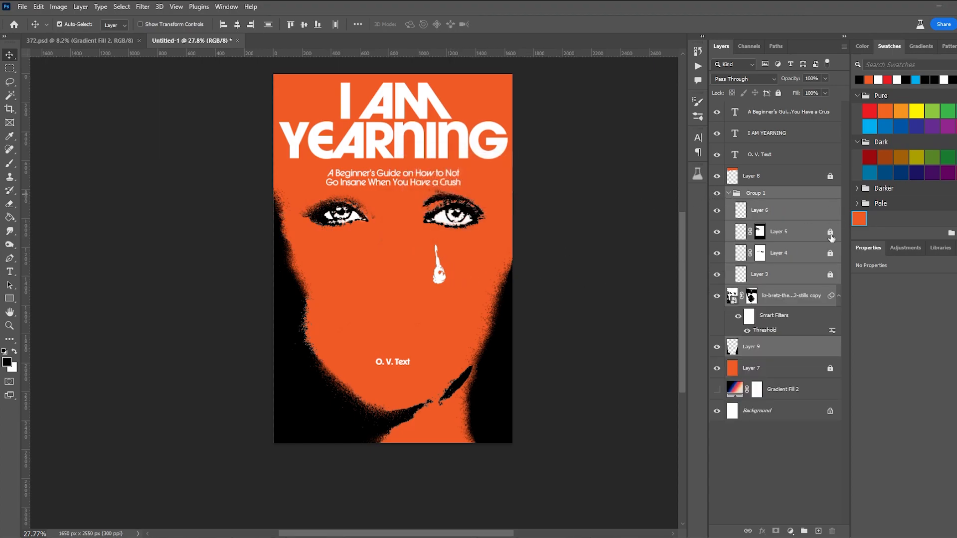
pyautogui.click(831, 279)
# Step: Try to move Group 1, the portrait smart object and Layer 9 down below the subtitle
pyautogui.click(775, 195)
pyautogui.keyDown('shift'); pyautogui.click(776, 346); pyautogui.keyUp('shift')
pyautogui.moveTo(448, 213); pyautogui.dragTo(450, 252)
pyautogui.scroll(5, 558, 349)
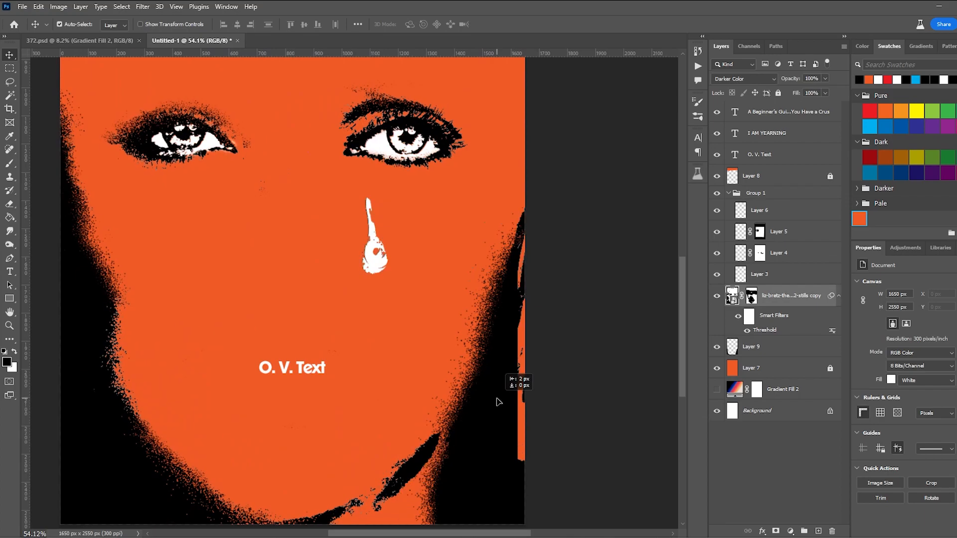
pyautogui.click(499, 397)
pyautogui.scroll(-3, 544, 346)
pyautogui.scroll(-2, 544, 346)
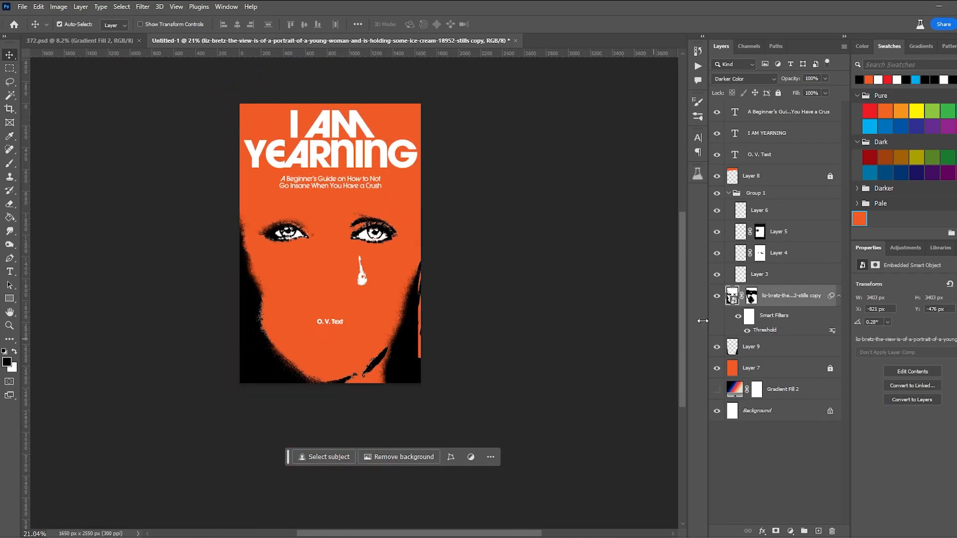
# Step: Toggle the portrait smart object's visibility to examine what it contributes to the face
pyautogui.click(717, 296)
pyautogui.click(717, 297)
pyautogui.click(718, 298)
pyautogui.click(717, 297)
# Step: Select everything from Group 1 down to Layer 9 and nudge the whole face artwork slightly downward
pyautogui.click(729, 193)
pyautogui.click(750, 261)
pyautogui.press('b')
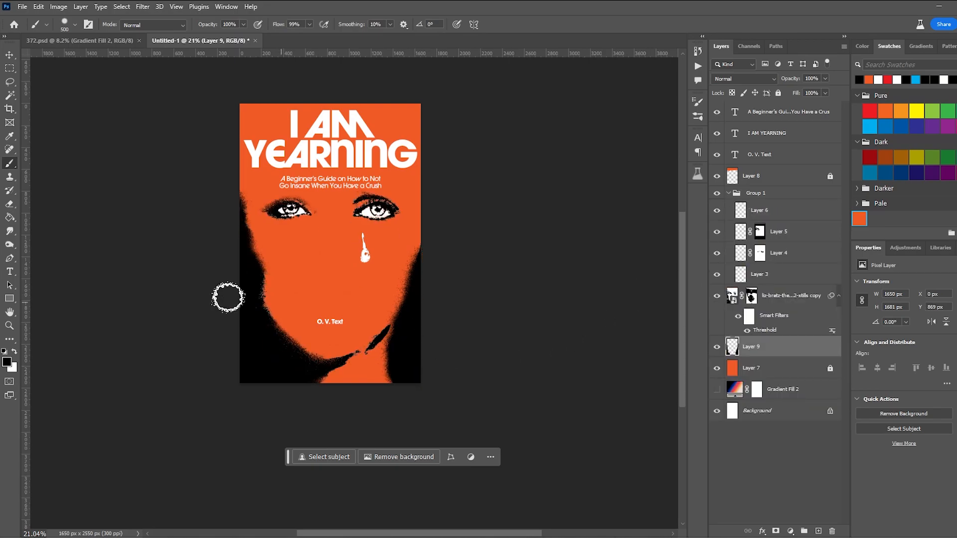
pyautogui.keyDown('shift'); pyautogui.click(772, 199); pyautogui.keyUp('shift')
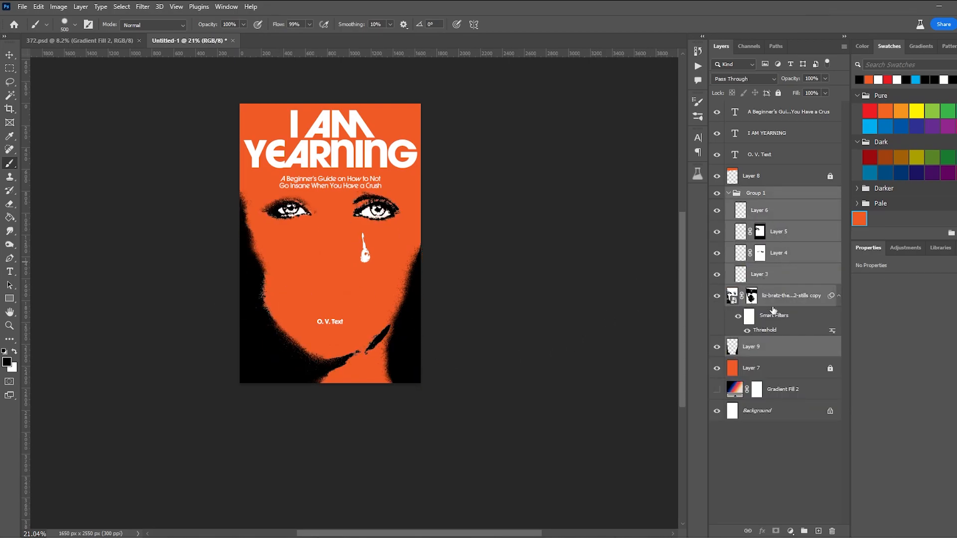
pyautogui.click(10, 54)
pyautogui.hotkey('shift', 'Down')
pyautogui.hotkey('shift', 'Down')
pyautogui.hotkey('shift', 'Down')
pyautogui.hotkey('shift', 'Down')
pyautogui.hotkey('shift', 'Down')
pyautogui.hotkey('shift', 'Down')
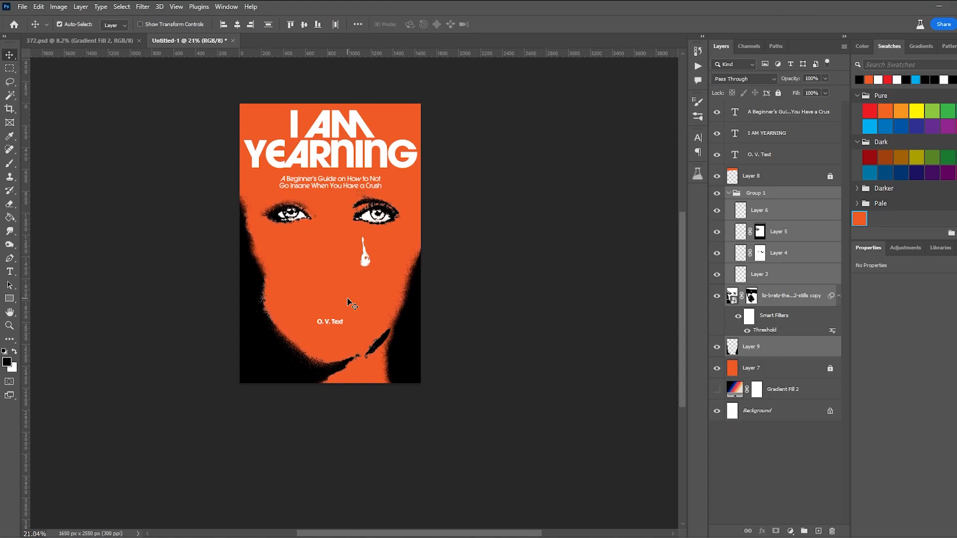
# Step: Shift the author line slightly down on the chin and change its text to "O. S. Text"
pyautogui.click(332, 351)
pyautogui.scroll(10, 329, 366)
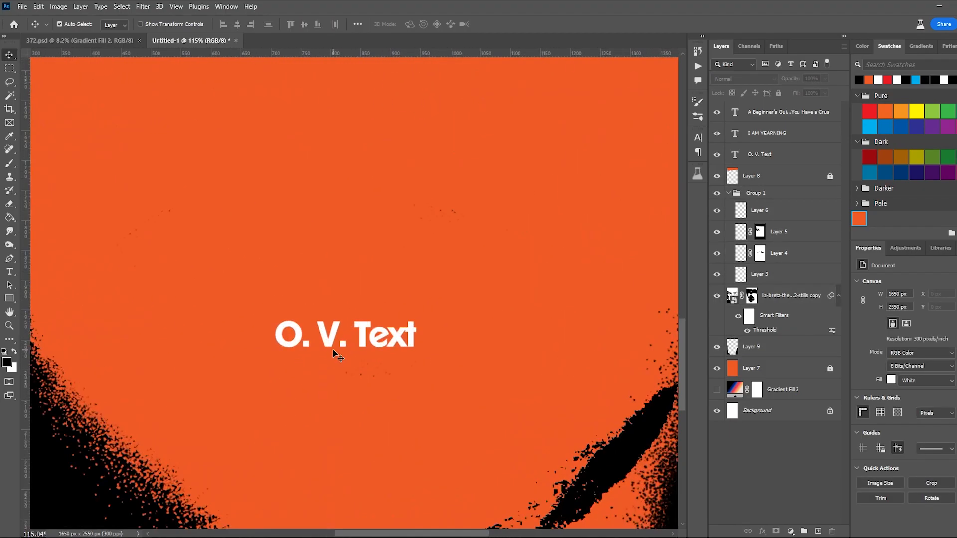
pyautogui.moveTo(331, 340); pyautogui.dragTo(343, 356)
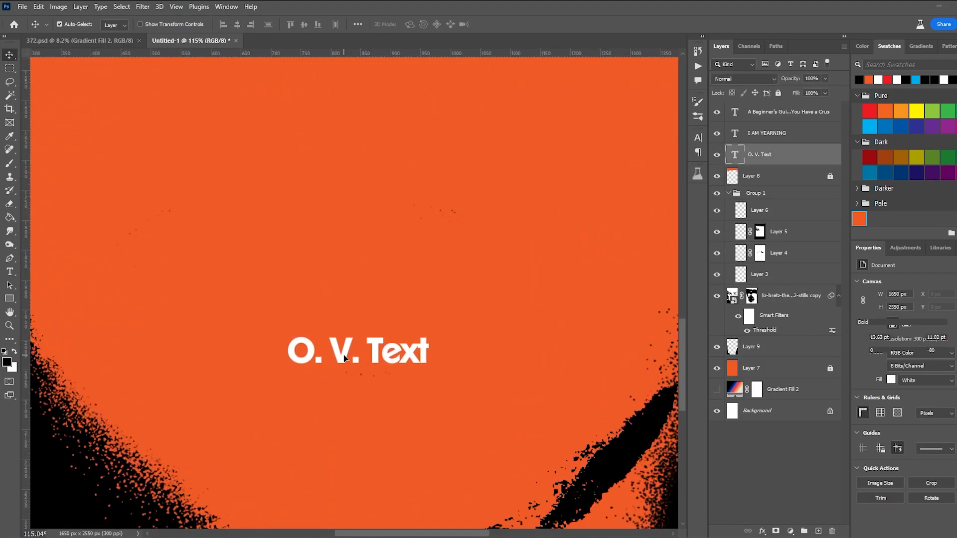
pyautogui.doubleClick(333, 352)
pyautogui.doubleClick(334, 352)
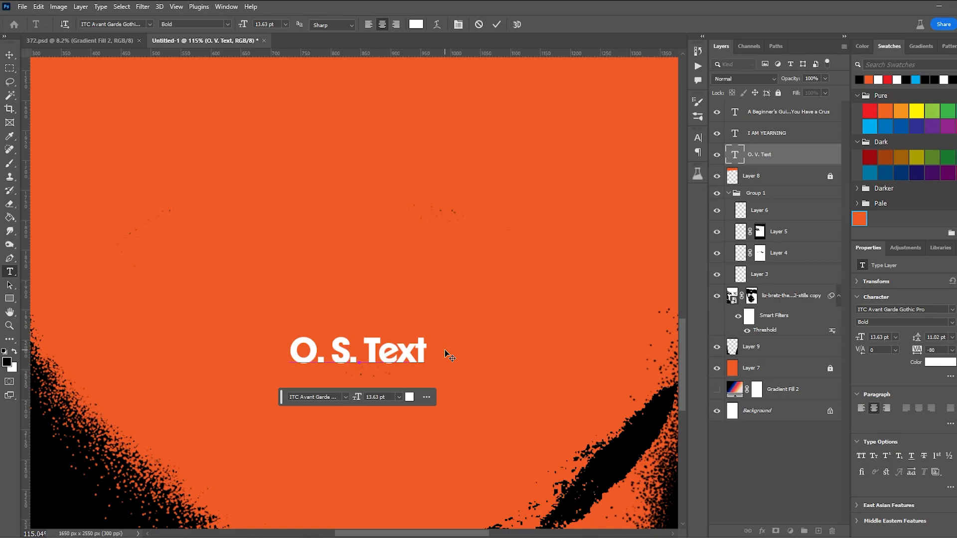
# Step: Save the document as 372book in Photoshop format in the Posters PSD folder
pyautogui.hotkey('ctrl', 's')
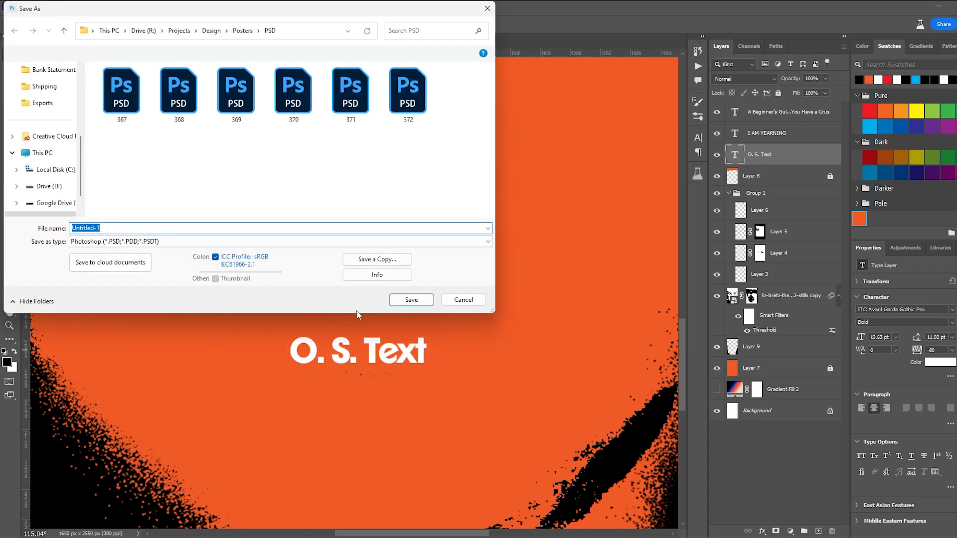
pyautogui.write('372book')
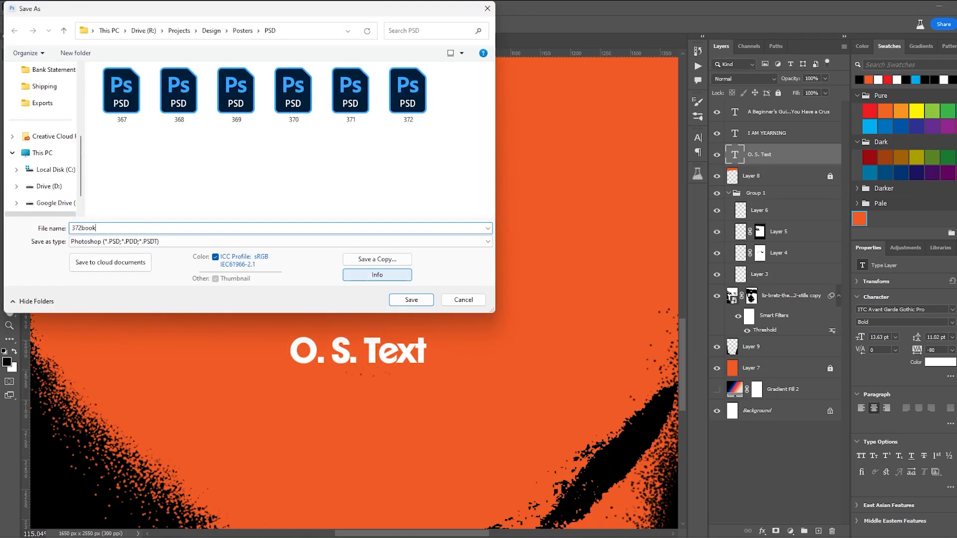
pyautogui.press('Return')
pyautogui.press('Return')
# Step: Switch to the browser and look through the related vintage paperback covers on Pinterest for reference
pyautogui.scroll(-5, 477, 277)
pyautogui.scroll(-3, 477, 277)
pyautogui.click(160, 217)
pyautogui.moveTo(498, 315); pyautogui.dragTo(395, 388)
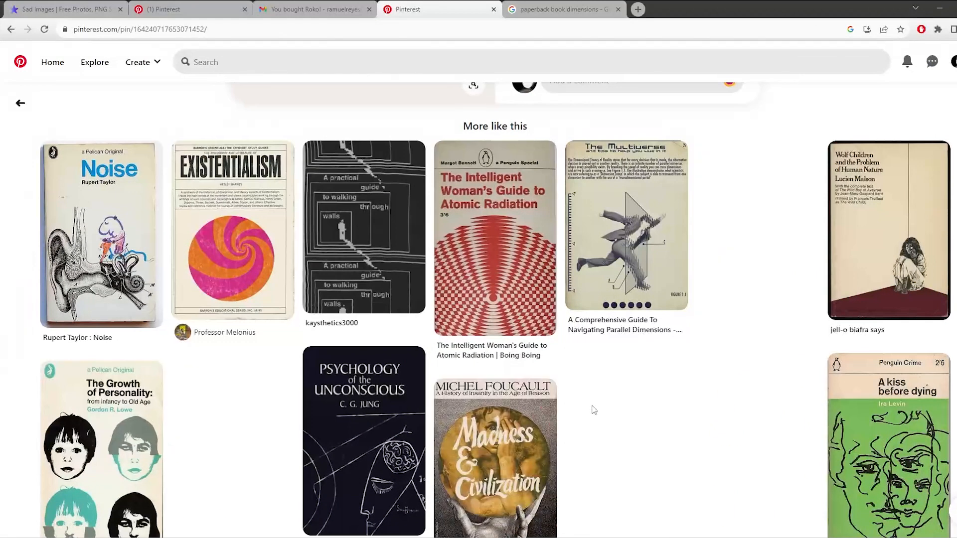
pyautogui.scroll(-10, 597, 355)
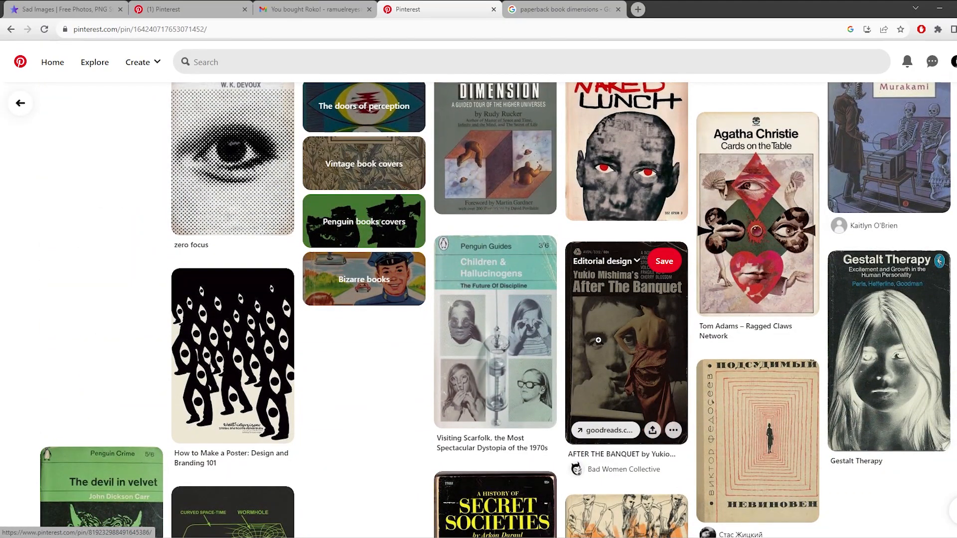
pyautogui.scroll(-5, 352, 372)
pyautogui.click(11, 29)
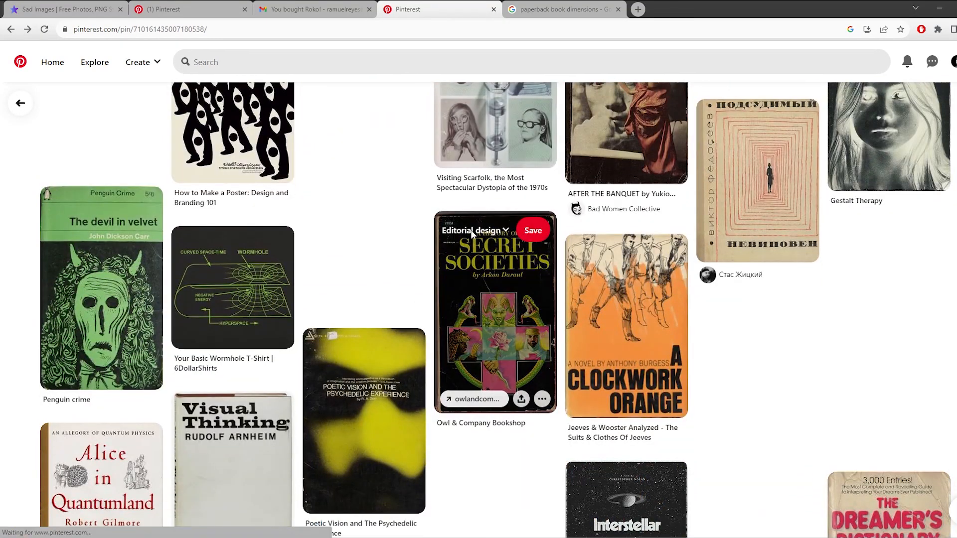
pyautogui.hotkey('alt', 'Left')
pyautogui.scroll(-5, 139, 256)
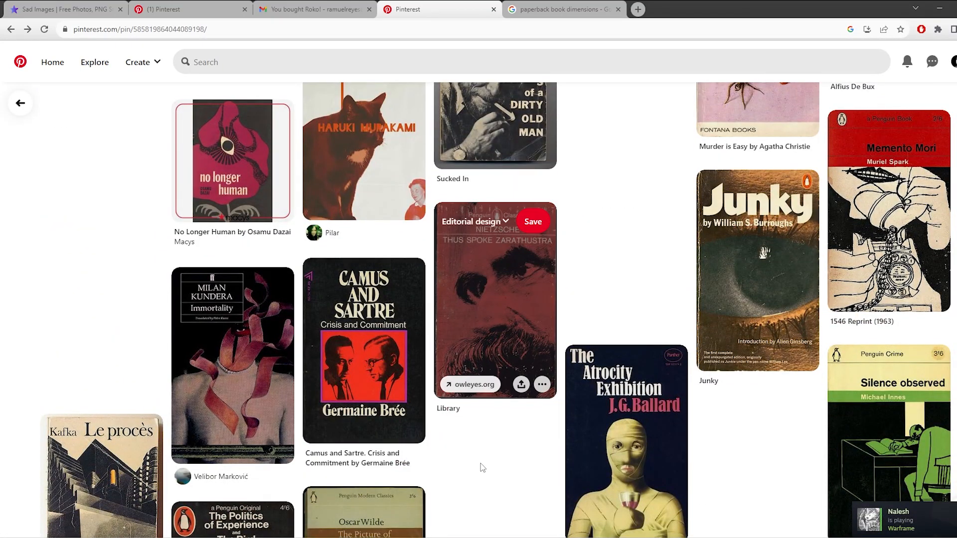
pyautogui.scroll(-14, 481, 449)
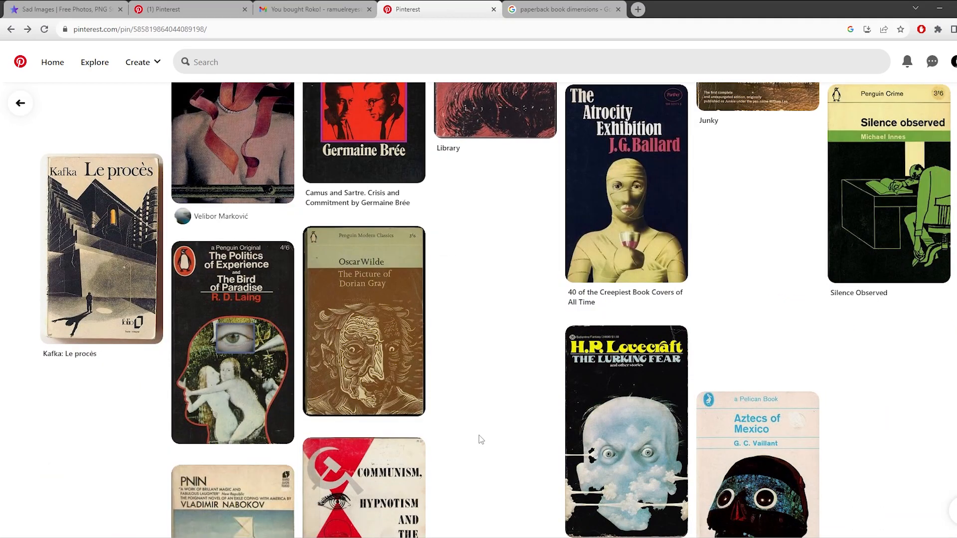
pyautogui.scroll(-10, 454, 426)
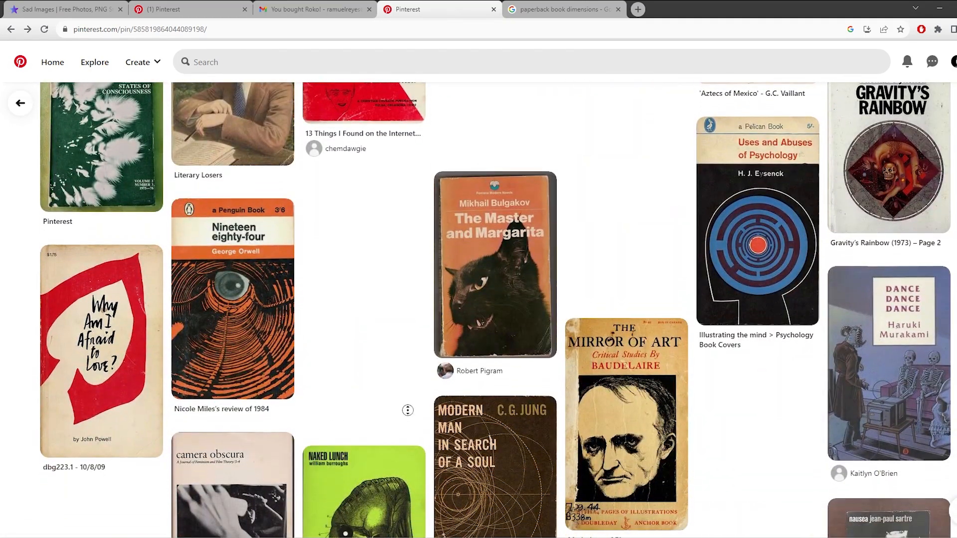
pyautogui.scroll(-4, 399, 428)
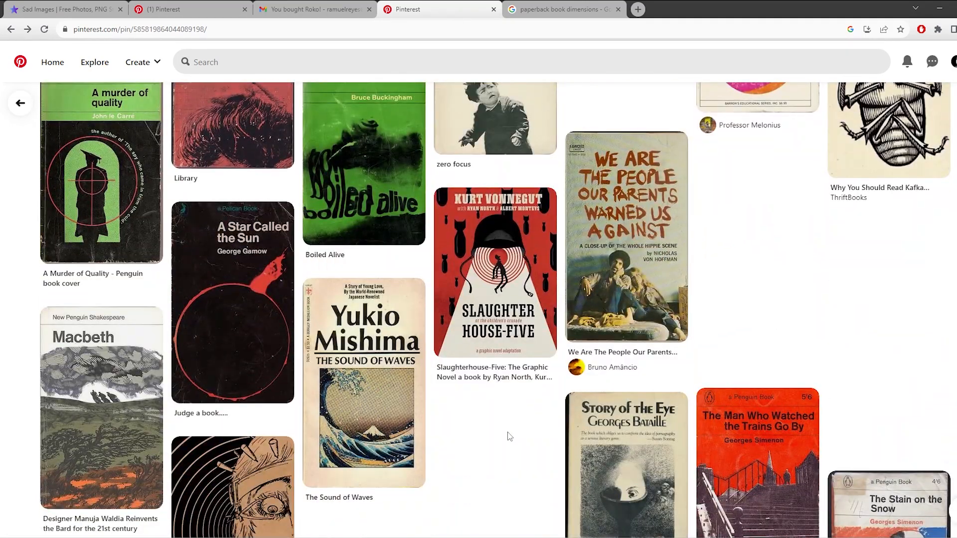
# Step: Examine The Sound of Waves cover and its related pins, and open the Sun and Steel cover
pyautogui.click(339, 387)
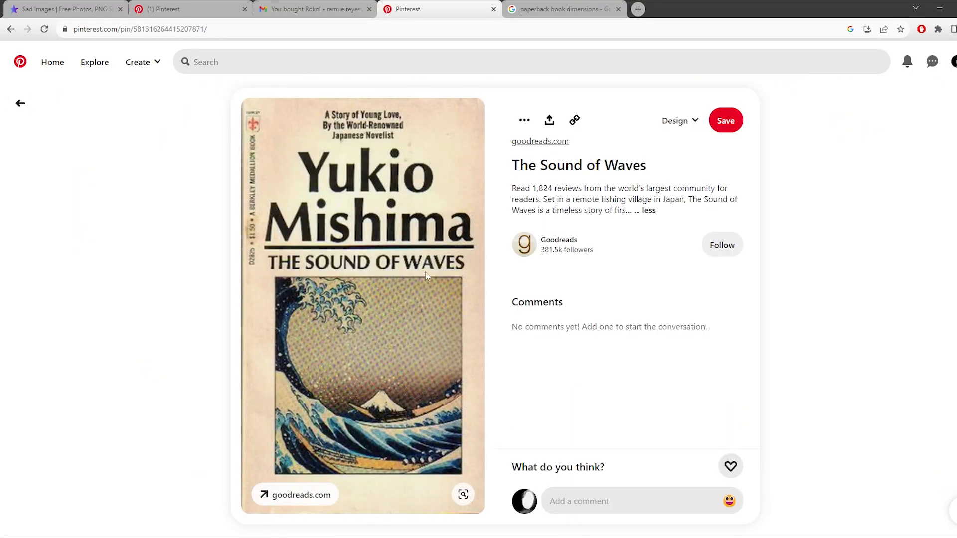
pyautogui.scroll(-5, 427, 267)
pyautogui.scroll(5, 378, 322)
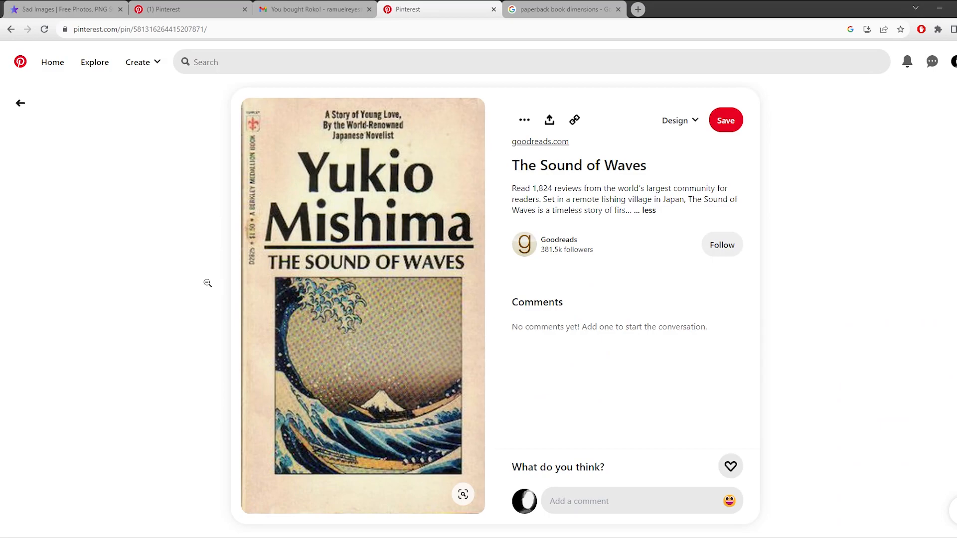
pyautogui.scroll(-10, 502, 503)
pyautogui.scroll(3, 380, 384)
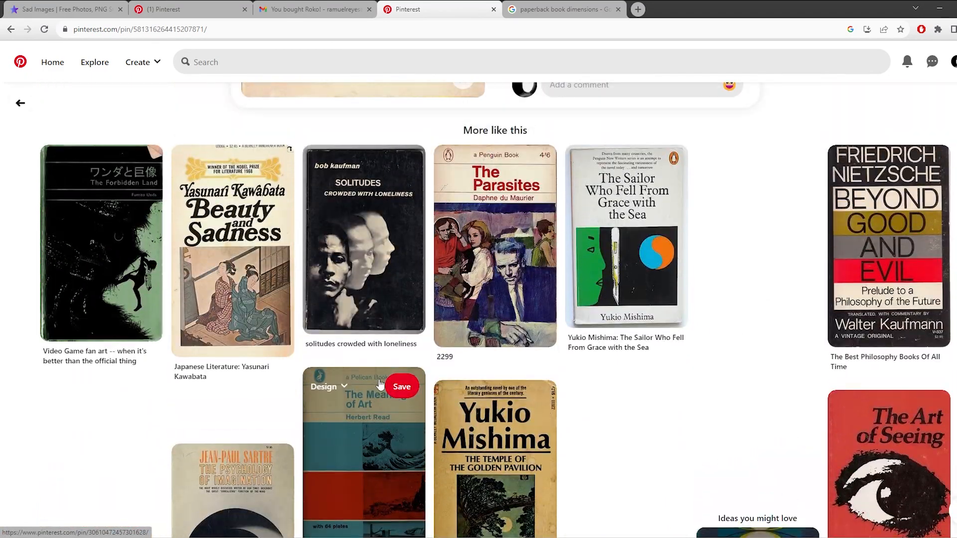
pyautogui.scroll(-5, 659, 474)
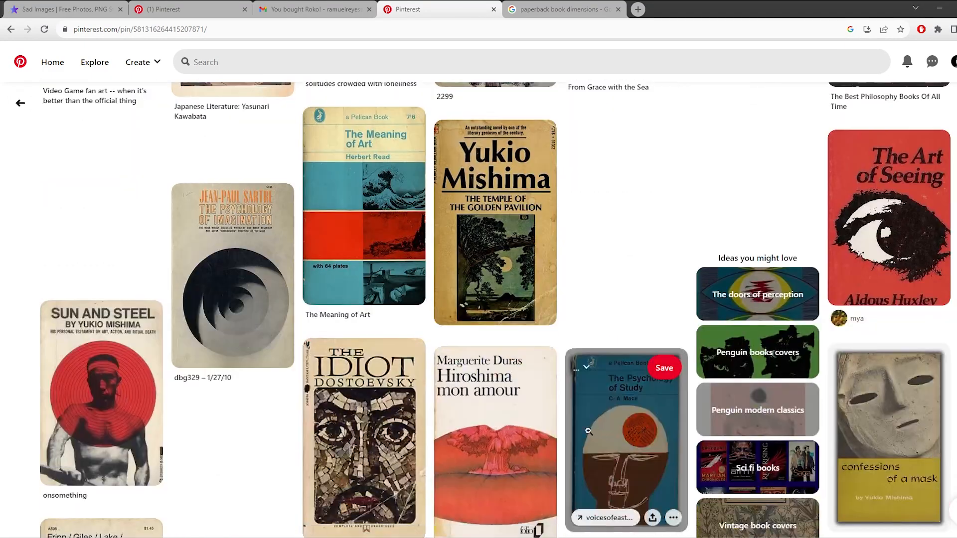
pyautogui.scroll(-4, 364, 224)
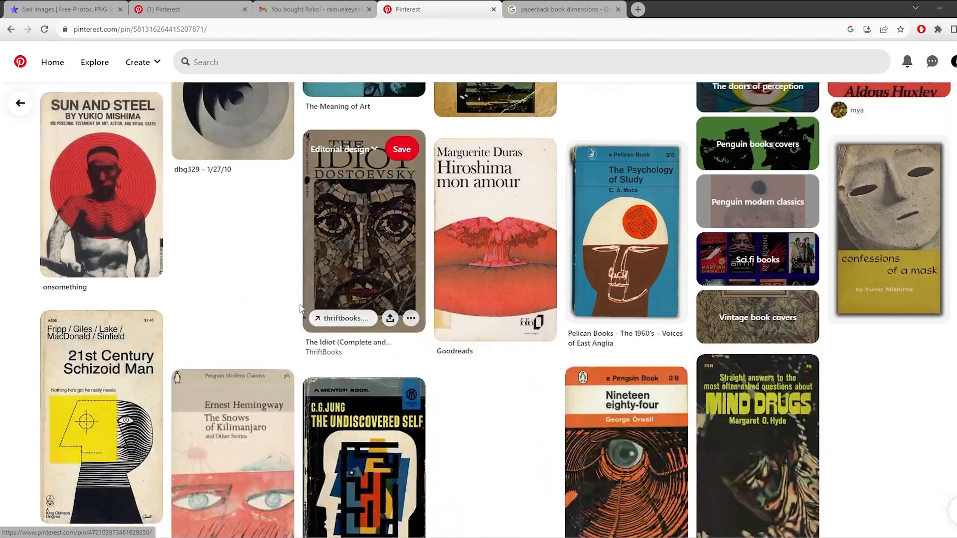
pyautogui.click(133, 222)
# Step: Search rawpixel.com for "ram" and limit the images to Public Domain
pyautogui.click(563, 9)
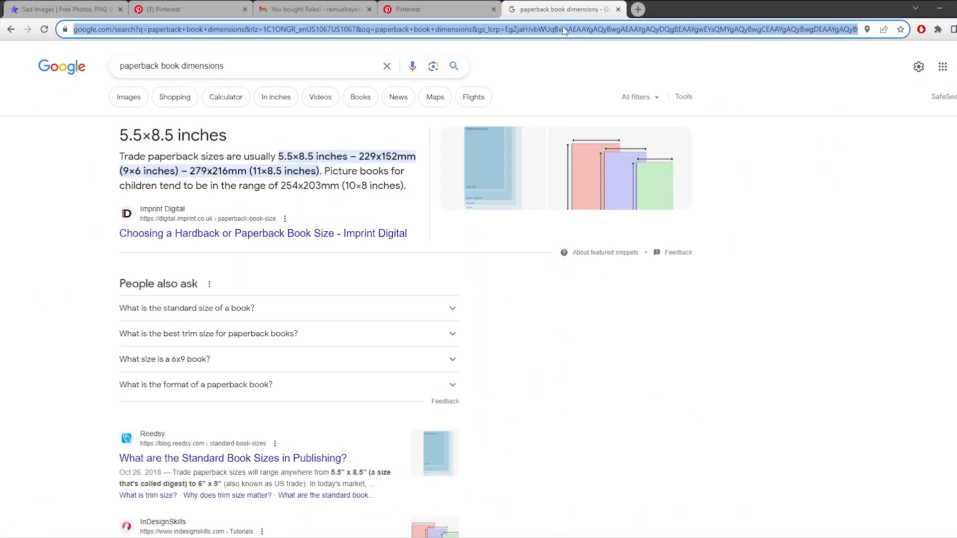
pyautogui.write('rawpixel.com')
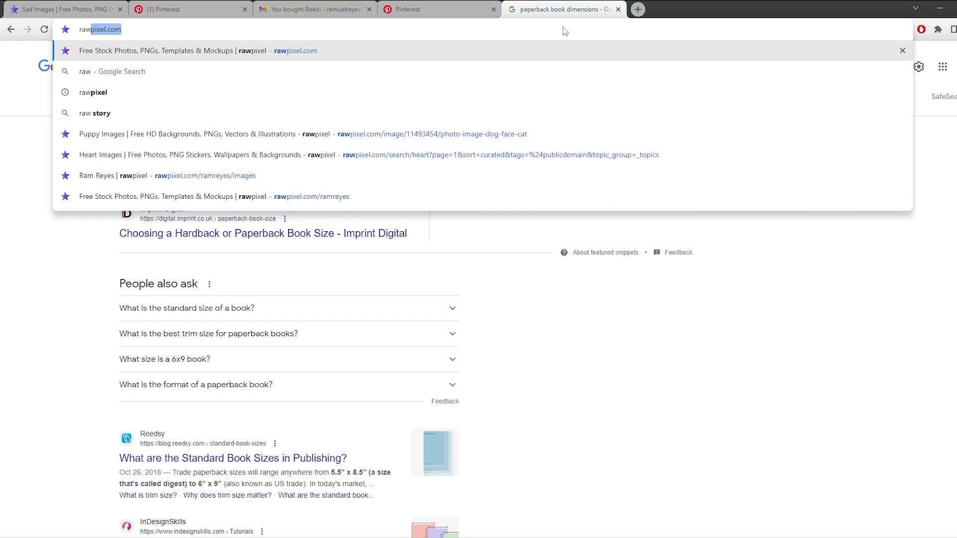
pyautogui.press('Return')
pyautogui.click(256, 259)
pyautogui.write('ram')
pyautogui.press('Return')
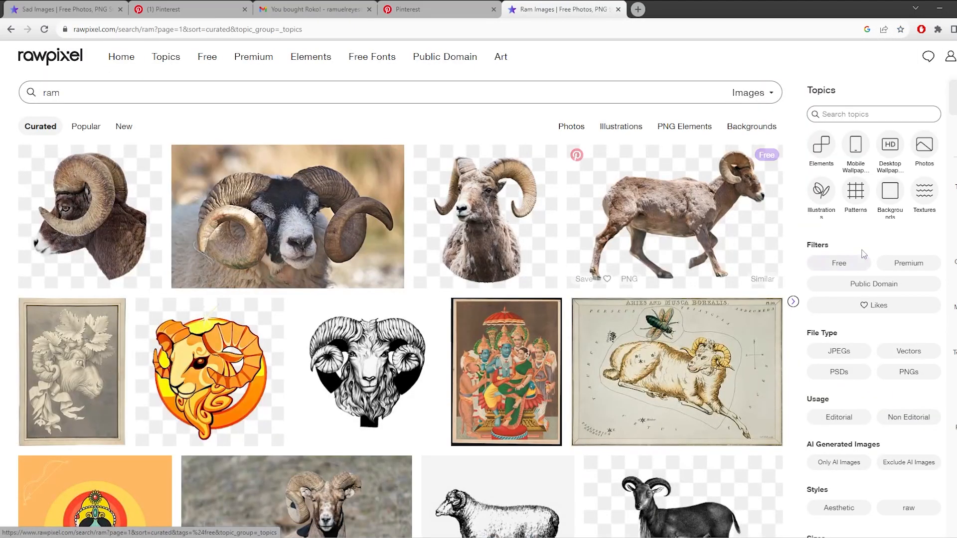
pyautogui.click(846, 283)
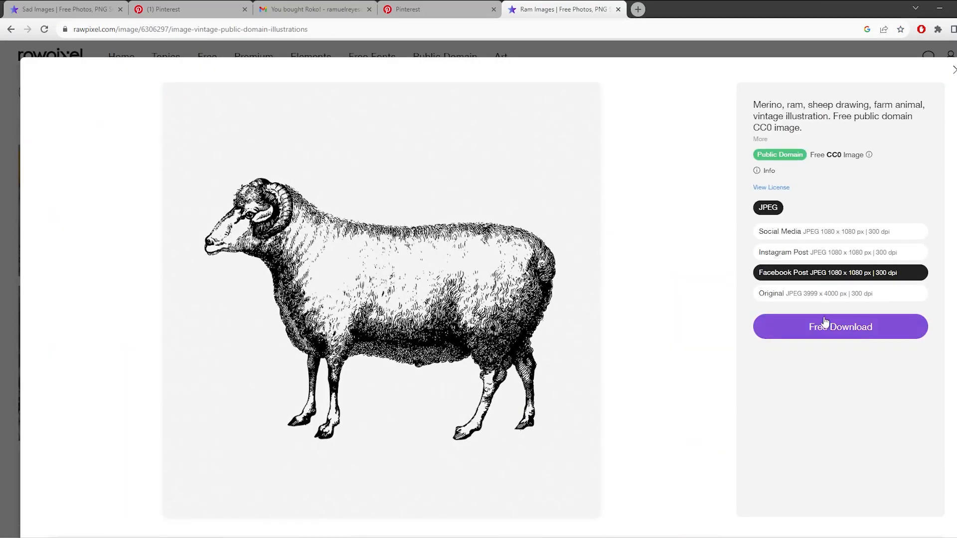
# Step: Download the merino ram drawing as the Facebook Post JPEG, 1080 x 1080 px
pyautogui.click(827, 328)
pyautogui.click(428, 8)
pyautogui.click(558, 9)
pyautogui.click(639, 49)
# Step: Return to the Pinterest covers and open the Death in Midsummer cover for reference
pyautogui.click(402, 6)
pyautogui.scroll(-5, 548, 299)
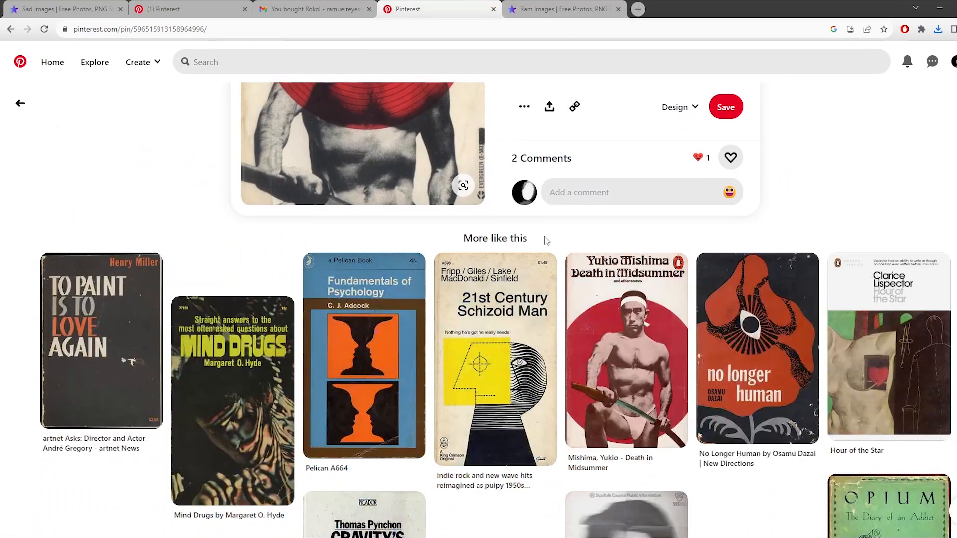
pyautogui.click(629, 342)
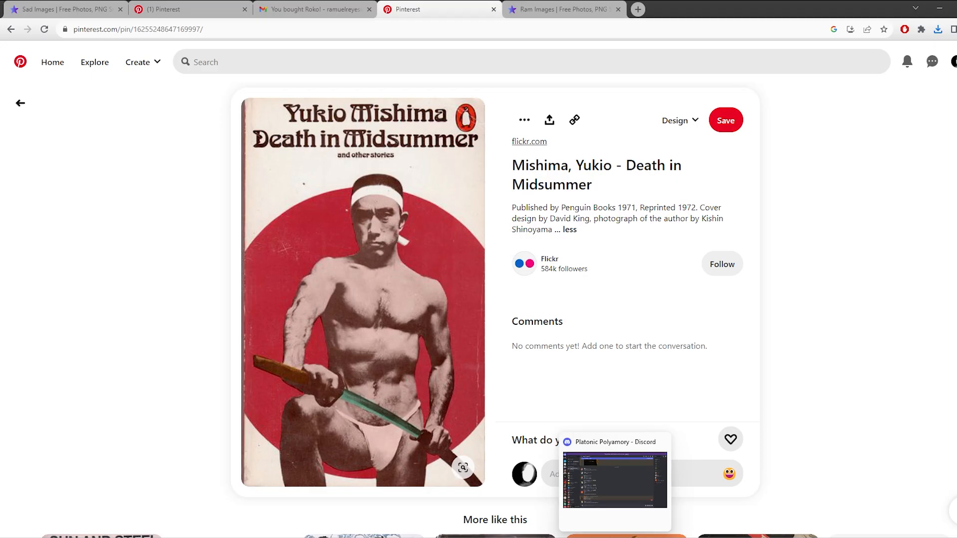
# Step: Switch back to Photoshop and place the downloaded ram image over the lower part of the 372book cover
pyautogui.click(548, 536)
pyautogui.click(465, 380)
pyautogui.scroll(6, 474, 384)
pyautogui.scroll(3, 493, 397)
pyautogui.moveTo(484, 343); pyautogui.dragTo(469, 316)
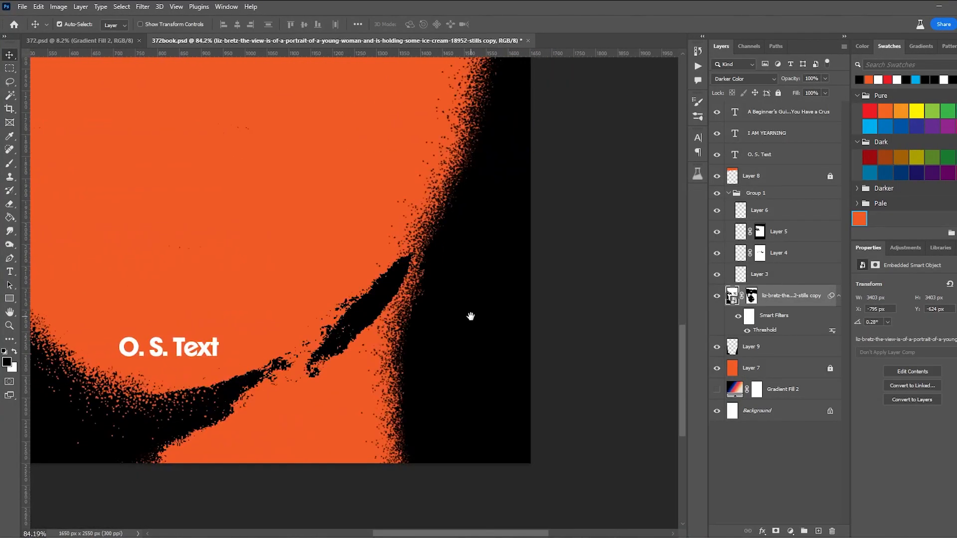
pyautogui.click(591, 537)
pyautogui.click(429, 233)
pyautogui.moveTo(518, 203); pyautogui.dragTo(344, 237)
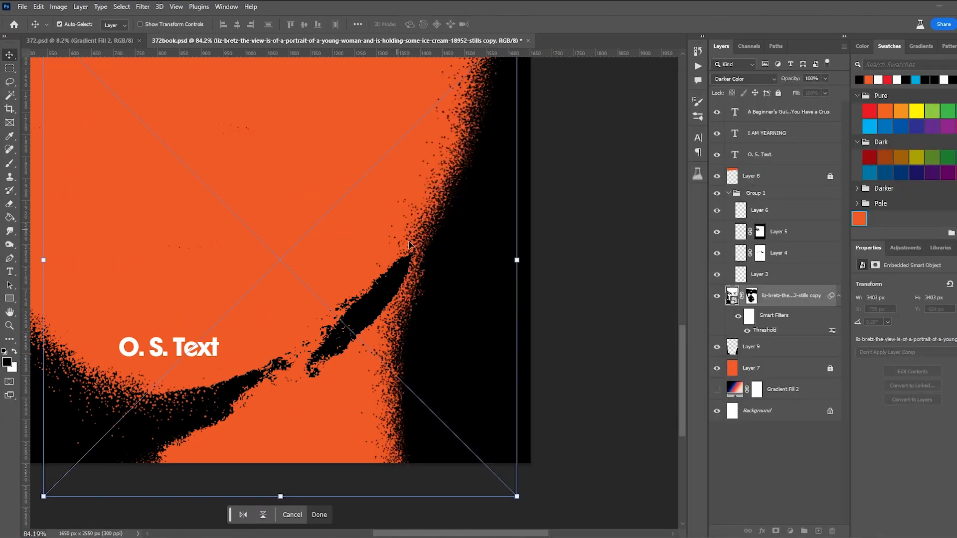
pyautogui.scroll(-4, 428, 251)
pyautogui.hotkey('alt', 'space')
# Step: Rasterize the ram image layer and delete its light background using a Magic Wand selection
pyautogui.rightClick(765, 298)
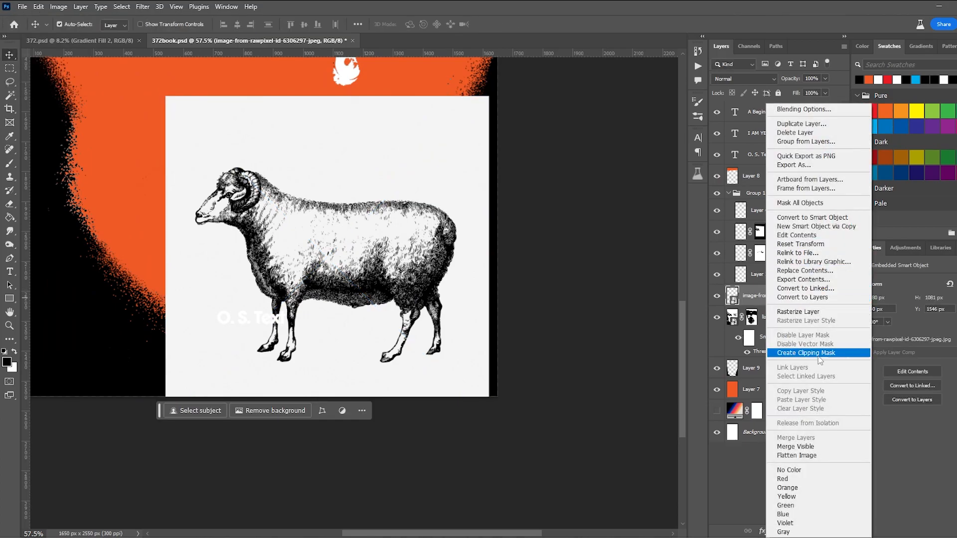
pyautogui.click(797, 311)
pyautogui.click(9, 95)
pyautogui.click(381, 196)
pyautogui.press('Delete')
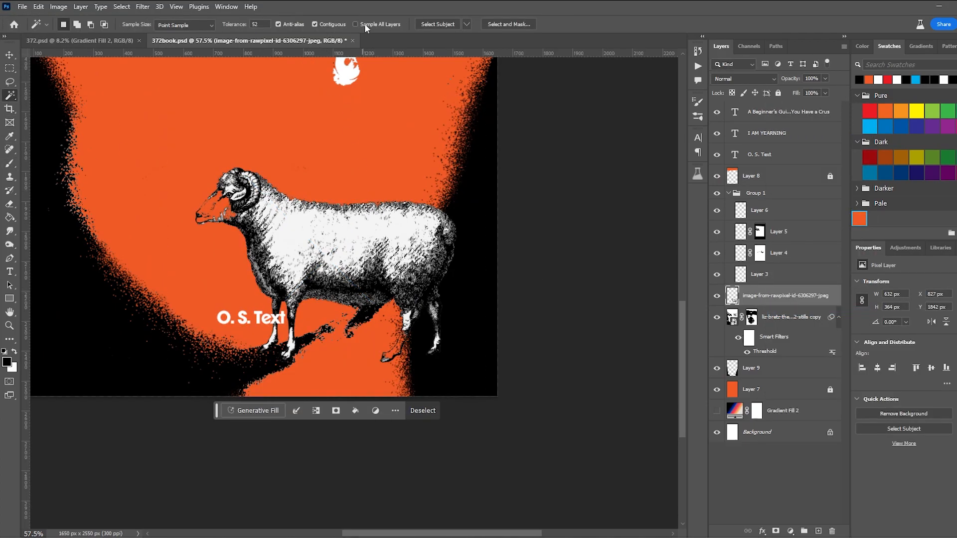
# Step: Try to remove all the light areas of the ram image with a non-contiguous Magic Wand selection
pyautogui.click(366, 25)
pyautogui.click(332, 24)
pyautogui.hotkey('ctrl', 'd')
pyautogui.click(332, 229)
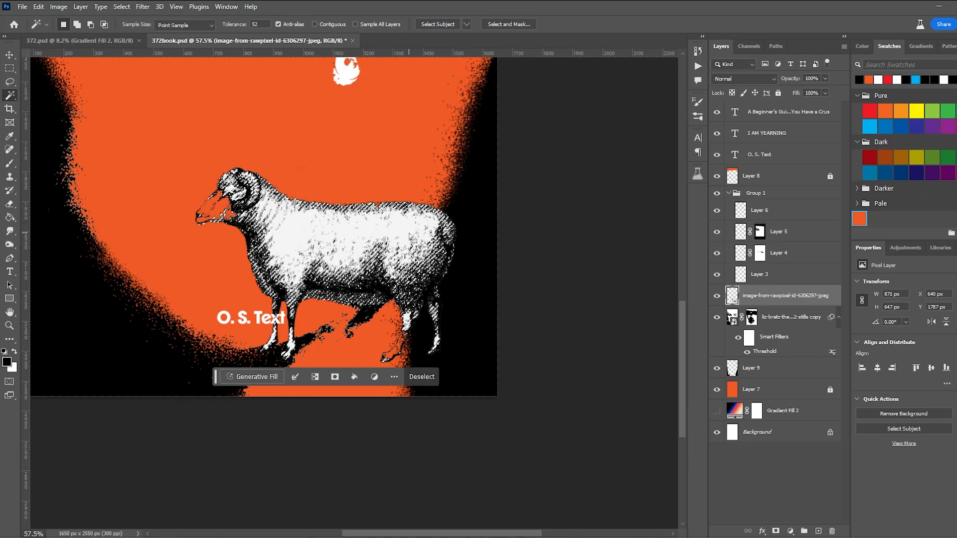
pyautogui.press('Delete')
pyautogui.hotkey('ctrl', 'd')
pyautogui.press('v')
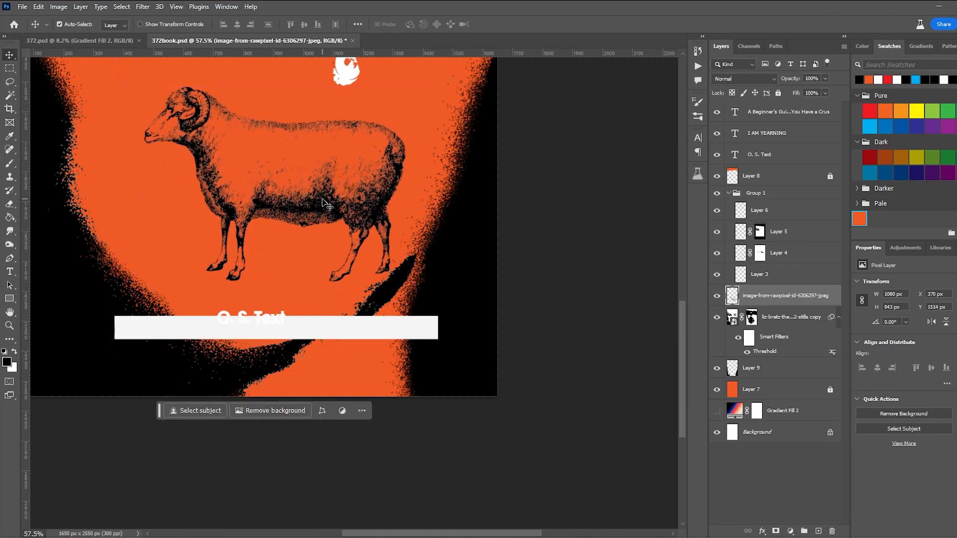
pyautogui.press('w')
pyautogui.scroll(-3, 282, 212)
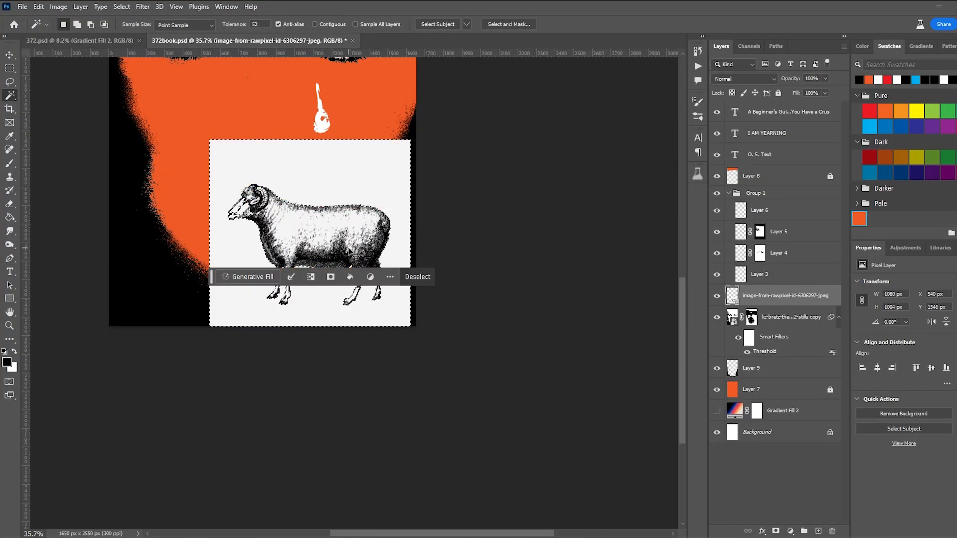
# Step: Move the ram image up and to the left so it covers the lower middle of the face
pyautogui.press('v')
pyautogui.moveTo(309, 234); pyautogui.dragTo(246, 174)
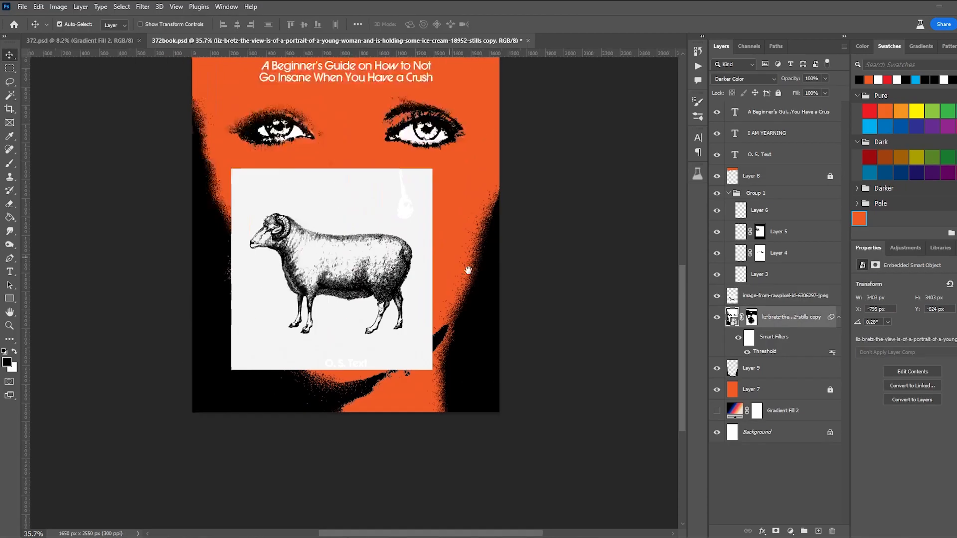
pyautogui.moveTo(468, 270); pyautogui.dragTo(471, 272)
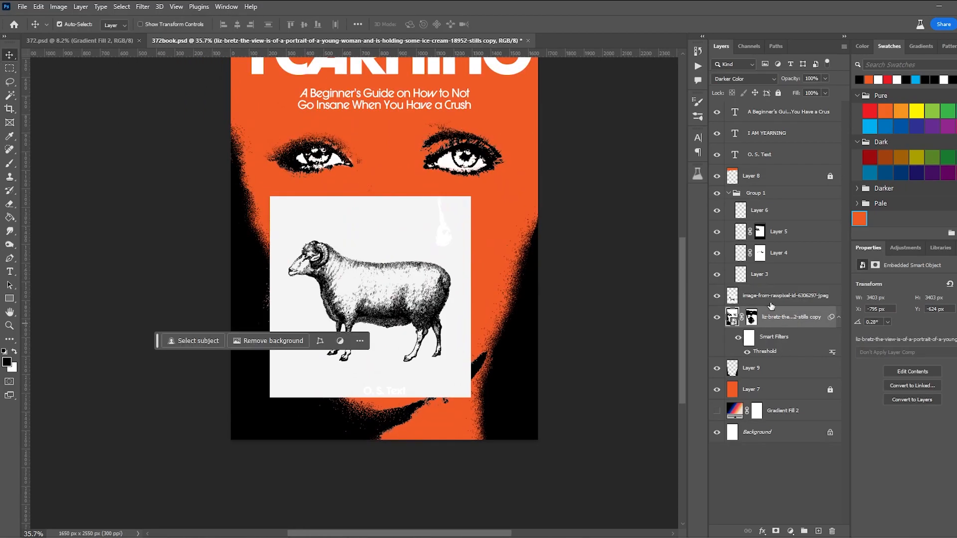
# Step: Move the ram image layer above Group 1 in the layer stack and collapse the group
pyautogui.click(764, 80)
pyautogui.click(752, 82)
pyautogui.hotkey('ctrl', 'z')
pyautogui.click(427, 308)
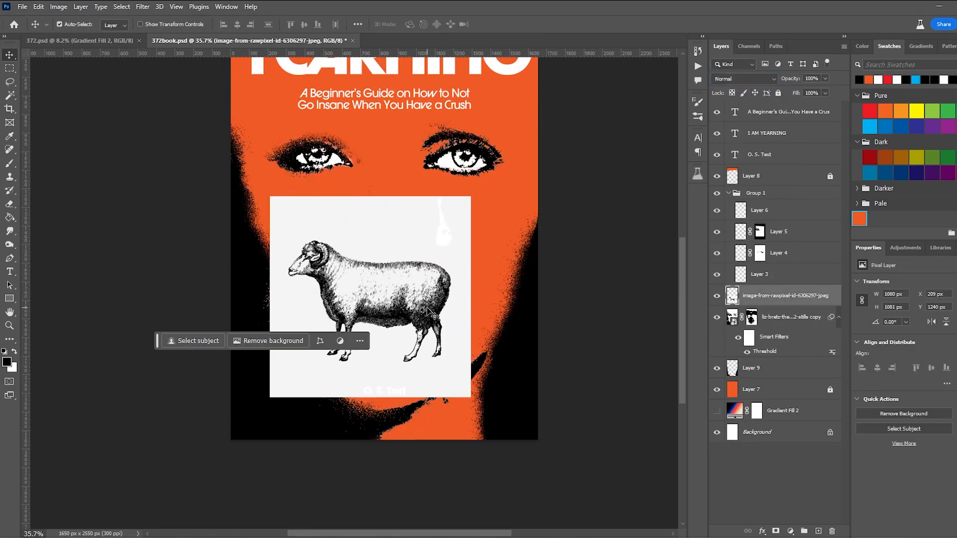
pyautogui.moveTo(764, 299); pyautogui.dragTo(766, 186)
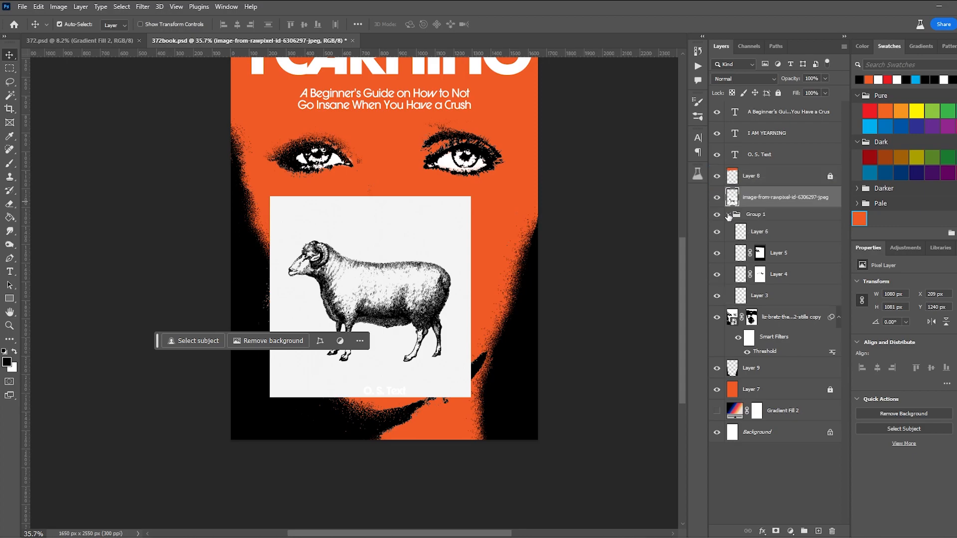
pyautogui.click(728, 214)
# Step: Try to delete the light background around the ram with a single contiguous Magic Wand selection
pyautogui.press('w')
pyautogui.click(314, 24)
pyautogui.click(393, 239)
pyautogui.press('Delete')
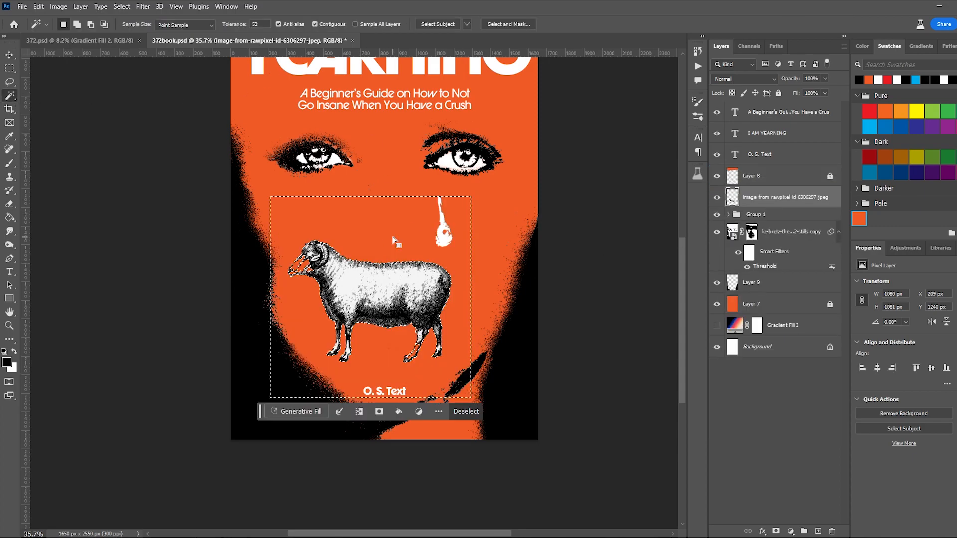
pyautogui.hotkey('ctrl', 'z')
# Step: Delete the ram's light background using a contiguous Magic Wand selection, with the hind leg excluded from it using the Quick Selection tool
pyautogui.scroll(5, 506, 349)
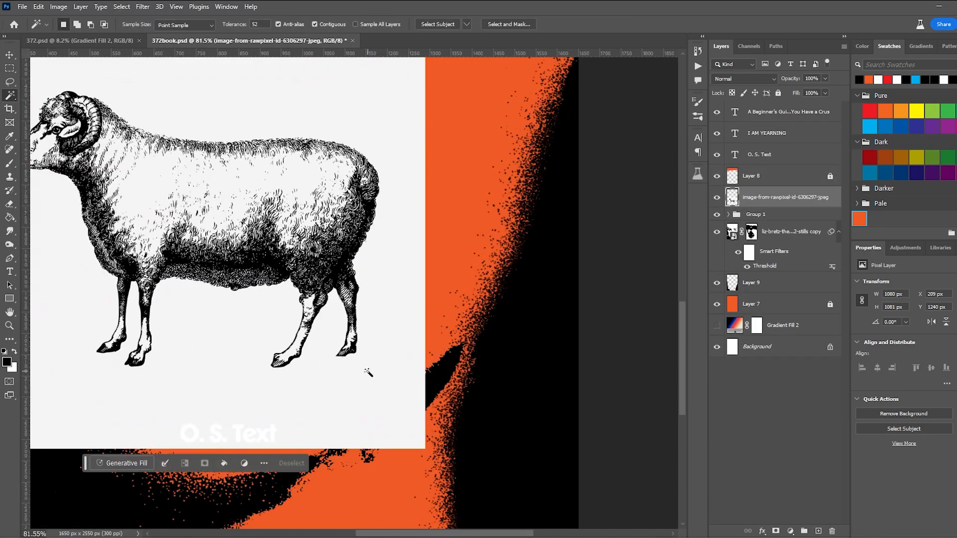
pyautogui.scroll(4, 420, 368)
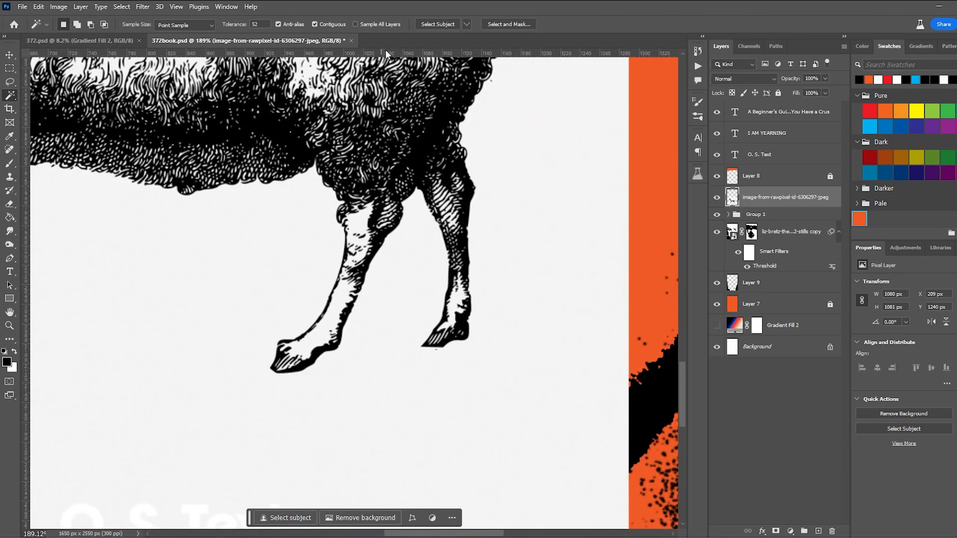
pyautogui.scroll(-4, 403, 163)
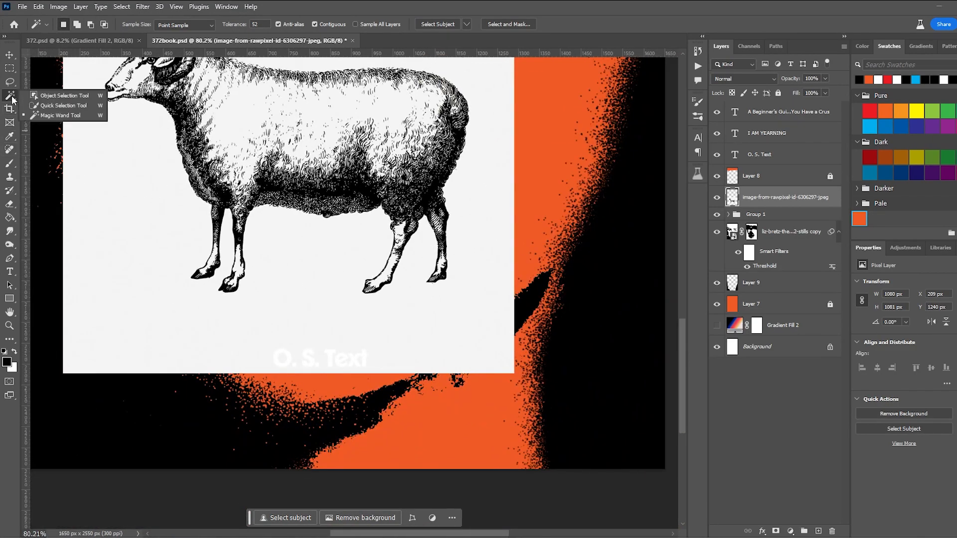
pyautogui.click(307, 248)
pyautogui.scroll(4, 377, 284)
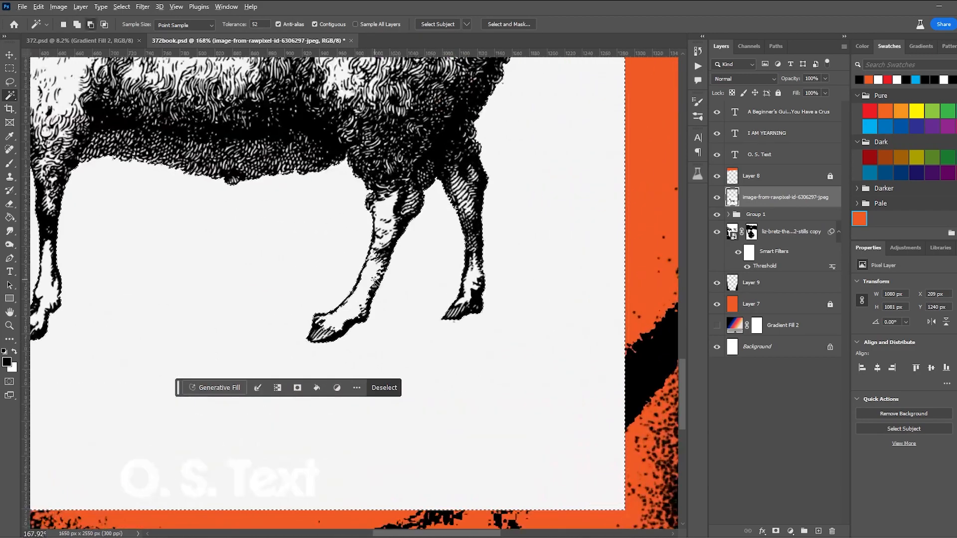
pyautogui.rightClick(9, 95)
pyautogui.click(50, 106)
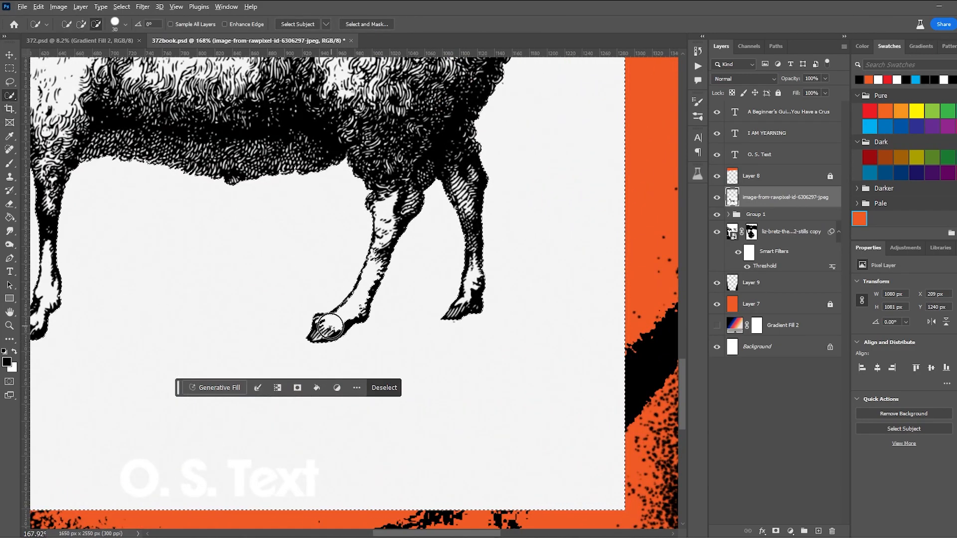
pyautogui.moveTo(374, 268)
pyautogui.mouseDown()
pyautogui.moveTo(369, 306)
pyautogui.moveTo(403, 199)
pyautogui.mouseUp()
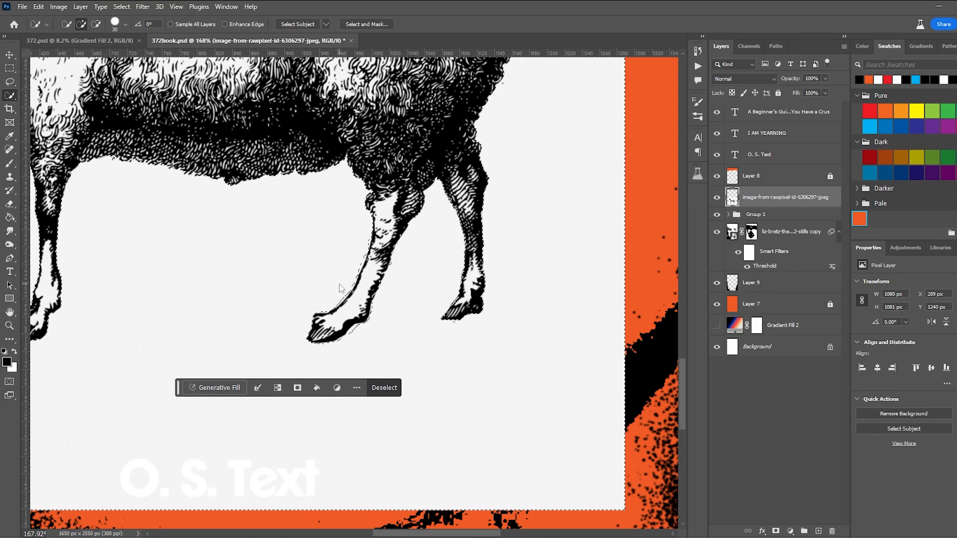
pyautogui.press('Delete')
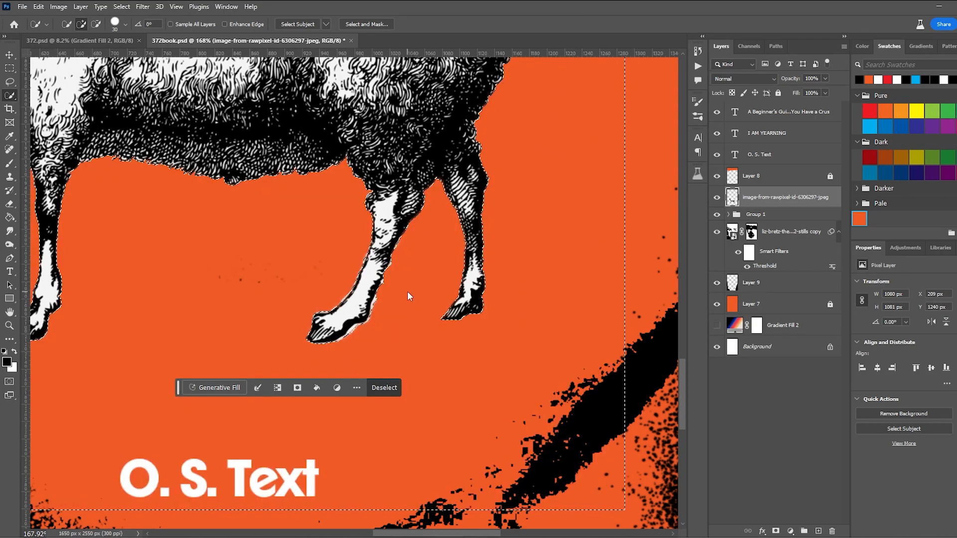
pyautogui.hotkey('ctrl', 'd')
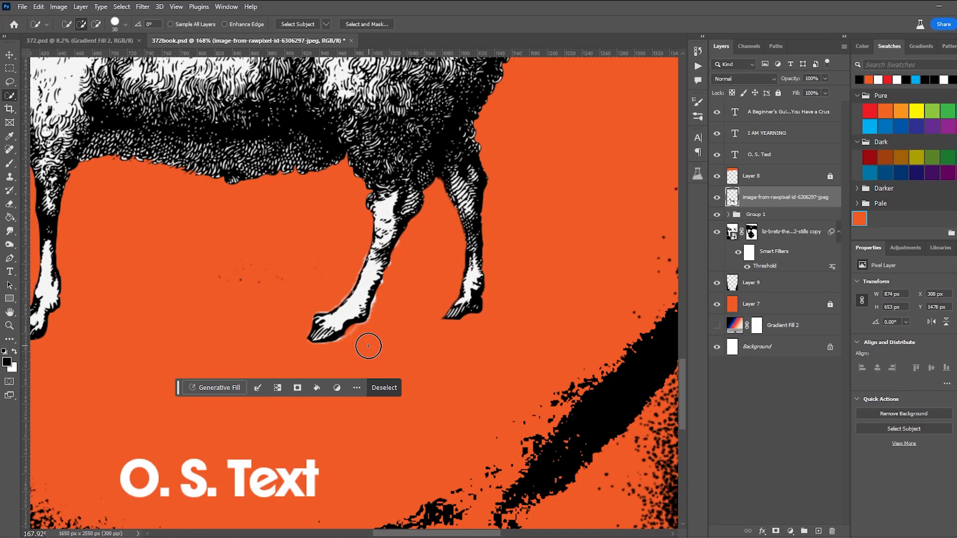
pyautogui.hotkey('ctrl', 'd')
# Step: Paint the ram's face white with a 60 px brush while the ram layer's contents are loaded as a selection
pyautogui.scroll(-6, 405, 339)
pyautogui.scroll(5, 254, 240)
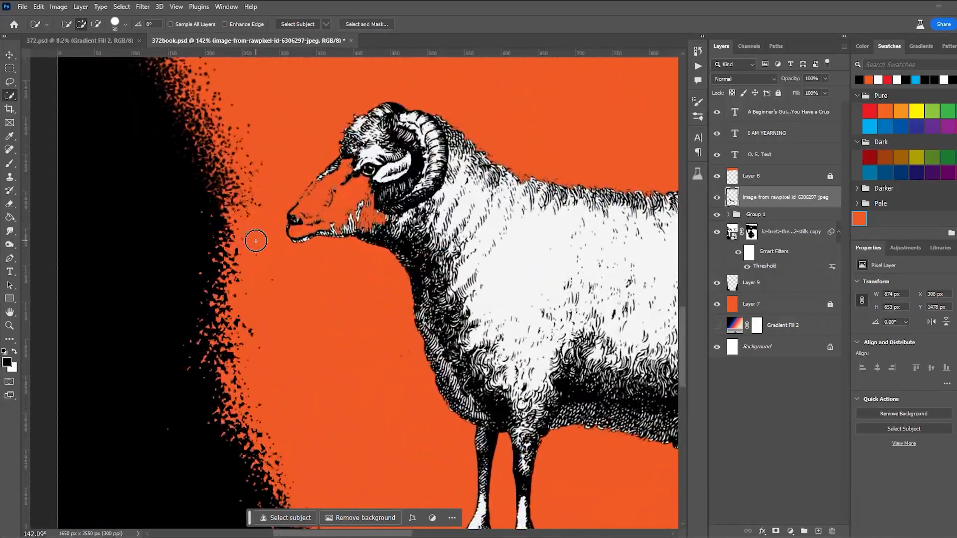
pyautogui.click(10, 163)
pyautogui.keyDown('ctrl'); pyautogui.click(732, 198); pyautogui.keyUp('ctrl')
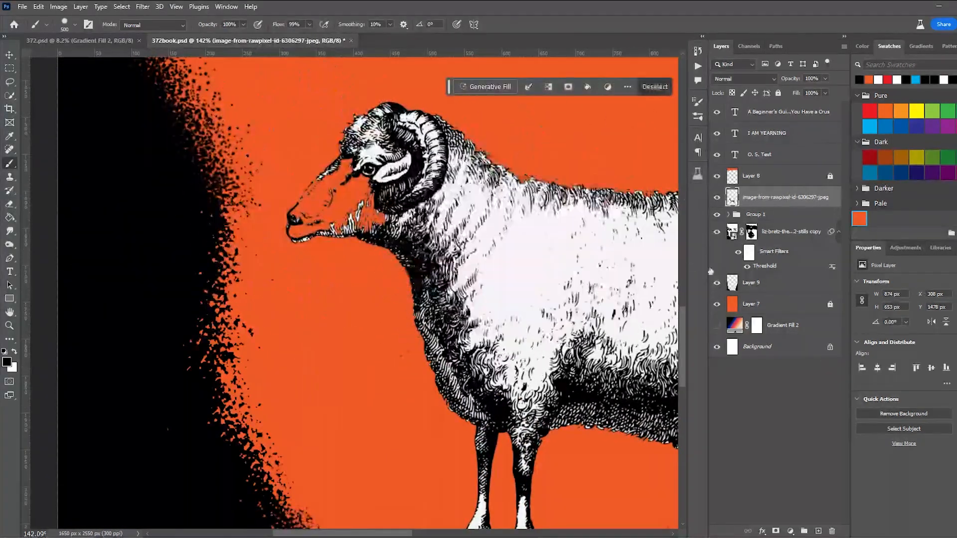
pyautogui.moveTo(526, 299)
pyautogui.mouseDown()
pyautogui.moveTo(318, 194)
pyautogui.moveTo(486, 357)
pyautogui.mouseUp()
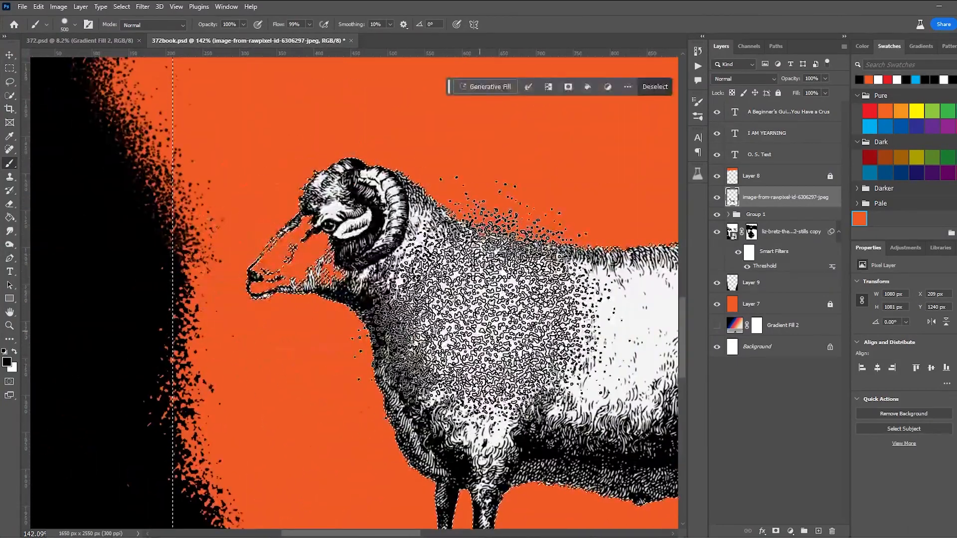
pyautogui.press('[')
pyautogui.press('[')
pyautogui.press('[')
pyautogui.press('[')
pyautogui.press('[')
pyautogui.press('[')
pyautogui.press('[')
pyautogui.press('[')
pyautogui.press('[')
pyautogui.press('[')
pyautogui.press('x')
pyautogui.press('[')
pyautogui.press('[')
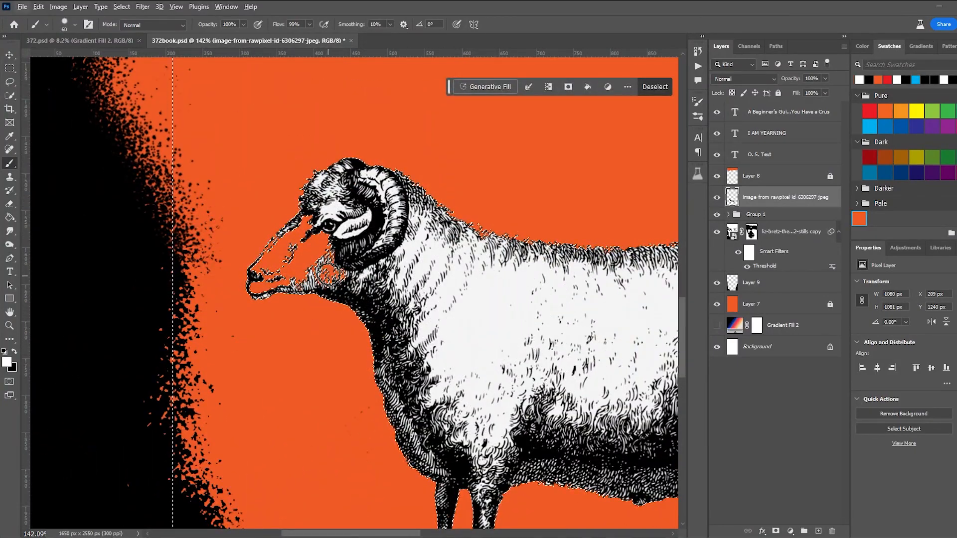
pyautogui.moveTo(269, 262)
pyautogui.mouseDown()
pyautogui.moveTo(260, 282)
pyautogui.moveTo(282, 280)
pyautogui.mouseUp()
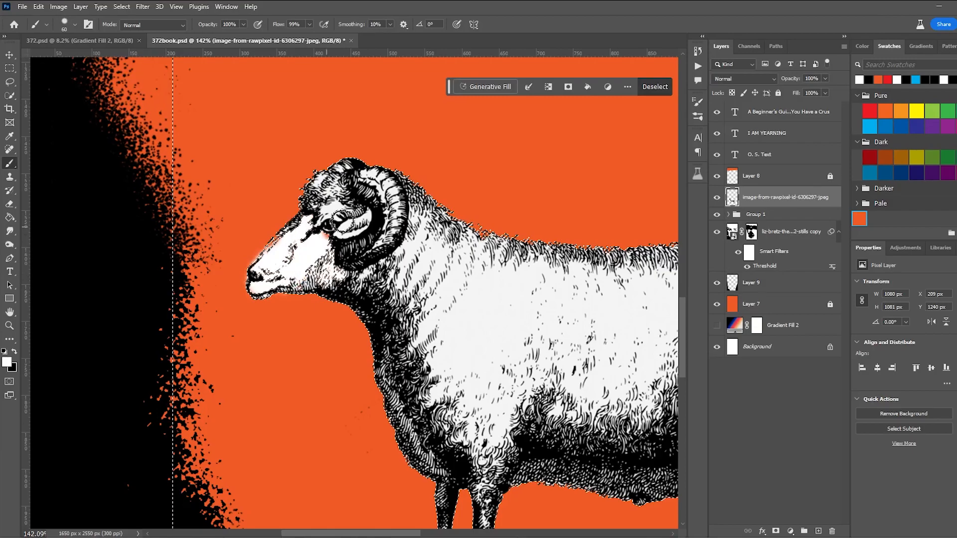
pyautogui.hotkey('ctrl', 'd')
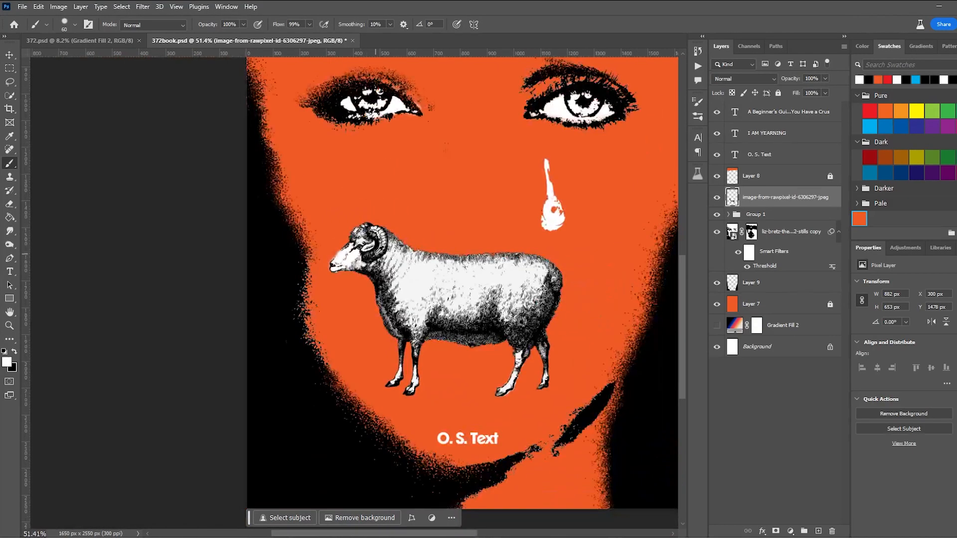
# Step: Rotate the ram upright, scale it down to about 212 x 286 px and place it just above the author text
pyautogui.scroll(-5, 280, 248)
pyautogui.press('v')
pyautogui.moveTo(435, 287); pyautogui.dragTo(531, 417)
pyautogui.hotkey('ctrl', 't')
pyautogui.moveTo(569, 310); pyautogui.dragTo(493, 321)
pyautogui.hotkey('ctrl', 'z')
pyautogui.moveTo(557, 322); pyautogui.dragTo(480, 330)
pyautogui.press('Return')
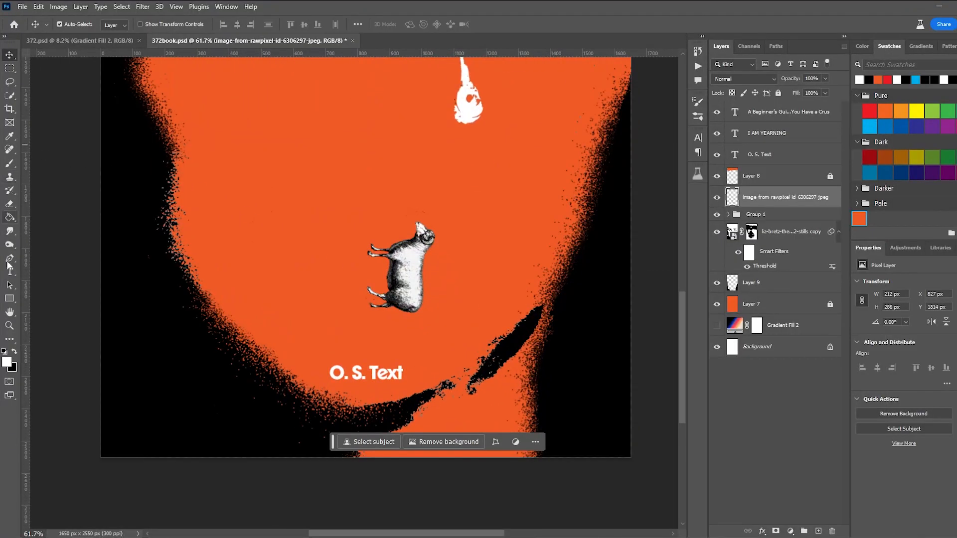
# Step: Draw a rounded rectangle of about 264 x 375 px around the ram
pyautogui.click(10, 298)
pyautogui.click(45, 299)
pyautogui.moveTo(364, 217); pyautogui.dragTo(438, 326)
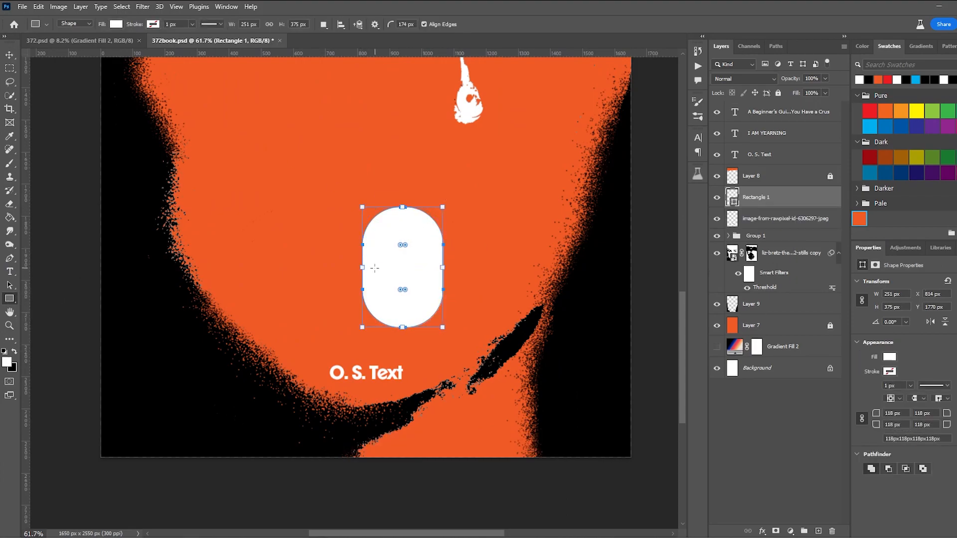
pyautogui.moveTo(359, 269); pyautogui.dragTo(359, 269)
# Step: Give the rounded rectangle the cover's orange fill and a white stroke
pyautogui.click(858, 219)
pyautogui.click(889, 372)
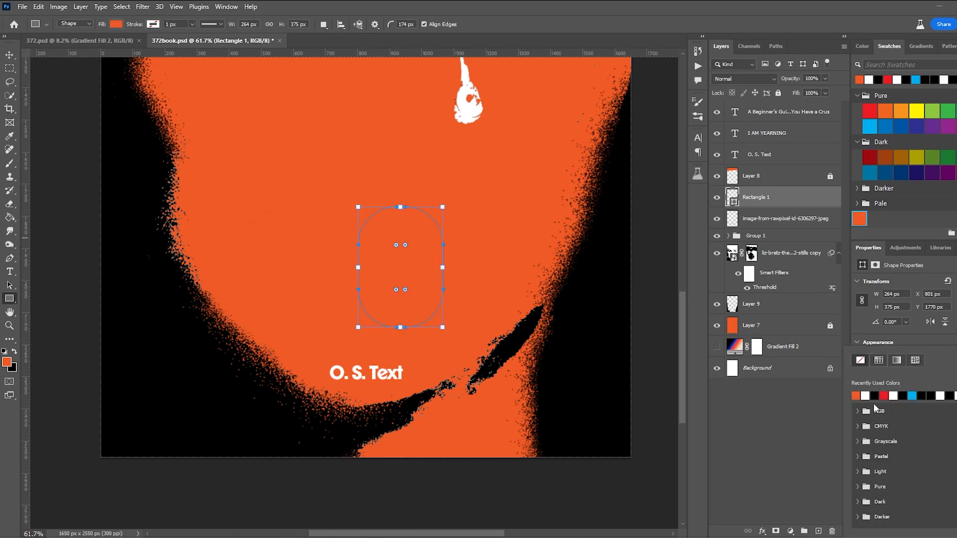
pyautogui.click(919, 337)
pyautogui.click(889, 373)
pyautogui.click(866, 396)
pyautogui.click(926, 344)
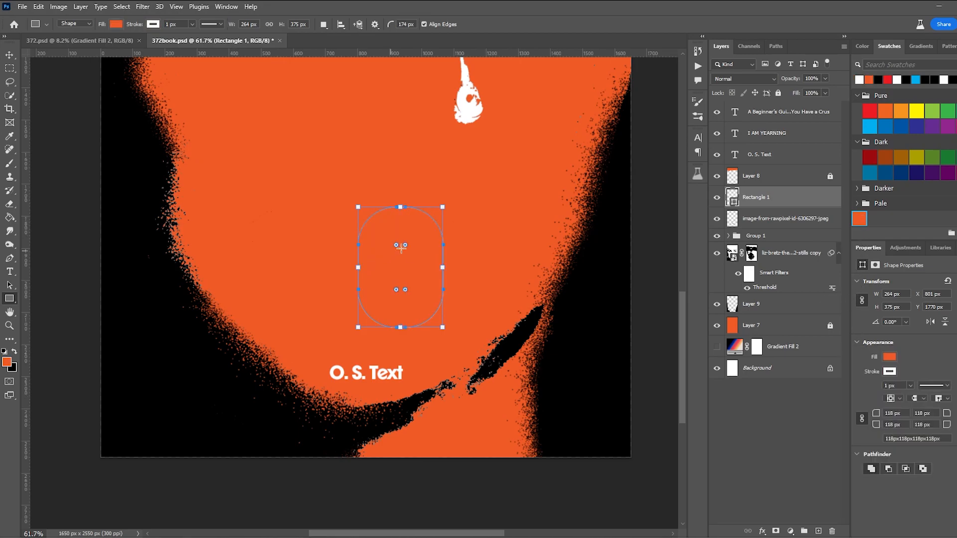
# Step: Move the ram layer above the rounded rectangle and thicken the rectangle's stroke to about 12.87 px
pyautogui.moveTo(766, 225); pyautogui.dragTo(767, 202)
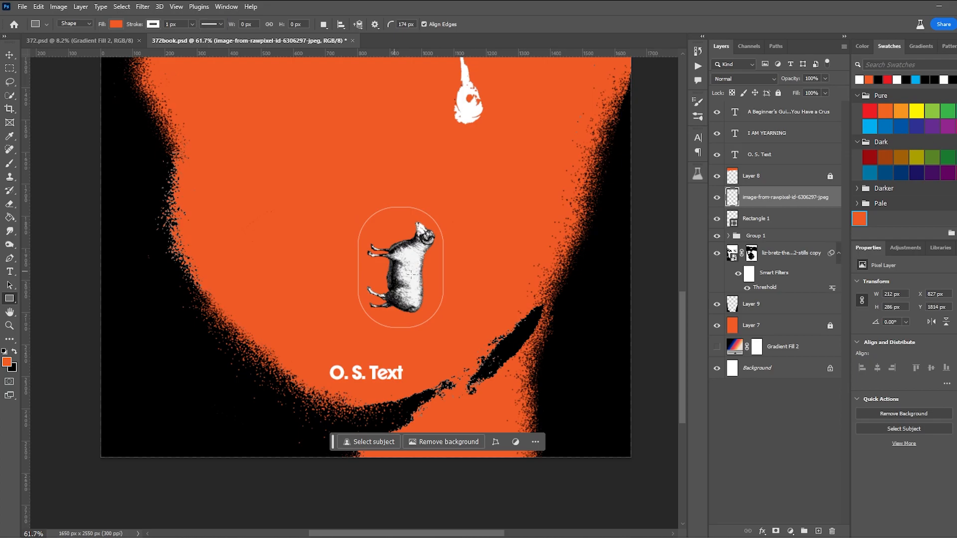
pyautogui.click(753, 220)
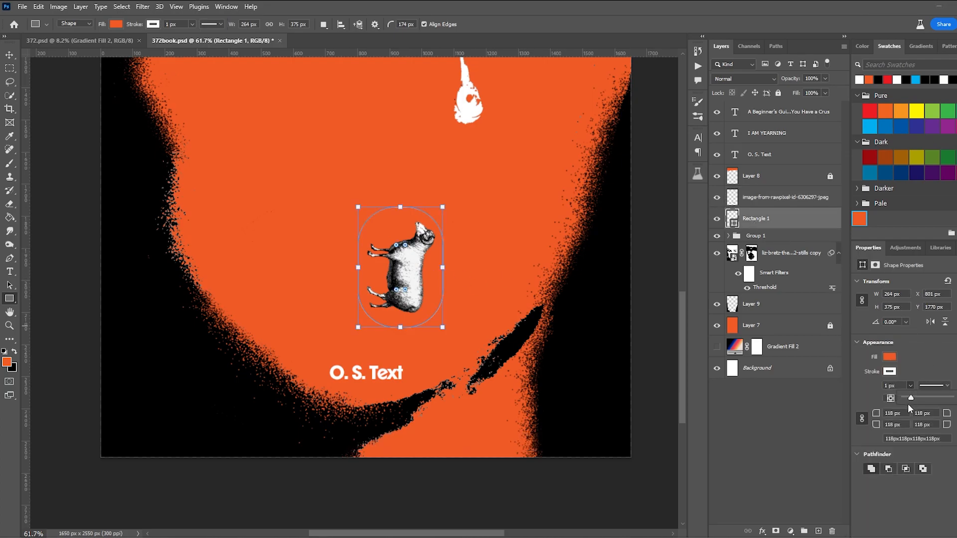
pyautogui.moveTo(917, 399); pyautogui.dragTo(914, 400)
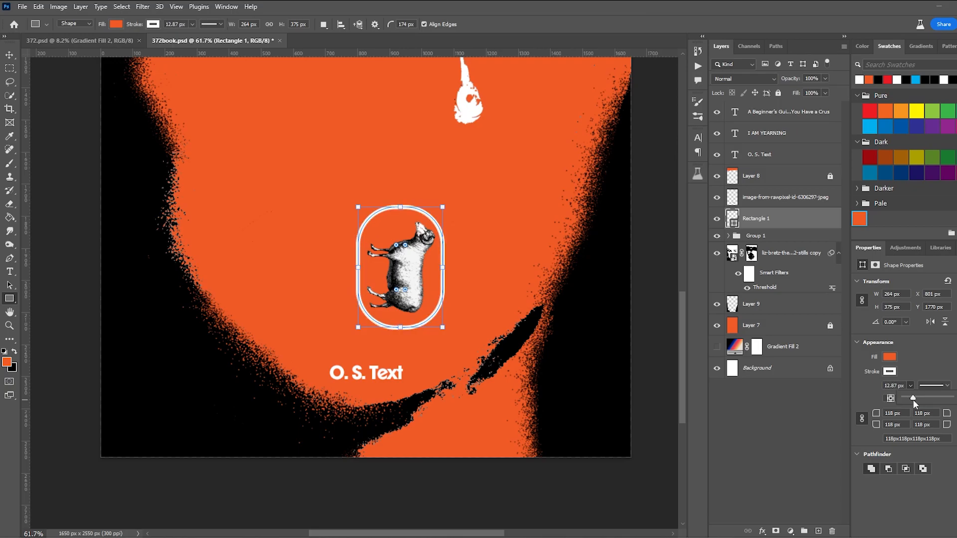
pyautogui.press('v')
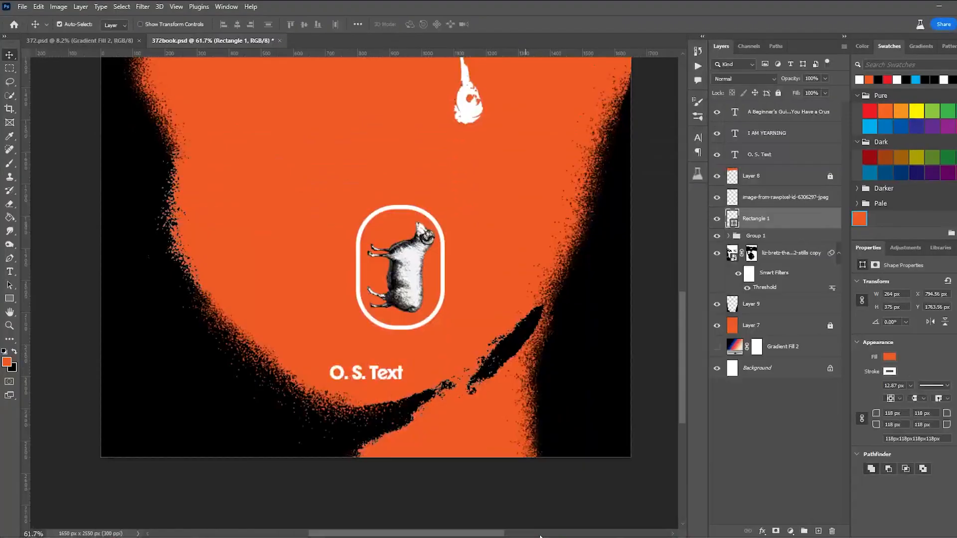
pyautogui.click(892, 373)
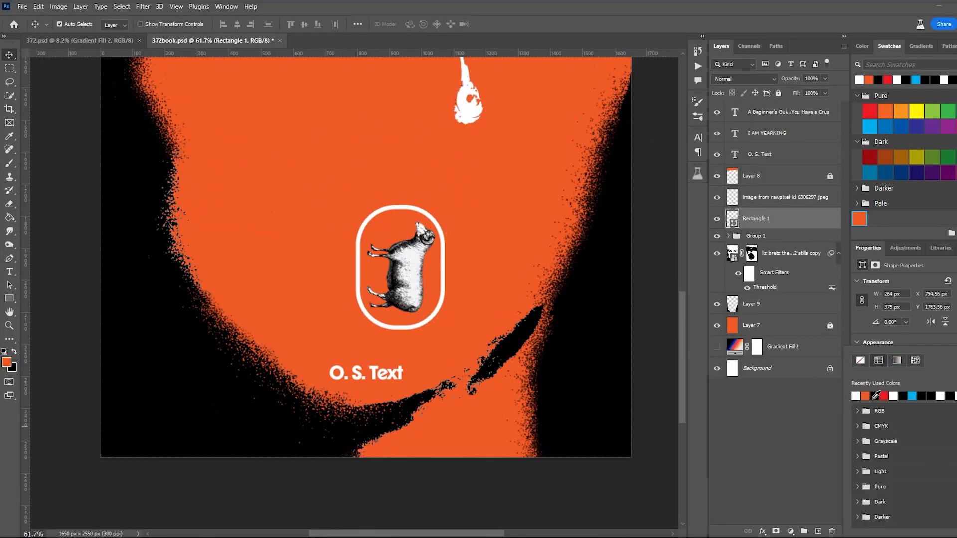
pyautogui.click(13, 58)
# Step: Move the ram and rounded rectangle together to the cover's lower-right corner and scale them down into a small logo
pyautogui.keyDown('shift'); pyautogui.click(776, 201); pyautogui.keyUp('shift')
pyautogui.moveTo(410, 272)
pyautogui.mouseDown()
pyautogui.moveTo(603, 394)
pyautogui.moveTo(580, 390)
pyautogui.moveTo(617, 399)
pyautogui.moveTo(612, 418)
pyautogui.mouseUp()
pyautogui.hotkey('ctrl', 't')
pyautogui.moveTo(612, 431); pyautogui.dragTo(565, 394)
pyautogui.press('Return')
pyautogui.click(655, 437)
# Step: Enlarge the ram logo in the cover's corner to about 110% and shift it slightly to the right
pyautogui.scroll(5, 640, 443)
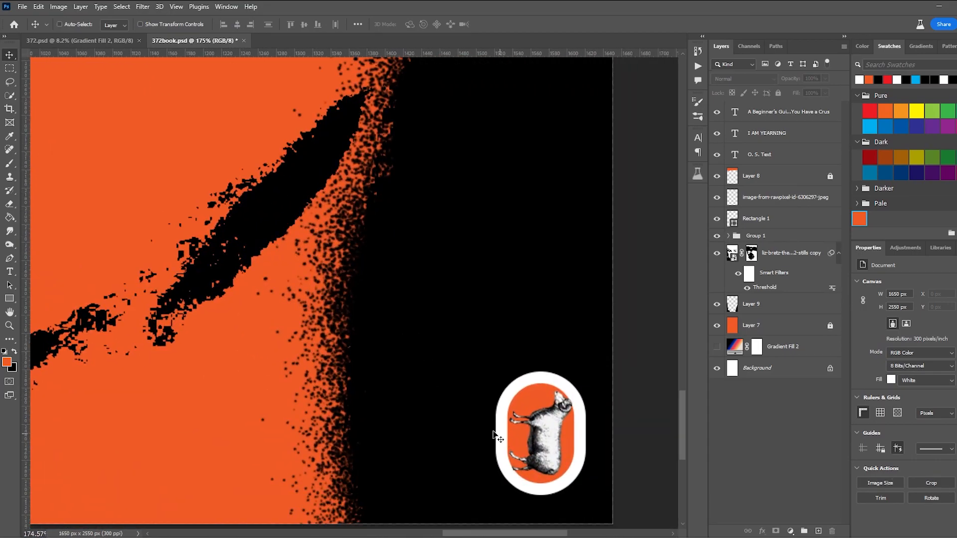
pyautogui.keyDown('ctrl'); pyautogui.click(577, 446); pyautogui.keyUp('ctrl')
pyautogui.keyDown('ctrl'); pyautogui.keyDown('shift'); pyautogui.click(532, 447); pyautogui.keyUp('shift'); pyautogui.keyUp('ctrl')
pyautogui.hotkey('ctrl', 't')
pyautogui.moveTo(495, 433); pyautogui.dragTo(486, 432)
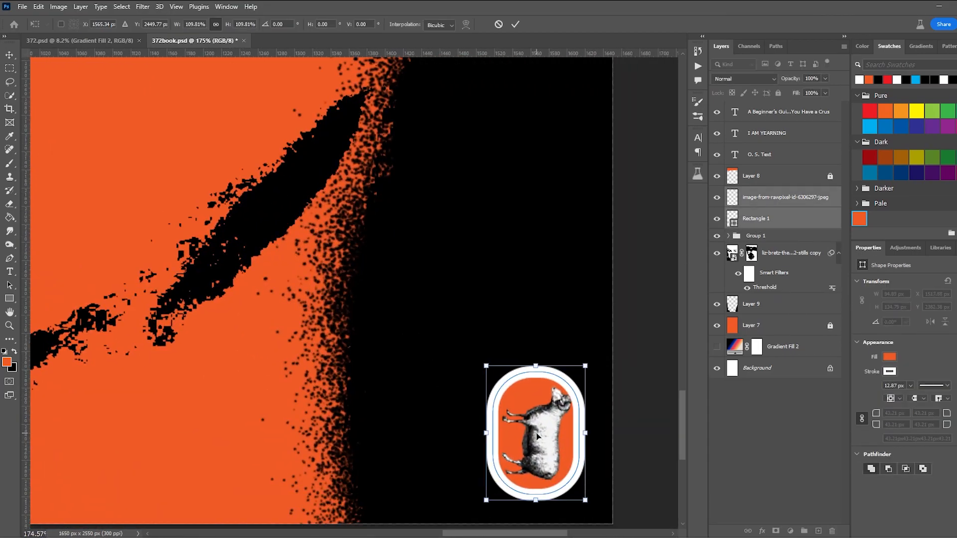
pyautogui.moveTo(547, 423); pyautogui.dragTo(553, 423)
pyautogui.press('Return')
# Step: Thin the logo rectangle's stroke to about 4.68 px and set its corner radii to about 47.44 px
pyautogui.moveTo(902, 397); pyautogui.dragTo(909, 399)
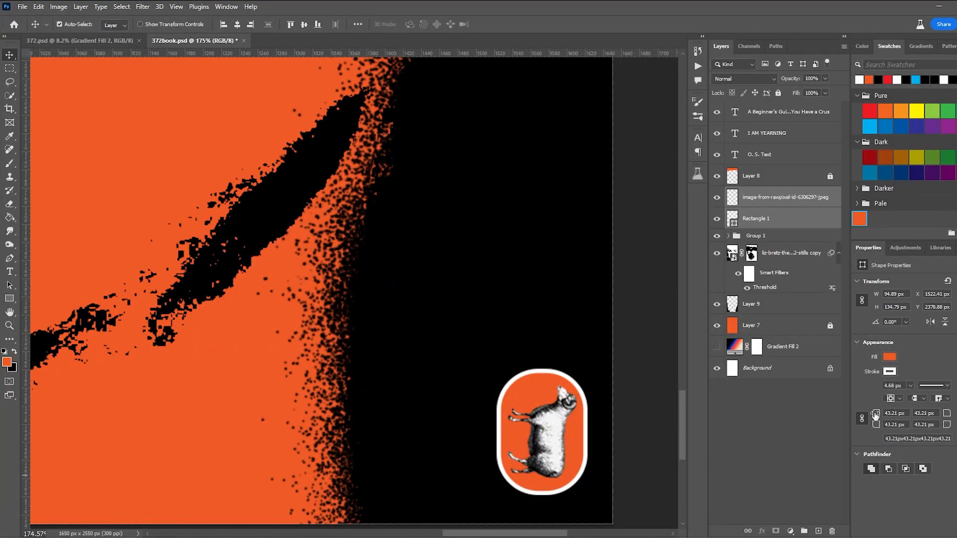
pyautogui.moveTo(876, 415); pyautogui.dragTo(940, 411)
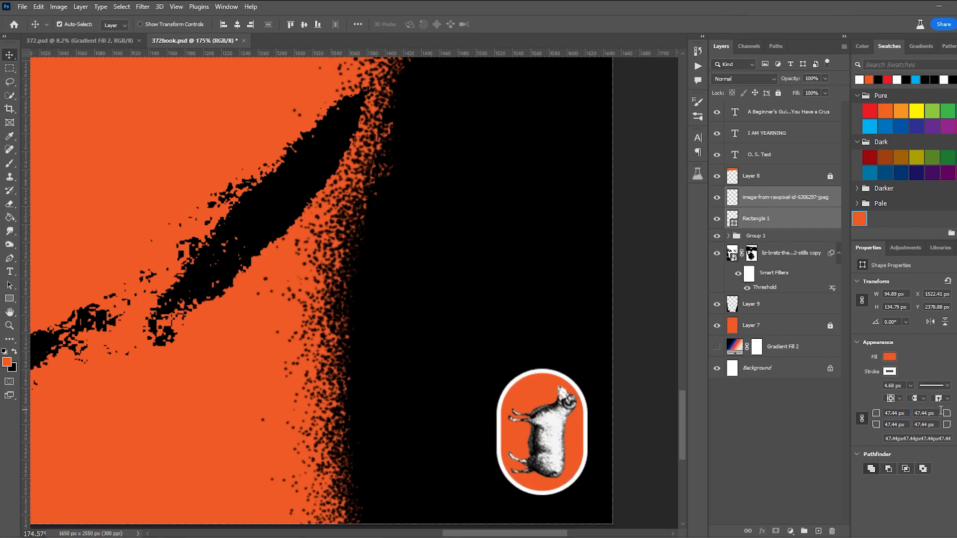
# Step: Scale the ram and rounded rectangle down together and move the logo closer to the cover's lower-right corner
pyautogui.click(633, 432)
pyautogui.scroll(-5, 631, 432)
pyautogui.moveTo(429, 356); pyautogui.dragTo(604, 462)
pyautogui.scroll(3, 563, 433)
pyautogui.hotkey('ctrl', 'z')
pyautogui.click(762, 218)
pyautogui.keyDown('shift'); pyautogui.click(767, 199); pyautogui.keyUp('shift')
pyautogui.hotkey('ctrl', 't')
pyautogui.press('Return')
pyautogui.moveTo(623, 465); pyautogui.dragTo(625, 471)
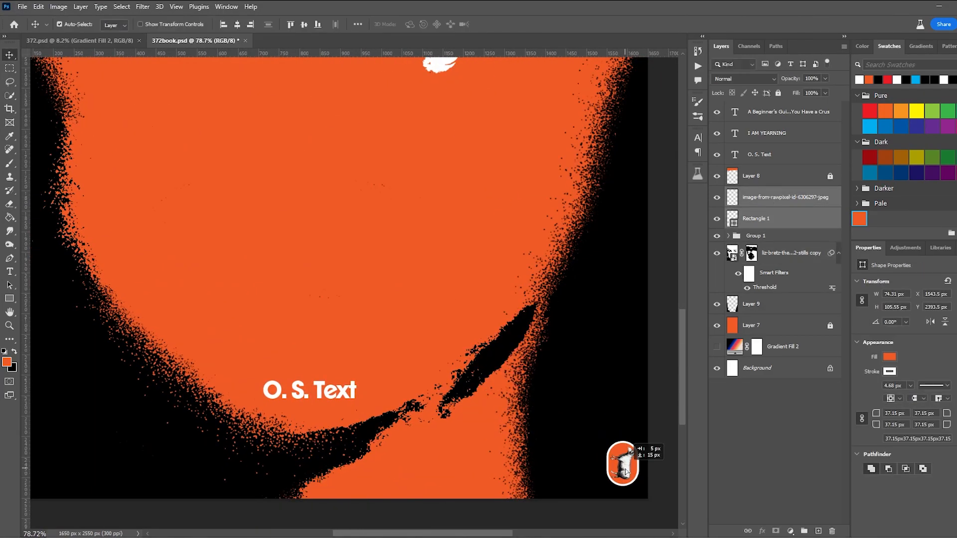
pyautogui.click(657, 482)
pyautogui.scroll(-5, 645, 477)
pyautogui.scroll(3, 353, 269)
# Step: Add a white point text line in Trade Gothic Next LT Pro Condensed above the "O. S. Text" line
pyautogui.press('t')
pyautogui.click(294, 302)
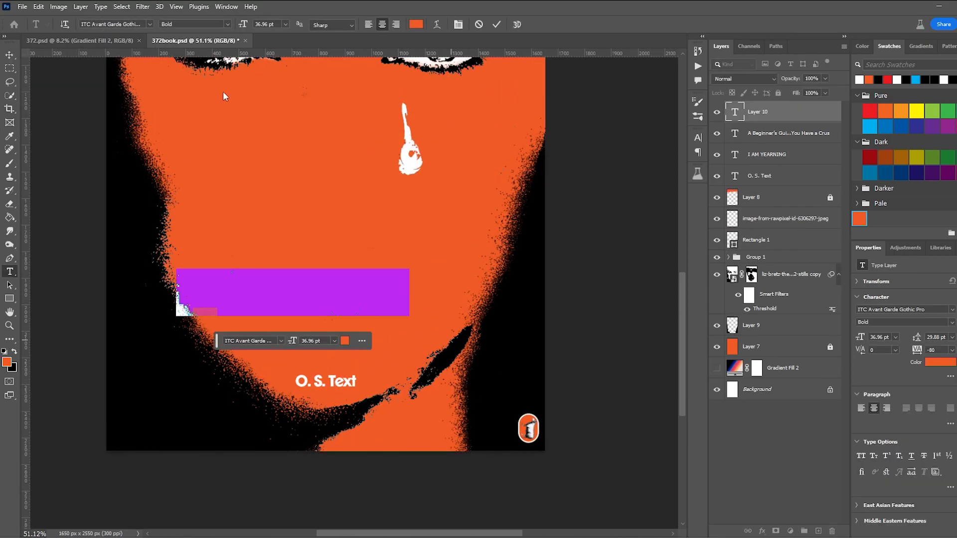
pyautogui.click(118, 23)
pyautogui.write('trade')
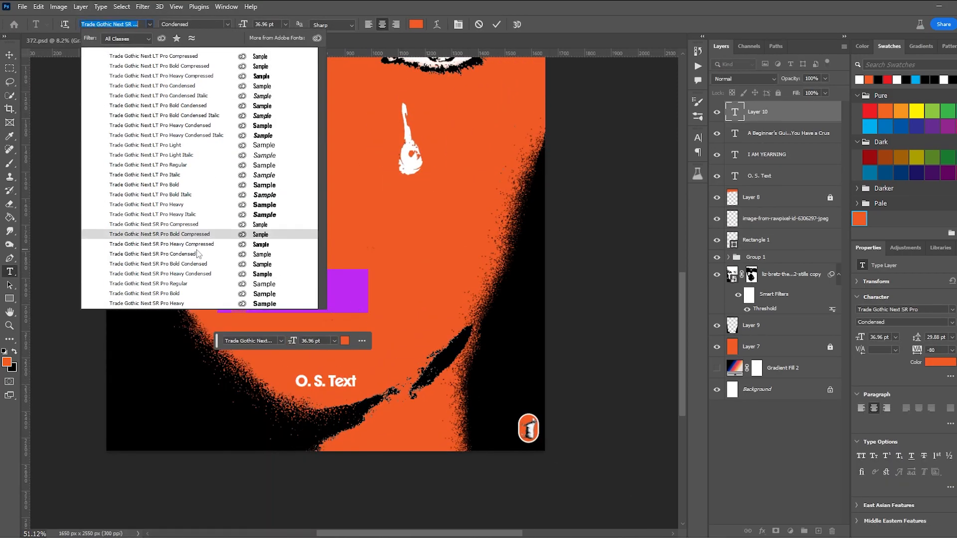
pyautogui.click(194, 86)
pyautogui.click(416, 24)
pyautogui.click(574, 135)
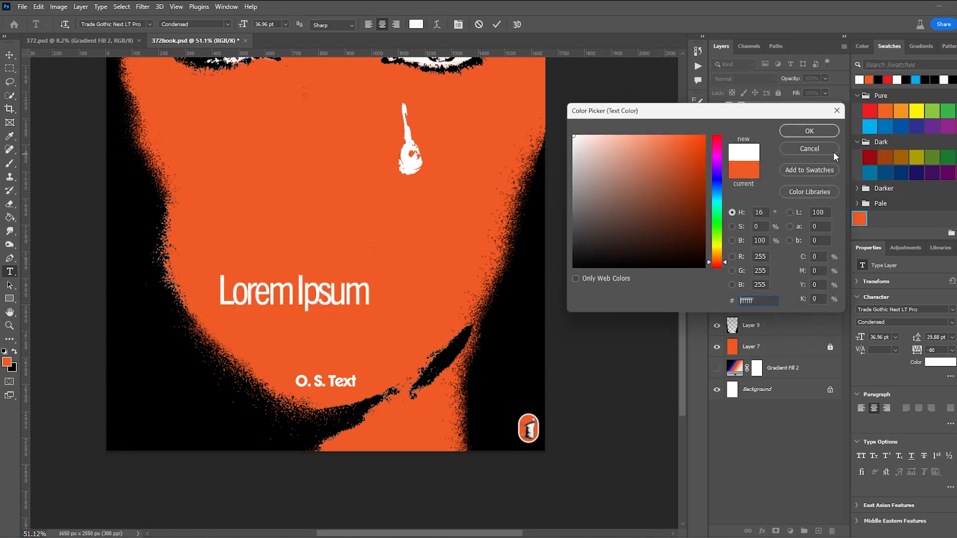
pyautogui.click(810, 132)
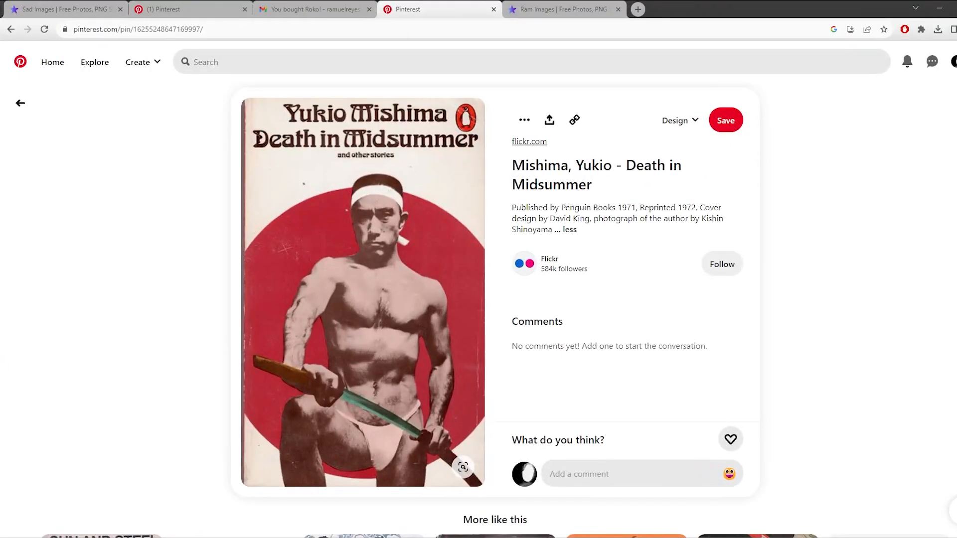
# Step: Browse vintage paperback covers on Pinterest to examine their publisher marks and small lettering
pyautogui.scroll(-5, 496, 349)
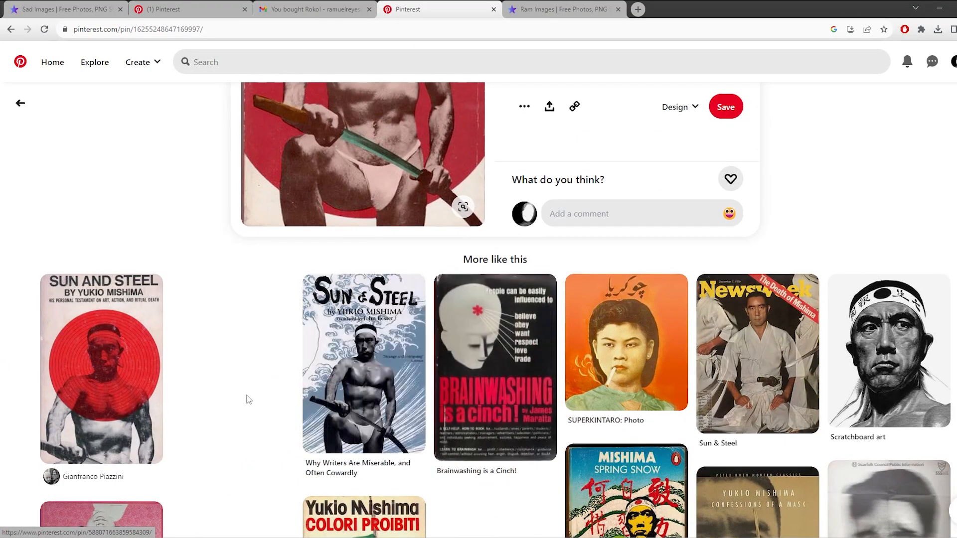
pyautogui.scroll(-14, 349, 414)
pyautogui.hotkey('alt', 'Left')
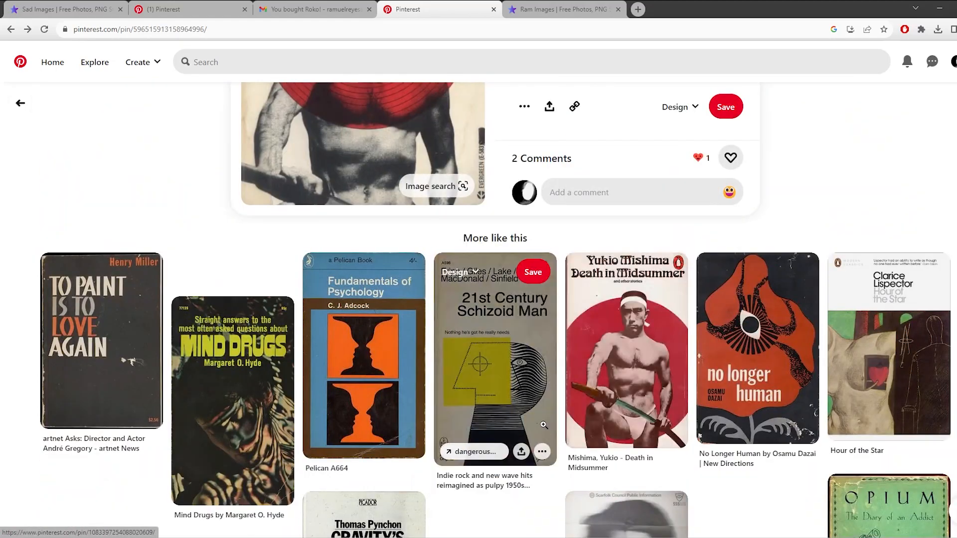
pyautogui.scroll(-7, 541, 420)
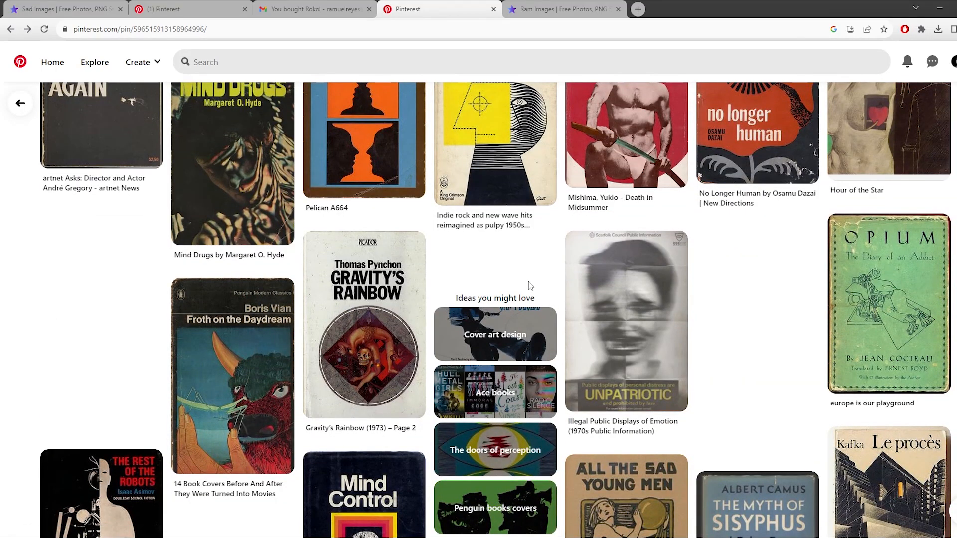
pyautogui.scroll(-5, 531, 284)
pyautogui.scroll(-4, 260, 334)
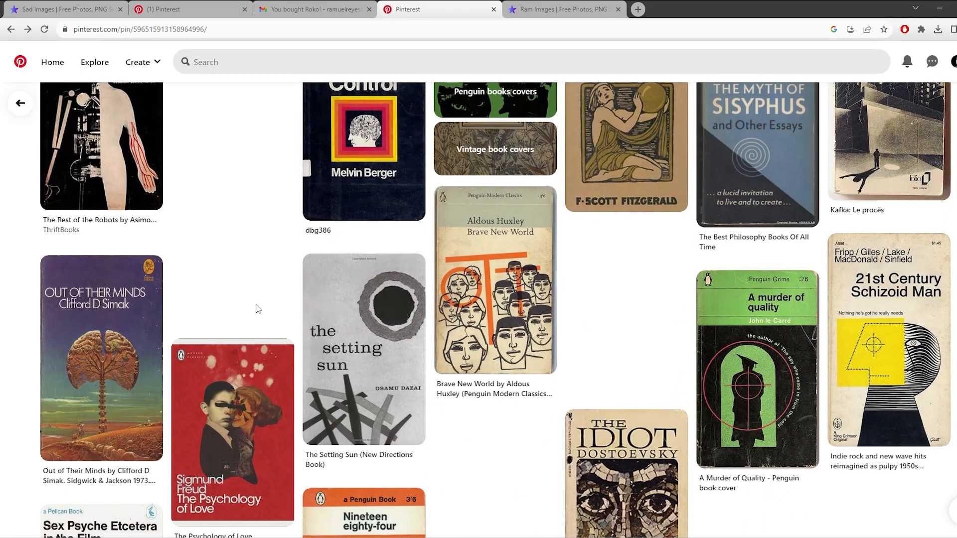
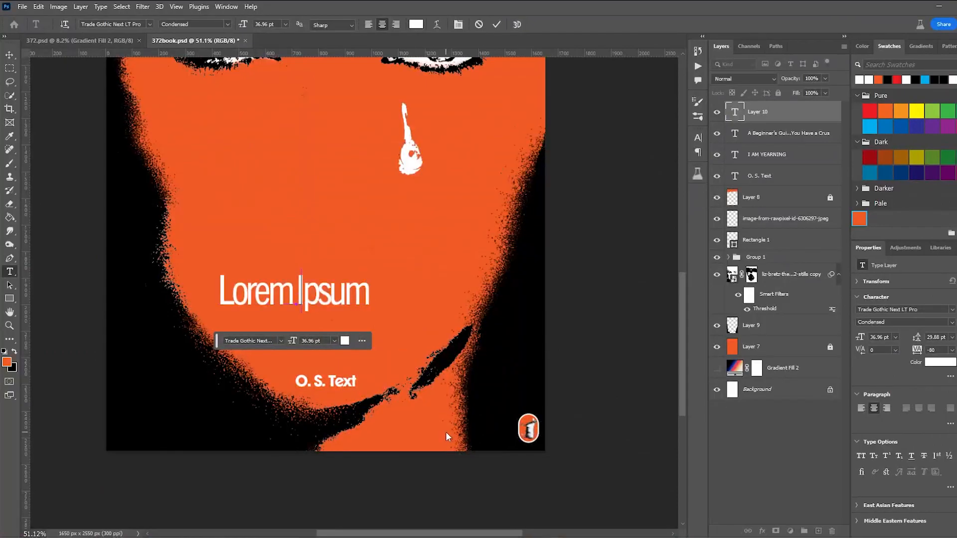
# Step: Replace the placeholder text on the cover with "An Oversettext Original" in Photoshop
pyautogui.hotkey('ctrl', 'a')
pyautogui.write('An Oversettext Original')
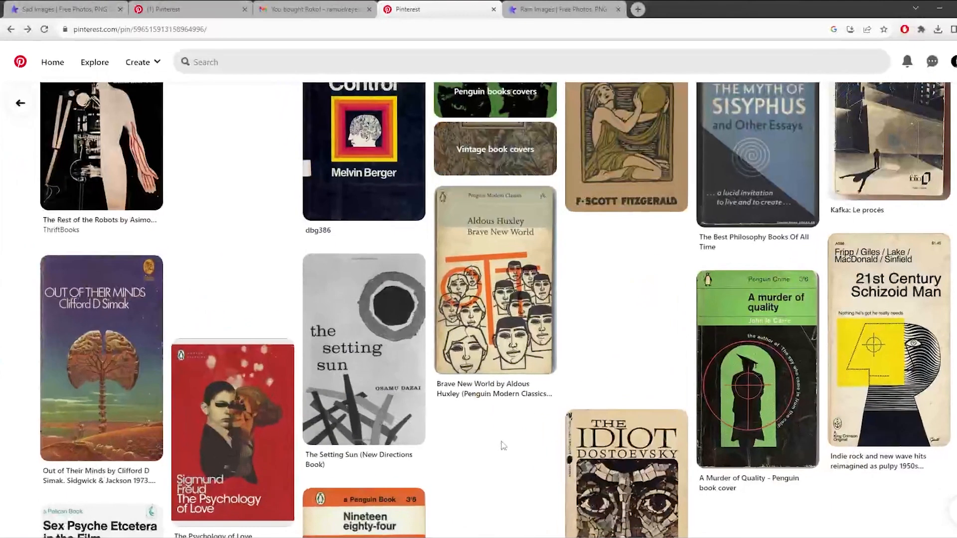
# Step: Look through more paperback covers on Pinterest for ideas on small publisher text and edition numbers
pyautogui.scroll(-10, 499, 444)
pyautogui.scroll(-6, 493, 386)
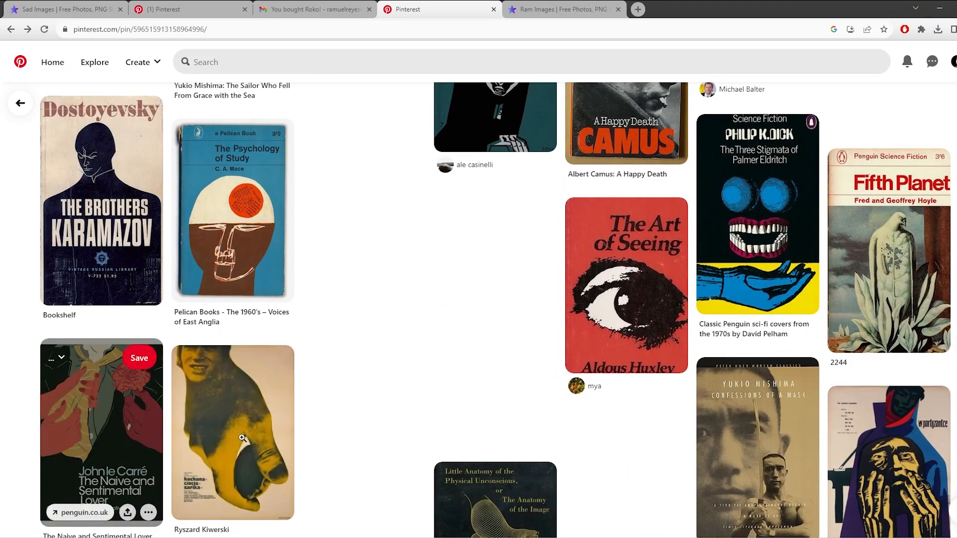
pyautogui.scroll(-8, 352, 399)
pyautogui.scroll(-6, 358, 389)
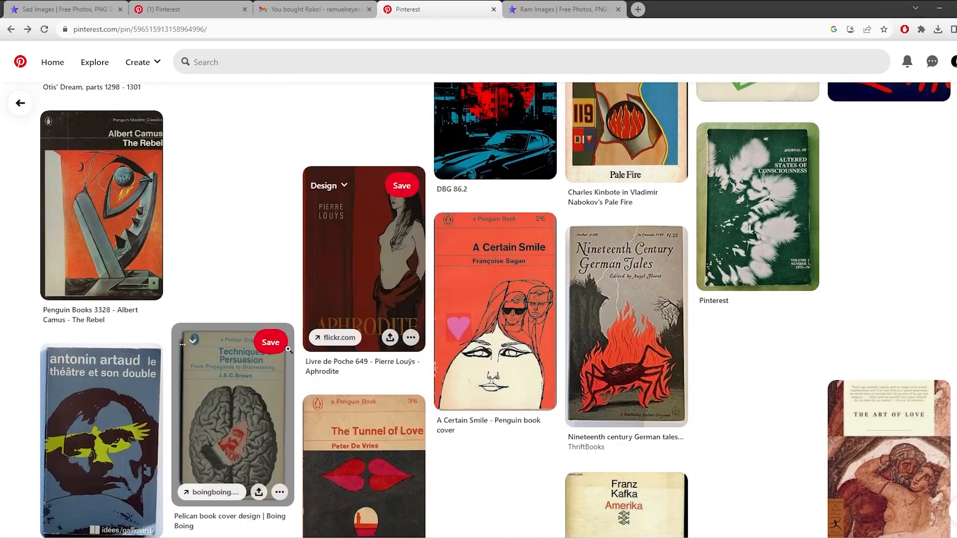
pyautogui.scroll(-2, 643, 532)
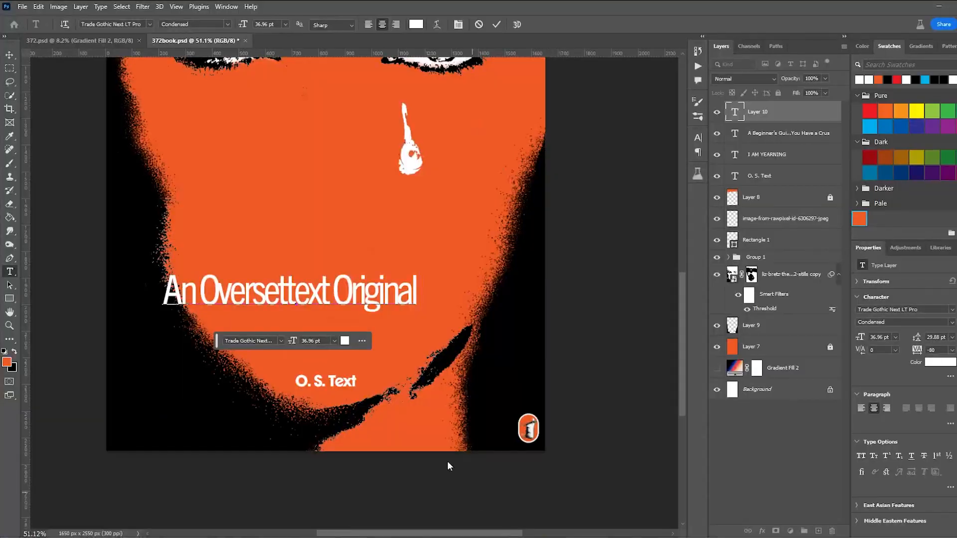
pyautogui.moveTo(417, 296); pyautogui.dragTo(145, 277)
pyautogui.write('No.')
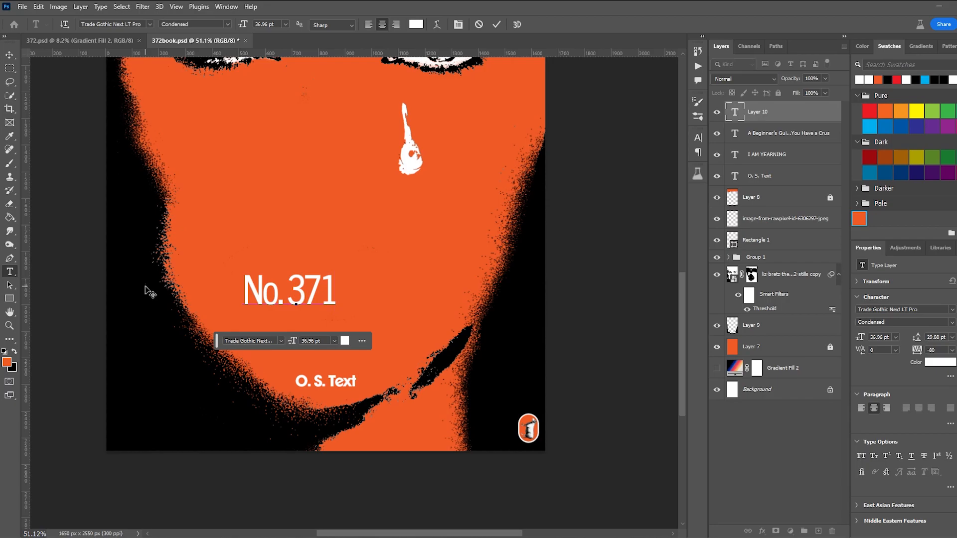
pyautogui.write(' 372 • @overs')
pyautogui.press('BackSpace')
pyautogui.press('BackSpace')
pyautogui.press('BackSpace')
pyautogui.press('BackSpace')
pyautogui.press('BackSpace')
pyautogui.write('Oversettext • No')
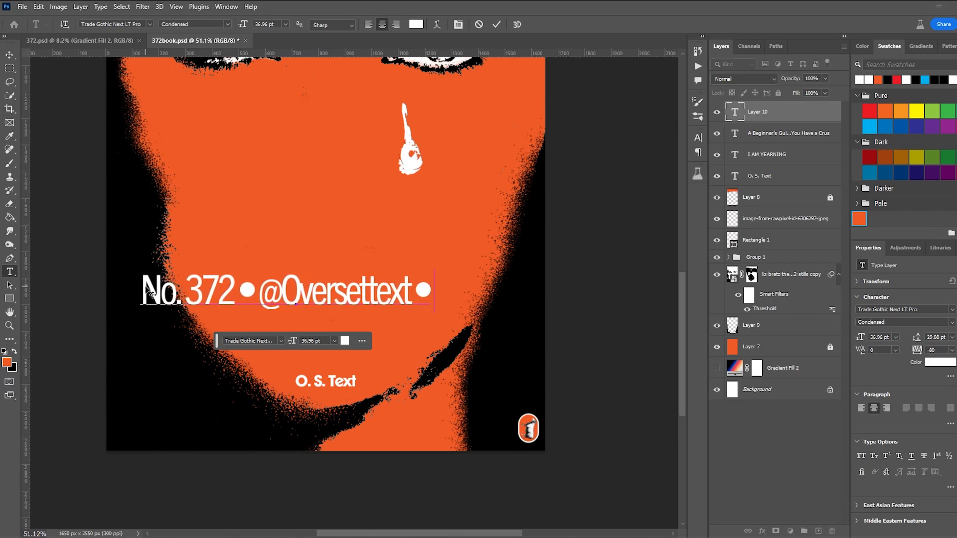
pyautogui.press('BackSpace')
pyautogui.press('BackSpace')
pyautogui.write('Aug. 29, 2023')
pyautogui.hotkey('ctrl', 'a')
# Step: Scale the "No. 372" text line down, rotate it vertically and place it along the cover's lower-right edge
pyautogui.click(9, 55)
pyautogui.hotkey('ctrl', 't')
pyautogui.moveTo(531, 281); pyautogui.dragTo(295, 404)
pyautogui.moveTo(270, 290); pyautogui.dragTo(521, 353)
pyautogui.press('Return')
pyautogui.click(572, 382)
pyautogui.scroll(-4, 574, 382)
pyautogui.scroll(3, 570, 381)
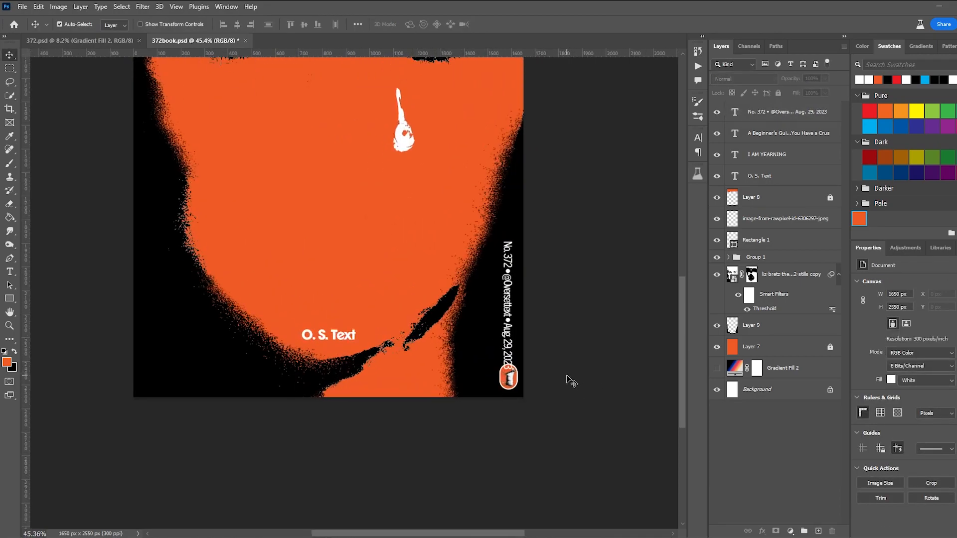
# Step: Shrink the vertical "No. 372" text line further and position it directly above the ram logo
pyautogui.moveTo(456, 351); pyautogui.dragTo(402, 459)
pyautogui.scroll(4, 428, 461)
pyautogui.moveTo(465, 467); pyautogui.dragTo(444, 316)
pyautogui.moveTo(467, 341); pyautogui.dragTo(466, 324)
pyautogui.hotkey('ctrl', 't')
pyautogui.moveTo(465, 194); pyautogui.dragTo(465, 299)
pyautogui.moveTo(468, 396); pyautogui.dragTo(477, 391)
pyautogui.press('Return')
# Step: Undo the accidental artwork move and lock Group 1, the face photo layer and Layer 9
pyautogui.moveTo(445, 445); pyautogui.dragTo(490, 498)
pyautogui.hotkey('ctrl', 'z')
pyautogui.click(805, 259)
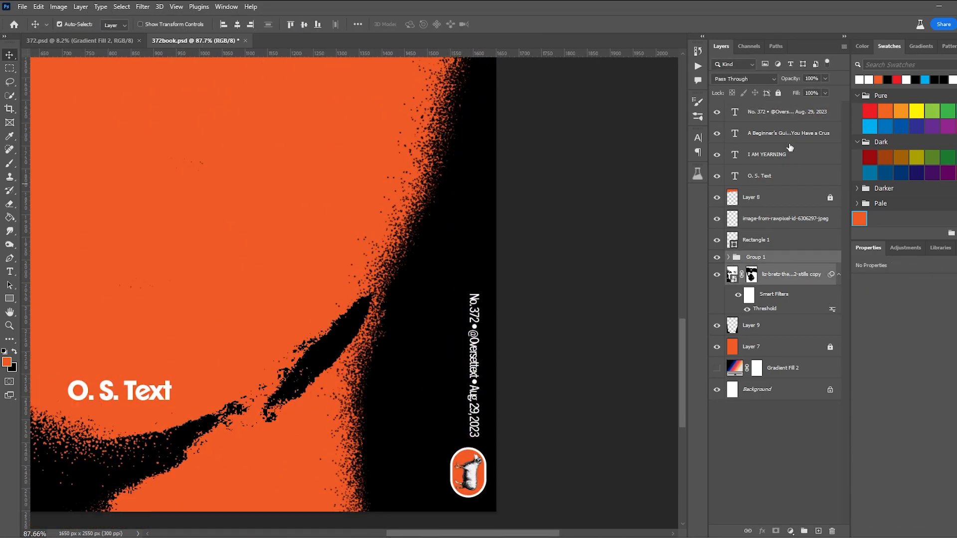
# Step: Scale the ram logo to about 66%, center it under the vertical text line and tighten the gap between them
pyautogui.click(461, 471)
pyautogui.moveTo(503, 470); pyautogui.dragTo(472, 487)
pyautogui.hotkey('ctrl', 't')
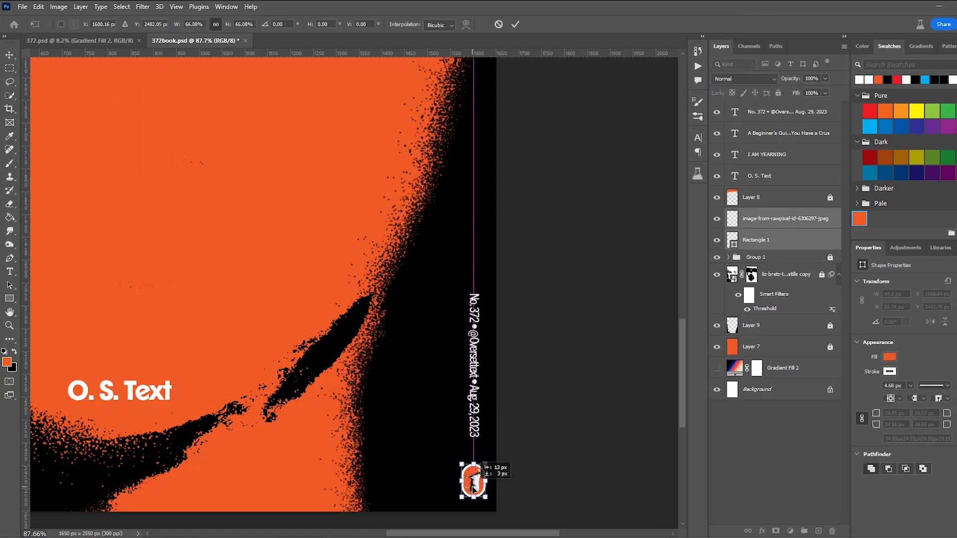
pyautogui.press('Return')
pyautogui.moveTo(477, 425); pyautogui.dragTo(476, 440)
pyautogui.click(555, 461)
pyautogui.scroll(-7, 550, 459)
pyautogui.scroll(-2, 553, 463)
pyautogui.scroll(4, 425, 412)
pyautogui.scroll(-3, 408, 419)
pyautogui.scroll(2, 491, 483)
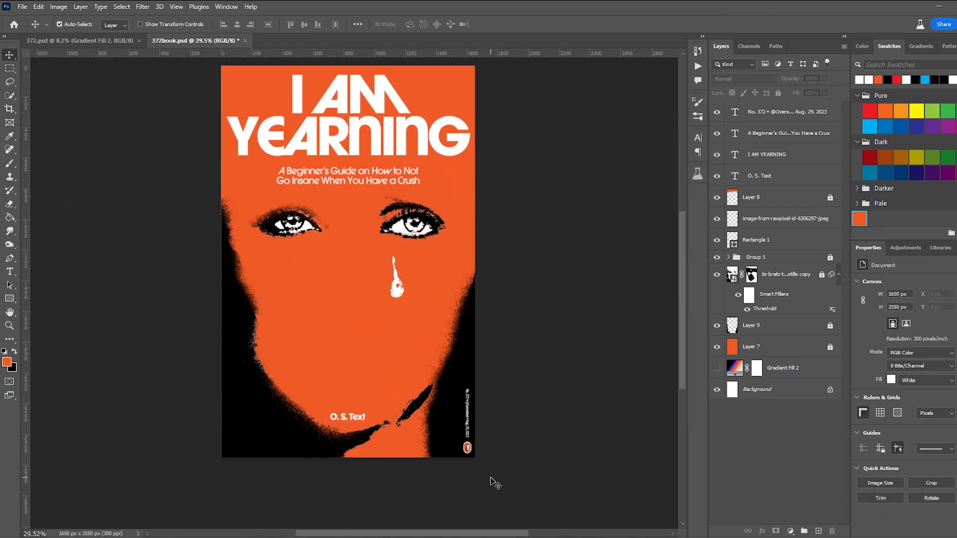
# Step: Switch to Pinterest to examine how other paperback covers place their logo and title
pyautogui.hotkey('alt', 'Tab')
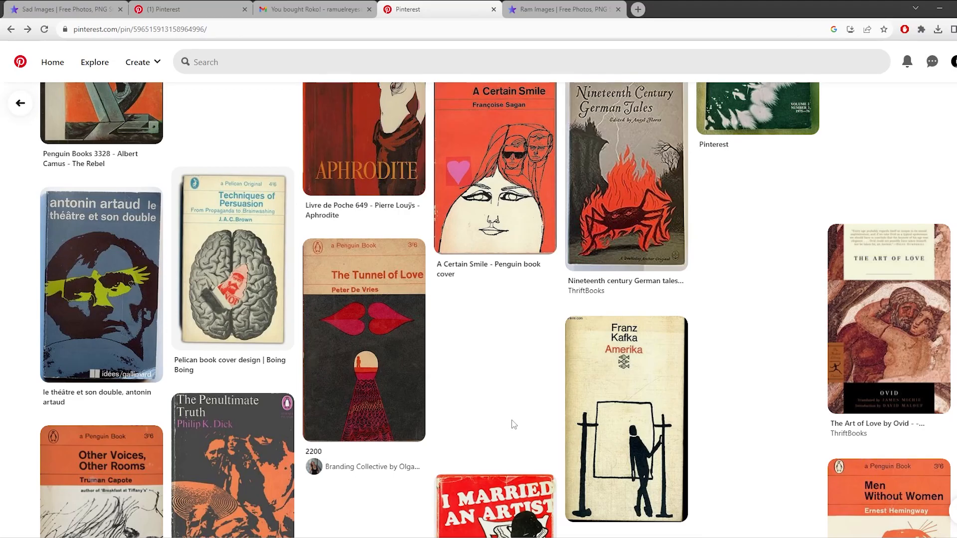
pyautogui.scroll(-10, 513, 424)
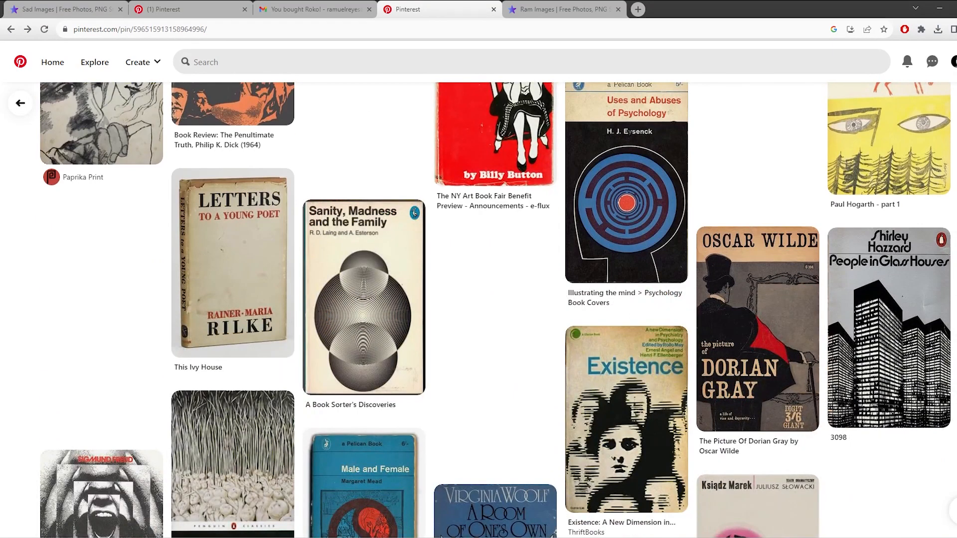
pyautogui.hotkey('alt', 'Tab')
# Step: Move the title and subtitle down to open space at the cover's top edge and try moving the ram
pyautogui.moveTo(391, 138); pyautogui.dragTo(380, 196)
pyautogui.moveTo(468, 447); pyautogui.dragTo(355, 286)
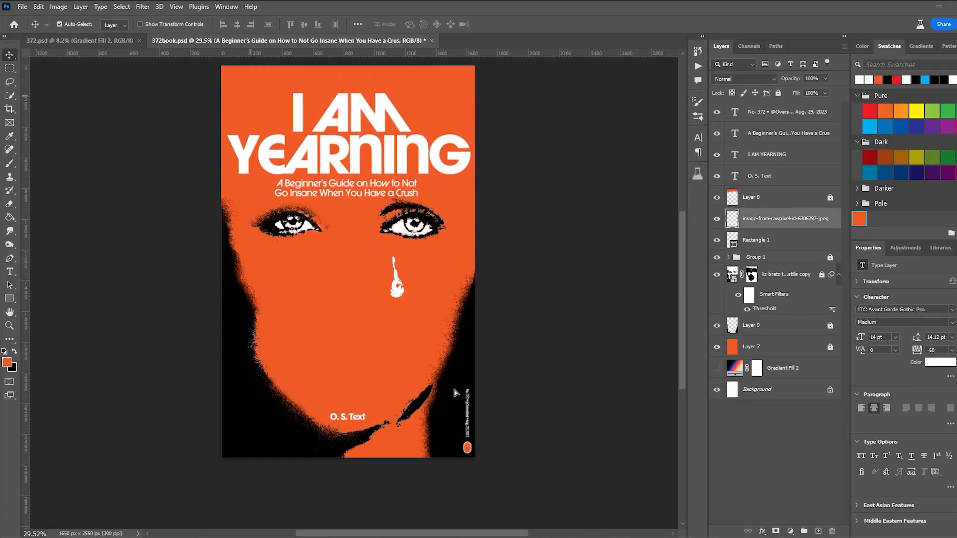
# Step: Link the ram image layer with the Rectangle 1 layer and try moving the logo to the cover's upper-left corner
pyautogui.click(772, 239)
pyautogui.hotkey('ctrl', 't')
pyautogui.click(778, 222)
pyautogui.click(789, 239)
pyautogui.click(788, 221)
pyautogui.keyDown('shift'); pyautogui.click(787, 241); pyautogui.keyUp('shift')
pyautogui.rightClick(787, 241)
pyautogui.click(831, 343)
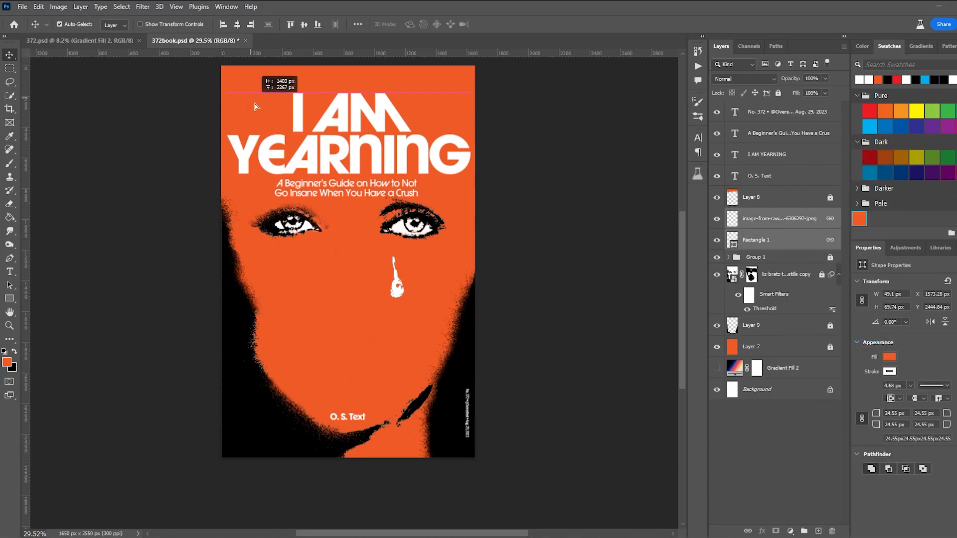
pyautogui.click(605, 350)
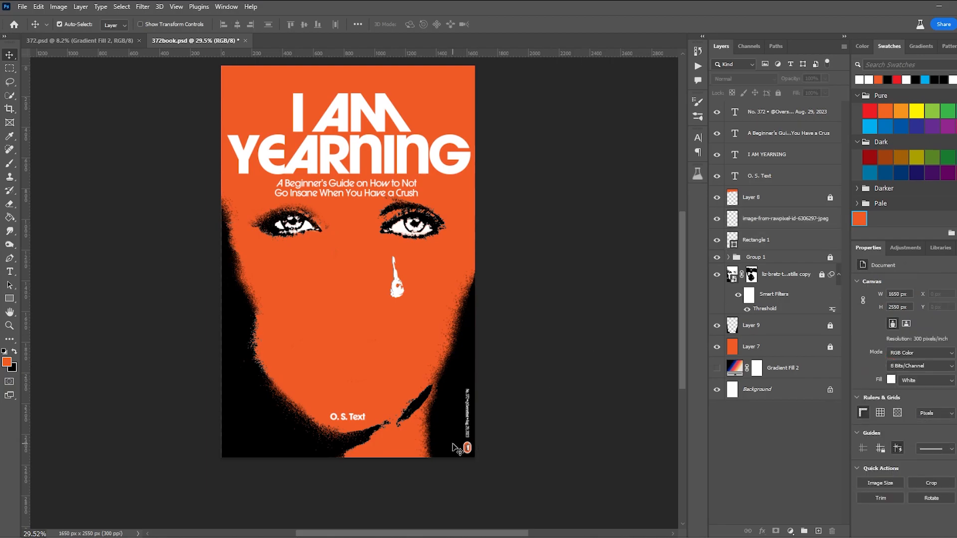
# Step: Move the linked logo to the cover's upper-left corner and bring the ram layer above Layer 8
pyautogui.moveTo(459, 445); pyautogui.dragTo(419, 417)
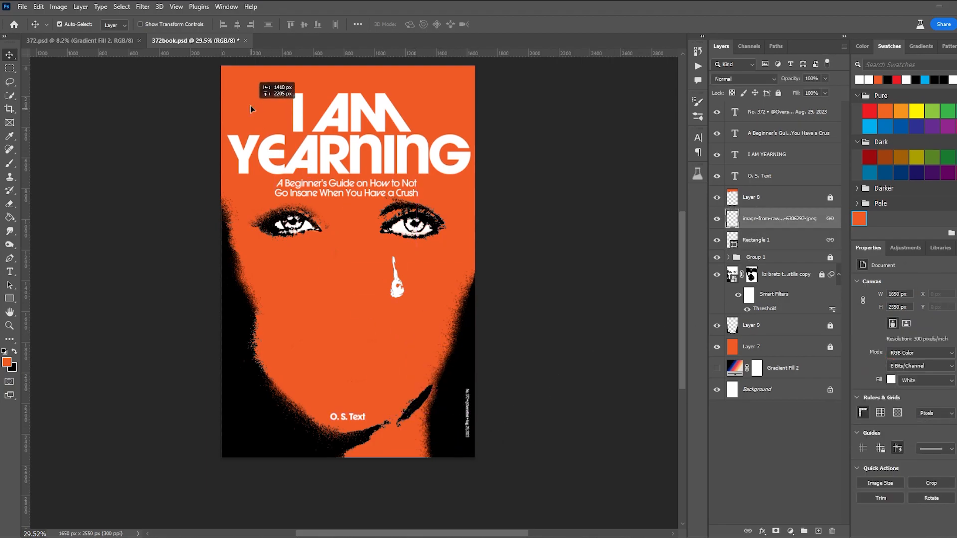
pyautogui.hotkey('ctrl', ']')
pyautogui.moveTo(414, 310); pyautogui.dragTo(251, 88)
pyautogui.hotkey('ctrl', 't')
pyautogui.press('Return')
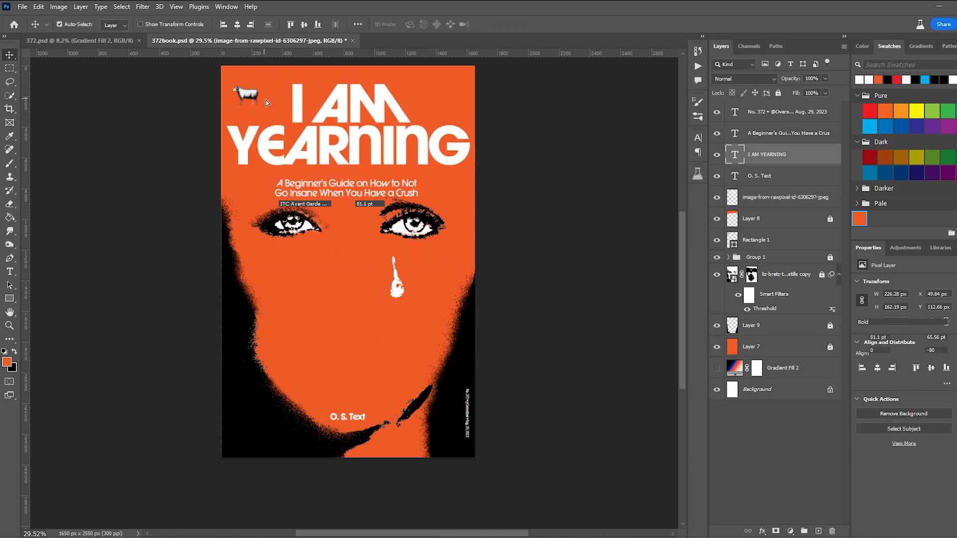
pyautogui.hotkey('ctrl', 'z')
pyautogui.hotkey('ctrl', 'z')
pyautogui.hotkey('ctrl', 't')
pyautogui.press('Escape')
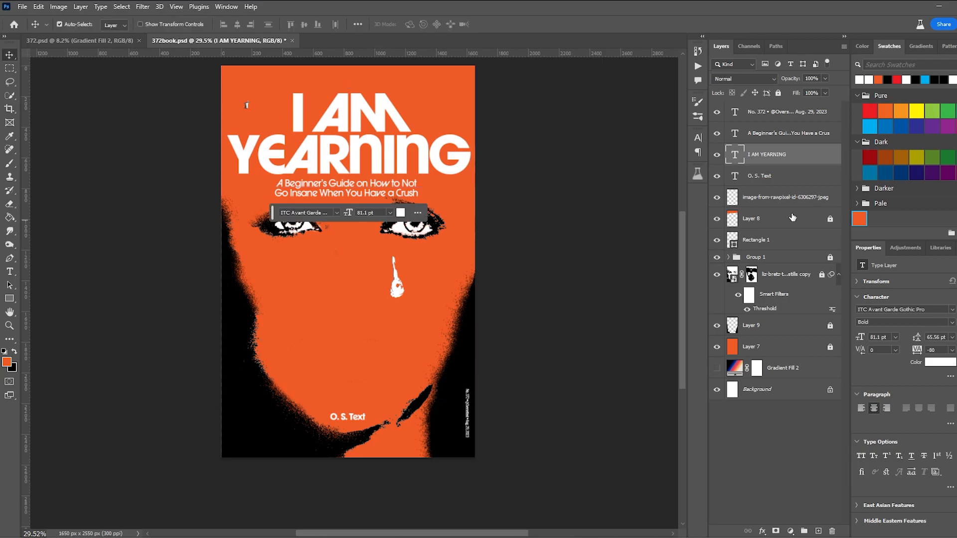
# Step: Move the Rectangle 1 layer above Layer 8 and rotate the linked ram logo horizontally in the upper-left corner
pyautogui.click(789, 199)
pyautogui.hotkey('ctrl', 't')
pyautogui.moveTo(798, 242); pyautogui.dragTo(802, 210)
pyautogui.hotkey('ctrl', 't')
pyautogui.moveTo(260, 101); pyautogui.dragTo(249, 85)
pyautogui.press('Return')
# Step: Adjust the size and position of the horizontal ram logo in the cover's upper-left corner
pyautogui.scroll(8, 232, 89)
pyautogui.click(236, 128)
pyautogui.moveTo(304, 124); pyautogui.dragTo(272, 151)
pyautogui.hotkey('ctrl', 'z')
pyautogui.scroll(-7, 299, 119)
pyautogui.hotkey('ctrl', 't')
pyautogui.press('Return')
# Step: Move the "No. 372" text line to the cover's top, rotate it horizontally and place it beside the logo
pyautogui.scroll(-5, 325, 157)
pyautogui.scroll(-5, 326, 159)
pyautogui.moveTo(486, 432); pyautogui.dragTo(341, 155)
pyautogui.hotkey('ctrl', 't')
pyautogui.press('Return')
pyautogui.moveTo(401, 185); pyautogui.dragTo(403, 186)
pyautogui.scroll(4, 298, 149)
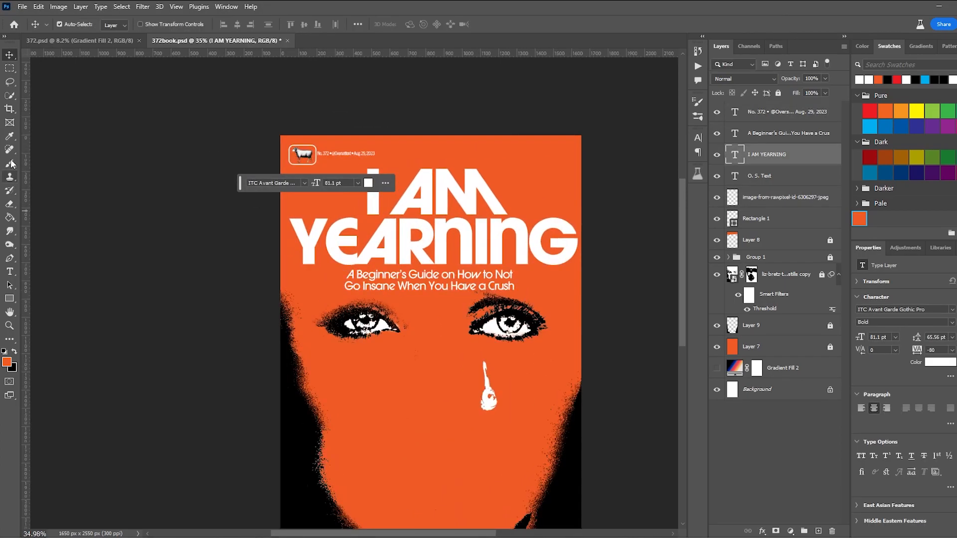
# Step: Draw a horizontal white line about 1564 px wide across the top of the cover and thin its stroke
pyautogui.rightClick(10, 303)
pyautogui.click(40, 337)
pyautogui.moveTo(300, 155); pyautogui.dragTo(574, 171)
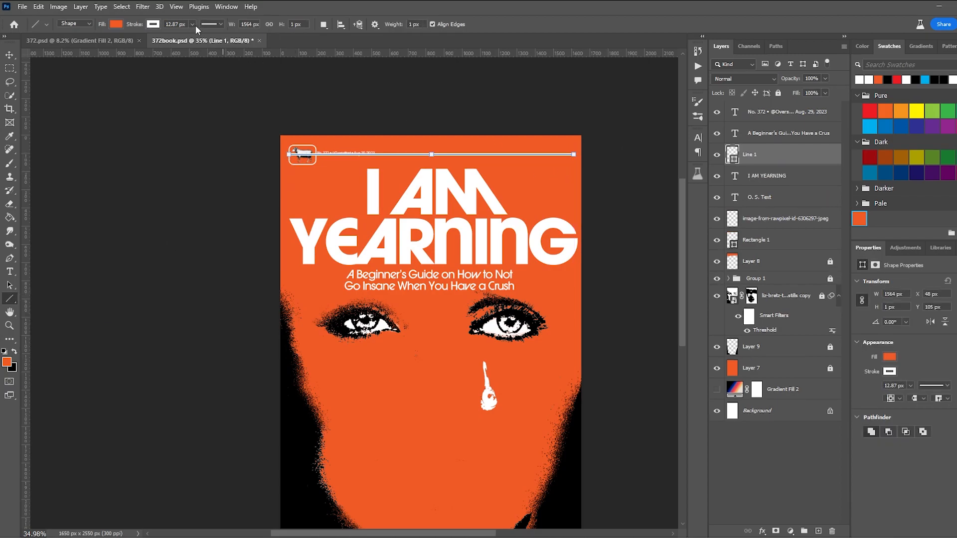
pyautogui.click(287, 24)
pyautogui.moveTo(282, 25); pyautogui.dragTo(21, 57)
pyautogui.click(282, 26)
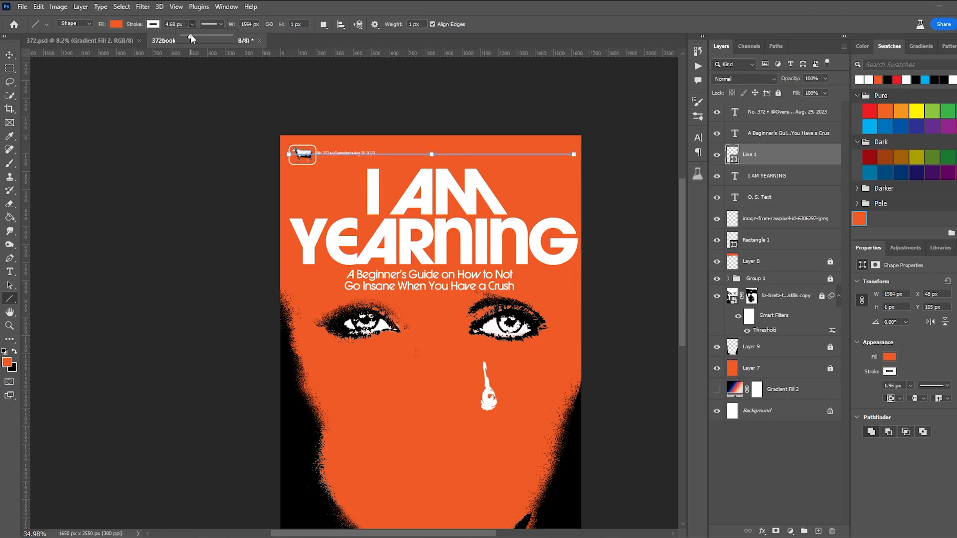
# Step: Move the horizontal line down between the logo and title, and shift the "No. 372" text away from the logo
pyautogui.press('v')
pyautogui.moveTo(502, 155); pyautogui.dragTo(503, 161)
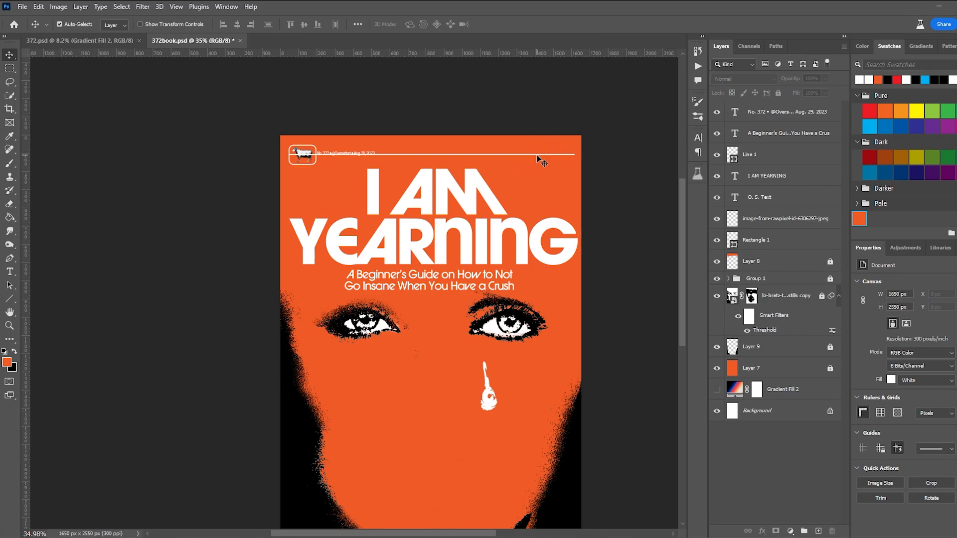
pyautogui.scroll(2, 553, 157)
pyautogui.moveTo(585, 160); pyautogui.dragTo(585, 172)
pyautogui.click(157, 149)
pyautogui.click(251, 157)
pyautogui.moveTo(251, 157); pyautogui.dragTo(556, 153)
pyautogui.hotkey('ctrl', 't')
pyautogui.press('Escape')
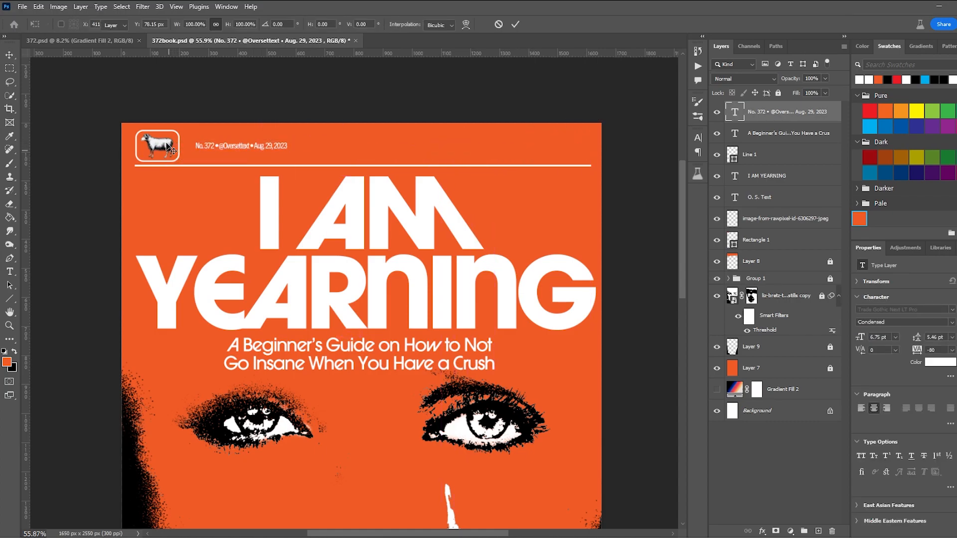
# Step: Scale the ram logo down and align the "No. 372" text with the right end of the horizontal line
pyautogui.click(166, 147)
pyautogui.hotkey('ctrl', 't')
pyautogui.moveTo(179, 147); pyautogui.dragTo(159, 150)
pyautogui.press('Return')
pyautogui.moveTo(214, 146); pyautogui.dragTo(515, 163)
pyautogui.click(564, 215)
pyautogui.scroll(-5, 562, 213)
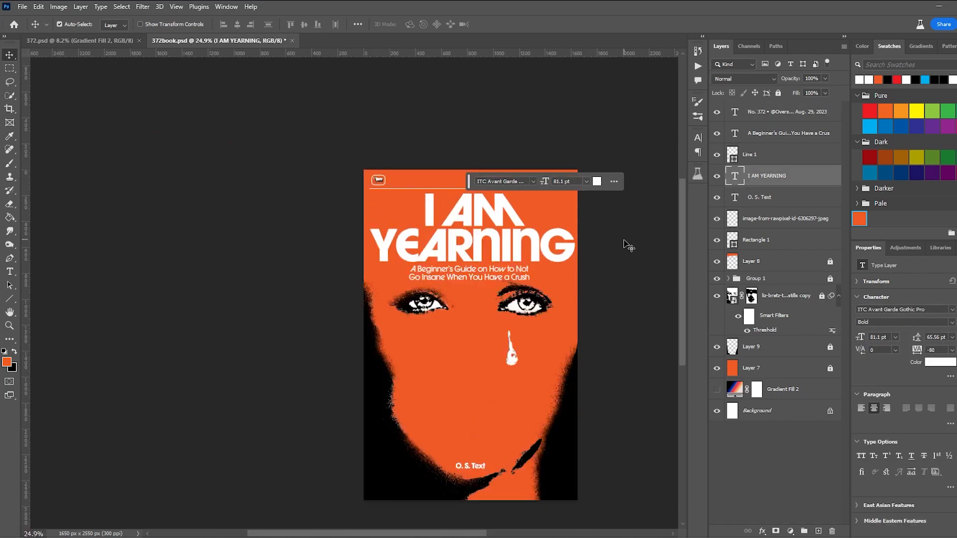
# Step: Transform the ram logo together with its rounded frame to line up with the header line's start
pyautogui.click(628, 245)
pyautogui.scroll(-2, 548, 234)
pyautogui.scroll(7, 507, 213)
pyautogui.click(249, 209)
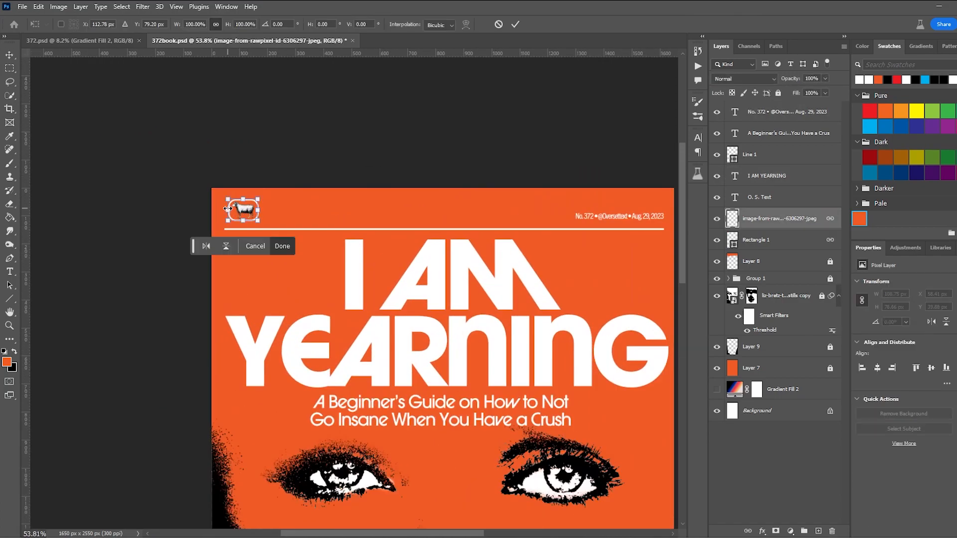
pyautogui.click(368, 213)
pyautogui.scroll(3, 294, 216)
# Step: Add the text "A Ram Original" in the header strip and place it beside the ram logo at 15.35 pt
pyautogui.press('t')
pyautogui.click(275, 208)
pyautogui.write('A Ram Original')
pyautogui.hotkey('ctrl', 'a')
pyautogui.moveTo(243, 24); pyautogui.dragTo(229, 23)
pyautogui.click(9, 55)
pyautogui.moveTo(298, 210); pyautogui.dragTo(439, 194)
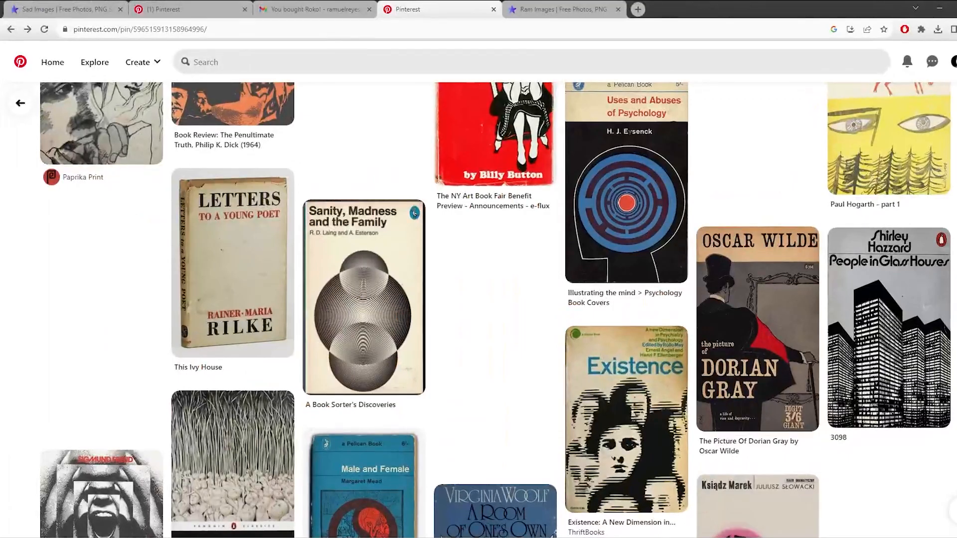
# Step: Reword the header text to "A Ram Book" and set its font weight to Medium
pyautogui.scroll(10, 525, 423)
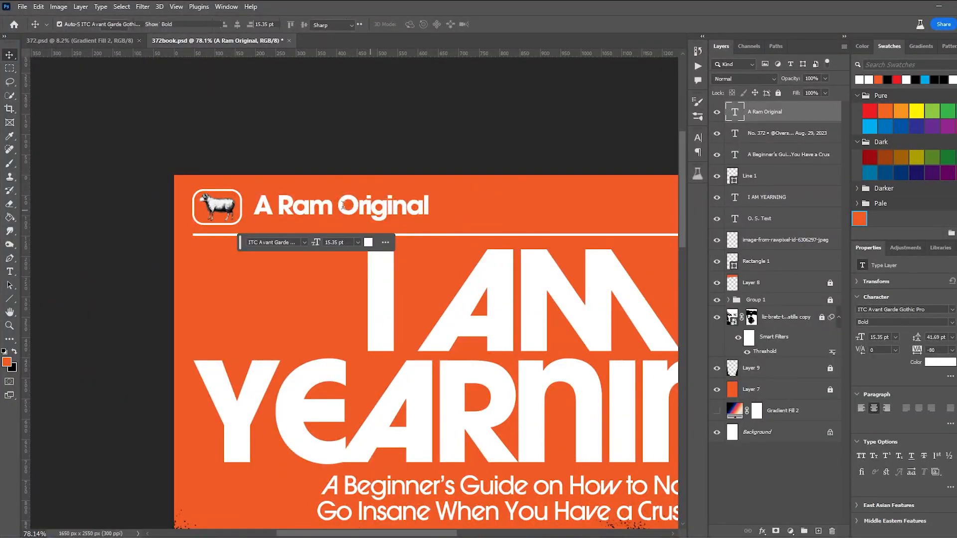
pyautogui.doubleClick(342, 204)
pyautogui.write('Book')
pyautogui.hotkey('ctrl', 'a')
pyautogui.click(228, 22)
pyautogui.click(194, 39)
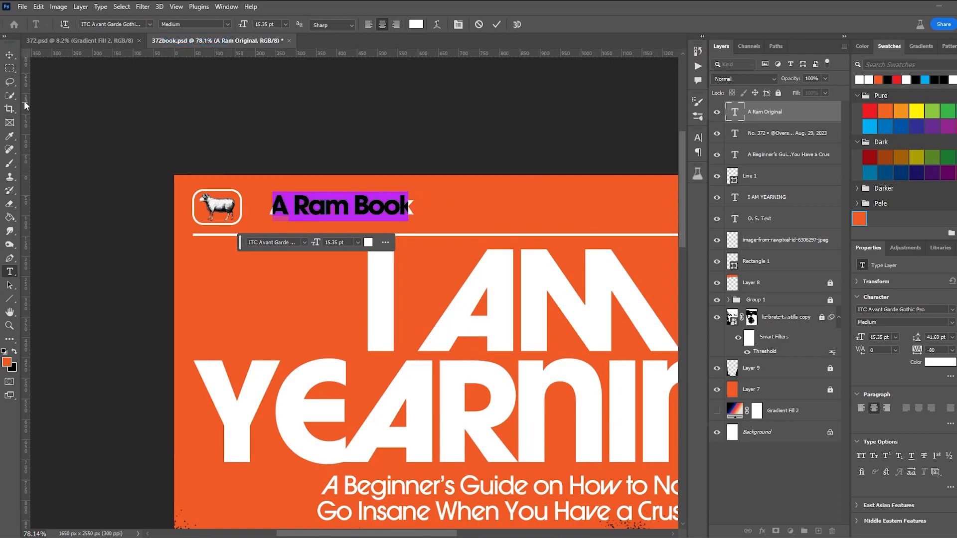
# Step: Move "A Ram Book" next to the ram logo and scale it up to 17.93 pt
pyautogui.click(10, 55)
pyautogui.moveTo(340, 217); pyautogui.dragTo(330, 186)
pyautogui.hotkey('ctrl', 't')
pyautogui.moveTo(332, 215); pyautogui.dragTo(333, 215)
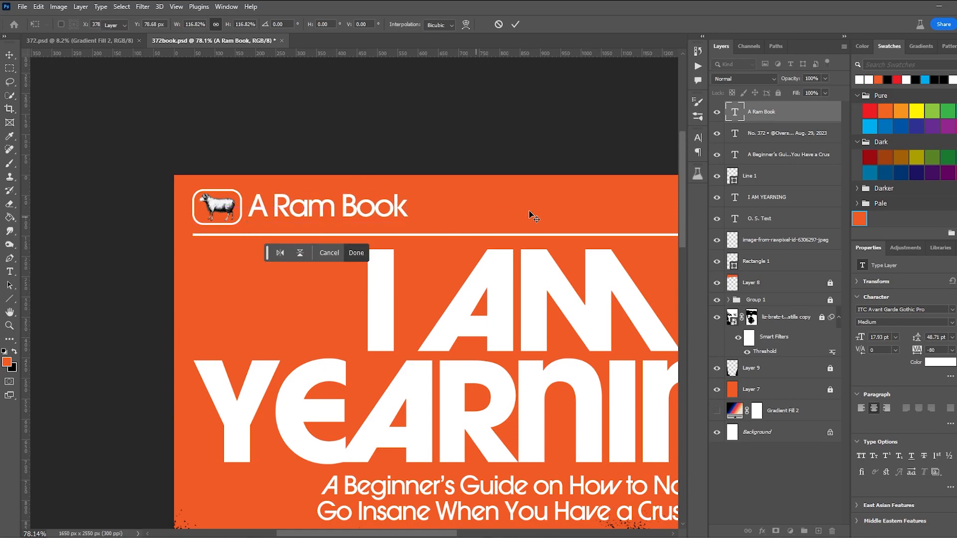
pyautogui.press('Return')
pyautogui.moveTo(524, 212); pyautogui.dragTo(334, 215)
pyautogui.click(588, 223)
pyautogui.click(594, 274)
# Step: Enlarge the "O. S. Text" author line near the bottom of the cover to 22.97 pt
pyautogui.scroll(-8, 592, 272)
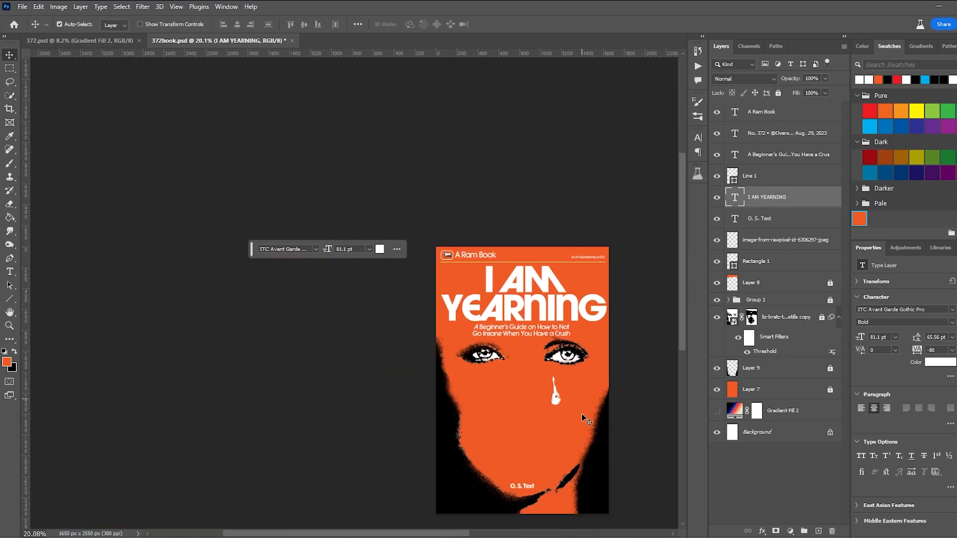
pyautogui.click(528, 486)
pyautogui.hotkey('ctrl', 't')
pyautogui.moveTo(522, 483)
pyautogui.mouseDown()
pyautogui.moveTo(536, 471)
pyautogui.moveTo(513, 474)
pyautogui.mouseUp()
pyautogui.press('Return')
# Step: Try replacing the author line with "By Your Overthinking" followed by a second line
pyautogui.press('t')
pyautogui.scroll(4, 499, 474)
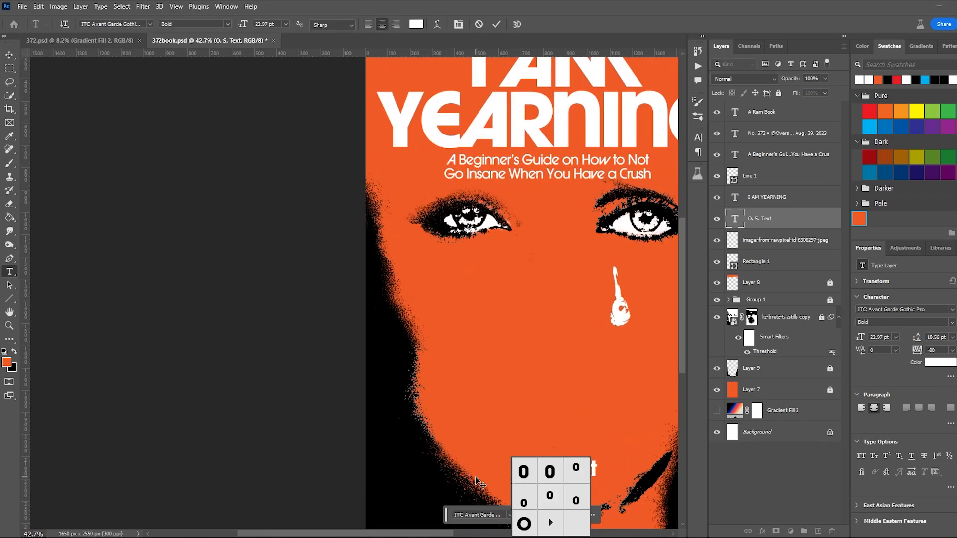
pyautogui.scroll(2, 475, 481)
pyautogui.click(596, 467)
pyautogui.click(10, 55)
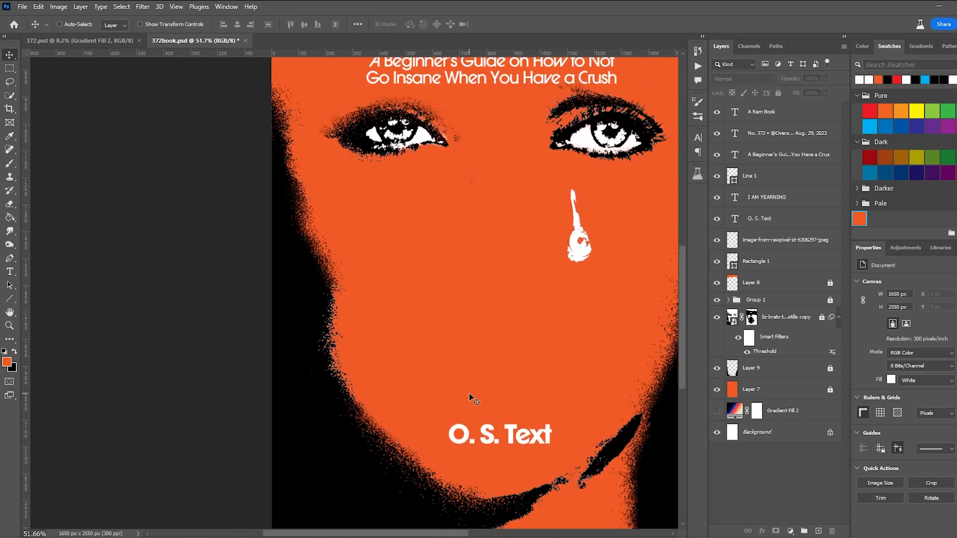
pyautogui.press('Return')
pyautogui.scroll(-1, 594, 389)
pyautogui.write("By You're")
pyautogui.press('BackSpace')
pyautogui.press('BackSpace')
pyautogui.press('BackSpace')
pyautogui.write('r O')
pyautogui.write('verthinking')
pyautogui.press('Return')
pyautogui.write('M')
# Step: Try rewording the author line to "By Your Own" with "Mind when you" on the second line
pyautogui.press('BackSpace')
pyautogui.press('BackSpace')
pyautogui.press('BackSpace')
pyautogui.press('BackSpace')
pyautogui.press('BackSpace')
pyautogui.press('BackSpace')
pyautogui.press('BackSpace')
pyautogui.press('BackSpace')
pyautogui.press('BackSpace')
pyautogui.press('BackSpace')
pyautogui.press('BackSpace')
pyautogui.press('BackSpace')
pyautogui.press('BackSpace')
pyautogui.press('BackSpace')
pyautogui.write('Own')
pyautogui.press('Return')
pyautogui.write('Min')
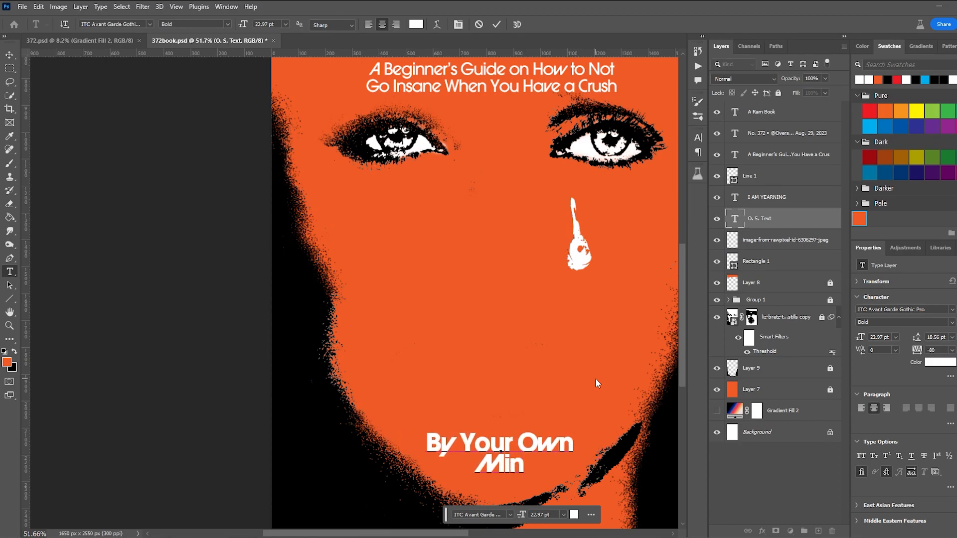
pyautogui.write('d when')
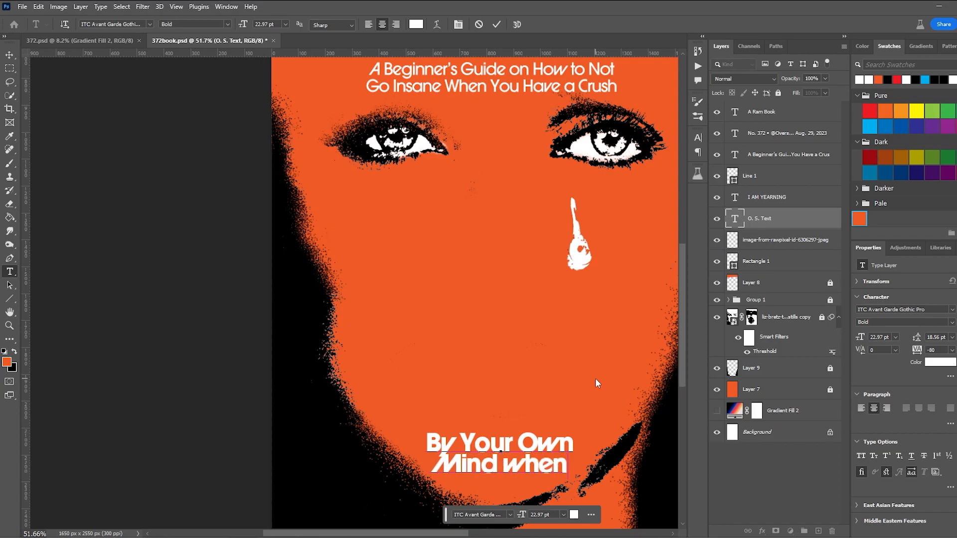
pyautogui.write(' you')
# Step: Try continuing the author text on a third line with "daydream abou"
pyautogui.press('Return')
pyautogui.write('day dream')
pyautogui.press('BackSpace')
pyautogui.press('BackSpace')
pyautogui.press('BackSpace')
pyautogui.press('BackSpace')
pyautogui.press('BackSpace')
pyautogui.press('BackSpace')
pyautogui.write('dream abou')
# Step: Undo the multi-line wording and try "Written by" as the start of the author line
pyautogui.hotkey('ctrl', 'z')
pyautogui.scroll(-5, 429, 269)
pyautogui.moveTo(474, 385); pyautogui.dragTo(474, 363)
pyautogui.write('Written by')
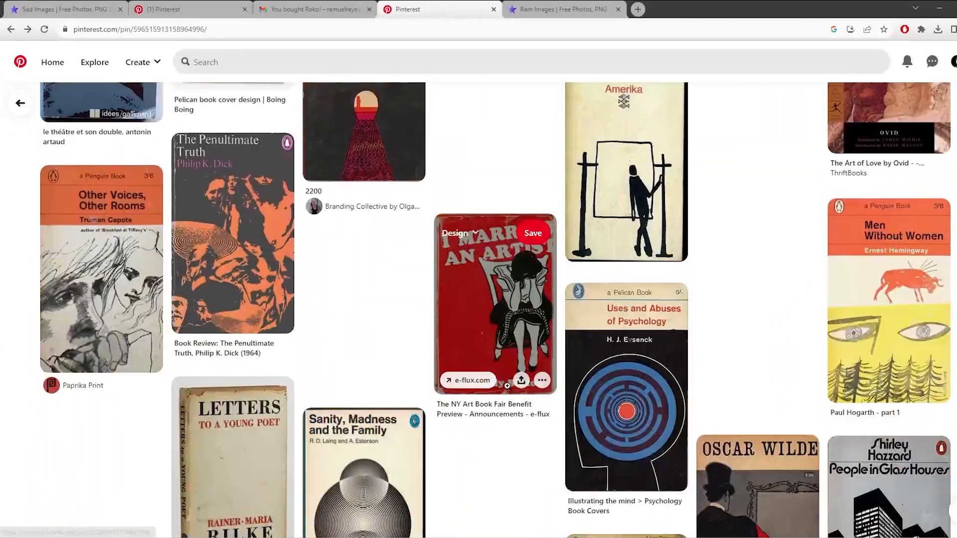
# Step: Browse the vintage paperback covers on Pinterest for how they handle author credits and supporting text
pyautogui.scroll(-5, 507, 386)
pyautogui.scroll(-5, 498, 319)
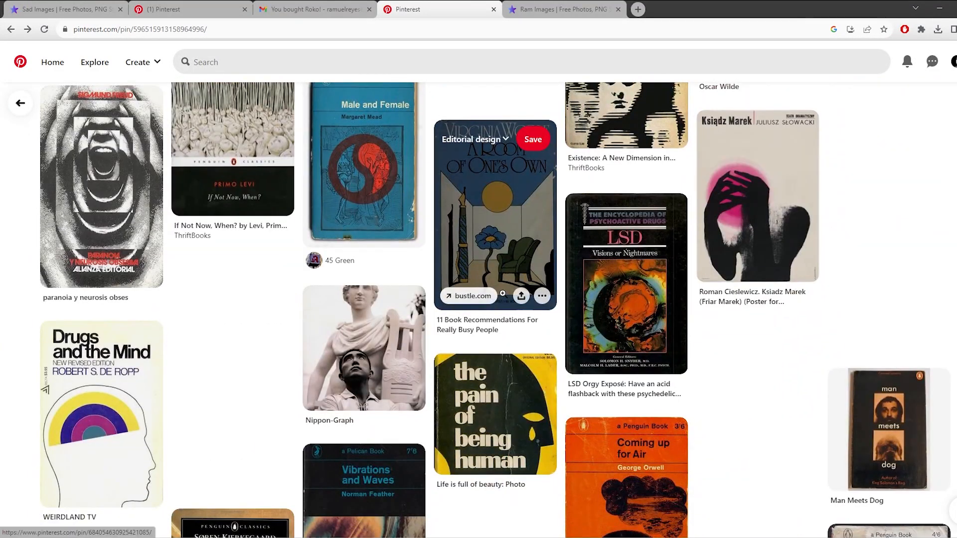
pyautogui.scroll(-4, 503, 294)
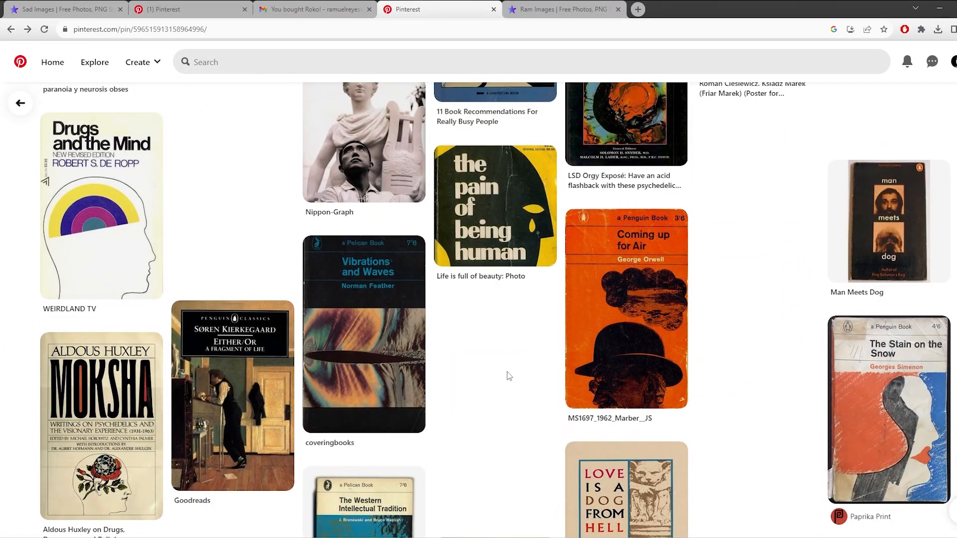
pyautogui.scroll(-5, 506, 376)
pyautogui.scroll(6, 548, 349)
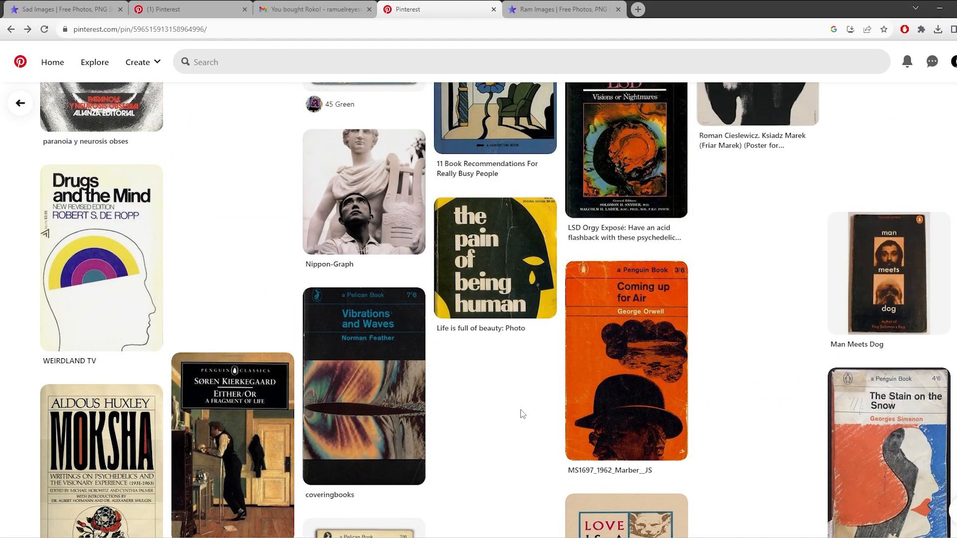
pyautogui.scroll(-8, 519, 408)
pyautogui.scroll(-13, 653, 425)
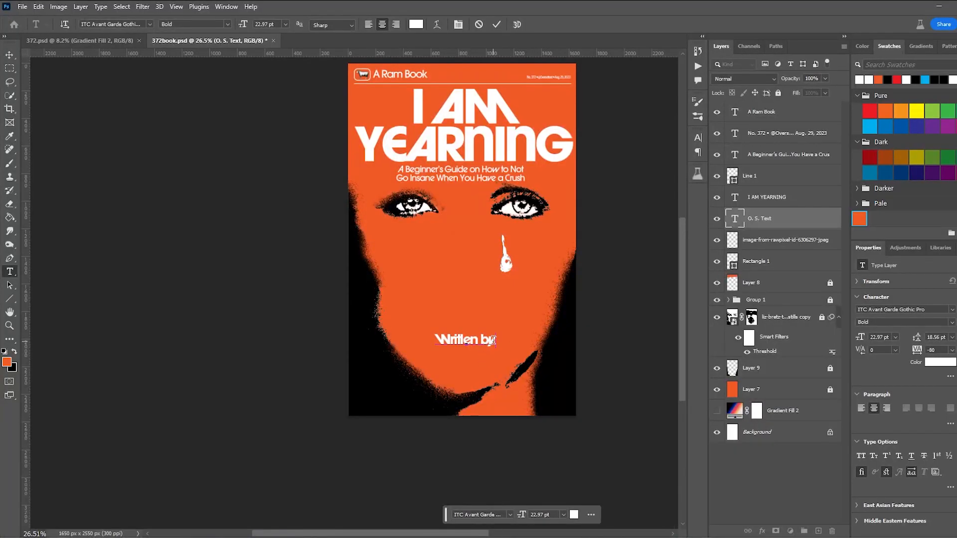
# Step: Try completing the author line as "Written by Your Own Mind", testing and removing a second line beginning "Becaus"
pyautogui.write('Your')
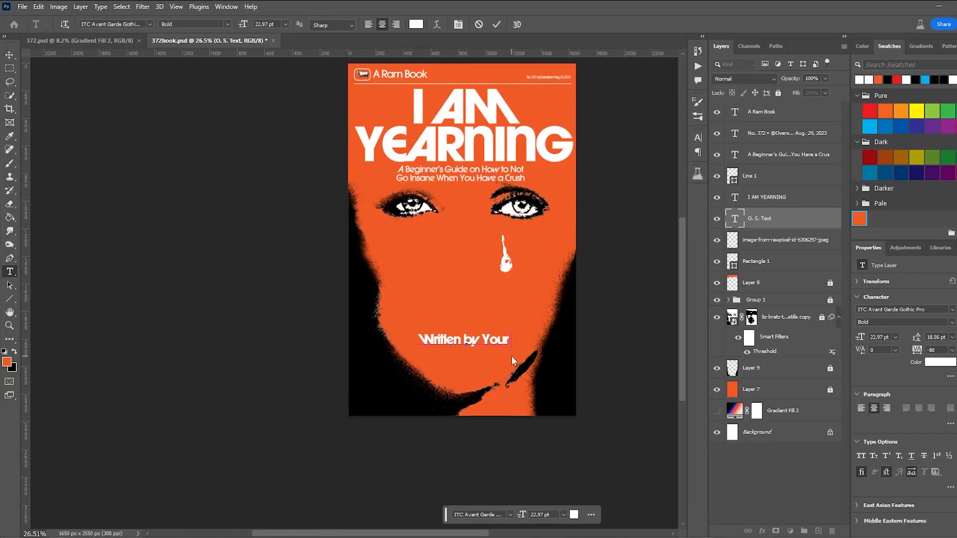
pyautogui.write(' Own Mind')
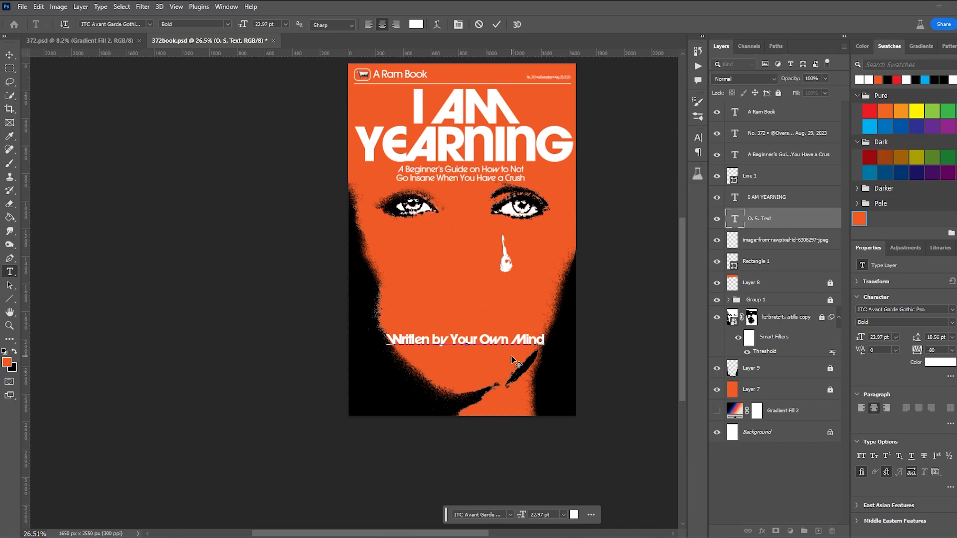
pyautogui.press('Return')
pyautogui.write('Becaus')
pyautogui.press('BackSpace')
pyautogui.press('BackSpace')
pyautogui.press('BackSpace')
pyautogui.press('BackSpace')
pyautogui.press('BackSpace')
pyautogui.press('BackSpace')
# Step: Try moving the "Written by Your Own Mind" line down to the bottom of the cover and resizing it
pyautogui.hotkey('ctrl', 'a')
pyautogui.moveTo(245, 24); pyautogui.dragTo(240, 25)
pyautogui.press('Escape')
pyautogui.press('v')
pyautogui.moveTo(495, 346); pyautogui.dragTo(465, 386)
pyautogui.hotkey('ctrl', 't')
pyautogui.moveTo(465, 389); pyautogui.dragTo(466, 380)
pyautogui.moveTo(485, 390)
pyautogui.mouseDown()
pyautogui.moveTo(486, 400)
pyautogui.moveTo(529, 357)
pyautogui.moveTo(506, 384)
pyautogui.moveTo(499, 286)
pyautogui.moveTo(495, 400)
pyautogui.mouseUp()
pyautogui.press('Return')
# Step: Undo the author line's rewording and repositioning back to "O. S. Text"
pyautogui.click(585, 405)
pyautogui.scroll(-8, 543, 376)
pyautogui.scroll(4, 542, 375)
pyautogui.hotkey('ctrl', 'z')
pyautogui.hotkey('ctrl', 'z')
pyautogui.hotkey('ctrl', 'z')
pyautogui.hotkey('ctrl', 'z')
pyautogui.scroll(2, 521, 382)
# Step: Look through more vintage paperback covers on Pinterest for layout ideas
pyautogui.click(617, 320)
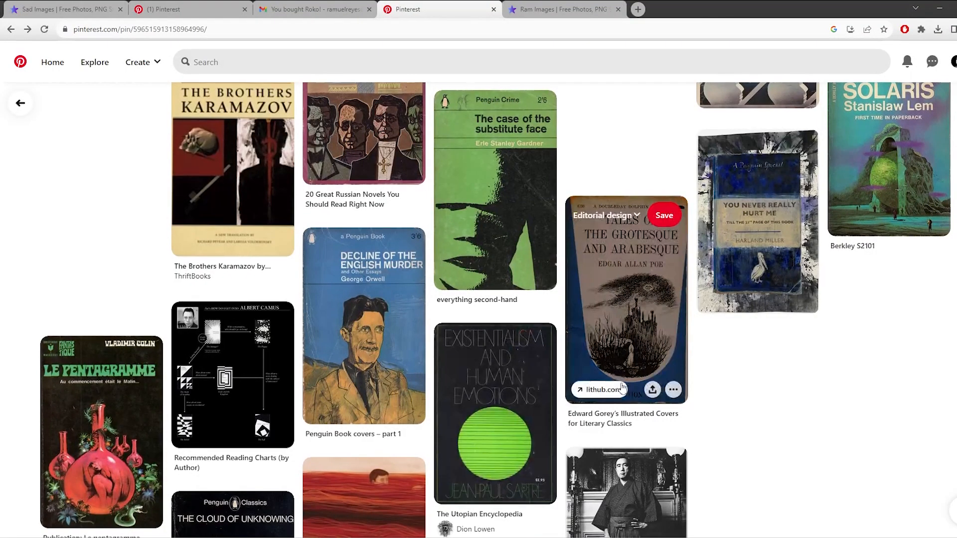
pyautogui.scroll(-5, 626, 299)
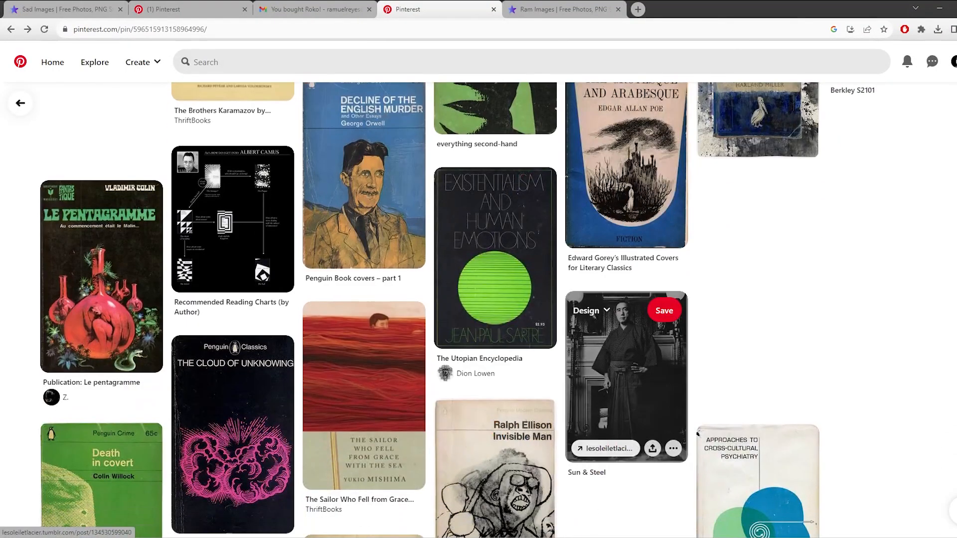
pyautogui.moveTo(546, 537)
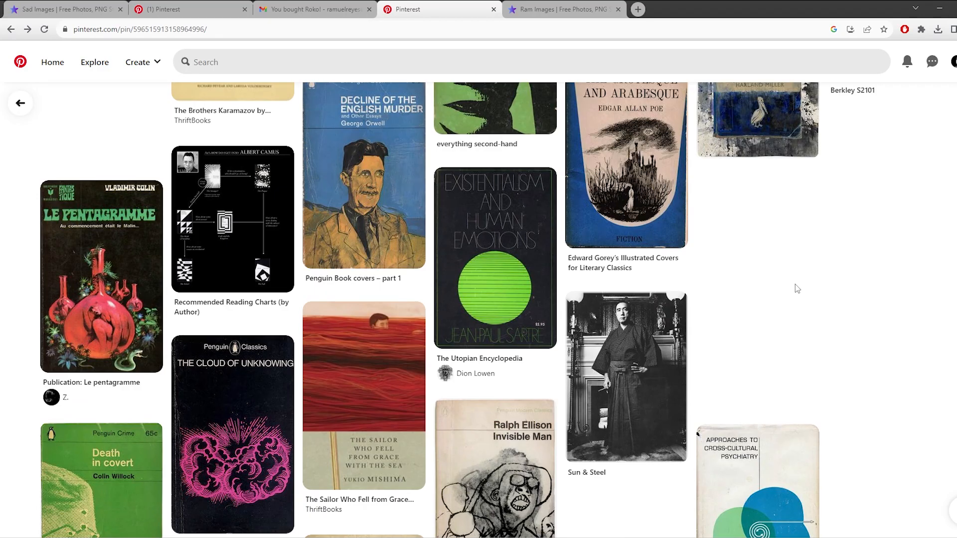
pyautogui.scroll(-6, 796, 288)
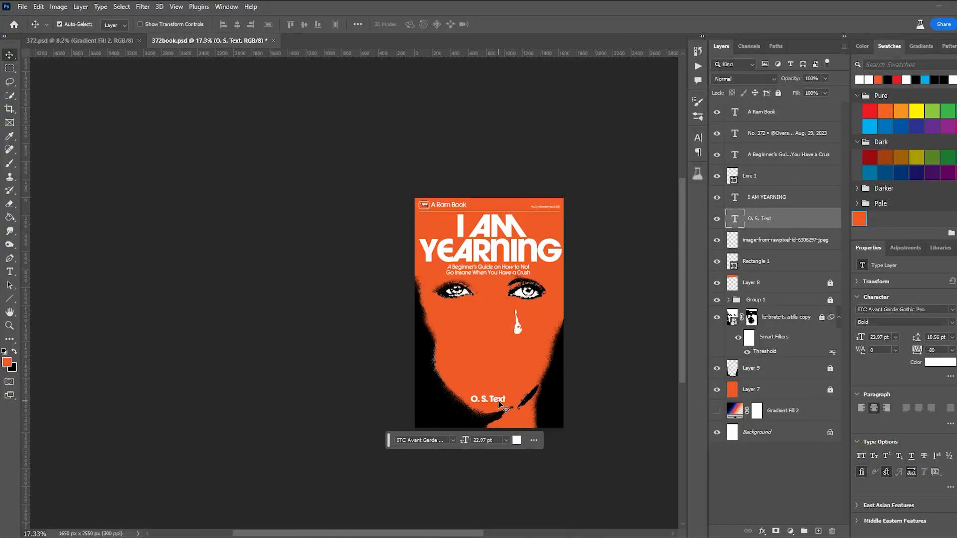
# Step: Enlarge the "O. S. Text" author line to 85.26 pt so it spans the bottom of the cover
pyautogui.moveTo(502, 398); pyautogui.dragTo(493, 419)
pyautogui.click(504, 392)
pyautogui.scroll(4, 503, 392)
pyautogui.click(498, 402)
pyautogui.scroll(-3, 503, 399)
pyautogui.click(486, 397)
pyautogui.hotkey('ctrl', 't')
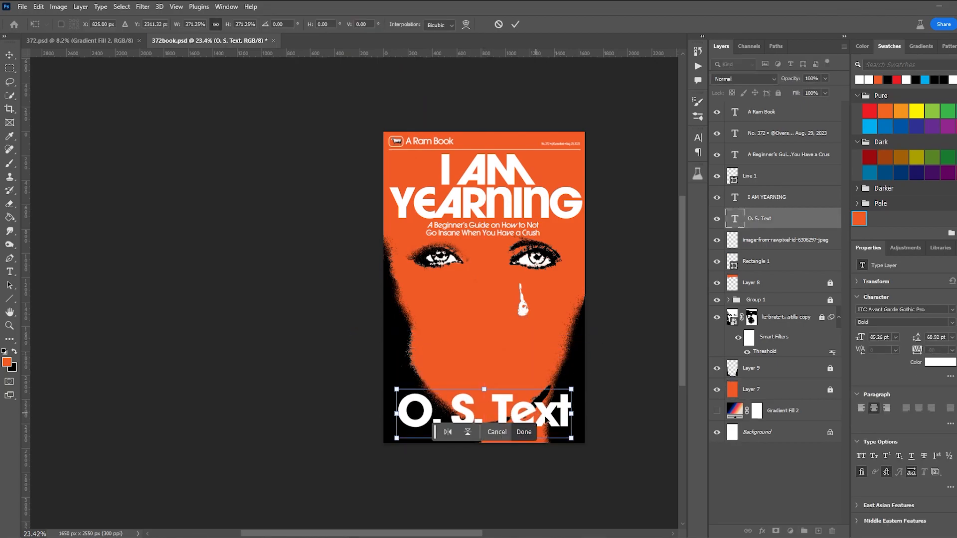
pyautogui.scroll(-2, 597, 428)
pyautogui.click(9, 57)
pyautogui.scroll(4, 385, 356)
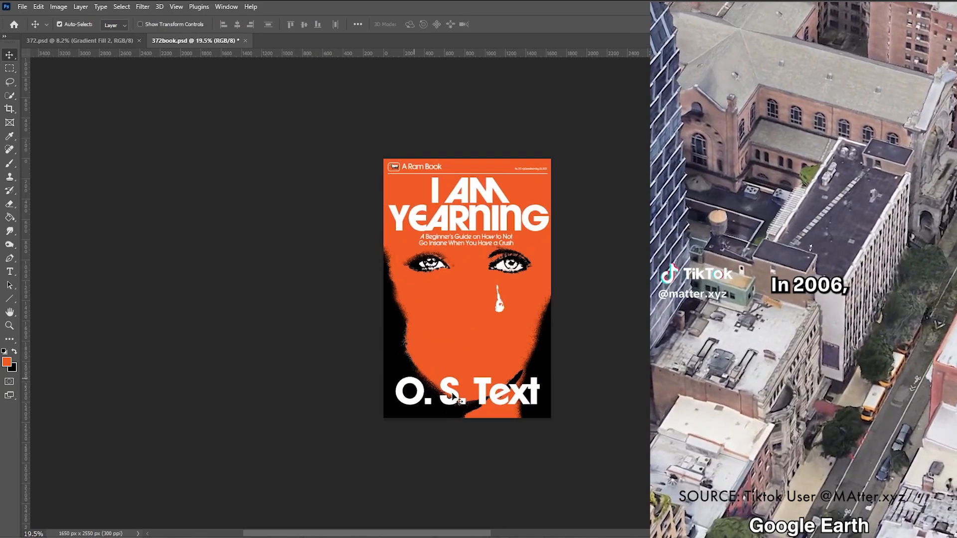
# Step: Reset the contextual task bar's position to get it off the large author text
pyautogui.click(505, 396)
pyautogui.click(492, 383)
pyautogui.click(505, 396)
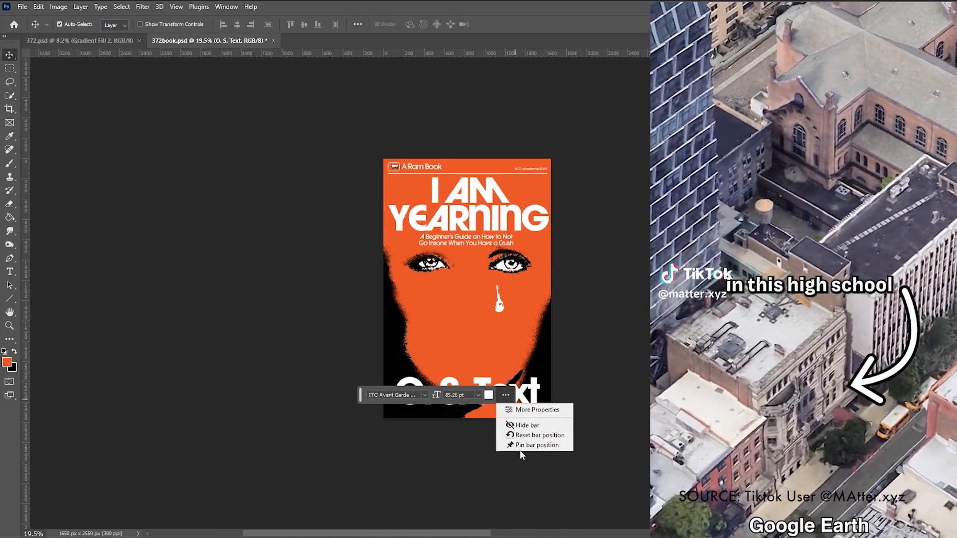
pyautogui.click(407, 409)
pyautogui.click(424, 395)
pyautogui.click(361, 395)
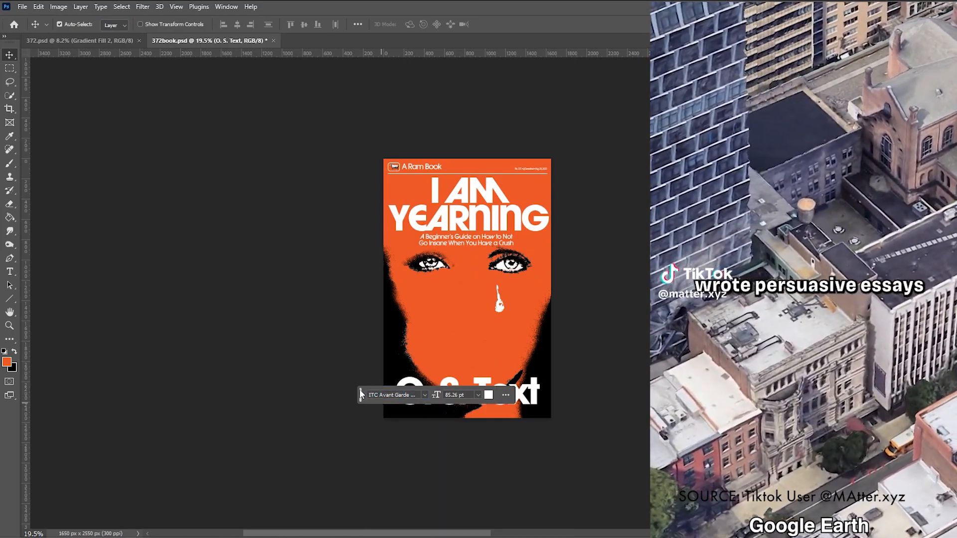
pyautogui.click(505, 396)
pyautogui.click(531, 435)
pyautogui.click(536, 439)
pyautogui.click(555, 468)
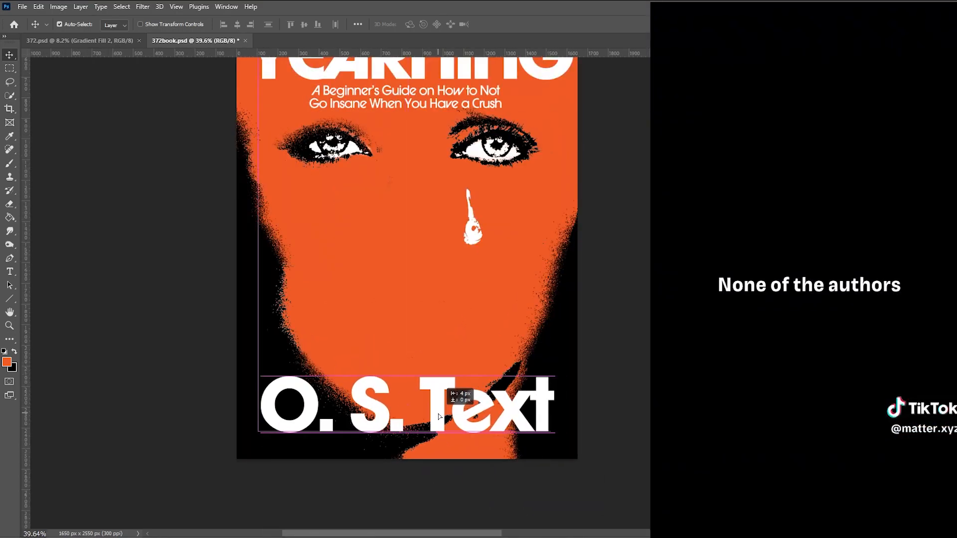
# Step: Select the author text for editing and move the contextual task bar below the cover
pyautogui.tripleClick(479, 421)
pyautogui.scroll(-4, 508, 404)
pyautogui.click(536, 439)
pyautogui.click(555, 489)
pyautogui.click(536, 439)
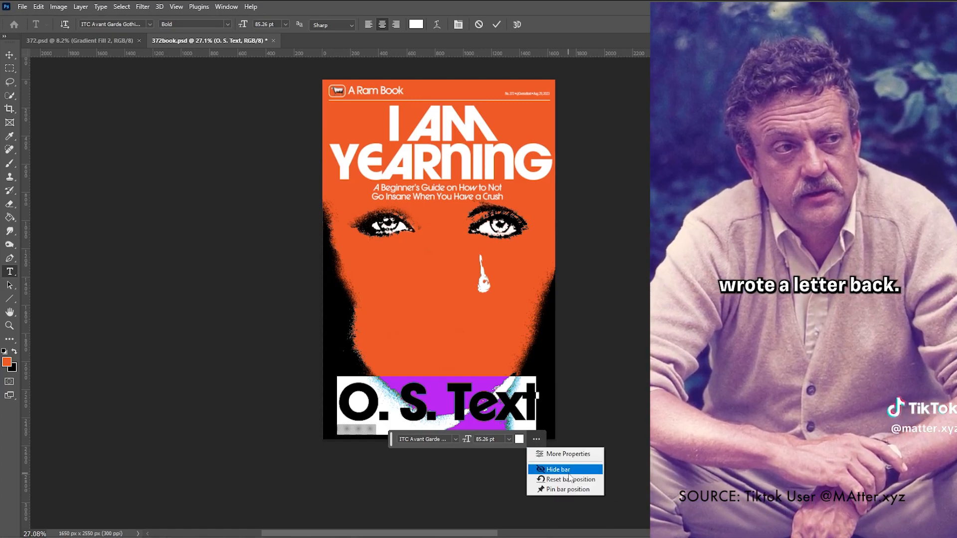
pyautogui.moveTo(394, 436); pyautogui.dragTo(369, 487)
pyautogui.click(511, 490)
pyautogui.click(534, 531)
pyautogui.click(567, 443)
# Step: Tighten the letter tracking of the large "O. S. Text" author line
pyautogui.press('v')
pyautogui.scroll(4, 531, 430)
pyautogui.scroll(-2, 507, 391)
pyautogui.doubleClick(508, 391)
pyautogui.hotkey('alt', 'Left')
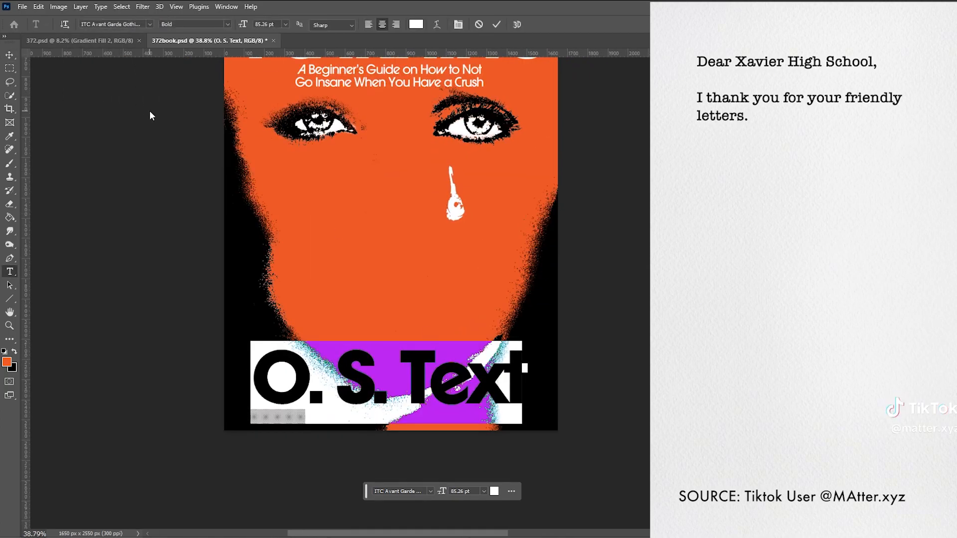
pyautogui.click(150, 116)
# Step: Transform the author line to adjust its fit at the bottom of the cover, and save the document
pyautogui.press('v')
pyautogui.hotkey('ctrl', 't')
pyautogui.moveTo(390, 423); pyautogui.dragTo(411, 366)
pyautogui.press('Return')
pyautogui.hotkey('ctrl', '0')
pyautogui.hotkey('ctrl', 's')
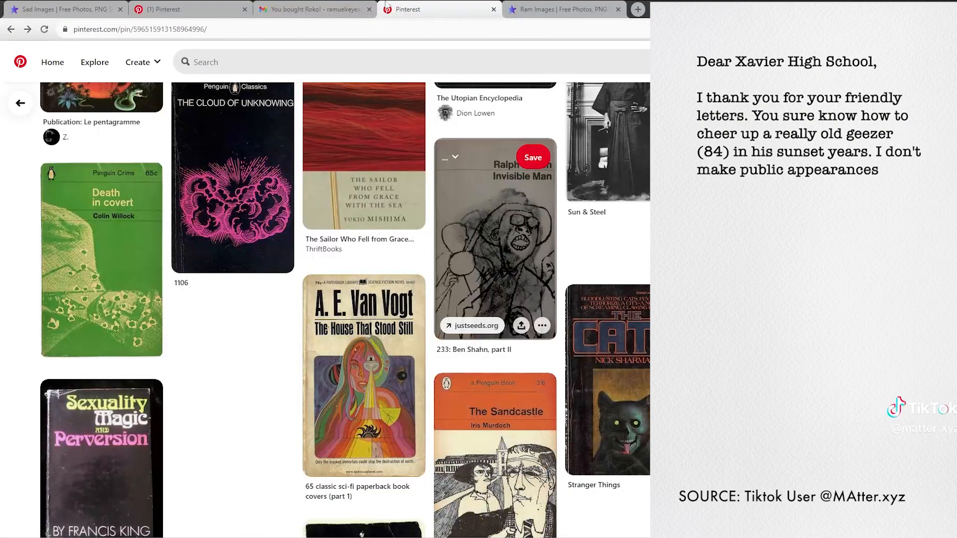
# Step: Open Instagram in the current browser tab
pyautogui.hotkey('ctrl', 'l')
pyautogui.write('ins')
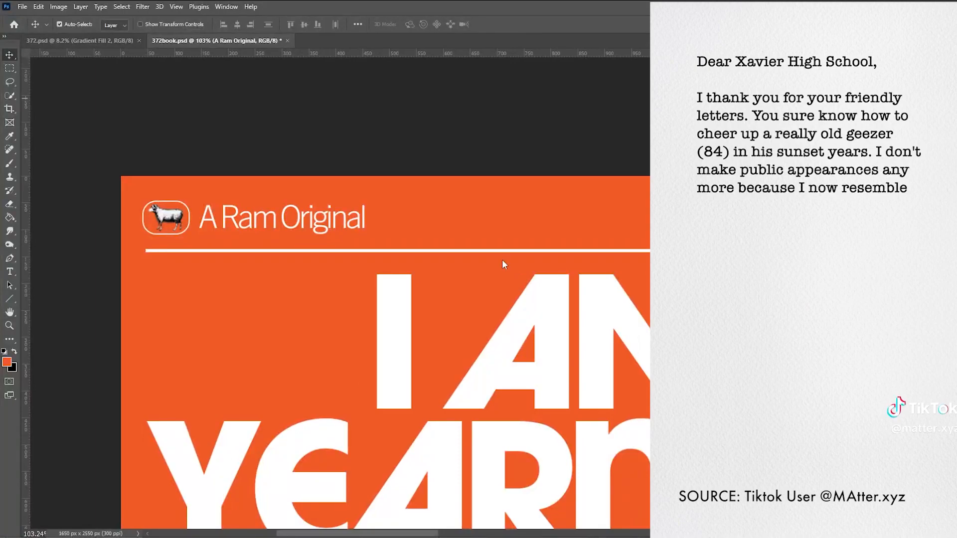
# Step: Add horizontal guides along the upper and lower edges of the ram badge in the cover header
pyautogui.moveTo(314, 53); pyautogui.dragTo(292, 199)
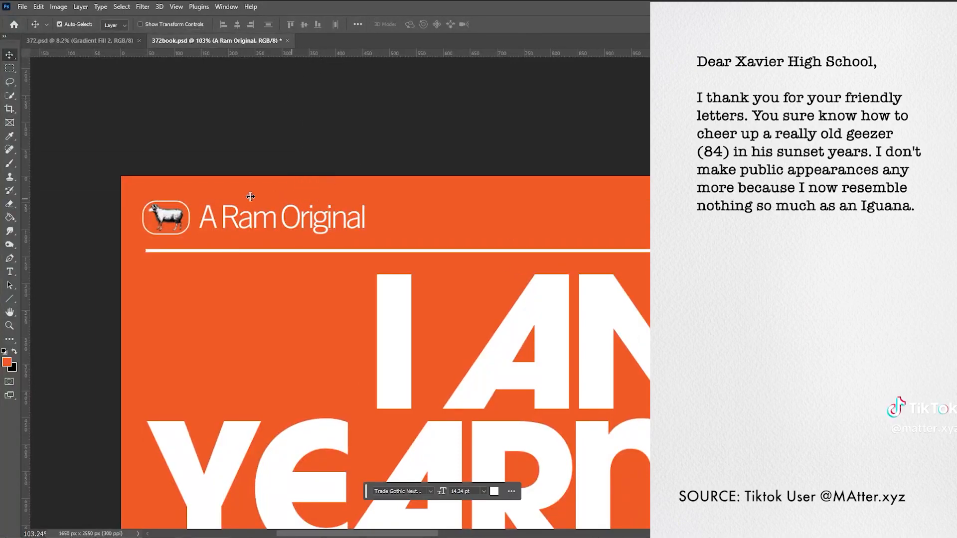
pyautogui.scroll(5, 239, 199)
pyautogui.moveTo(201, 199); pyautogui.dragTo(201, 201)
pyautogui.moveTo(257, 53); pyautogui.dragTo(250, 275)
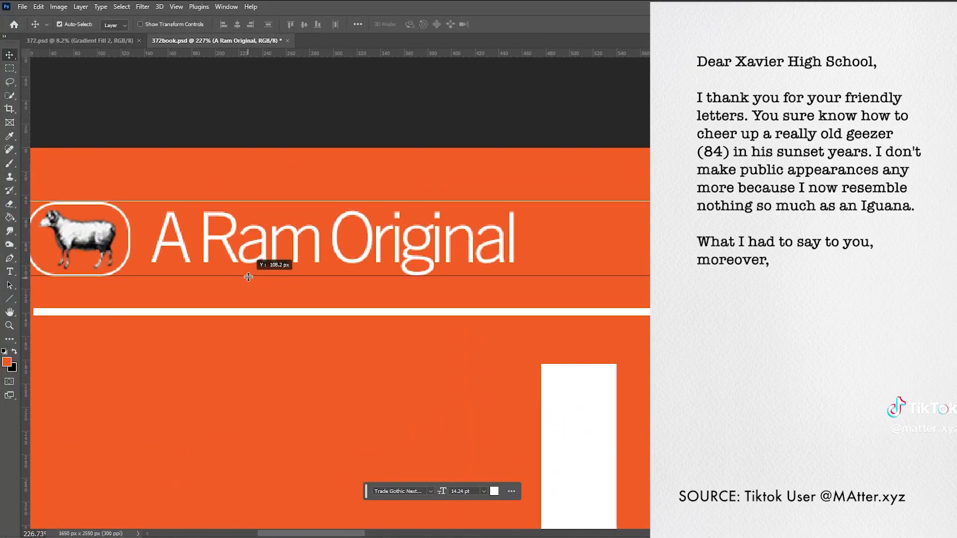
# Step: Scale the "A Ram Original" header text to 119.59% beside the ram badge, fitting its capitals between the guides
pyautogui.hotkey('ctrl', 't')
pyautogui.moveTo(331, 216); pyautogui.dragTo(331, 204)
pyautogui.moveTo(291, 241); pyautogui.dragTo(308, 242)
pyautogui.moveTo(349, 204); pyautogui.dragTo(349, 202)
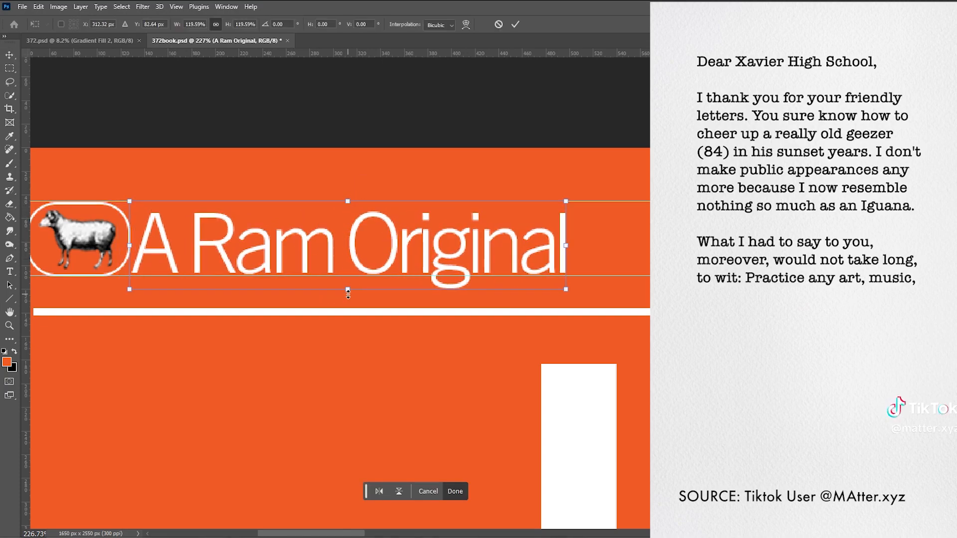
pyautogui.press('Return')
# Step: Move the issue line with the number, handle and date into the header's right end, rotated to lie horizontally
pyautogui.scroll(-6, 376, 333)
pyautogui.moveTo(383, 288); pyautogui.dragTo(391, 288)
pyautogui.scroll(-6, 525, 288)
pyautogui.moveTo(585, 283); pyautogui.dragTo(342, 239)
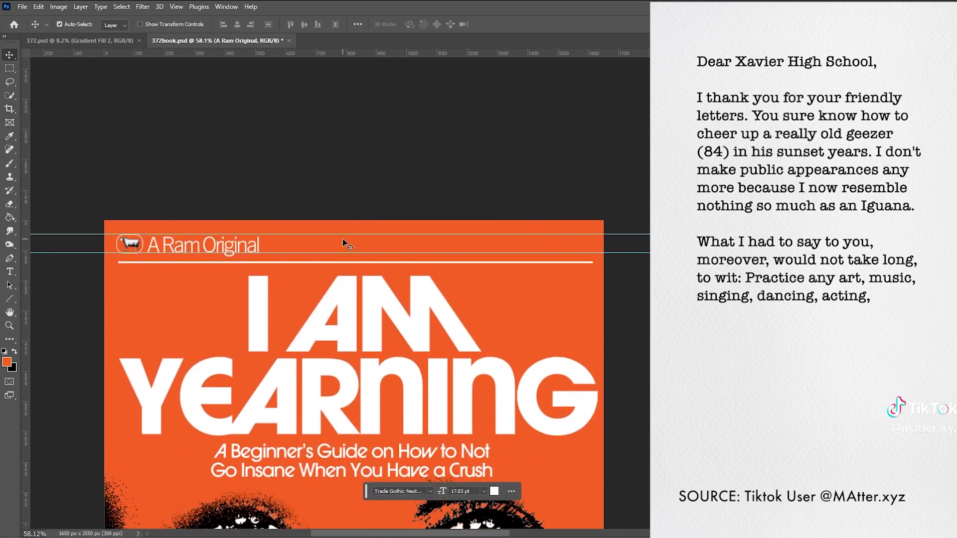
pyautogui.scroll(-3, 342, 239)
pyautogui.moveTo(480, 427); pyautogui.dragTo(456, 332)
pyautogui.moveTo(432, 443); pyautogui.dragTo(349, 142)
pyautogui.hotkey('ctrl', 't')
pyautogui.moveTo(394, 163); pyautogui.dragTo(421, 152)
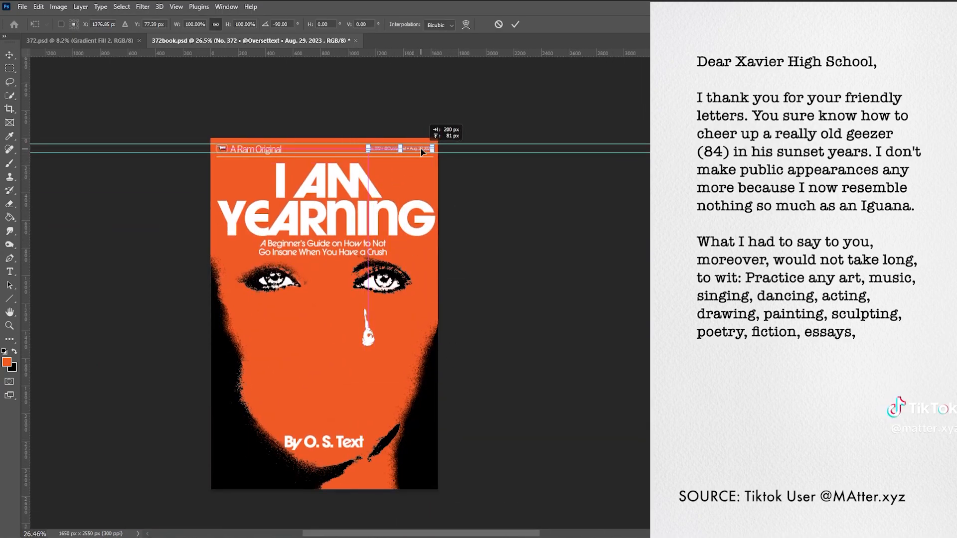
pyautogui.press('Return')
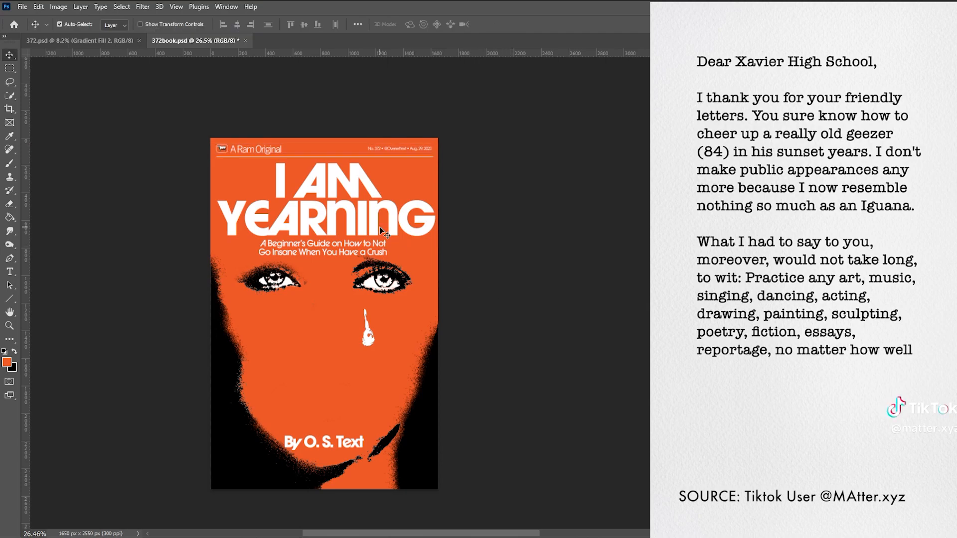
# Step: Try a left-aligned layout for the "I AM YEARNING" title and its subtitle, and compare it with the centred version
pyautogui.doubleClick(379, 226)
pyautogui.click(9, 54)
pyautogui.moveTo(390, 199); pyautogui.dragTo(277, 199)
pyautogui.moveTo(367, 252); pyautogui.dragTo(316, 253)
pyautogui.doubleClick(319, 253)
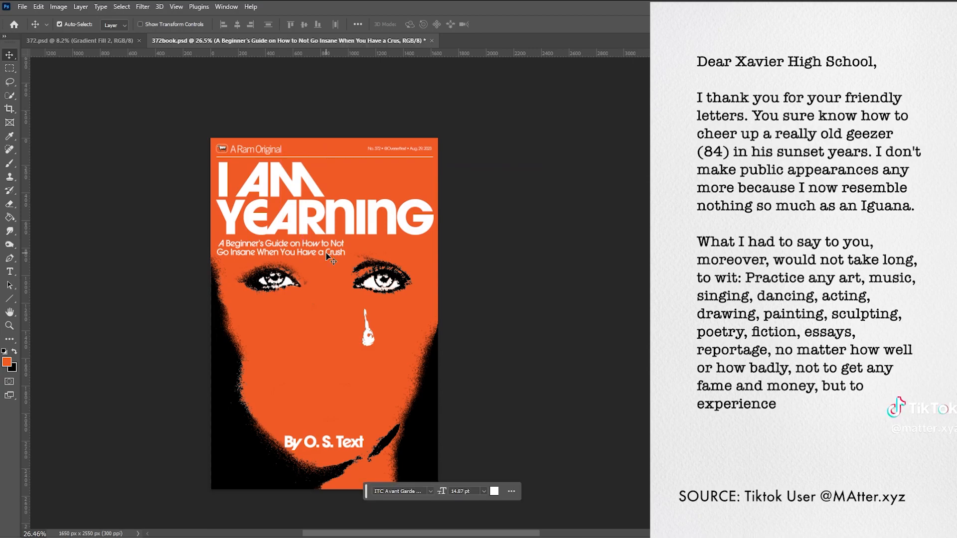
pyautogui.click(9, 55)
pyautogui.moveTo(352, 256); pyautogui.dragTo(288, 256)
pyautogui.click(431, 265)
pyautogui.scroll(-5, 430, 265)
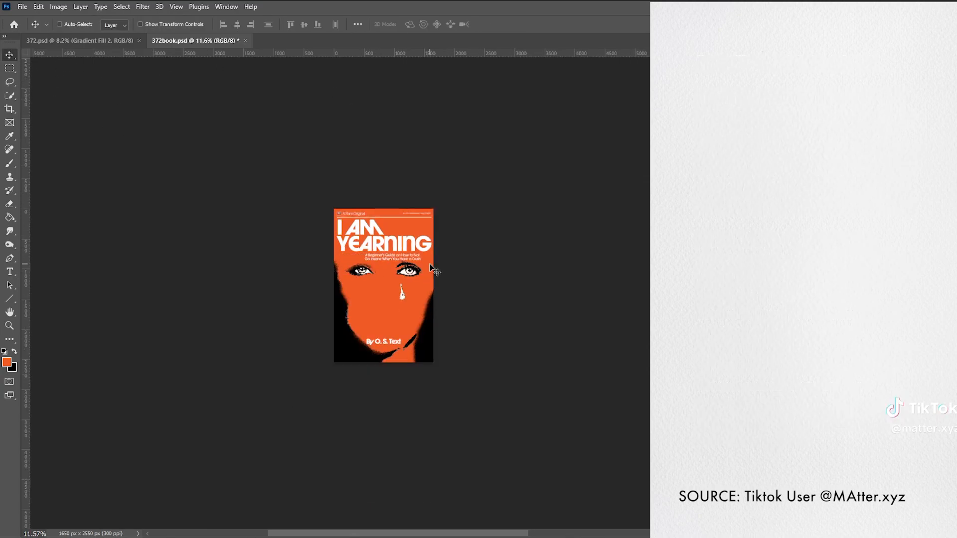
pyautogui.scroll(3, 432, 268)
pyautogui.scroll(3, 457, 267)
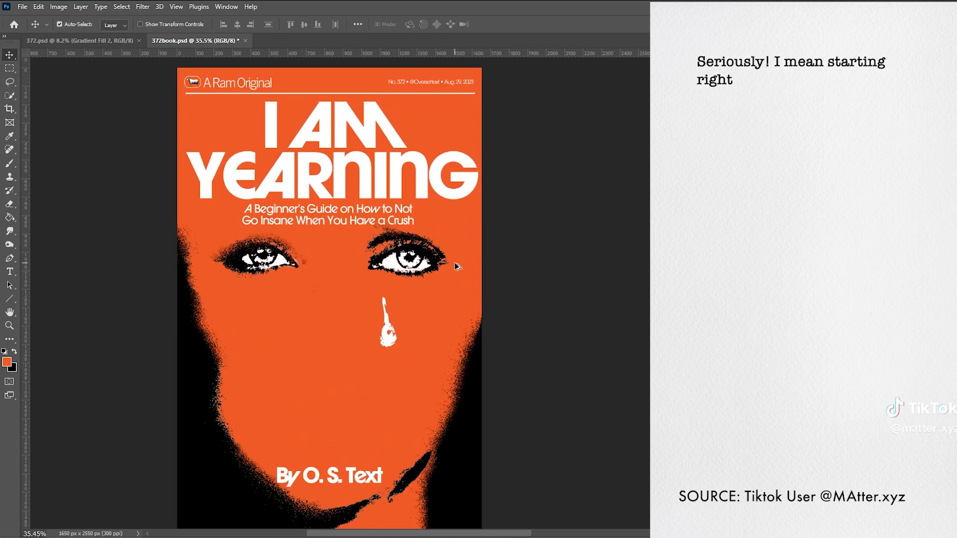
# Step: Select the "By O. S. Text" author line and put the selection in a layer group
pyautogui.scroll(-3, 457, 267)
pyautogui.moveTo(404, 385); pyautogui.dragTo(405, 385)
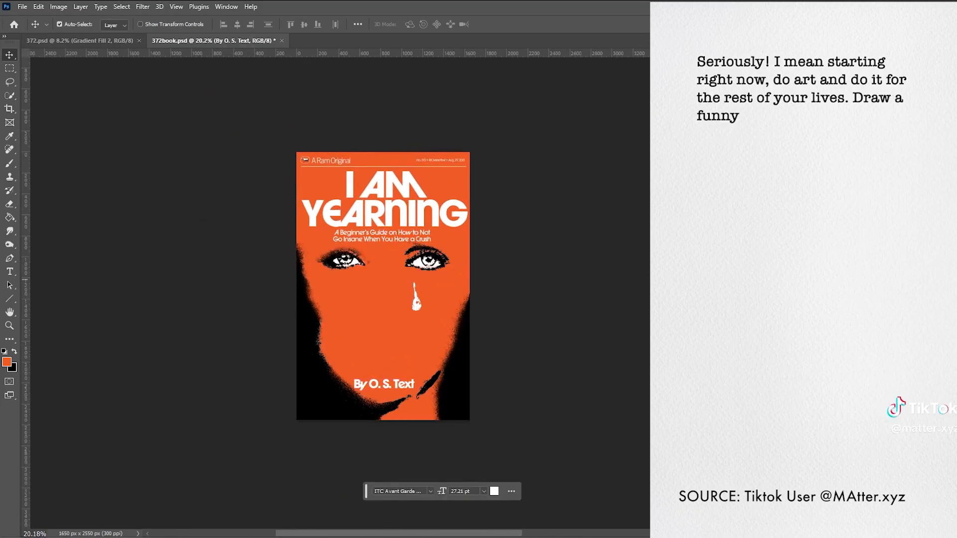
pyautogui.hotkey('ctrl', 'g')
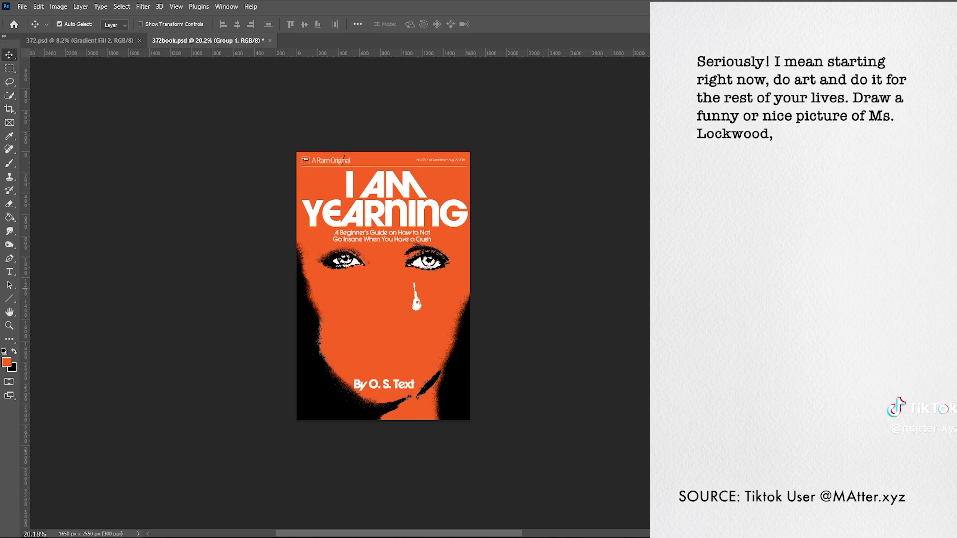
# Step: Try to nudge the cover artwork slightly to the right
pyautogui.moveTo(444, 397); pyautogui.dragTo(455, 398)
pyautogui.click(486, 203)
pyautogui.press('Right')
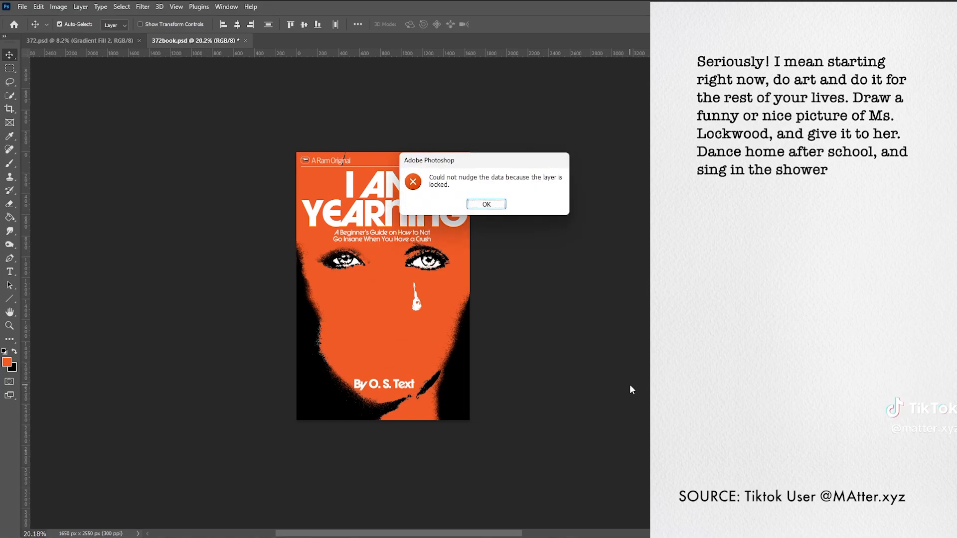
pyautogui.click(475, 207)
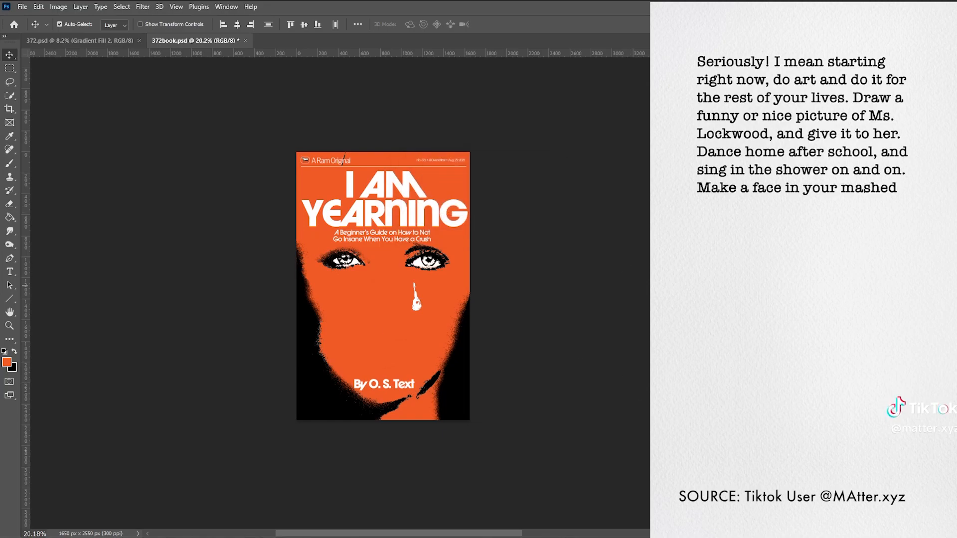
# Step: Shift the face artwork down slightly and stretch Layer 7 up beyond the cover's top edge
pyautogui.click(391, 156)
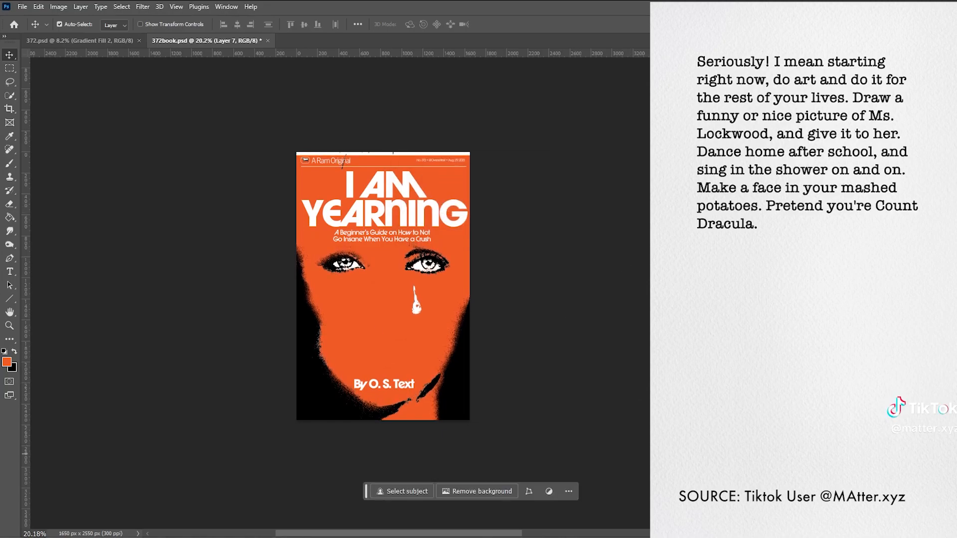
pyautogui.hotkey('ctrl', 't')
pyautogui.moveTo(383, 155); pyautogui.dragTo(383, 127)
pyautogui.press('Return')
# Step: Brush the stray black marks near the header out of the portrait copy layer using its layer mask
pyautogui.click(513, 205)
pyautogui.click(857, 449)
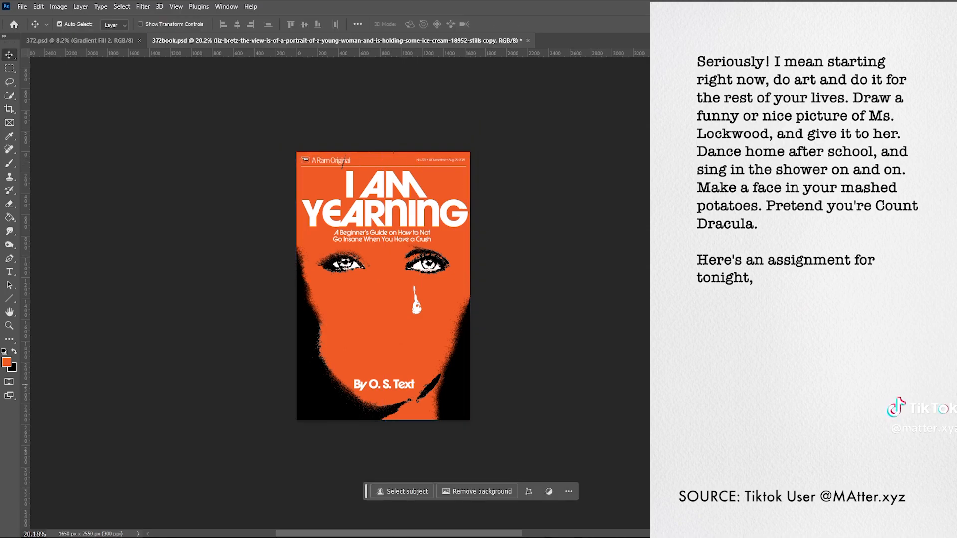
pyautogui.click(832, 449)
pyautogui.press('b')
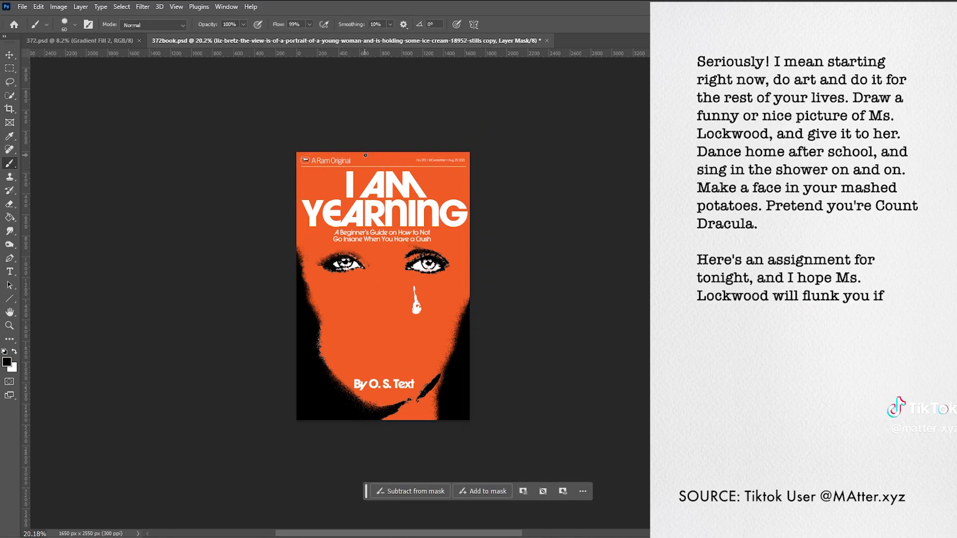
pyautogui.scroll(5, 395, 274)
pyautogui.scroll(-4, 396, 269)
pyautogui.scroll(5, 278, 176)
pyautogui.press('v')
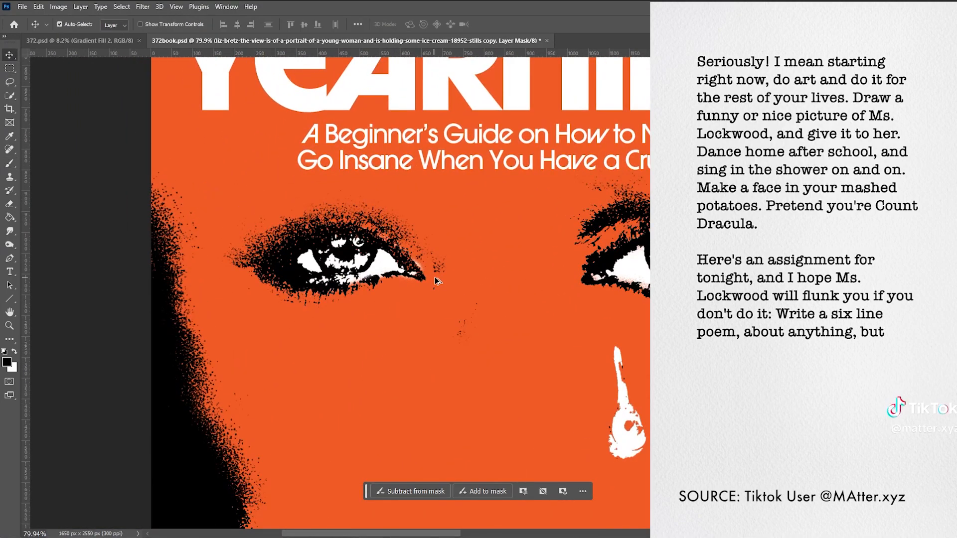
pyautogui.scroll(-8, 438, 274)
pyautogui.scroll(2, 442, 261)
pyautogui.moveTo(458, 402); pyautogui.dragTo(460, 399)
pyautogui.scroll(-5, 563, 379)
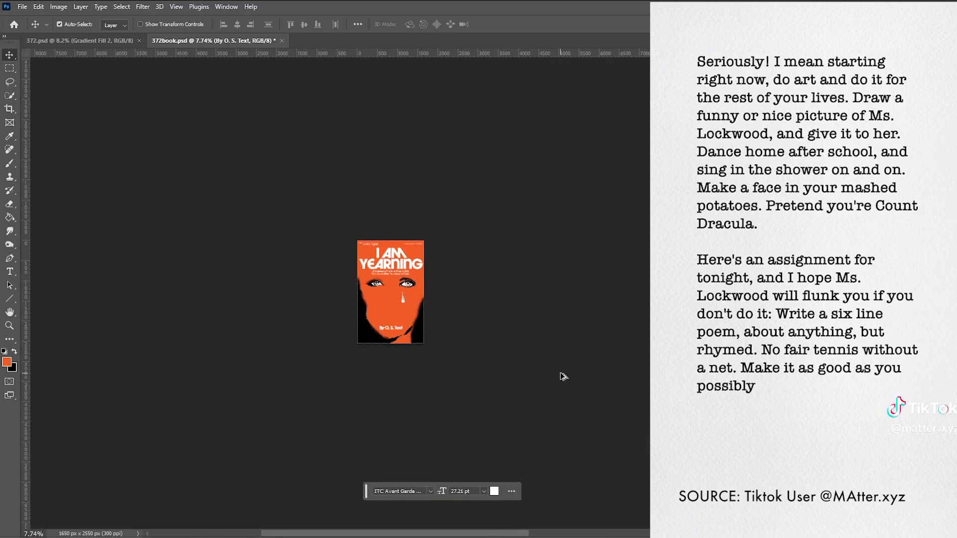
pyautogui.scroll(5, 561, 374)
pyautogui.moveTo(448, 234); pyautogui.dragTo(450, 378)
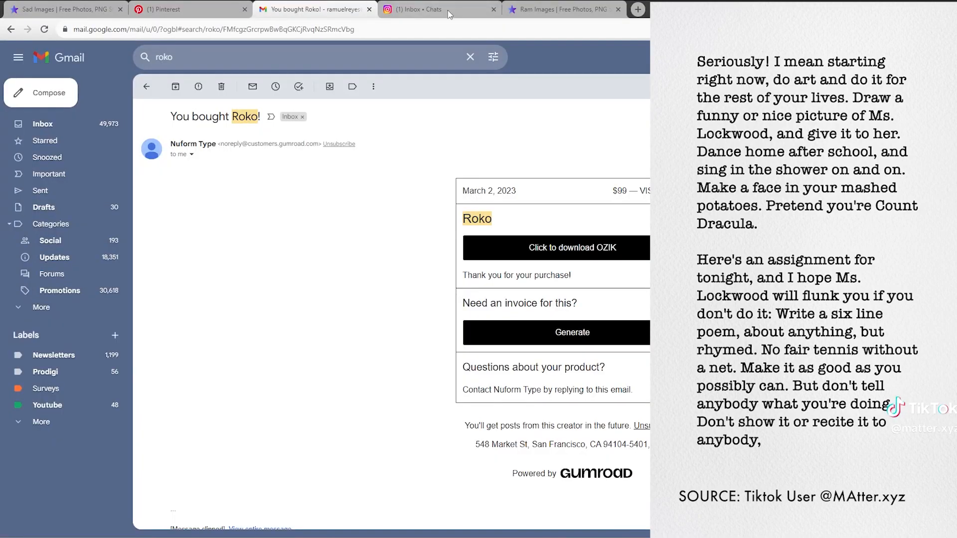
# Step: Switch to the browser, close the Instagram tab and return to the Pinterest tab
pyautogui.middleClick(445, 10)
pyautogui.click(212, 10)
pyautogui.click(95, 9)
pyautogui.click(209, 9)
# Step: Search Pinterest for "vintage paperbacks"
pyautogui.click(290, 64)
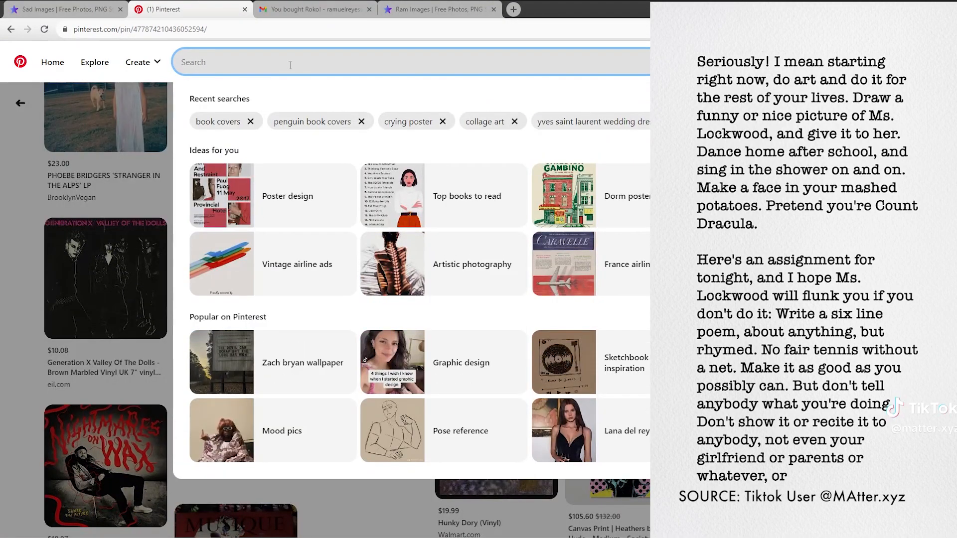
pyautogui.write('paperbac')
pyautogui.press('BackSpace')
pyautogui.press('BackSpace')
pyautogui.press('BackSpace')
pyautogui.press('BackSpace')
pyautogui.press('BackSpace')
pyautogui.press('BackSpace')
pyautogui.press('BackSpace')
pyautogui.press('BackSpace')
pyautogui.write('vintage paperbacks')
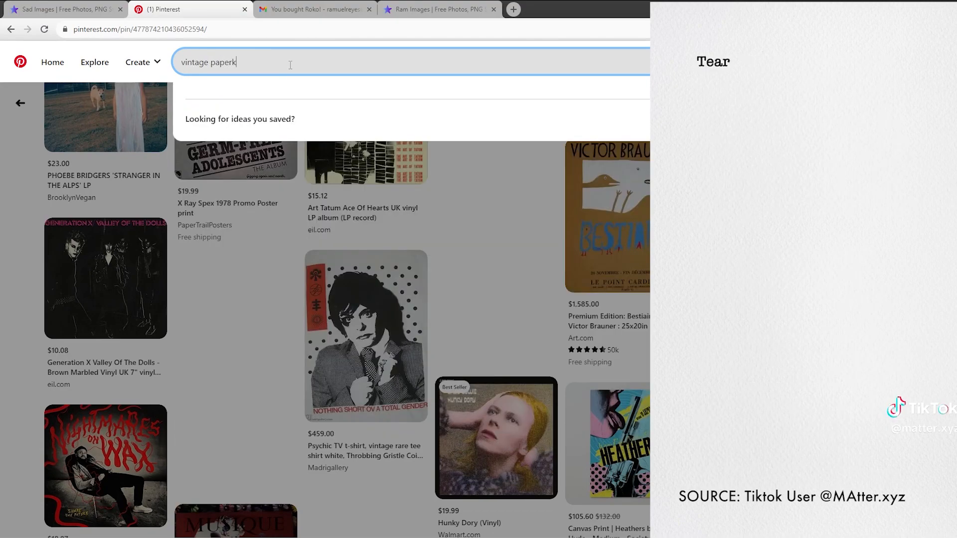
pyautogui.press('Return')
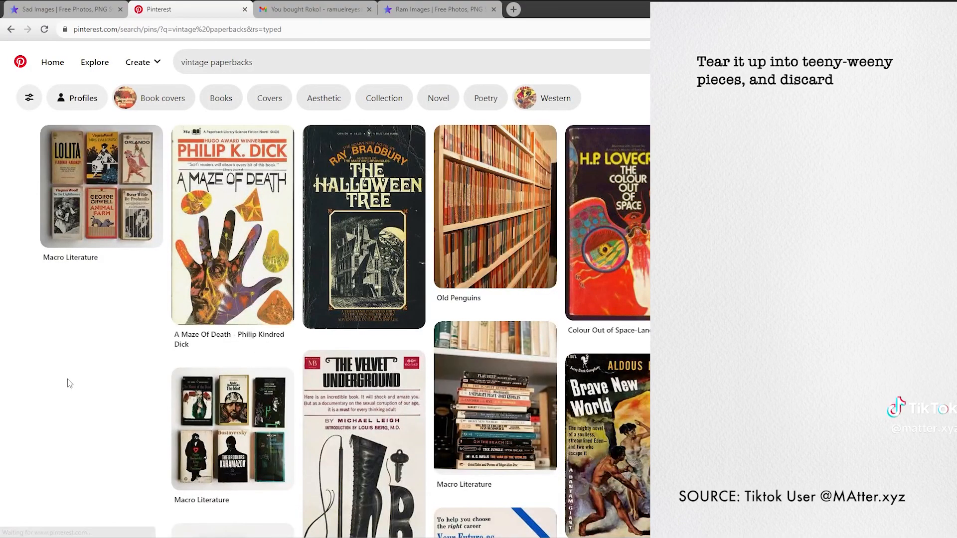
# Step: Examine the vintage paperback results for cover layout and typography references
pyautogui.scroll(-4, 53, 355)
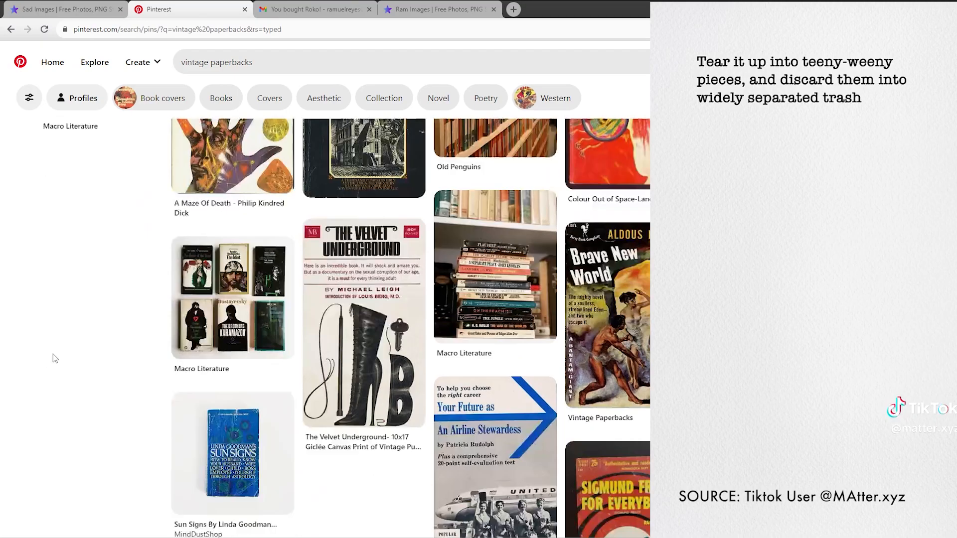
pyautogui.scroll(-5, 47, 354)
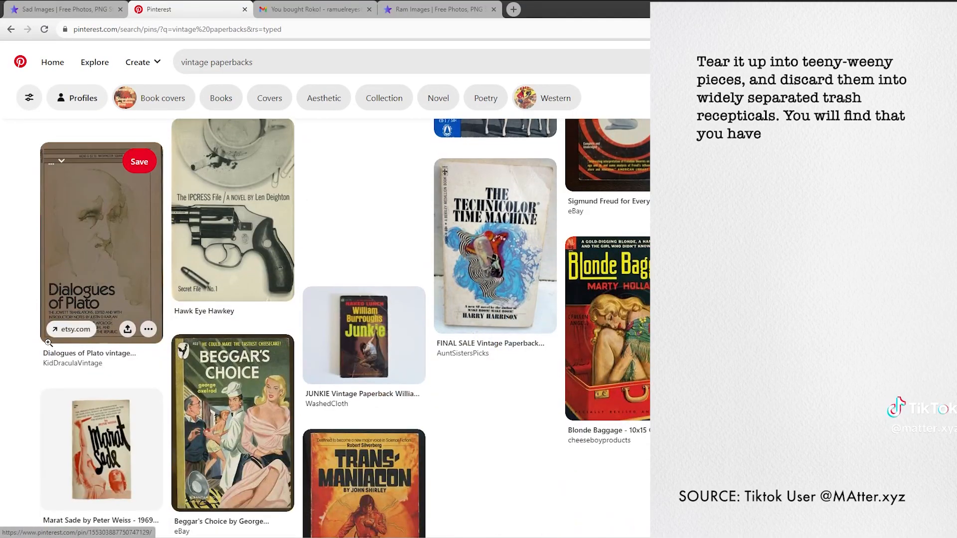
pyautogui.scroll(-15, 508, 423)
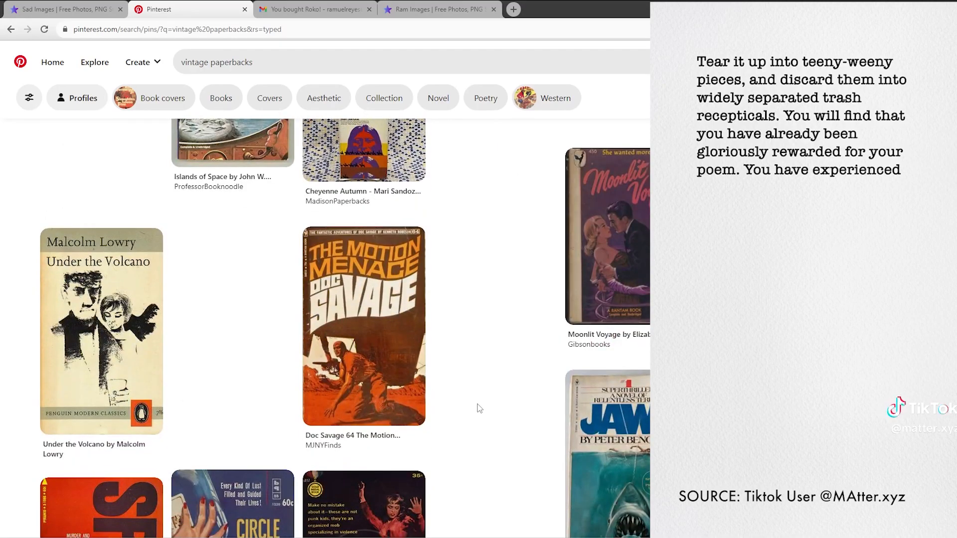
pyautogui.scroll(-5, 479, 408)
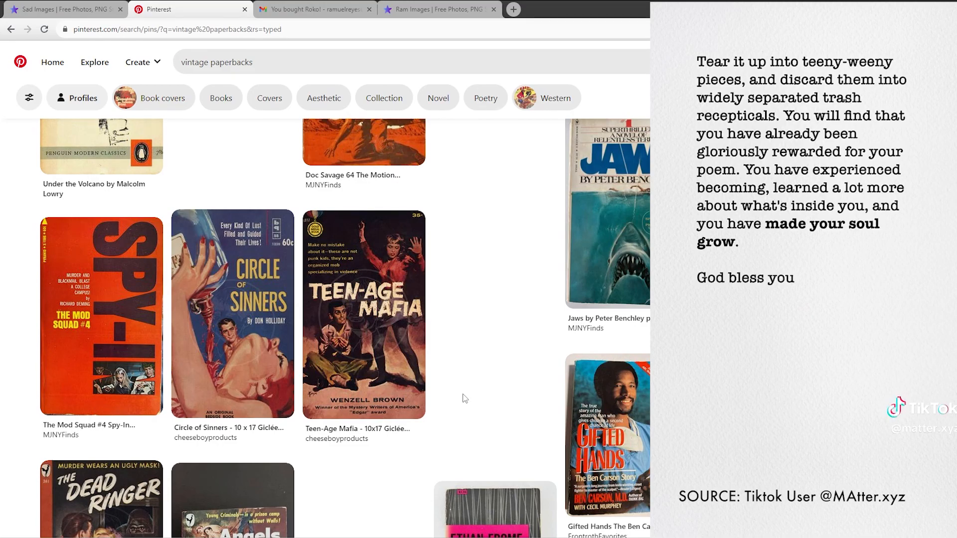
pyautogui.scroll(-3, 459, 391)
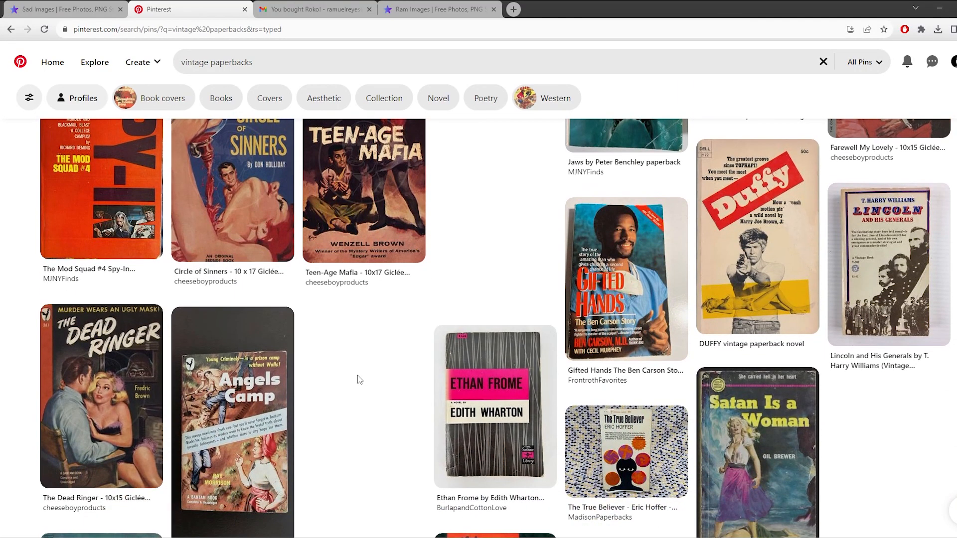
pyautogui.scroll(-5, 359, 381)
pyautogui.scroll(-4, 352, 377)
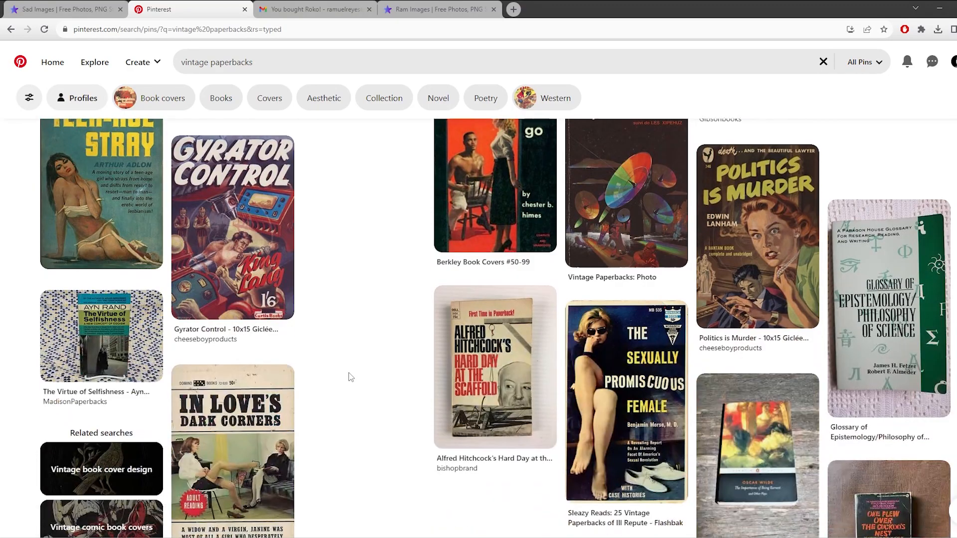
pyautogui.scroll(2, 350, 377)
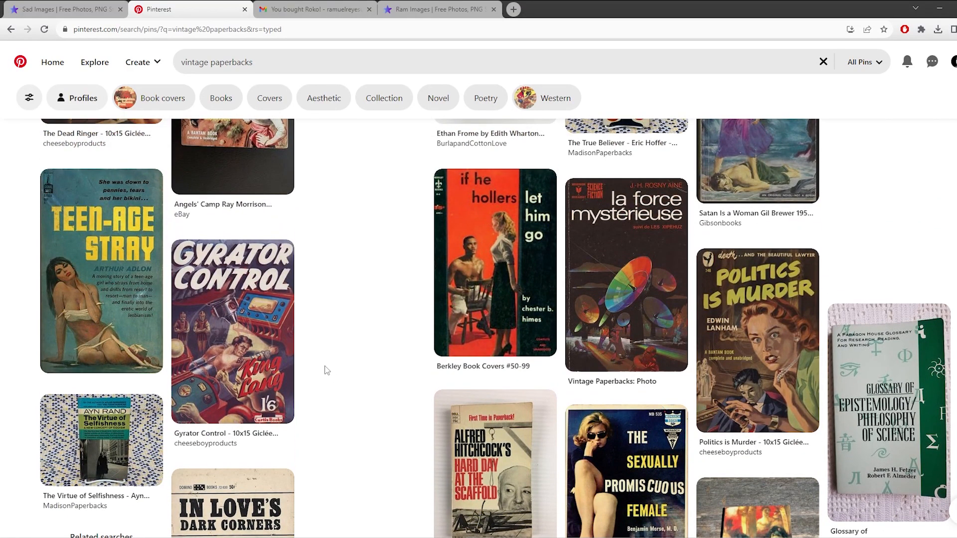
pyautogui.scroll(-11, 326, 369)
# Step: Refine the Pinterest search to "vintage paperbacks self help"
pyautogui.click(312, 61)
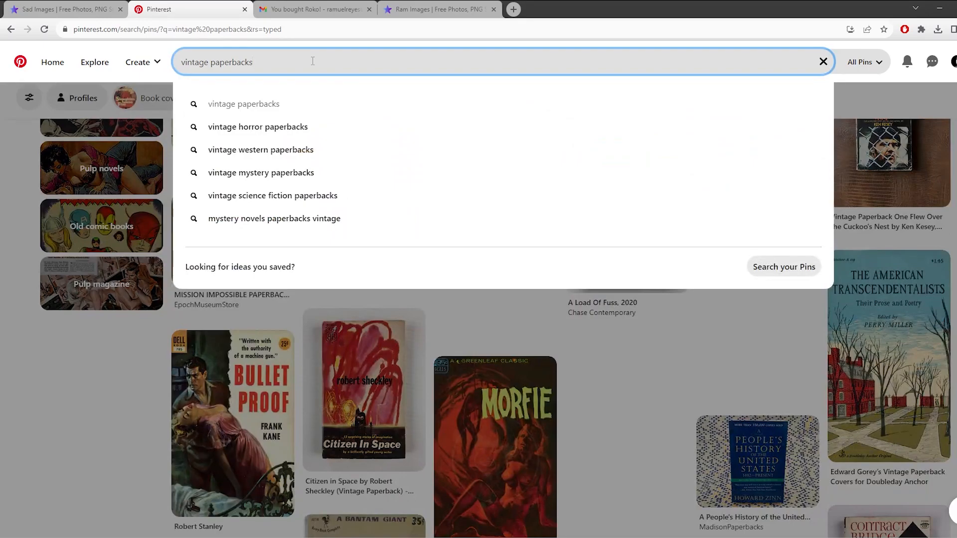
pyautogui.write('self')
pyautogui.press('Return')
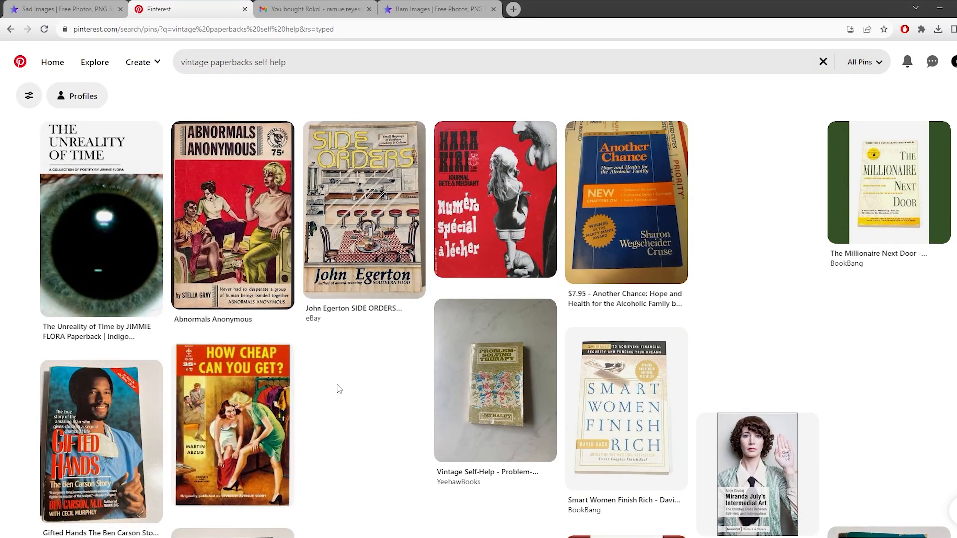
# Step: Open the "Gifted Hands" cover pin, return to the results, and open the "How to get a teen-age boy" cover pin
pyautogui.click(90, 427)
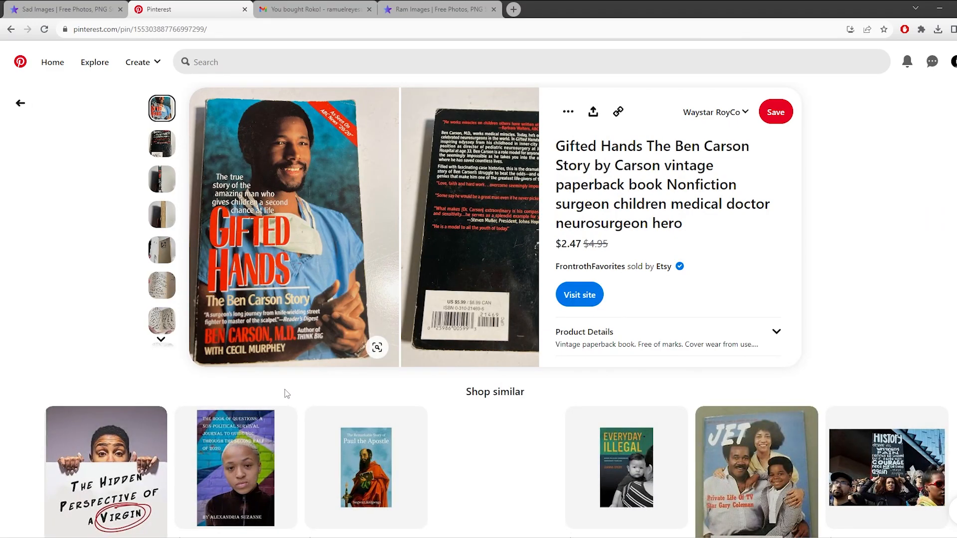
pyautogui.hotkey('alt', 'Left')
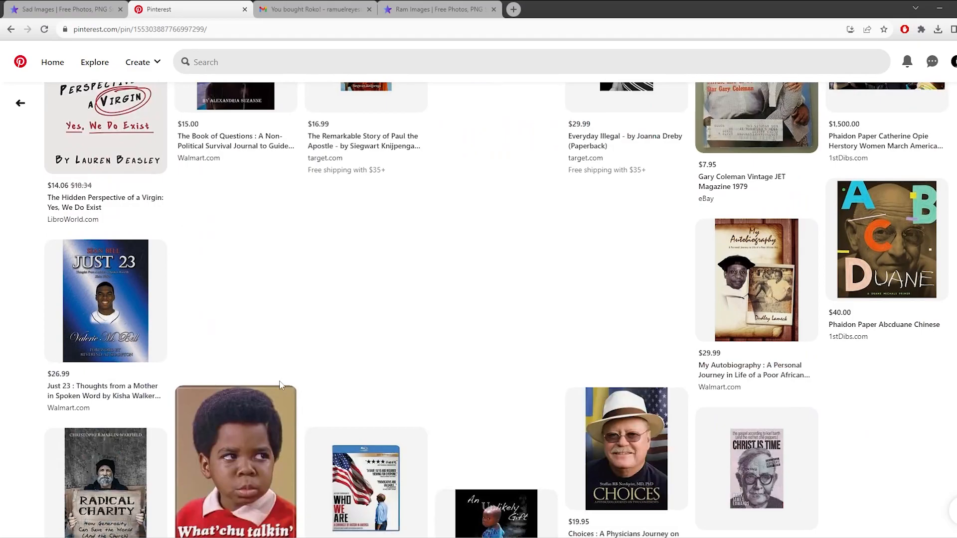
pyautogui.scroll(2, 298, 381)
pyautogui.click(494, 188)
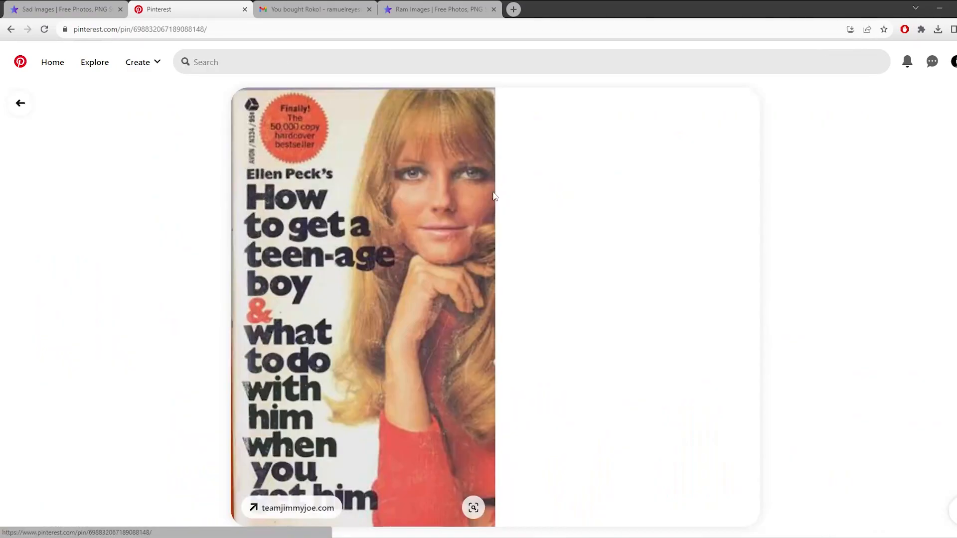
# Step: Return to the self-help paperback results and open the "Hey - Nice Outfit, You Don't Look So Bad Yourself" cover pin
pyautogui.hotkey('alt', 'Left')
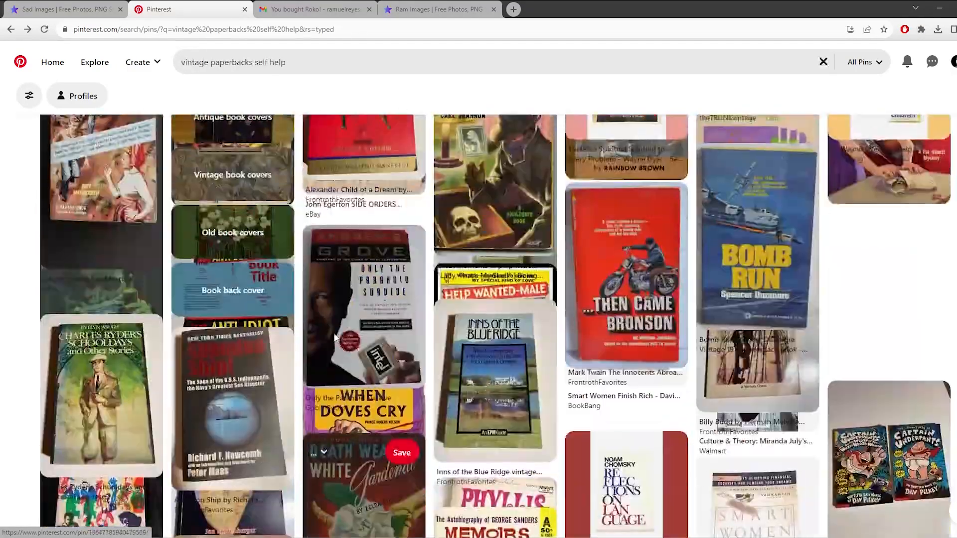
pyautogui.scroll(-15, 340, 332)
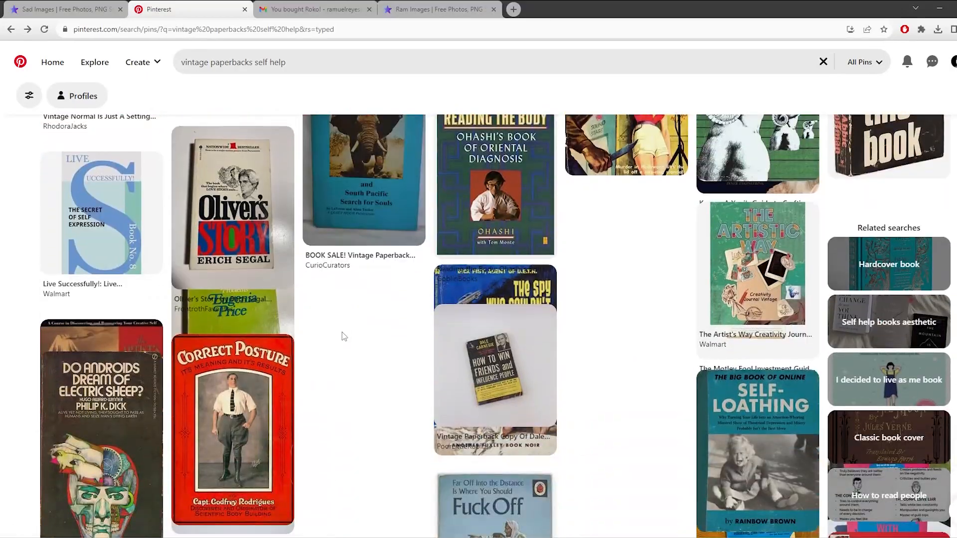
pyautogui.scroll(-7, 342, 336)
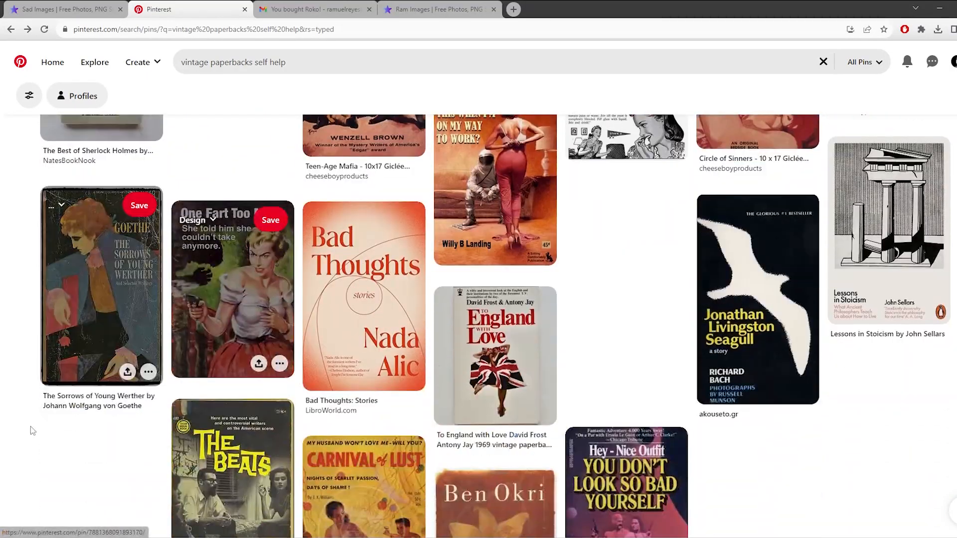
pyautogui.scroll(-4, 20, 428)
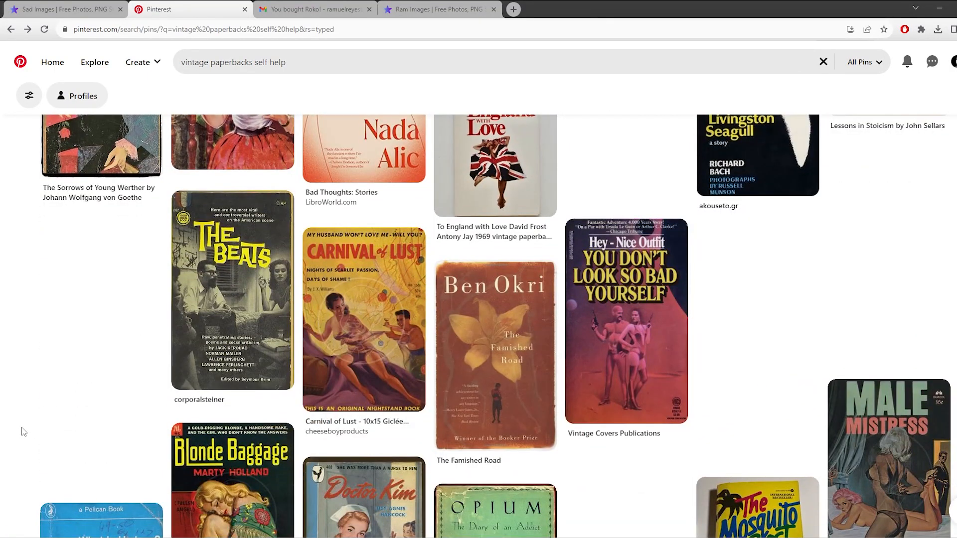
pyautogui.click(598, 338)
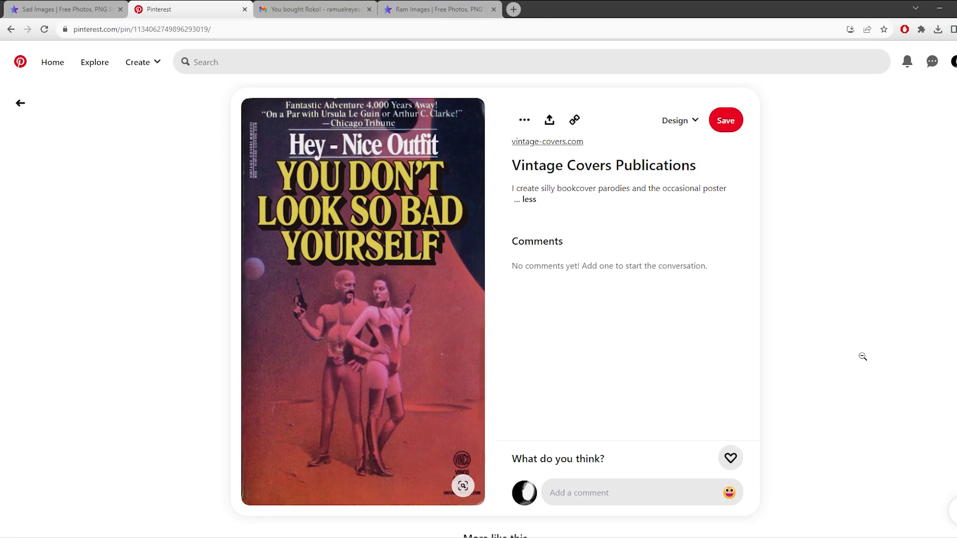
# Step: Open the related "Look - You Left the Bloody Keys In" cover pin and examine the similar parody covers for layout ideas
pyautogui.scroll(-5, 854, 363)
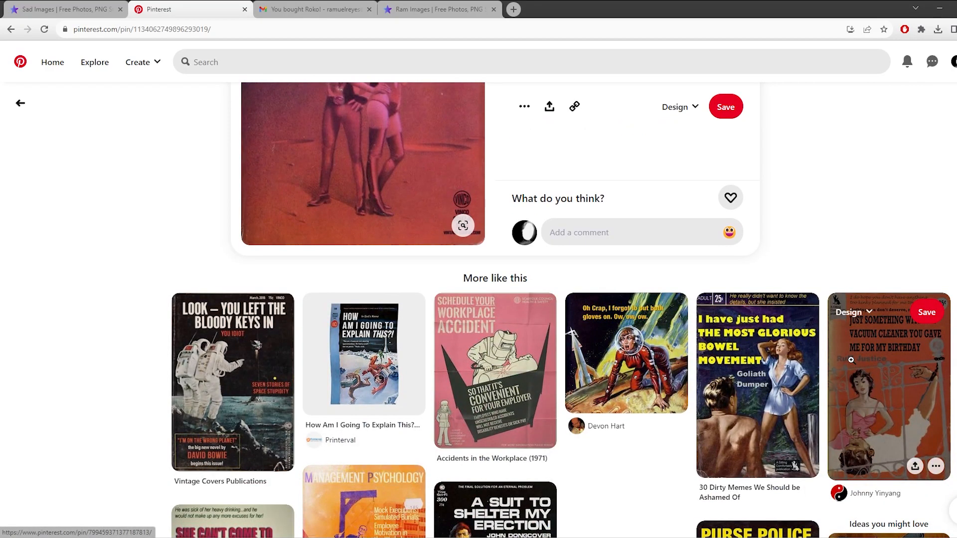
pyautogui.click(233, 383)
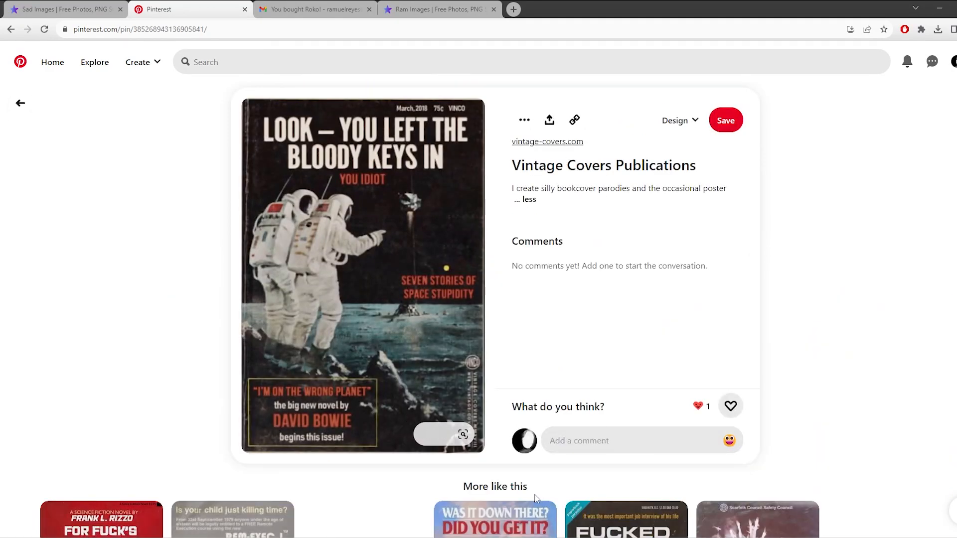
pyautogui.scroll(-5, 398, 407)
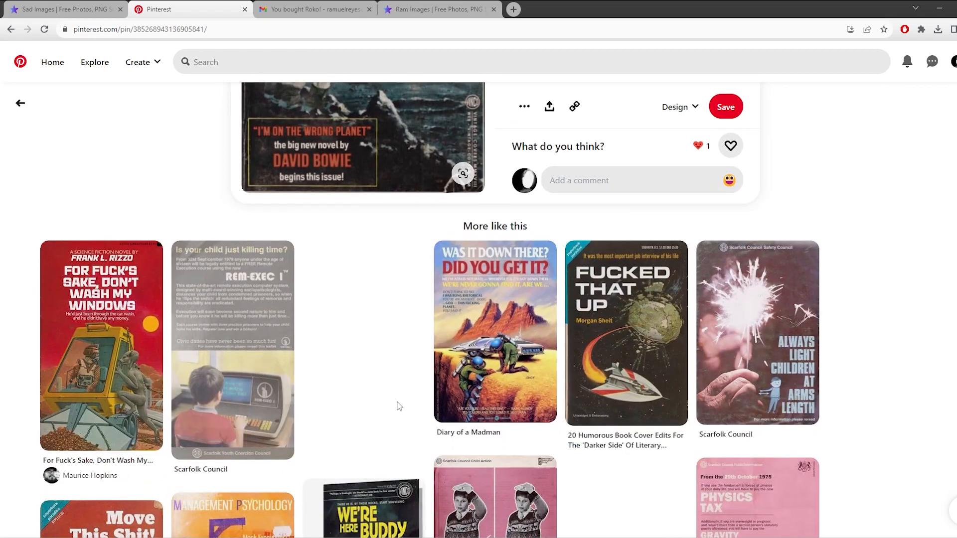
pyautogui.scroll(-3, 399, 406)
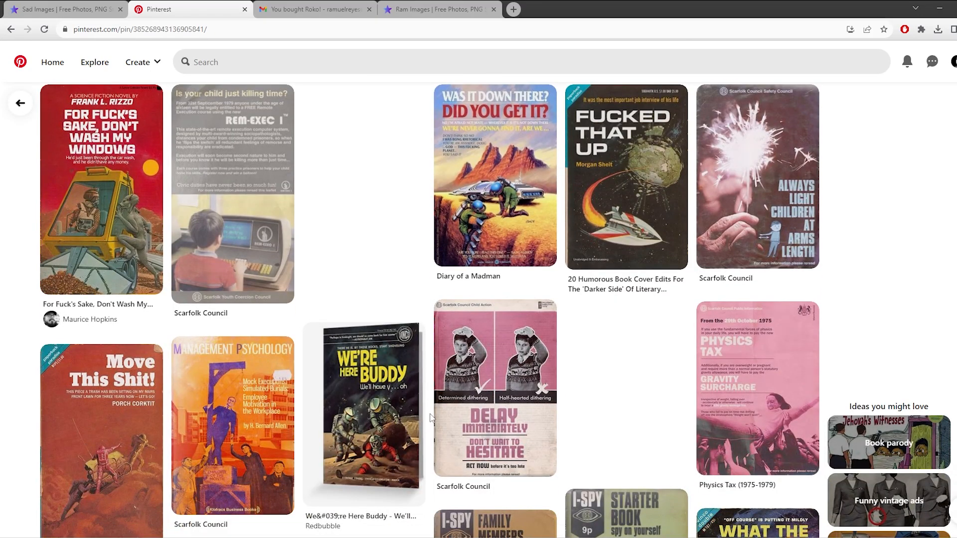
pyautogui.scroll(-5, 432, 418)
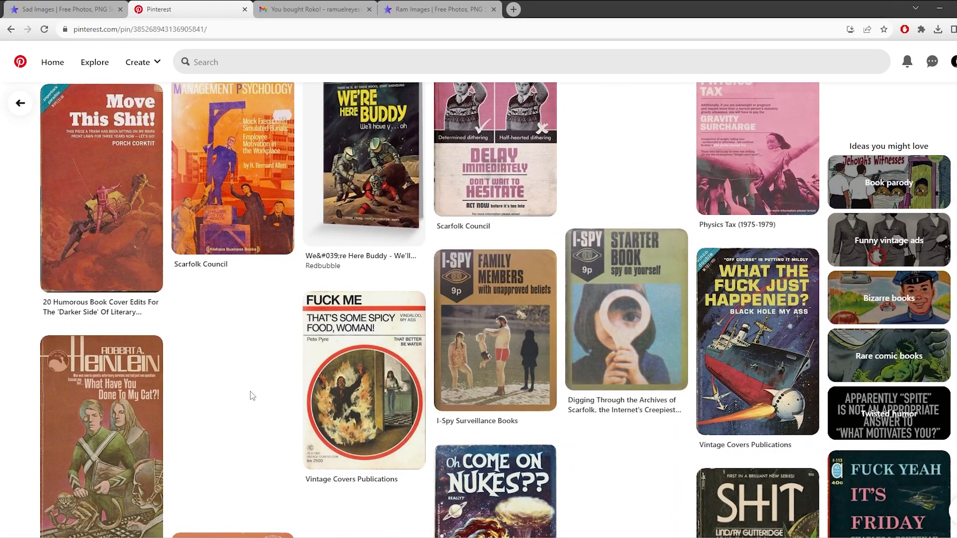
pyautogui.scroll(-4, 251, 395)
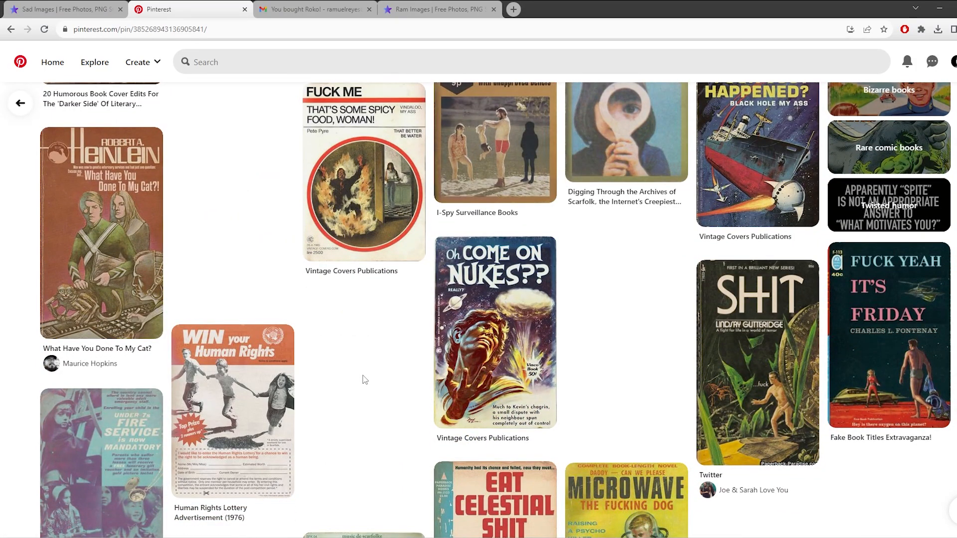
pyautogui.scroll(-3, 365, 382)
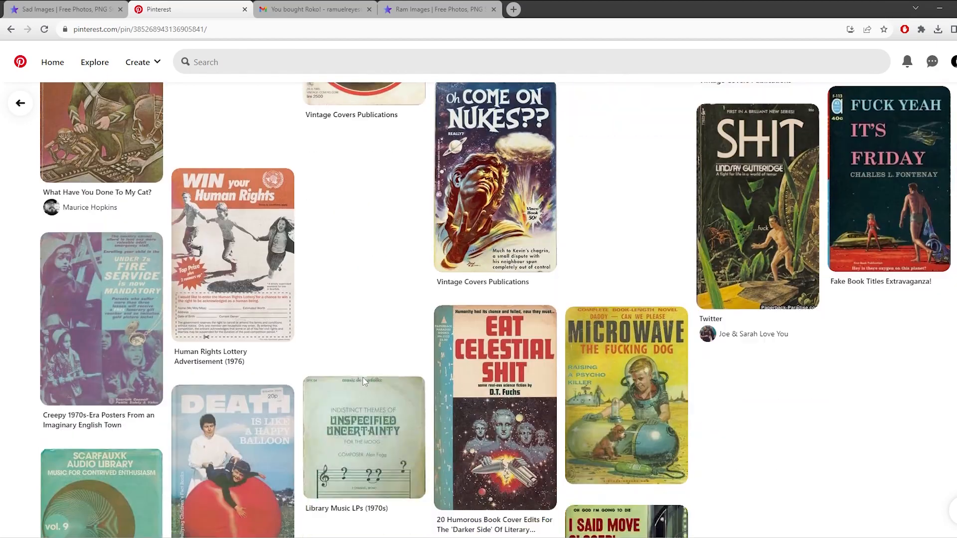
pyautogui.scroll(-4, 369, 322)
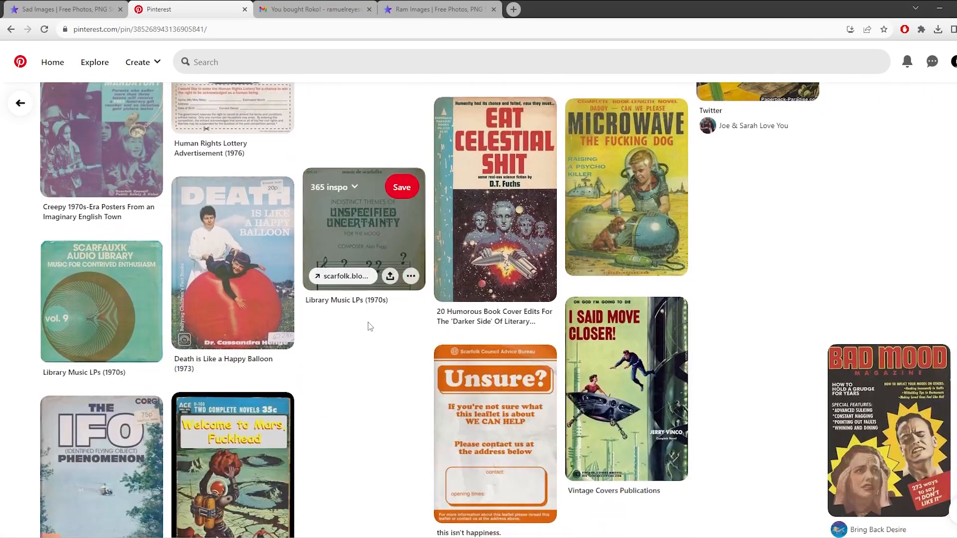
pyautogui.scroll(4, 366, 363)
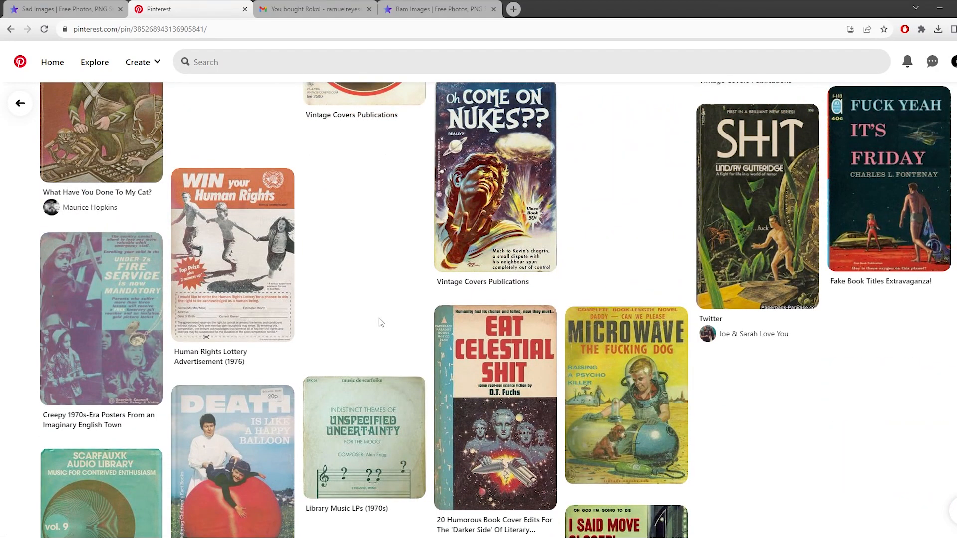
# Step: Switch to Photoshop and scale the "A Ram Original" header text down to 11.64 pt beside the ram logo
pyautogui.click(100, 319)
pyautogui.scroll(-4, 226, 297)
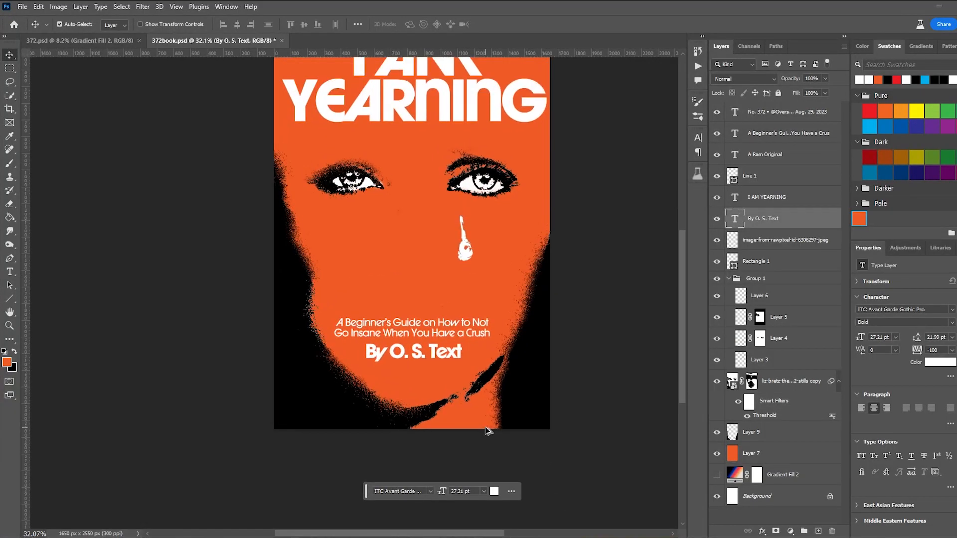
pyautogui.scroll(-2, 487, 430)
pyautogui.scroll(2, 371, 118)
pyautogui.click(376, 118)
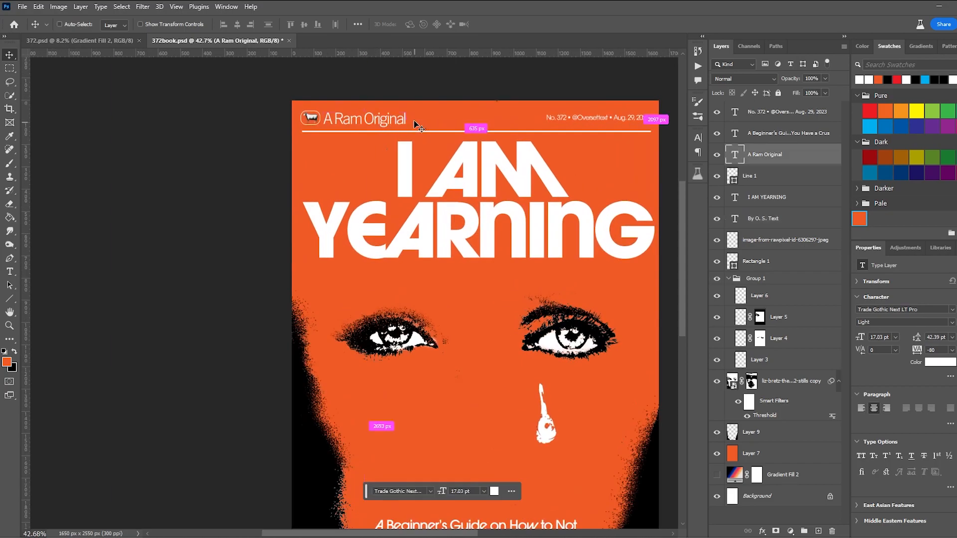
pyautogui.hotkey('ctrl', 't')
pyautogui.press('Return')
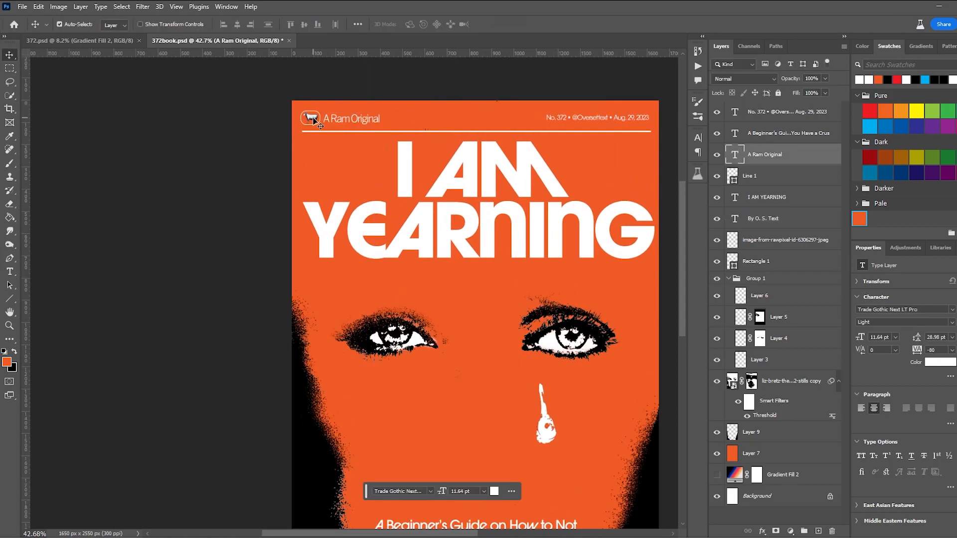
# Step: Try moving the issue-and-date line and the "A Ram Original" text from the header to the cover's lower edge
pyautogui.click(751, 380)
pyautogui.press('b')
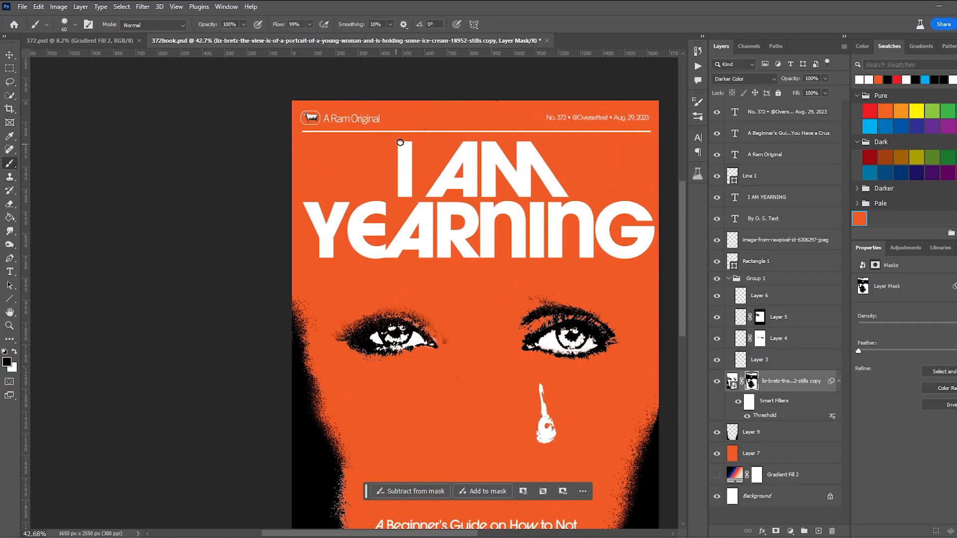
pyautogui.press('v')
pyautogui.moveTo(623, 119); pyautogui.dragTo(625, 122)
pyautogui.scroll(-5, 590, 137)
pyautogui.moveTo(429, 127); pyautogui.dragTo(617, 427)
pyautogui.moveTo(616, 437); pyautogui.dragTo(616, 446)
pyautogui.hotkey('ctrl', 'z')
pyautogui.moveTo(620, 128); pyautogui.dragTo(619, 445)
pyautogui.moveTo(459, 128); pyautogui.dragTo(609, 441)
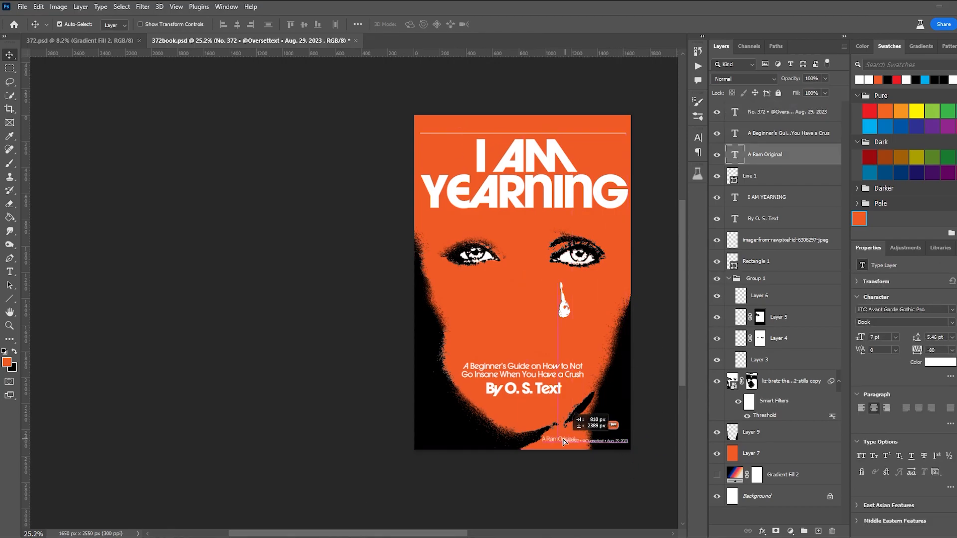
# Step: Try placing the ram logo and the "A Ram Original" text side by side in the cover's lower-left corner
pyautogui.moveTo(542, 446); pyautogui.dragTo(455, 446)
pyautogui.moveTo(617, 429); pyautogui.dragTo(420, 446)
pyautogui.scroll(5, 421, 444)
pyautogui.moveTo(494, 444); pyautogui.dragTo(485, 445)
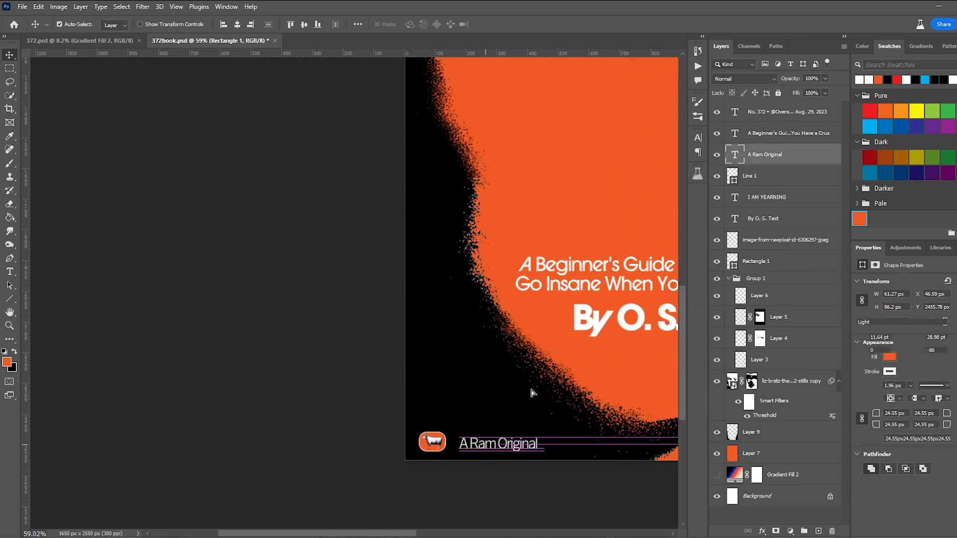
# Step: Undo the relocation of the issue line, the "A Ram Original" text and the ram logo so they return to the header
pyautogui.scroll(-7, 544, 377)
pyautogui.moveTo(599, 385); pyautogui.dragTo(500, 389)
pyautogui.hotkey('ctrl', 'z')
pyautogui.hotkey('ctrl', 'z')
pyautogui.hotkey('ctrl', 'z')
pyautogui.hotkey('ctrl', 'z')
pyautogui.hotkey('ctrl', 'z')
pyautogui.hotkey('ctrl', 'z')
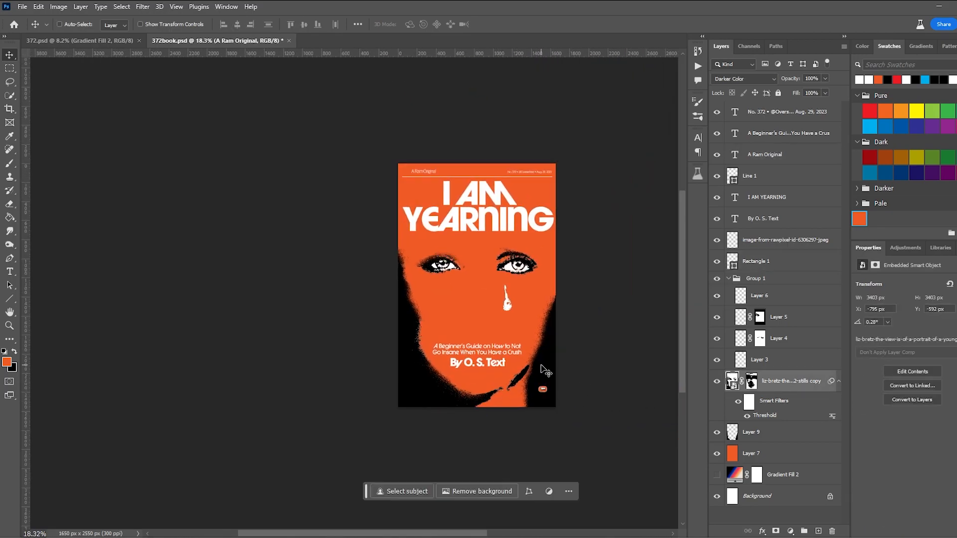
pyautogui.scroll(-6, 573, 194)
pyautogui.scroll(4, 580, 199)
pyautogui.scroll(5, 580, 199)
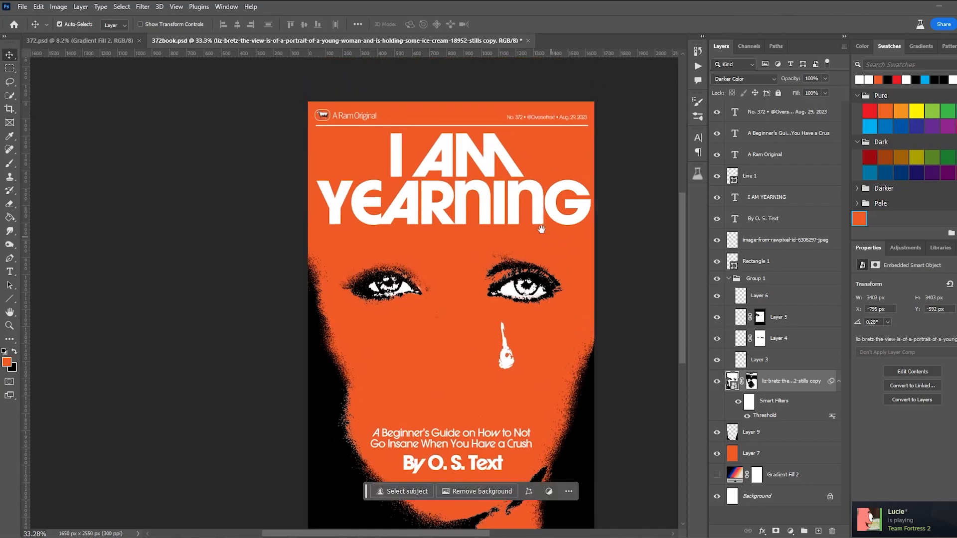
# Step: Try an alternate letterform for the A in "YEARNING"
pyautogui.click(517, 205)
pyautogui.press('t')
pyautogui.moveTo(488, 205); pyautogui.dragTo(396, 202)
pyautogui.click(428, 256)
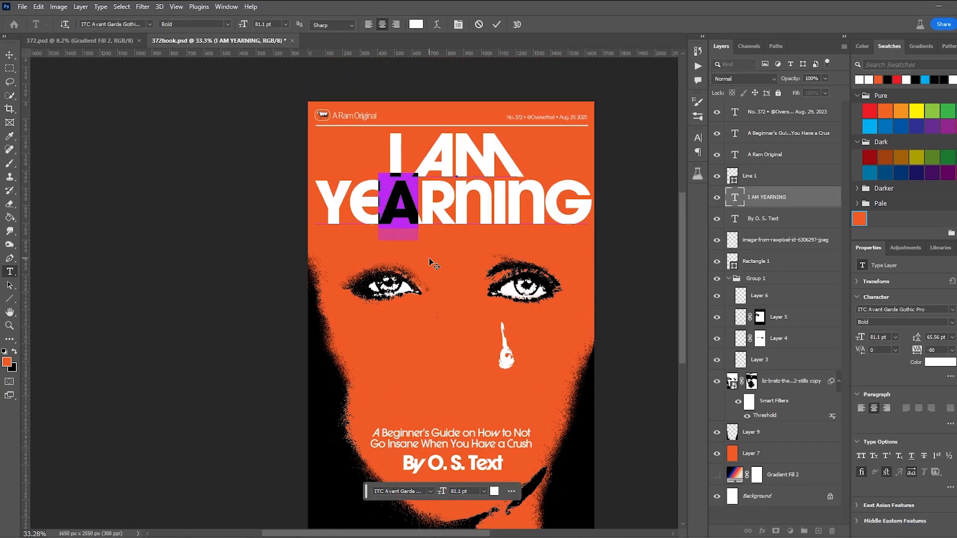
pyautogui.press('Escape')
pyautogui.scroll(-5, 529, 223)
pyautogui.press('v')
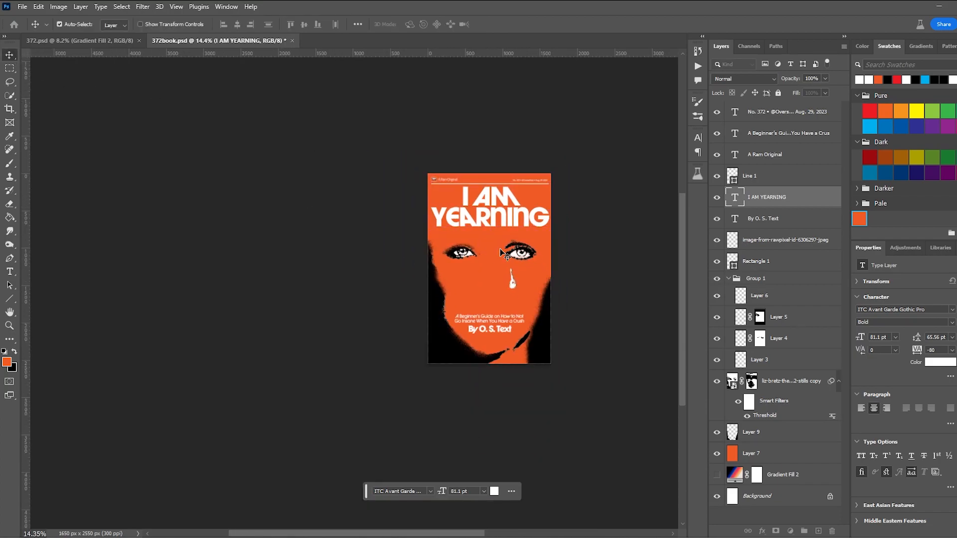
# Step: Change the lowercase-style n alternates in "YEARNING" to regular capital N letterforms
pyautogui.press('t')
pyautogui.moveTo(506, 215); pyautogui.dragTo(489, 215)
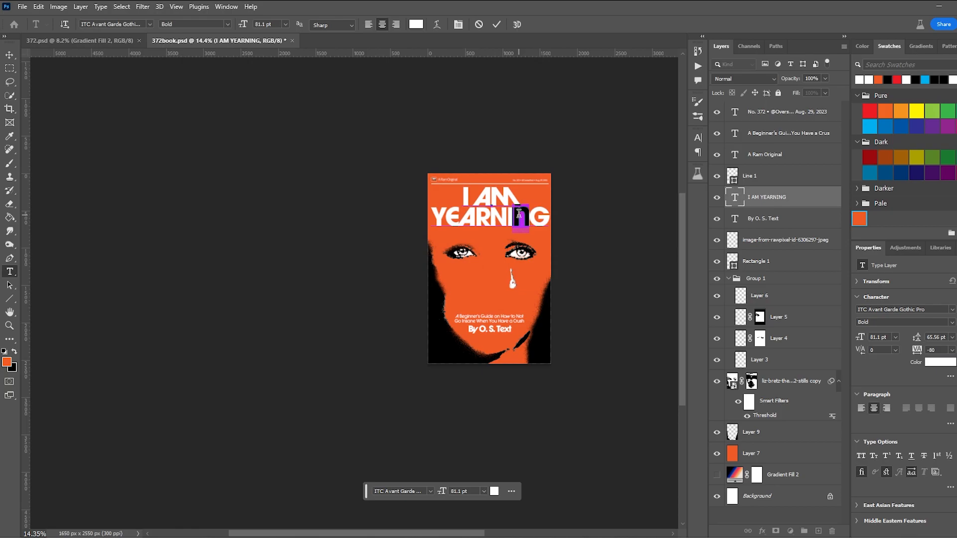
pyautogui.click(538, 248)
pyautogui.click(9, 55)
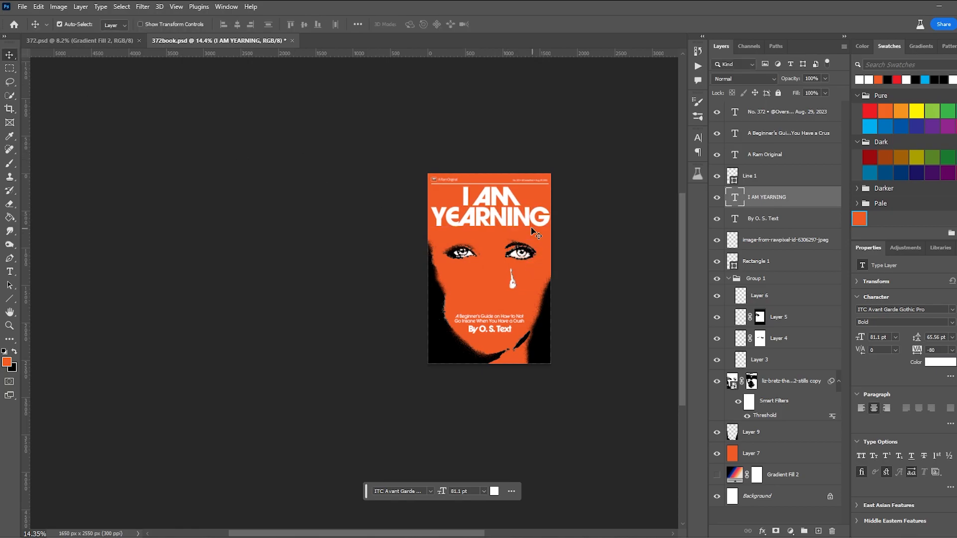
# Step: Warp the "A Beginner's Guide on How to Not Go Insane When You Have a Crush" subtitle into a curve
pyautogui.moveTo(514, 321); pyautogui.dragTo(480, 283)
pyautogui.scroll(5, 518, 342)
pyautogui.hotkey('ctrl', 't')
pyautogui.press('Return')
pyautogui.click(38, 7)
pyautogui.moveTo(125, 252)
pyautogui.click(216, 325)
pyautogui.moveTo(325, 25); pyautogui.dragTo(83, 69)
pyautogui.press('Return')
# Step: Reposition the curved subtitle above the author line and centre it horizontally on the canvas
pyautogui.moveTo(506, 276); pyautogui.dragTo(508, 255)
pyautogui.scroll(-5, 508, 253)
pyautogui.hotkey('ctrl', 'a')
pyautogui.click(238, 25)
pyautogui.scroll(5, 483, 250)
pyautogui.moveTo(488, 297); pyautogui.dragTo(508, 301)
pyautogui.click(518, 296)
pyautogui.hotkey('ctrl', 'd')
# Step: Scale the author line beneath the subtitle down to 20.25 pt
pyautogui.click(518, 297)
pyautogui.hotkey('ctrl', 't')
pyautogui.moveTo(482, 298); pyautogui.dragTo(503, 301)
pyautogui.press('Return')
# Step: Nudge the issue-and-date line a few pixels within the header and save the document
pyautogui.click(517, 232)
pyautogui.scroll(-3, 513, 228)
pyautogui.moveTo(496, 199); pyautogui.dragTo(494, 307)
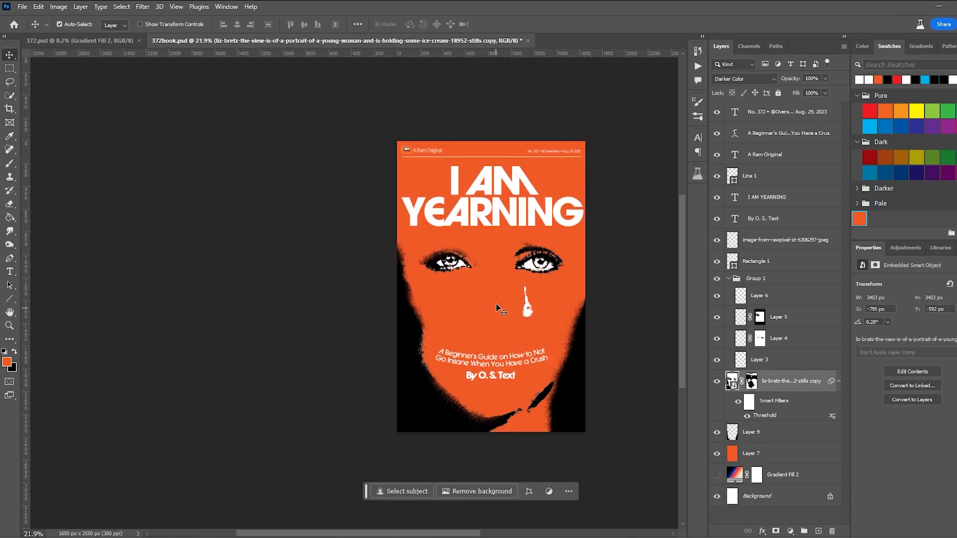
pyautogui.scroll(6, 542, 155)
pyautogui.moveTo(577, 153); pyautogui.dragTo(576, 150)
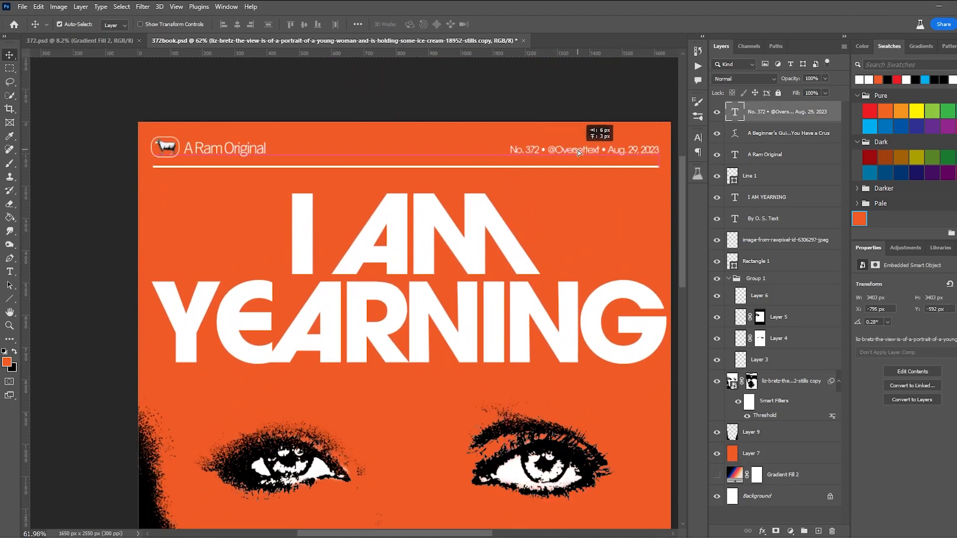
pyautogui.click(582, 211)
pyautogui.scroll(-10, 583, 212)
pyautogui.hotkey('ctrl', 's')
# Step: Shift the curved subtitle slightly and centre it horizontally on the canvas above the author line
pyautogui.scroll(4, 593, 309)
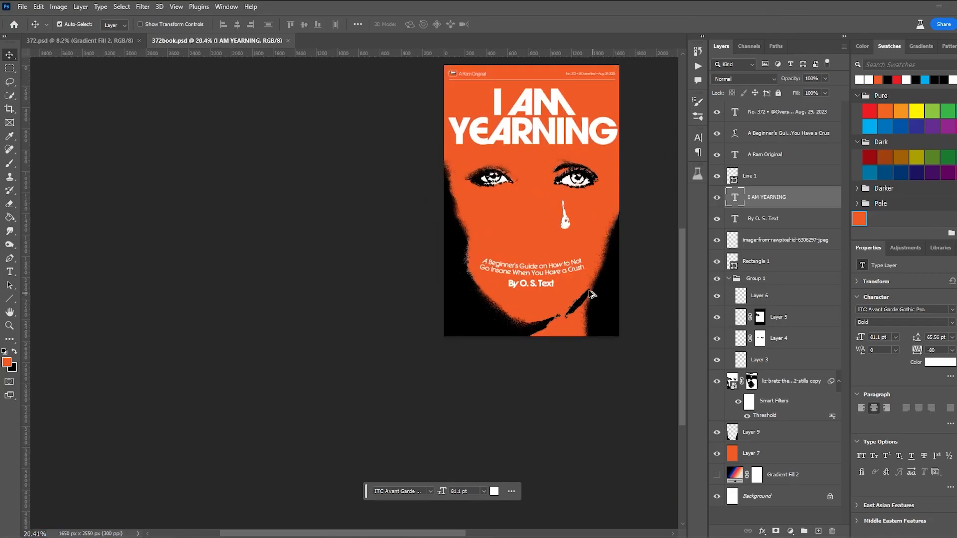
pyautogui.moveTo(570, 270); pyautogui.dragTo(575, 271)
pyautogui.hotkey('ctrl', 'a')
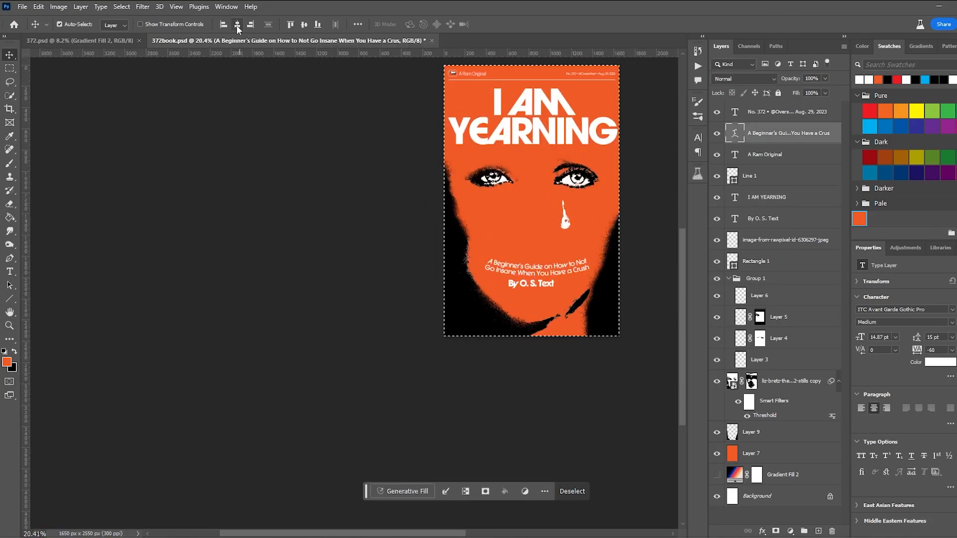
pyautogui.keyDown('ctrl'); pyautogui.click(521, 283); pyautogui.keyUp('ctrl')
pyautogui.hotkey('ctrl', 'd')
pyautogui.scroll(-3, 558, 289)
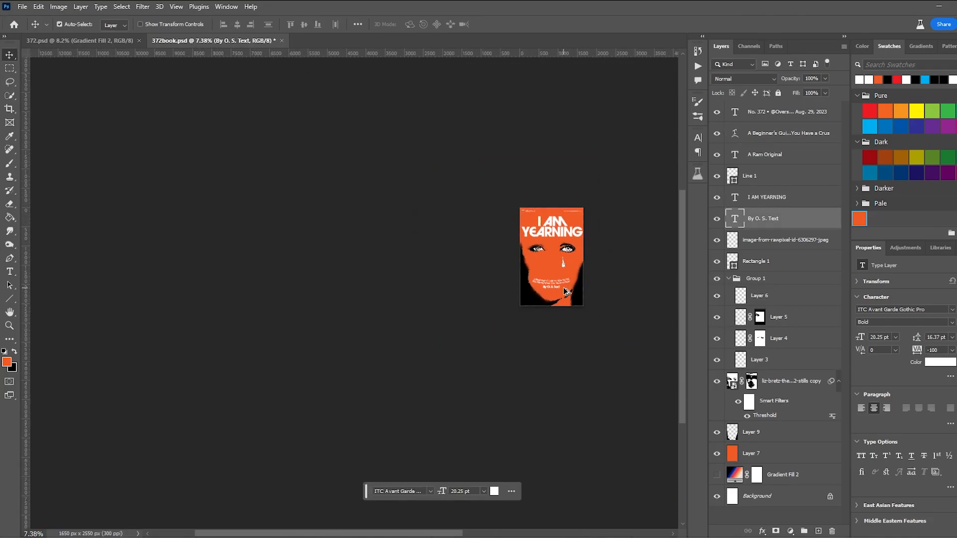
pyautogui.scroll(6, 563, 289)
pyautogui.click(455, 320)
pyautogui.keyDown('ctrl'); pyautogui.click(770, 435); pyautogui.keyUp('ctrl')
pyautogui.hotkey('ctrl', 't')
pyautogui.press('Return')
pyautogui.moveTo(304, 157); pyautogui.dragTo(300, 157)
pyautogui.scroll(-2, 647, 228)
pyautogui.moveTo(648, 200); pyautogui.dragTo(653, 199)
pyautogui.press('Escape')
# Step: Stretch Group 1, the portrait layer and Layer 9 together slightly wider across the cover
pyautogui.click(775, 279)
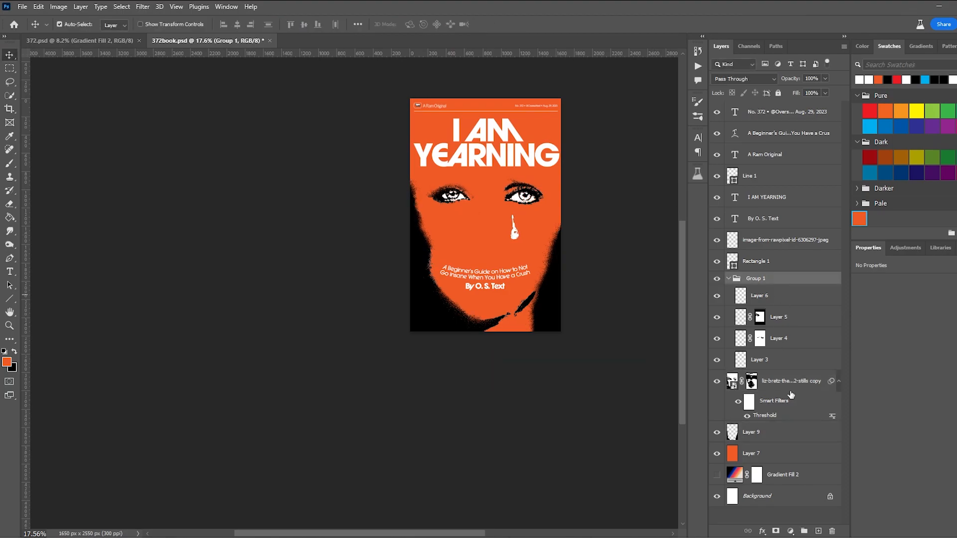
pyautogui.keyDown('shift'); pyautogui.click(777, 439); pyautogui.keyUp('shift')
pyautogui.hotkey('ctrl', 't')
pyautogui.press('Return')
pyautogui.moveTo(337, 200); pyautogui.dragTo(333, 199)
pyautogui.moveTo(648, 200); pyautogui.dragTo(651, 200)
pyautogui.moveTo(327, 201); pyautogui.dragTo(325, 201)
pyautogui.moveTo(653, 200); pyautogui.dragTo(651, 200)
pyautogui.press('Return')
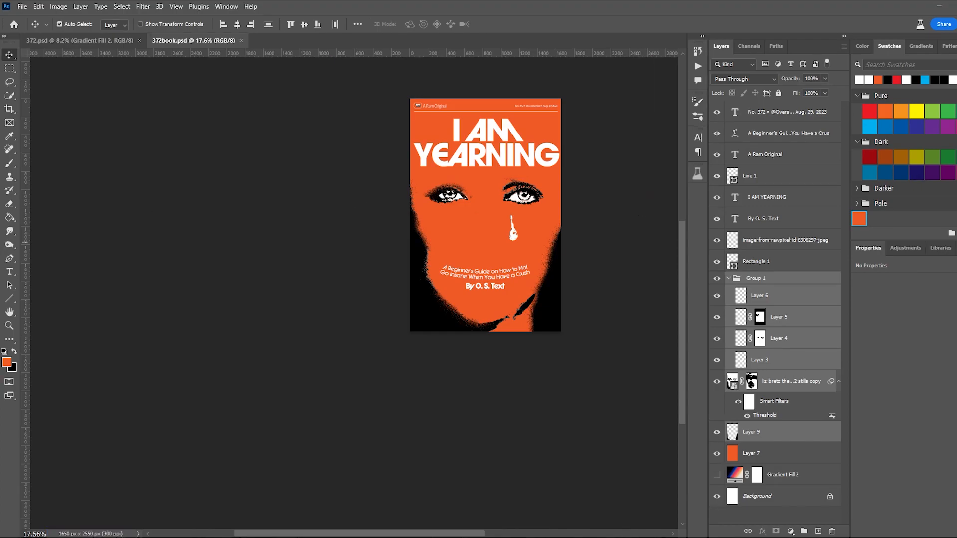
# Step: Switch to the browser, search Google for "texturelabs" and open the Texturelabs.org featured textures
pyautogui.scroll(3, 552, 210)
pyautogui.moveTo(552, 209); pyautogui.dragTo(445, 316)
pyautogui.hotkey('alt', 'Tab')
pyautogui.click(248, 31)
pyautogui.write('texturelabs')
pyautogui.press('Return')
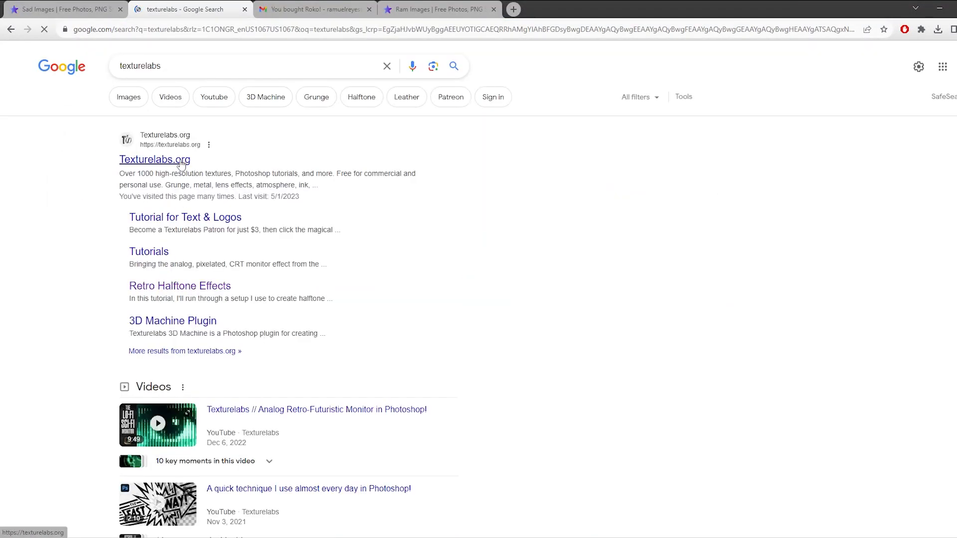
pyautogui.scroll(-3, 241, 208)
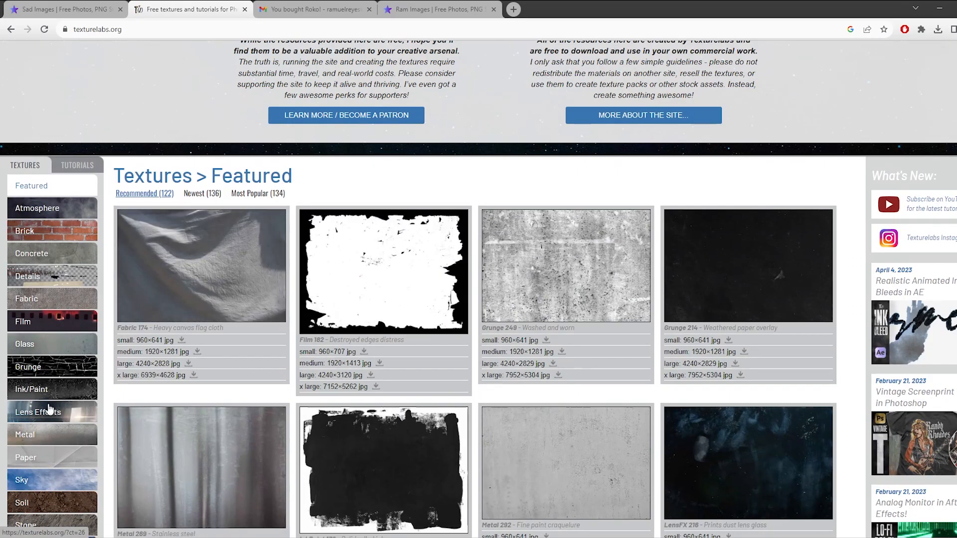
# Step: Look through the Lens Effects textures and open the Grunge texture category
pyautogui.scroll(-3, 61, 392)
pyautogui.click(73, 262)
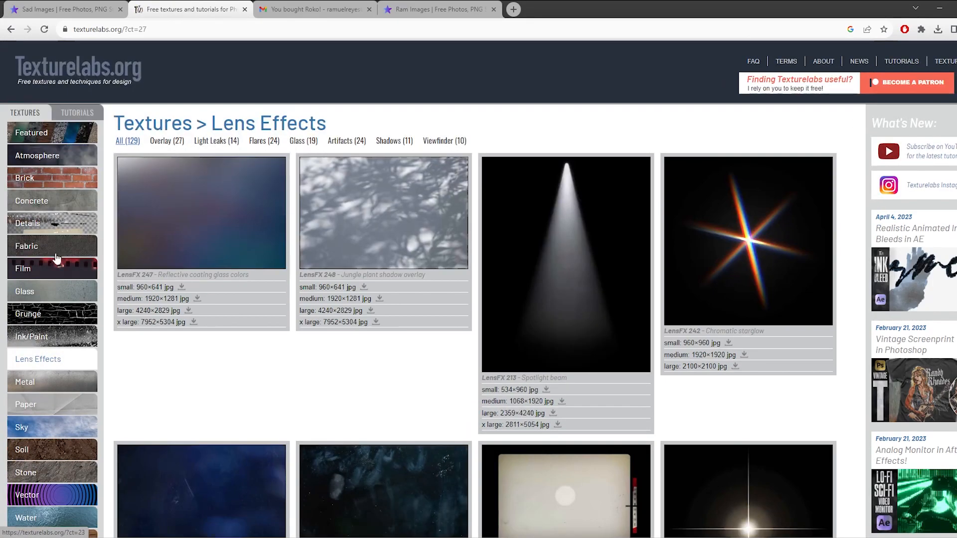
pyautogui.scroll(-4, 54, 269)
pyautogui.scroll(-1, 51, 272)
pyautogui.scroll(5, 45, 264)
pyautogui.scroll(1, 41, 257)
pyautogui.click(75, 319)
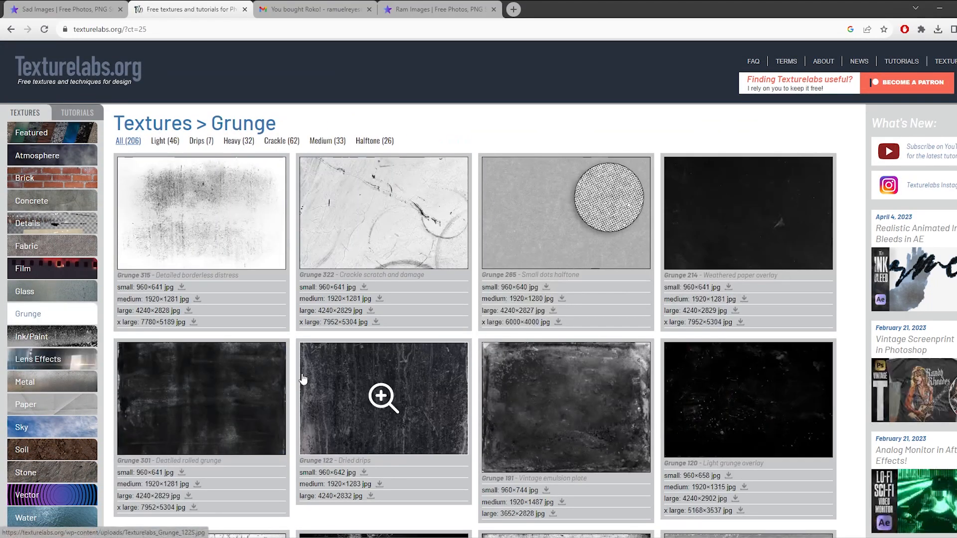
# Step: Browse the first page of Grunge textures and download the large version of Grunge 251, the peeled grunge border
pyautogui.scroll(-19, 463, 398)
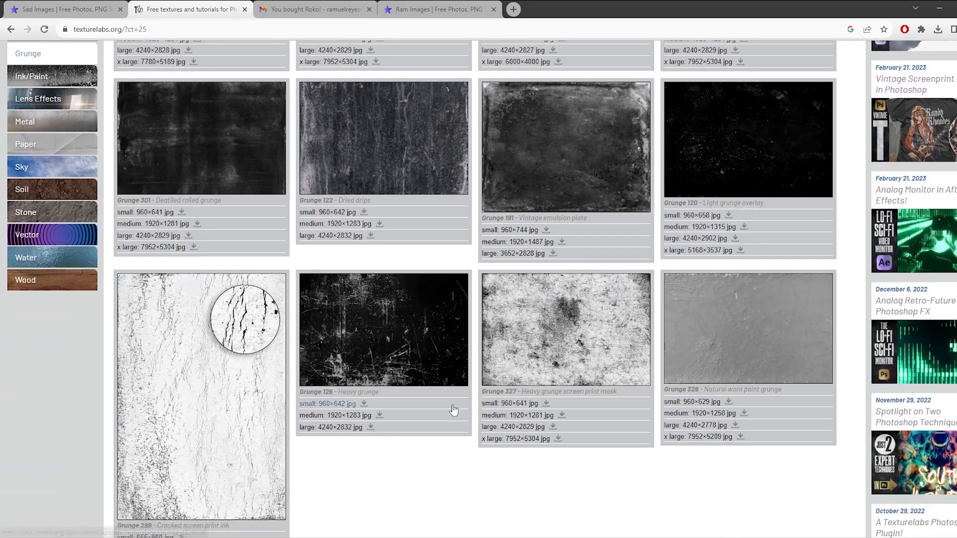
pyautogui.scroll(-10, 116, 371)
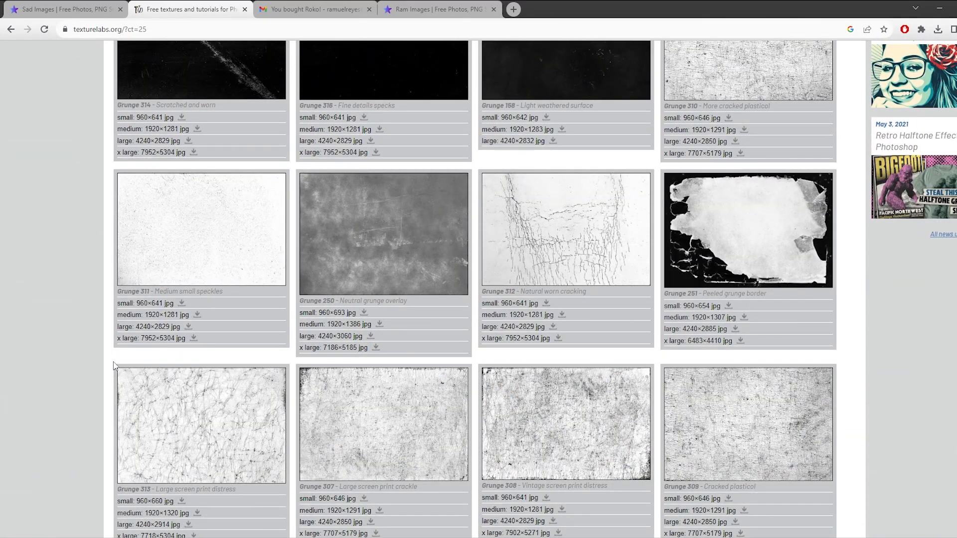
pyautogui.scroll(-3, 118, 356)
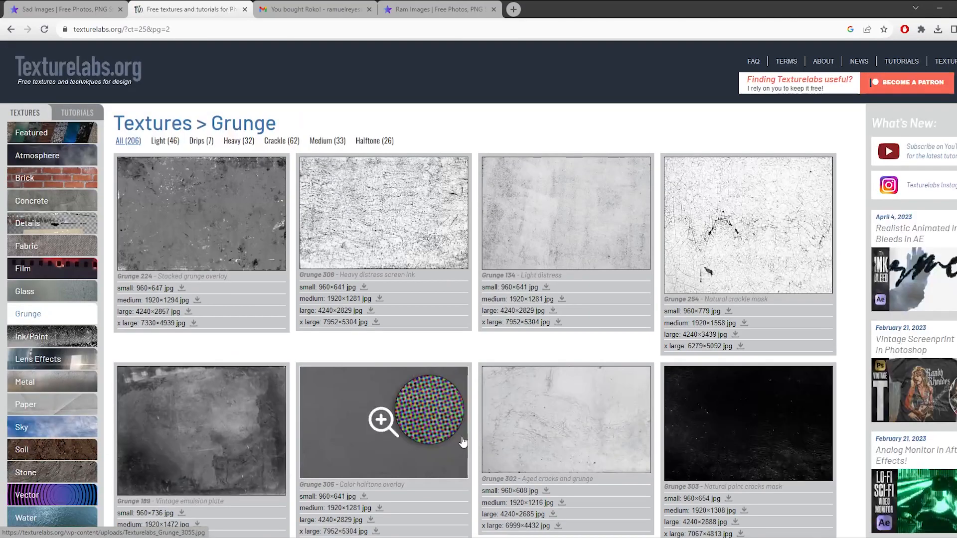
pyautogui.hotkey('alt', 'Left')
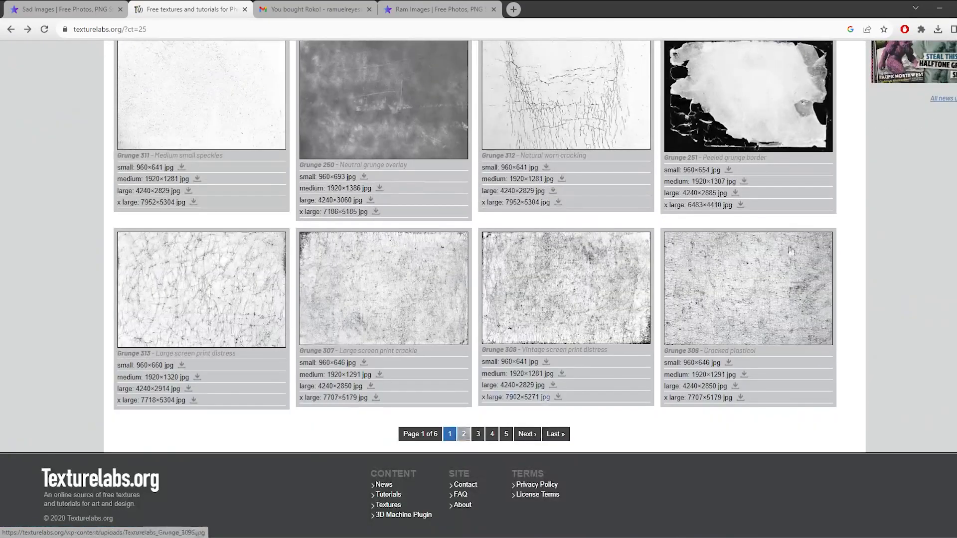
pyautogui.click(733, 194)
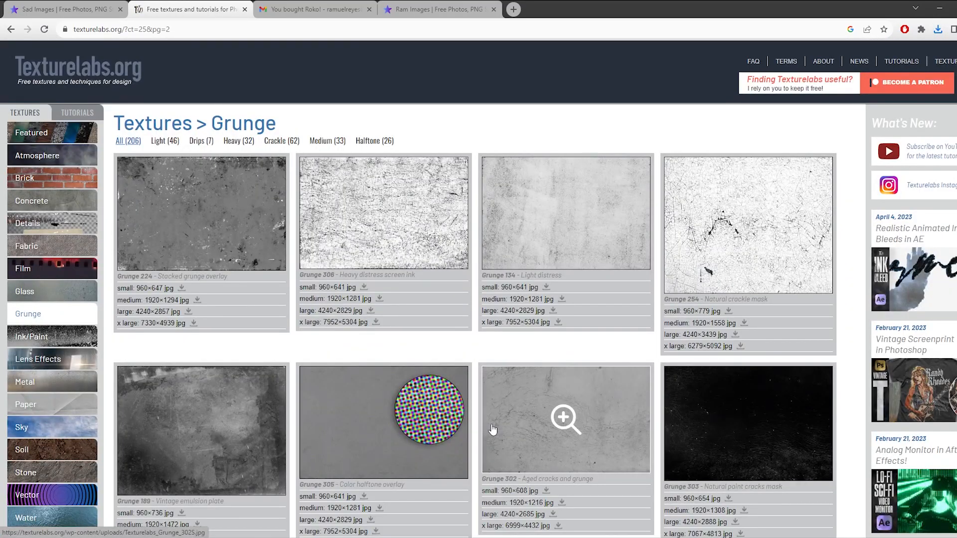
# Step: Examine pages 2 to 4 of the Grunge textures for distressed and weathered-paper overlays
pyautogui.scroll(-12, 486, 433)
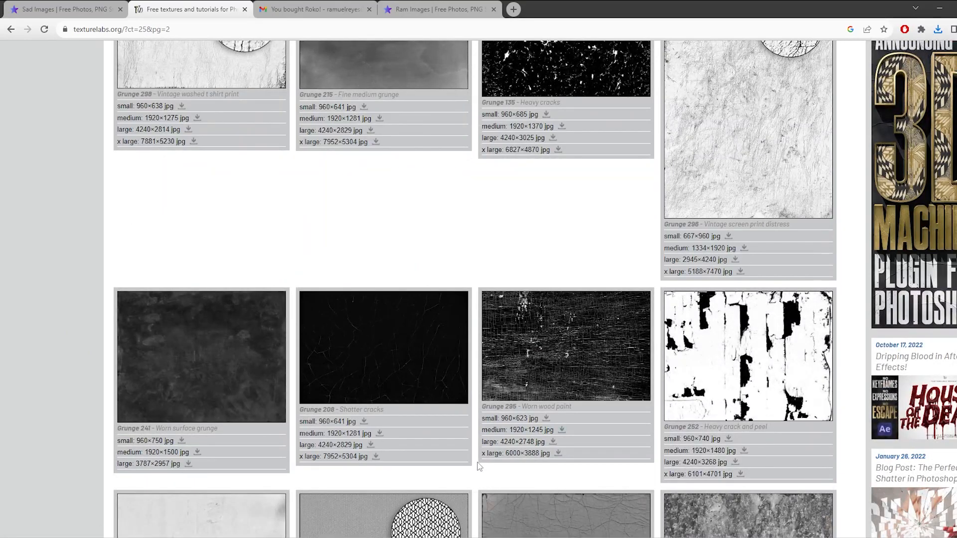
pyautogui.scroll(-15, 478, 465)
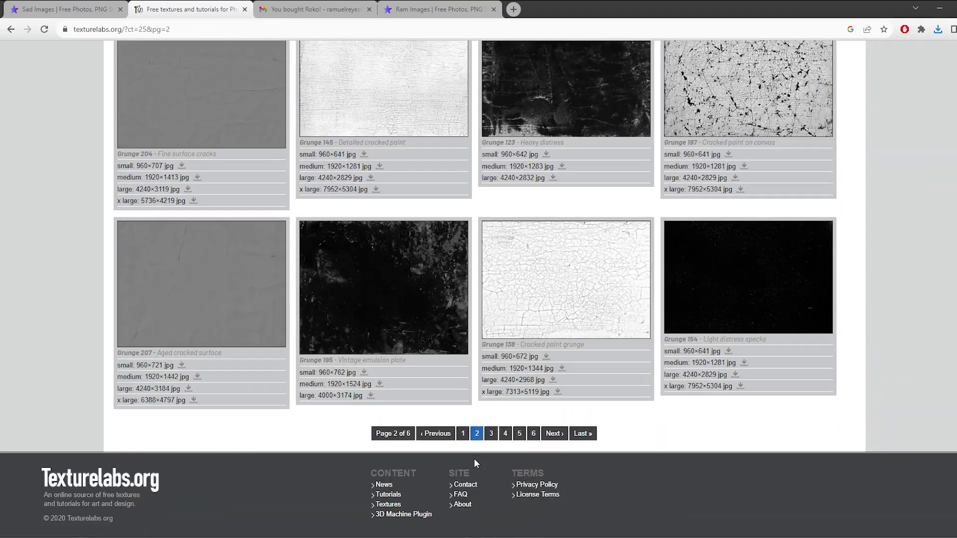
pyautogui.click(491, 434)
pyautogui.scroll(-12, 488, 446)
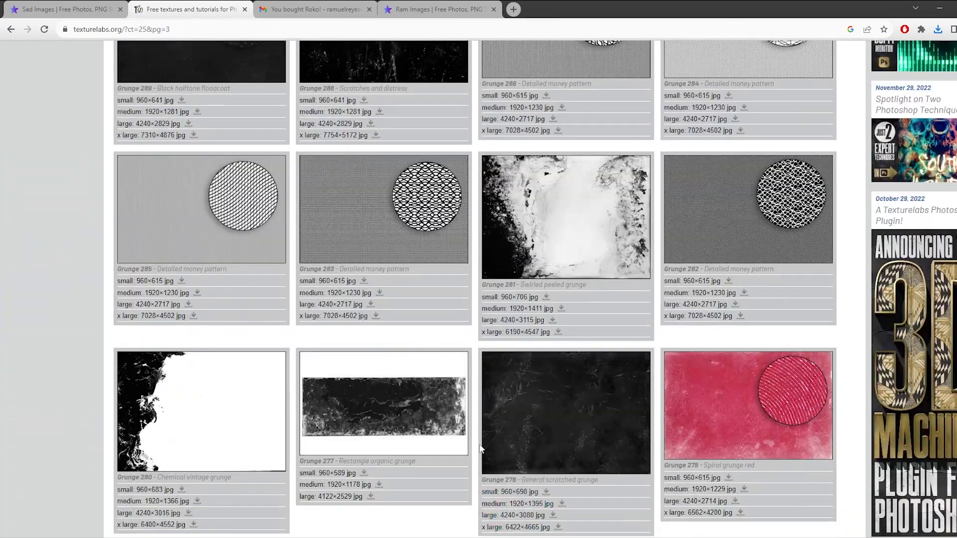
pyautogui.scroll(-15, 486, 449)
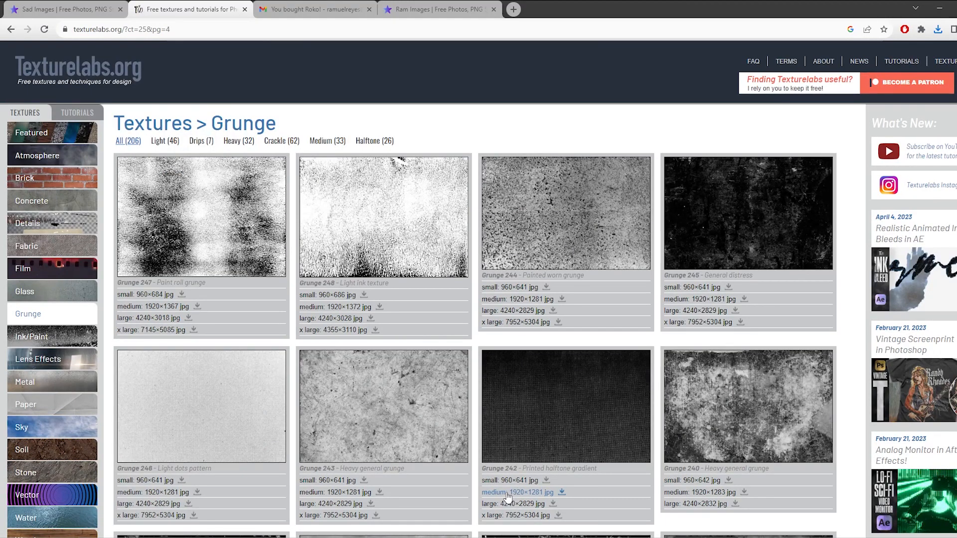
pyautogui.scroll(-18, 507, 493)
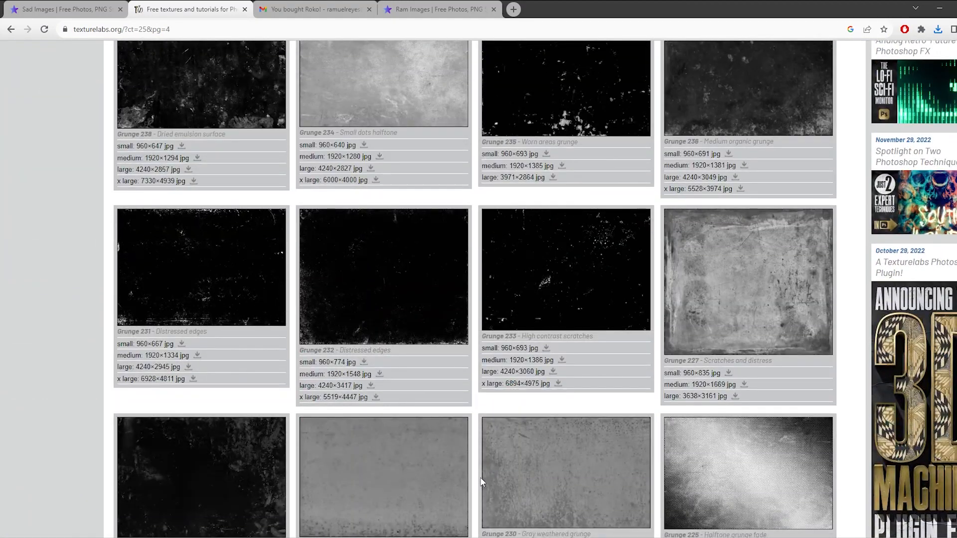
pyautogui.scroll(-9, 482, 480)
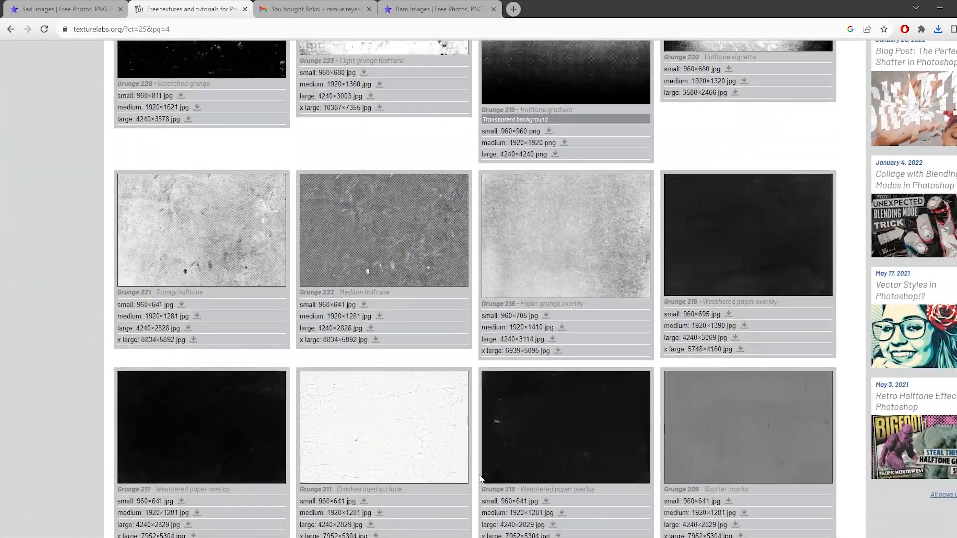
pyautogui.scroll(-10, 480, 477)
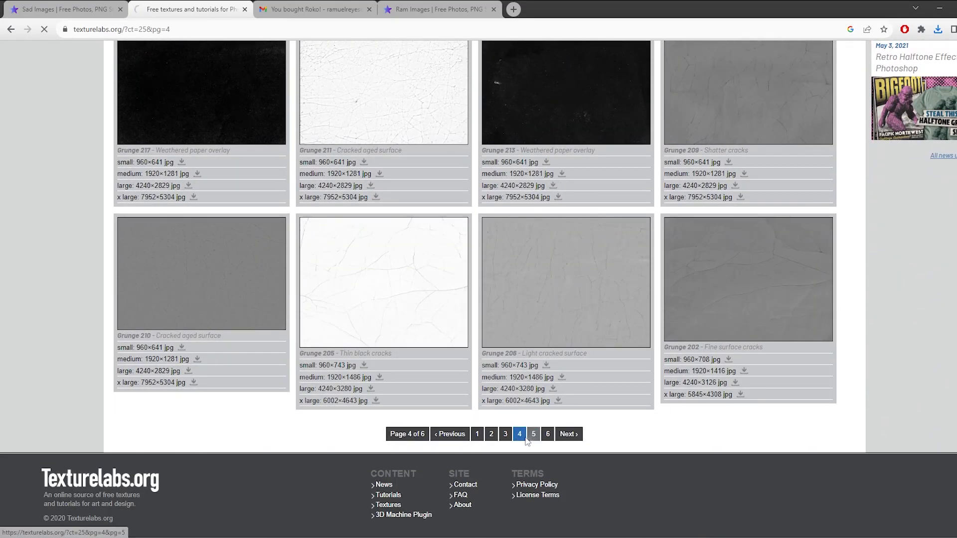
# Step: Examine pages 5 and 6 of the Grunge textures for suitable wear and scratch overlays
pyautogui.click(533, 436)
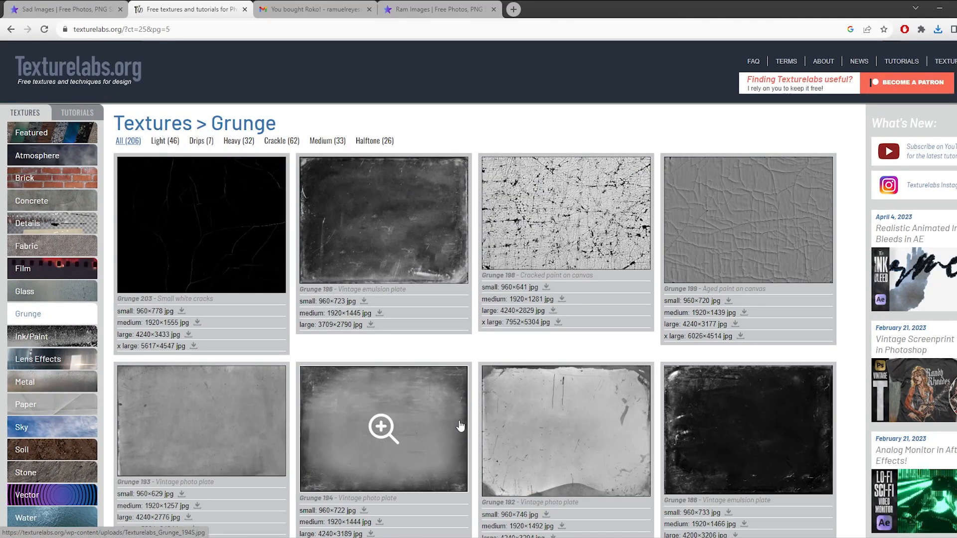
pyautogui.scroll(-6, 461, 422)
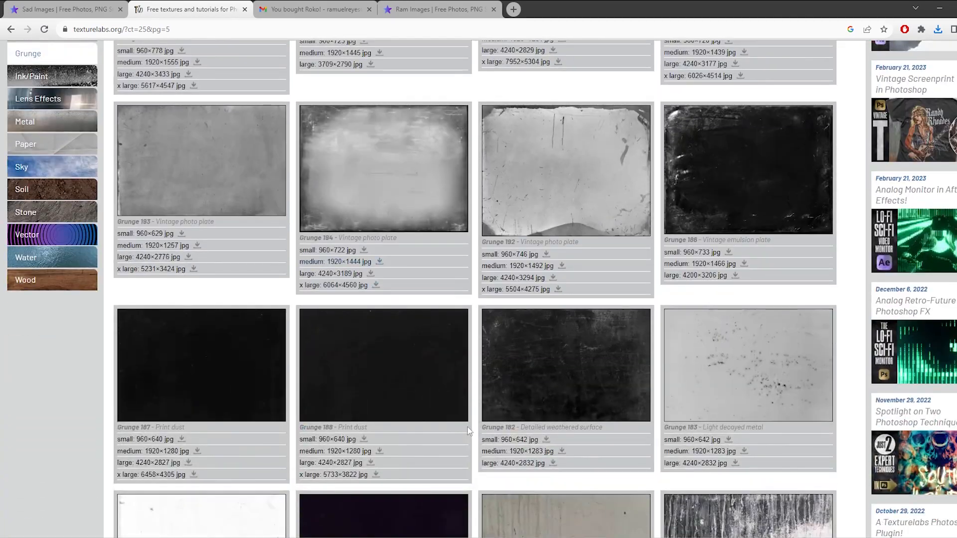
pyautogui.scroll(-8, 486, 451)
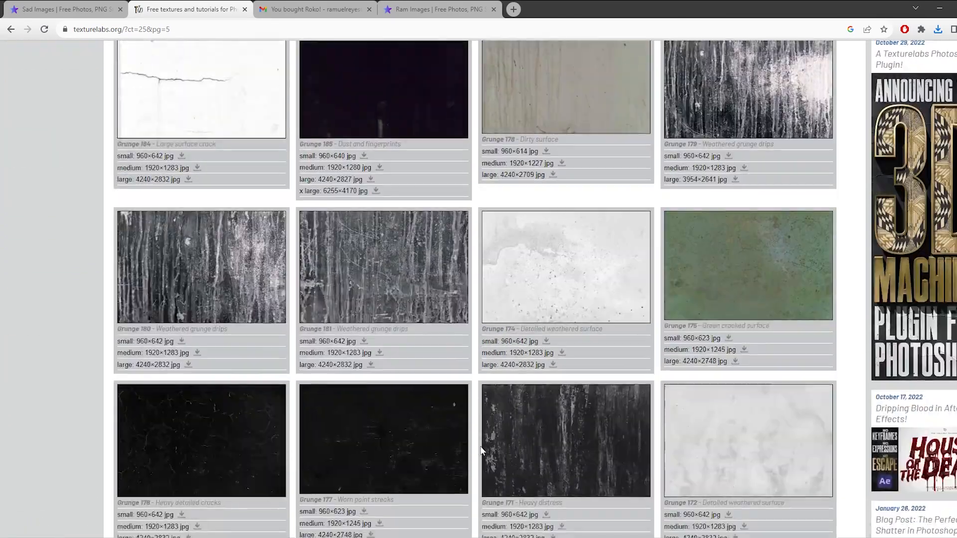
pyautogui.scroll(-11, 481, 443)
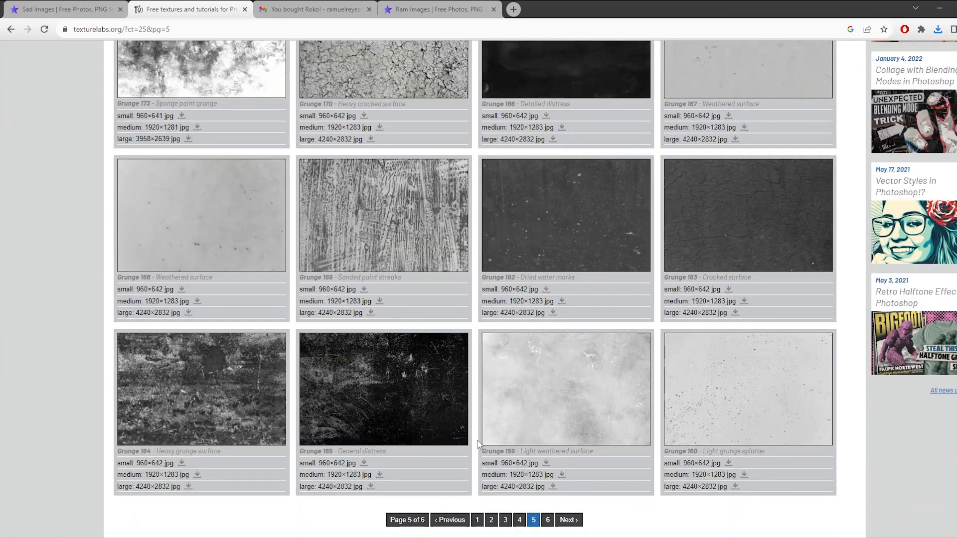
pyautogui.scroll(-1, 477, 443)
pyautogui.click(567, 466)
pyautogui.scroll(-10, 484, 421)
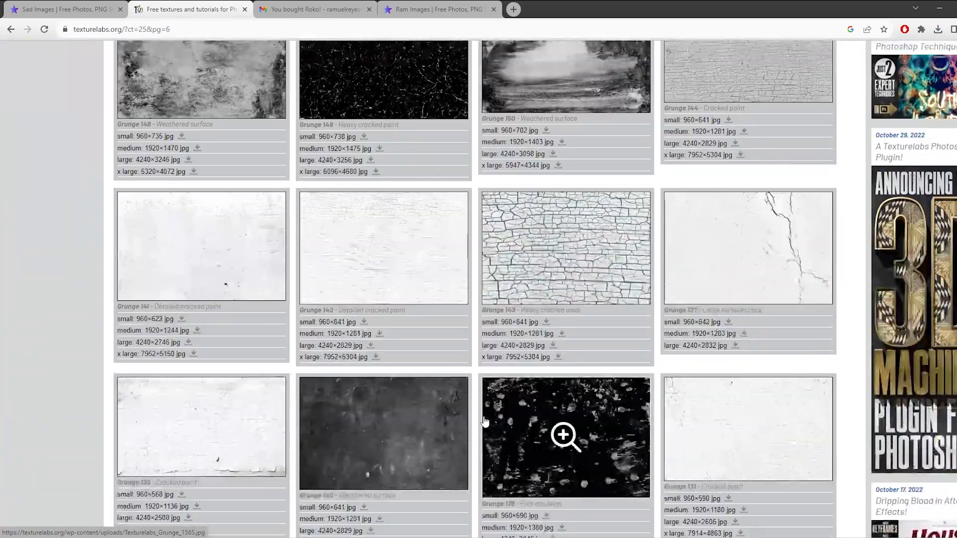
pyautogui.scroll(-10, 485, 422)
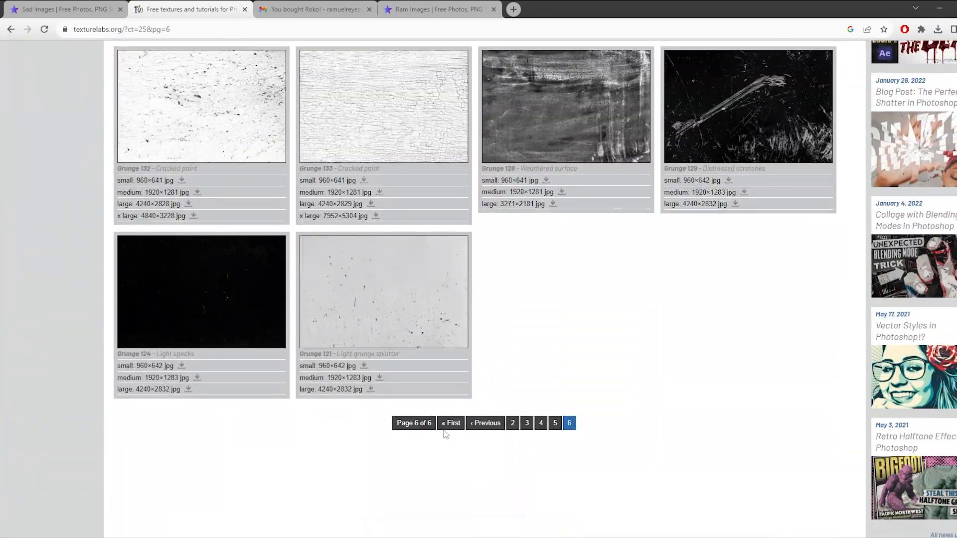
# Step: Recheck the last page of Grunge textures and return to the category's first page
pyautogui.click(457, 426)
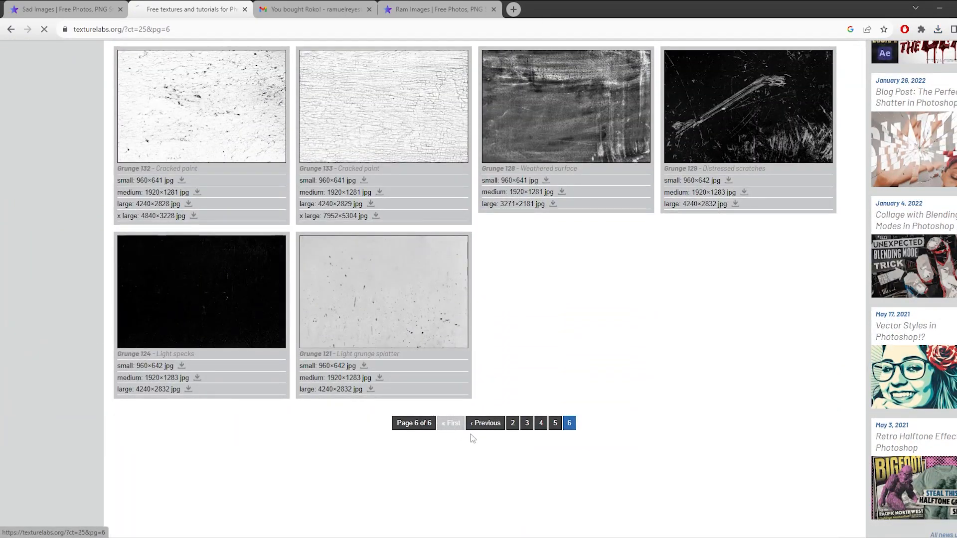
pyautogui.scroll(-8, 478, 429)
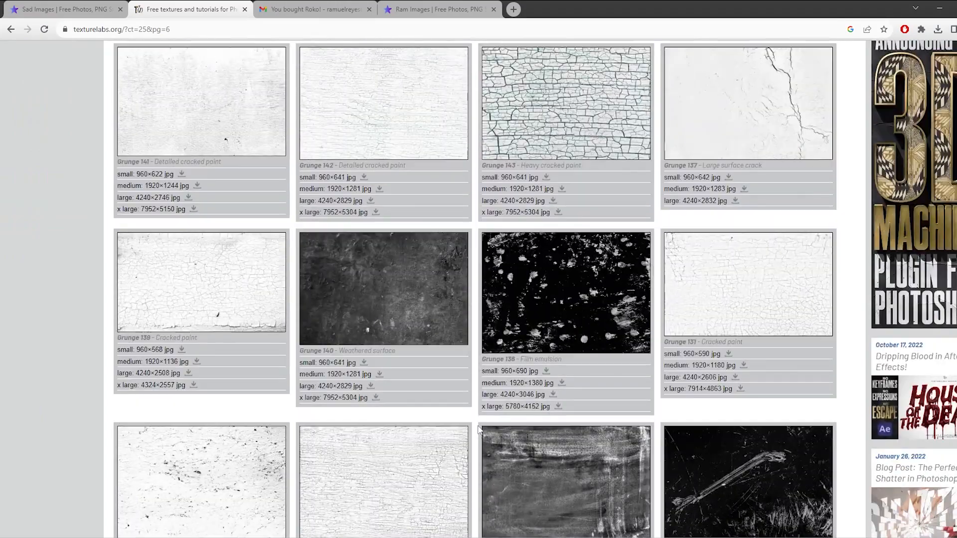
pyautogui.scroll(-6, 478, 428)
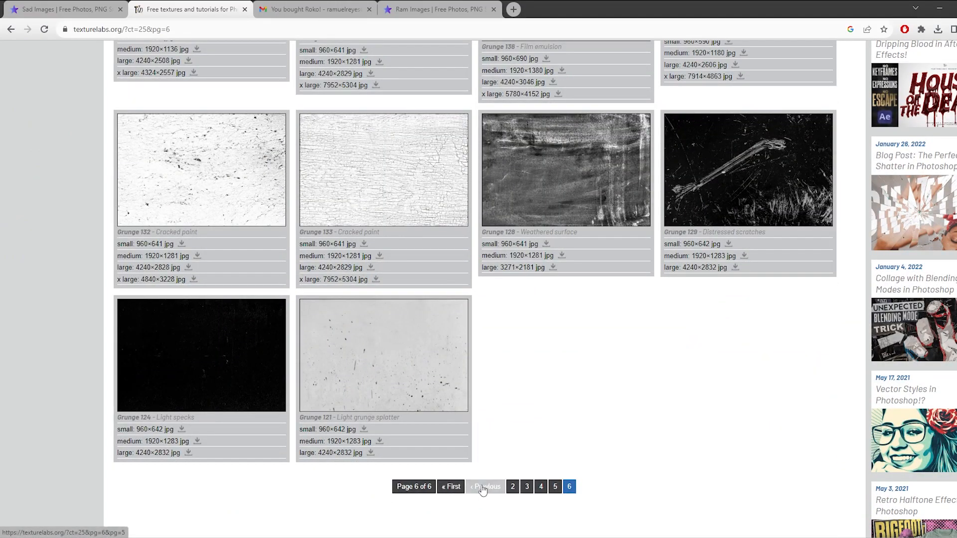
pyautogui.click(485, 490)
pyautogui.scroll(-15, 479, 439)
pyautogui.click(487, 334)
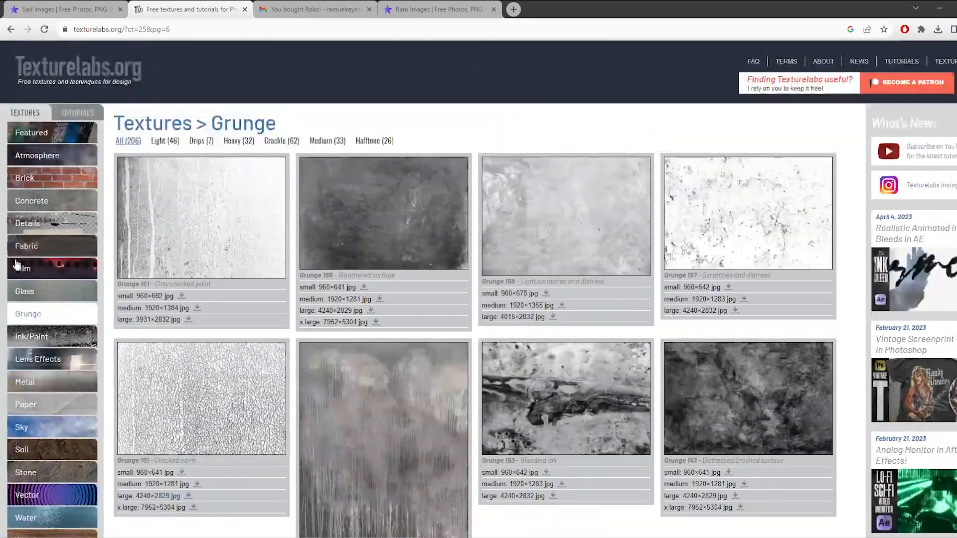
pyautogui.click(67, 313)
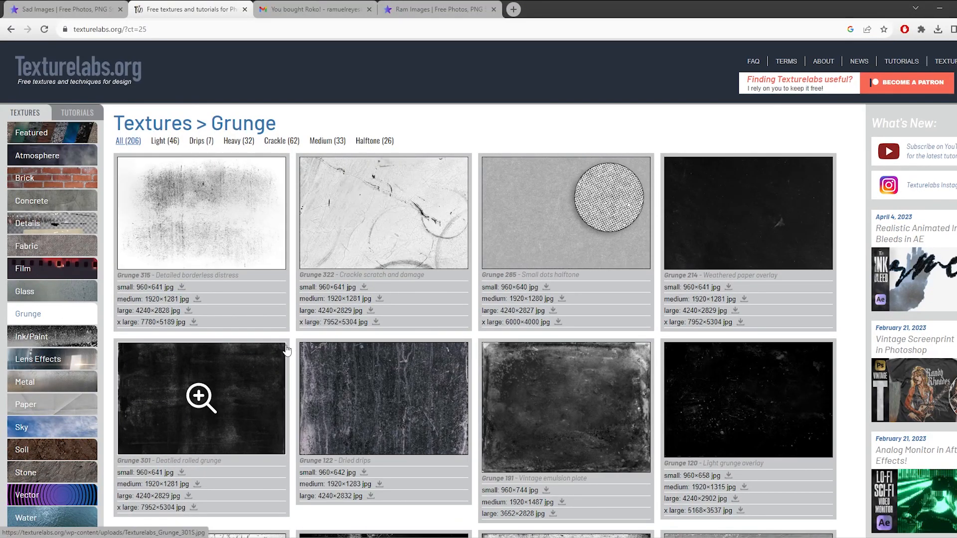
# Step: Review pages 1 to 3 of the Grunge textures again for further distress and halftone overlays
pyautogui.scroll(-2, 289, 346)
pyautogui.scroll(-4, 291, 347)
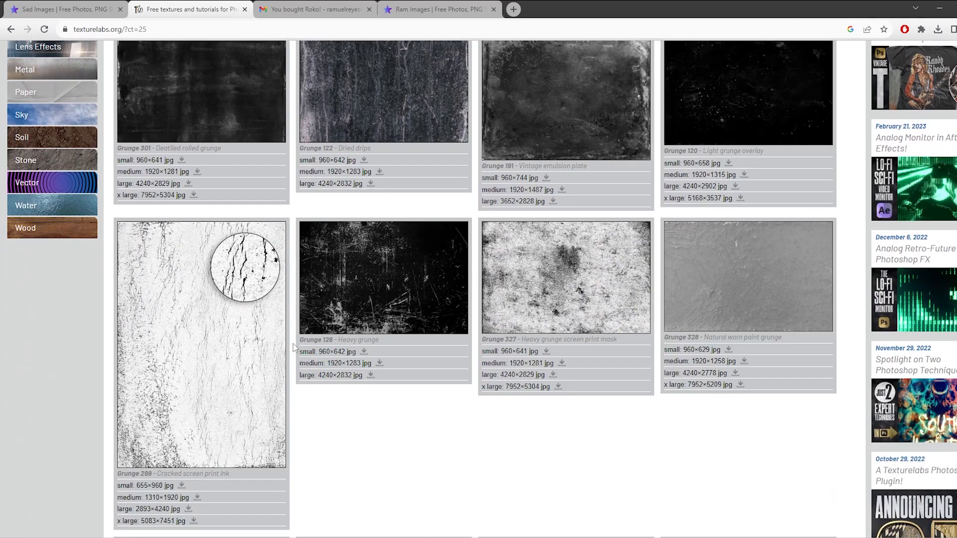
pyautogui.scroll(-5, 291, 344)
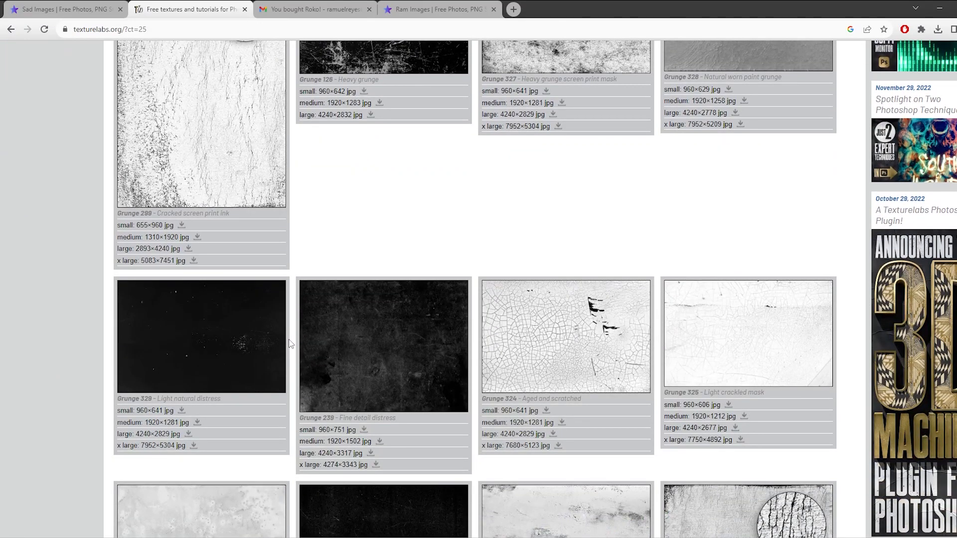
pyautogui.scroll(-4, 289, 342)
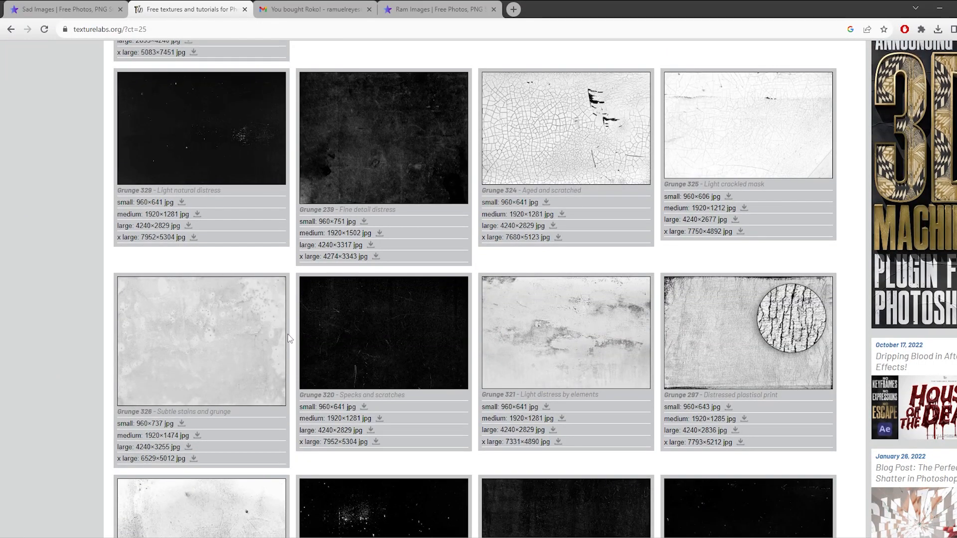
pyautogui.scroll(-7, 289, 339)
pyautogui.scroll(-9, 288, 333)
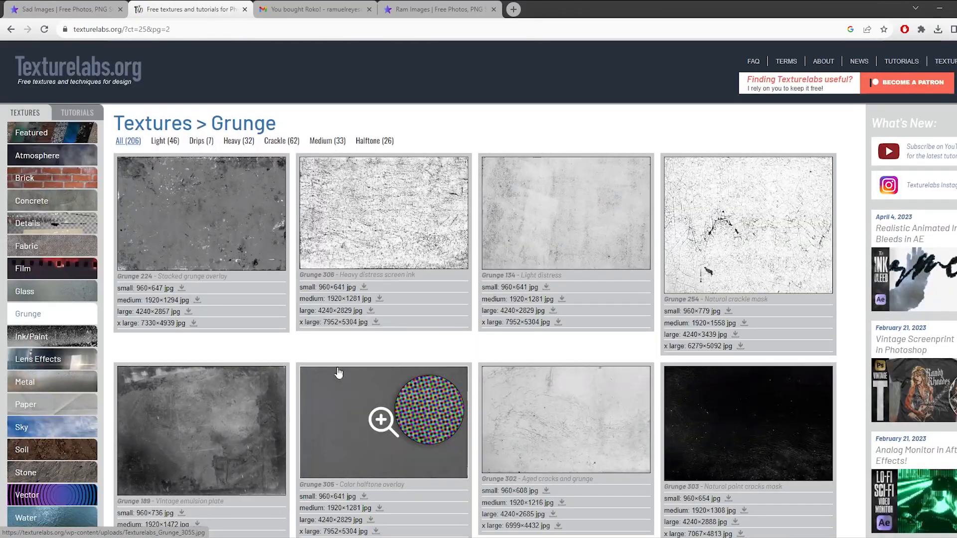
pyautogui.scroll(-4, 315, 357)
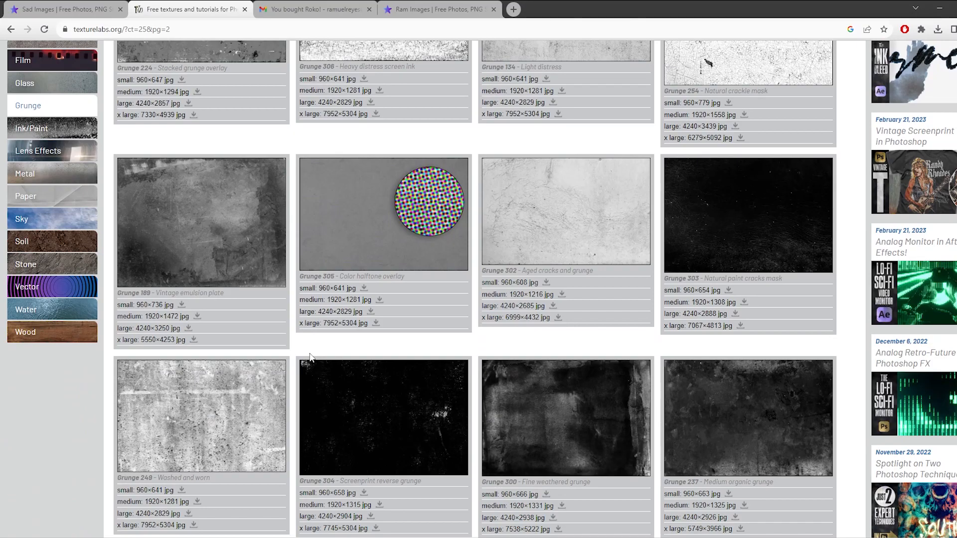
pyautogui.scroll(-20, 309, 354)
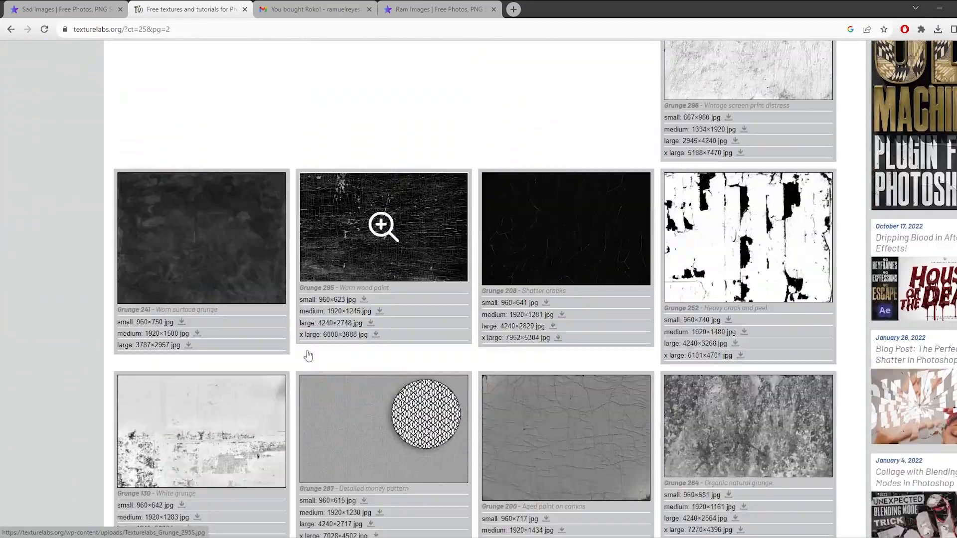
pyautogui.scroll(-8, 307, 355)
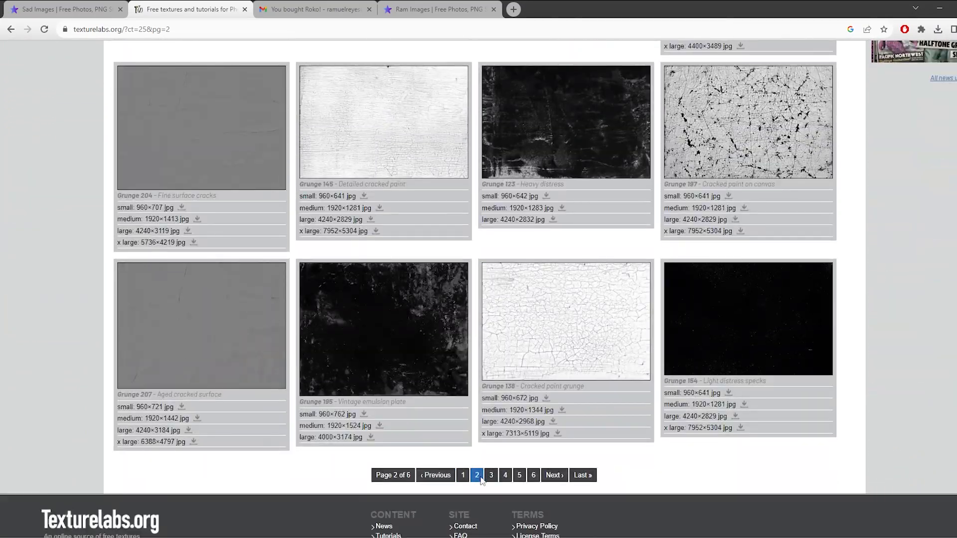
pyautogui.scroll(-14, 479, 472)
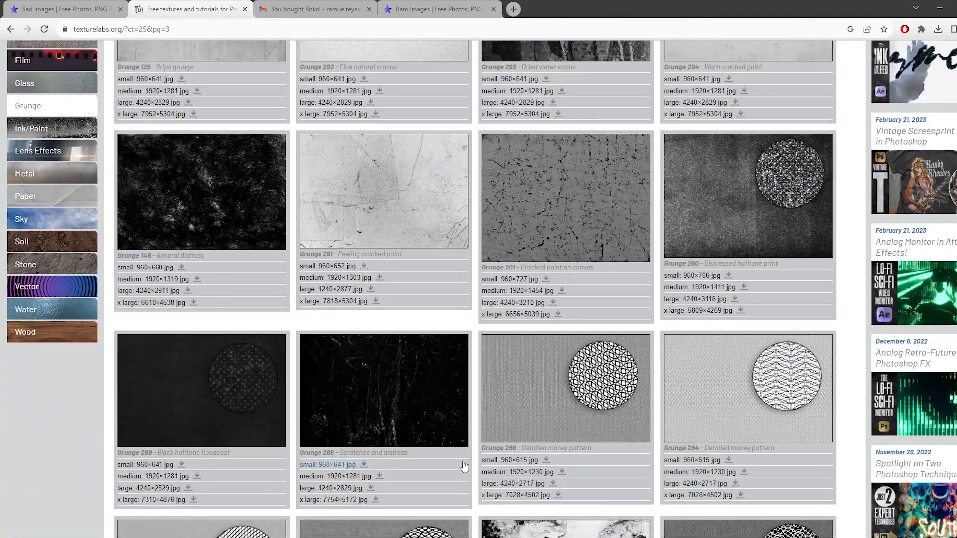
pyautogui.scroll(-15, 469, 445)
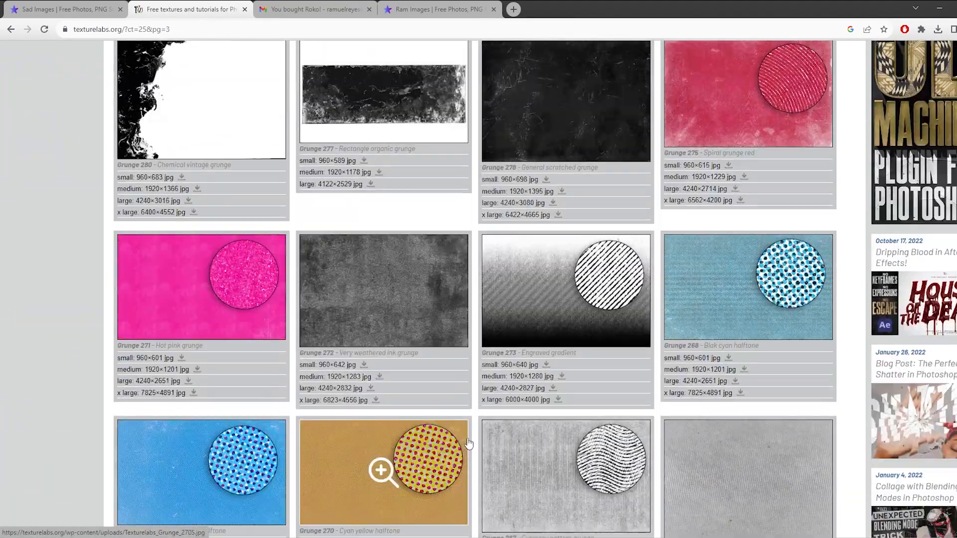
pyautogui.scroll(20, 64, 337)
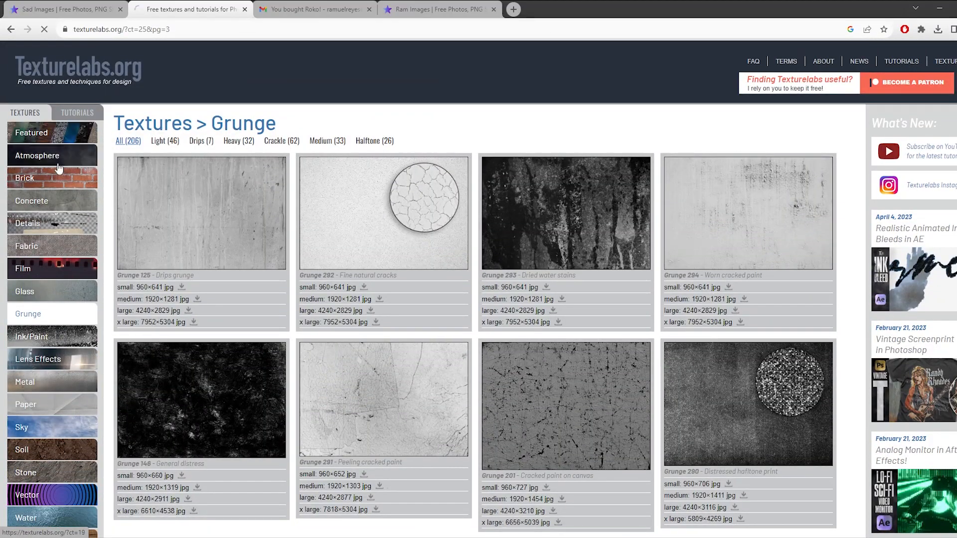
# Step: Examine the Featured and Ink/Paint texture categories for suitable print-wear overlays
pyautogui.click(64, 137)
pyautogui.scroll(-10, 60, 151)
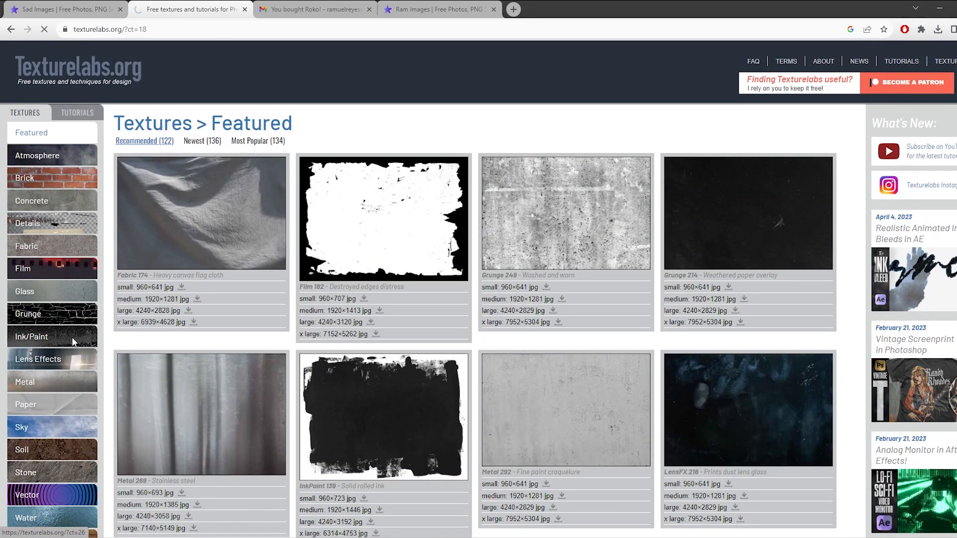
pyautogui.click(74, 343)
pyautogui.scroll(-15, 77, 354)
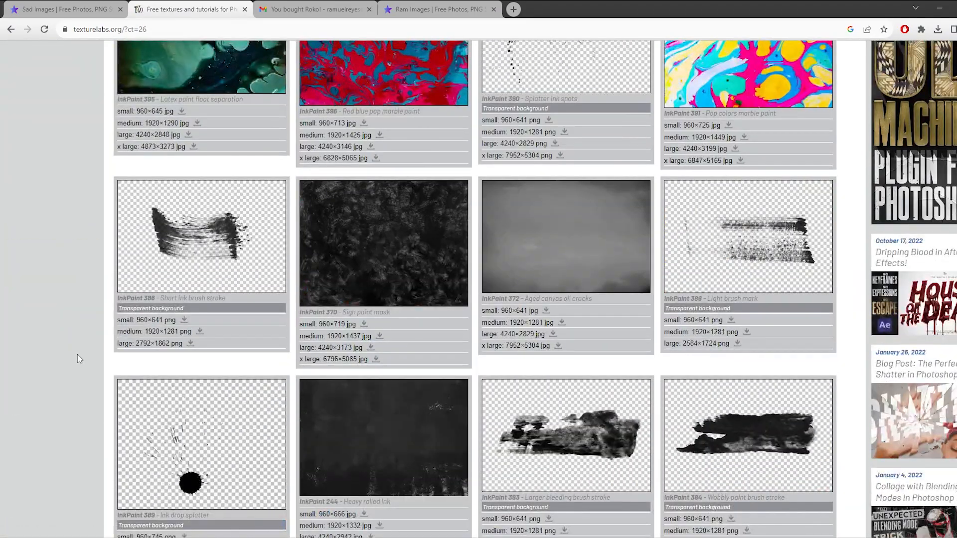
pyautogui.scroll(-5, 76, 352)
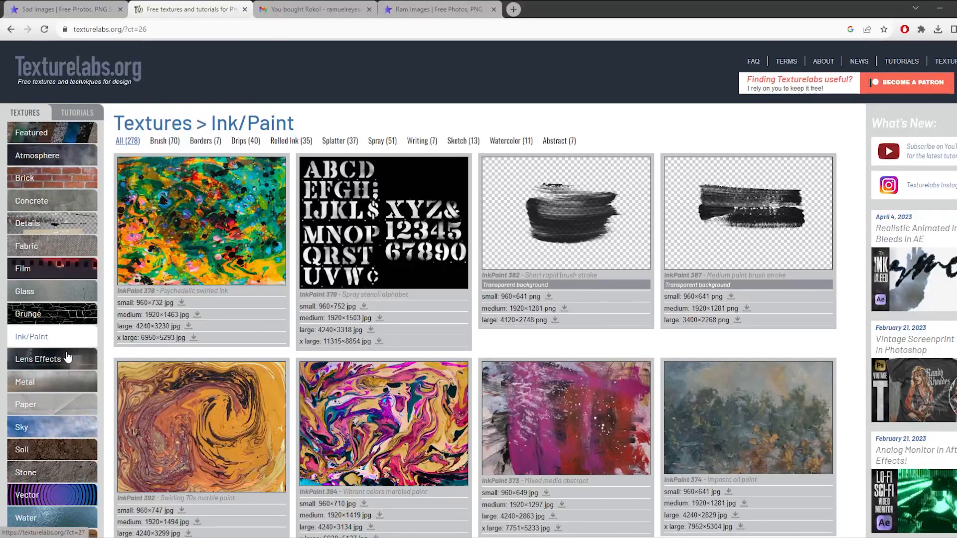
pyautogui.click(198, 25)
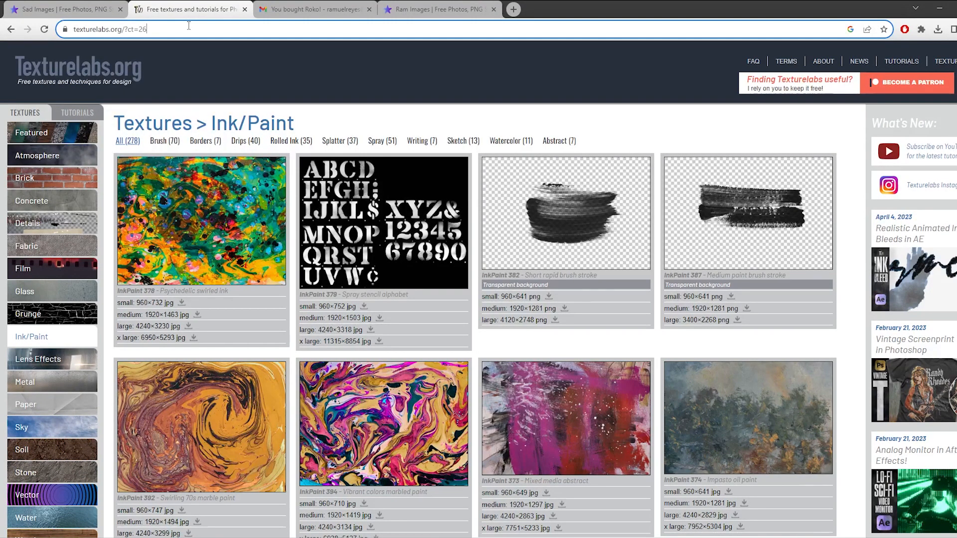
# Step: Examine pages 1 and 2 of the Paper textures for folded, aged and worn-edge overlays
pyautogui.scroll(-1, 61, 350)
pyautogui.click(61, 350)
pyautogui.scroll(4, 309, 305)
pyautogui.scroll(-14, 311, 305)
pyautogui.scroll(-5, 308, 299)
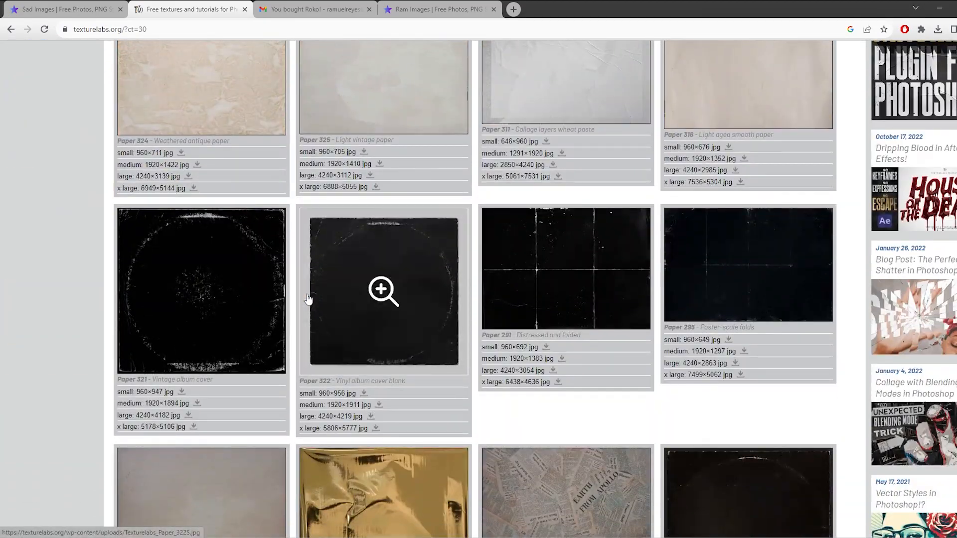
pyautogui.scroll(-8, 521, 423)
pyautogui.scroll(-4, 518, 415)
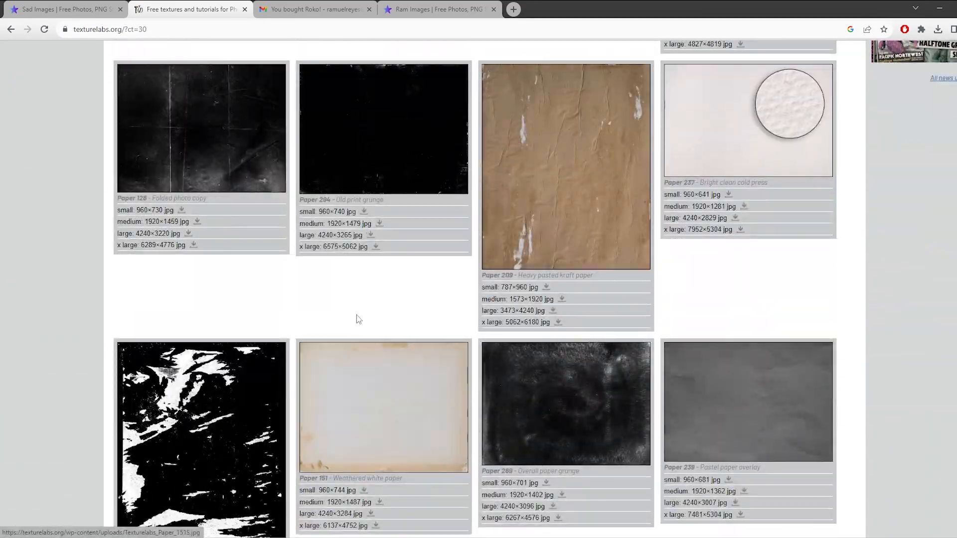
pyautogui.scroll(-3, 357, 311)
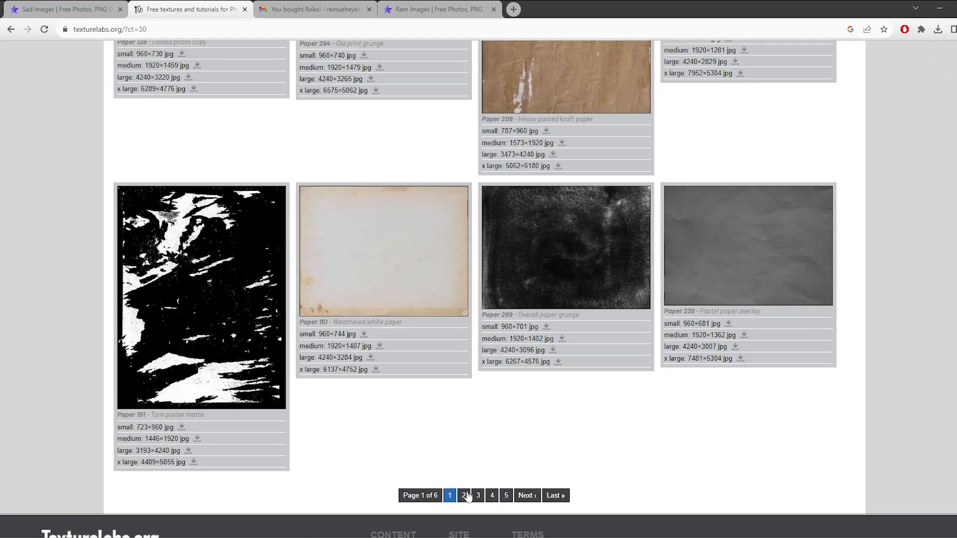
pyautogui.scroll(-15, 471, 463)
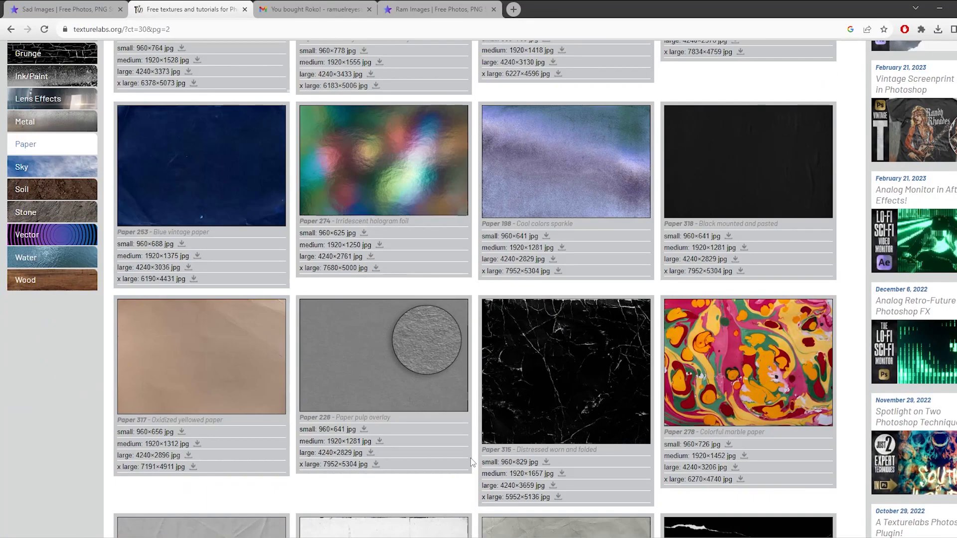
pyautogui.scroll(-5, 473, 440)
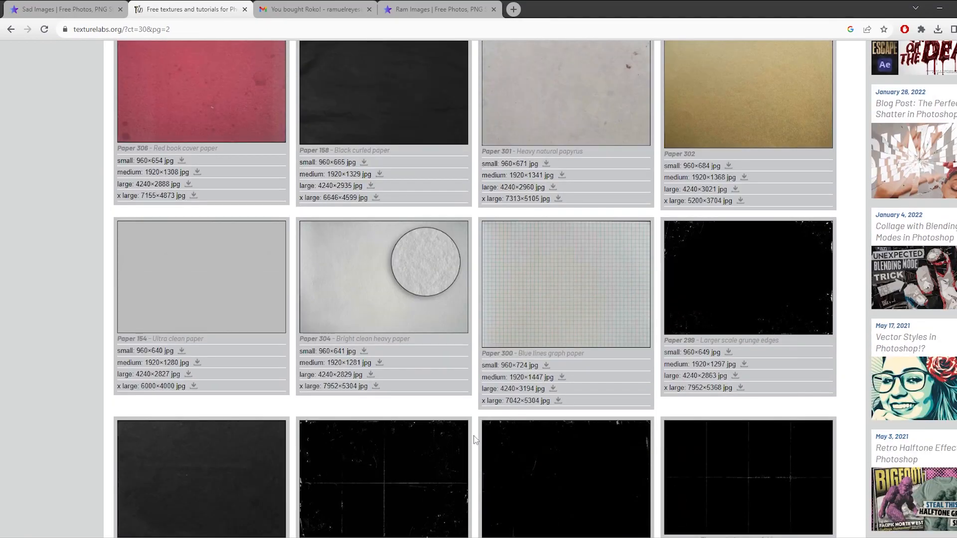
pyautogui.scroll(-8, 474, 436)
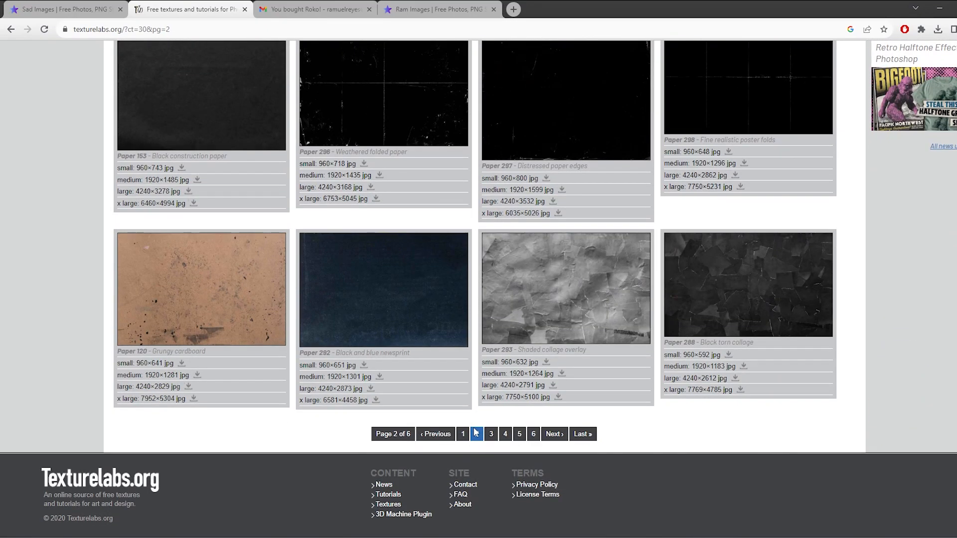
# Step: Download the large version of the Paper 256 worn book edges texture from page 3 of the Paper category
pyautogui.scroll(-12, 482, 438)
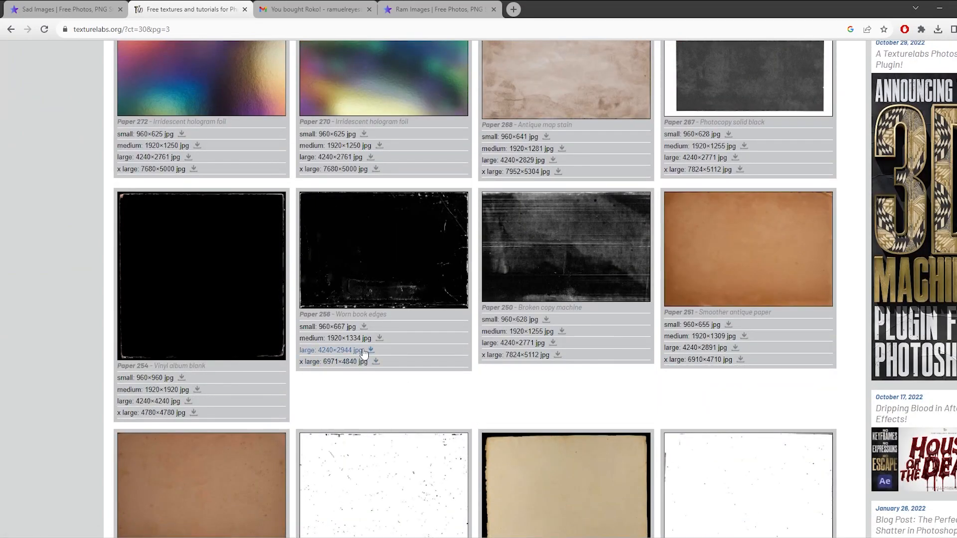
pyautogui.click(367, 353)
pyautogui.scroll(-10, 491, 404)
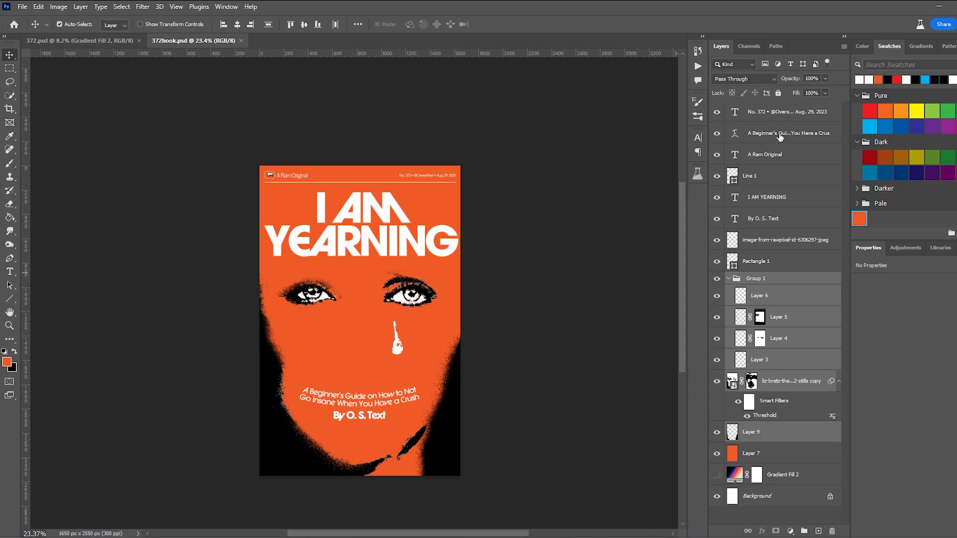
# Step: Switch to the cover document, stamp all visible layers onto a new top layer and convert it to a smart object
pyautogui.click(781, 116)
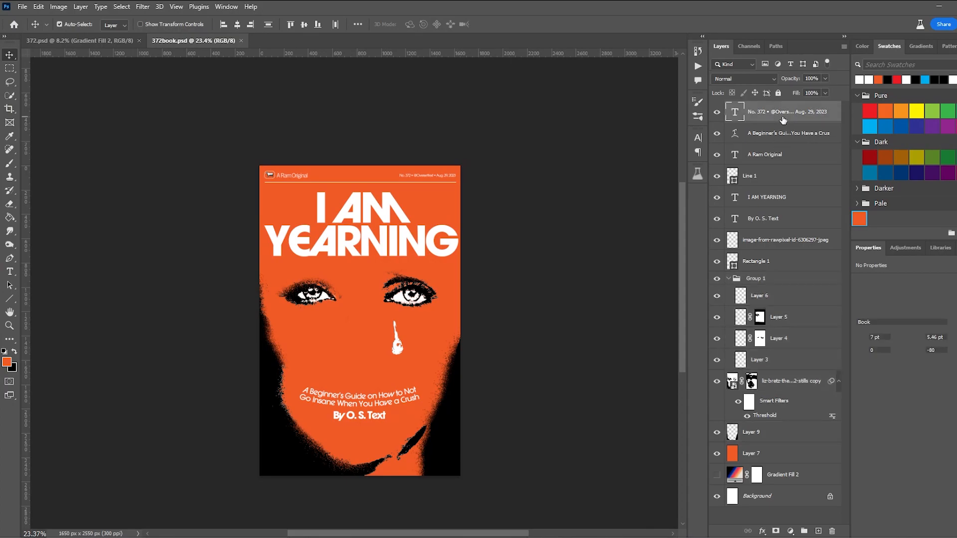
pyautogui.hotkey('ctrl', 'alt', 'shift', 'e')
pyautogui.rightClick(782, 116)
pyautogui.click(841, 266)
# Step: Apply a very slight Gaussian Blur to the merged cover layer as a smart filter
pyautogui.click(142, 6)
pyautogui.moveTo(149, 154)
pyautogui.click(306, 214)
pyautogui.moveTo(708, 294); pyautogui.dragTo(679, 293)
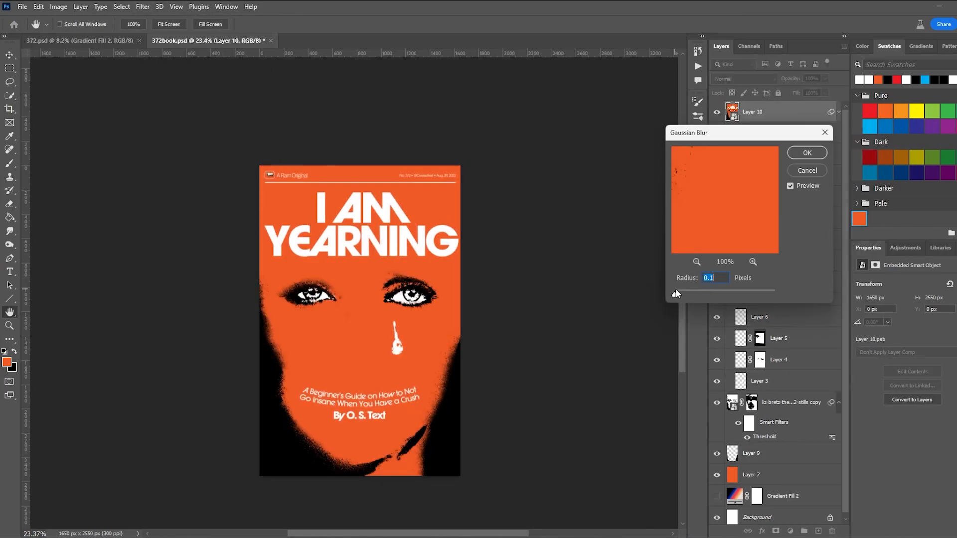
pyautogui.click(807, 152)
# Step: Add a Crystallize smart filter to the merged cover layer to roughen the print edges
pyautogui.click(143, 6)
pyautogui.moveTo(224, 196)
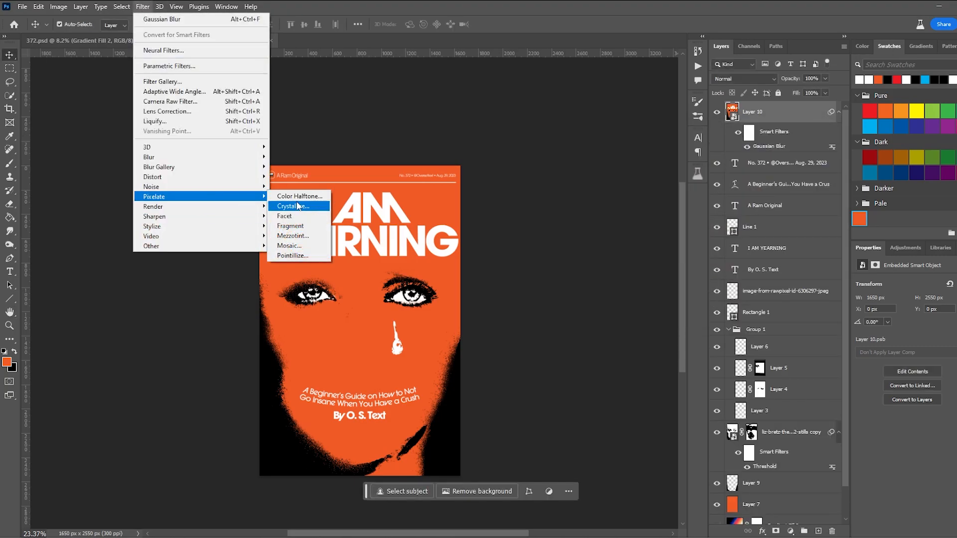
pyautogui.click(294, 207)
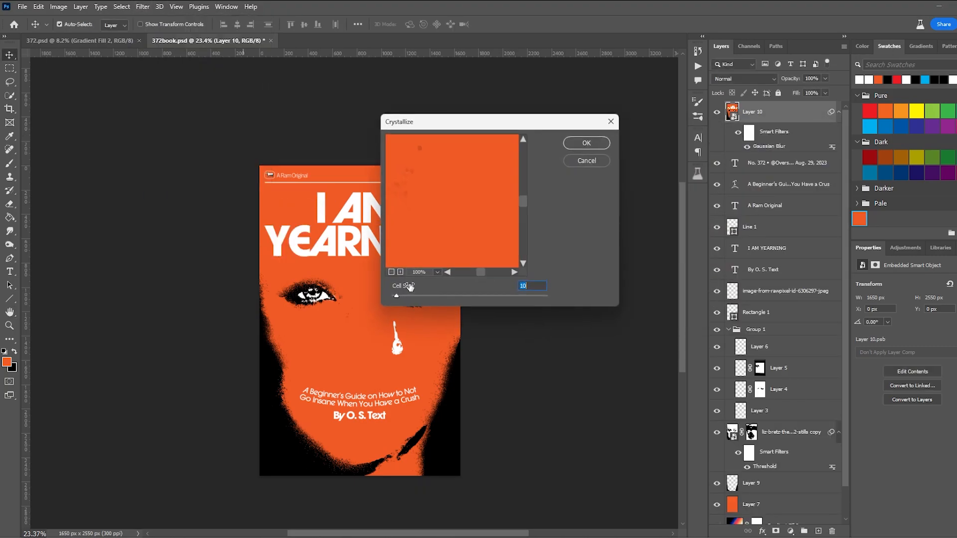
pyautogui.click(586, 143)
# Step: Place the Texturelabs_Grunge_251M image over the cover, rotated about -90° and scaled to cover the whole canvas
pyautogui.press('super+e')
pyautogui.click(442, 230)
pyautogui.moveTo(571, 206); pyautogui.dragTo(339, 209)
pyautogui.moveTo(471, 316); pyautogui.dragTo(450, 320)
pyautogui.moveTo(429, 319); pyautogui.dragTo(532, 336)
pyautogui.moveTo(438, 354); pyautogui.dragTo(392, 354)
pyautogui.moveTo(489, 317); pyautogui.dragTo(550, 314)
pyautogui.moveTo(420, 337); pyautogui.dragTo(407, 333)
pyautogui.moveTo(569, 305); pyautogui.dragTo(569, 309)
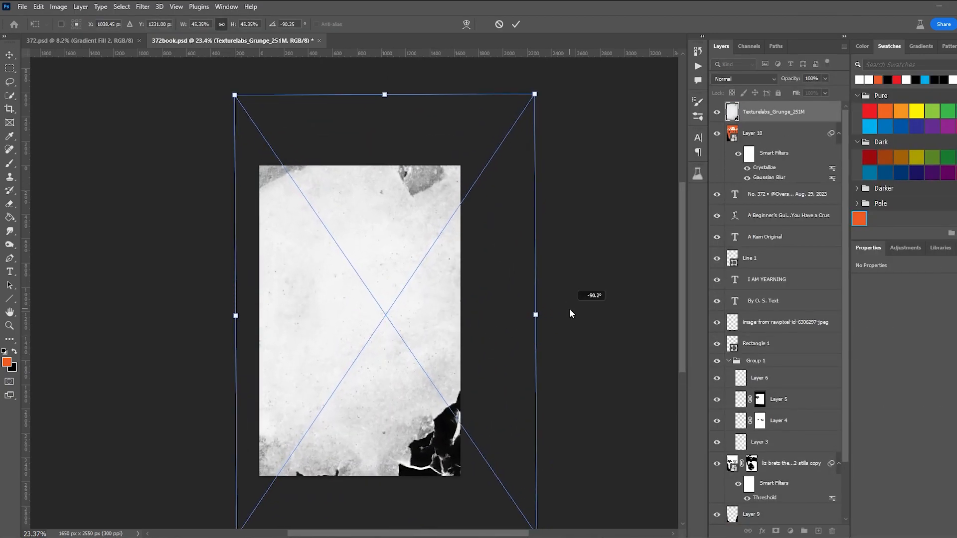
pyautogui.press('Return')
# Step: Try out blend modes on the Texturelabs_Grunge_251M layer, then delete it
pyautogui.click(744, 79)
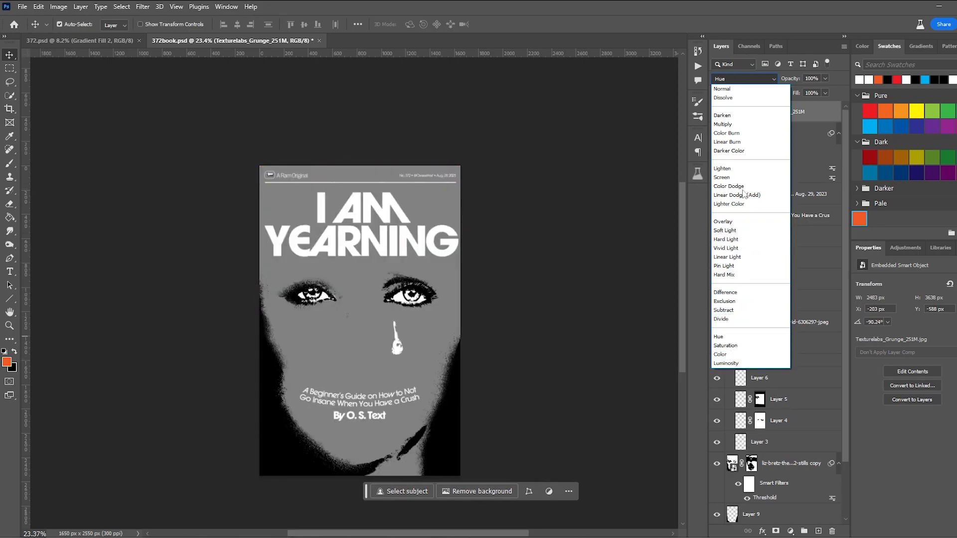
pyautogui.click(727, 88)
pyautogui.click(615, 321)
pyautogui.click(781, 118)
pyautogui.press('Delete')
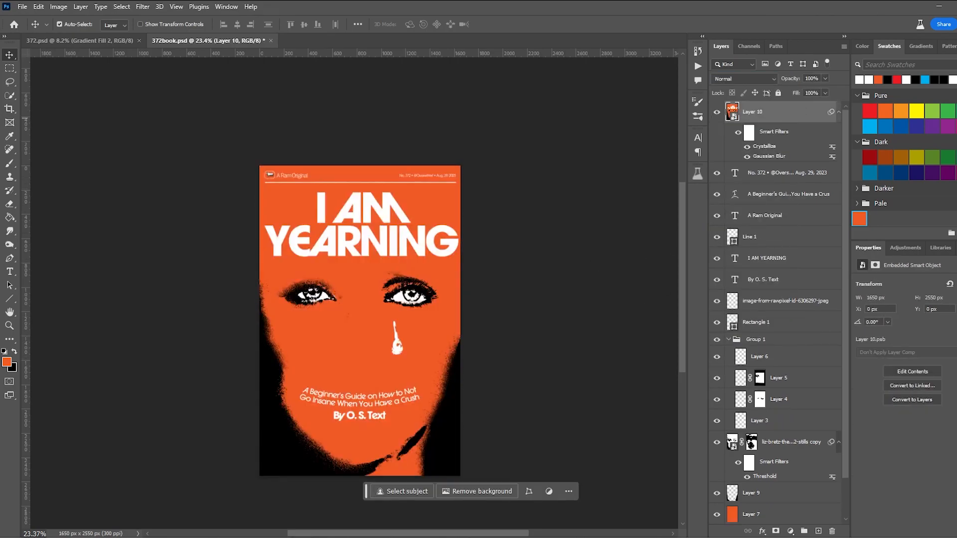
# Step: Place the Texturelabs_Paper_256L texture over the cover, rotated about 90° and scaled to the page, with the Screen blend mode
pyautogui.hotkey('alt', 'Tab')
pyautogui.moveTo(647, 299); pyautogui.dragTo(352, 217)
pyautogui.moveTo(468, 277); pyautogui.dragTo(349, 195)
pyautogui.moveTo(430, 323); pyautogui.dragTo(518, 347)
pyautogui.moveTo(447, 364); pyautogui.dragTo(416, 373)
pyautogui.moveTo(513, 346); pyautogui.dragTo(99, 294)
pyautogui.moveTo(513, 288); pyautogui.dragTo(513, 284)
pyautogui.moveTo(416, 294); pyautogui.dragTo(413, 289)
pyautogui.moveTo(528, 314); pyautogui.dragTo(528, 318)
pyautogui.press('Return')
pyautogui.click(744, 78)
pyautogui.click(737, 170)
# Step: Reshape the Texturelabs_Paper_256L layer so its worn edges line up with all four edges of the cover
pyautogui.moveTo(268, 385); pyautogui.dragTo(266, 388)
pyautogui.hotkey('ctrl', 't')
pyautogui.moveTo(484, 329); pyautogui.dragTo(461, 332)
pyautogui.moveTo(358, 495); pyautogui.dragTo(358, 476)
pyautogui.moveTo(358, 165); pyautogui.dragTo(359, 166)
pyautogui.moveTo(254, 320); pyautogui.dragTo(254, 322)
pyautogui.press('Return')
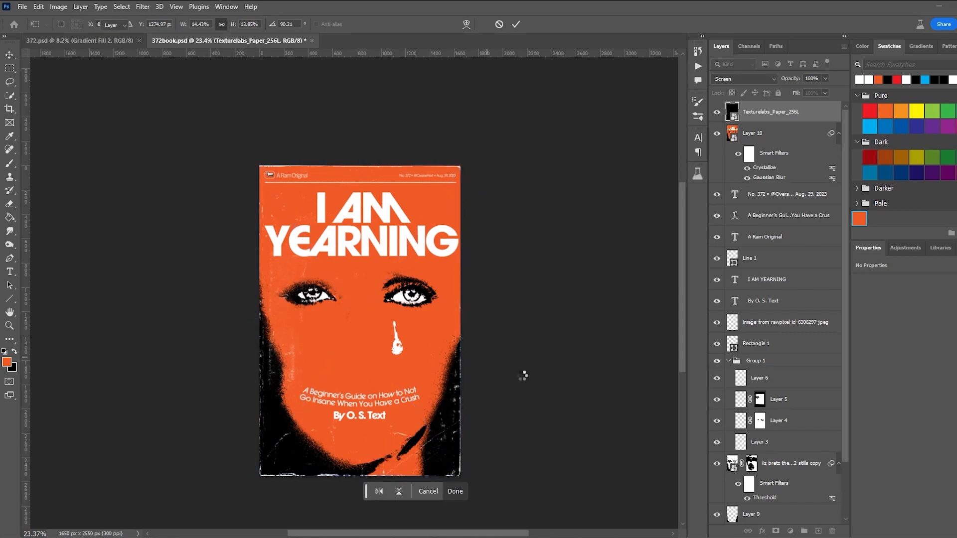
pyautogui.click(523, 375)
pyautogui.scroll(9, 300, 404)
pyautogui.scroll(-7, 273, 301)
pyautogui.click(58, 7)
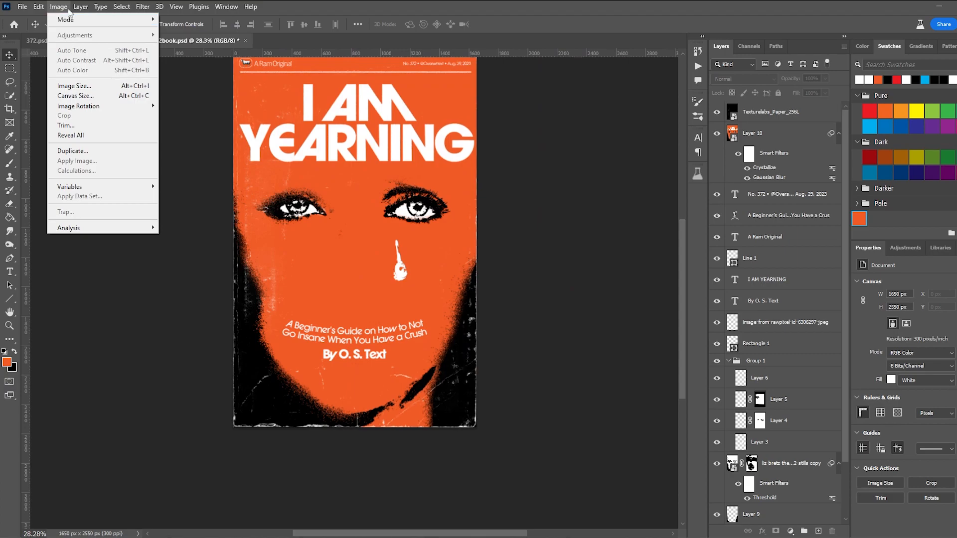
pyautogui.click(589, 296)
# Step: Open the Design Materials folder on drive D and look into the textures of Andrey Azizov Design Pack V
pyautogui.click(501, 536)
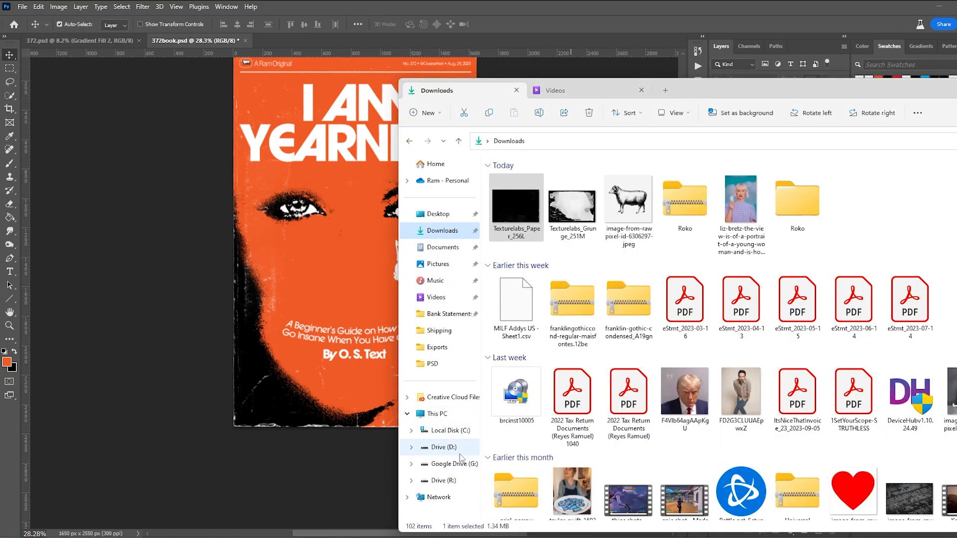
pyautogui.click(446, 447)
pyautogui.doubleClick(543, 308)
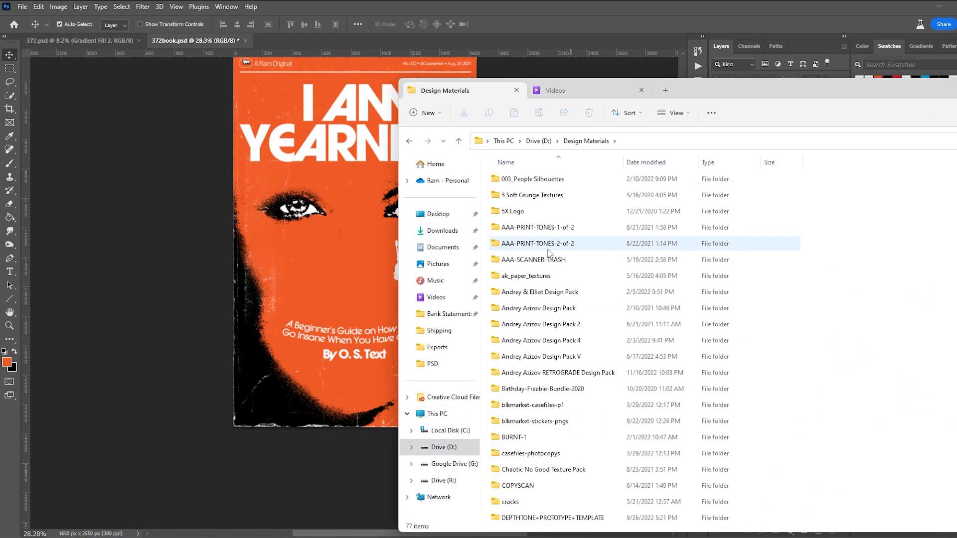
pyautogui.doubleClick(544, 357)
pyautogui.doubleClick(544, 195)
pyautogui.doubleClick(542, 243)
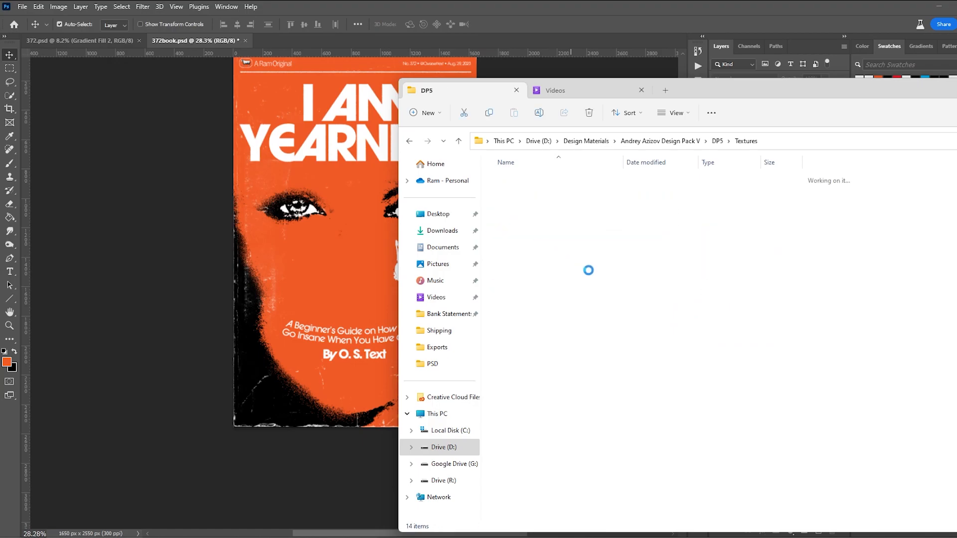
# Step: Return to Design Materials and open the Textures folder of Andrey Azizov Design Pack 4
pyautogui.hotkey('alt', 'Left')
pyautogui.hotkey('alt', 'Left')
pyautogui.hotkey('alt', 'Left')
pyautogui.doubleClick(531, 341)
pyautogui.doubleClick(515, 198)
pyautogui.doubleClick(521, 225)
pyautogui.moveTo(770, 98)
pyautogui.mouseDown()
pyautogui.moveTo(677, 89)
pyautogui.moveTo(757, 95)
pyautogui.mouseUp()
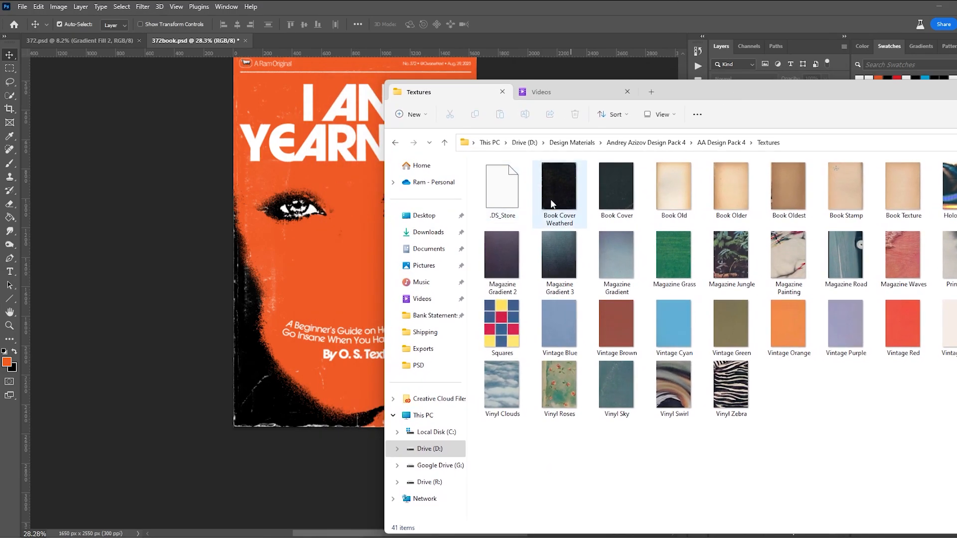
# Step: Place the Book Cover Weatherd texture centred over the cover, invert it, set it to Multiply and compare the cover without it
pyautogui.moveTo(547, 203); pyautogui.dragTo(353, 249)
pyautogui.moveTo(441, 272); pyautogui.dragTo(429, 273)
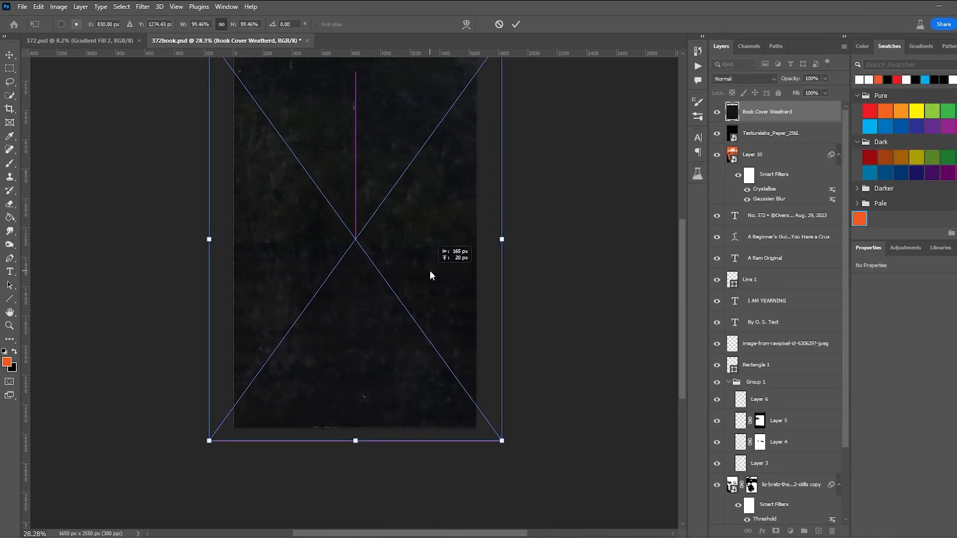
pyautogui.press('Return')
pyautogui.hotkey('ctrl', 'i')
pyautogui.click(744, 78)
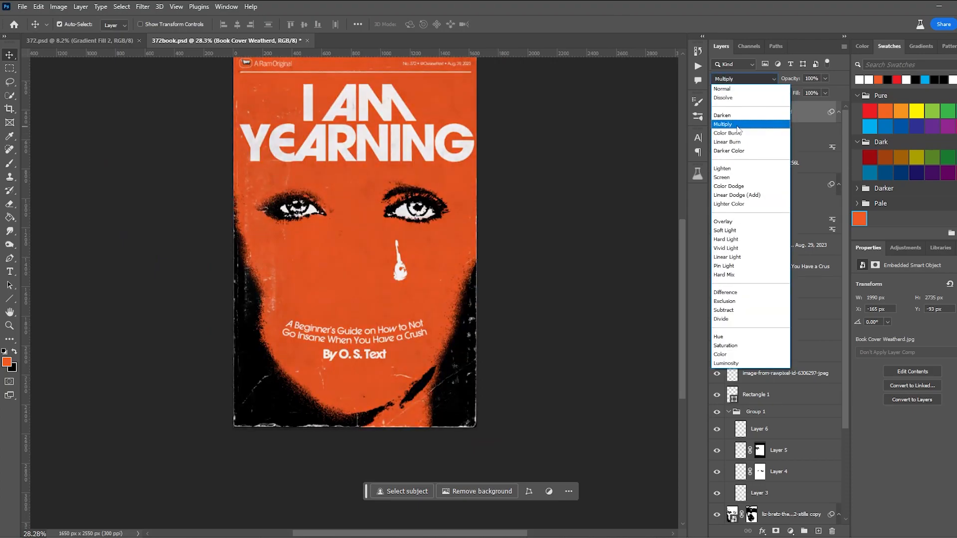
pyautogui.click(728, 125)
pyautogui.click(717, 112)
pyautogui.click(716, 112)
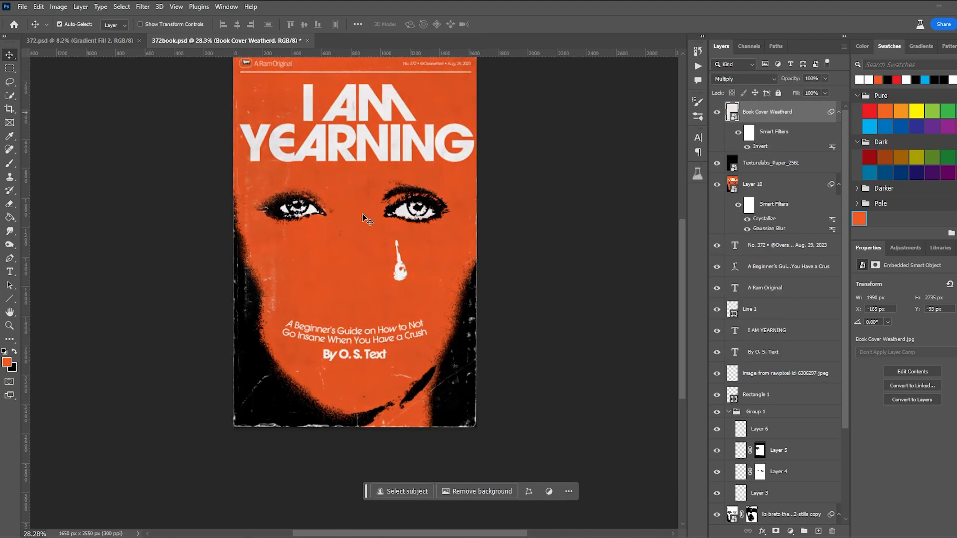
# Step: Try shifting the Book Cover Weatherd texture to a different position over the artwork
pyautogui.moveTo(366, 217); pyautogui.dragTo(423, 272)
pyautogui.scroll(8, 393, 209)
pyautogui.moveTo(392, 204); pyautogui.dragTo(419, 253)
pyautogui.scroll(-2, 420, 254)
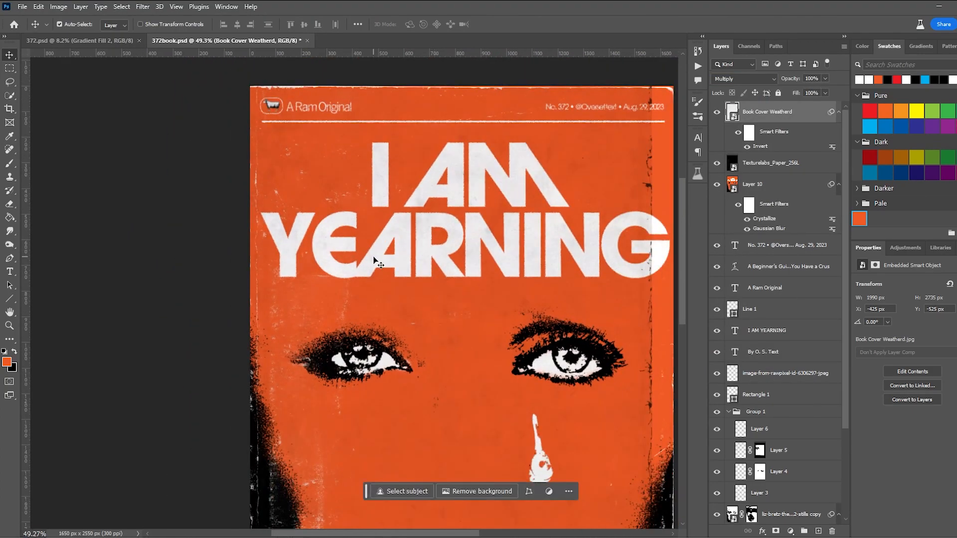
pyautogui.scroll(-3, 374, 263)
# Step: Apply legacy Brightness/Contrast to the Texturelabs_Paper_256L layer with brightness 17 and contrast 20
pyautogui.click(770, 163)
pyautogui.click(58, 6)
pyautogui.click(189, 37)
pyautogui.moveTo(471, 194); pyautogui.dragTo(481, 194)
pyautogui.moveTo(471, 169); pyautogui.dragTo(479, 169)
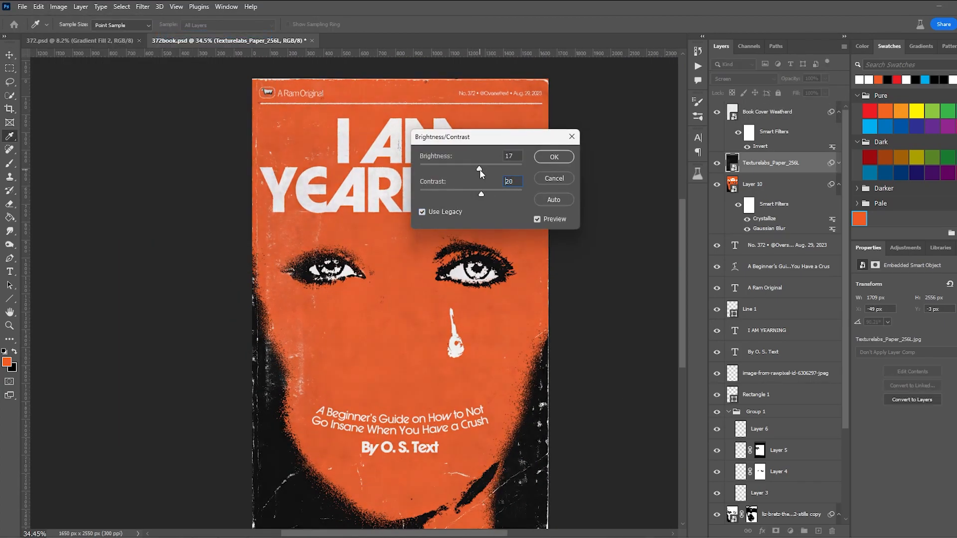
pyautogui.click(554, 157)
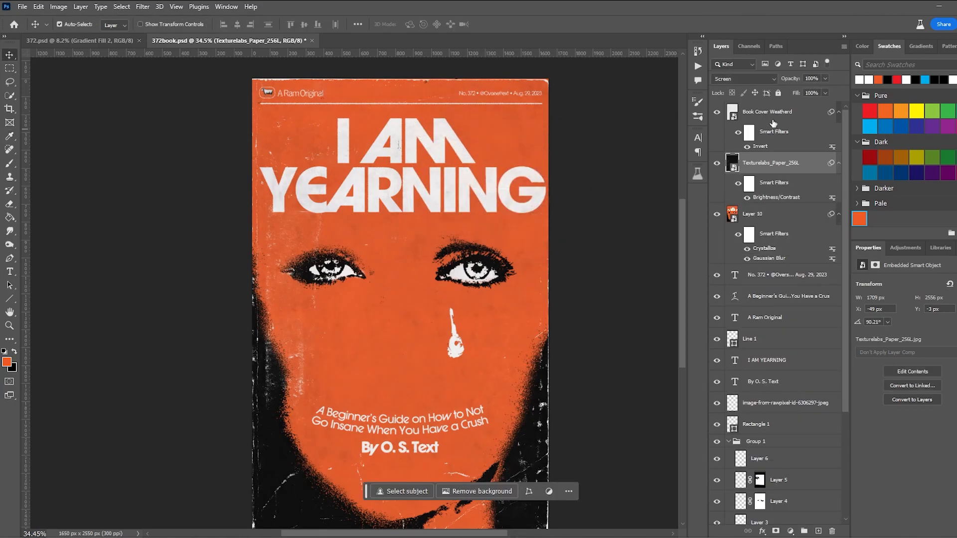
# Step: Try a Brightness/Contrast adjustment on the Book Cover Weatherd layer
pyautogui.click(768, 114)
pyautogui.click(58, 7)
pyautogui.moveTo(111, 38)
pyautogui.click(189, 36)
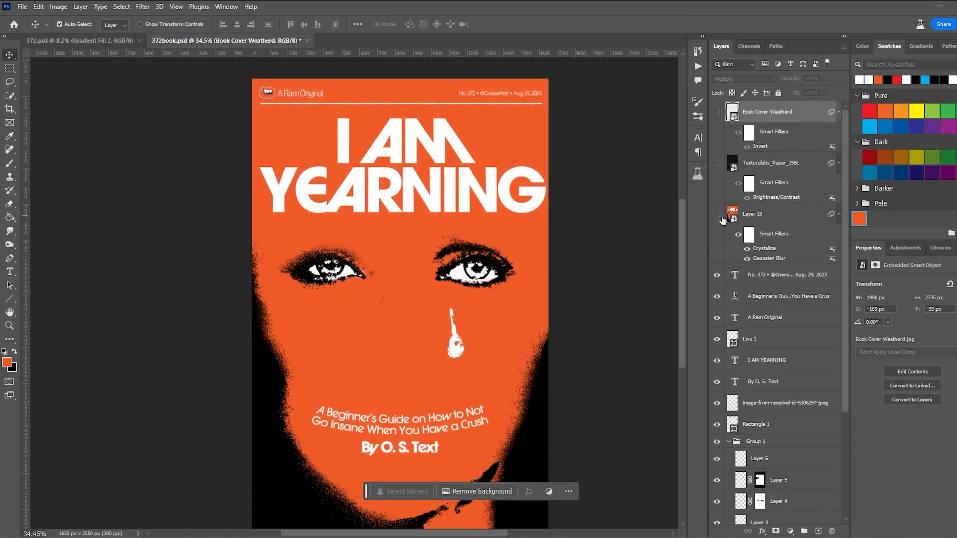
# Step: Tighten the letter kerning of YEARNING in the title and save the document
pyautogui.click(298, 200)
pyautogui.doubleClick(298, 200)
pyautogui.hotkey('alt', 'Left')
pyautogui.hotkey('alt', 'Left')
pyautogui.hotkey('alt', 'Left')
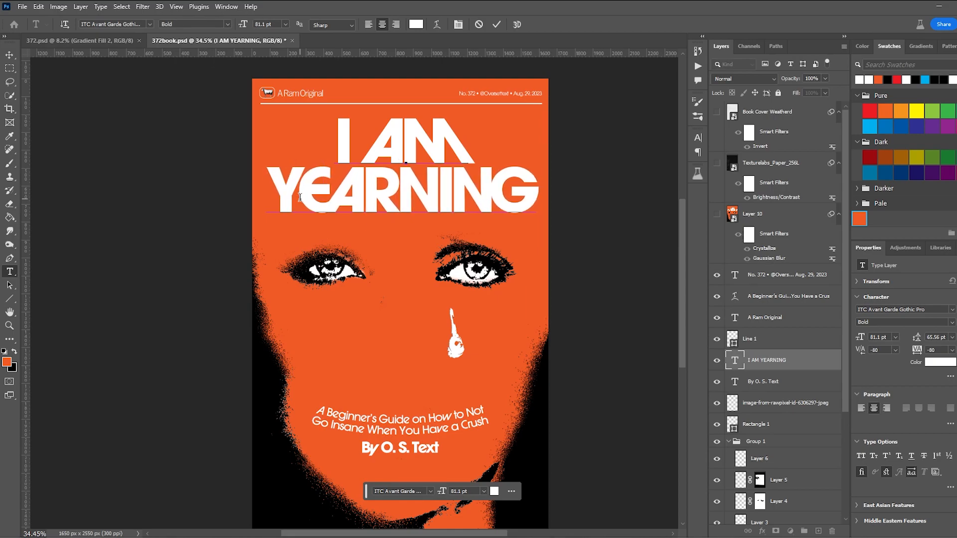
pyautogui.click(9, 55)
pyautogui.click(517, 229)
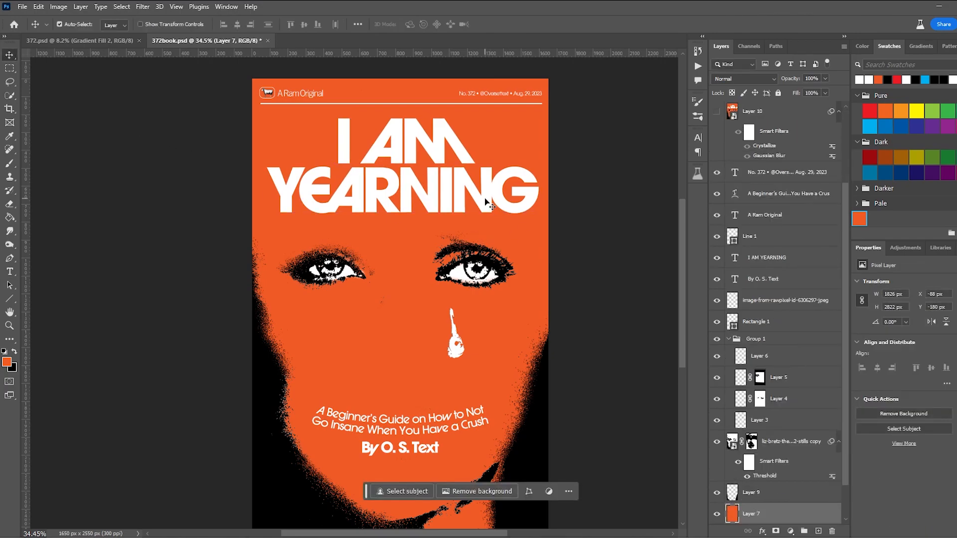
pyautogui.scroll(-3, 486, 204)
pyautogui.hotkey('ctrl', 's')
# Step: Stamp all visible artwork into a new merged layer, convert it to a smart object, and delete the old Layer 10
pyautogui.click(782, 179)
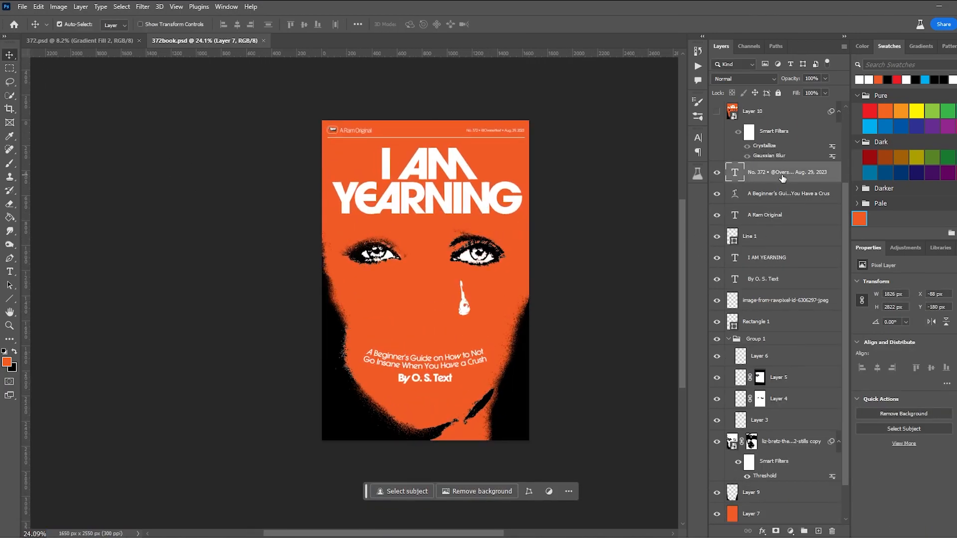
pyautogui.hotkey('ctrl', 'alt', 'shift', 'e')
pyautogui.rightClick(781, 177)
pyautogui.click(818, 266)
pyautogui.moveTo(795, 127); pyautogui.dragTo(812, 172)
pyautogui.hotkey('ctrl', 'z')
pyautogui.click(767, 117)
pyautogui.press('Delete')
# Step: Turn the Texturelabs_Paper_256L and Book Cover Weatherd texture layers back on over the merged cover
pyautogui.scroll(3, 820, 205)
pyautogui.click(718, 163)
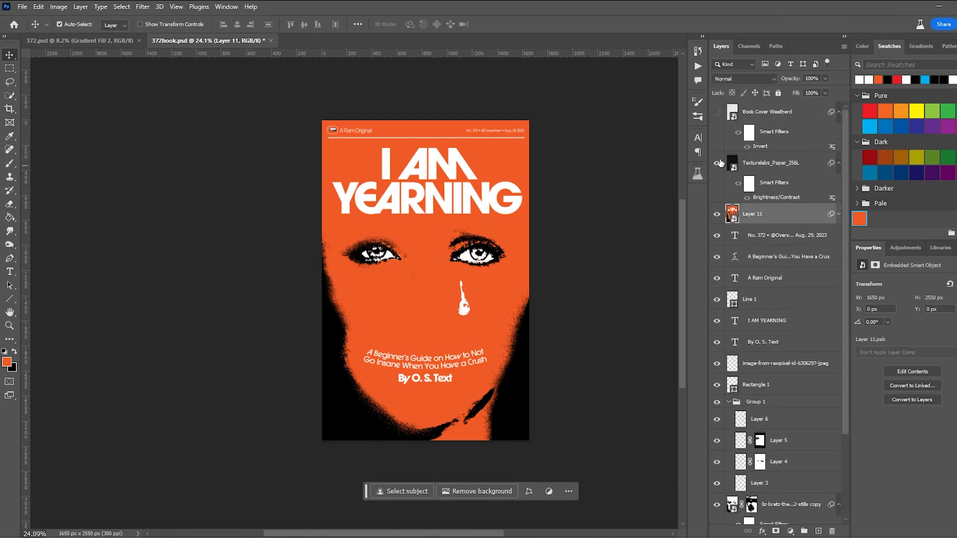
pyautogui.click(716, 112)
pyautogui.scroll(5, 449, 224)
pyautogui.scroll(-2, 402, 228)
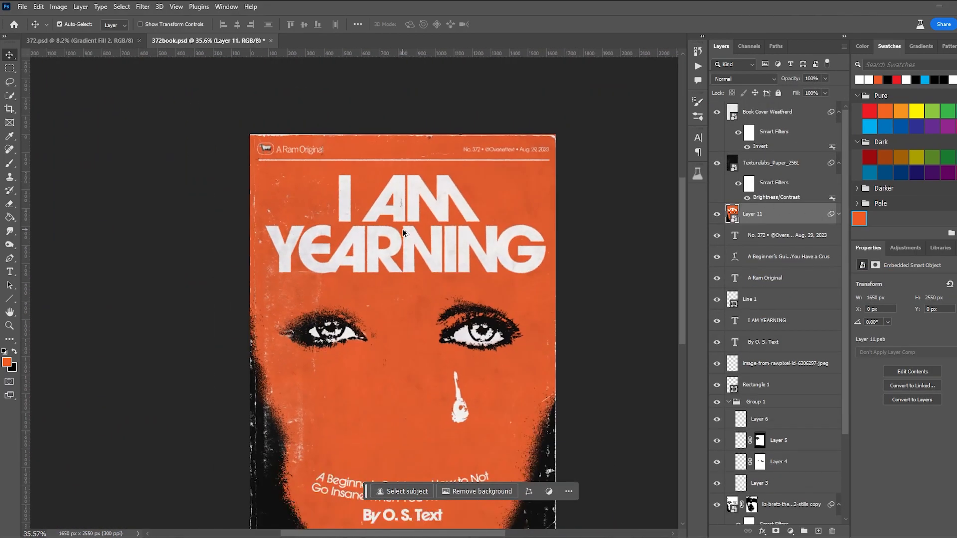
# Step: Examine how the worn paper and book textures look across the cover and along its lower edges
pyautogui.moveTo(402, 228); pyautogui.dragTo(357, 222)
pyautogui.moveTo(510, 392); pyautogui.dragTo(513, 318)
pyautogui.scroll(4, 459, 379)
pyautogui.click(473, 396)
pyautogui.scroll(-6, 518, 448)
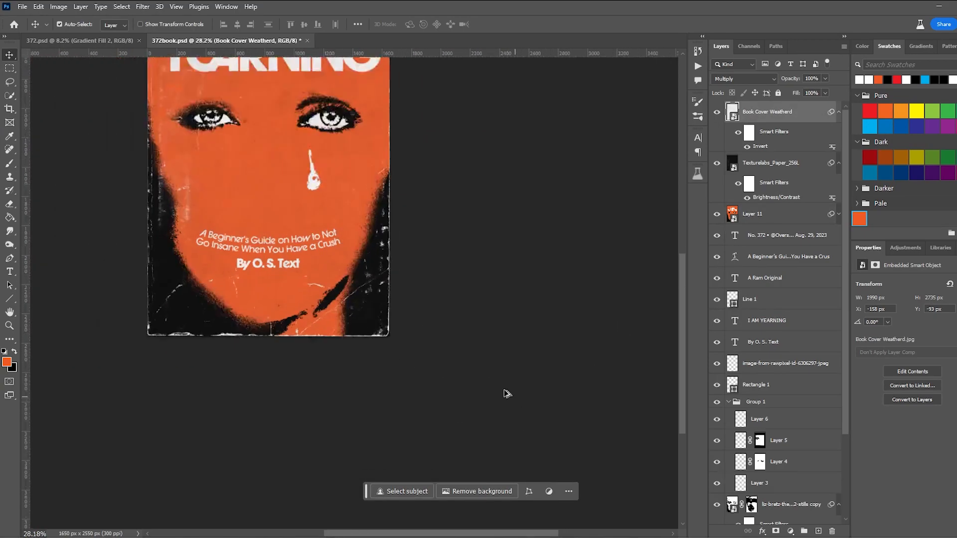
pyautogui.scroll(5, 518, 372)
pyautogui.moveTo(396, 321); pyautogui.dragTo(545, 266)
pyautogui.scroll(-4, 545, 266)
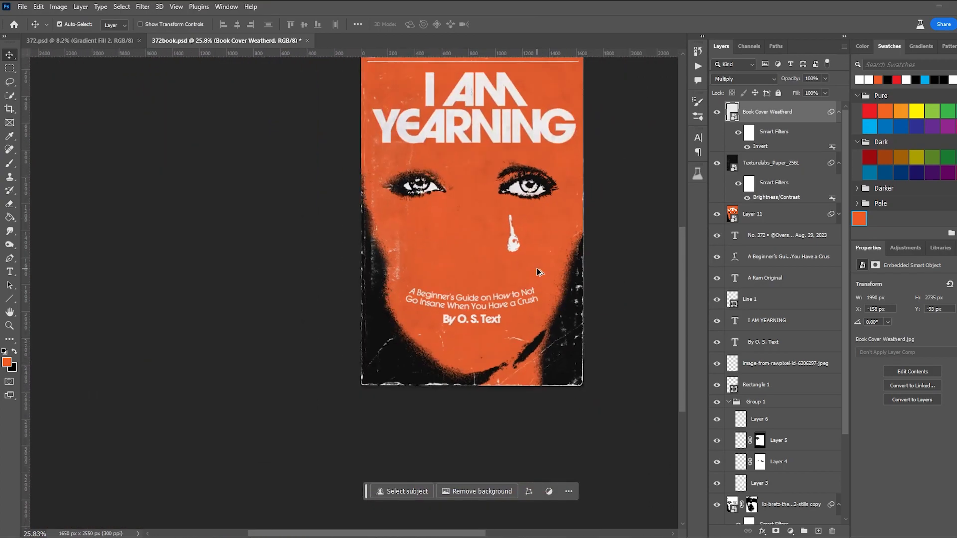
# Step: Apply a Levels adjustment as a smart filter to the Texturelabs_Paper_256L layer
pyautogui.click(763, 183)
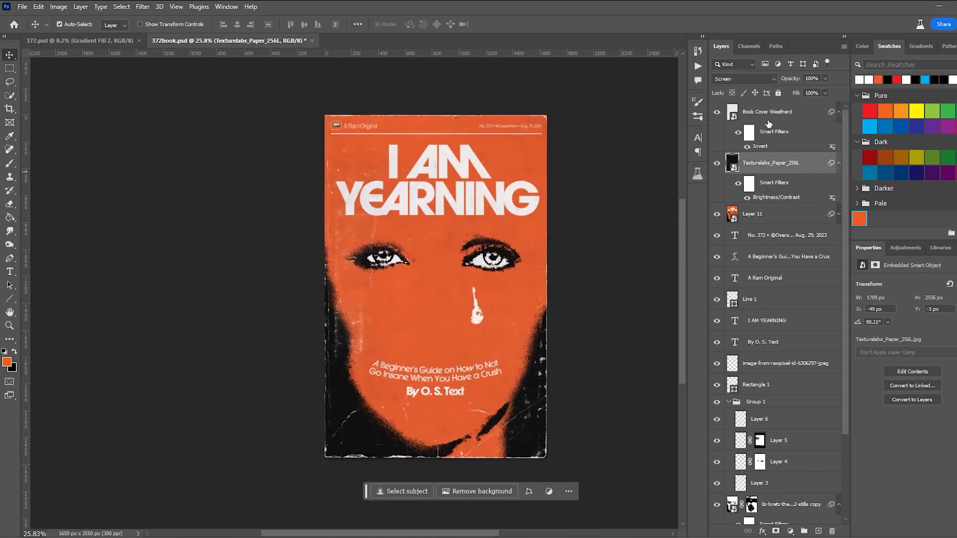
pyautogui.click(59, 7)
pyautogui.moveTo(75, 35)
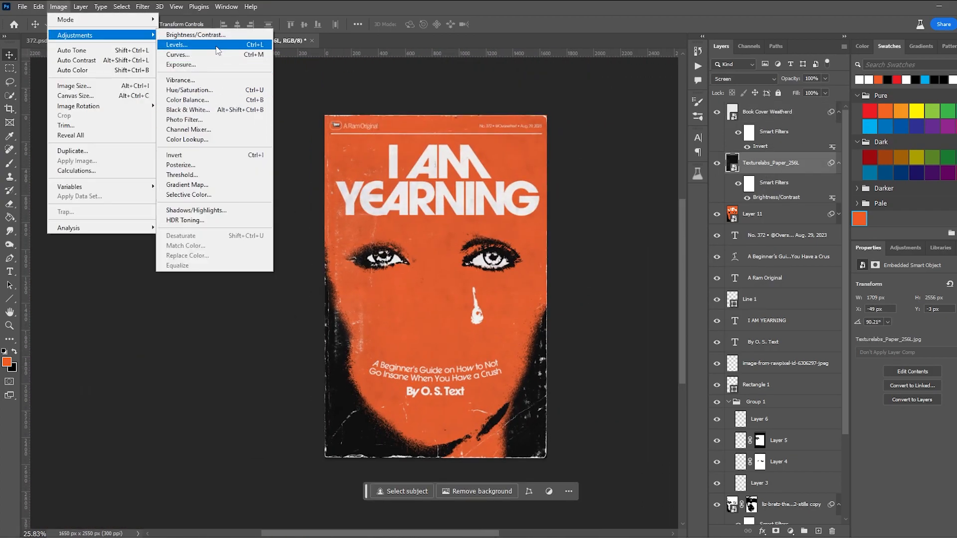
pyautogui.click(217, 47)
pyautogui.moveTo(463, 102); pyautogui.dragTo(601, 113)
pyautogui.moveTo(669, 231)
pyautogui.mouseDown()
pyautogui.moveTo(620, 234)
pyautogui.moveTo(656, 233)
pyautogui.mouseUp()
pyautogui.moveTo(597, 231)
pyautogui.mouseDown()
pyautogui.moveTo(542, 232)
pyautogui.moveTo(621, 235)
pyautogui.moveTo(599, 235)
pyautogui.mouseUp()
pyautogui.click(712, 133)
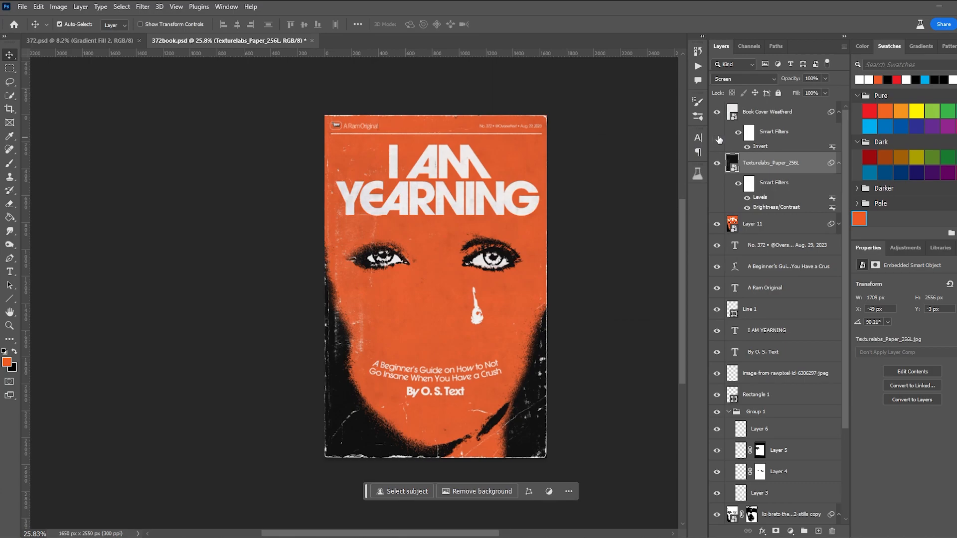
# Step: Transform the Texturelabs_Paper_256L texture so its edges sit just outside the page's upper edge and corners
pyautogui.scroll(12, 508, 144)
pyautogui.scroll(-5, 581, 114)
pyautogui.hotkey('ctrl', 't')
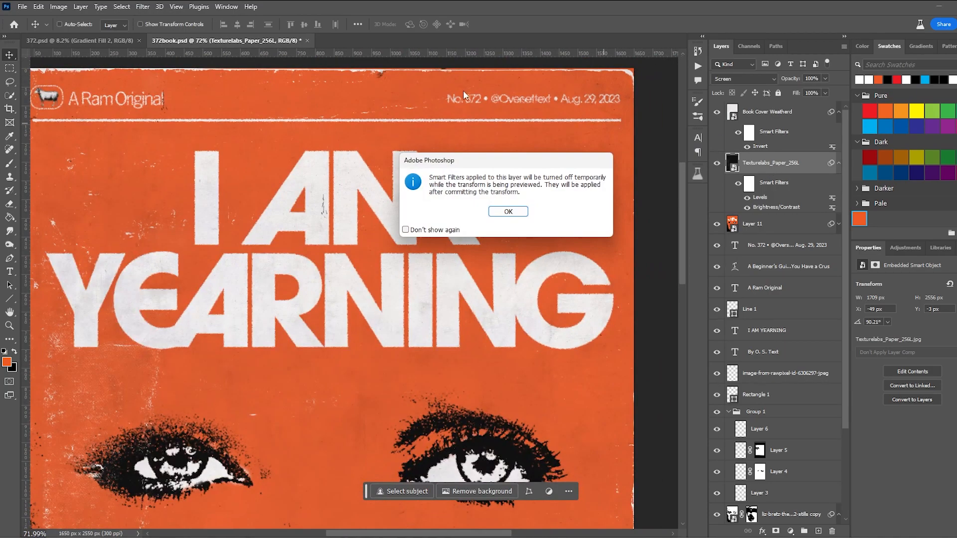
pyautogui.click(509, 211)
pyautogui.scroll(-3, 509, 195)
pyautogui.moveTo(367, 99); pyautogui.dragTo(367, 94)
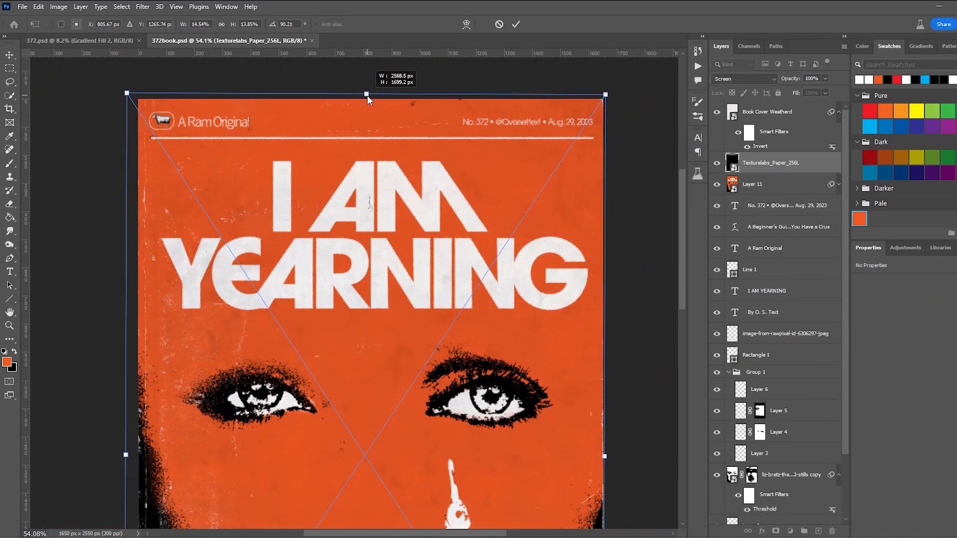
pyautogui.moveTo(131, 94); pyautogui.dragTo(135, 100)
pyautogui.scroll(3, 215, 130)
pyautogui.moveTo(415, 91); pyautogui.dragTo(421, 88)
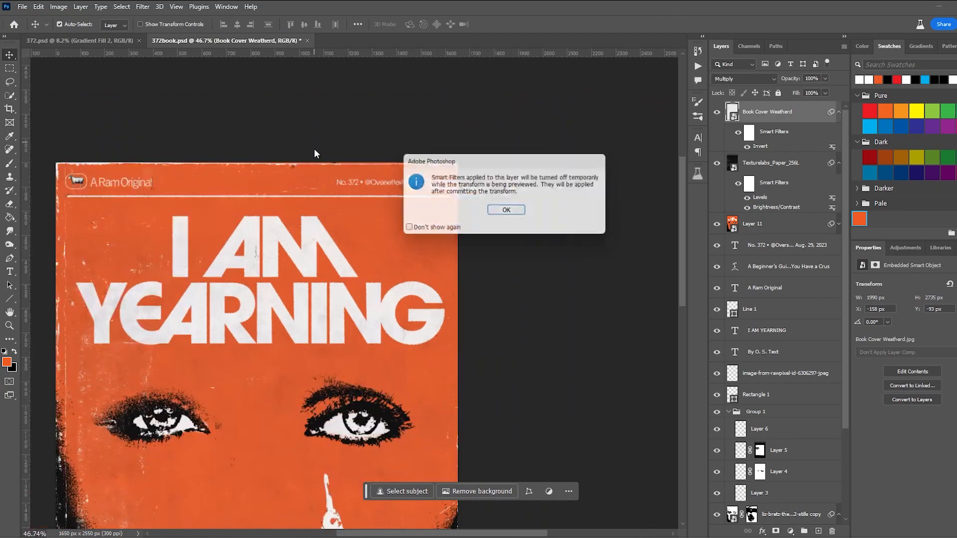
# Step: Fine-tune the Texturelabs_Paper_256L texture to about 1696 by 2573 px and save the document
pyautogui.moveTo(259, 140); pyautogui.dragTo(260, 133)
pyautogui.press('Return')
pyautogui.click(775, 167)
pyautogui.hotkey('ctrl', 't')
pyautogui.click(508, 213)
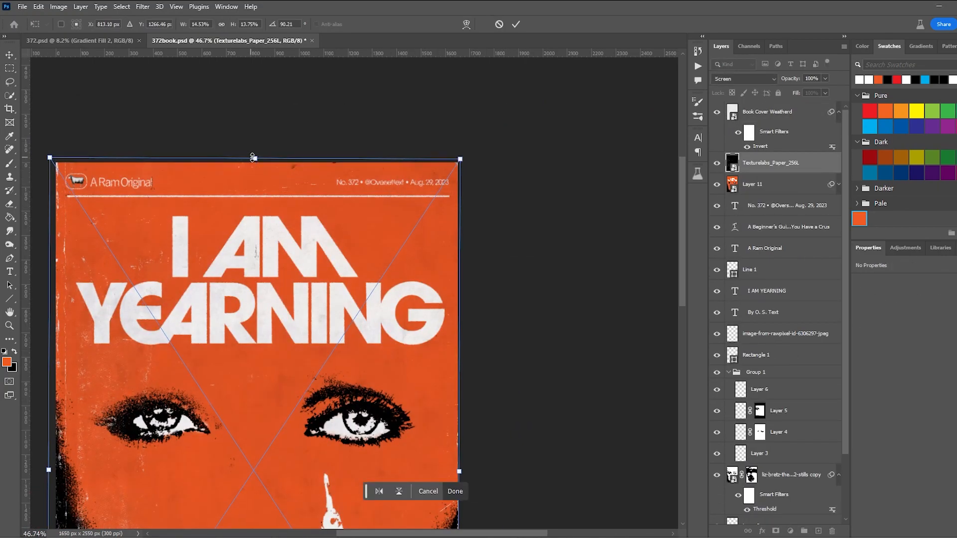
pyautogui.scroll(-4, 513, 222)
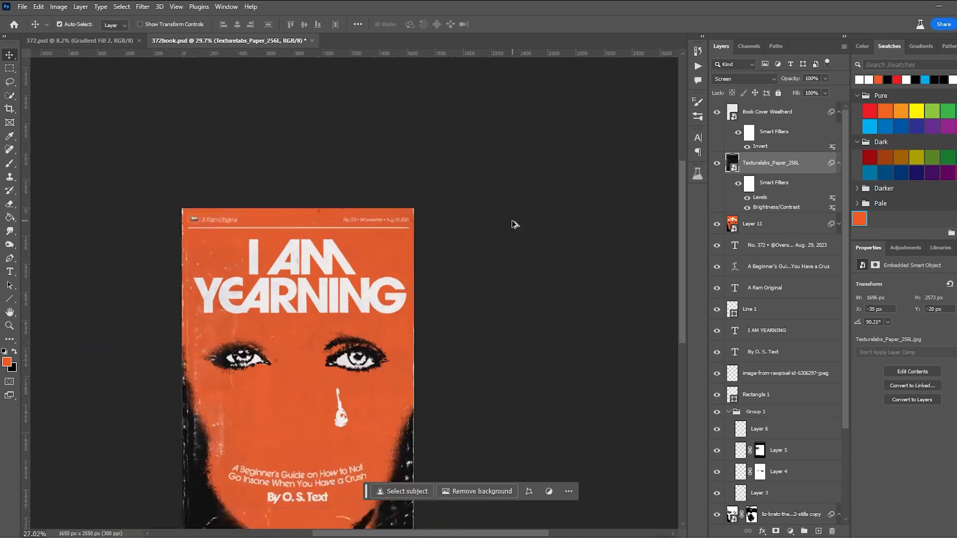
pyautogui.moveTo(461, 349); pyautogui.dragTo(493, 236)
pyautogui.click(492, 237)
pyautogui.scroll(-2, 492, 236)
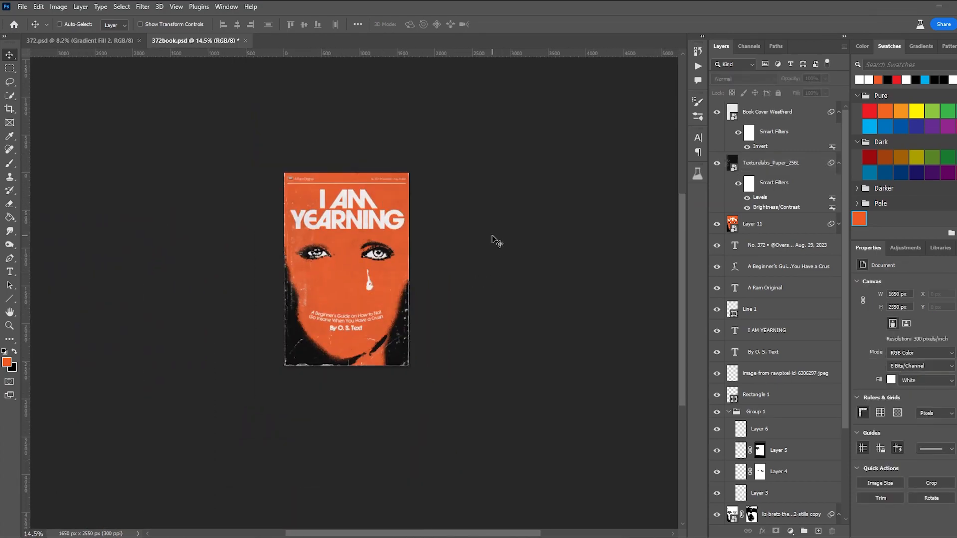
pyautogui.scroll(-4, 492, 237)
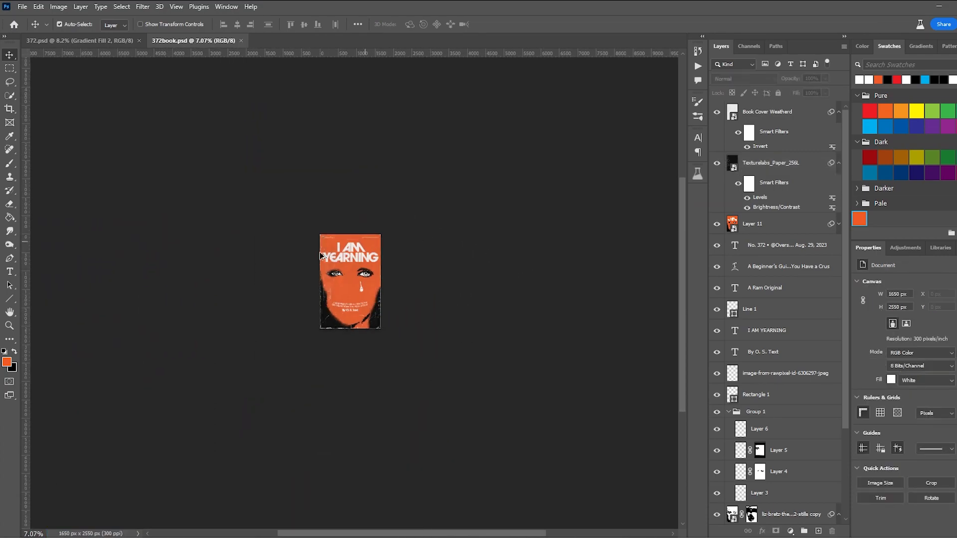
# Step: Stamp the textured cover into a new merged layer above Book Cover Weatherd
pyautogui.scroll(10, 321, 247)
pyautogui.scroll(-3, 321, 248)
pyautogui.click(754, 118)
pyautogui.hotkey('ctrl', 'shift', 'alt', 'e')
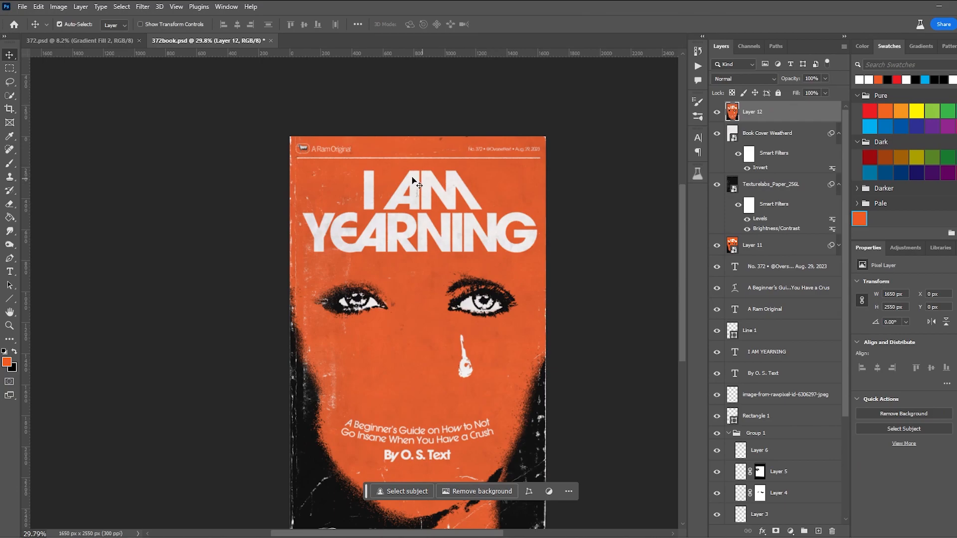
# Step: In 372.psd, group every layer above the Background and hide the group
pyautogui.click(119, 41)
pyautogui.hotkey('ctrl', 'a')
pyautogui.hotkey('ctrl', 'c')
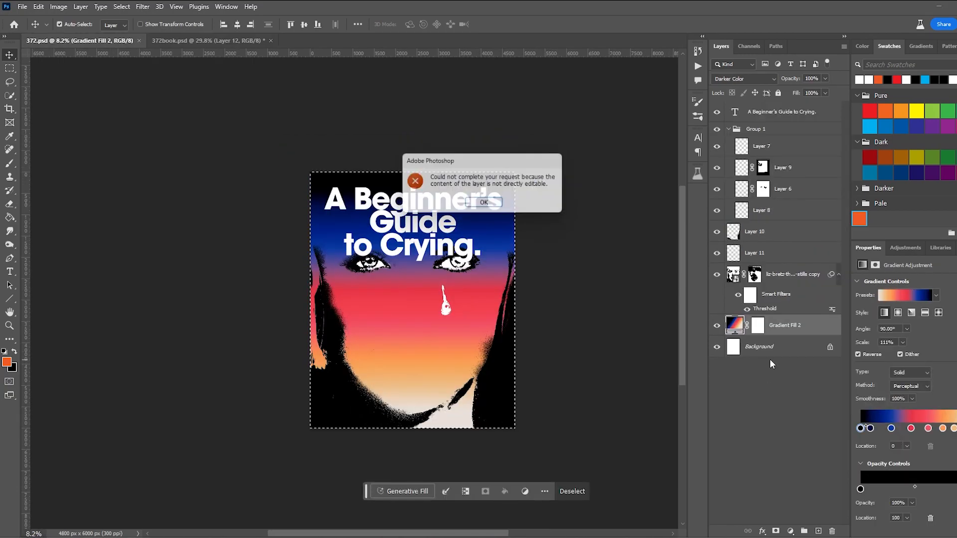
pyautogui.click(485, 204)
pyautogui.keyDown('shift'); pyautogui.click(785, 113); pyautogui.keyUp('shift')
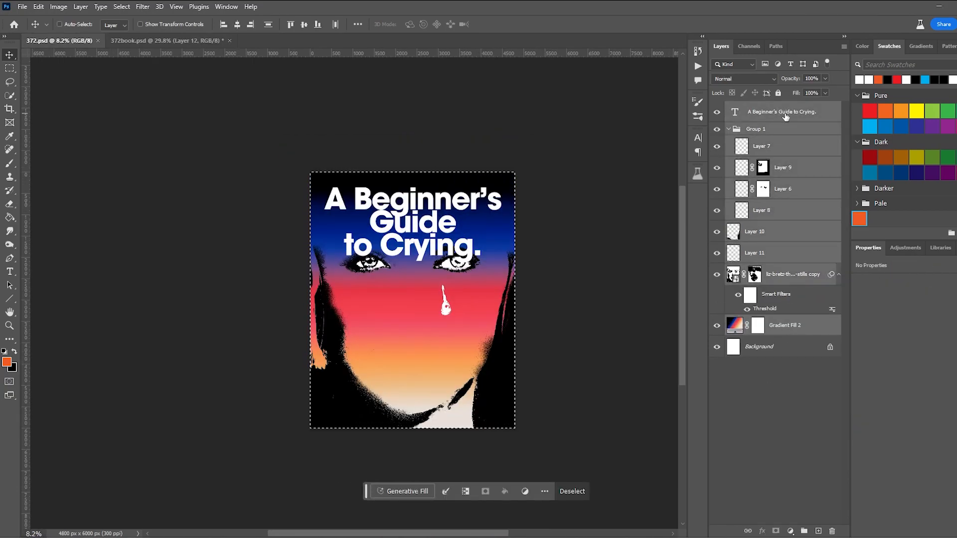
pyautogui.hotkey('ctrl', 'g')
pyautogui.click(717, 108)
# Step: Fill the Background layer of the poster with black using the Paint Bucket
pyautogui.click(759, 125)
pyautogui.click(10, 218)
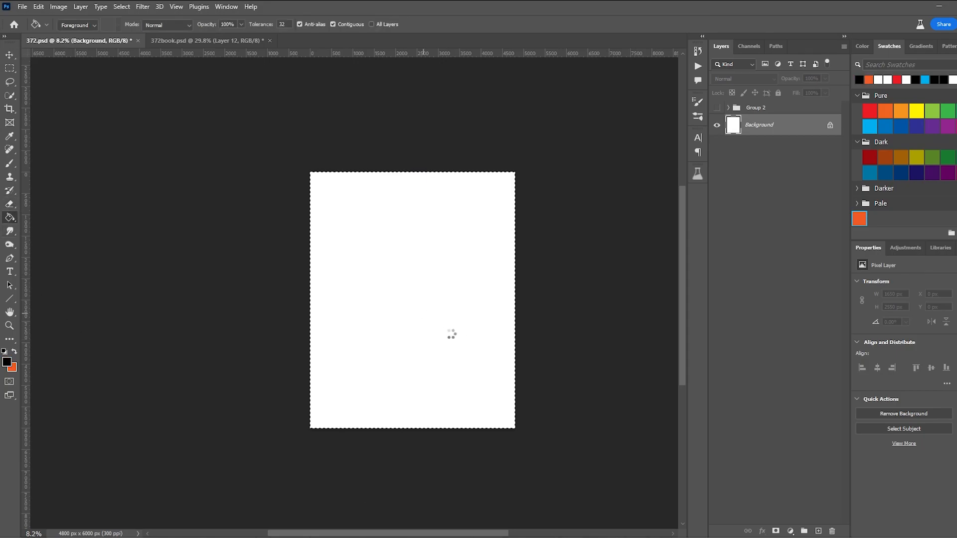
pyautogui.click(463, 340)
# Step: Bring the merged cover layer from 372book.psd into 372.psd and convert it to a smart object
pyautogui.click(169, 40)
pyautogui.moveTo(104, 44); pyautogui.dragTo(414, 389)
pyautogui.rightClick(770, 125)
pyautogui.click(806, 266)
# Step: Enlarge the placed book cover and position it in the middle of the black canvas
pyautogui.hotkey('ctrl', 't')
pyautogui.moveTo(414, 247)
pyautogui.mouseDown()
pyautogui.moveTo(414, 208)
pyautogui.moveTo(423, 255)
pyautogui.mouseUp()
pyautogui.moveTo(493, 299); pyautogui.dragTo(494, 295)
pyautogui.hotkey('ctrl', 'z')
pyautogui.press('Return')
pyautogui.click(494, 284)
pyautogui.scroll(5, 410, 294)
pyautogui.scroll(-3, 411, 292)
pyautogui.scroll(3, 409, 288)
pyautogui.scroll(-2, 410, 291)
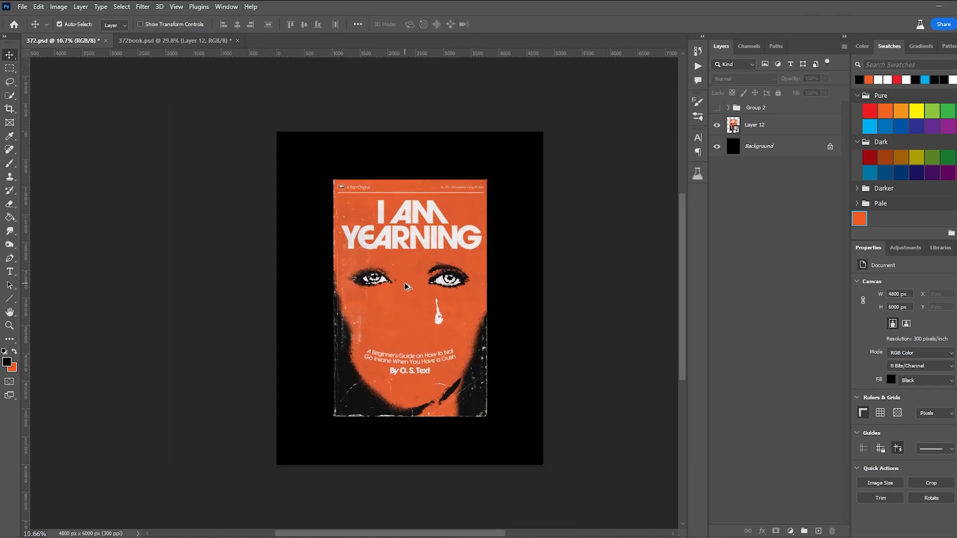
# Step: Paint black over the cover's white worn upper-right corner on a new layer with a small brush
pyautogui.scroll(4, 468, 216)
pyautogui.scroll(10, 518, 160)
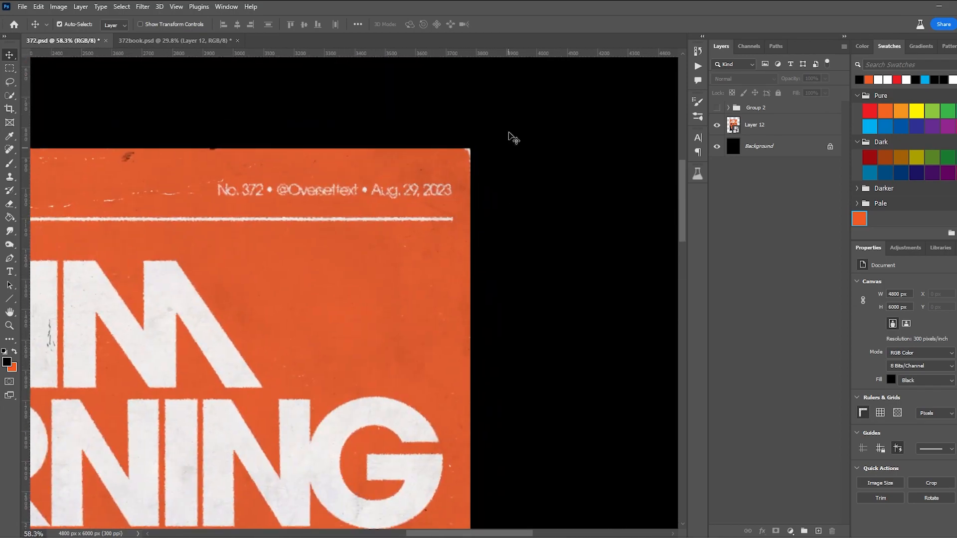
pyautogui.click(74, 25)
pyautogui.doubleClick(59, 124)
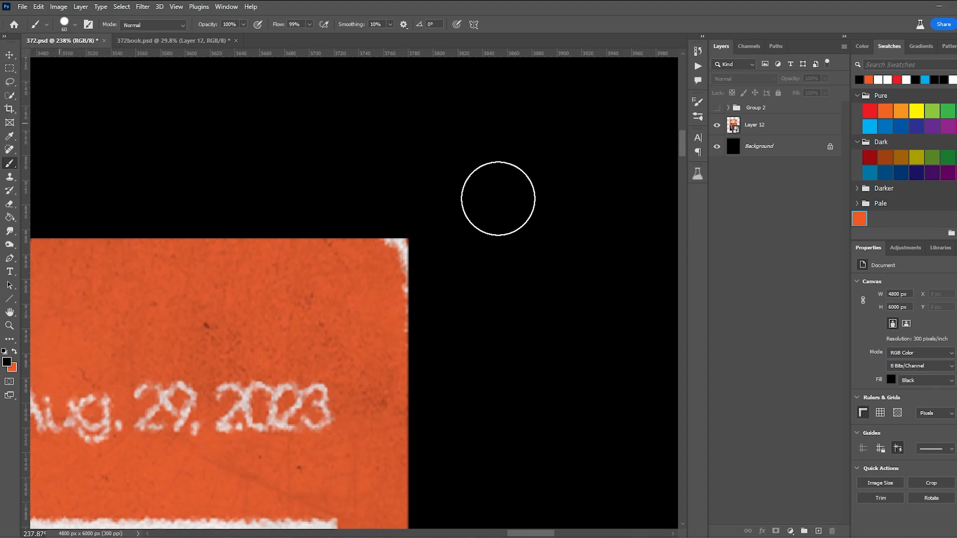
pyautogui.hotkey('ctrl', 'shift', 'alt', 'n')
pyautogui.click(404, 236)
pyautogui.scroll(-10, 466, 250)
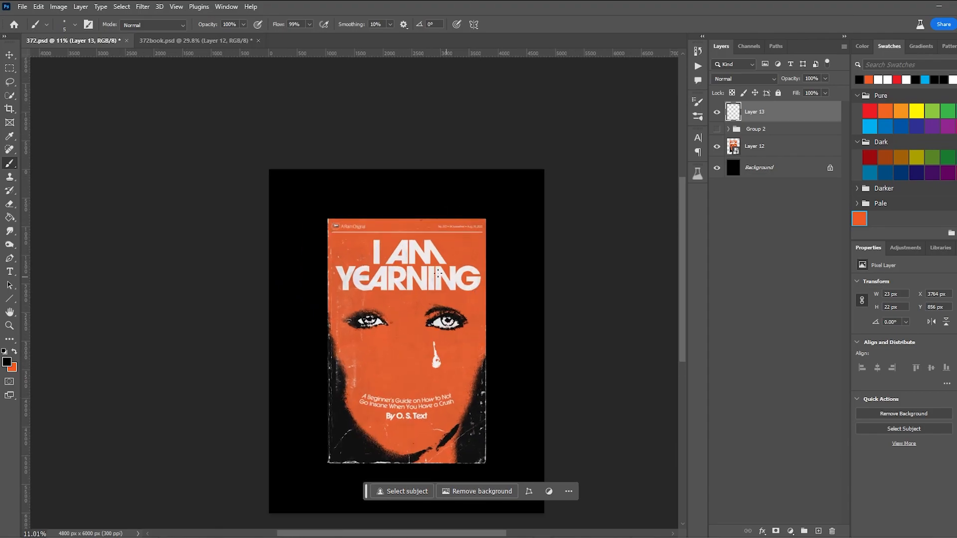
pyautogui.click(459, 206)
pyautogui.scroll(5, 440, 263)
pyautogui.scroll(-6, 436, 269)
pyautogui.scroll(5, 406, 346)
pyautogui.scroll(-5, 360, 380)
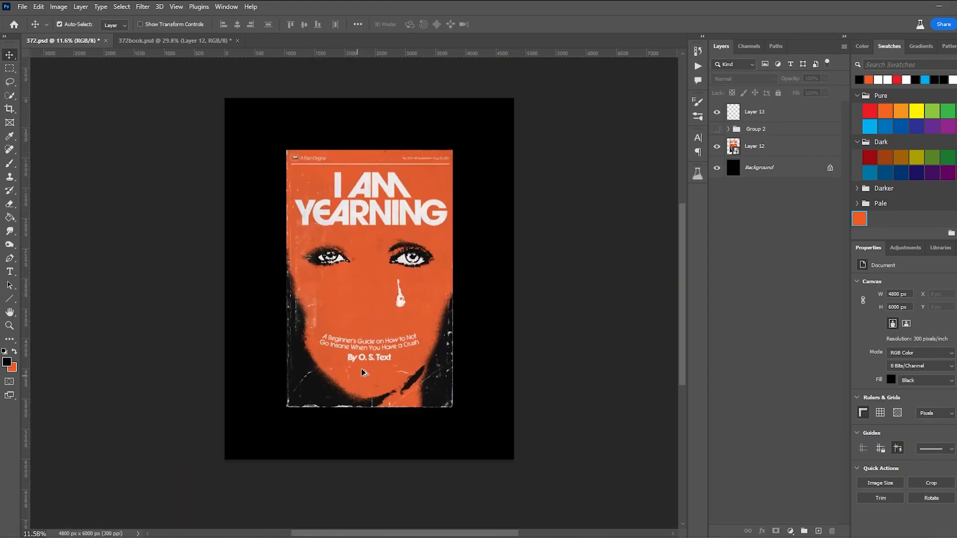
# Step: Scale the book cover up further on the black canvas, centre it vertically, and save the document
pyautogui.click(359, 368)
pyautogui.hotkey('ctrl', 't')
pyautogui.moveTo(371, 148); pyautogui.dragTo(373, 117)
pyautogui.moveTo(393, 159)
pyautogui.mouseDown()
pyautogui.moveTo(398, 186)
pyautogui.moveTo(394, 176)
pyautogui.mouseUp()
pyautogui.moveTo(369, 423); pyautogui.dragTo(369, 430)
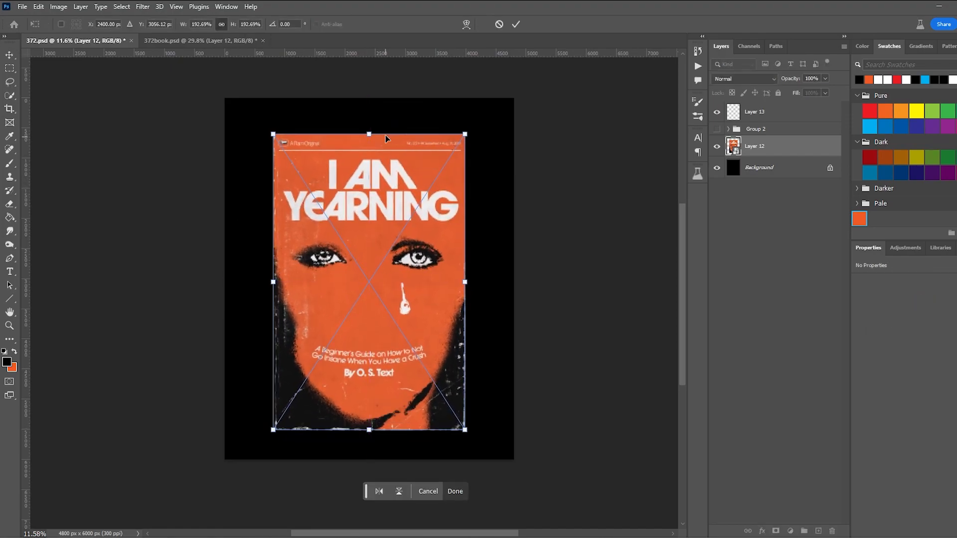
pyautogui.moveTo(370, 135); pyautogui.dragTo(370, 118)
pyautogui.moveTo(380, 150); pyautogui.dragTo(380, 155)
pyautogui.click(579, 207)
pyautogui.scroll(-5, 578, 208)
pyautogui.scroll(7, 577, 202)
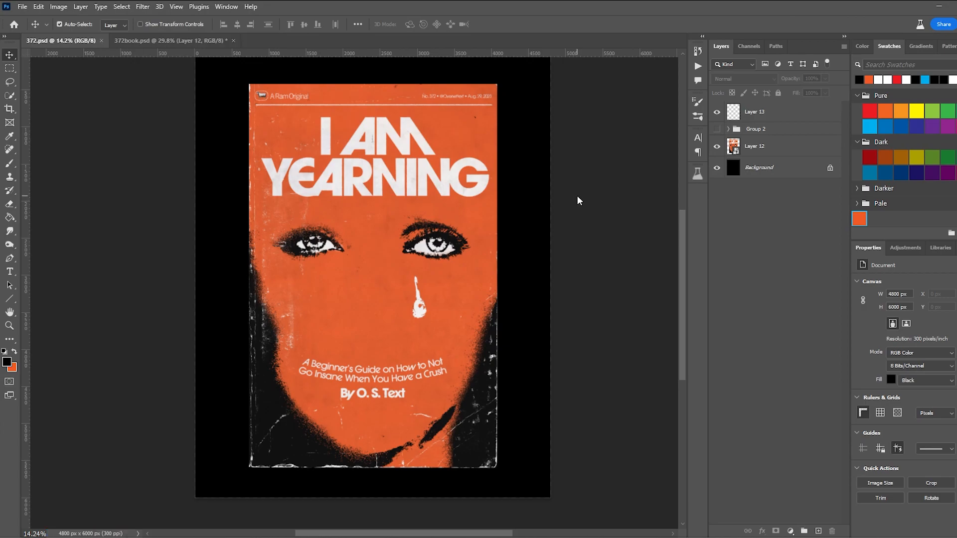
pyautogui.scroll(-5, 578, 200)
pyautogui.scroll(4, 577, 197)
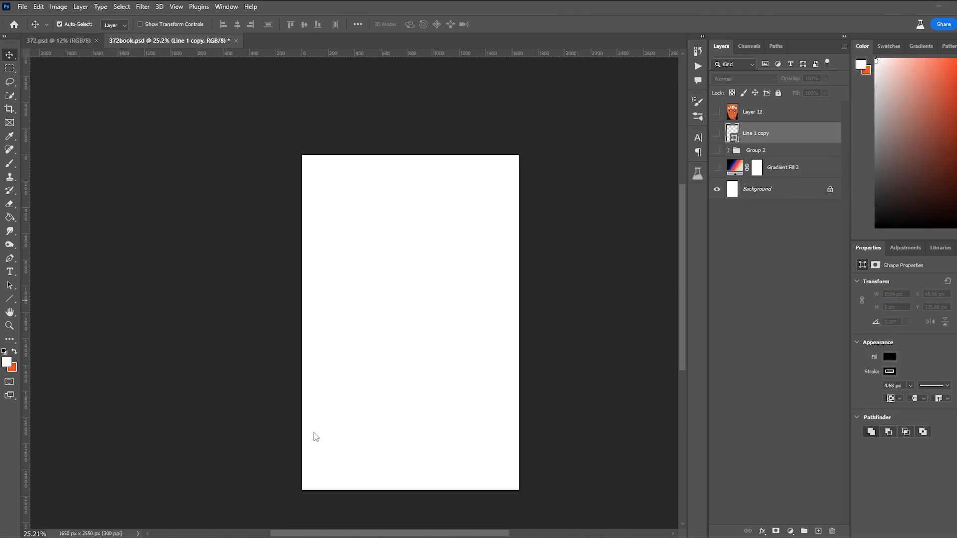
# Step: Add the heading CHAPTER 1 in black ITC Avant Garde Gothic Pro Bold and centre it on the blank page in 372book.psd
pyautogui.press('t')
pyautogui.click(397, 282)
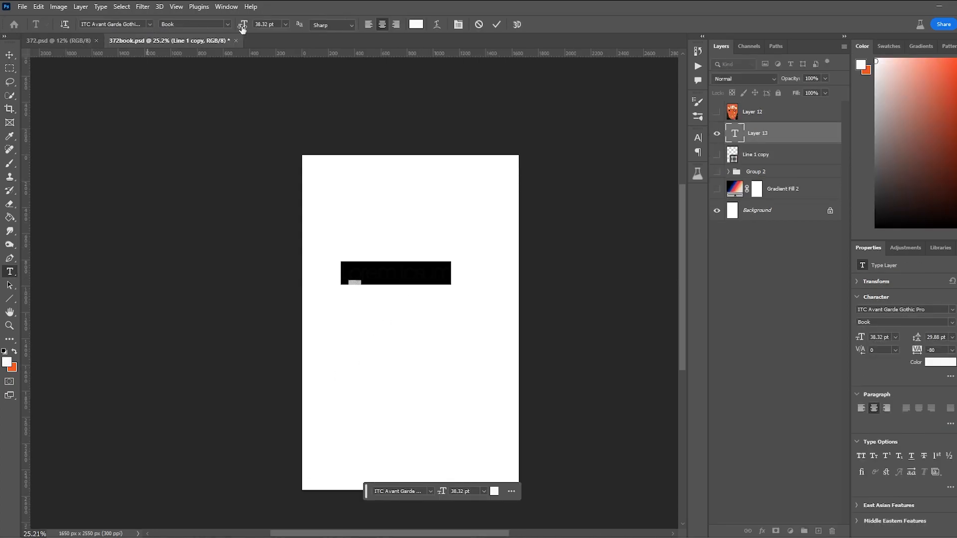
pyautogui.click(416, 24)
pyautogui.click(787, 132)
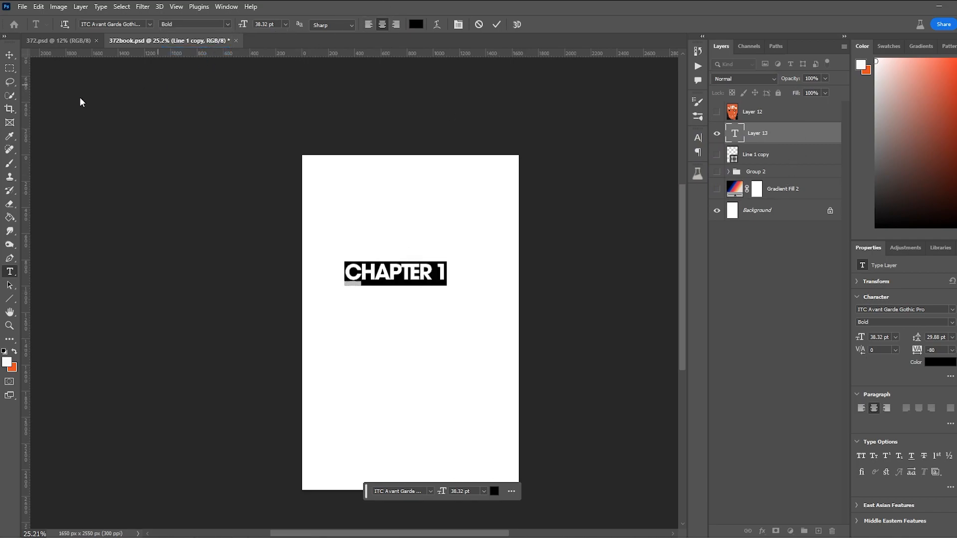
pyautogui.click(10, 55)
pyautogui.moveTo(409, 271); pyautogui.dragTo(427, 314)
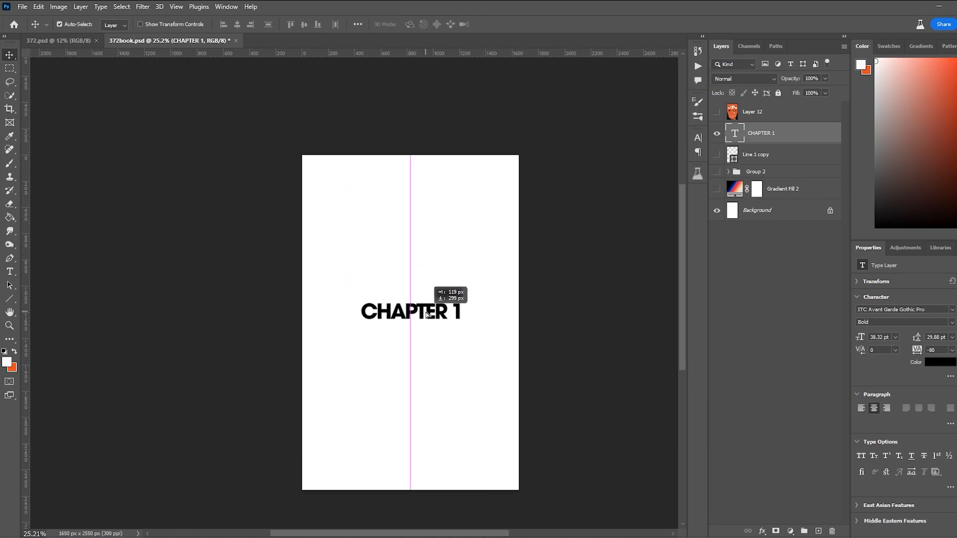
pyautogui.click(306, 24)
pyautogui.hotkey('ctrl', 'd')
# Step: Add the subtitle "How to Deal With It" in black Medium weight and place it directly beneath CHAPTER 1
pyautogui.press('t')
pyautogui.click(396, 362)
pyautogui.write('How to Deal With It')
pyautogui.hotkey('ctrl', 'a')
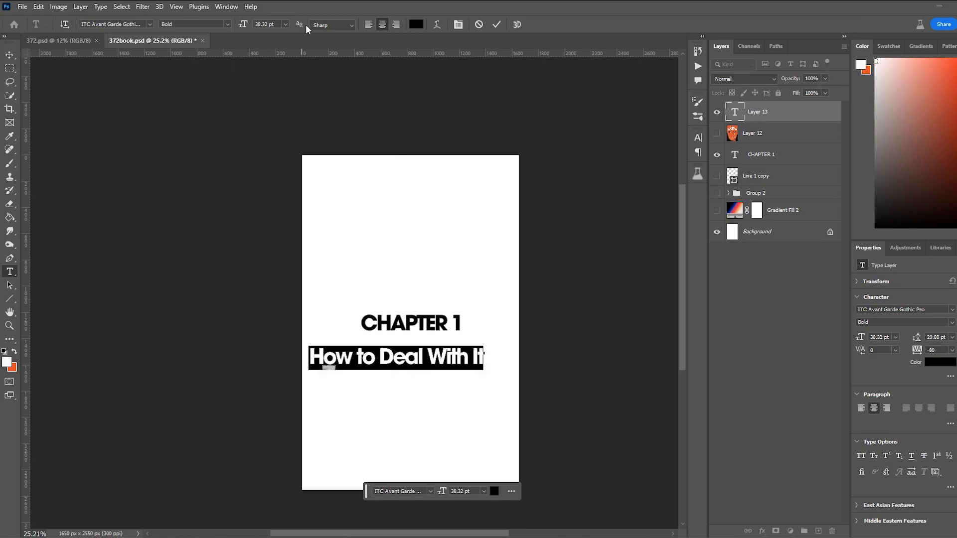
pyautogui.click(204, 42)
pyautogui.click(416, 24)
pyautogui.press('Escape')
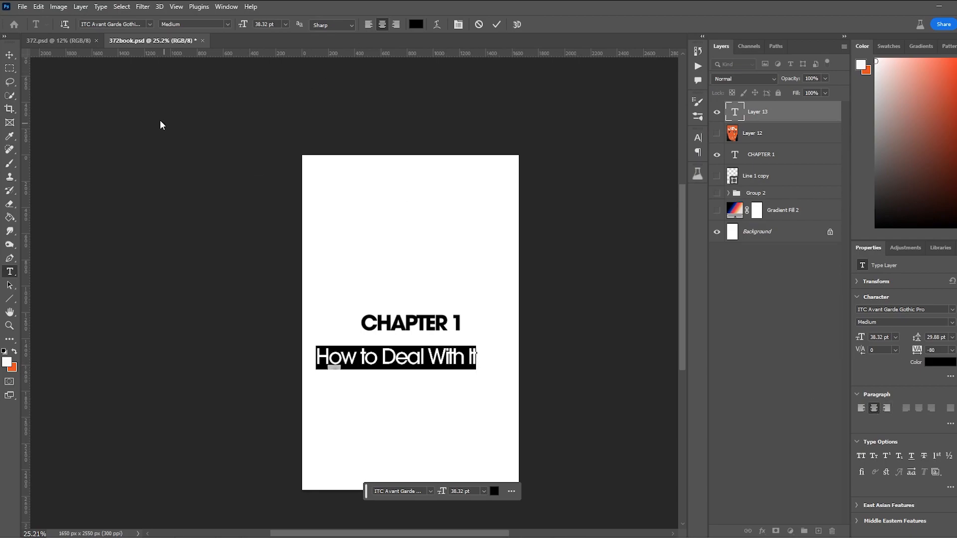
pyautogui.click(11, 56)
pyautogui.moveTo(409, 356); pyautogui.dragTo(430, 343)
# Step: Set the tracking of CHAPTER 1 to -50 and adjust the subtitle's size and placement beneath it
pyautogui.doubleClick(437, 327)
pyautogui.click(951, 350)
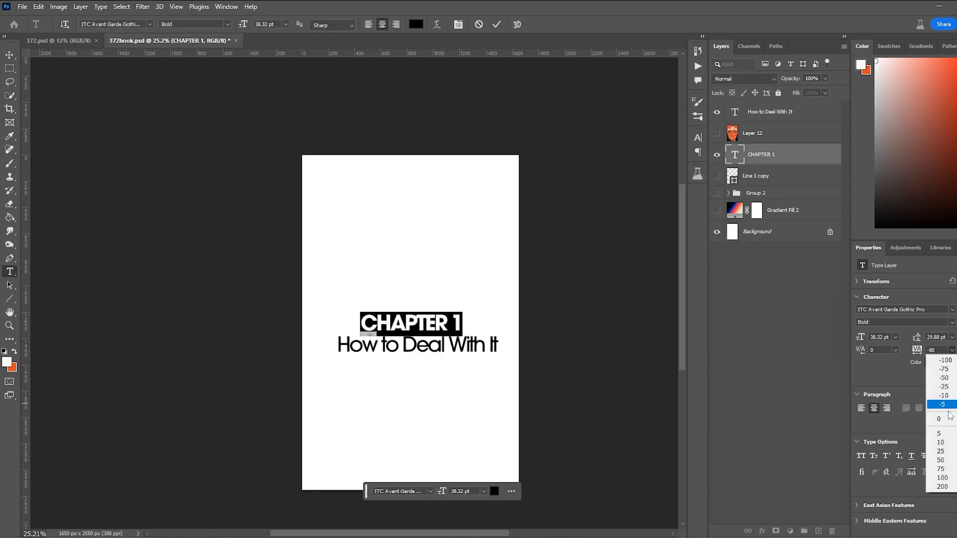
pyautogui.click(944, 377)
pyautogui.moveTo(482, 349); pyautogui.dragTo(470, 347)
pyautogui.click(11, 56)
pyautogui.hotkey('ctrl', 't')
pyautogui.moveTo(410, 353); pyautogui.dragTo(450, 346)
pyautogui.press('Return')
# Step: Select the chapter heading and subtitle together and reposition them centred on the page
pyautogui.click(483, 312)
pyautogui.scroll(-2, 483, 312)
pyautogui.scroll(3, 483, 313)
pyautogui.moveTo(393, 298); pyautogui.dragTo(462, 394)
pyautogui.moveTo(433, 329); pyautogui.dragTo(403, 314)
pyautogui.click(464, 371)
pyautogui.scroll(-4, 463, 349)
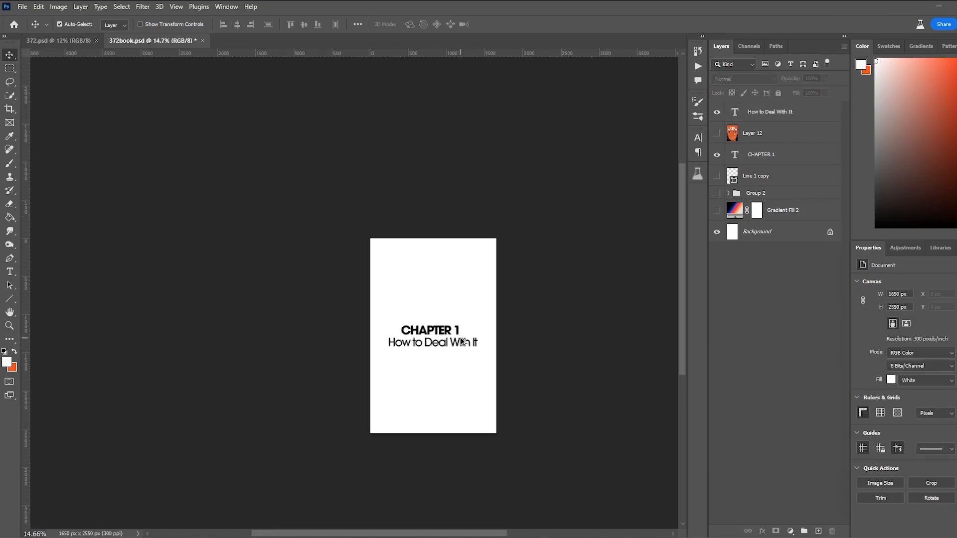
pyautogui.scroll(5, 459, 347)
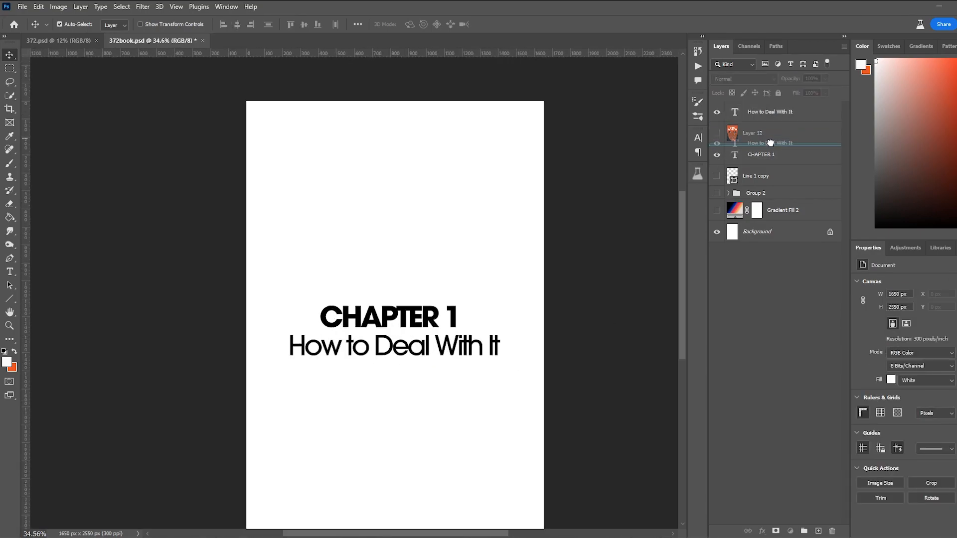
# Step: Create a paragraph text box nearly filling the page above the chapter text layers and start filling it with capital A's
pyautogui.moveTo(770, 142); pyautogui.dragTo(770, 145)
pyautogui.press('t')
pyautogui.moveTo(268, 133); pyautogui.dragTo(522, 436)
pyautogui.moveTo(388, 101); pyautogui.dragTo(390, 81)
pyautogui.write('AAAAAAAAAAAAAAAAAAAAAAAAAAAAAAAAAAAAAAAAAAAAAAAAAAAAAAAAAAAAAAAAAAAAAAAAAAAAAAAAAAAAAAA')
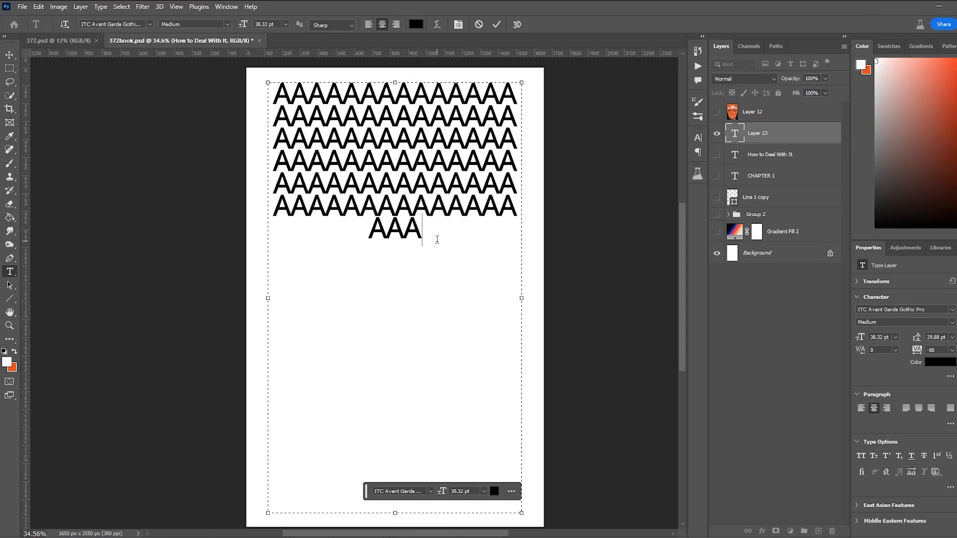
# Step: Set all the filler text to the Book weight of ITC Avant Garde Gothic Pro
pyautogui.hotkey('ctrl', 'a')
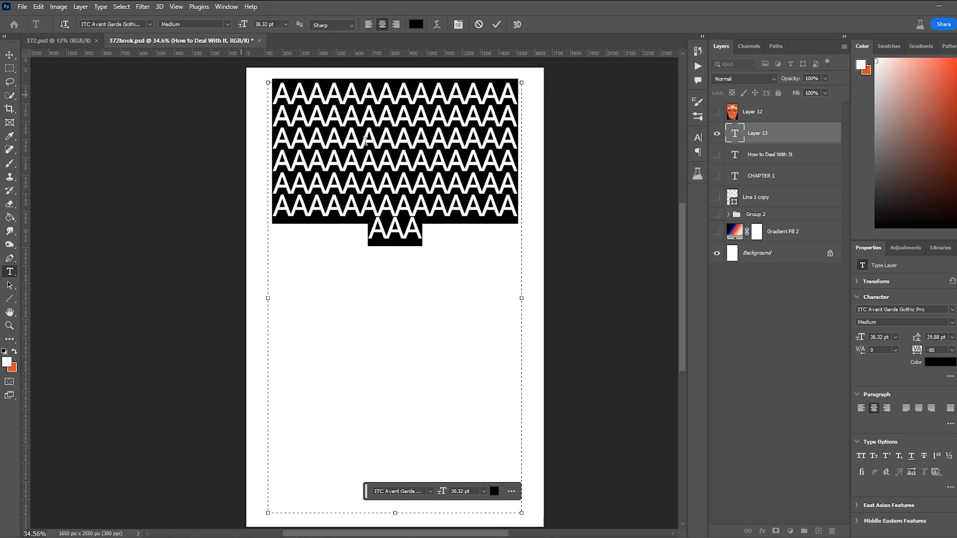
pyautogui.click(441, 236)
pyautogui.hotkey('ctrl', 'a')
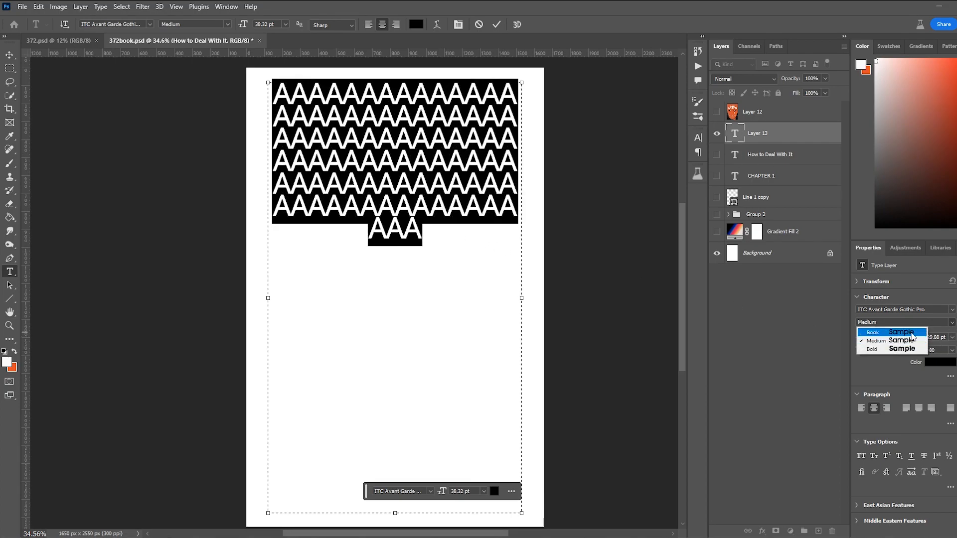
pyautogui.click(912, 332)
pyautogui.click(496, 230)
pyautogui.write('aaaaaaaaa')
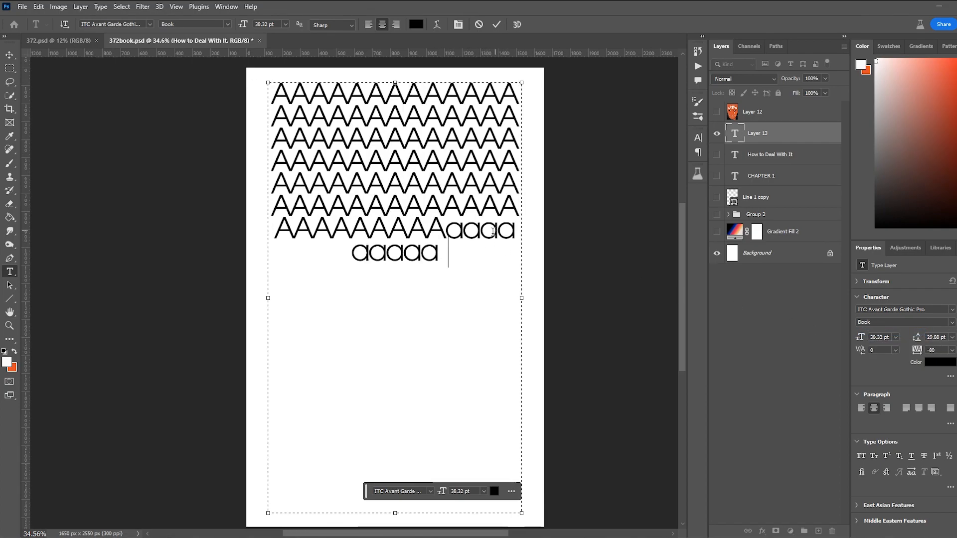
pyautogui.write('a')
pyautogui.moveTo(486, 253); pyautogui.dragTo(449, 233)
pyautogui.write('a')
pyautogui.press('BackSpace')
# Step: Fill the rest of the text box with capital A's, shorten the box to about 2301 px high and commit it
pyautogui.write('AAAAAAAAAAAAAAAAAAAAAAAAAAAAAAAAAAAAAAAAAAAAAAAAAAAAAAAAAAAAAAAAAAAAAAAAAAAAAAAAAAAAAAAAAAAAAAAAAAAAAAAA')
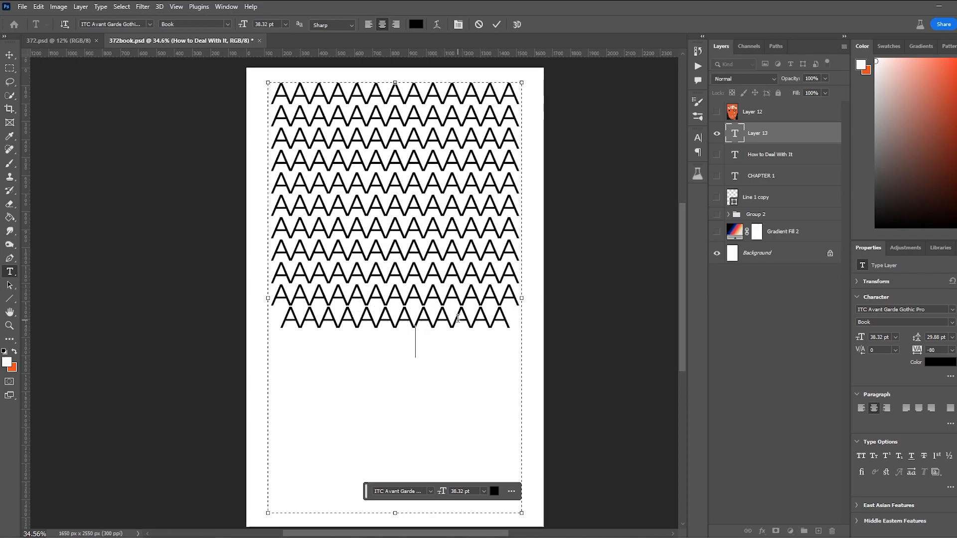
pyautogui.write('AAAAAAAAAAAAAAAAAAAAAAAAAAAAAAAAAAAAAAAAAAAAAAAAAA')
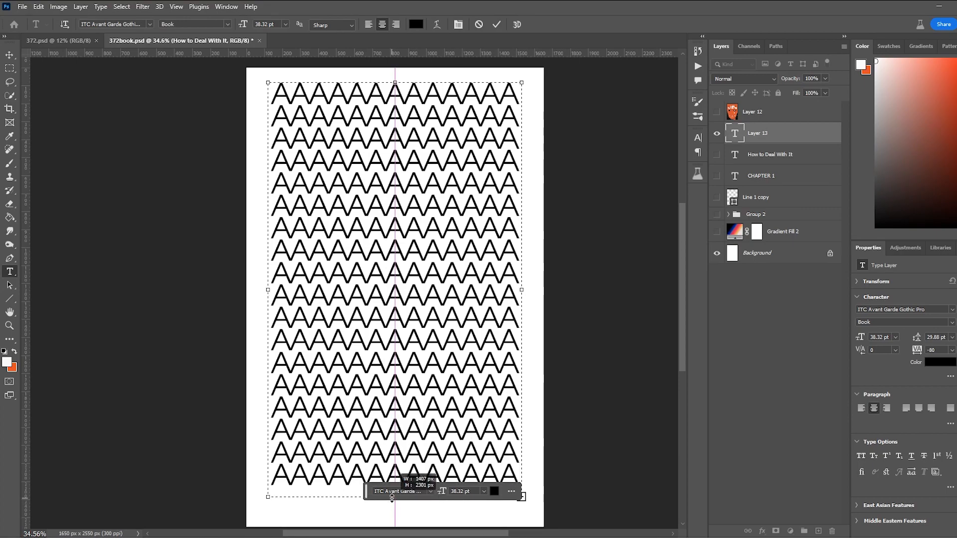
pyautogui.click(9, 55)
pyautogui.click(150, 219)
# Step: Add the page number 2 below the filler text, scale it down to about 21.22 pt and move it to the page's lower right corner
pyautogui.scroll(2, 396, 423)
pyautogui.press('t')
pyautogui.click(332, 427)
pyautogui.write('2')
pyautogui.hotkey('ctrl', 'a')
pyautogui.click(9, 55)
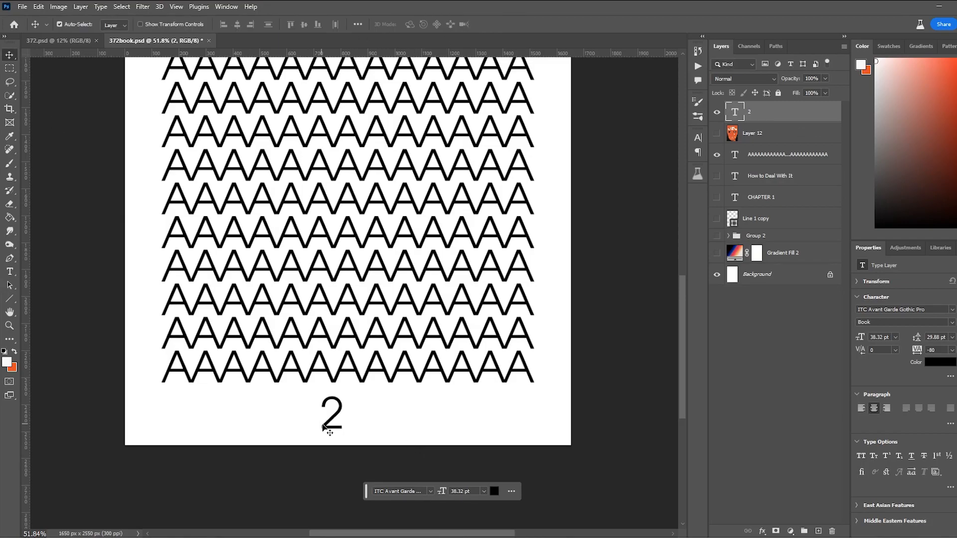
pyautogui.hotkey('ctrl', 't')
pyautogui.moveTo(342, 415); pyautogui.dragTo(548, 428)
pyautogui.press('Return')
# Step: Hide the page number 2 and the filler text, and show CHAPTER 1 and its subtitle
pyautogui.click(717, 197)
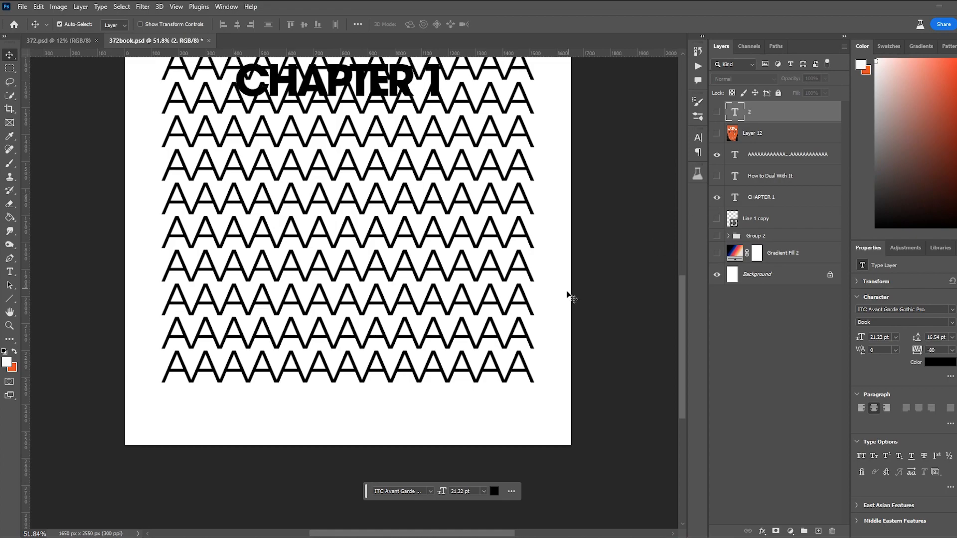
pyautogui.click(717, 155)
pyautogui.click(717, 176)
# Step: Try a page number 1 in the lower left corner of the chapter page and delete it
pyautogui.hotkey('ctrl', 'v')
pyautogui.moveTo(350, 268); pyautogui.dragTo(145, 430)
pyautogui.doubleClick(145, 427)
pyautogui.press('BackSpace')
pyautogui.click(10, 55)
pyautogui.click(342, 239)
pyautogui.scroll(-5, 342, 239)
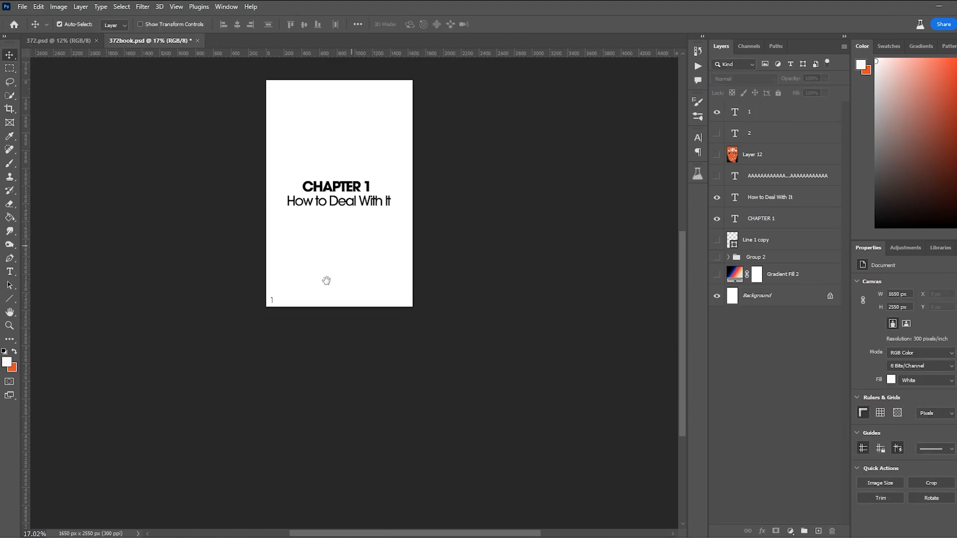
pyautogui.moveTo(345, 253); pyautogui.dragTo(302, 324)
pyautogui.click(228, 374)
pyautogui.press('Delete')
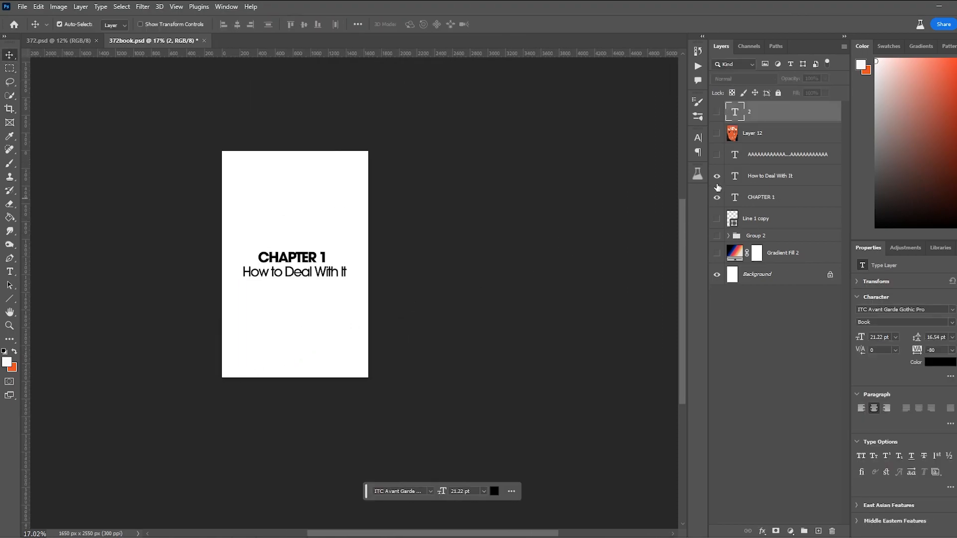
# Step: Stamp the visible chapter page into a new layer above the subtitle and convert it to a smart object
pyautogui.click(786, 177)
pyautogui.hotkey('ctrl', 'alt', 'shift', 'e')
pyautogui.rightClick(759, 180)
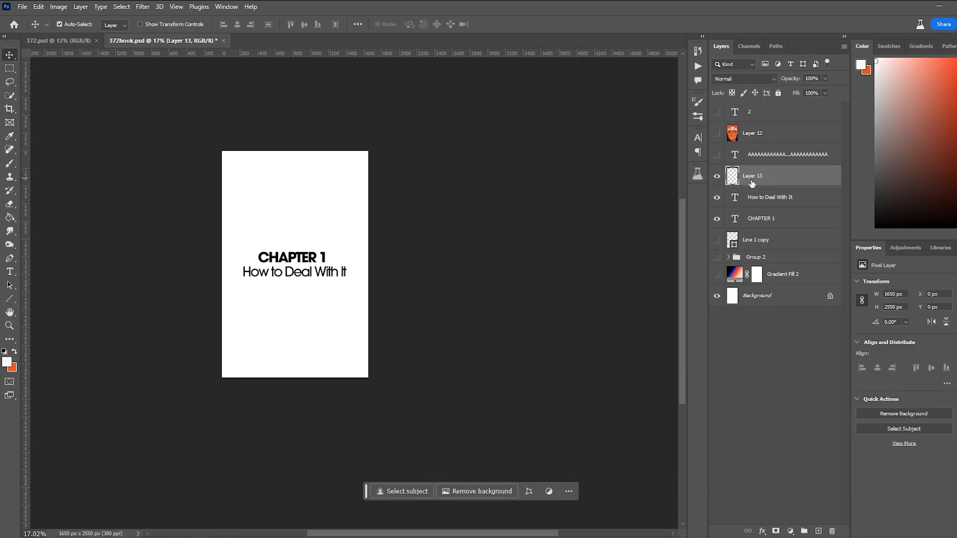
pyautogui.click(806, 266)
# Step: Move the chapter page smart object to the top of the layer stack and hide it so the filler text page shows
pyautogui.moveTo(757, 178); pyautogui.dragTo(758, 132)
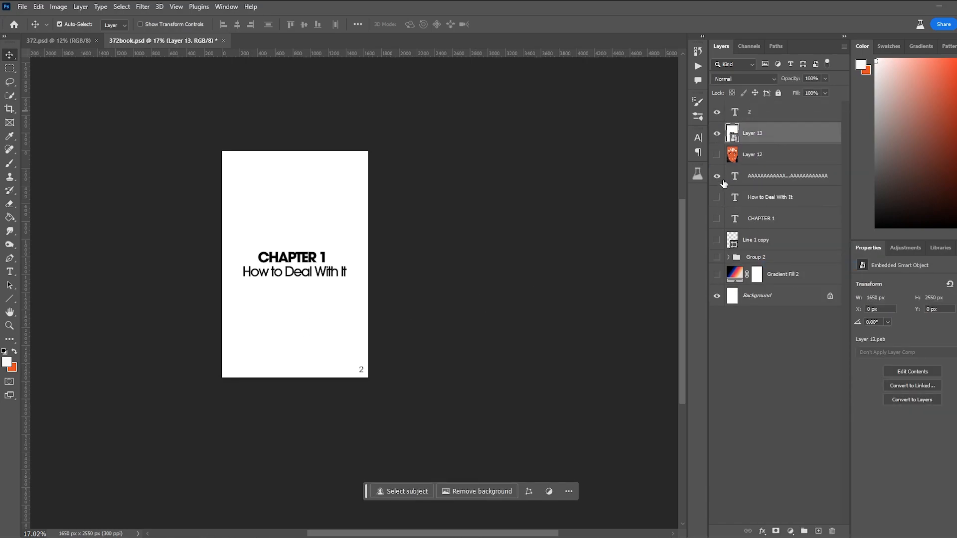
pyautogui.moveTo(732, 134); pyautogui.dragTo(732, 109)
pyautogui.click(717, 112)
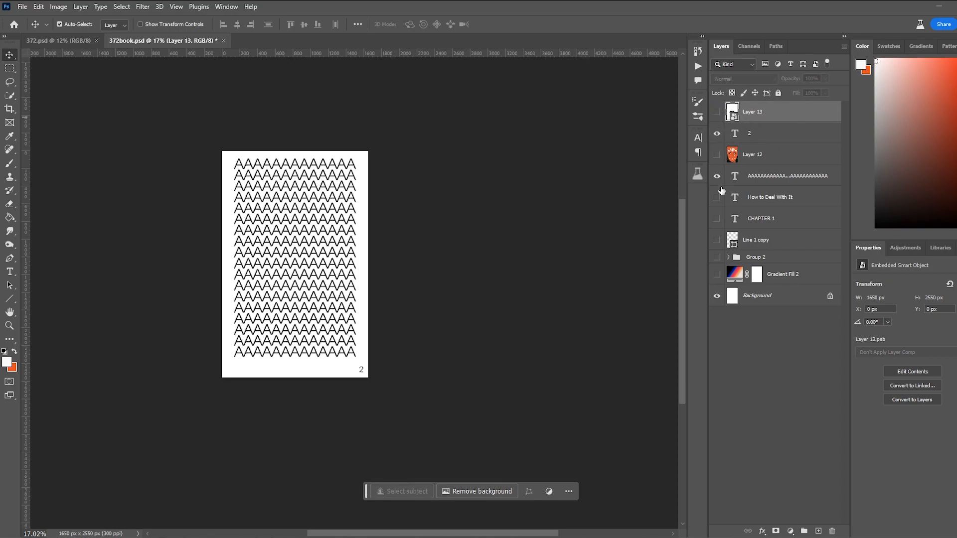
# Step: Stamp the visible filler text page with its number 2 into a new layer, hide that layer and show the chapter page smart object
pyautogui.moveTo(766, 145); pyautogui.dragTo(766, 145)
pyautogui.click(765, 140)
pyautogui.hotkey('ctrl', 'alt', 'shift', 'e')
pyautogui.click(717, 133)
pyautogui.click(717, 112)
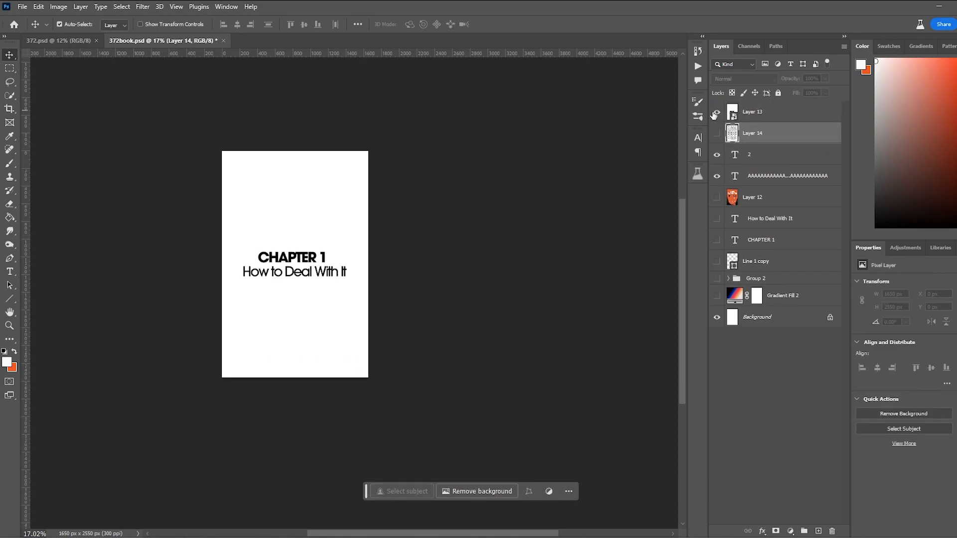
# Step: Place the Book Old texture scaled to about 2026 × 2785 px, move it to the top of the layers and set it to Multiply
pyautogui.click(502, 537)
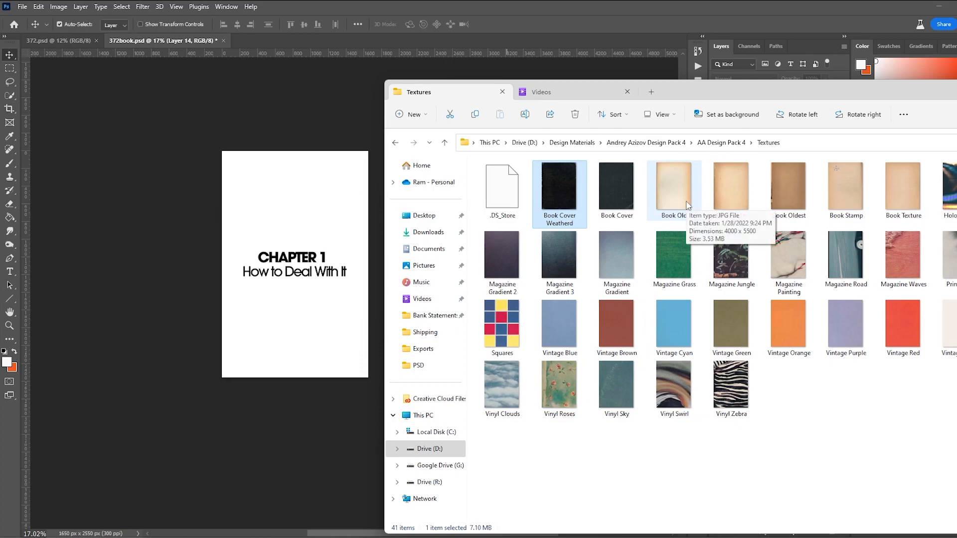
pyautogui.moveTo(686, 204); pyautogui.dragTo(308, 222)
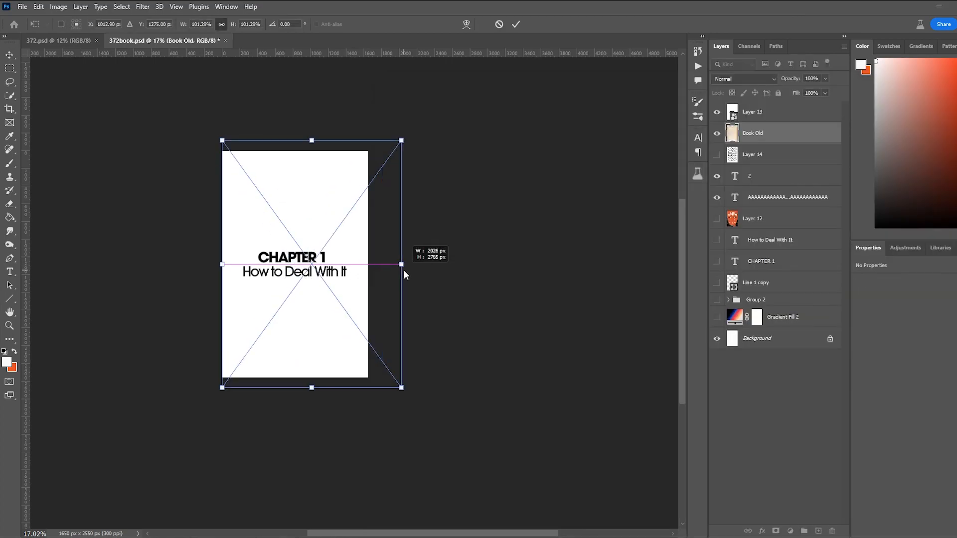
pyautogui.press('Return')
pyautogui.moveTo(781, 133); pyautogui.dragTo(777, 109)
pyautogui.click(741, 80)
pyautogui.click(747, 124)
# Step: Rotate the Book Old texture 180° and shift it so its worn edge runs along the page's right side
pyautogui.moveTo(336, 225); pyautogui.dragTo(379, 348)
pyautogui.scroll(4, 310, 235)
pyautogui.hotkey('ctrl', 'z')
pyautogui.hotkey('ctrl', 'z')
pyautogui.hotkey('ctrl', 't')
pyautogui.moveTo(365, 268); pyautogui.dragTo(212, 263)
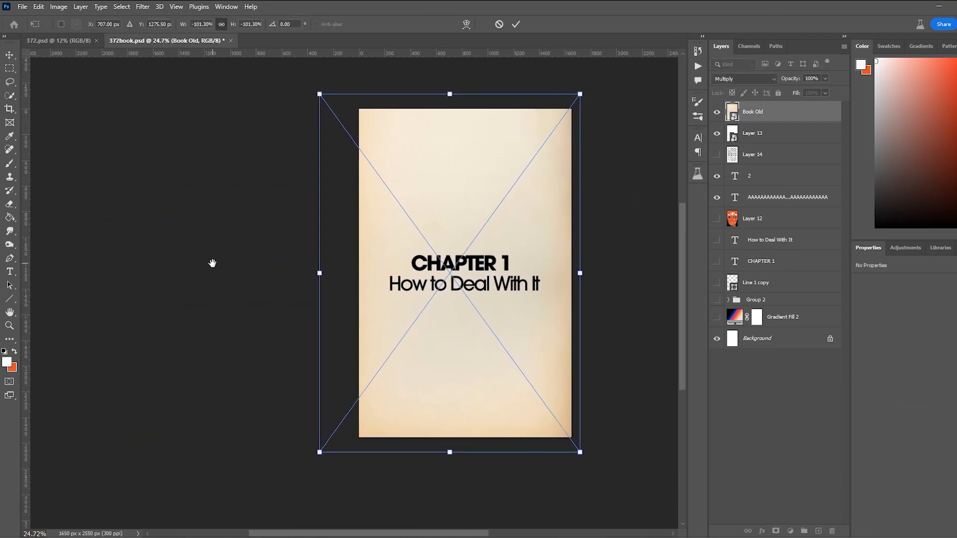
pyautogui.press('Return')
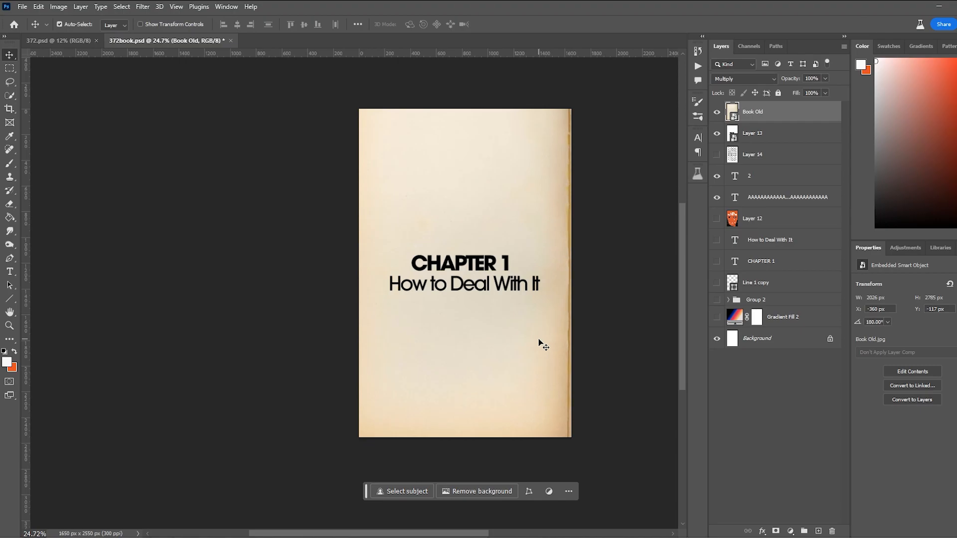
# Step: Duplicate the Book Old texture, invert the copy, set it to Screen and move it below the original texture
pyautogui.scroll(3, 576, 301)
pyautogui.hotkey('ctrl', 'j')
pyautogui.hotkey('ctrl', 'i')
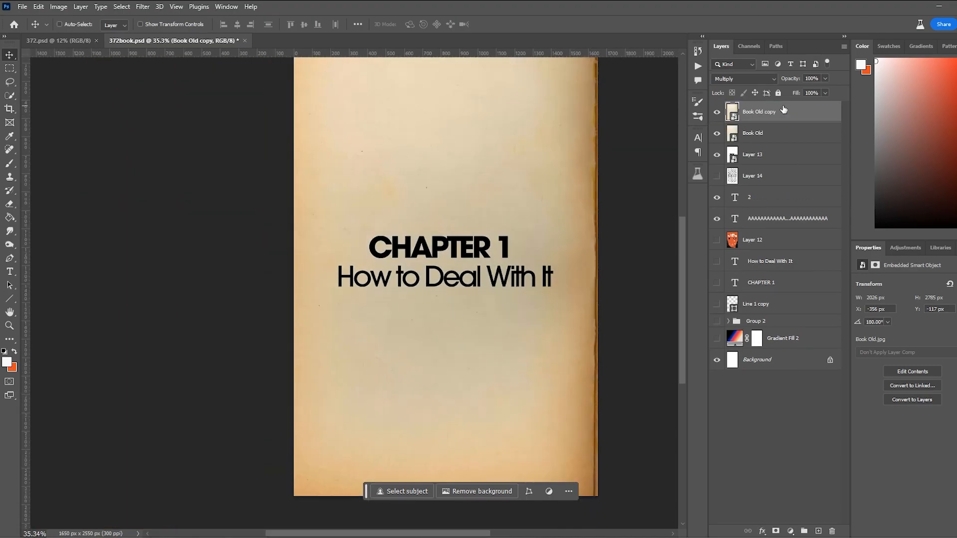
pyautogui.click(743, 79)
pyautogui.click(733, 177)
pyautogui.hotkey('ctrl', '[')
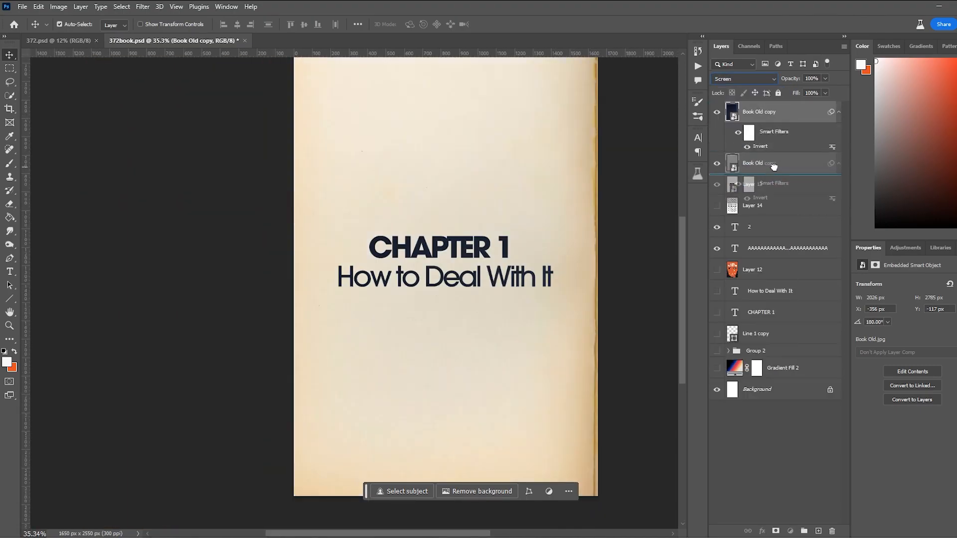
# Step: Apply Levels to the inverted texture copy with the white input at 147 and a slightly raised black input
pyautogui.hotkey('ctrl', 'l')
pyautogui.moveTo(674, 231); pyautogui.dragTo(614, 230)
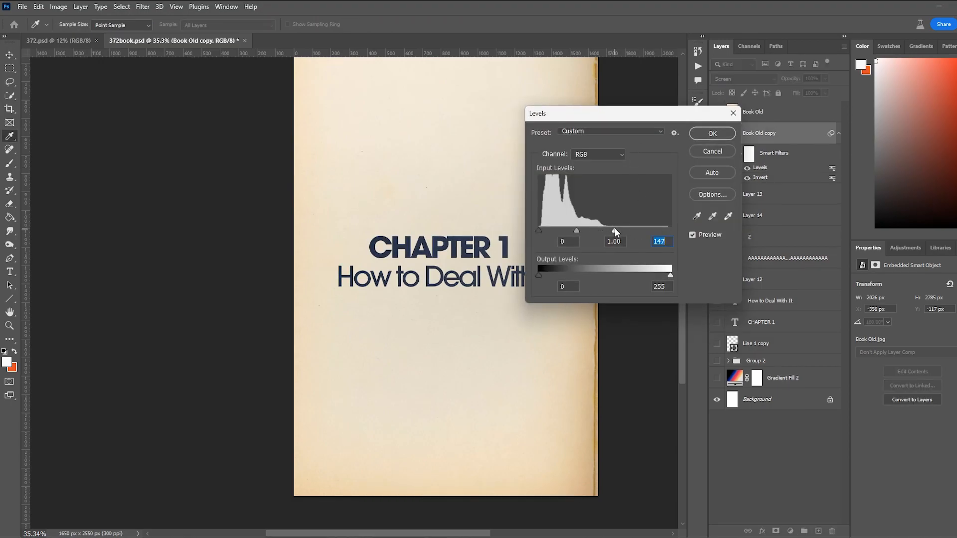
pyautogui.moveTo(538, 230); pyautogui.dragTo(545, 230)
pyautogui.click(706, 134)
# Step: Apply legacy Brightness/Contrast to the inverted texture copy with brightness -11 and contrast 44
pyautogui.click(59, 7)
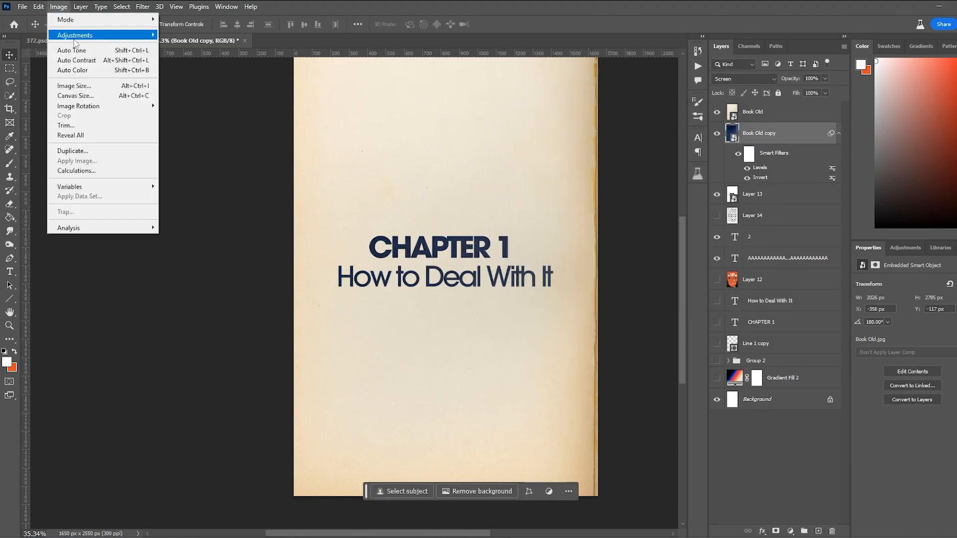
pyautogui.moveTo(74, 36)
pyautogui.click(199, 35)
pyautogui.click(450, 211)
pyautogui.moveTo(470, 193); pyautogui.dragTo(494, 194)
pyautogui.moveTo(470, 169); pyautogui.dragTo(455, 168)
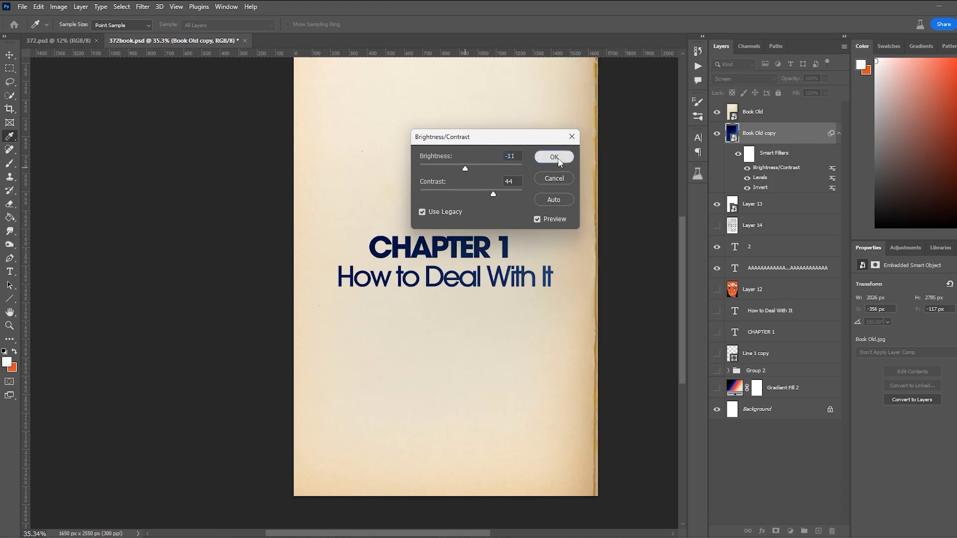
pyautogui.click(557, 158)
pyautogui.click(557, 159)
# Step: Apply the Crystallize filter to the chapter page smart object, Layer 13
pyautogui.scroll(6, 486, 284)
pyautogui.click(758, 139)
pyautogui.click(753, 204)
pyautogui.click(93, 9)
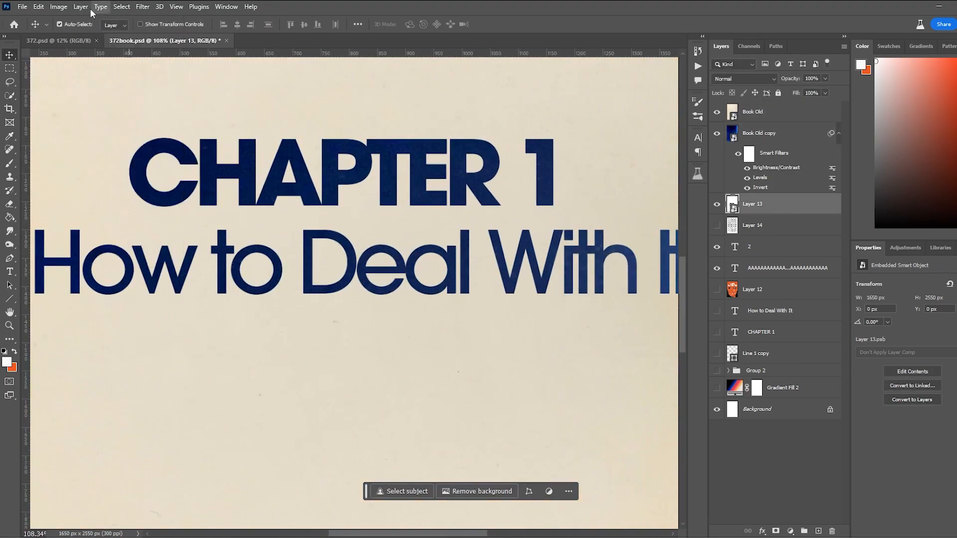
pyautogui.moveTo(143, 6)
pyautogui.moveTo(200, 196)
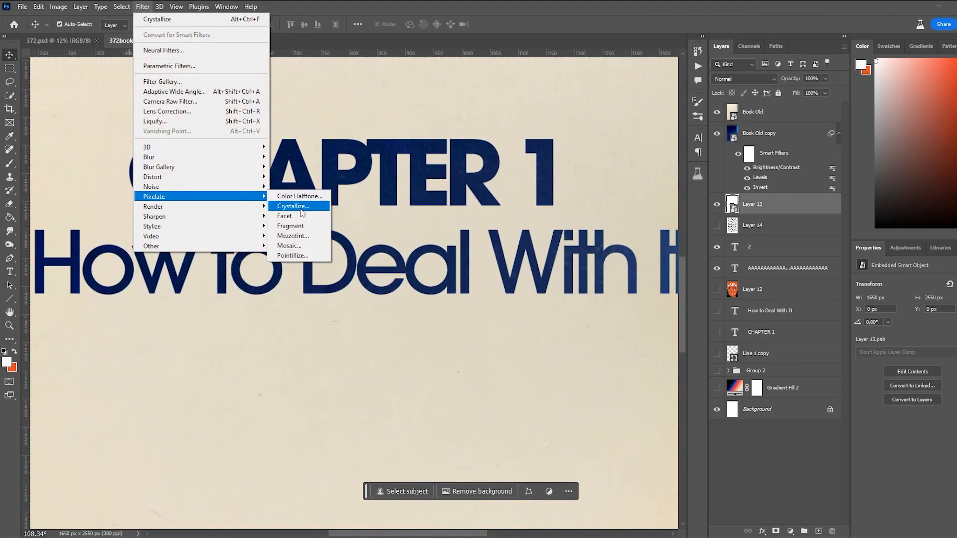
pyautogui.click(301, 208)
pyautogui.click(580, 147)
pyautogui.scroll(-5, 475, 285)
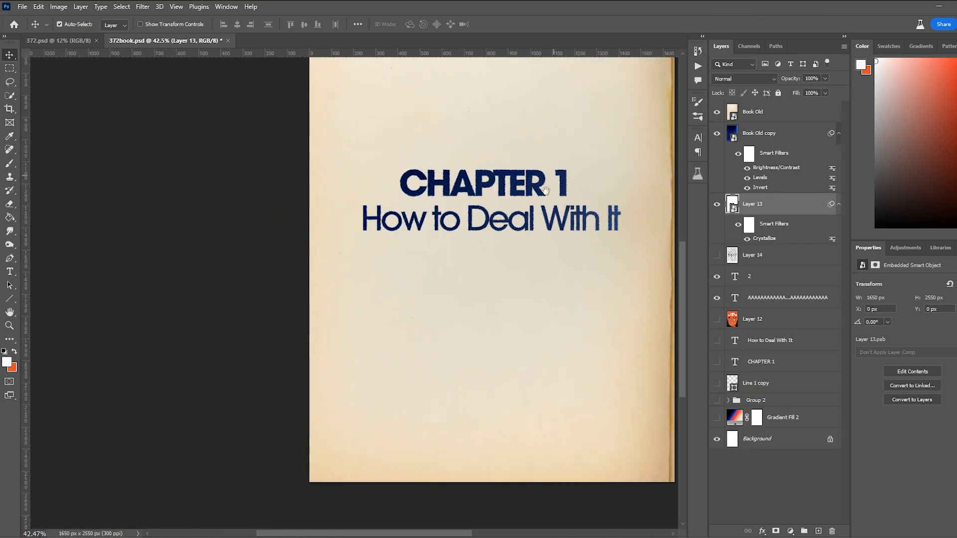
# Step: Apply a Black & White adjustment to the inverted Book Old copy to remove the blue tint from the chapter text
pyautogui.scroll(2, 474, 285)
pyautogui.click(757, 135)
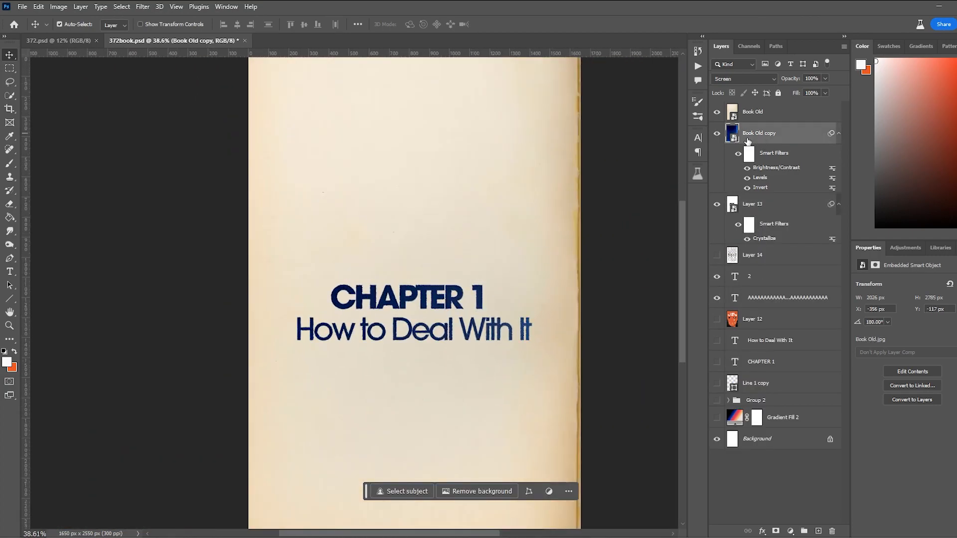
pyautogui.click(59, 7)
pyautogui.moveTo(150, 35)
pyautogui.click(206, 108)
pyautogui.click(576, 98)
pyautogui.scroll(4, 438, 294)
pyautogui.scroll(-3, 433, 281)
pyautogui.scroll(-3, 449, 273)
# Step: Apply legacy Brightness/Contrast to the top Book Old texture with reduced contrast
pyautogui.click(757, 113)
pyautogui.click(58, 7)
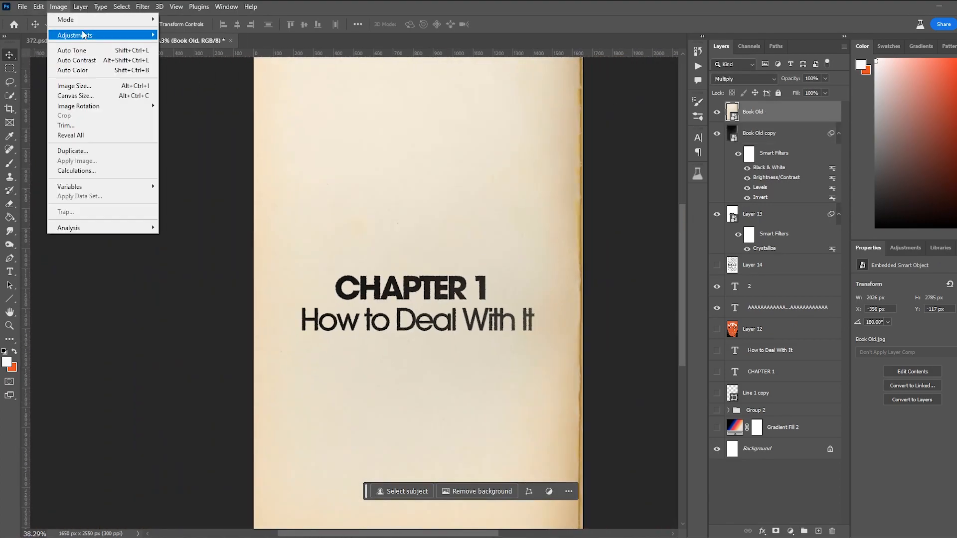
pyautogui.moveTo(84, 34)
pyautogui.click(199, 35)
pyautogui.click(423, 211)
pyautogui.moveTo(497, 193); pyautogui.dragTo(453, 196)
pyautogui.click(553, 156)
pyautogui.scroll(-2, 575, 284)
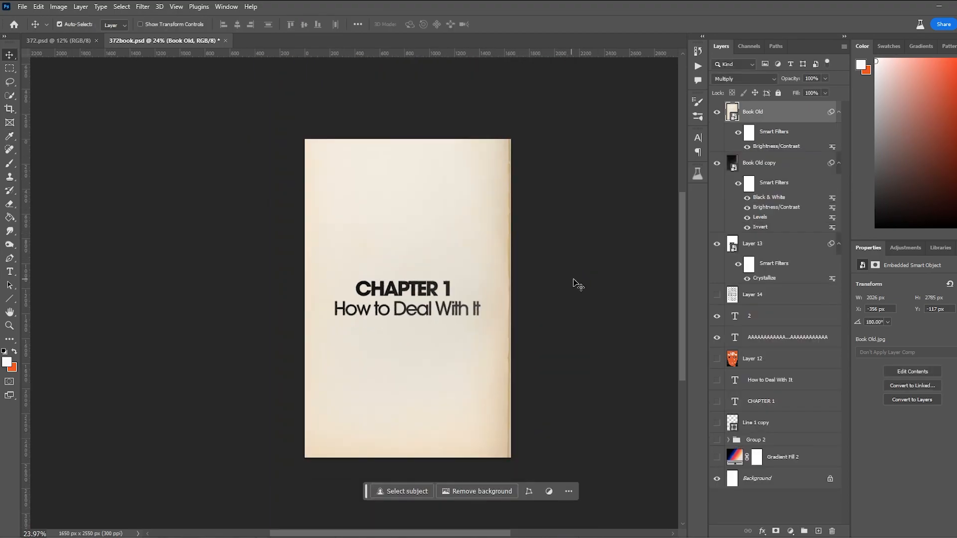
# Step: Stamp the finished aged chapter page into a new top layer and hide that layer
pyautogui.hotkey('ctrl', 'alt', 'shift', 'e')
pyautogui.click(716, 112)
pyautogui.click(717, 133)
pyautogui.click(716, 134)
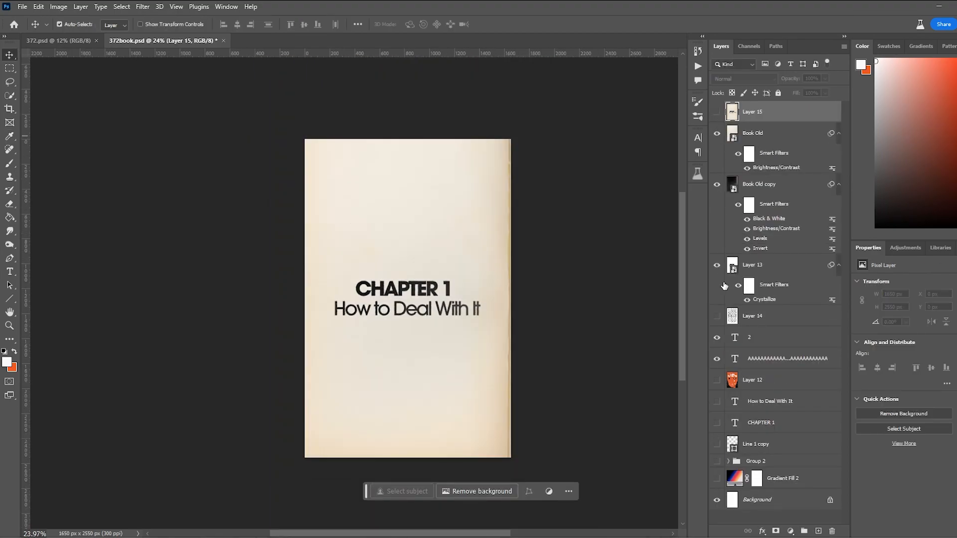
# Step: Hide the chapter page smart object and both Book Old textures, and show the stamped filler text page
pyautogui.click(717, 265)
pyautogui.click(717, 185)
pyautogui.click(716, 133)
pyautogui.click(716, 316)
# Step: Convert the stamped filler text page to a smart object and copy Layer 13's Crystallize smart filter onto it
pyautogui.click(772, 319)
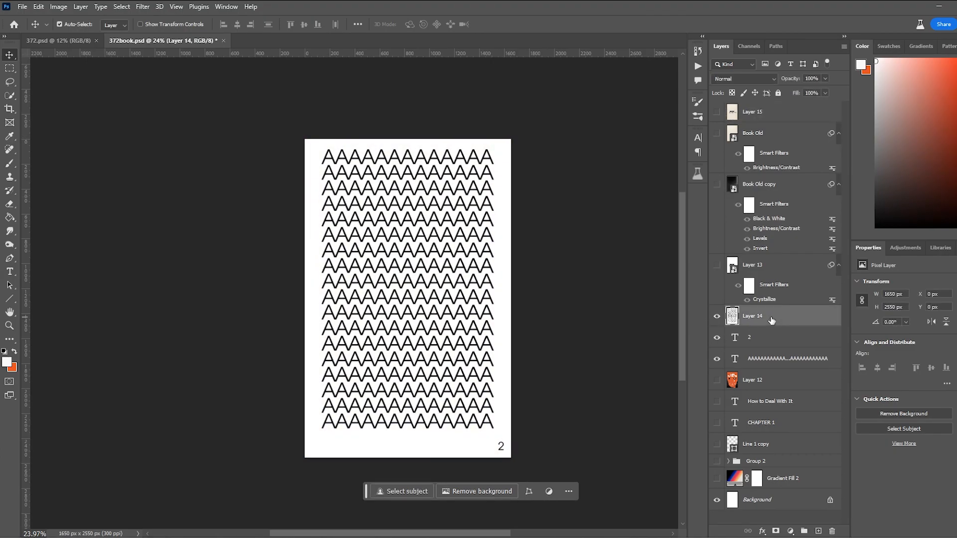
pyautogui.rightClick(778, 320)
pyautogui.click(835, 268)
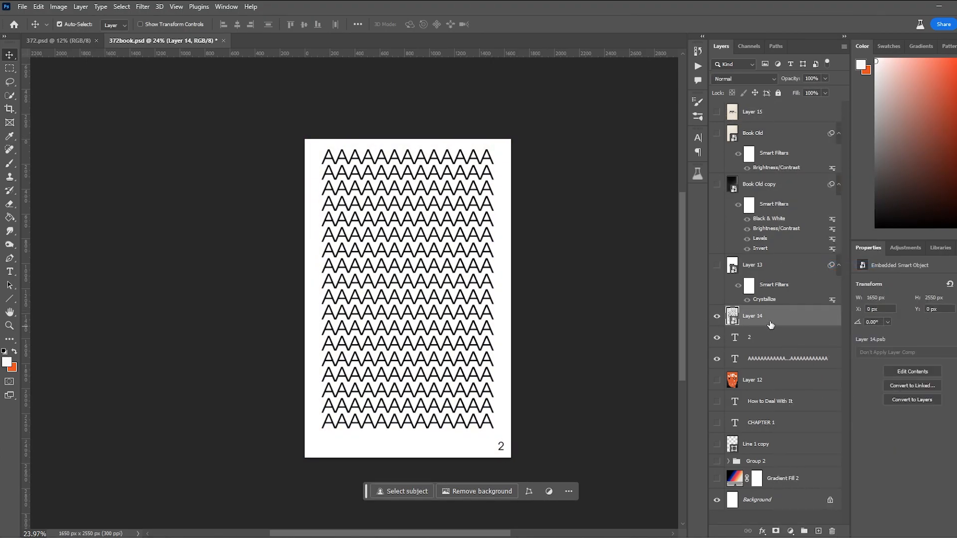
pyautogui.moveTo(827, 275); pyautogui.dragTo(786, 326)
# Step: Show both Book Old textures, rotate the Multiply texture back to 0° and shift it horizontally to X -35 px
pyautogui.click(717, 184)
pyautogui.click(717, 133)
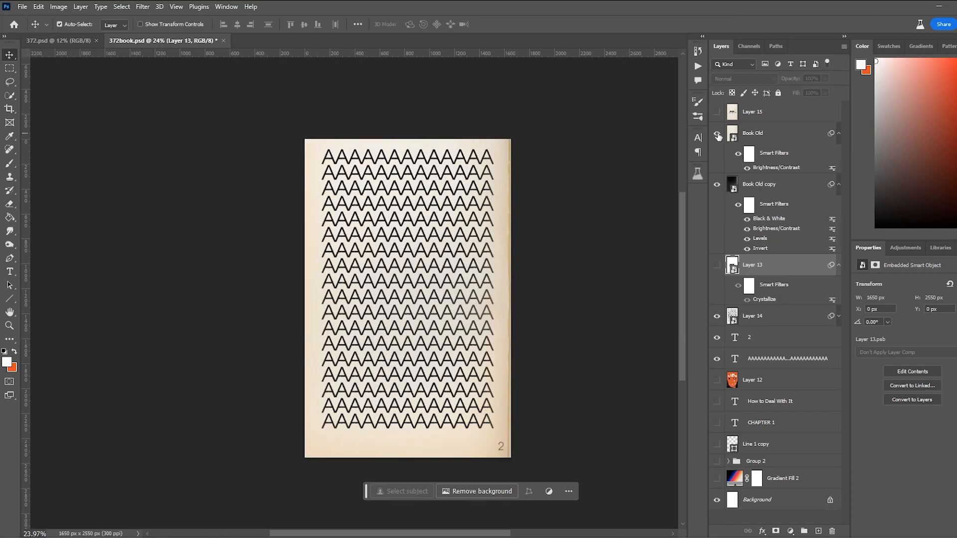
pyautogui.click(783, 140)
pyautogui.hotkey('ctrl', 't')
pyautogui.click(509, 211)
pyautogui.moveTo(535, 169); pyautogui.dragTo(209, 422)
pyautogui.moveTo(309, 392); pyautogui.dragTo(347, 392)
pyautogui.press('Return')
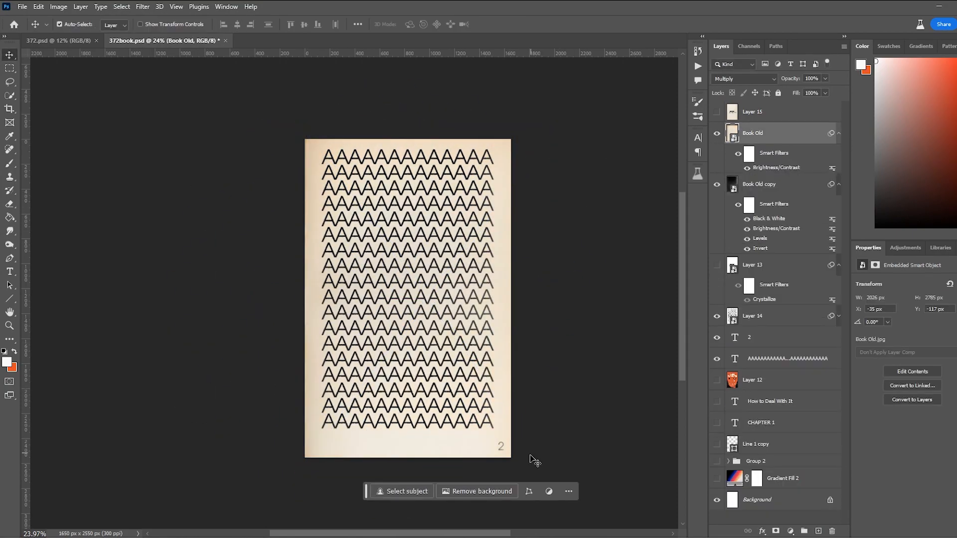
pyautogui.scroll(8, 534, 456)
pyautogui.moveTo(536, 441); pyautogui.dragTo(469, 334)
pyautogui.scroll(-4, 469, 334)
pyautogui.scroll(-4, 468, 333)
pyautogui.moveTo(564, 279); pyautogui.dragTo(576, 367)
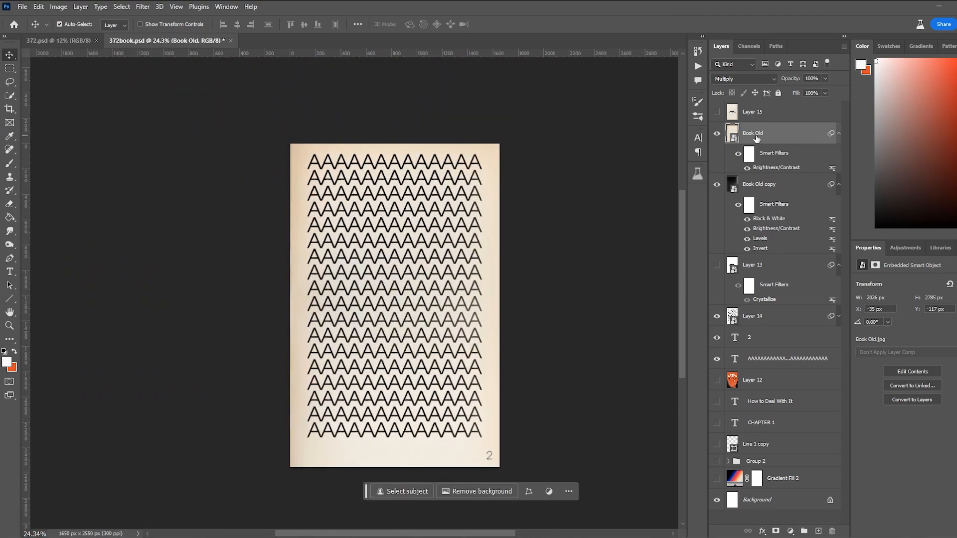
# Step: Stamp the finished aged text page into a new layer, hide it, and show the stamped chapter page in Layer 15
pyautogui.hotkey('ctrl', 'alt', 'shift', 'e')
pyautogui.click(750, 119)
pyautogui.click(717, 112)
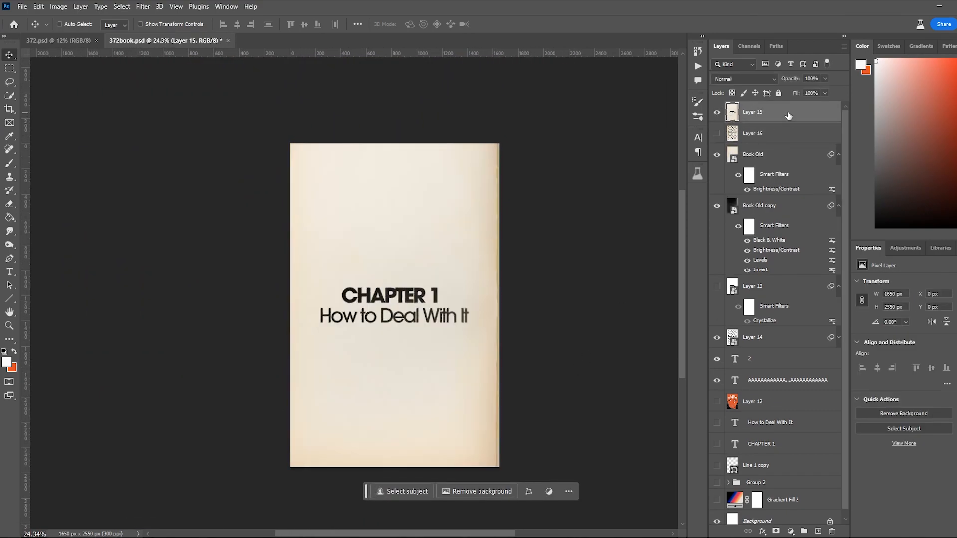
# Step: Copy the stamped chapter page into the 372.psd poster and convert it to a smart object
pyautogui.hotkey('ctrl', 'c')
pyautogui.click(59, 41)
pyautogui.hotkey('ctrl', 'v')
pyautogui.hotkey('ctrl', 't')
pyautogui.press('Escape')
pyautogui.rightClick(758, 114)
pyautogui.click(797, 263)
# Step: Scale the pasted chapter page to about 3347 × 5172 px so it covers the book cover
pyautogui.hotkey('ctrl', 't')
pyautogui.moveTo(370, 358); pyautogui.dragTo(369, 439)
pyautogui.moveTo(370, 99); pyautogui.dragTo(370, 118)
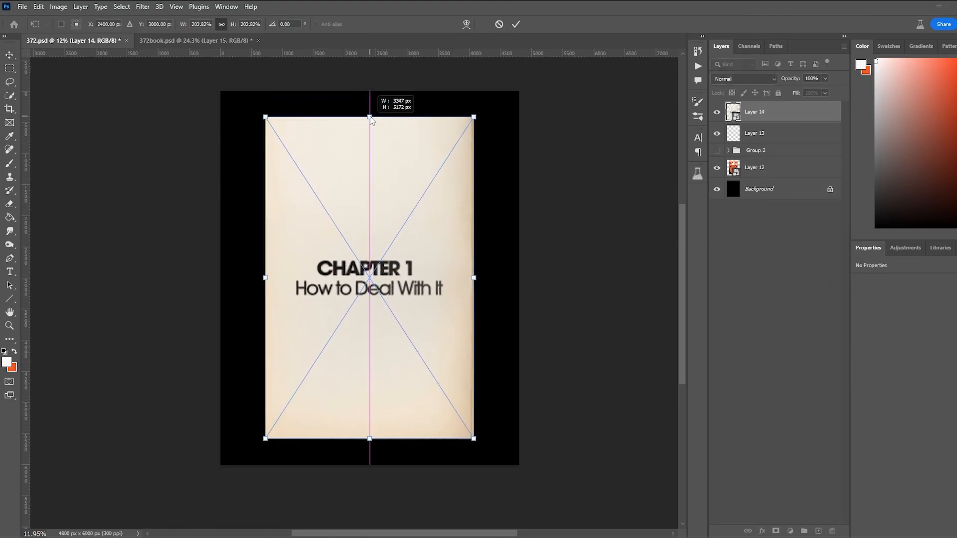
pyautogui.press('Return')
# Step: In 372book.psd, hide Layer 15, show the stamped text page in Layer 16, and copy that page into 372.psd
pyautogui.click(196, 41)
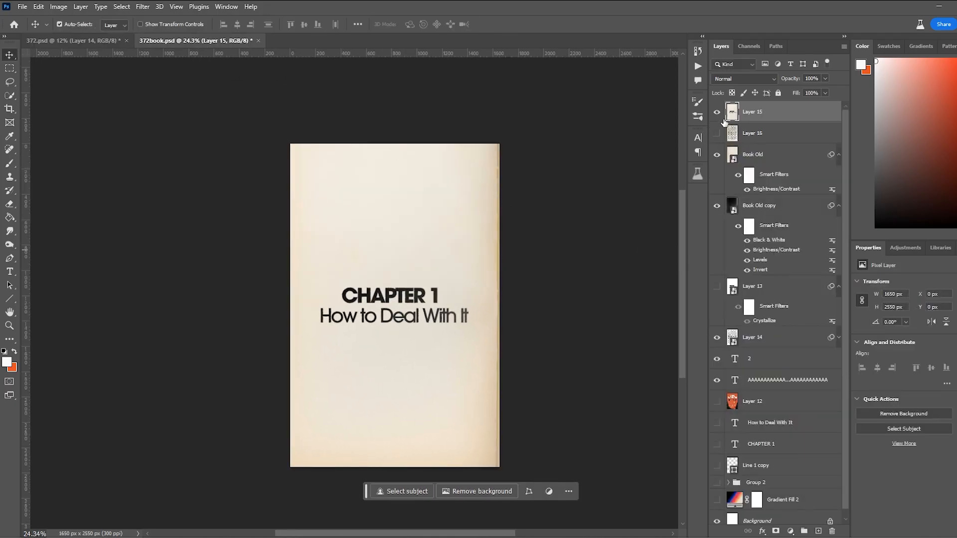
pyautogui.click(717, 133)
pyautogui.click(716, 112)
pyautogui.click(767, 134)
pyautogui.hotkey('ctrl', 'c')
pyautogui.click(106, 43)
pyautogui.hotkey('ctrl', 'v')
# Step: Align the pasted text page over the chapter page and scale it to about 3354 × 5183 px
pyautogui.hotkey('ctrl', 't')
pyautogui.moveTo(422, 278); pyautogui.dragTo(511, 279)
pyautogui.moveTo(466, 302); pyautogui.dragTo(413, 289)
pyautogui.moveTo(457, 414); pyautogui.dragTo(474, 439)
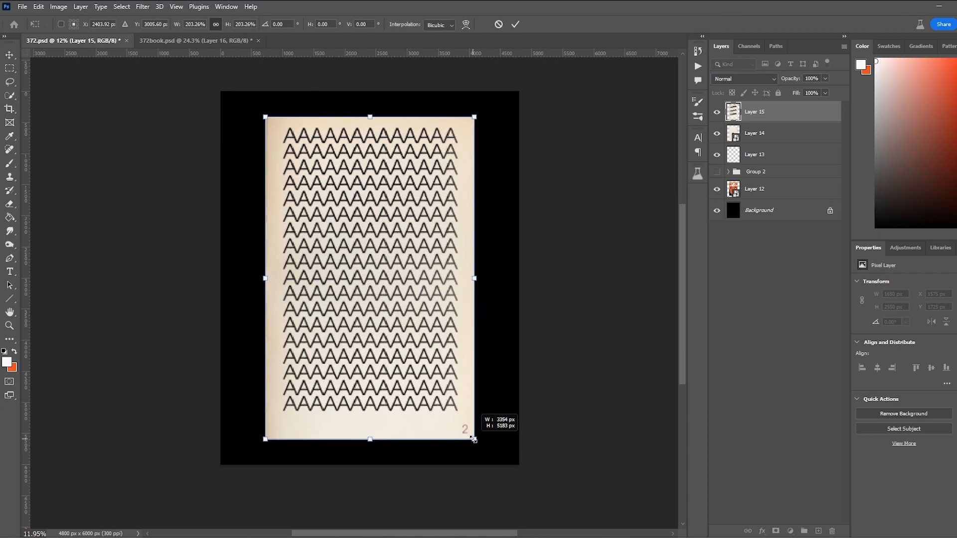
pyautogui.press('Return')
# Step: Hide Layers 15, 14 and 13 to leave only the cover showing on the black background, and save the poster
pyautogui.click(716, 112)
pyautogui.click(717, 155)
pyautogui.click(717, 155)
pyautogui.click(717, 190)
pyautogui.click(718, 190)
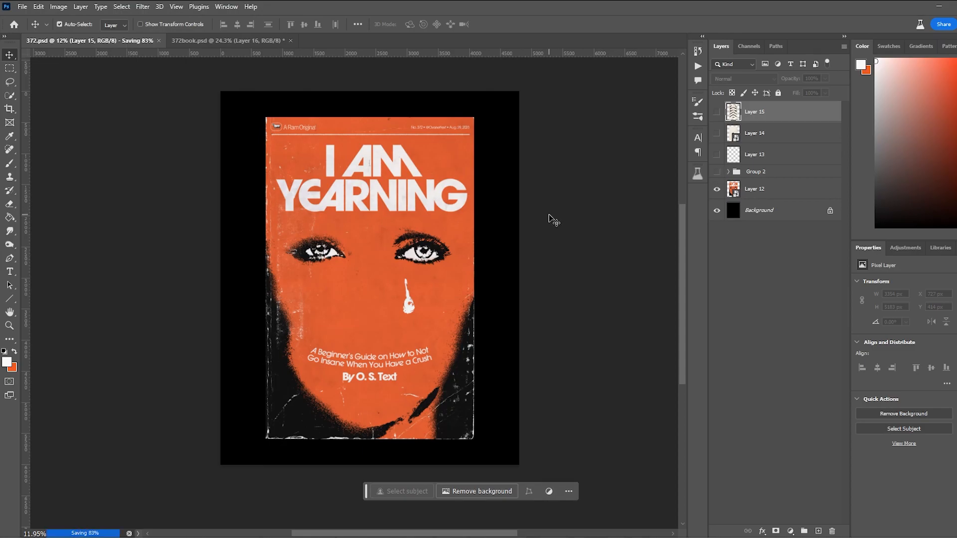
# Step: Toggle the visibility of the text page, chapter page and cover layers to compare them in the same position
pyautogui.click(717, 114)
pyautogui.click(716, 115)
pyautogui.click(717, 136)
pyautogui.click(717, 190)
pyautogui.click(717, 191)
pyautogui.click(717, 134)
pyautogui.click(717, 112)
pyautogui.click(716, 112)
pyautogui.click(717, 133)
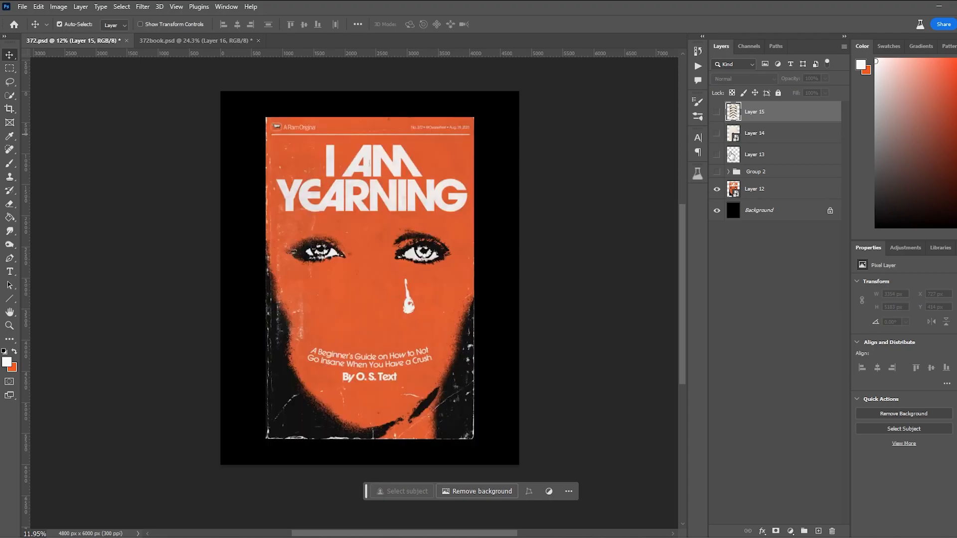